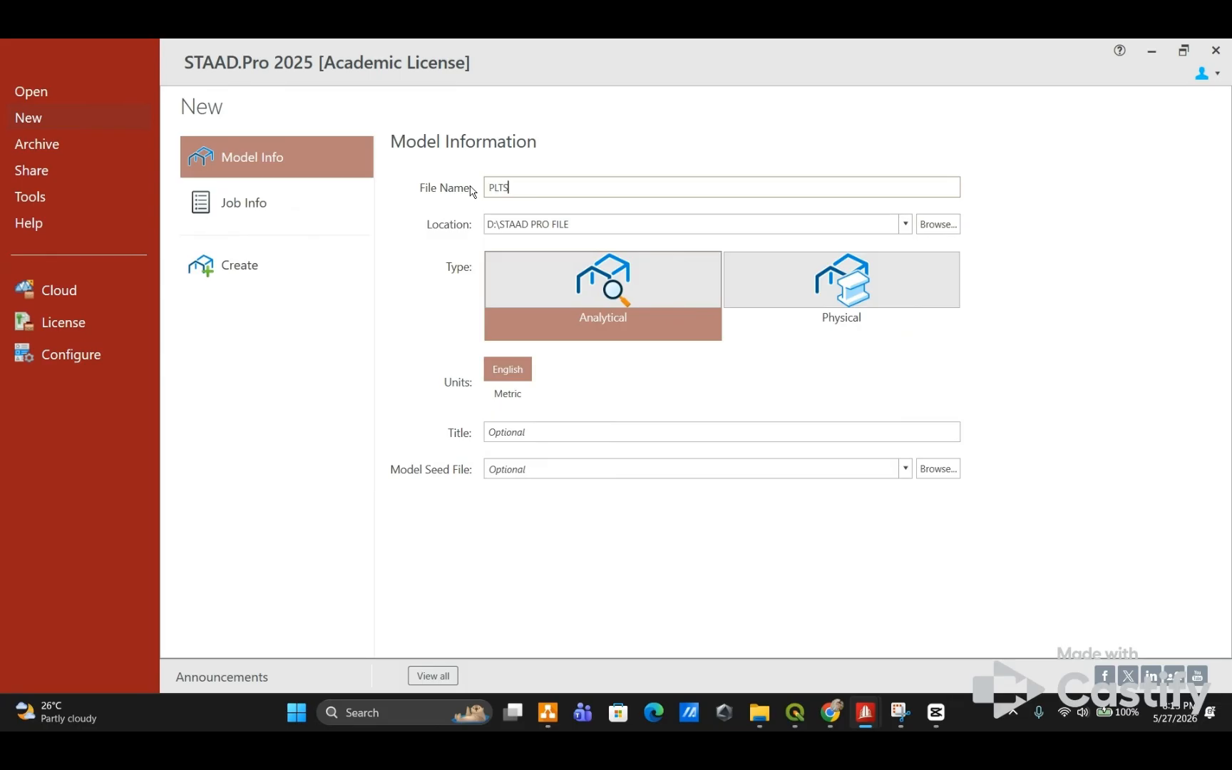
# Step: Name the new analytical model GEDUNG_2_LANTAI_KEL_19, set its units to Metric and create it
pyautogui.press('BackSpace')
pyautogui.press('BackSpace')
pyautogui.press('BackSpace')
pyautogui.press('BackSpace')
pyautogui.press('BackSpace')
pyautogui.write('GEDUN')
pyautogui.click(507, 392)
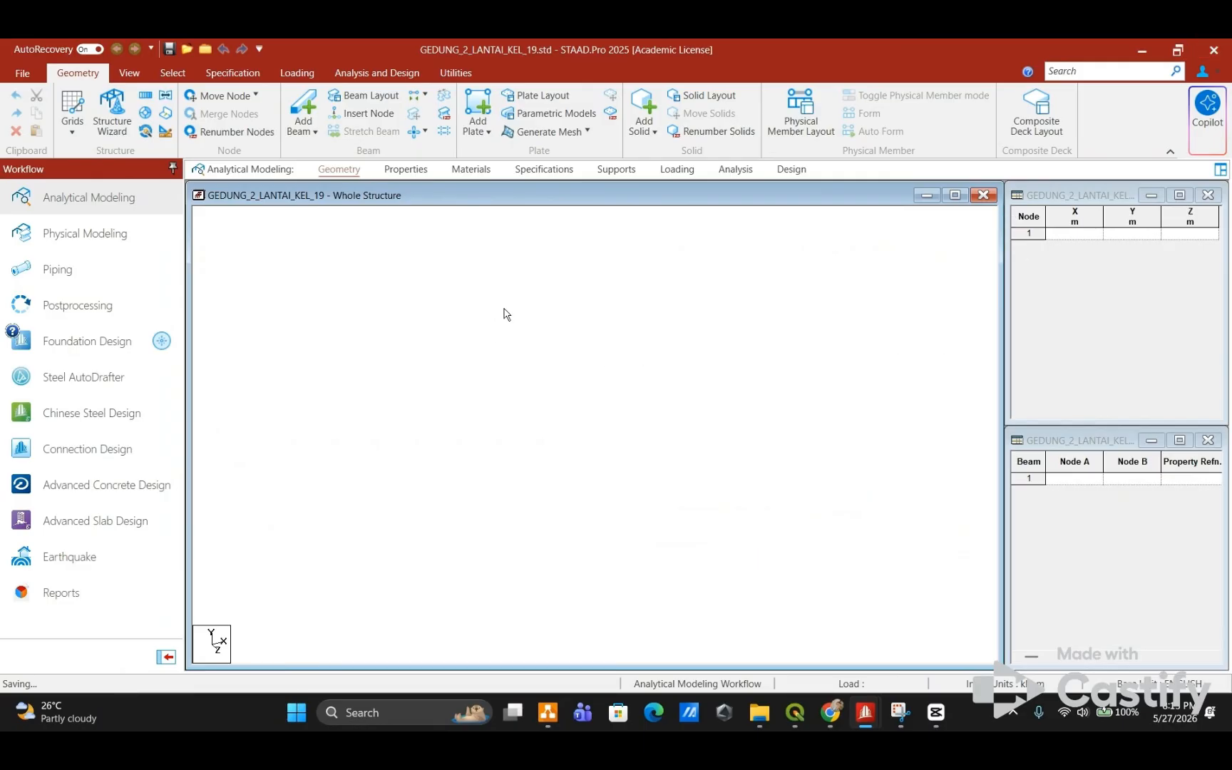
# Step: Start a beam grid and give the default X-Y linear grid 4 construction lines in X and 2 in Y
pyautogui.click(67, 108)
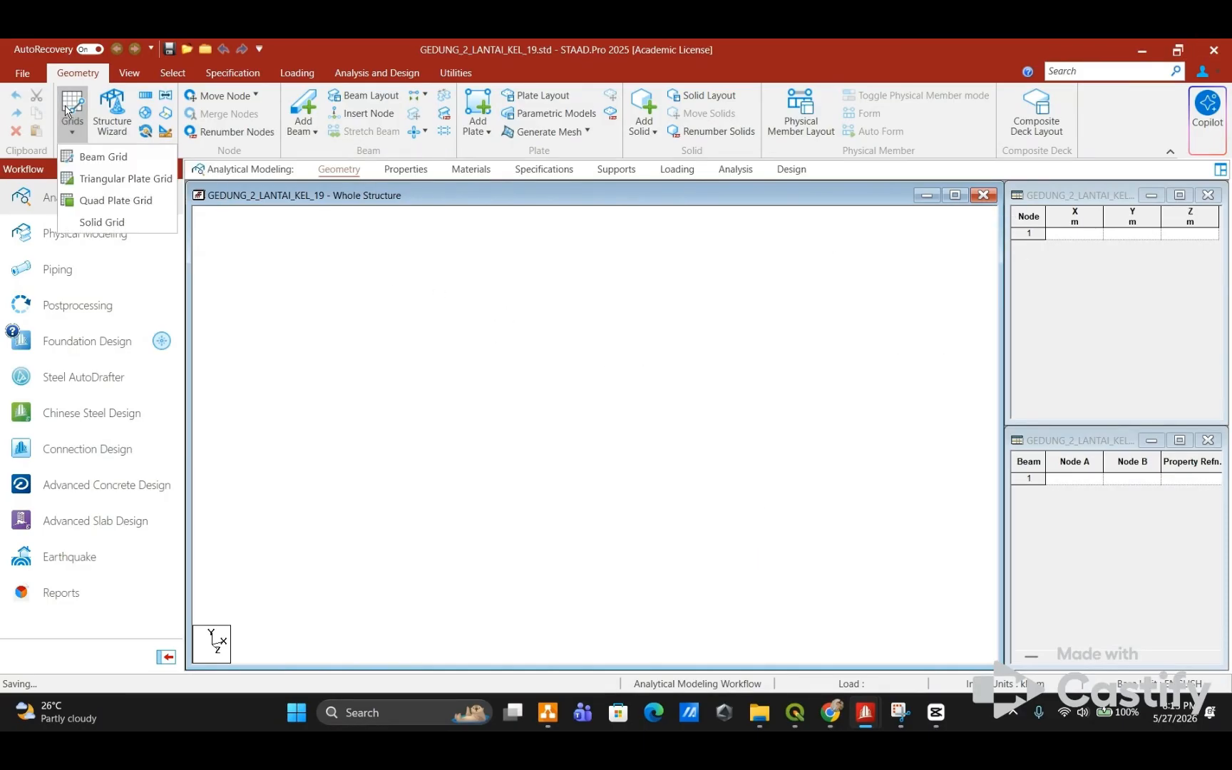
pyautogui.click(106, 156)
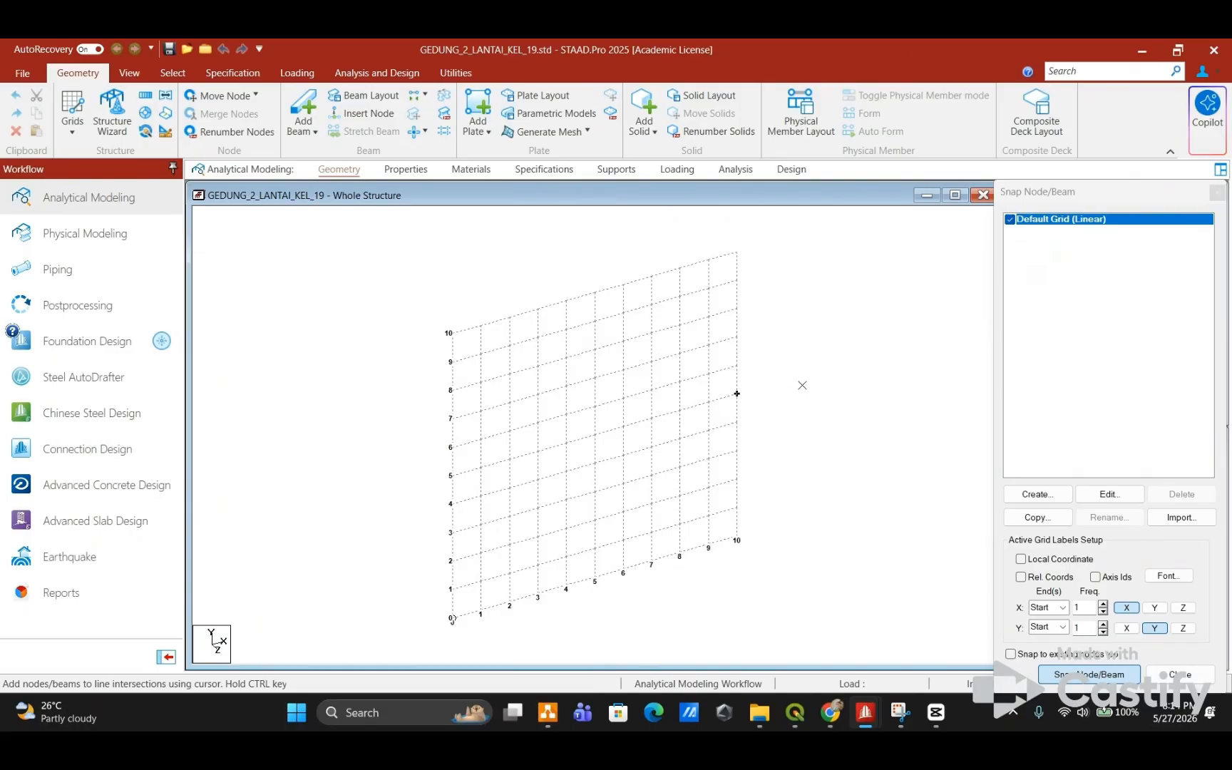
pyautogui.click(1079, 491)
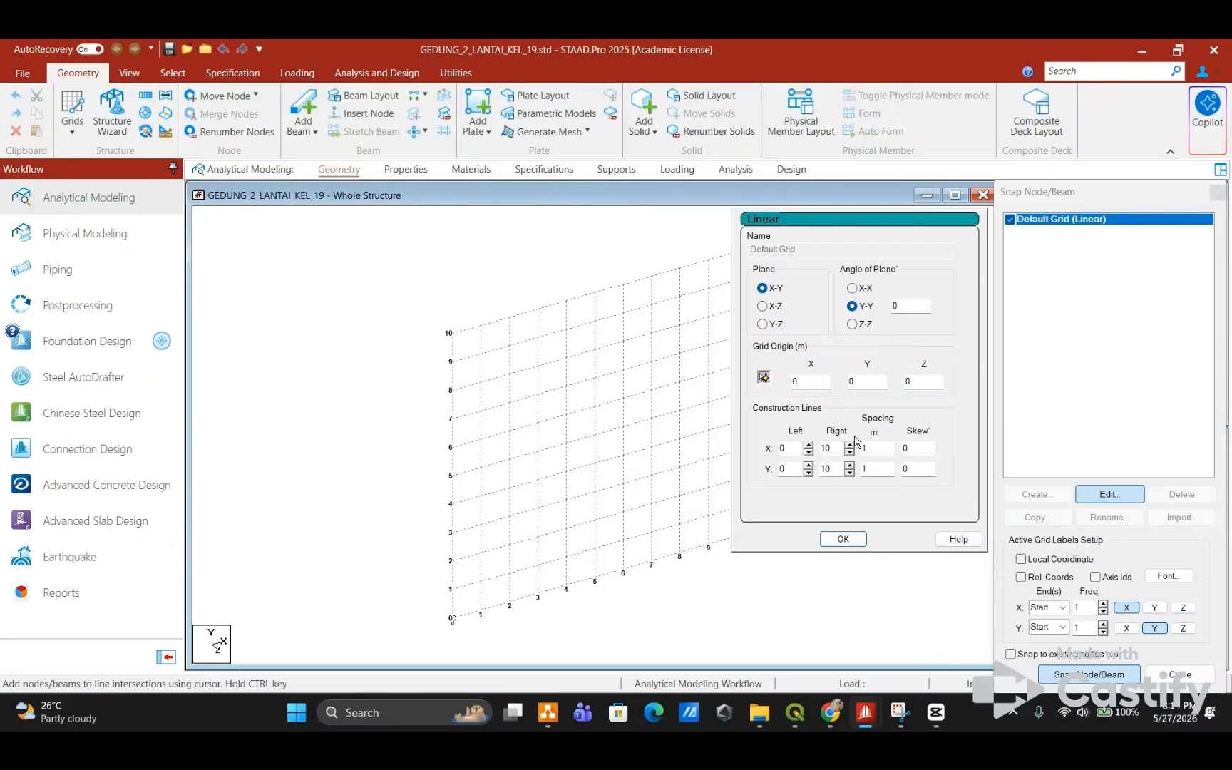
pyautogui.moveTo(841, 446); pyautogui.dragTo(816, 444)
pyautogui.write('4')
pyautogui.press('Tab')
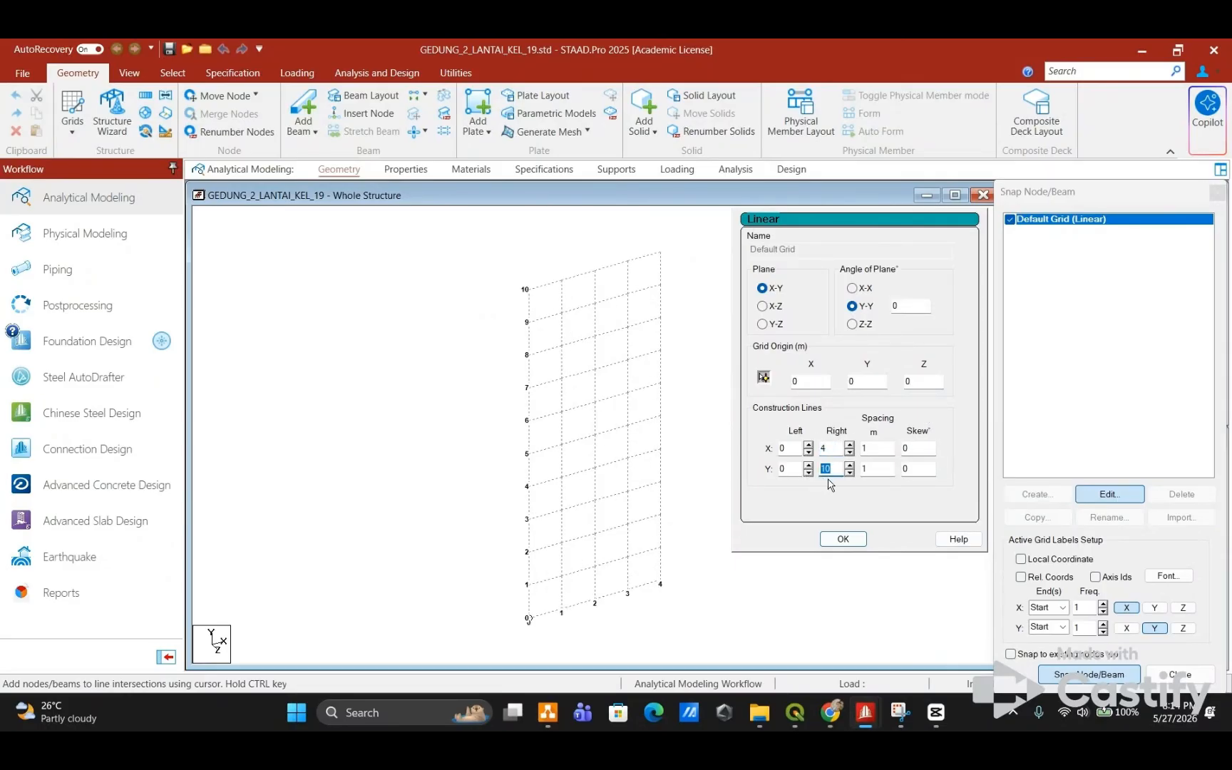
pyautogui.write('2')
# Step: Set the grid spacing to 4 m in both X and Y and apply the grid changes
pyautogui.moveTo(876, 447); pyautogui.dragTo(863, 449)
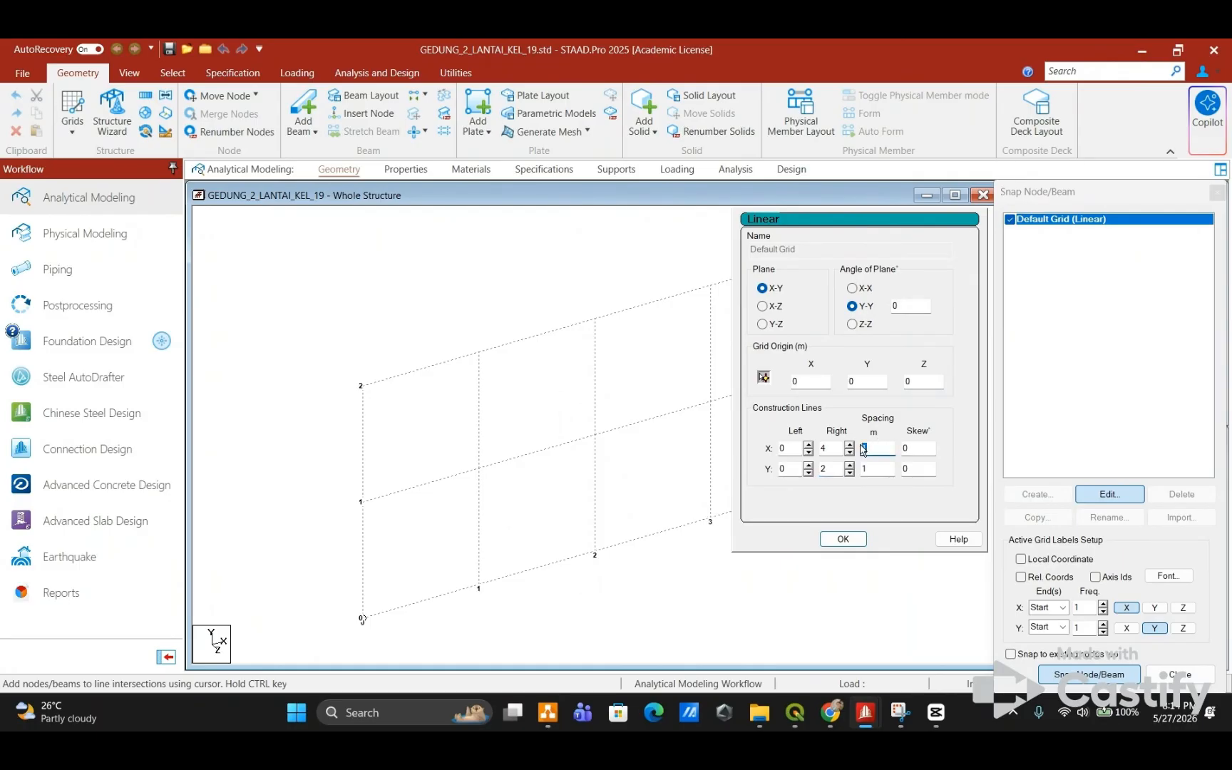
pyautogui.write('4')
pyautogui.doubleClick(874, 468)
pyautogui.write('4')
pyautogui.click(842, 539)
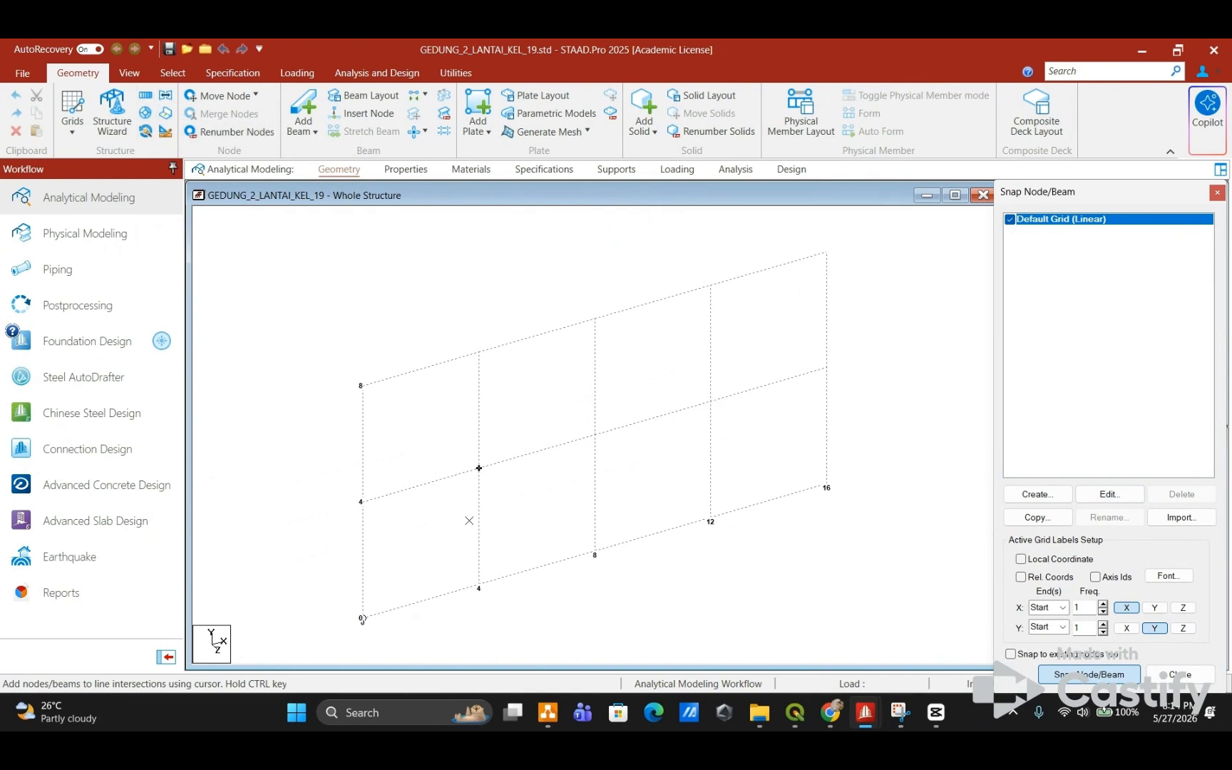
# Step: Draw the two-storey end columns at X = 0 and 16 m and the connecting roof beams at Y = 8 m, with nodes at every grid line
pyautogui.click(1051, 675)
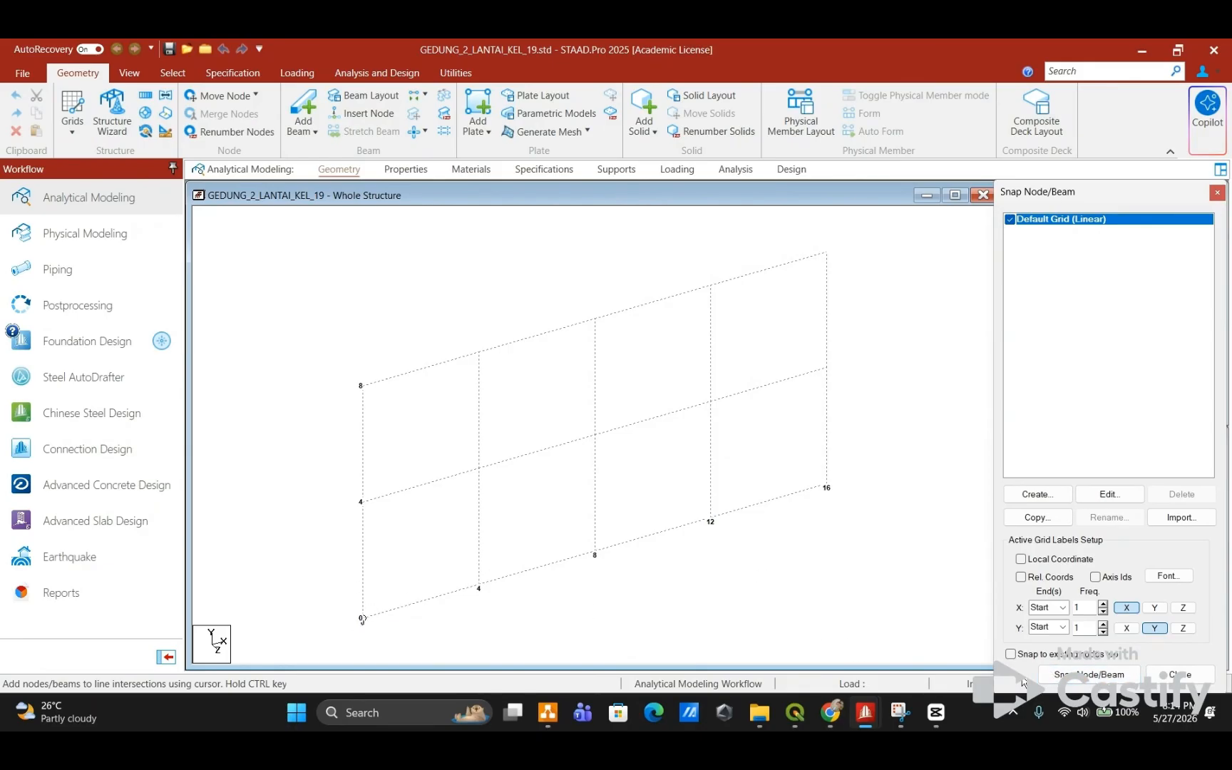
pyautogui.click(1062, 674)
pyautogui.click(375, 623)
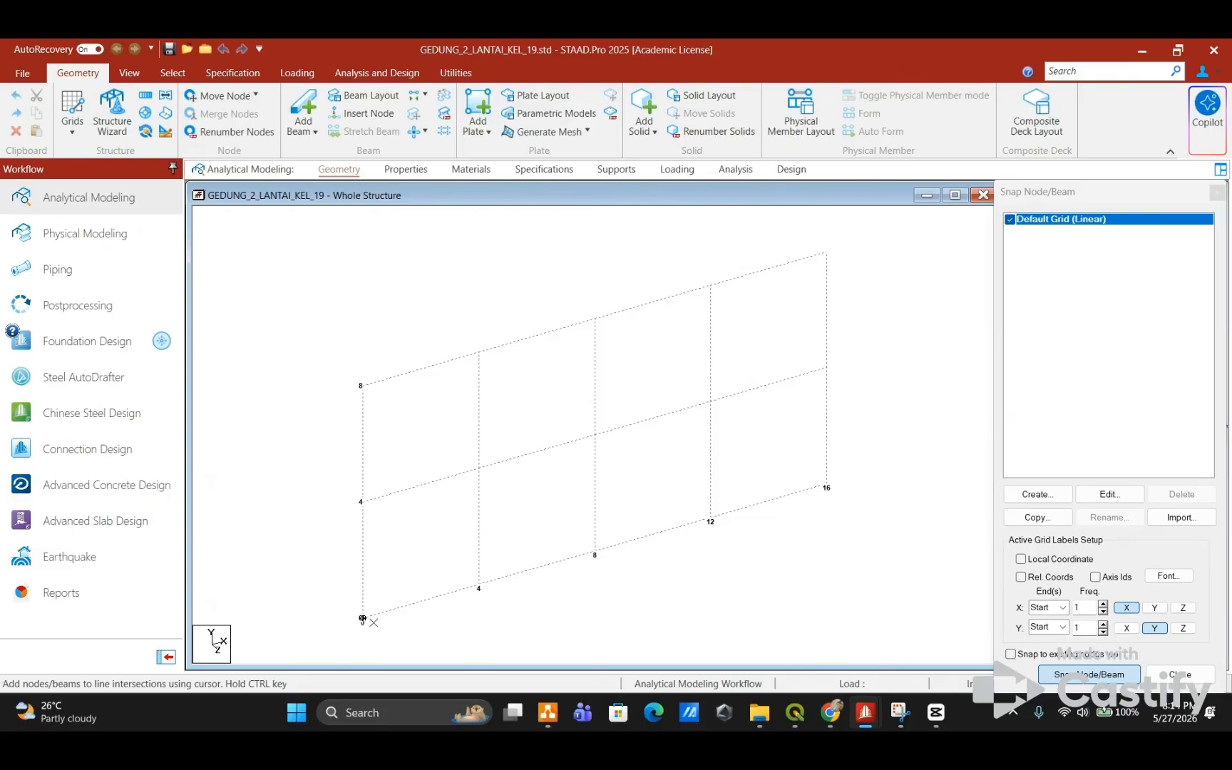
pyautogui.click(363, 505)
pyautogui.click(363, 385)
pyautogui.click(478, 352)
pyautogui.click(594, 318)
pyautogui.click(710, 285)
pyautogui.click(827, 251)
pyautogui.click(827, 366)
pyautogui.click(828, 482)
pyautogui.press('Escape')
# Step: Draw the two-storey interior column at X = 12 m from the base through Y = 4 m to the roof beam
pyautogui.click(1089, 674)
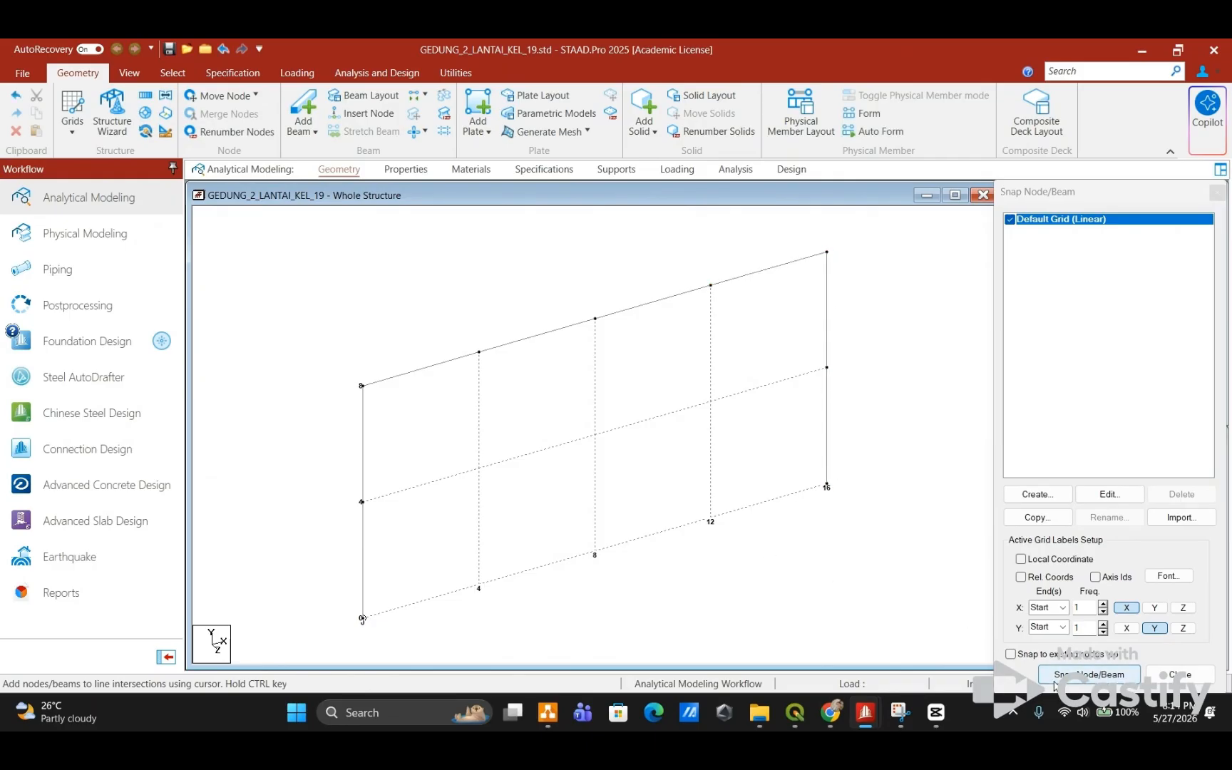
pyautogui.click(711, 520)
pyautogui.click(710, 400)
pyautogui.click(711, 285)
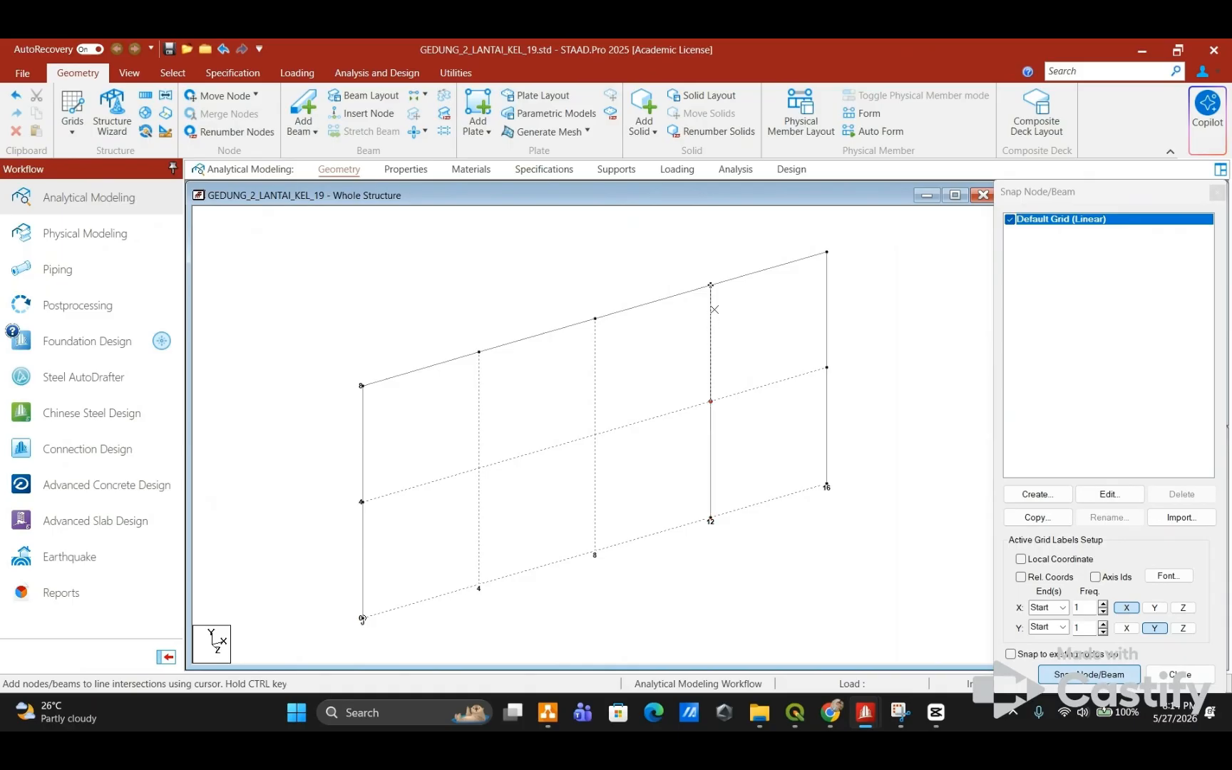
pyautogui.press('Escape')
# Step: Draw the two-storey interior column at X = 8 m from the base up to the roof beam
pyautogui.click(1088, 673)
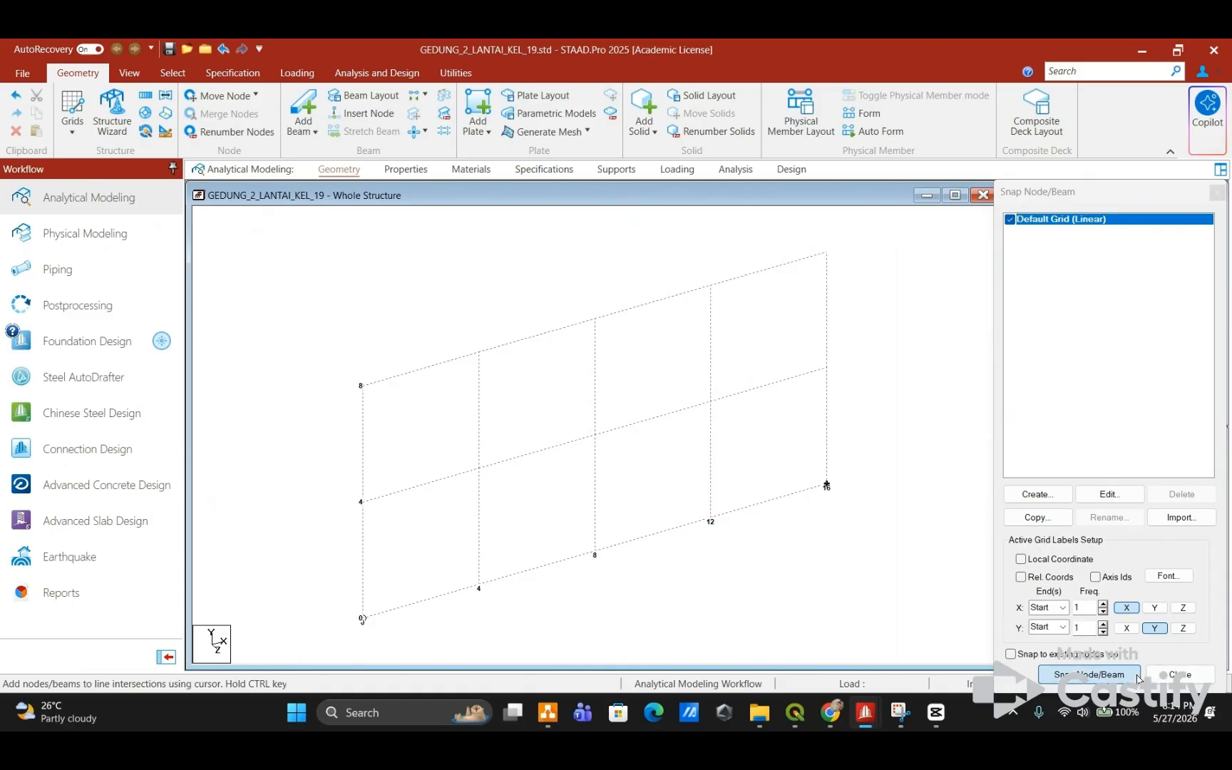
pyautogui.click(595, 550)
pyautogui.click(595, 435)
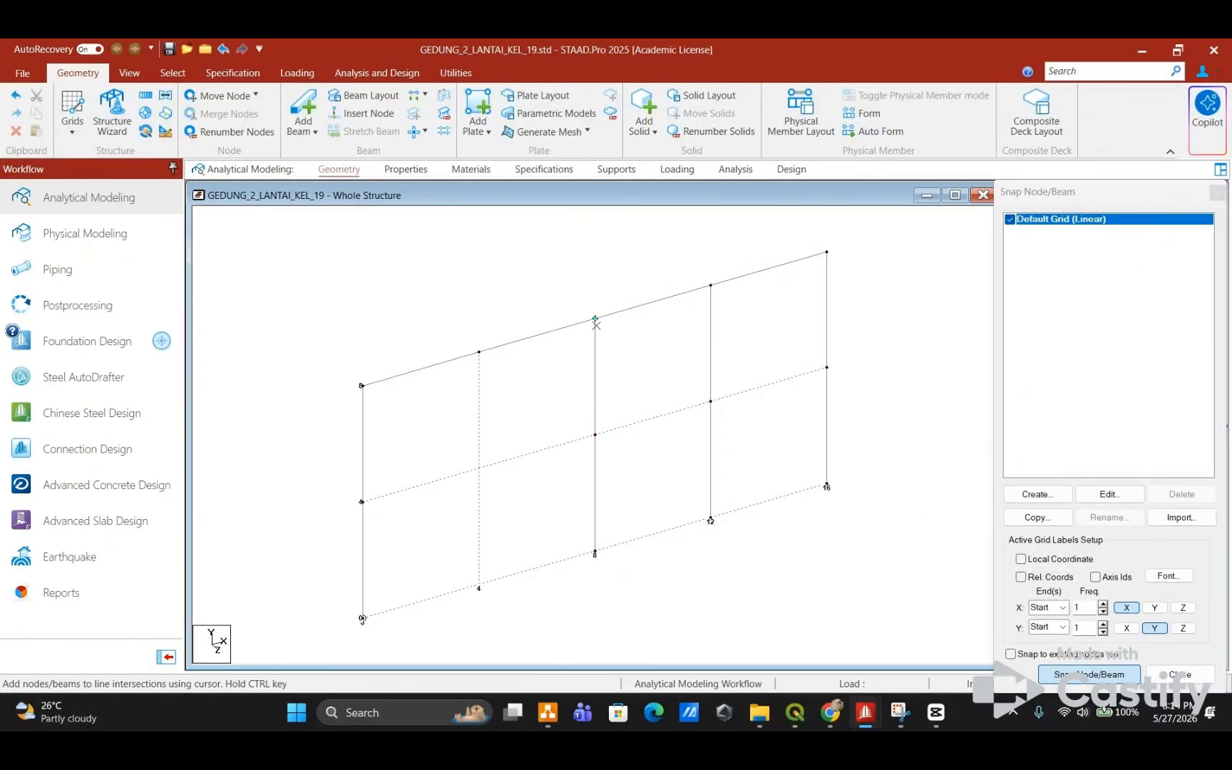
pyautogui.press('Escape')
# Step: Draw the two-storey interior column at X = 4 m from the base up to the roof beam
pyautogui.click(1089, 673)
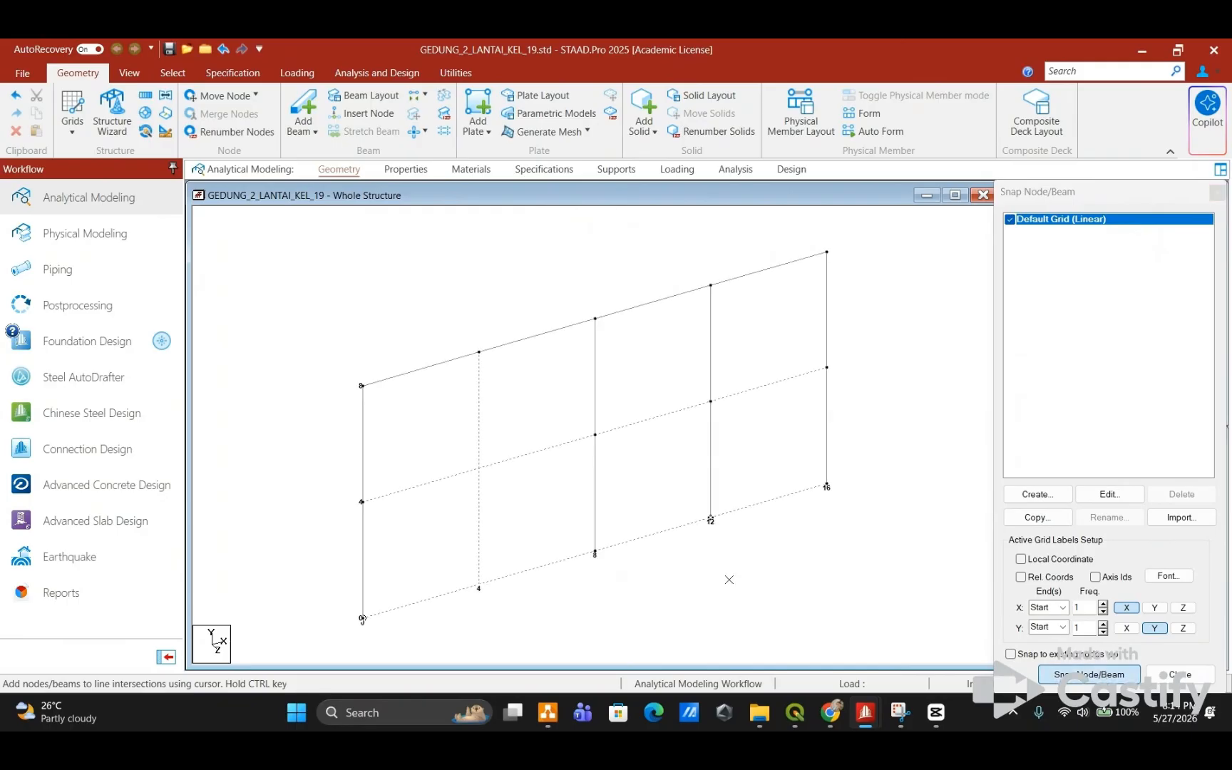
pyautogui.click(479, 585)
pyautogui.click(478, 467)
pyautogui.click(479, 352)
pyautogui.press('Escape')
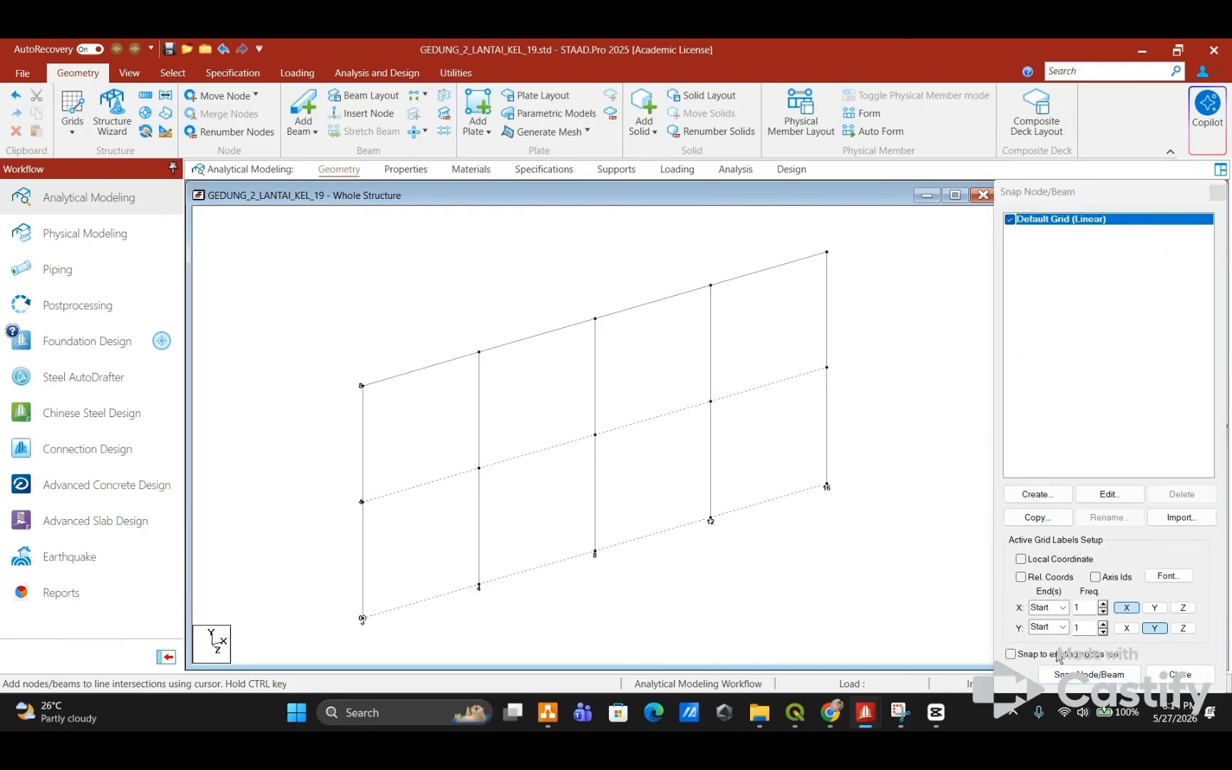
# Step: Draw the first-floor beams at Y = 4 m across all columns from X = 0 to X = 16 m
pyautogui.click(1062, 672)
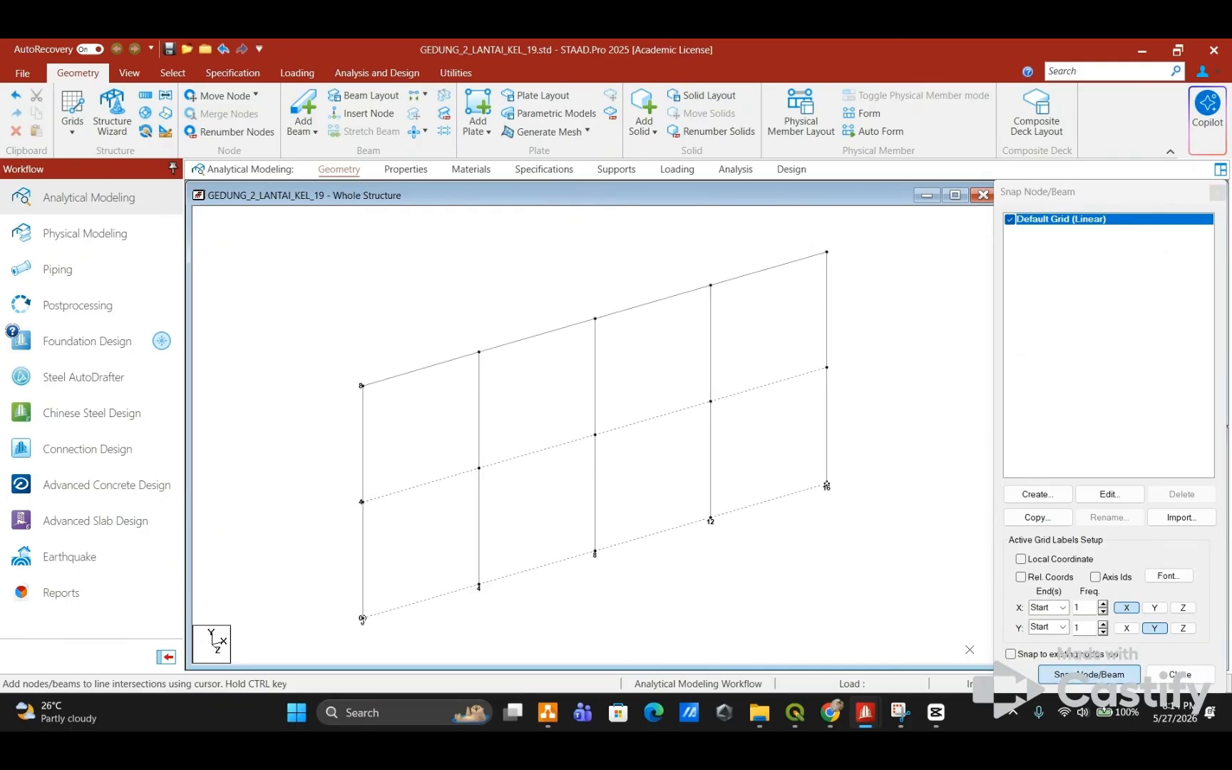
pyautogui.click(460, 477)
pyautogui.click(589, 434)
pyautogui.click(705, 402)
pyautogui.click(827, 368)
pyautogui.press('Escape')
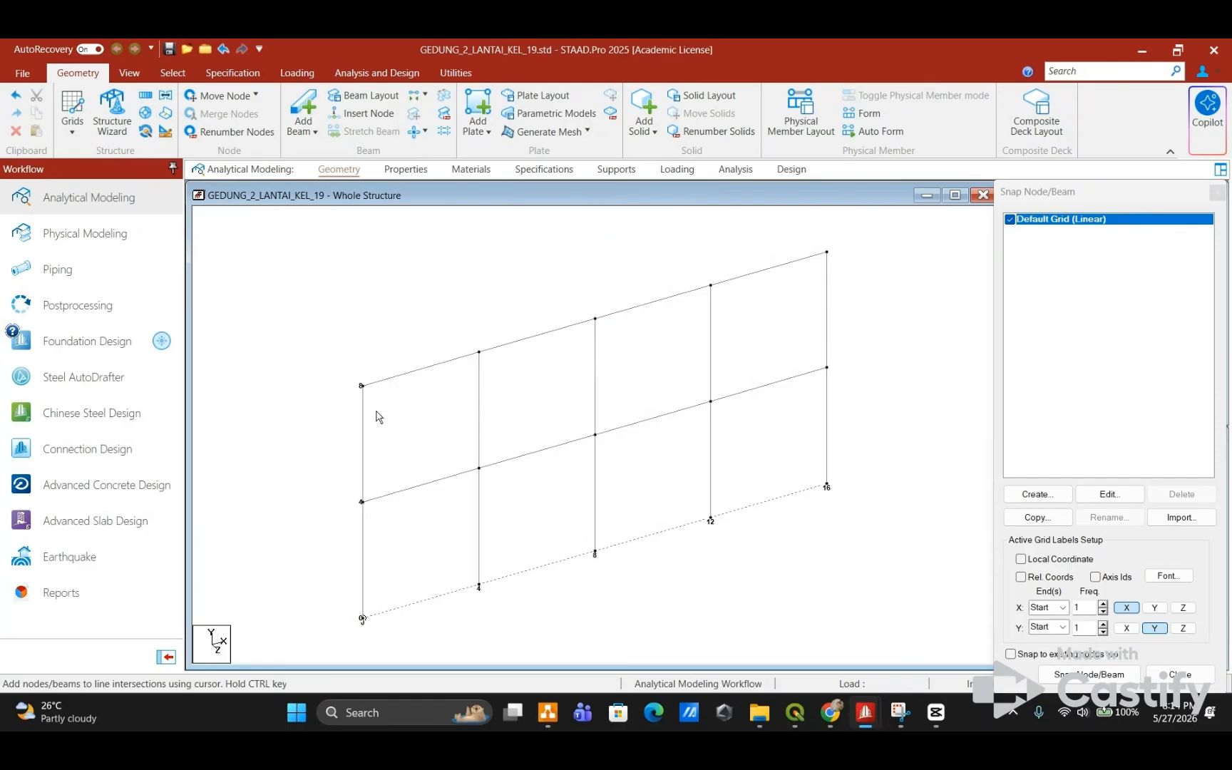
# Step: Select all column members on both storeys and associate them with a new Beam-type group named KOLOM
pyautogui.click(364, 434)
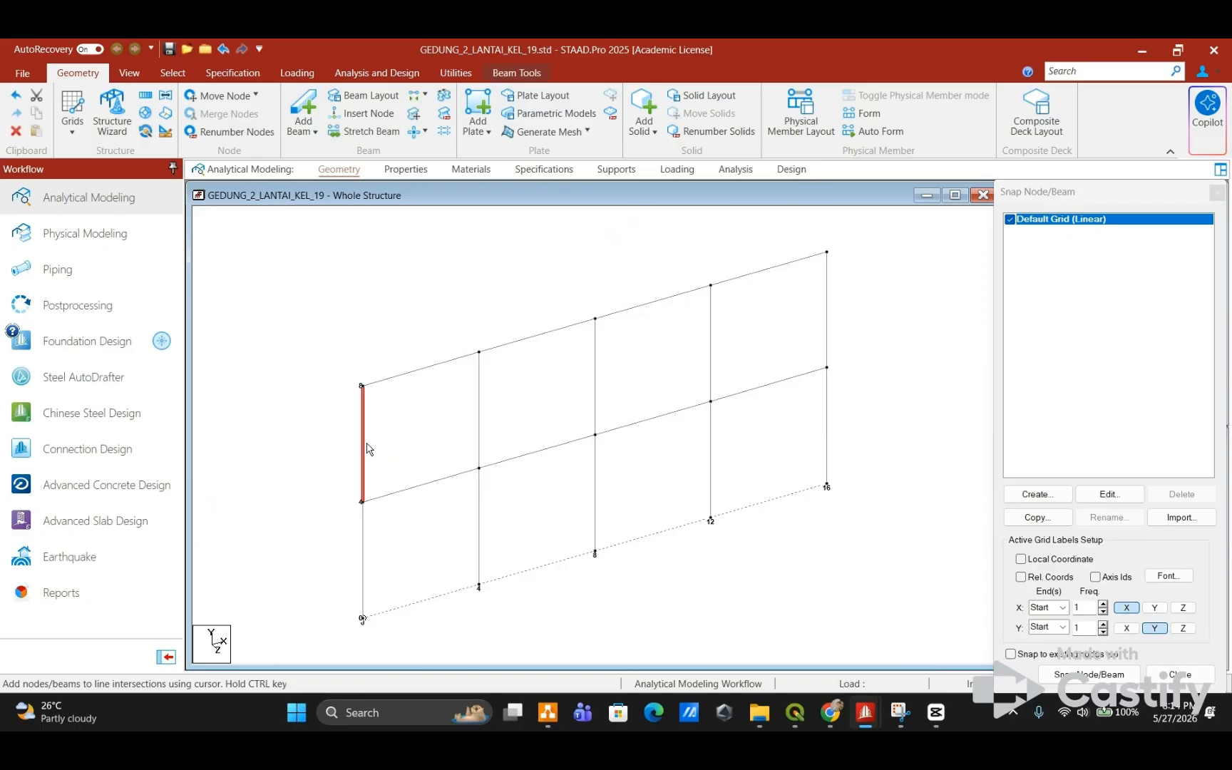
pyautogui.keyDown('ctrl'); pyautogui.click(363, 538); pyautogui.keyUp('ctrl')
pyautogui.keyDown('ctrl'); pyautogui.click(478, 422); pyautogui.keyUp('ctrl')
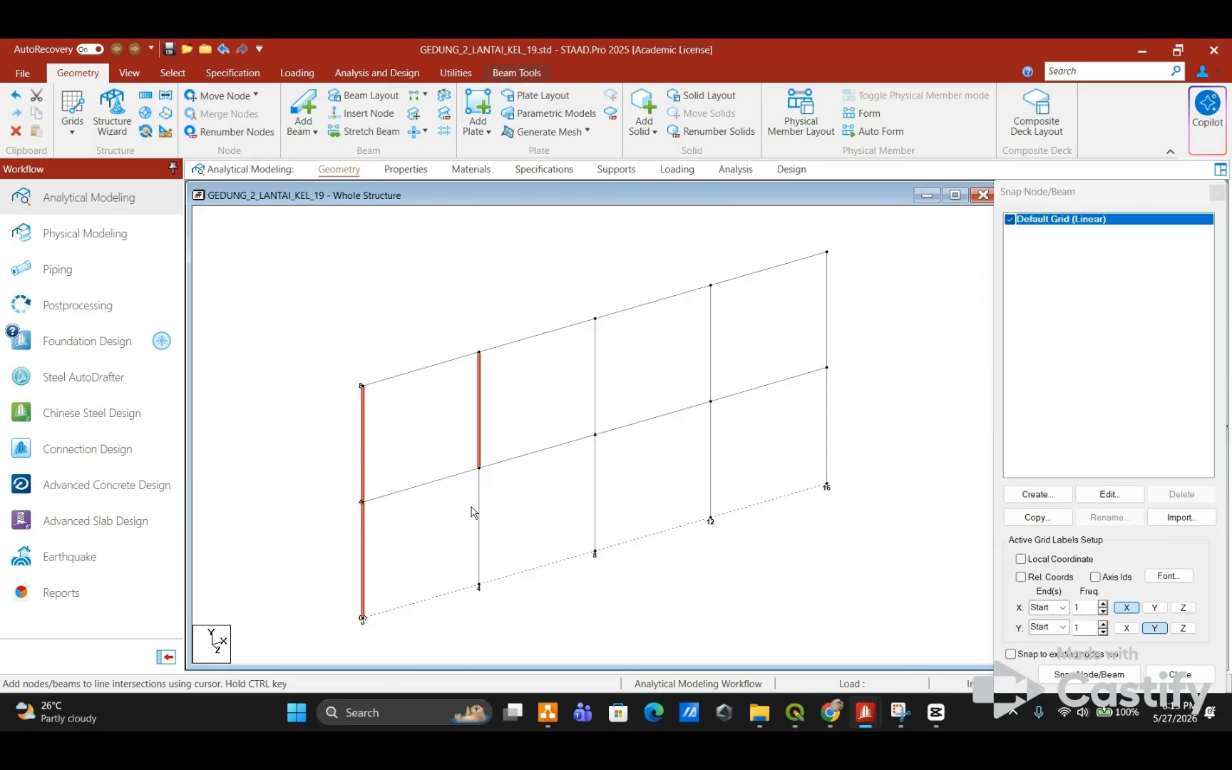
pyautogui.keyDown('ctrl'); pyautogui.click(478, 513); pyautogui.keyUp('ctrl')
pyautogui.keyDown('ctrl'); pyautogui.click(594, 393); pyautogui.keyUp('ctrl')
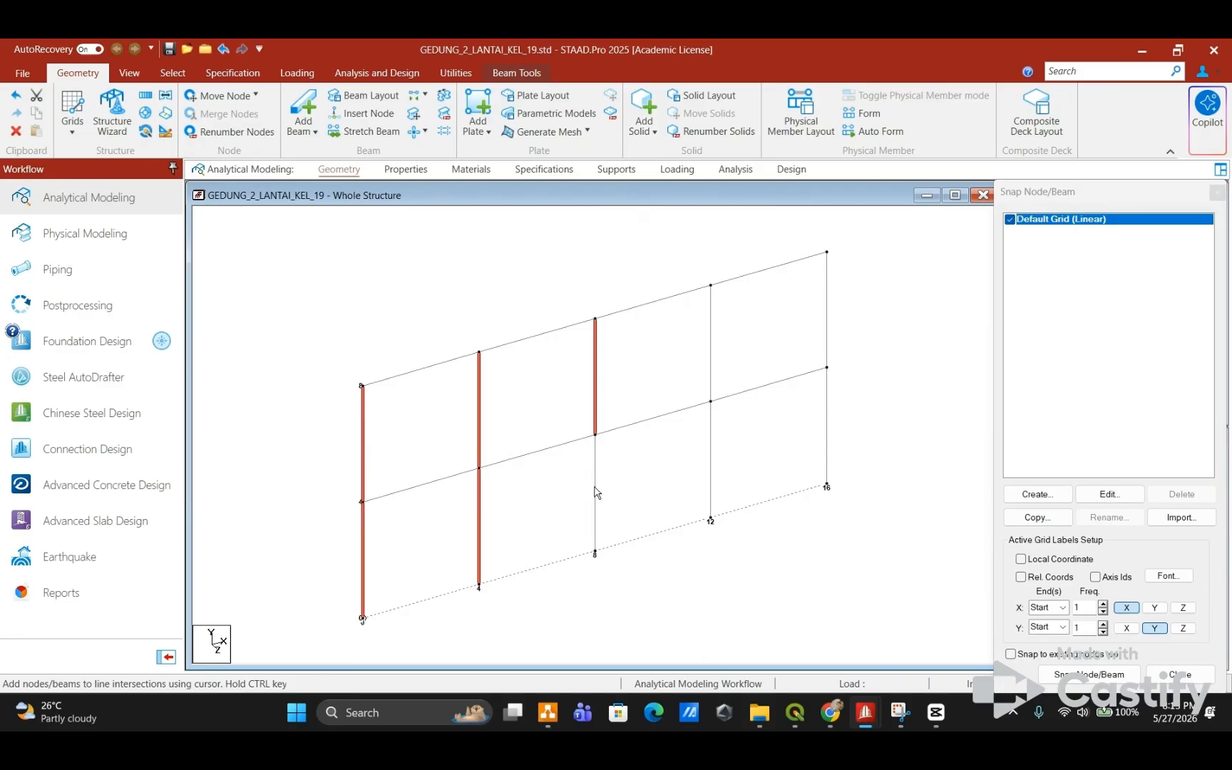
pyautogui.keyDown('ctrl'); pyautogui.click(595, 491); pyautogui.keyUp('ctrl')
pyautogui.keyDown('ctrl'); pyautogui.click(710, 360); pyautogui.keyUp('ctrl')
pyautogui.keyDown('ctrl'); pyautogui.click(710, 436); pyautogui.keyUp('ctrl')
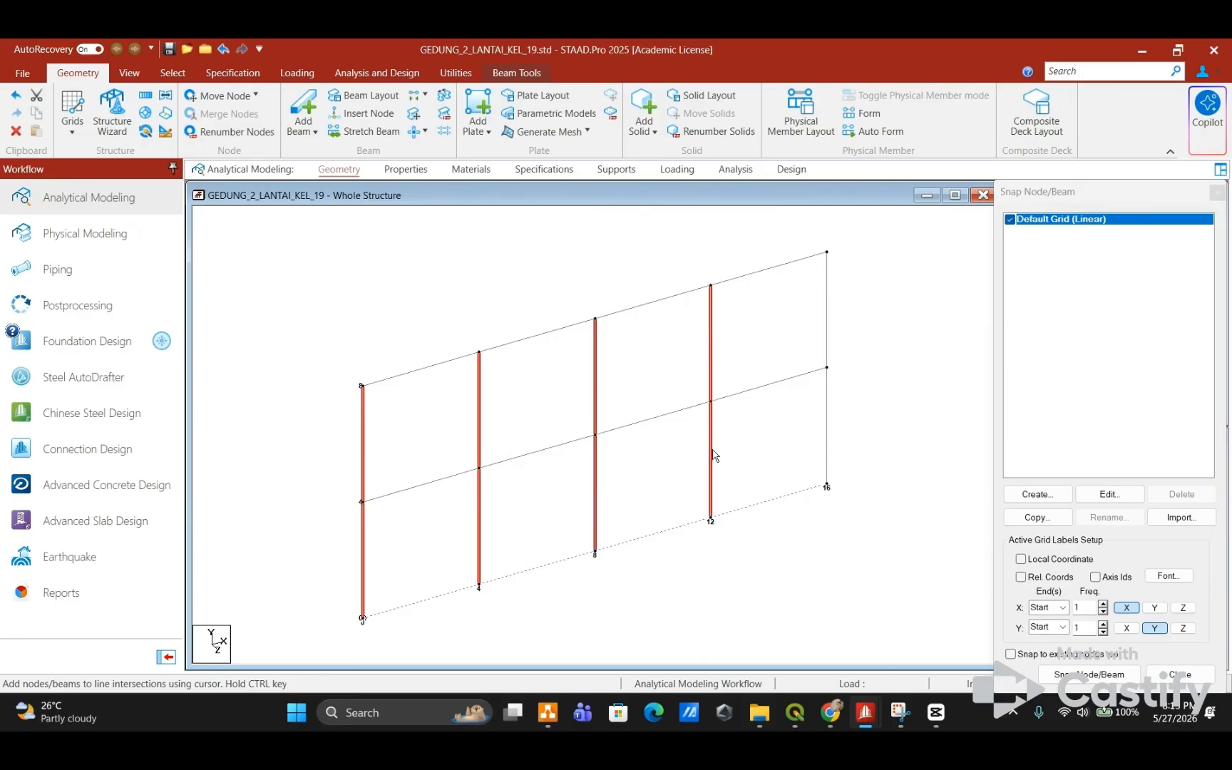
pyautogui.keyDown('ctrl'); pyautogui.click(826, 407); pyautogui.keyUp('ctrl')
pyautogui.keyDown('ctrl'); pyautogui.click(827, 334); pyautogui.keyUp('ctrl')
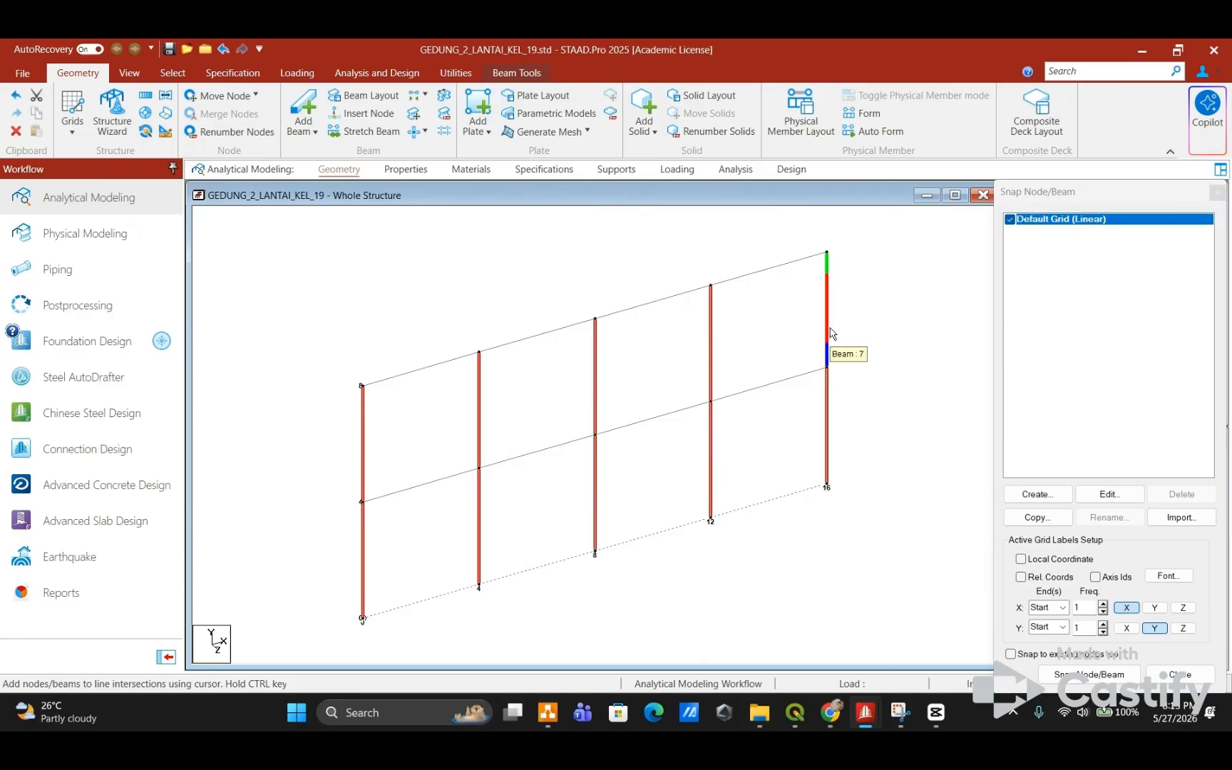
pyautogui.hotkey('ctrl', 'g')
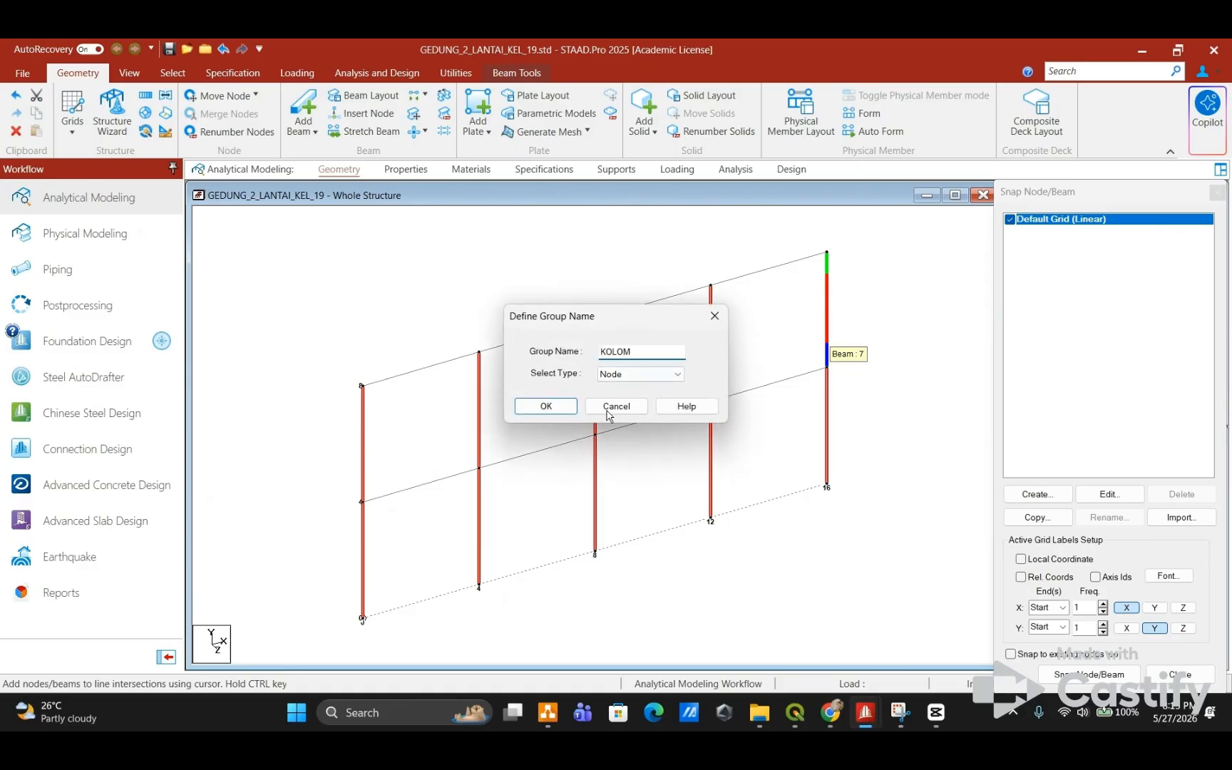
pyautogui.write('KOLOM')
pyautogui.click(640, 374)
pyautogui.click(618, 404)
pyautogui.click(546, 406)
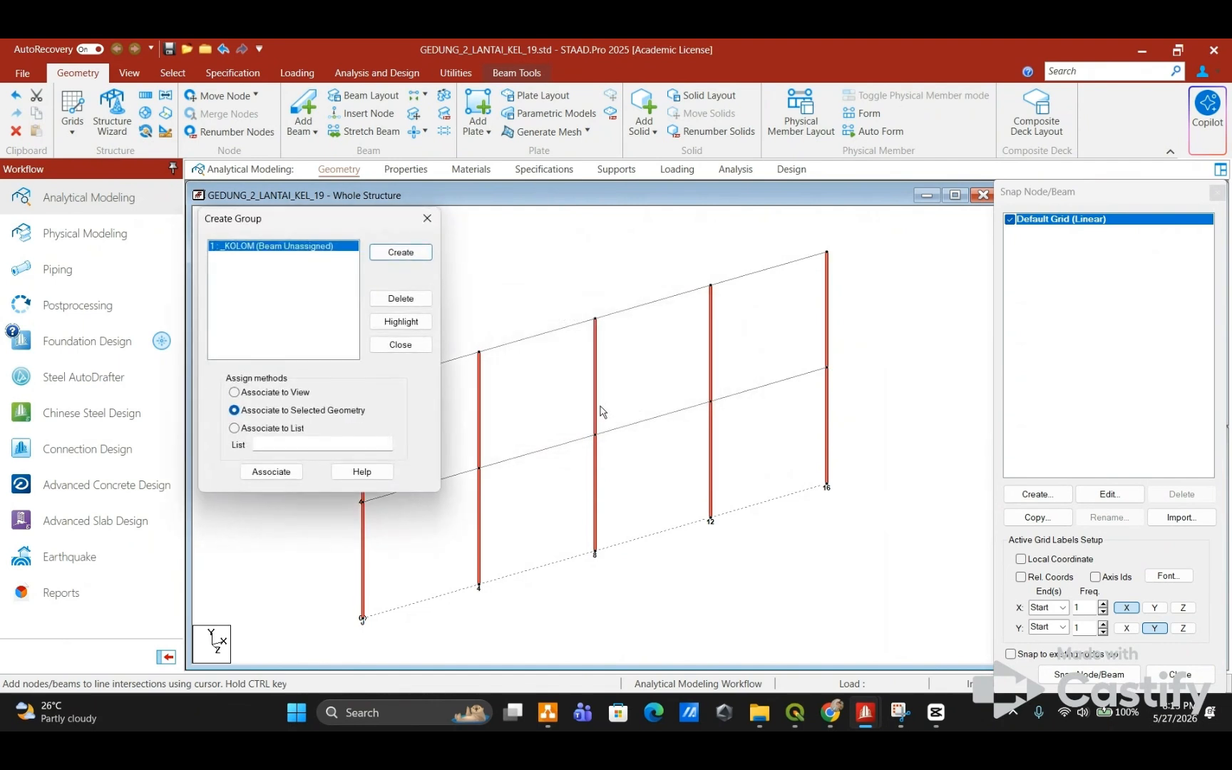
pyautogui.click(259, 473)
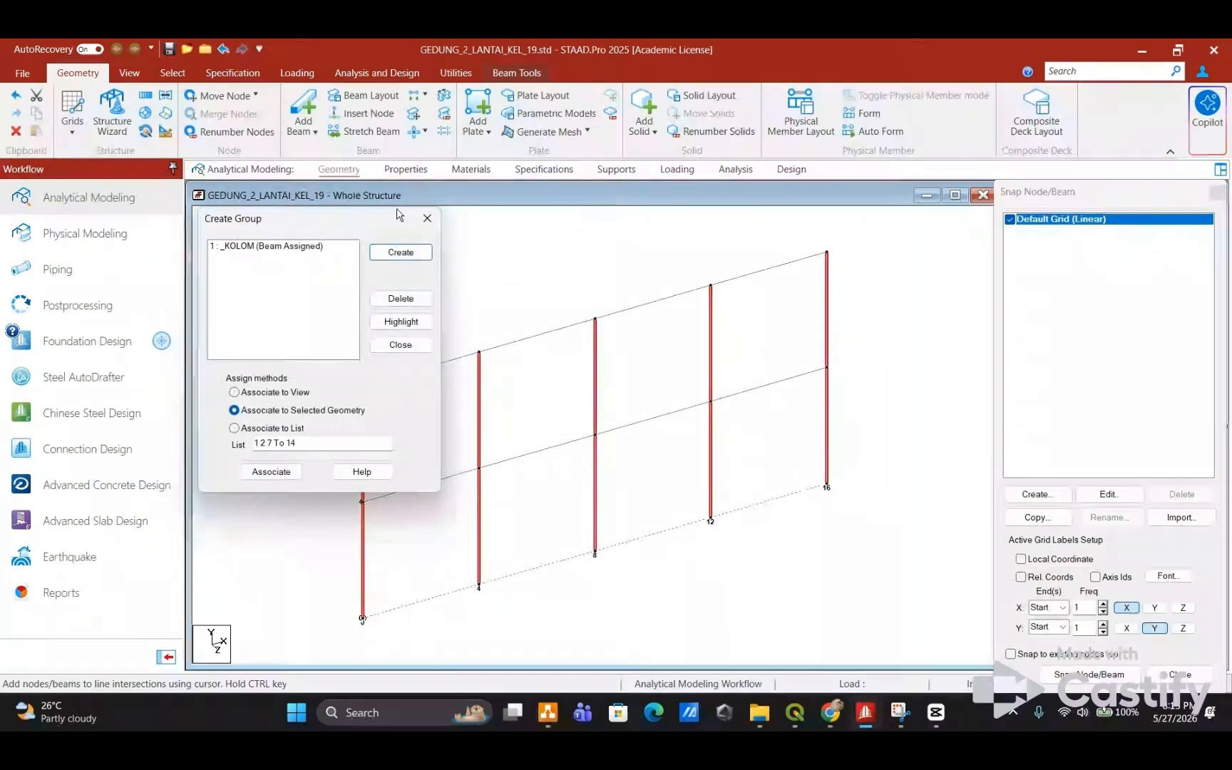
# Step: Select all horizontal beams at both levels and associate them with a new Beam-type group named BALOK_X
pyautogui.click(575, 267)
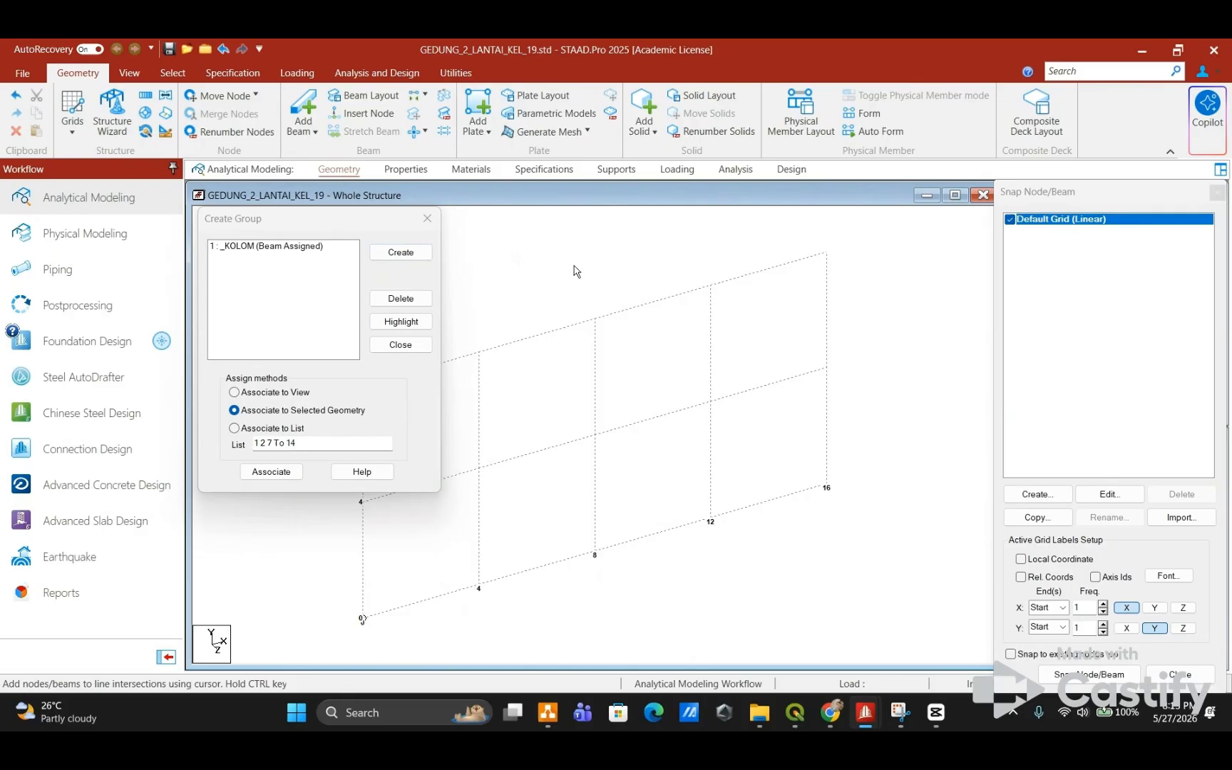
pyautogui.click(470, 354)
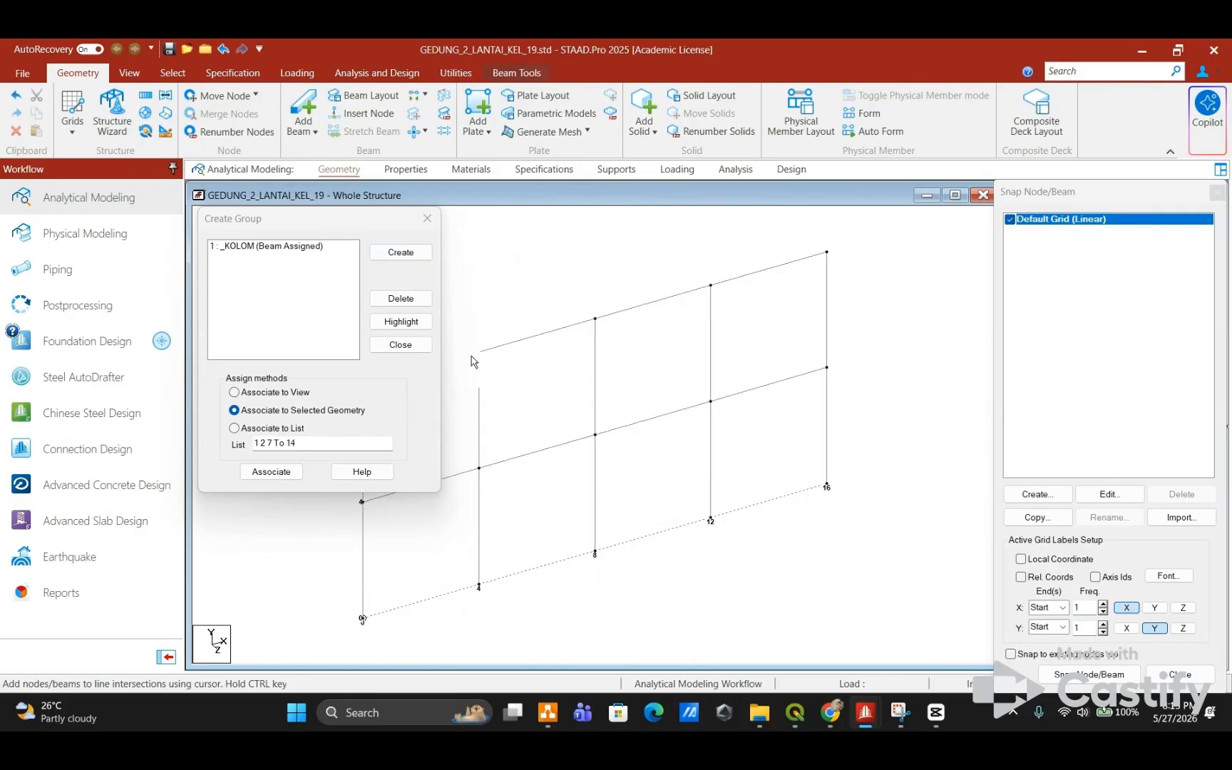
pyautogui.keyDown('ctrl'); pyautogui.click(495, 344); pyautogui.keyUp('ctrl')
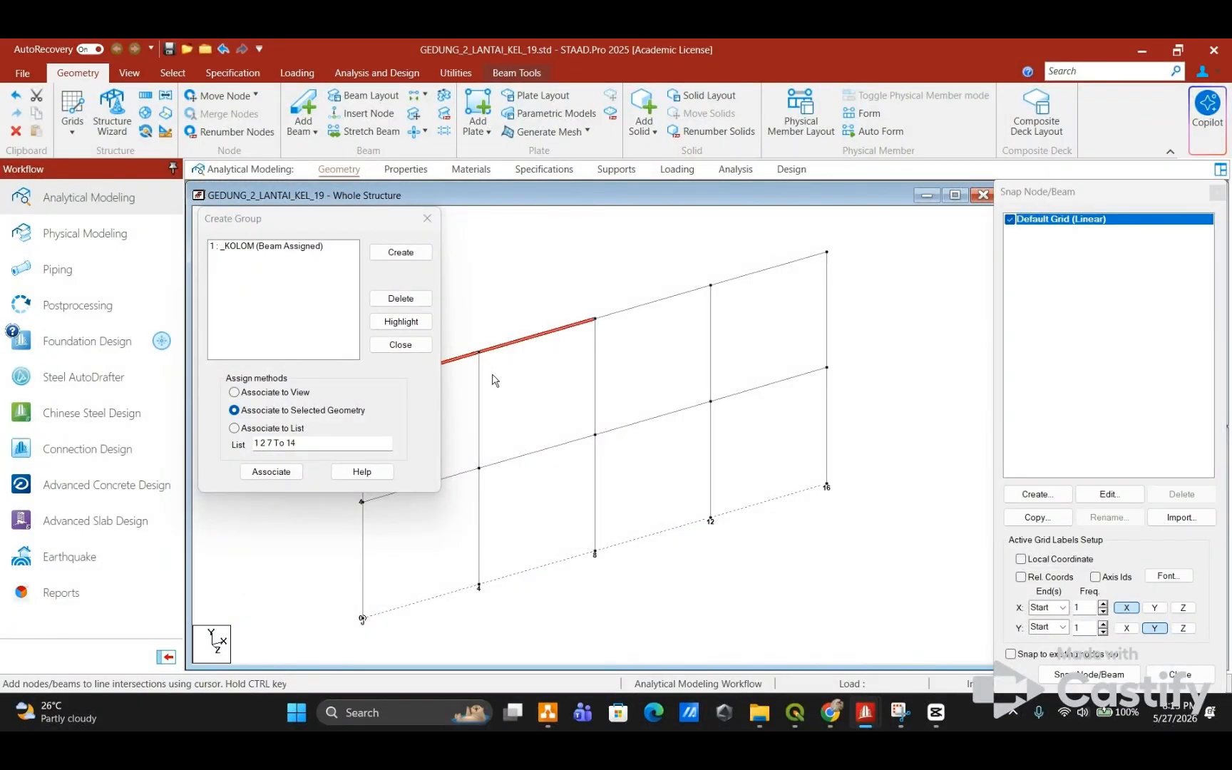
pyautogui.keyDown('ctrl'); pyautogui.click(474, 470); pyautogui.keyUp('ctrl')
pyautogui.keyDown('ctrl'); pyautogui.click(503, 462); pyautogui.keyUp('ctrl')
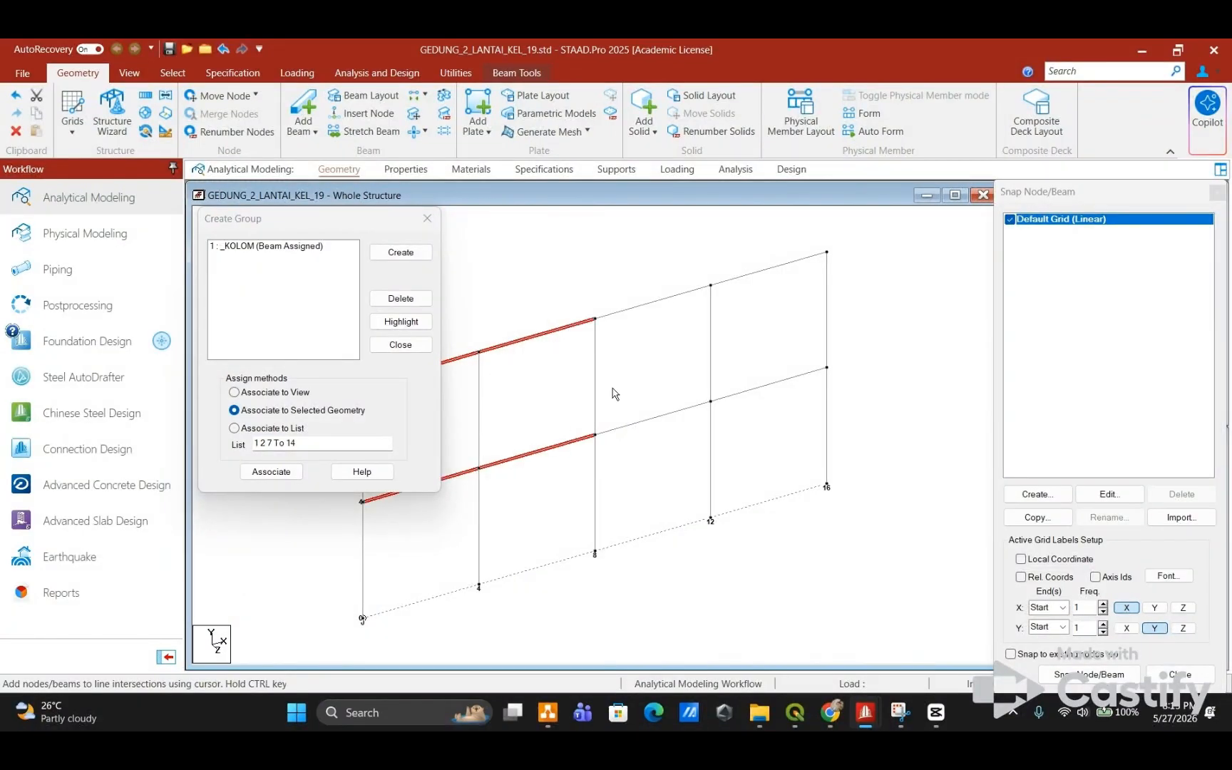
pyautogui.keyDown('ctrl'); pyautogui.click(654, 417); pyautogui.keyUp('ctrl')
pyautogui.keyDown('ctrl'); pyautogui.click(697, 292); pyautogui.keyUp('ctrl')
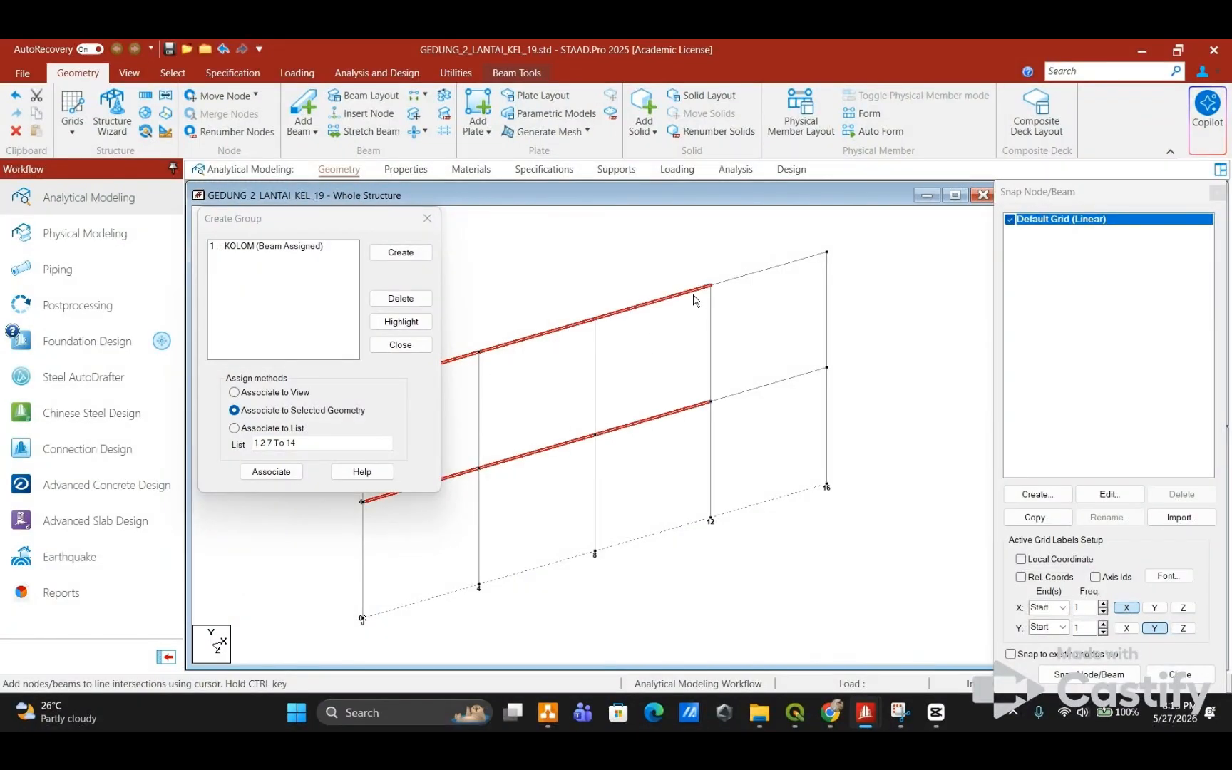
pyautogui.keyDown('ctrl'); pyautogui.click(739, 278); pyautogui.keyUp('ctrl')
pyautogui.click(409, 255)
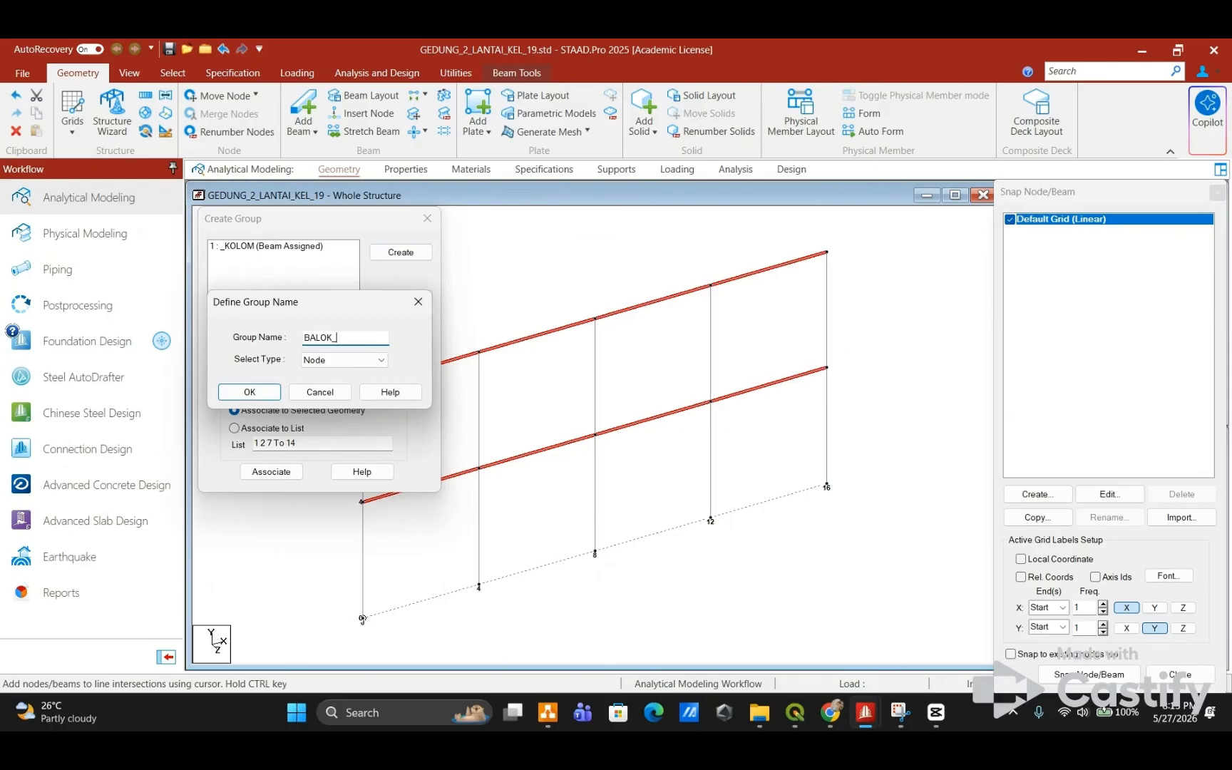
pyautogui.click(357, 360)
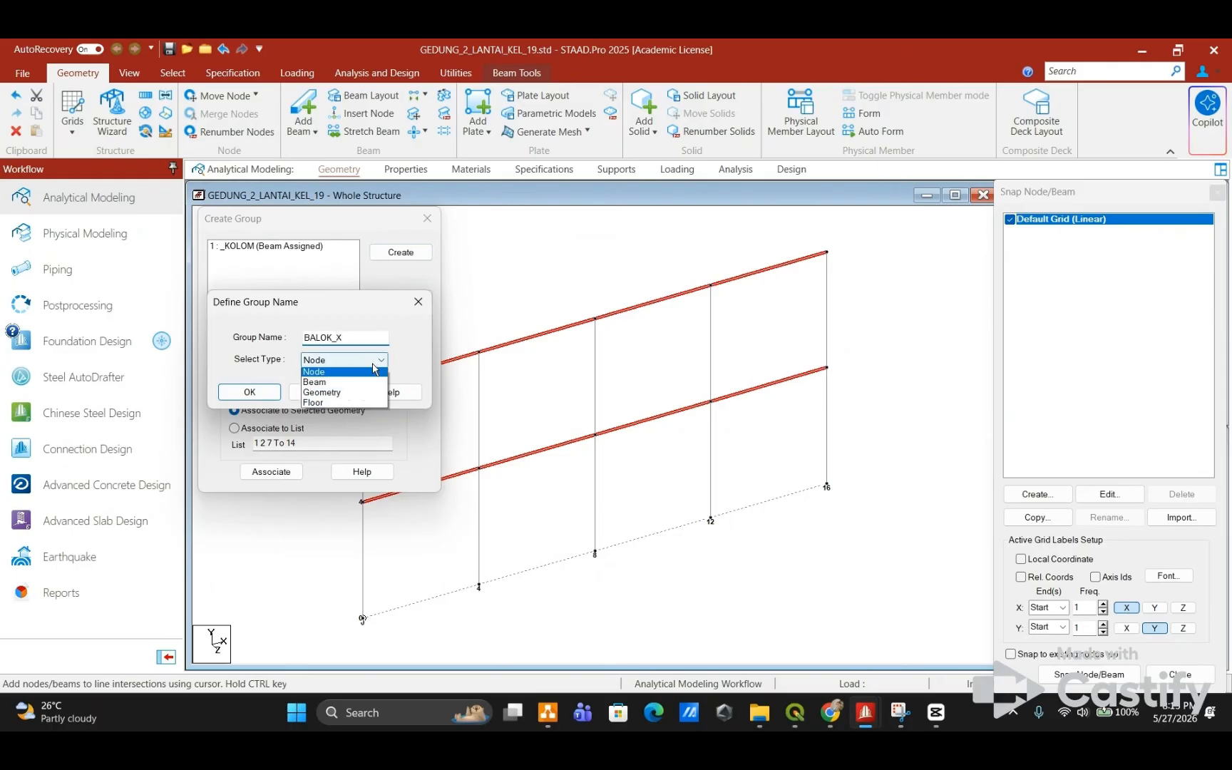
pyautogui.click(335, 378)
pyautogui.click(265, 394)
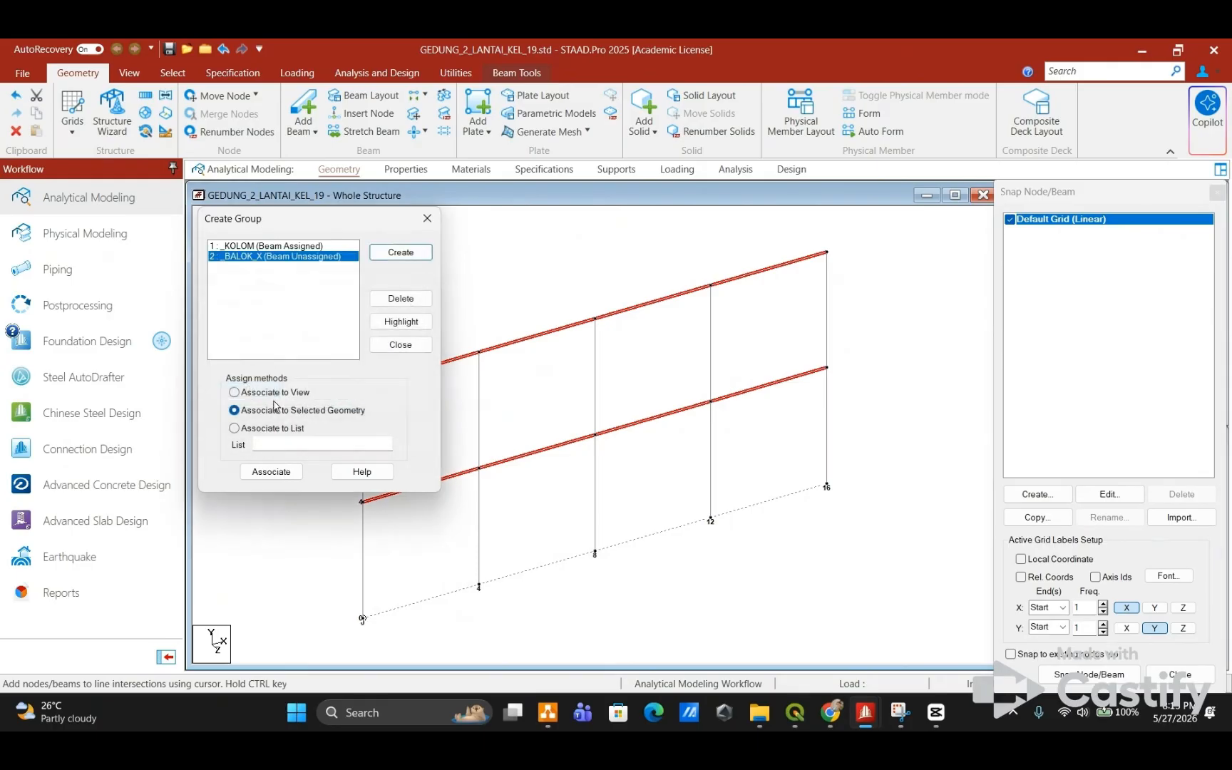
pyautogui.click(294, 472)
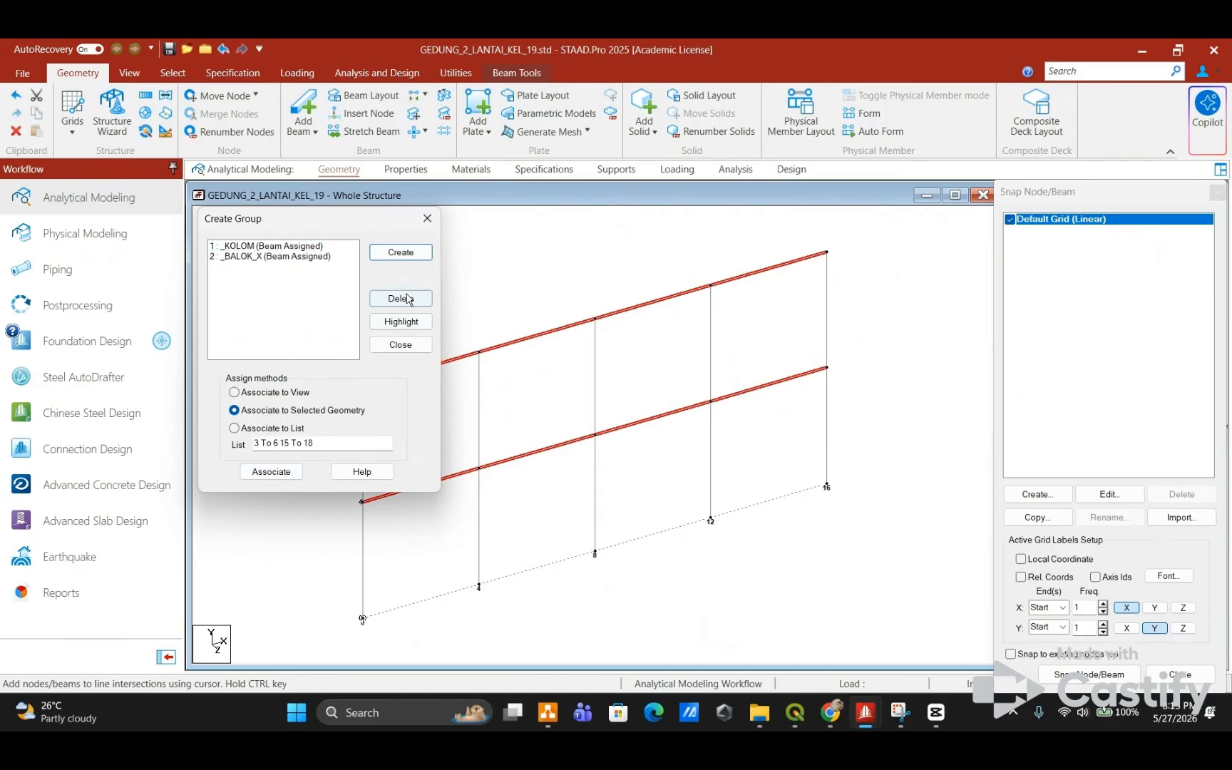
# Step: Highlight the members of the BALOK_X group in the model to check the assignment
pyautogui.click(274, 247)
pyautogui.click(276, 256)
pyautogui.click(400, 321)
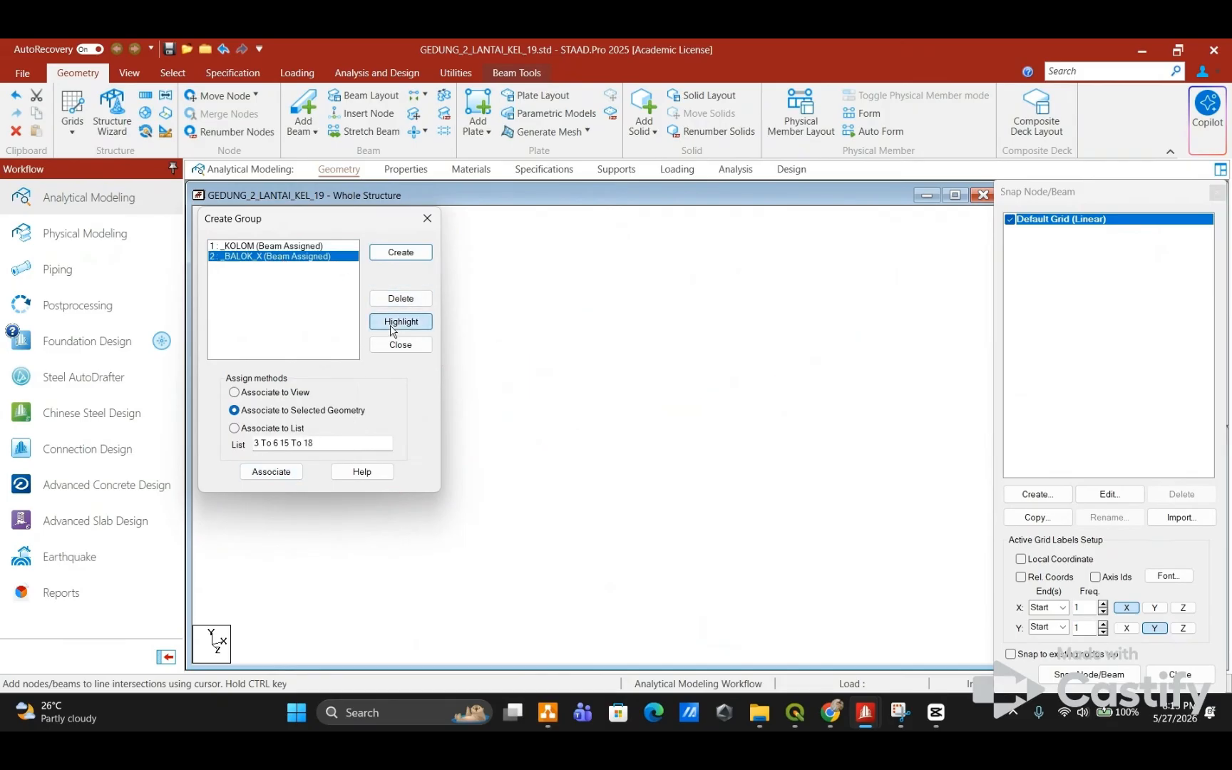
# Step: Highlight the members of the KOLOM group in the model to check the assignment, and clear the selection
pyautogui.click(306, 246)
pyautogui.click(401, 321)
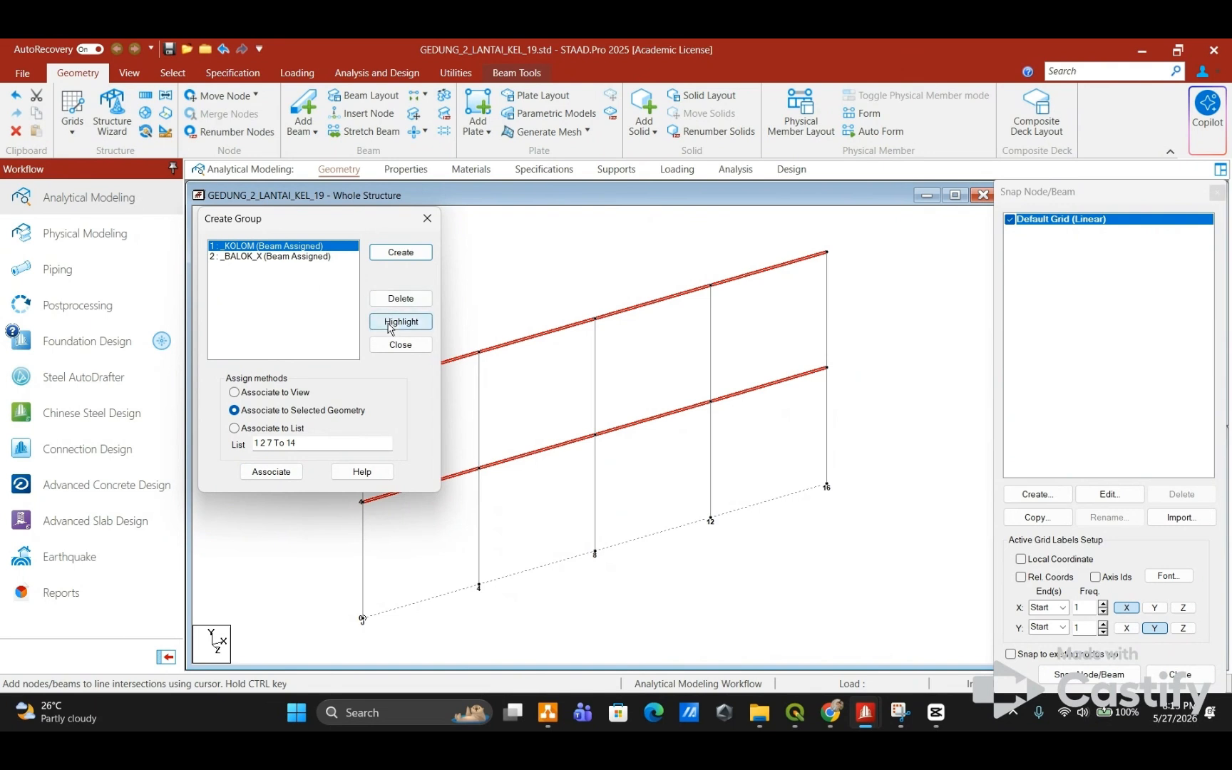
pyautogui.click(320, 256)
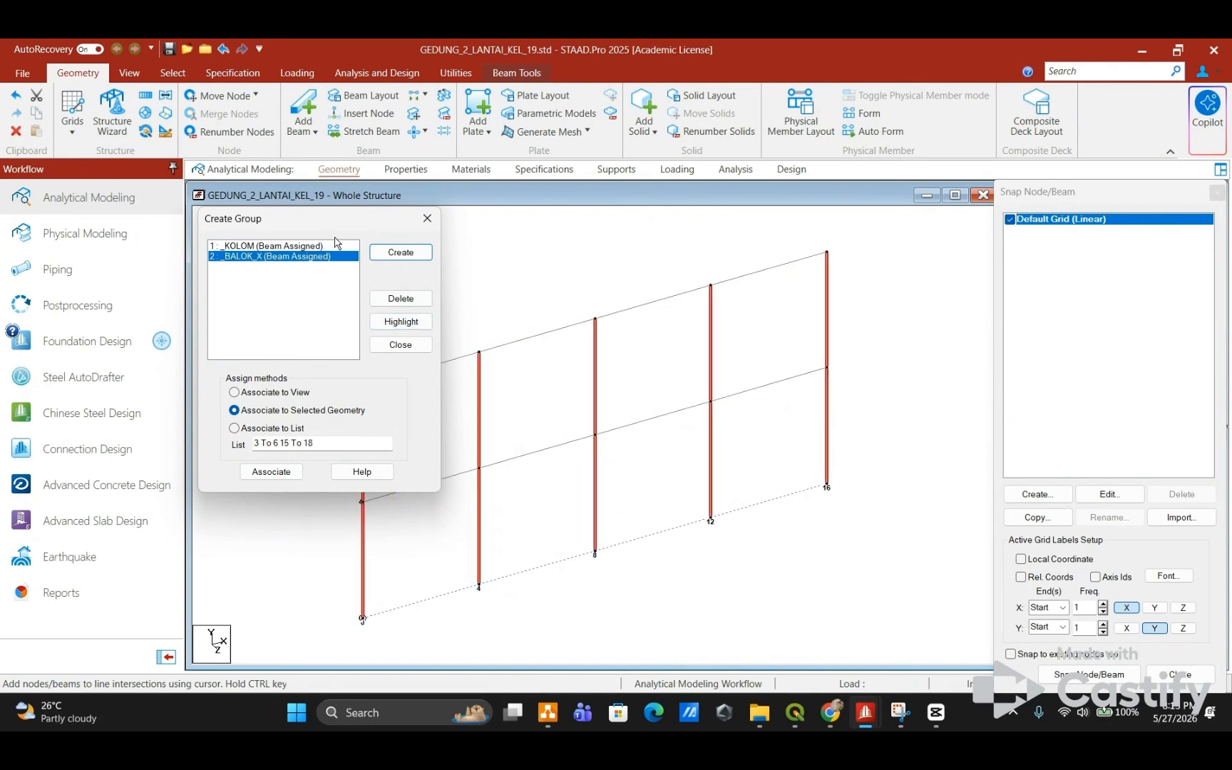
pyautogui.click(330, 246)
pyautogui.moveTo(346, 219); pyautogui.dragTo(210, 184)
pyautogui.click(658, 343)
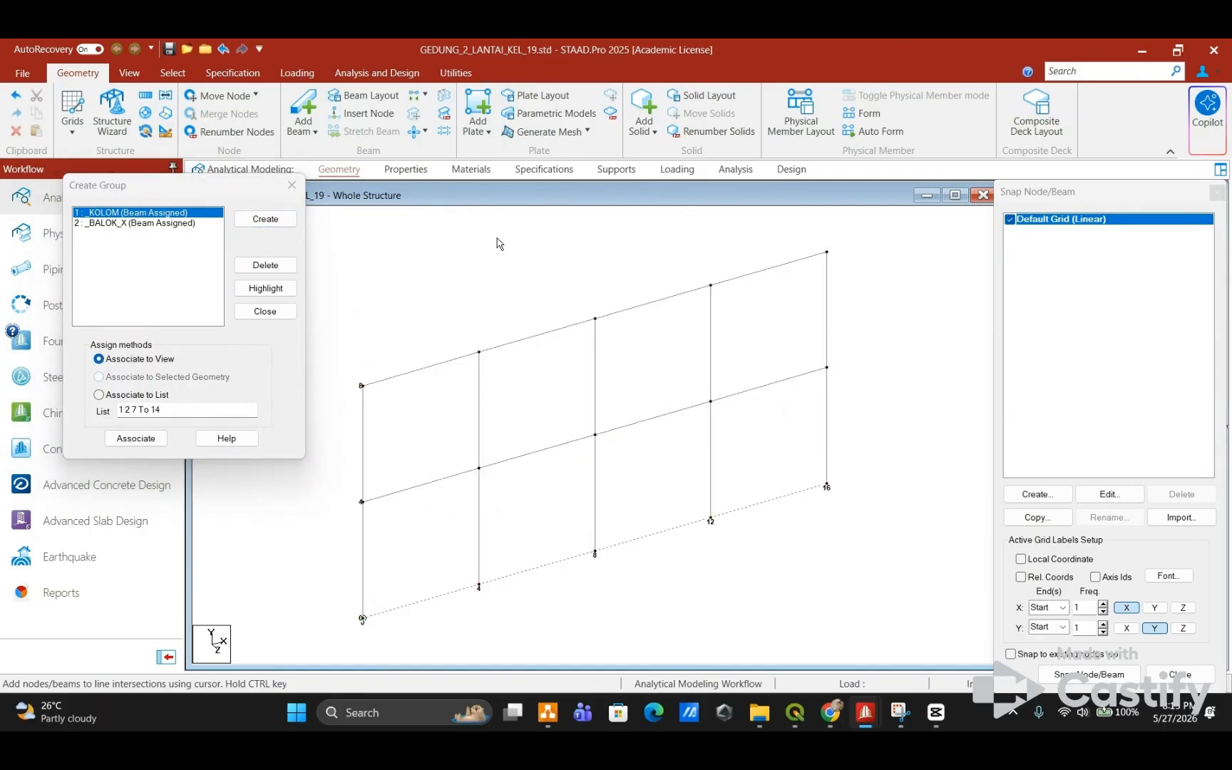
# Step: Add a rectangular prismatic section in CONCRETE with YD 0.60 m and ZD 0.40 m
pyautogui.click(407, 169)
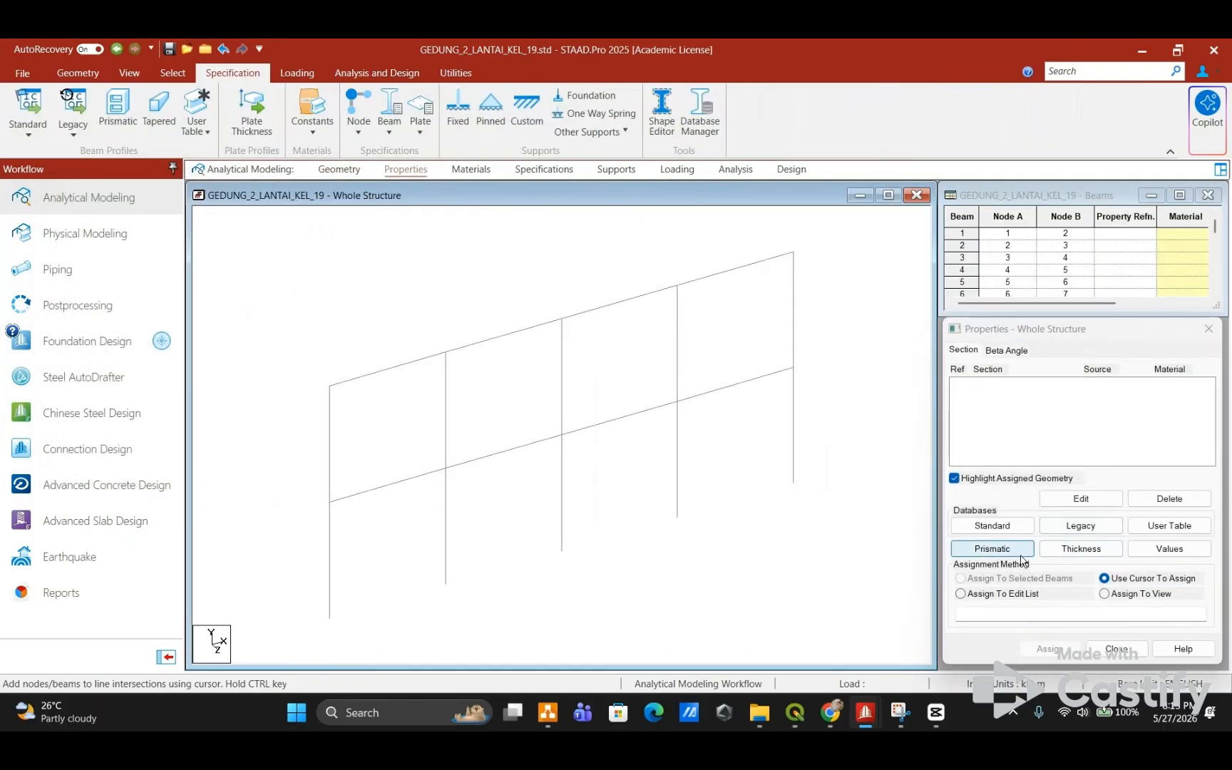
pyautogui.click(991, 548)
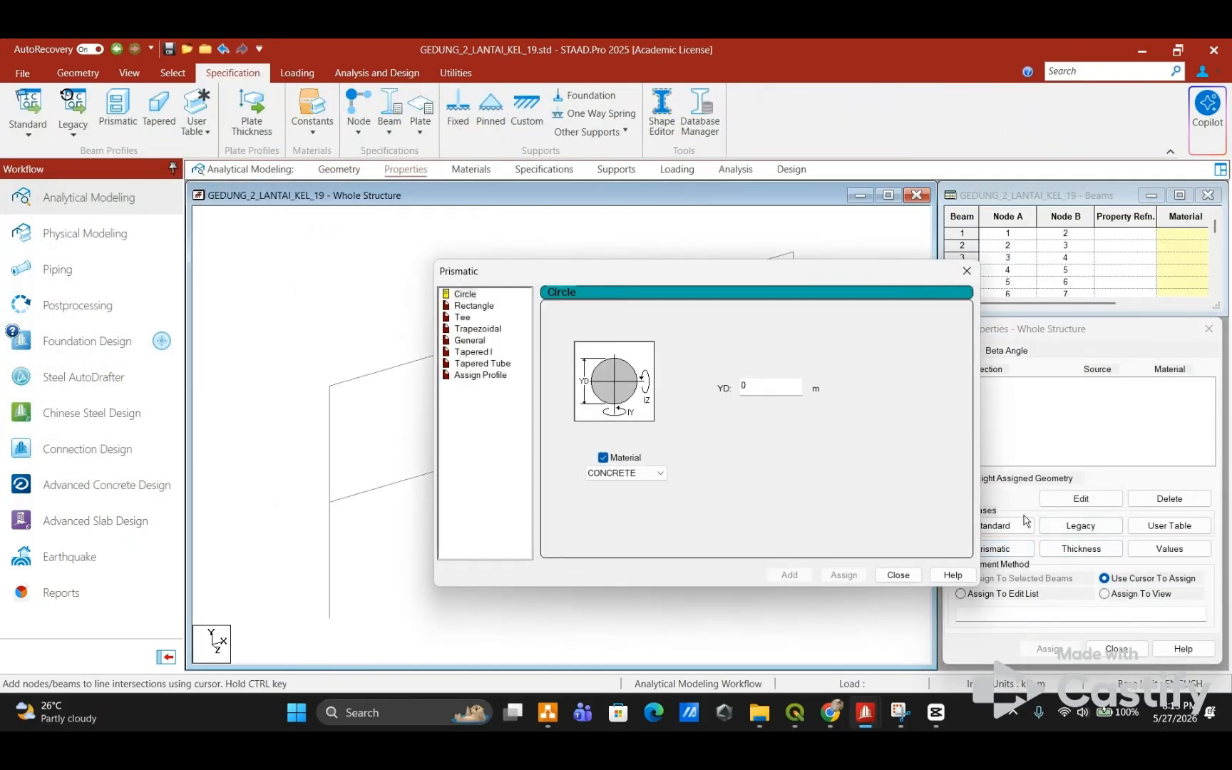
pyautogui.click(478, 307)
pyautogui.click(750, 376)
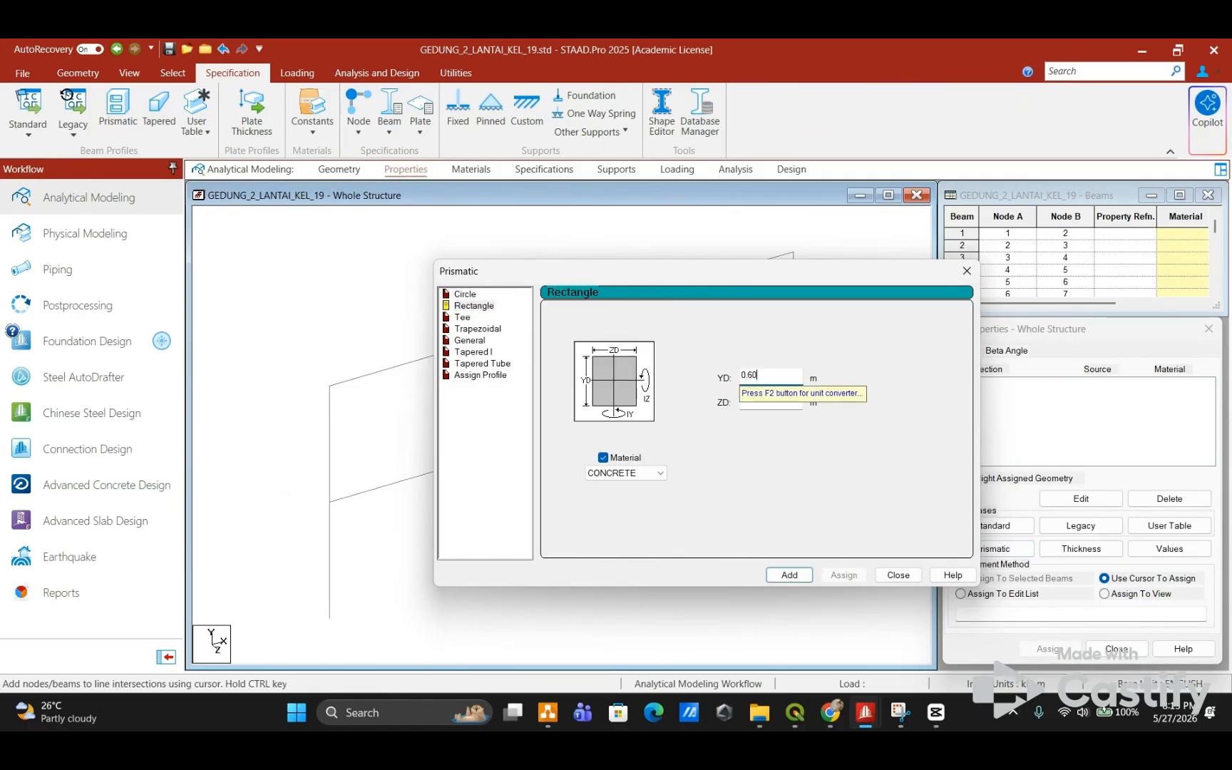
pyautogui.click(764, 401)
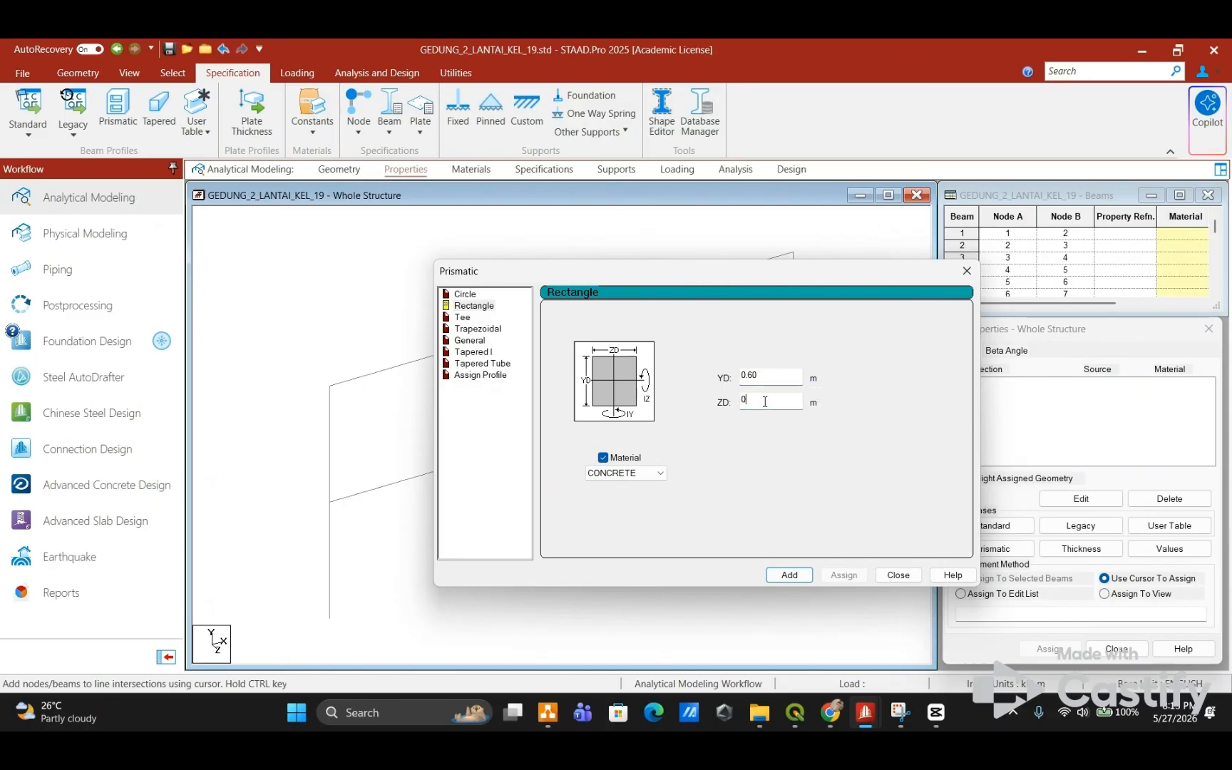
pyautogui.write('.40')
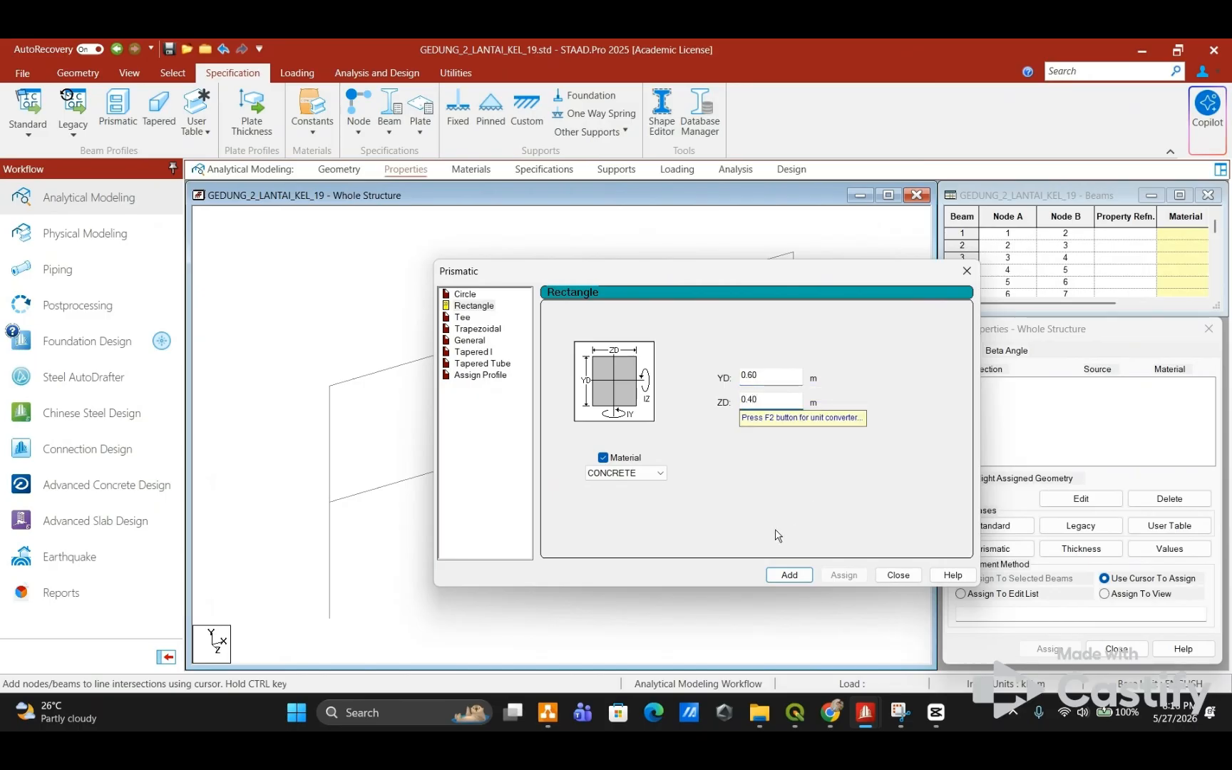
pyautogui.click(638, 472)
pyautogui.click(806, 575)
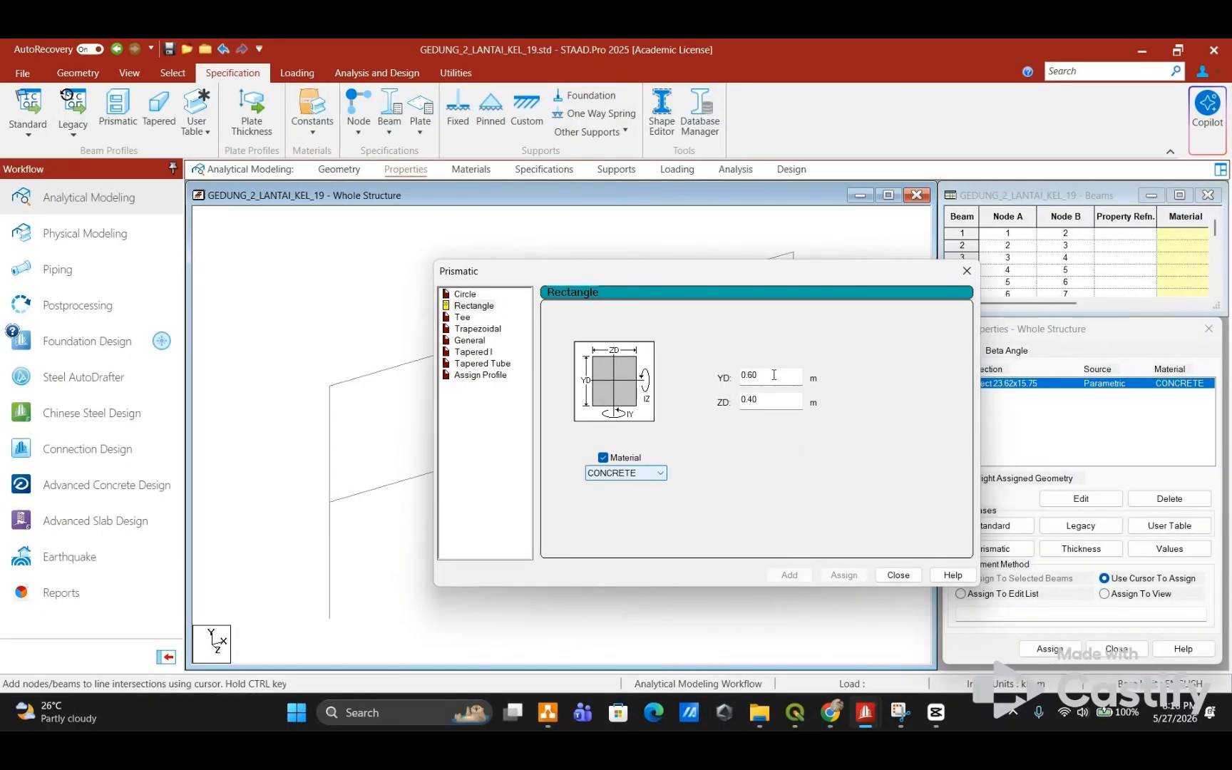
# Step: Add a second rectangular CONCRETE section with YD 0.40 m and ZD 0.40 m
pyautogui.doubleClick(750, 374)
pyautogui.write('40')
pyautogui.click(789, 574)
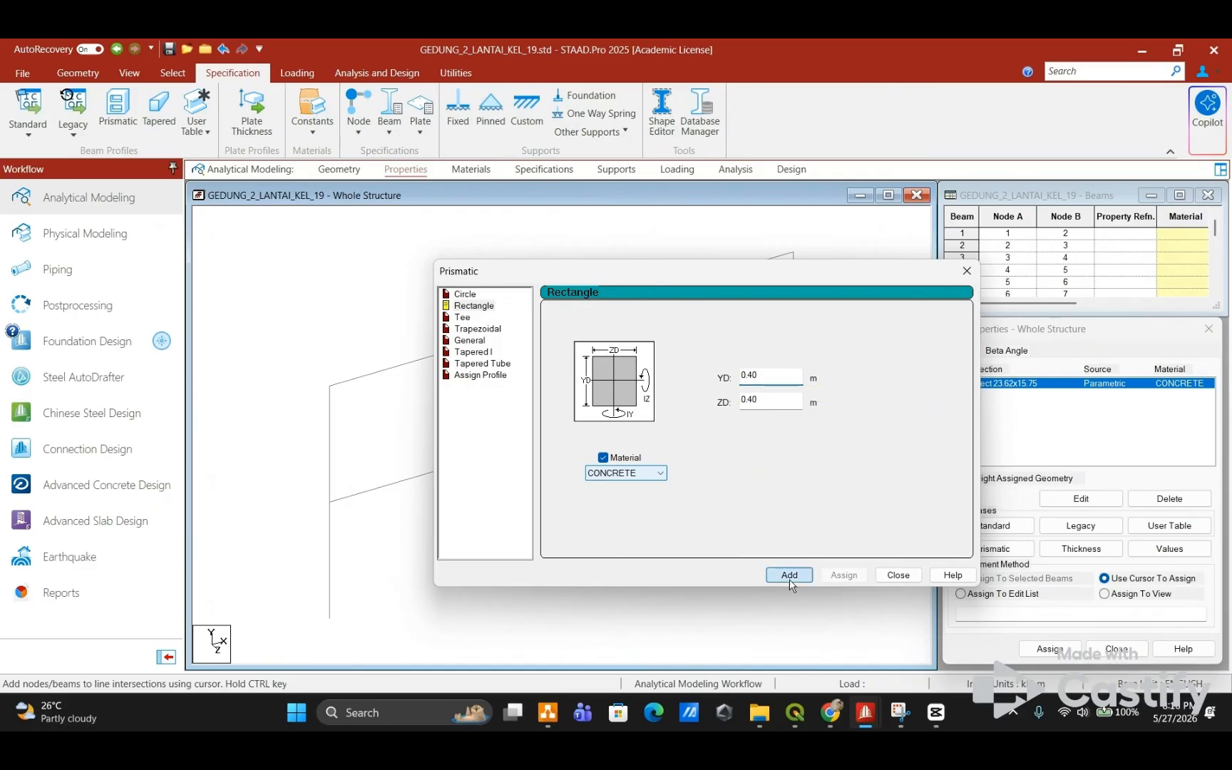
pyautogui.click(897, 574)
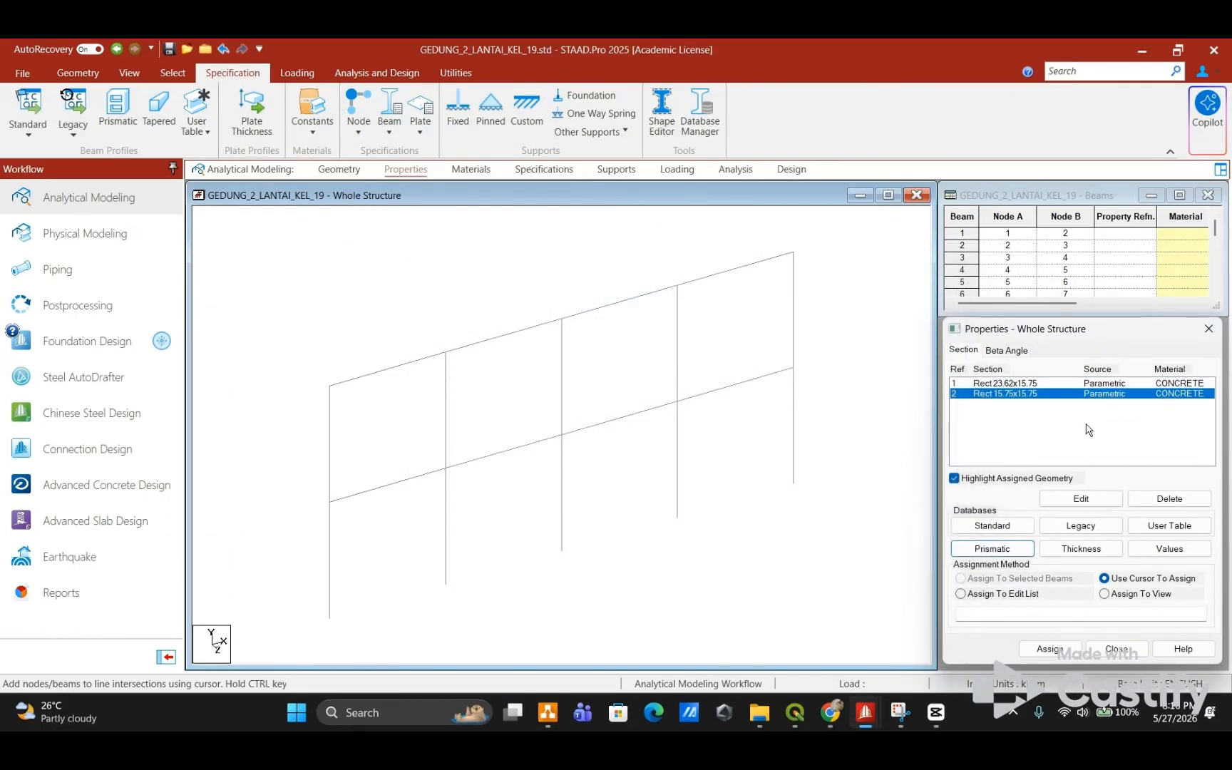
# Step: Add a CONCRETE plate element thickness property of 0.12 m
pyautogui.click(1081, 548)
pyautogui.click(757, 365)
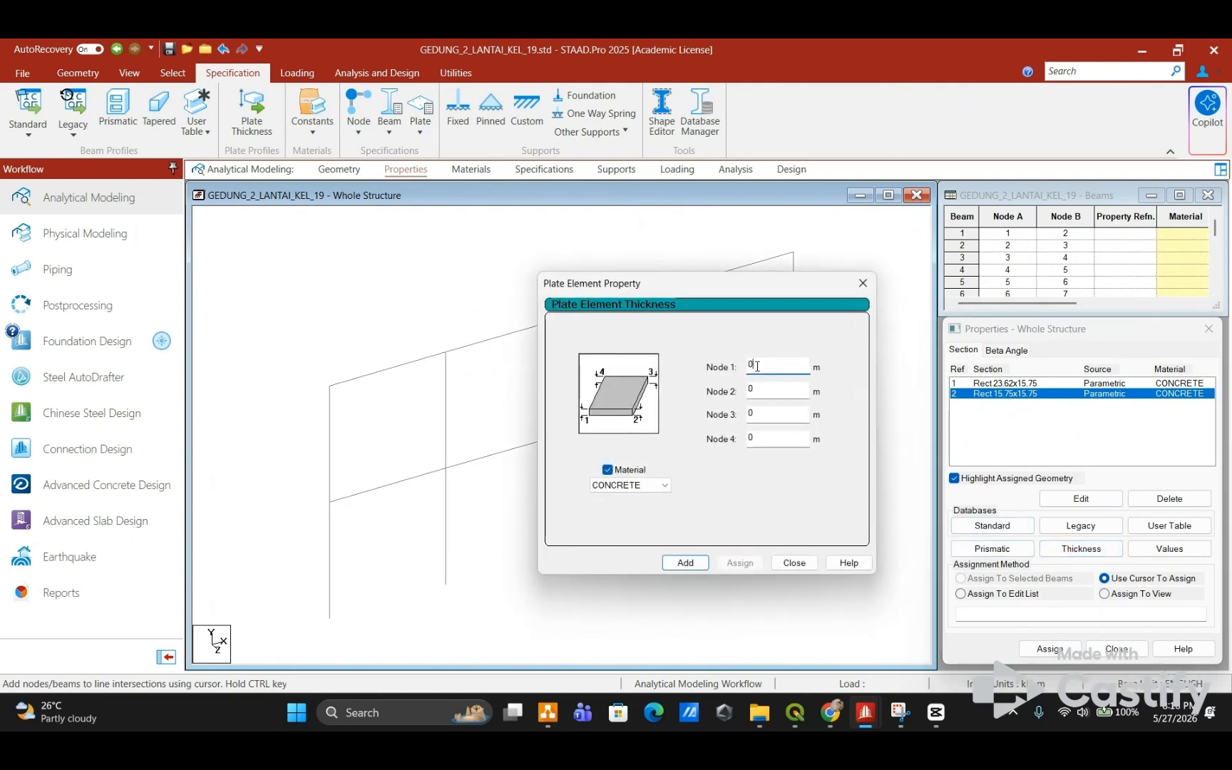
pyautogui.write('12')
pyautogui.click(691, 563)
pyautogui.click(793, 562)
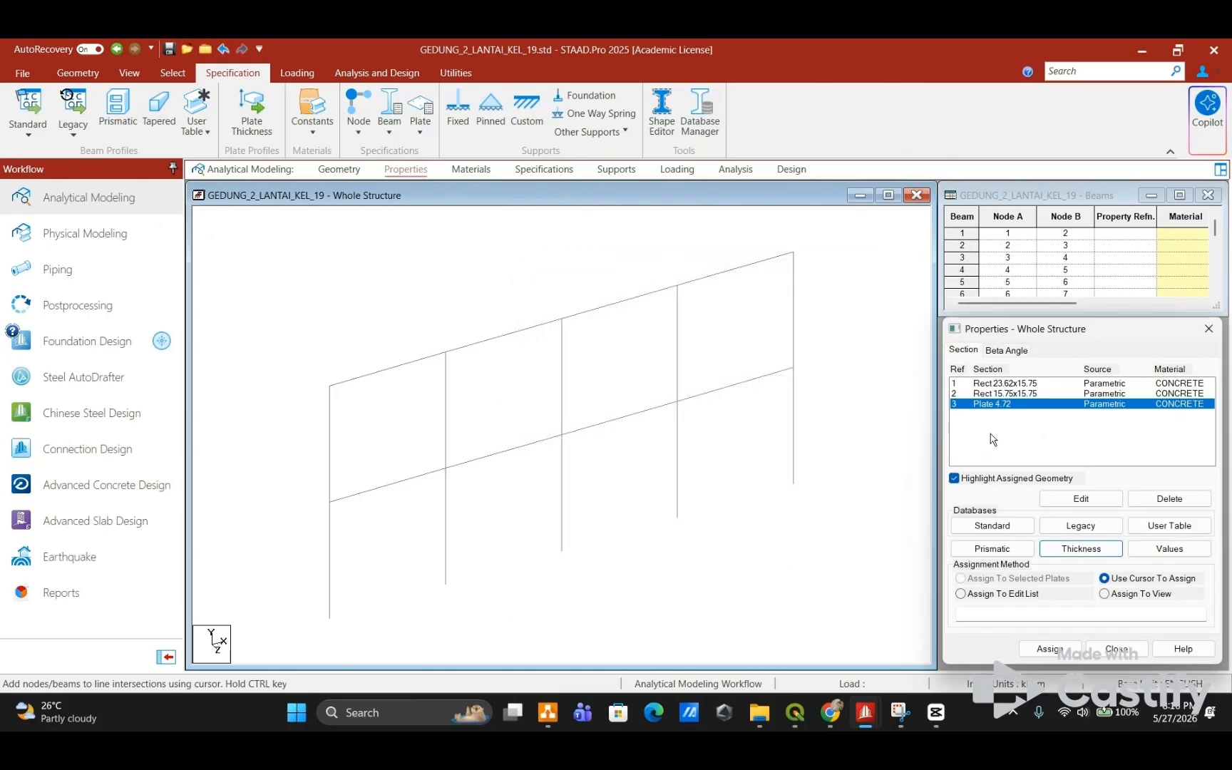
# Step: Highlight the KOLOM group and assign the 0.40 x 0.40 m rectangular section to its selected columns
pyautogui.click(1018, 385)
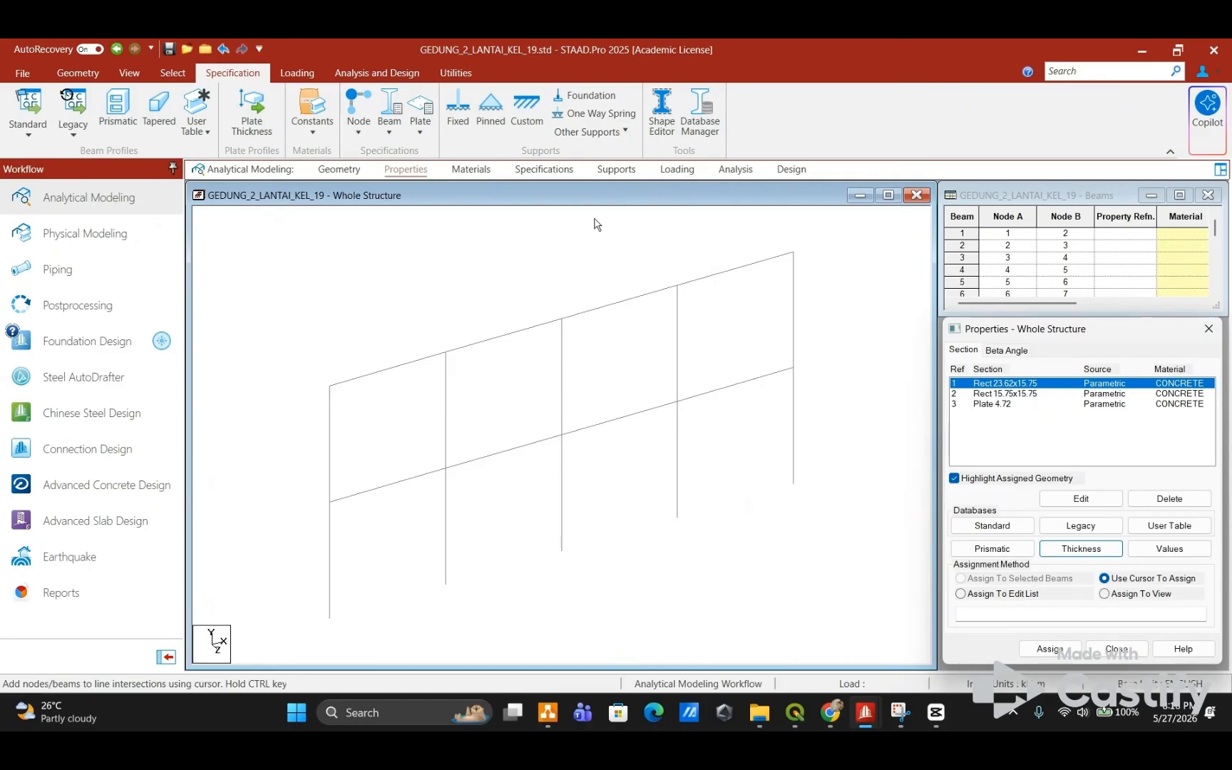
pyautogui.hotkey('ctrl', 'g')
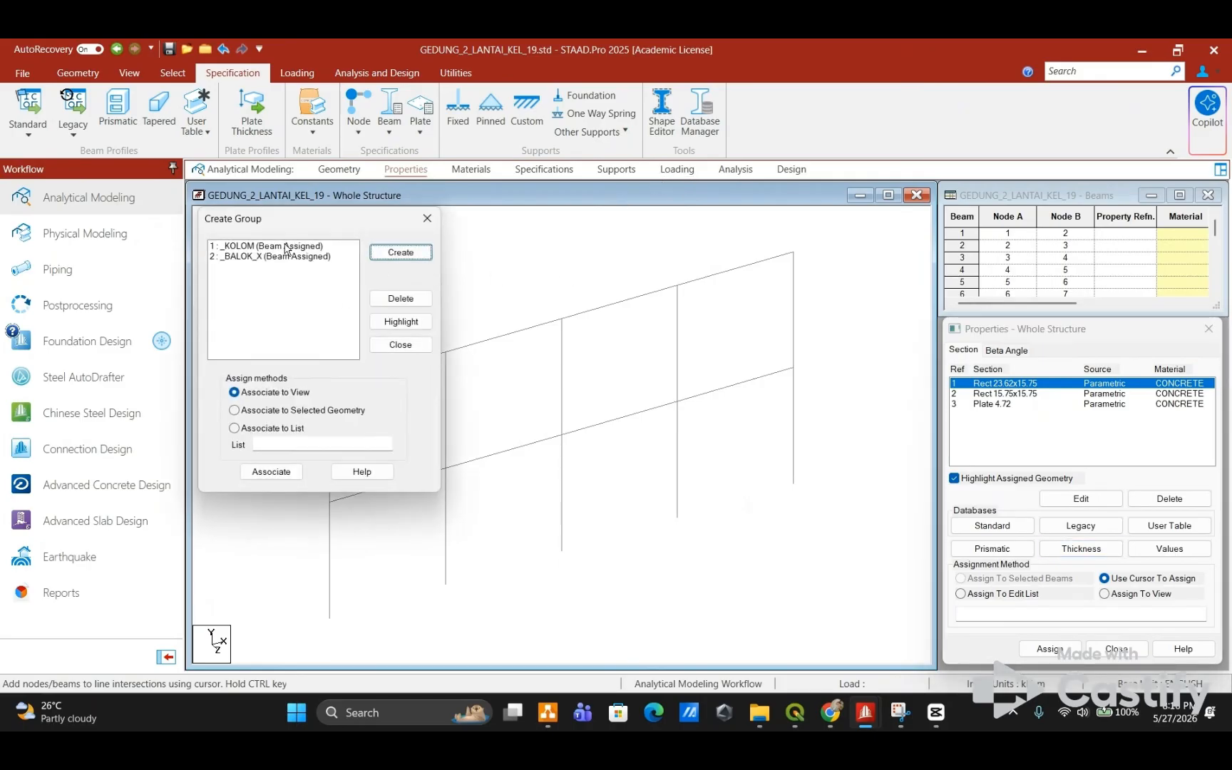
pyautogui.click(285, 247)
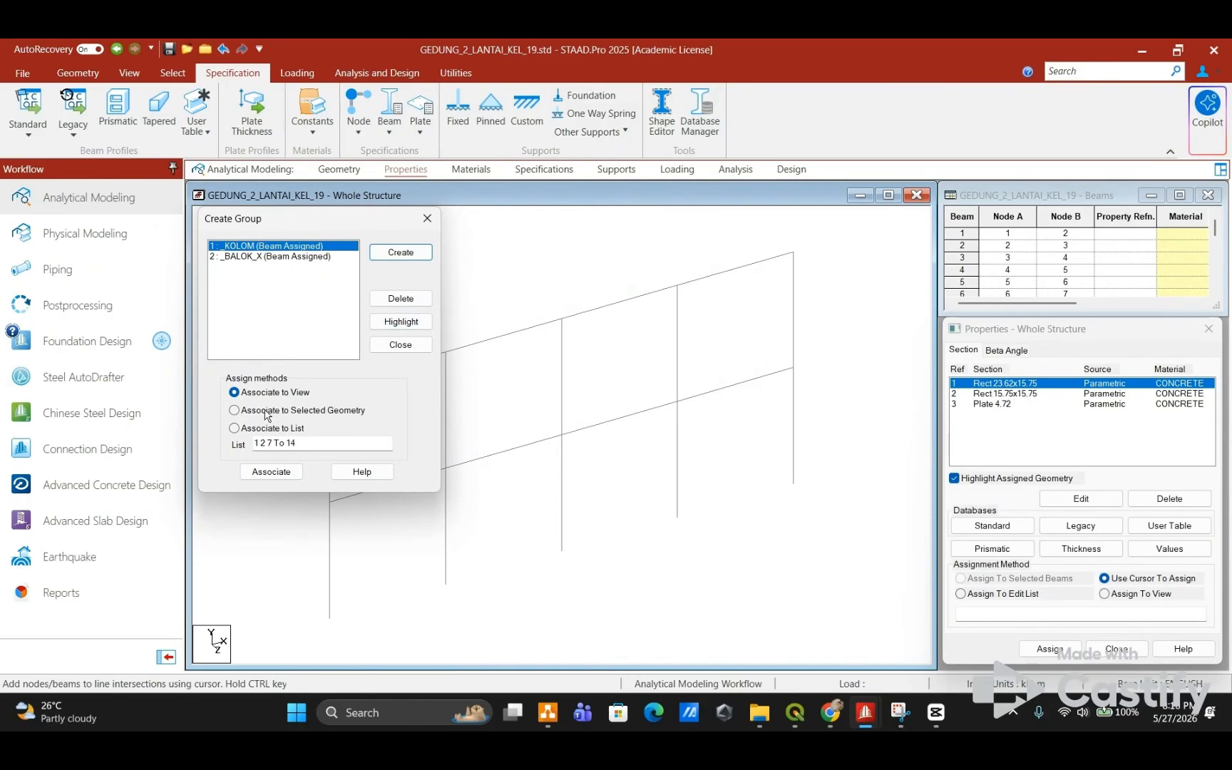
pyautogui.click(401, 321)
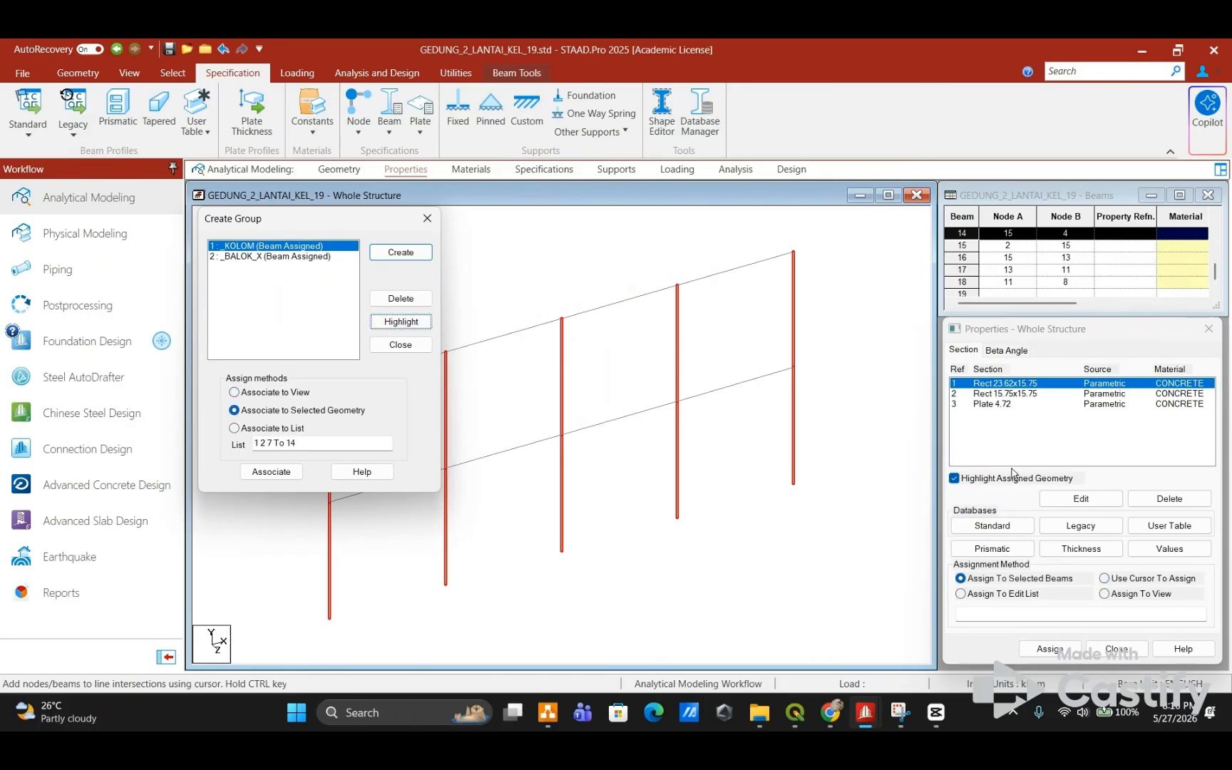
pyautogui.click(1030, 395)
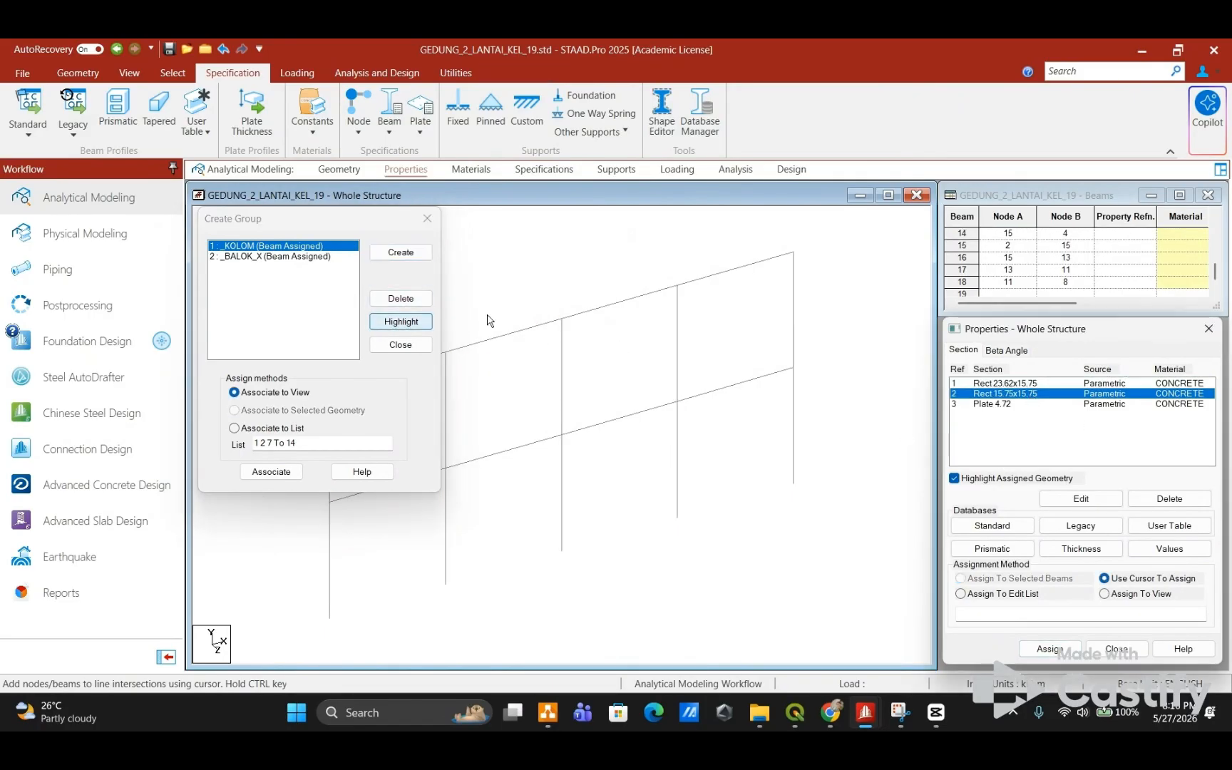
pyautogui.click(401, 321)
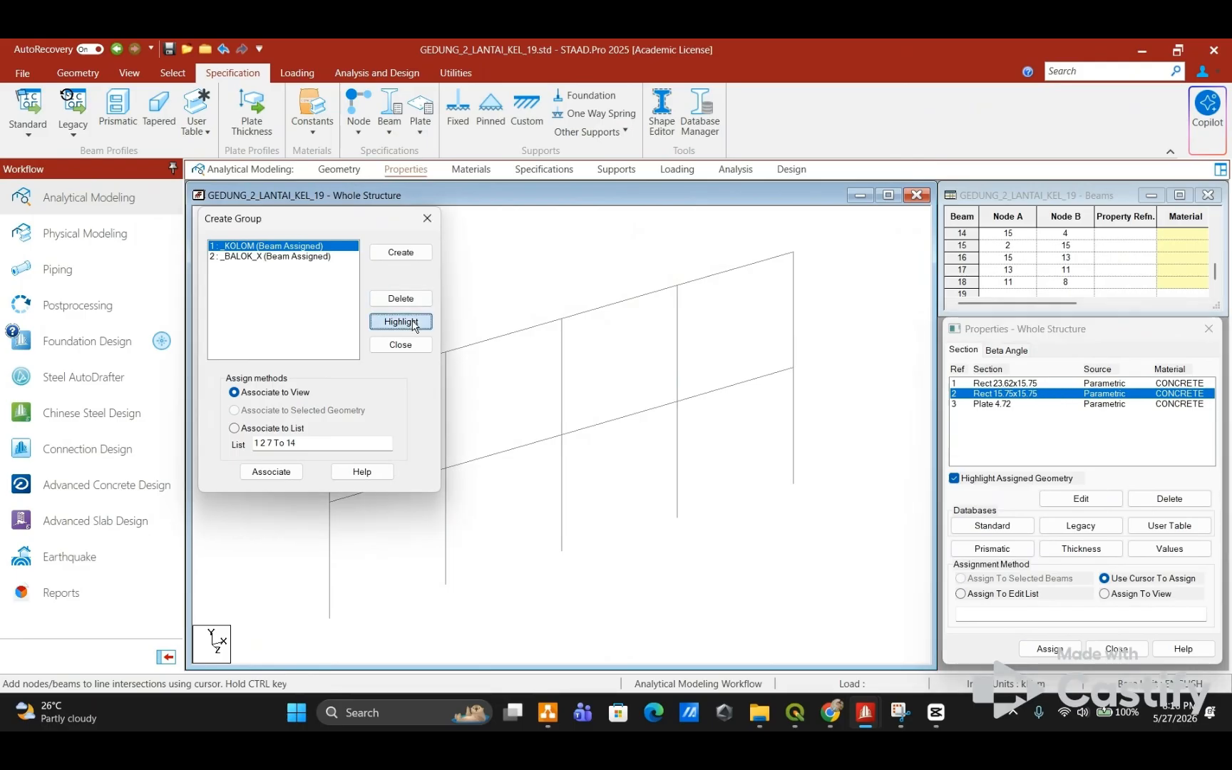
pyautogui.click(1030, 648)
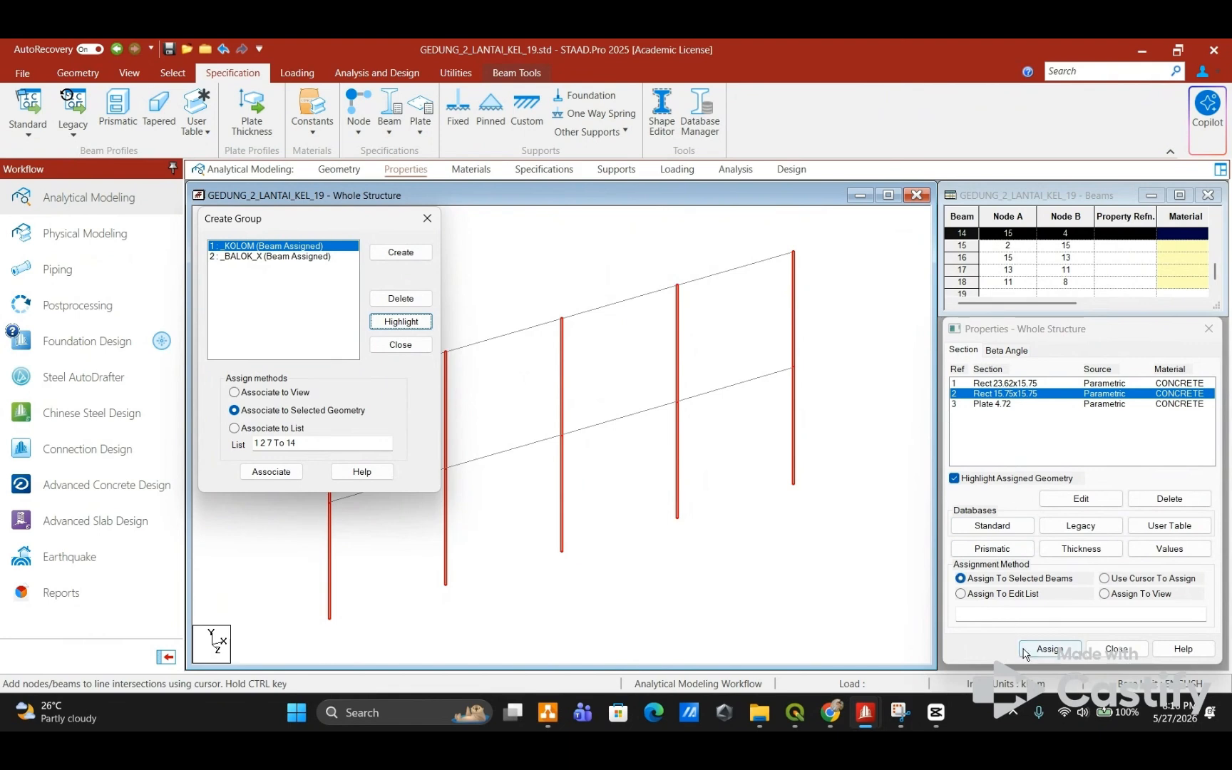
pyautogui.click(1114, 541)
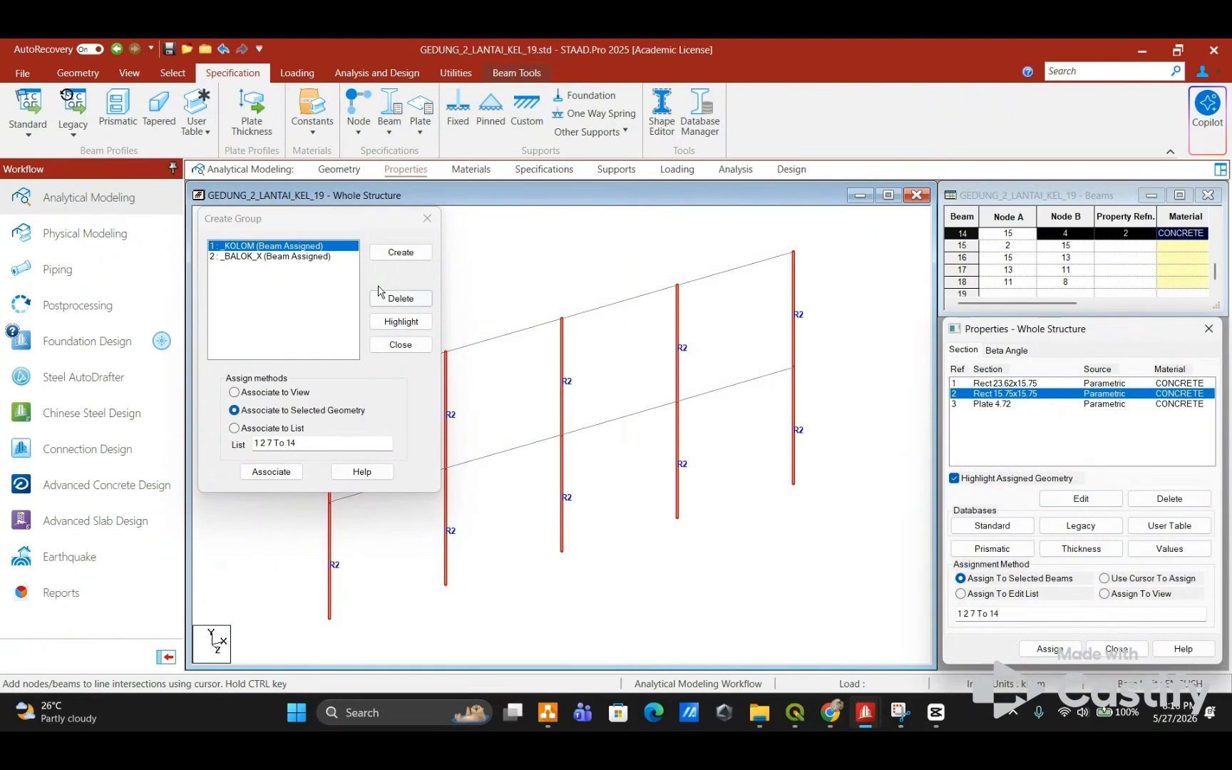
# Step: Highlight the BALOK_X group and assign the 0.60 x 0.40 m rectangular section to its selected beams
pyautogui.click(1015, 384)
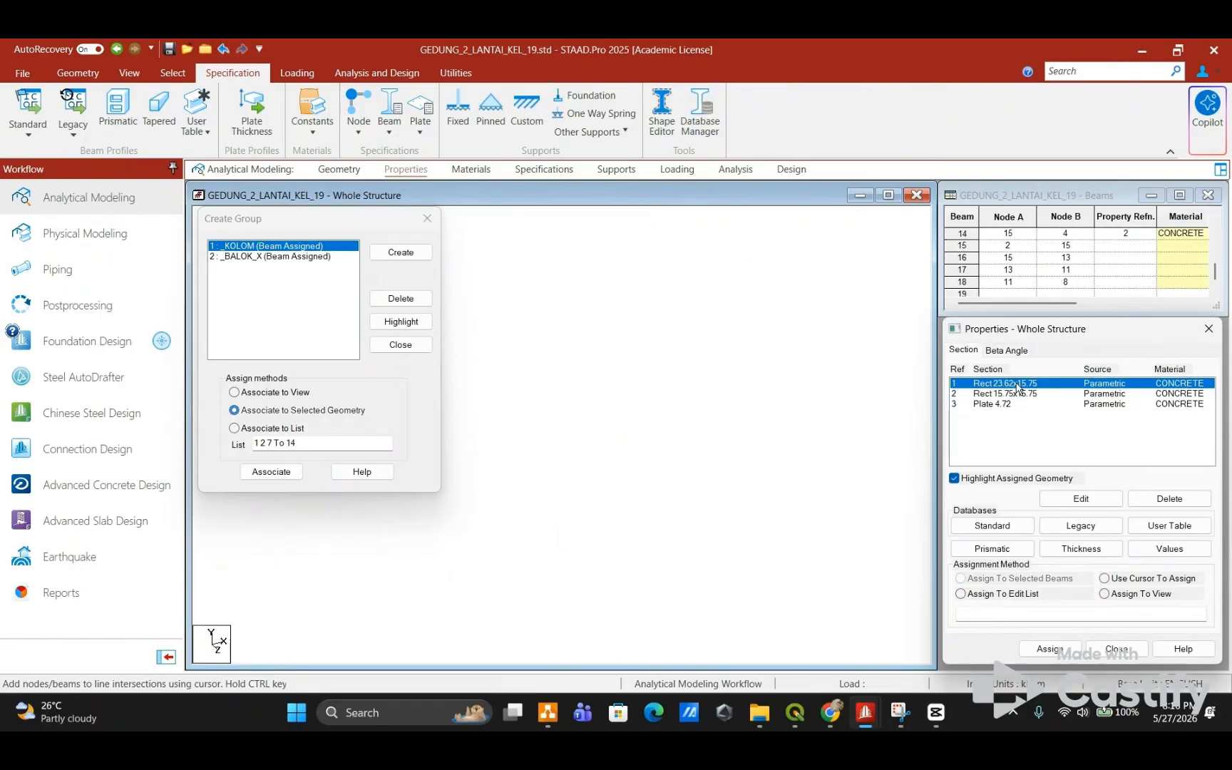
pyautogui.click(292, 256)
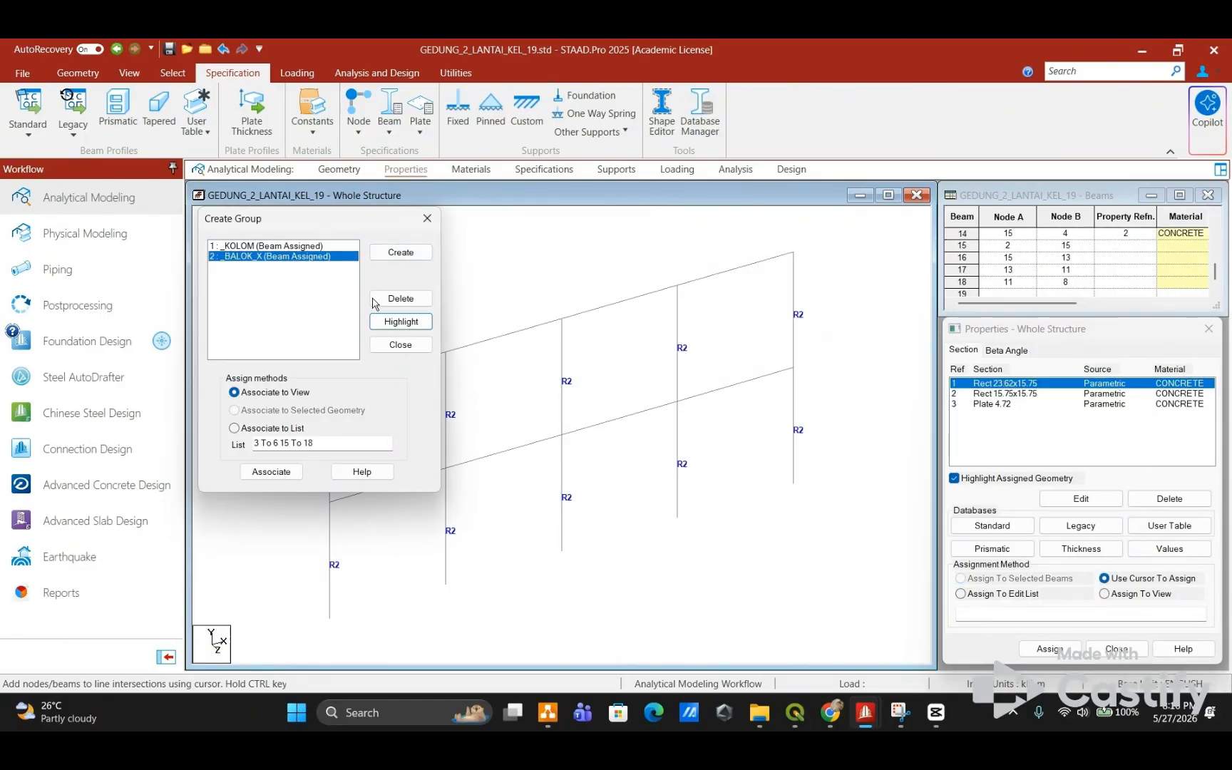
pyautogui.click(401, 322)
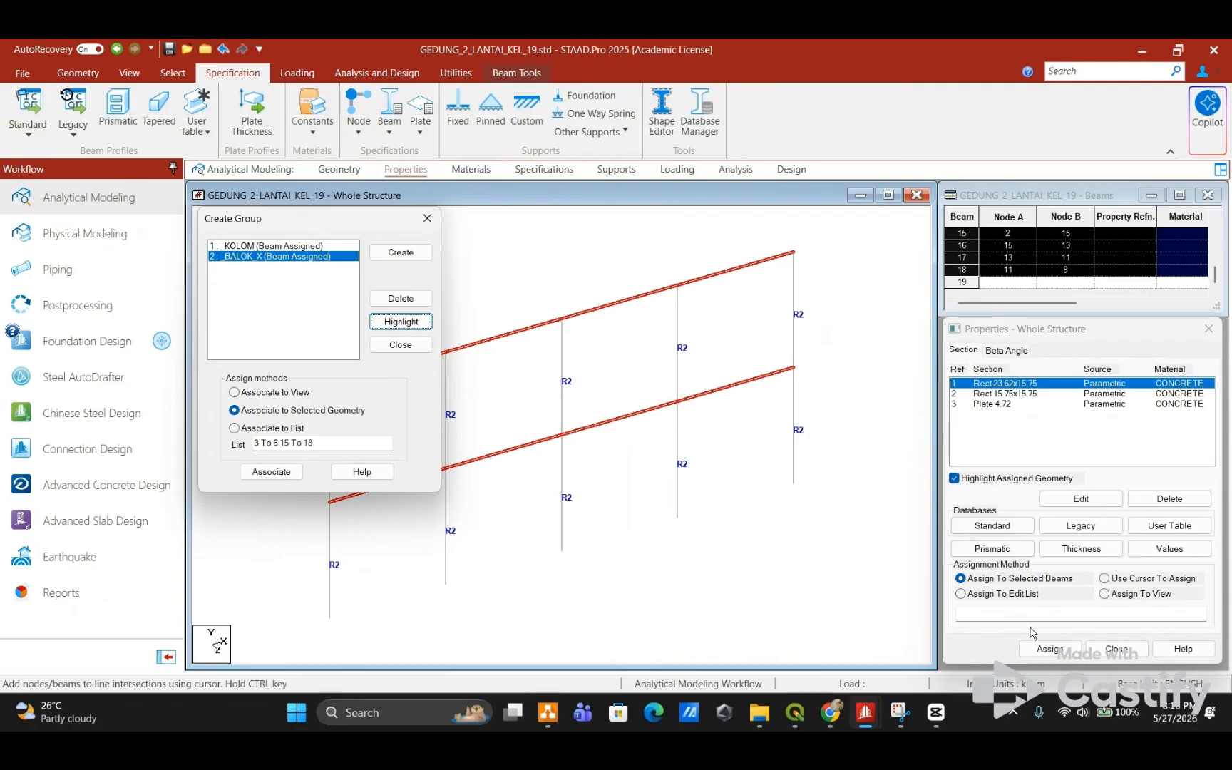
pyautogui.click(1049, 648)
pyautogui.click(1112, 542)
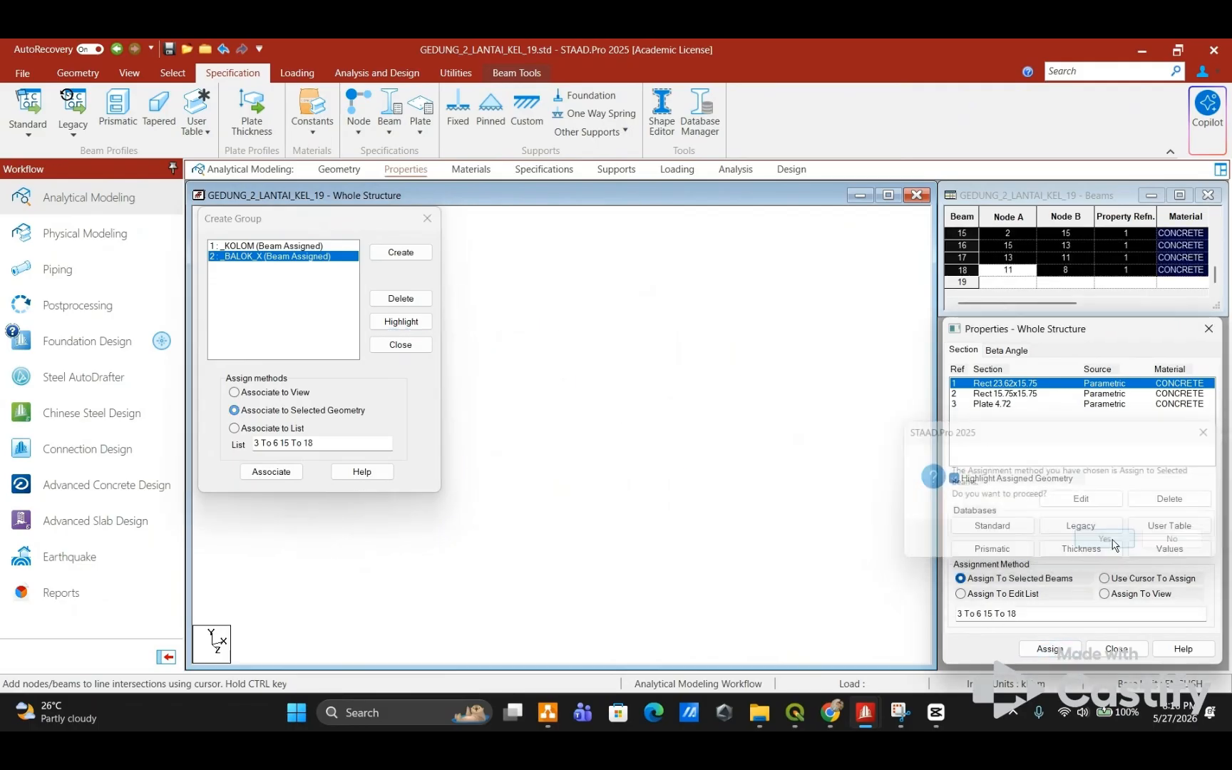
pyautogui.click(427, 220)
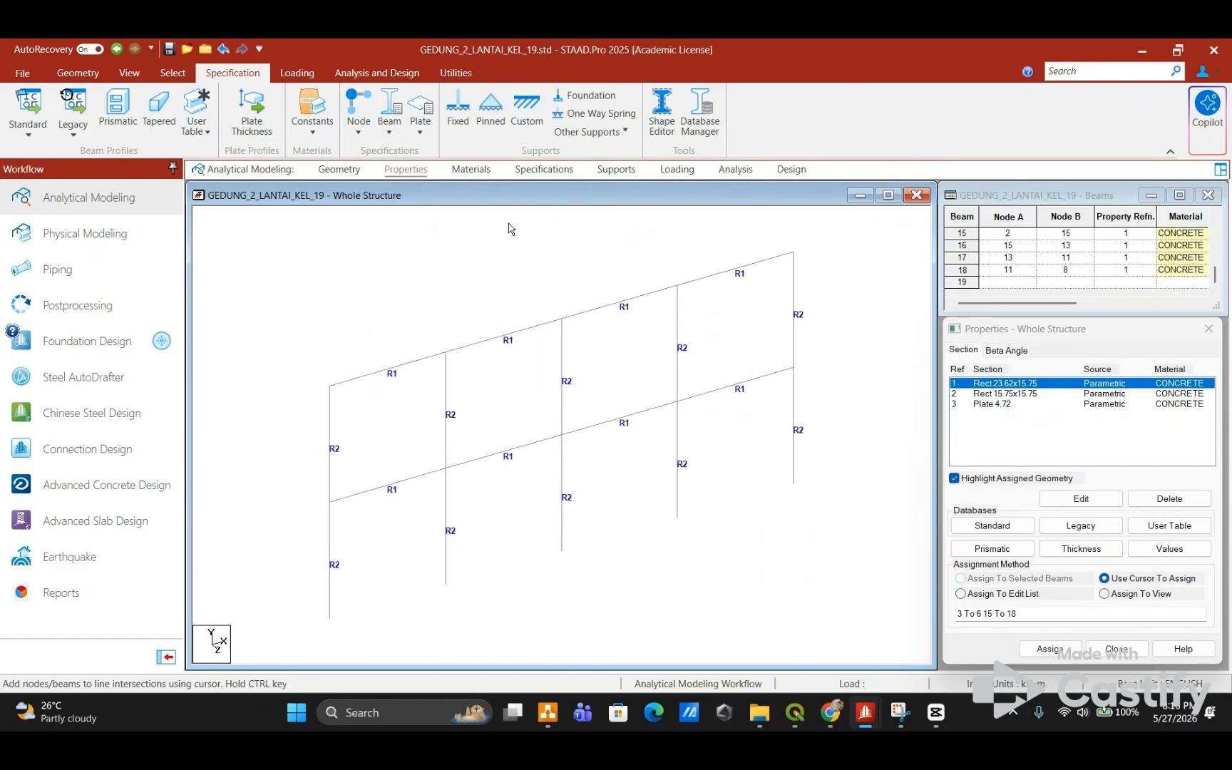
# Step: Inspect the frame's assigned sections in a 3D rendered view and close that view
pyautogui.rightClick(506, 224)
pyautogui.click(596, 641)
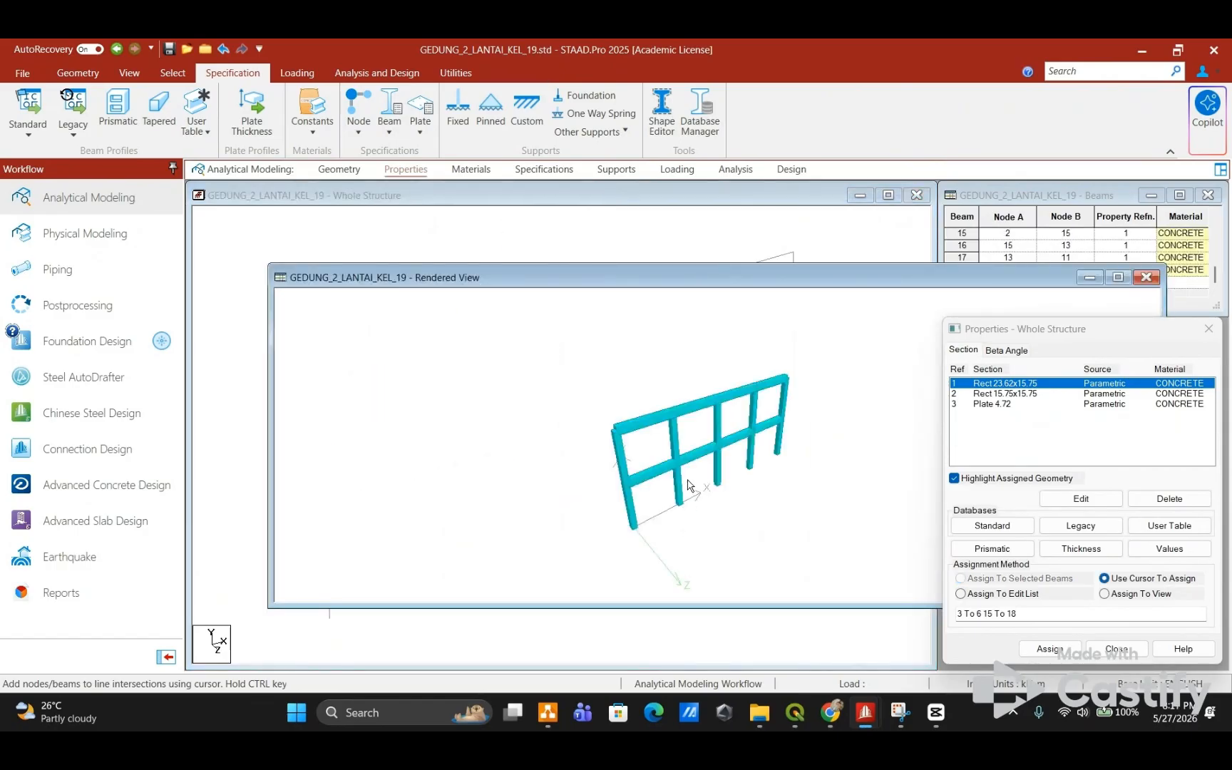
pyautogui.click(1145, 277)
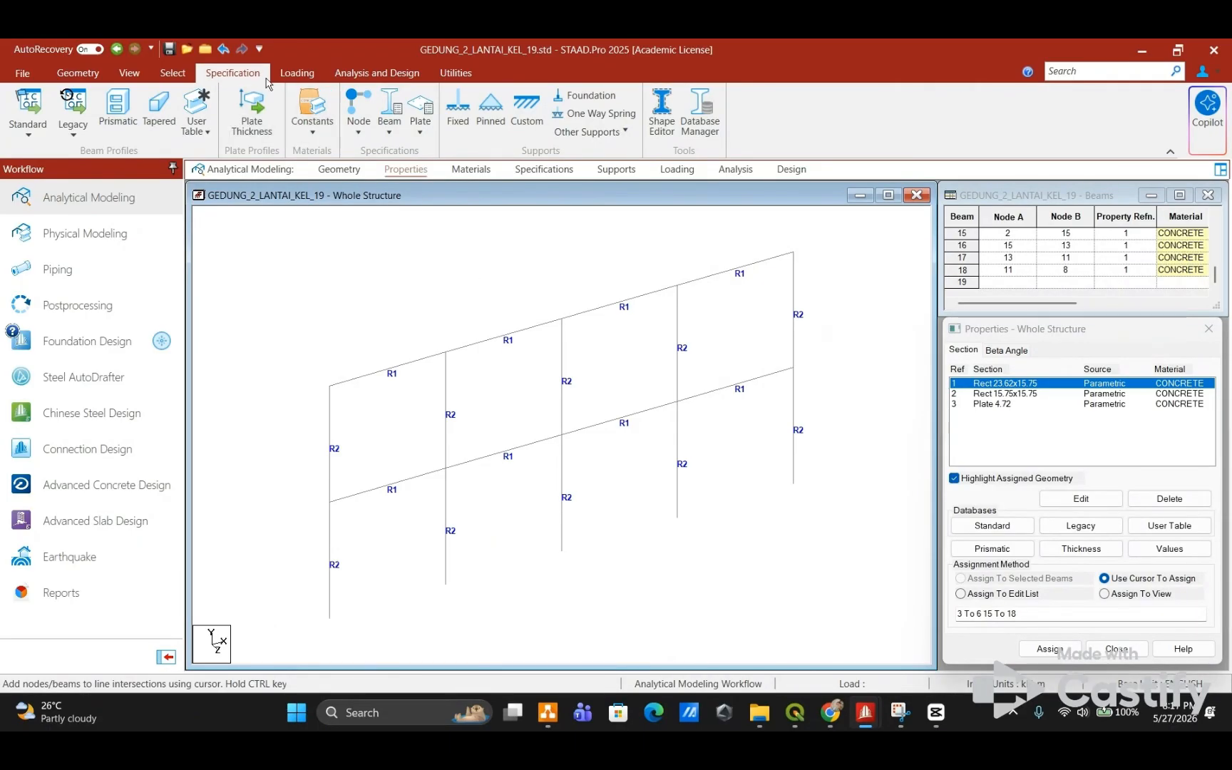
# Step: In the front XY view, create a Fixed support and assign it to all five column base nodes
pyautogui.click(129, 73)
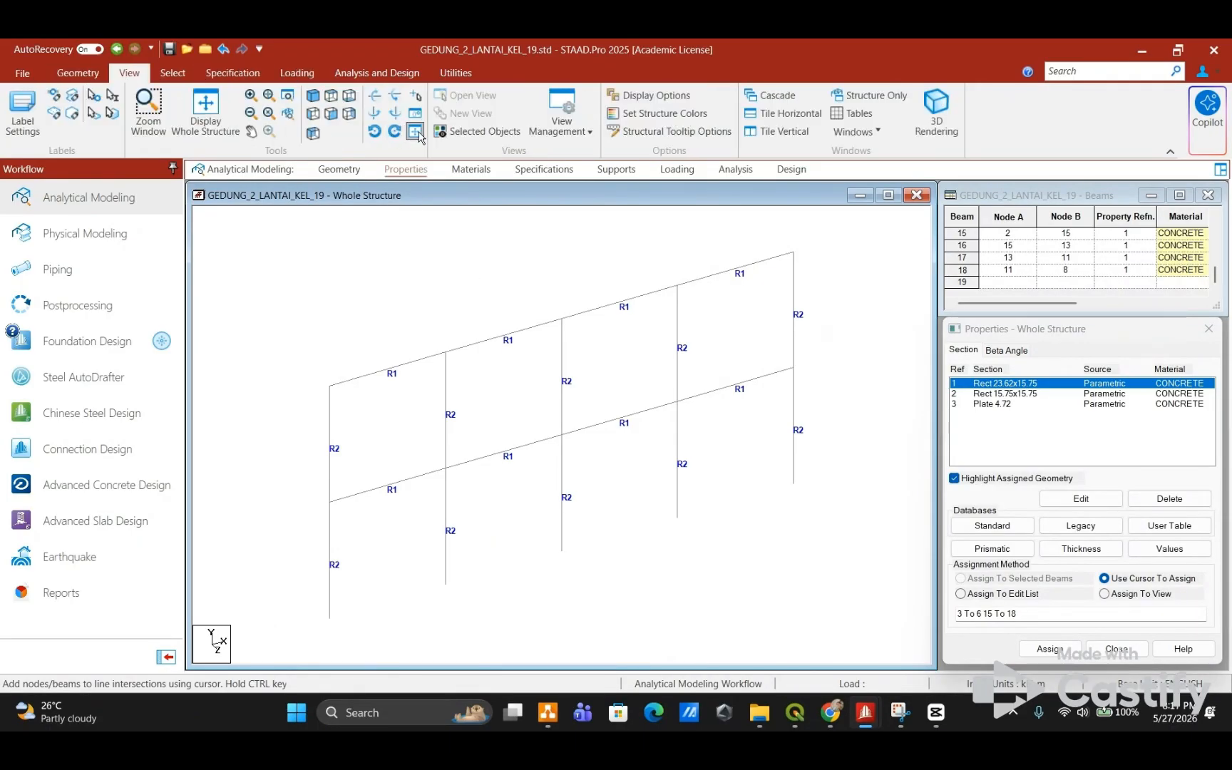
pyautogui.click(331, 114)
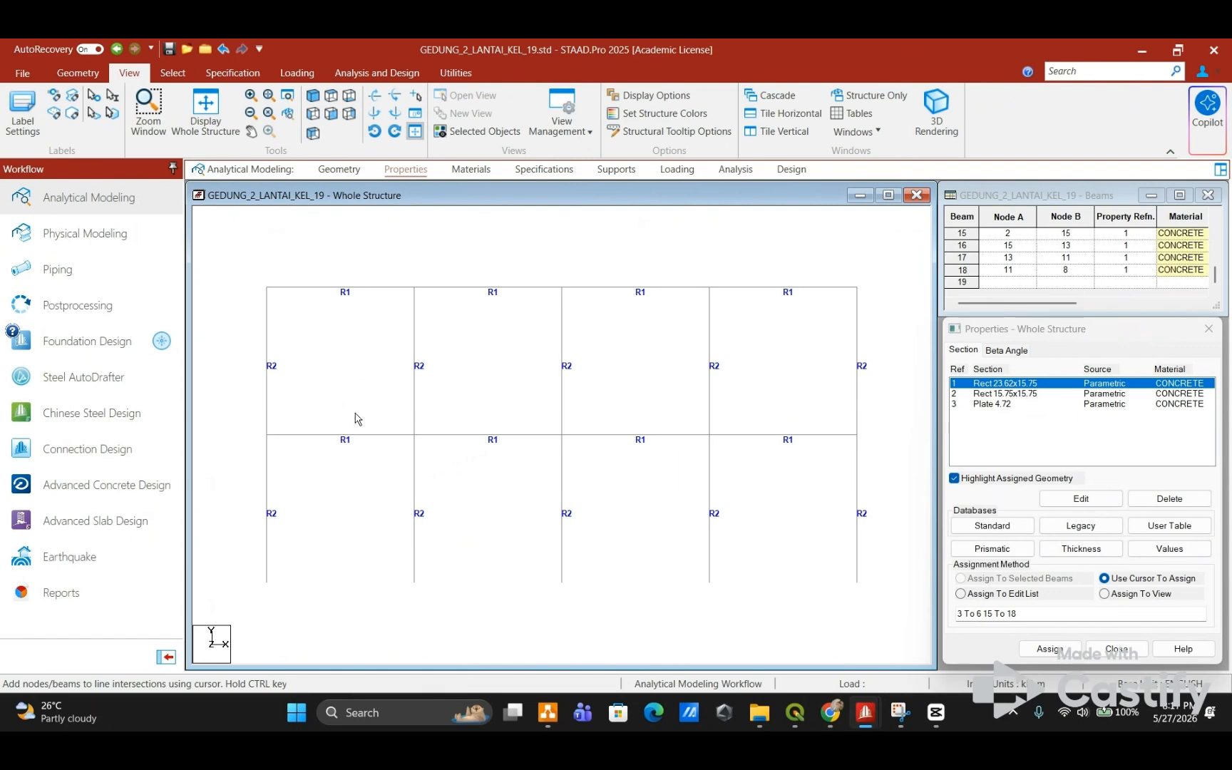
pyautogui.click(616, 169)
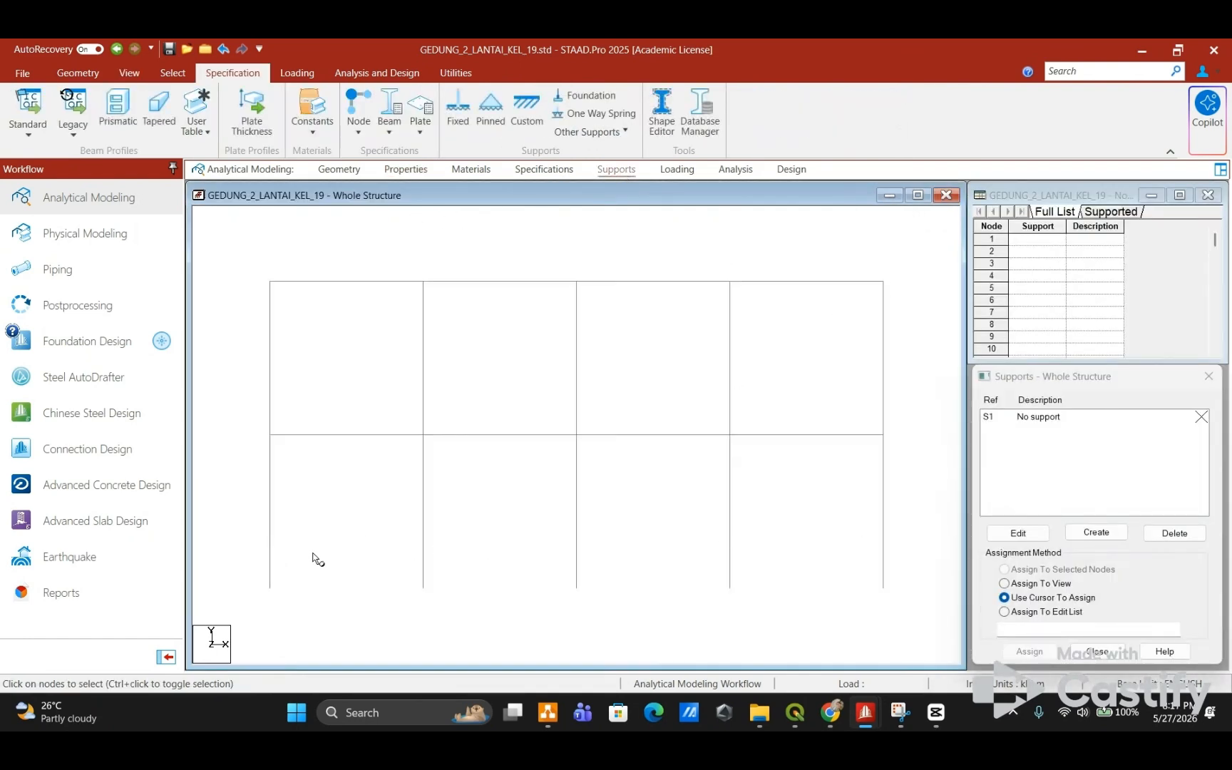
pyautogui.moveTo(901, 575); pyautogui.dragTo(922, 605)
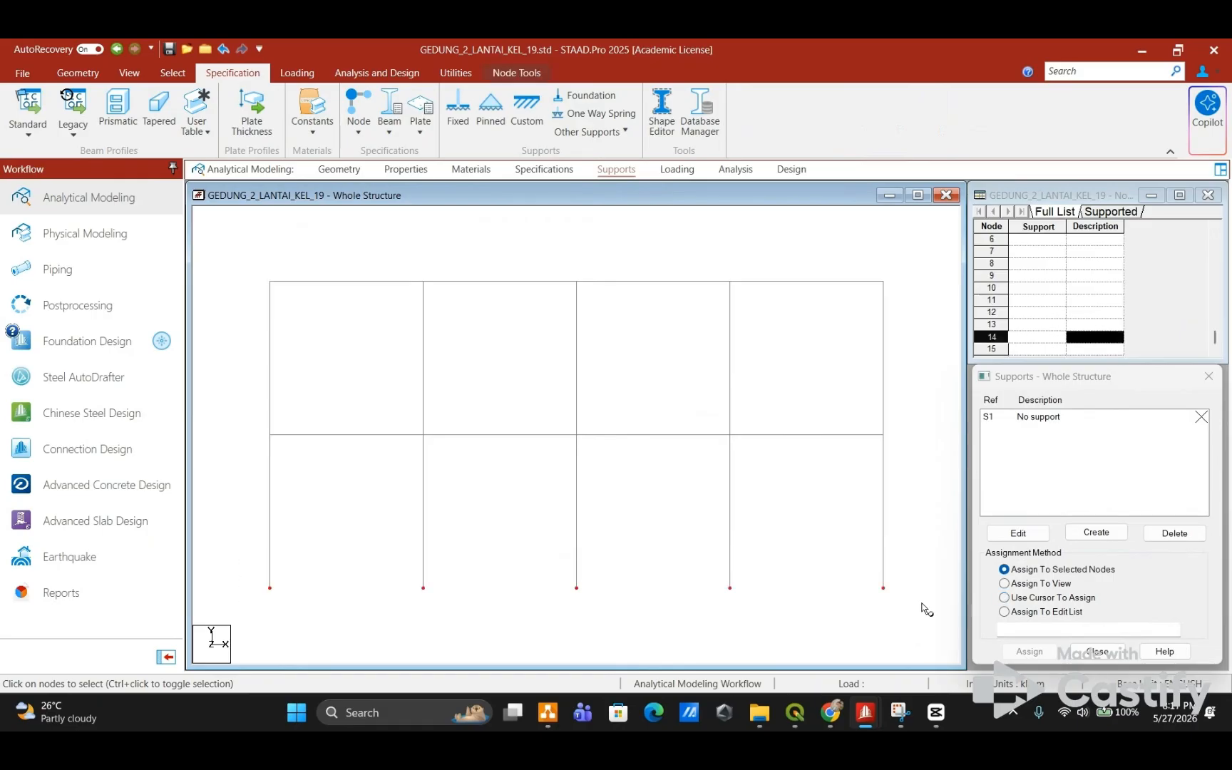
pyautogui.click(1065, 533)
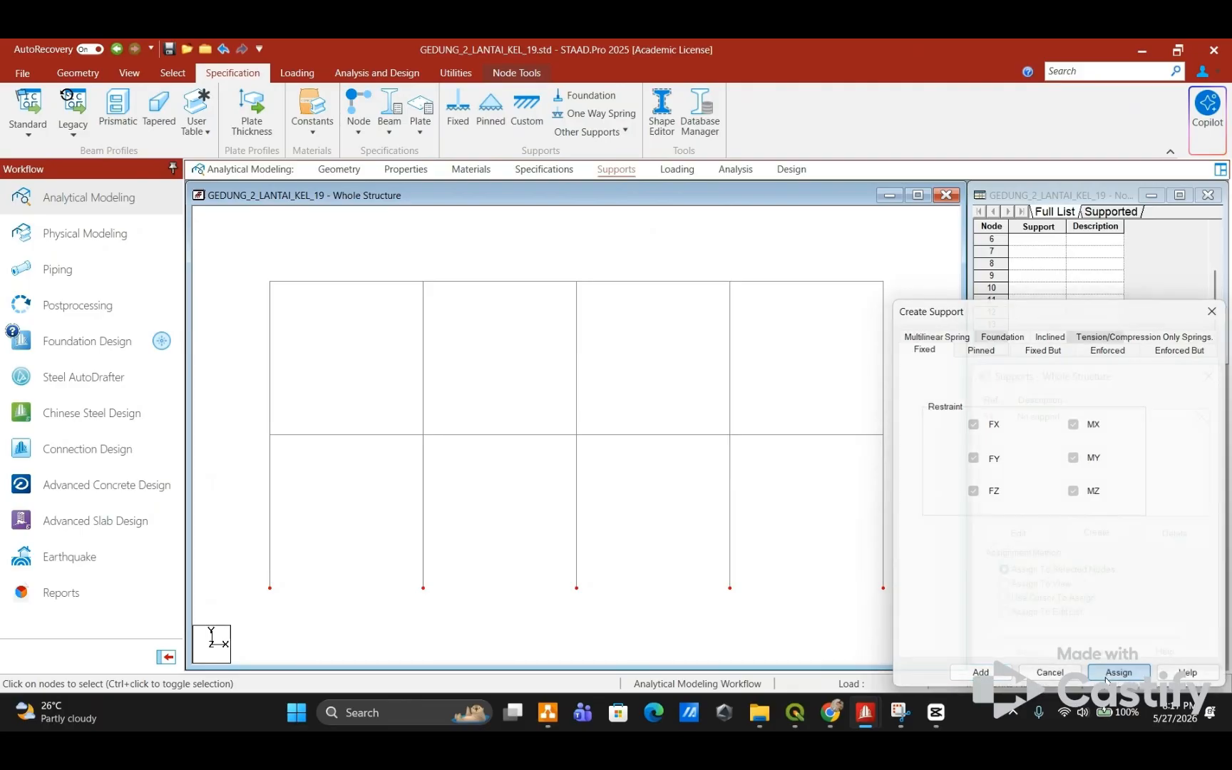
pyautogui.click(1117, 673)
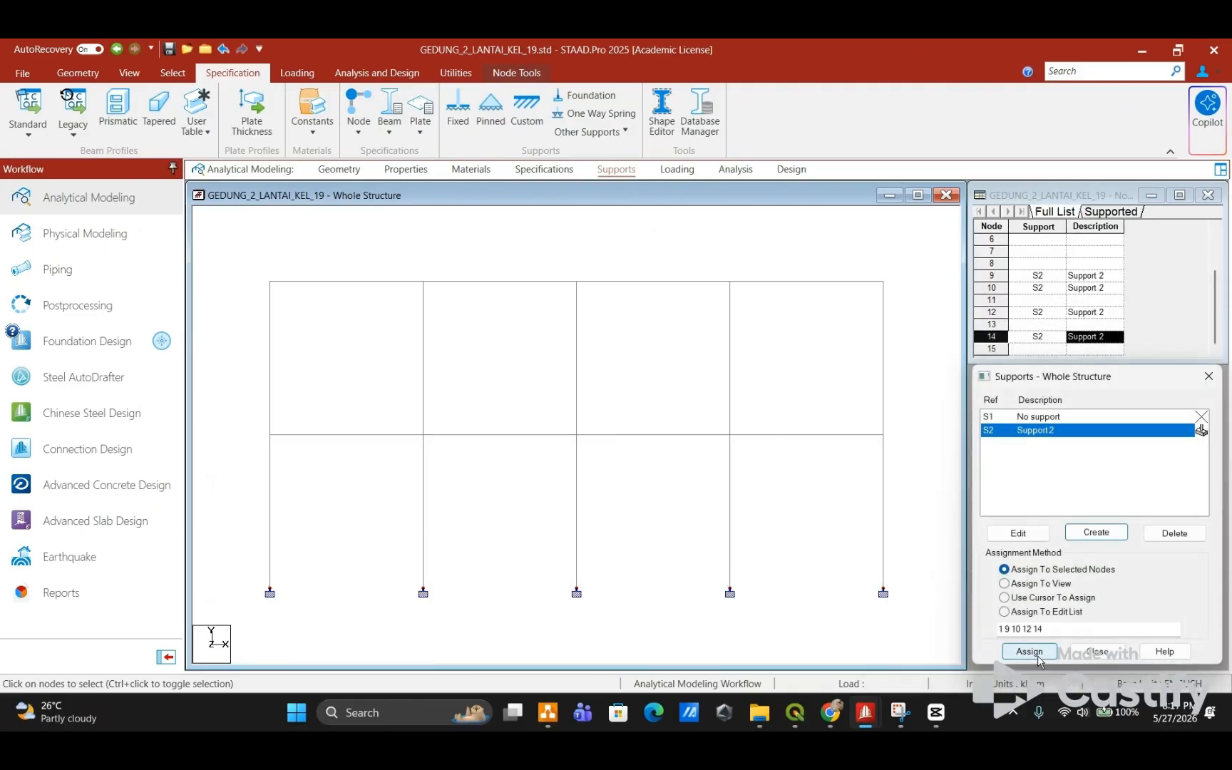
pyautogui.click(1037, 654)
pyautogui.click(1112, 565)
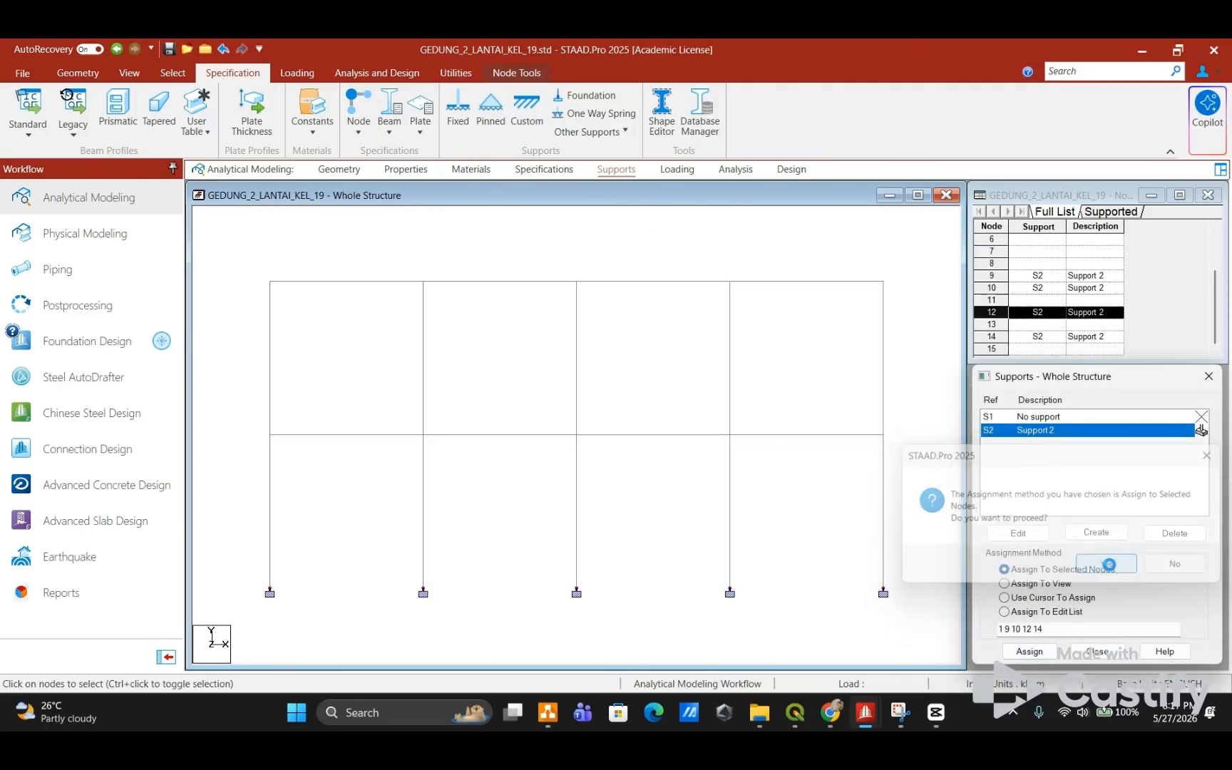
# Step: In an isometric view, set up a Translational Repeat along global Z with 2 steps at 4 m spacing
pyautogui.click(174, 74)
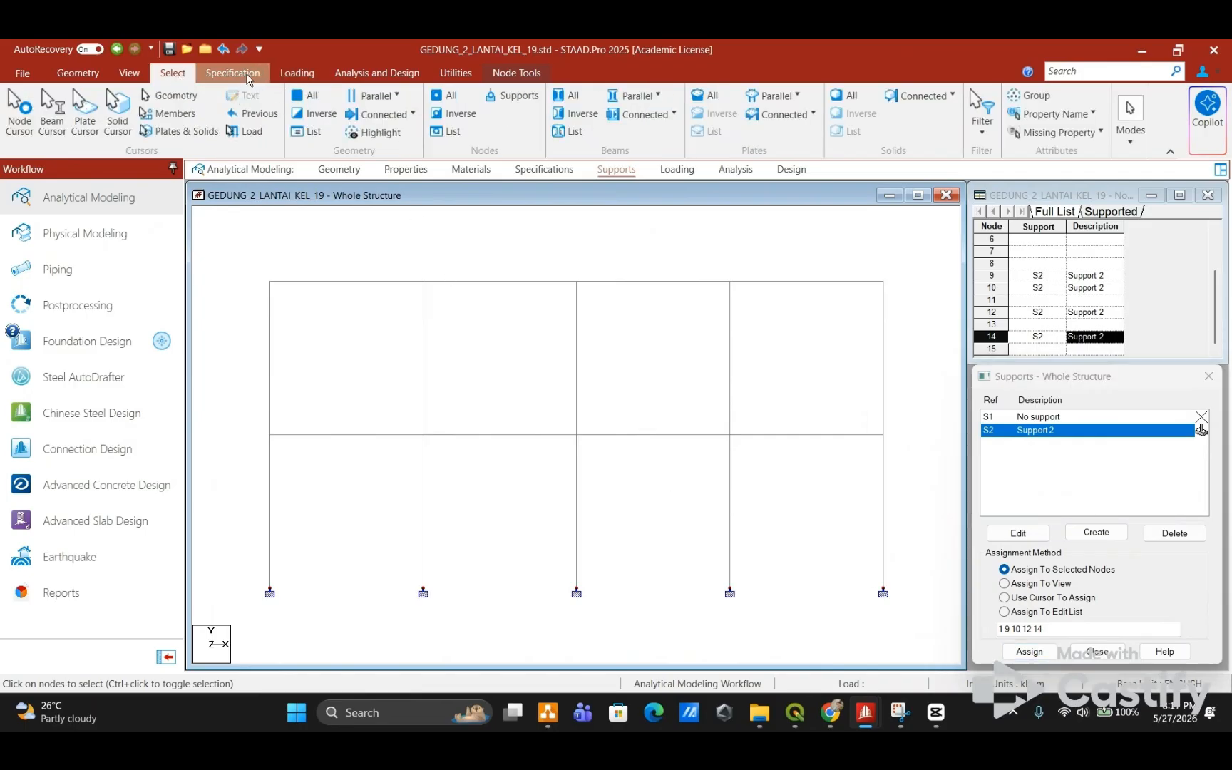
pyautogui.click(52, 75)
pyautogui.click(129, 73)
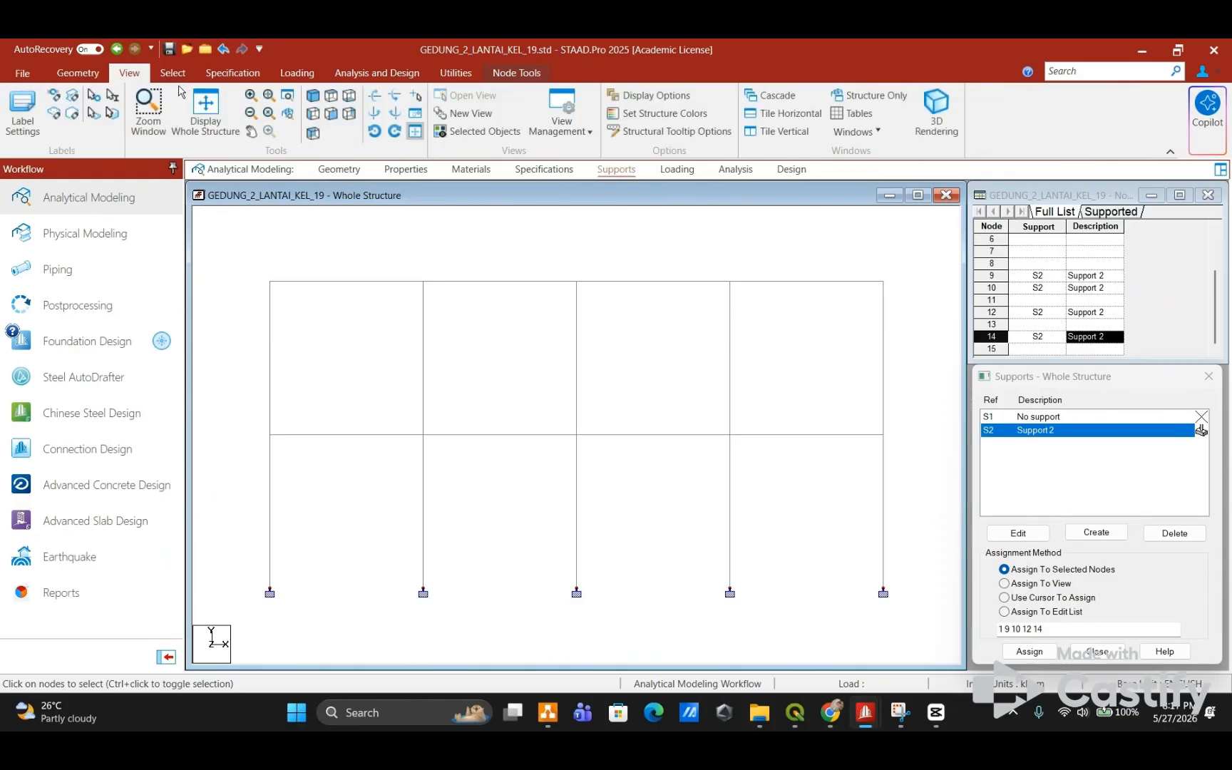
pyautogui.click(349, 114)
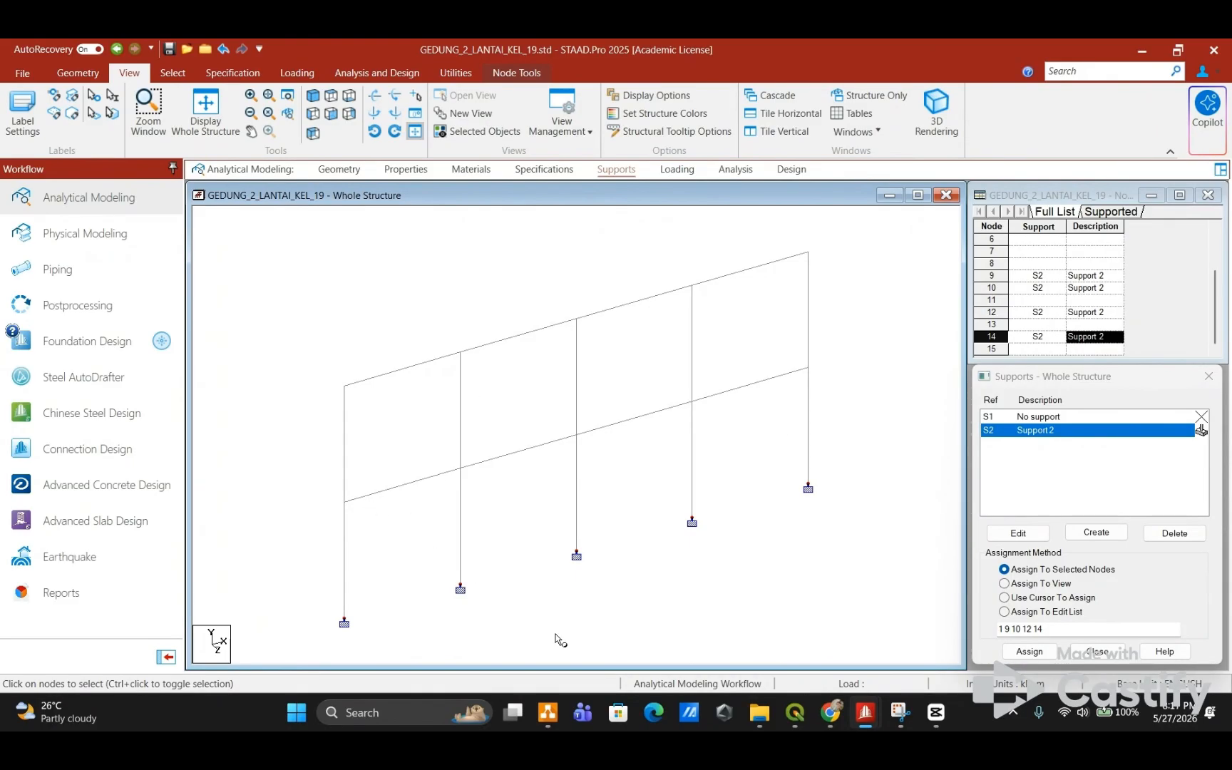
pyautogui.scroll(-3, 501, 410)
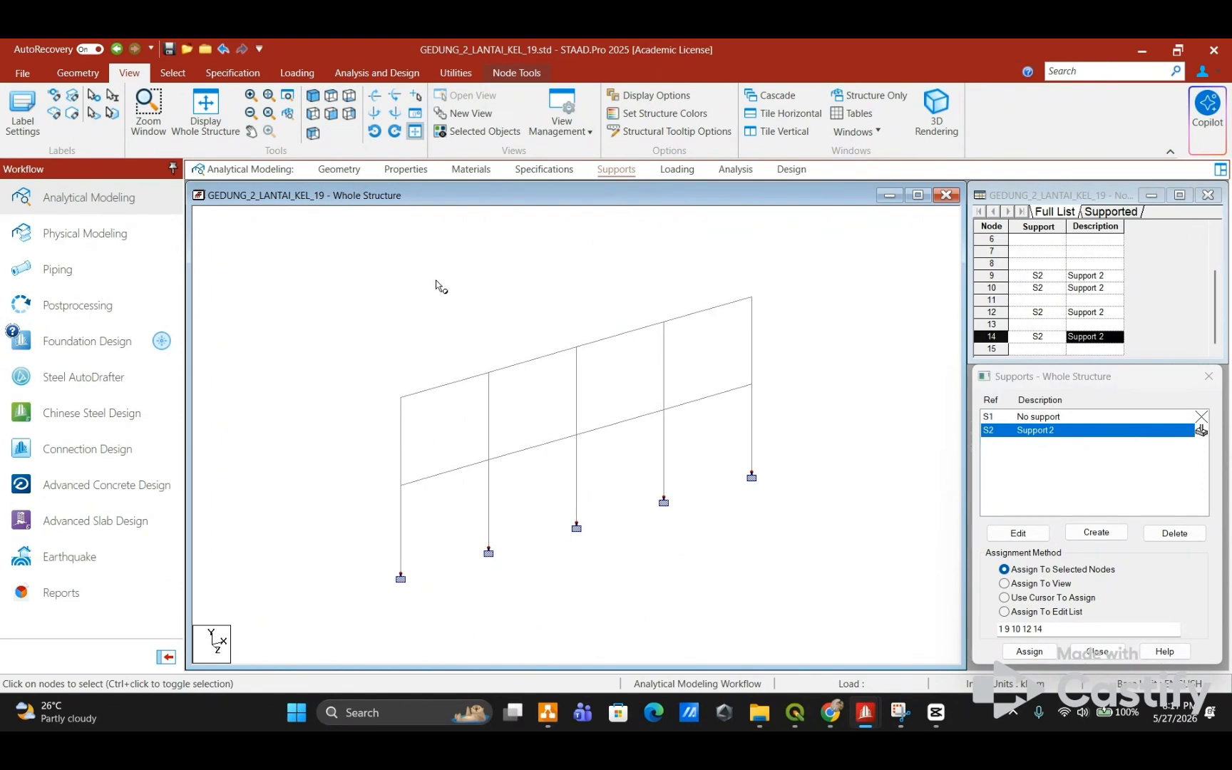
pyautogui.click(87, 77)
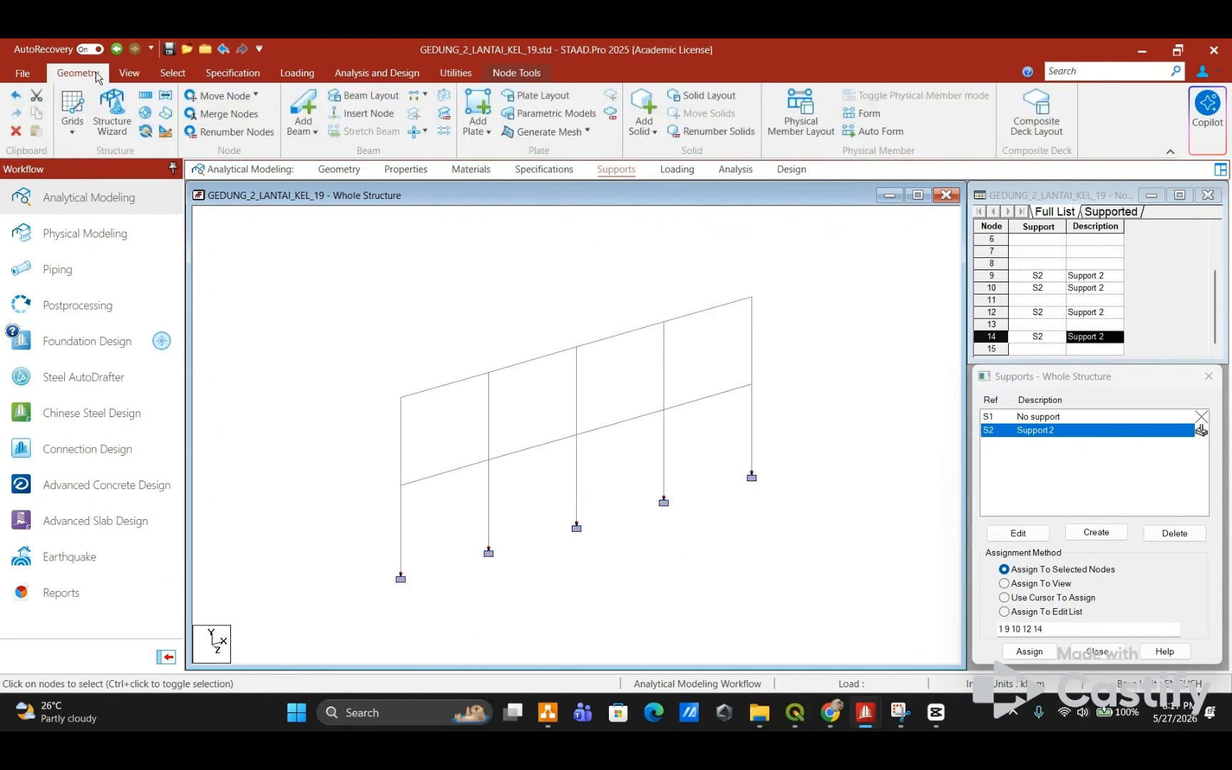
pyautogui.click(146, 108)
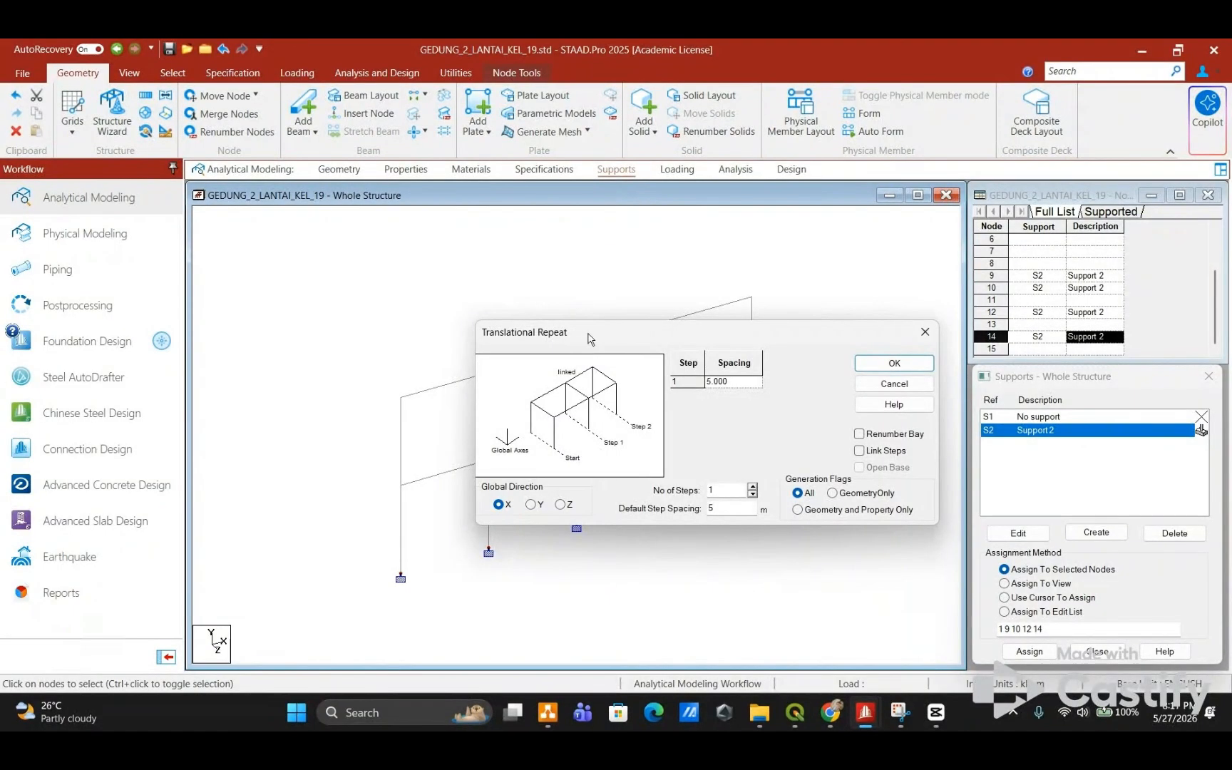
pyautogui.moveTo(586, 330); pyautogui.dragTo(151, 123)
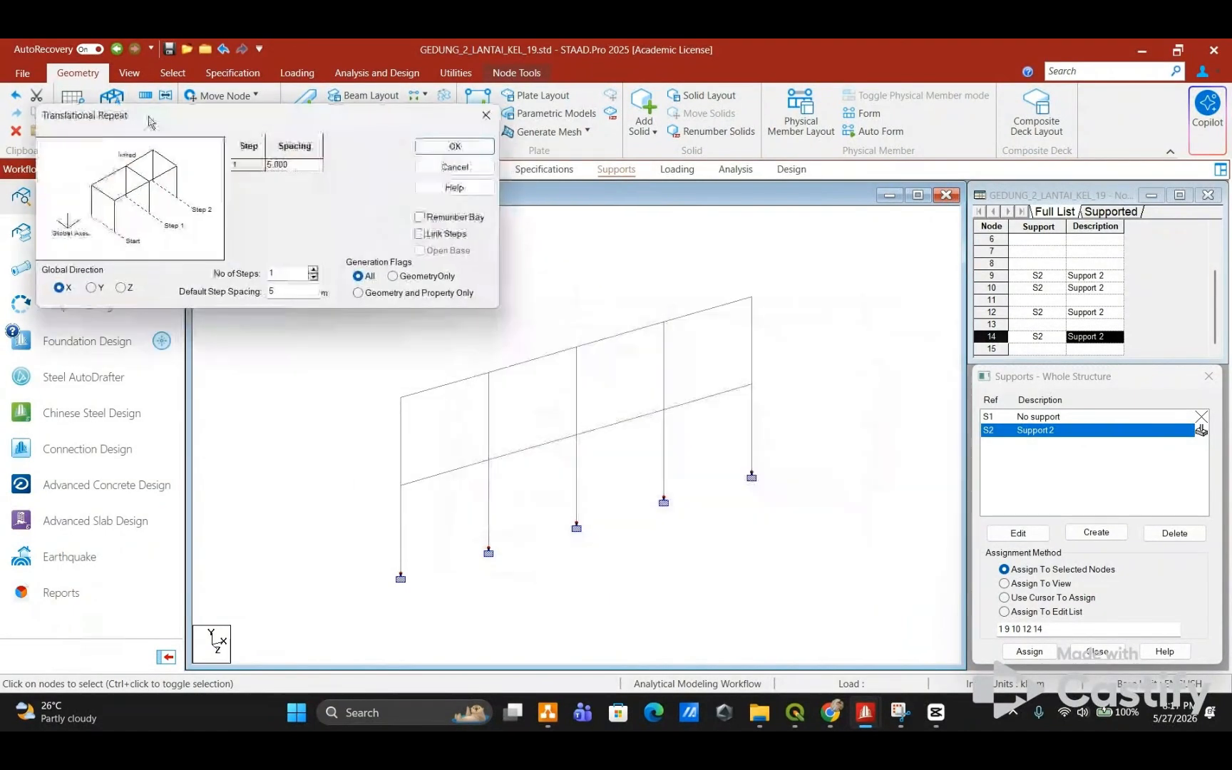
pyautogui.click(126, 288)
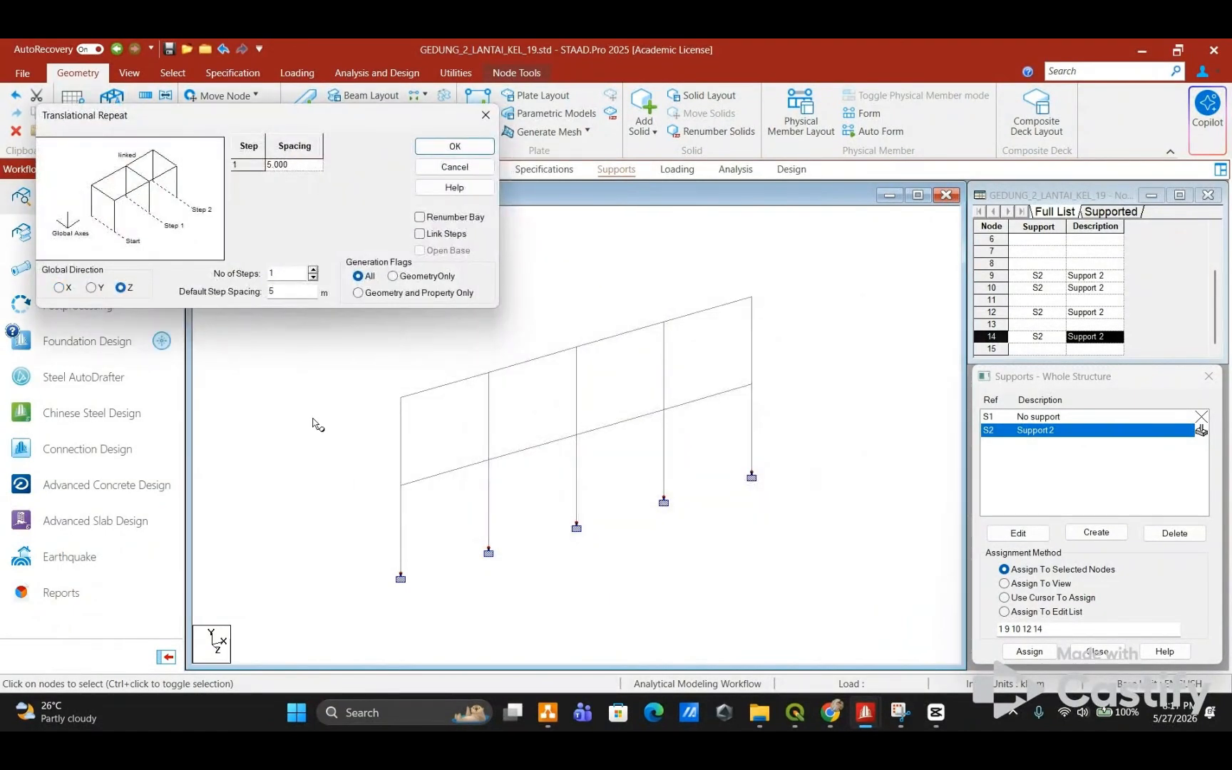
pyautogui.doubleClick(272, 273)
pyautogui.write('2')
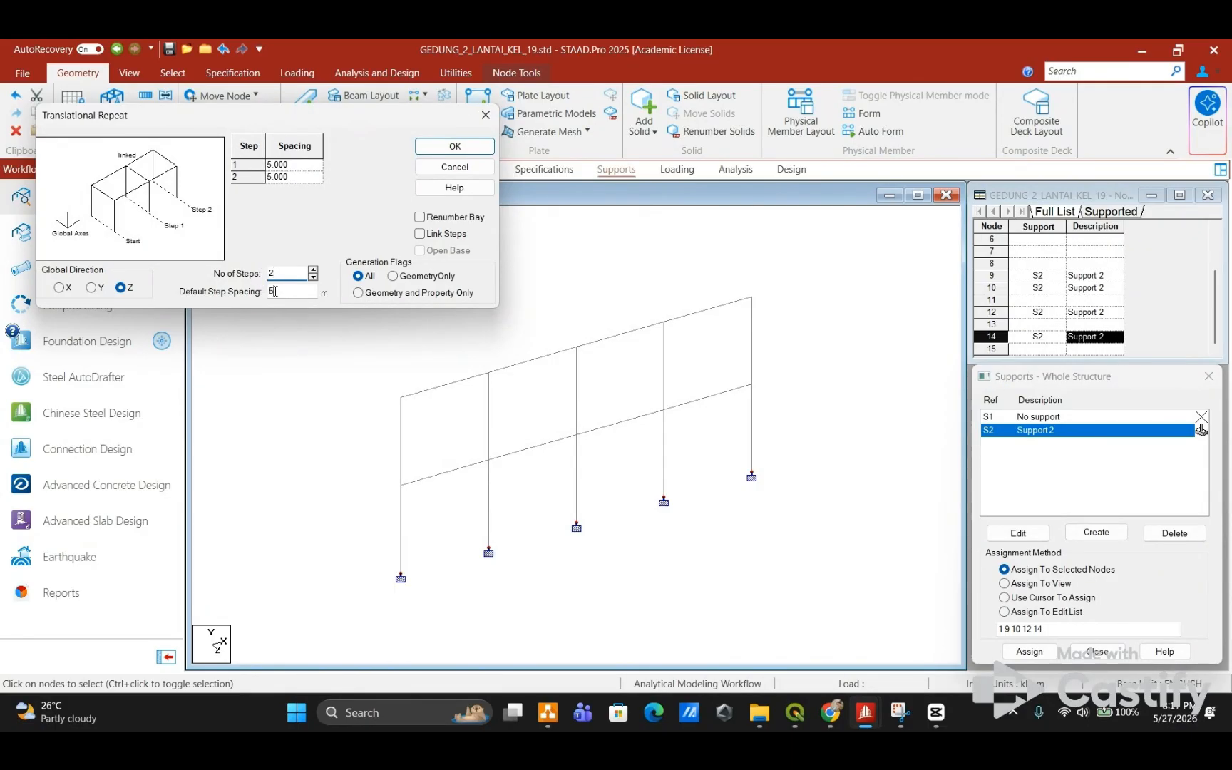
pyautogui.doubleClick(274, 291)
pyautogui.write('4')
# Step: Select all beams and columns of the plane frame and generate the repeated frames
pyautogui.moveTo(843, 251); pyautogui.dragTo(368, 592)
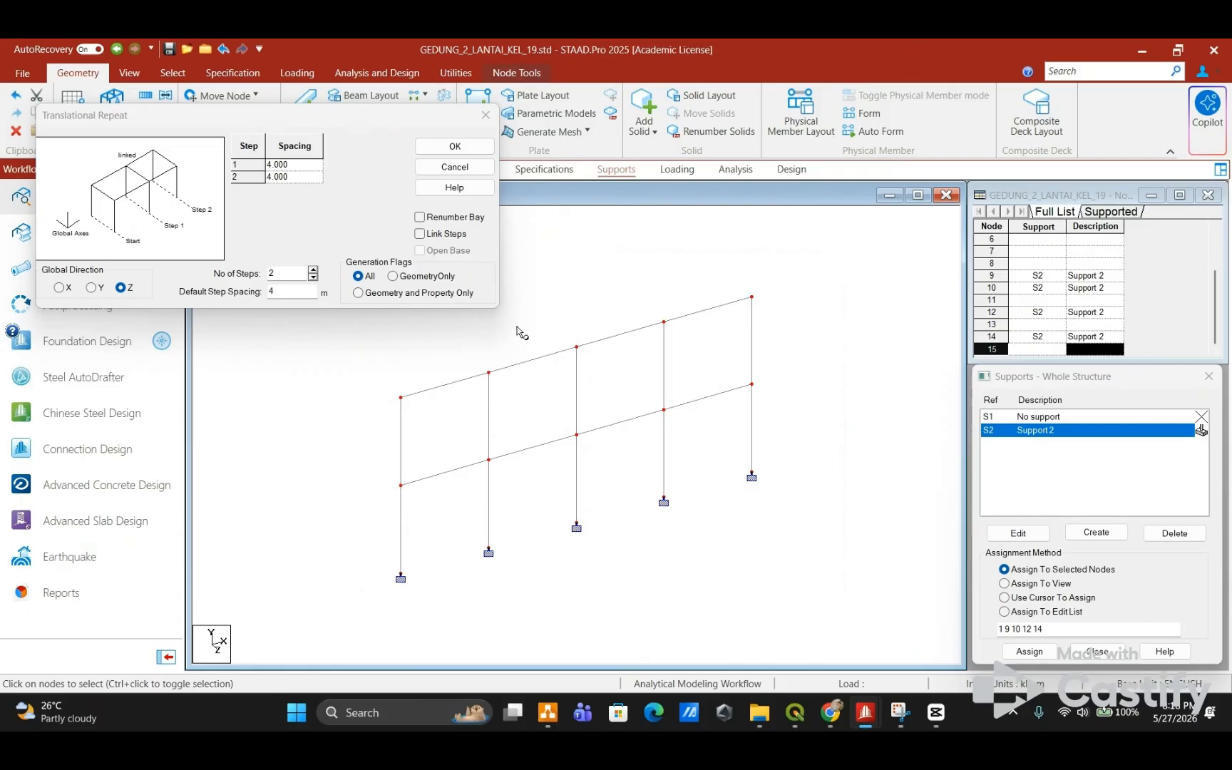
pyautogui.click(139, 74)
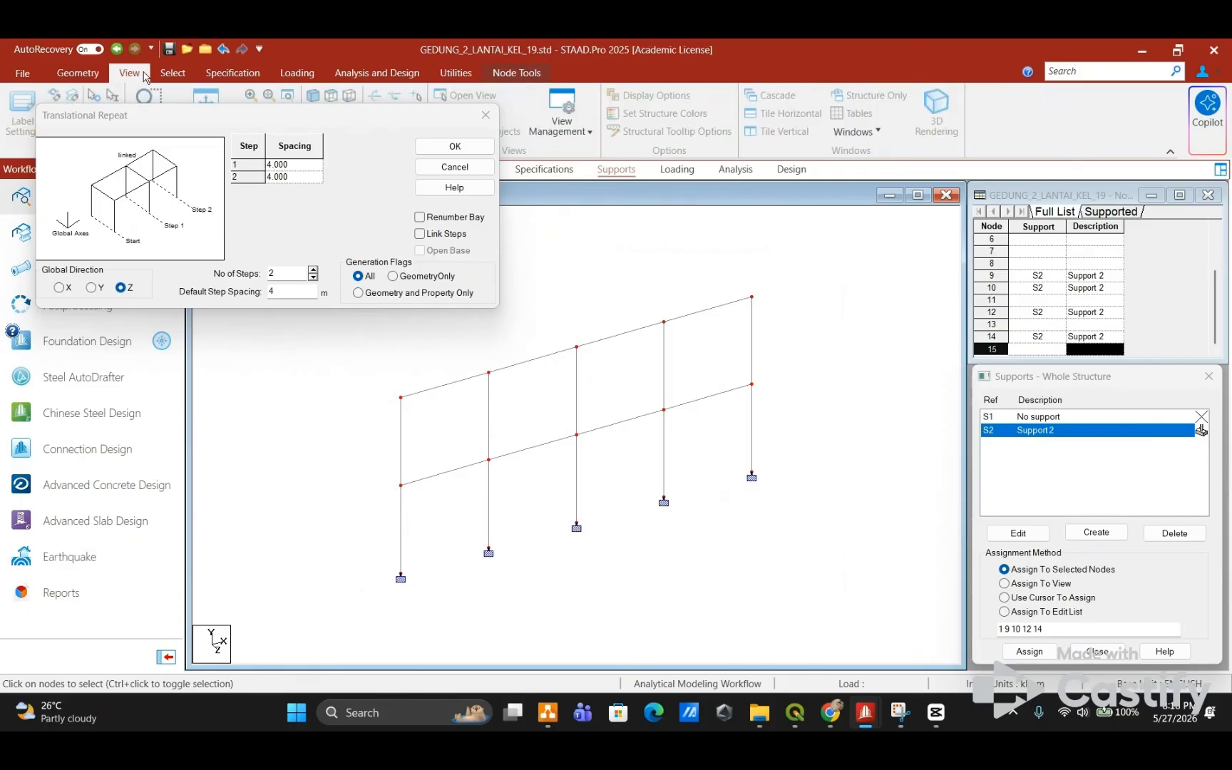
pyautogui.click(691, 268)
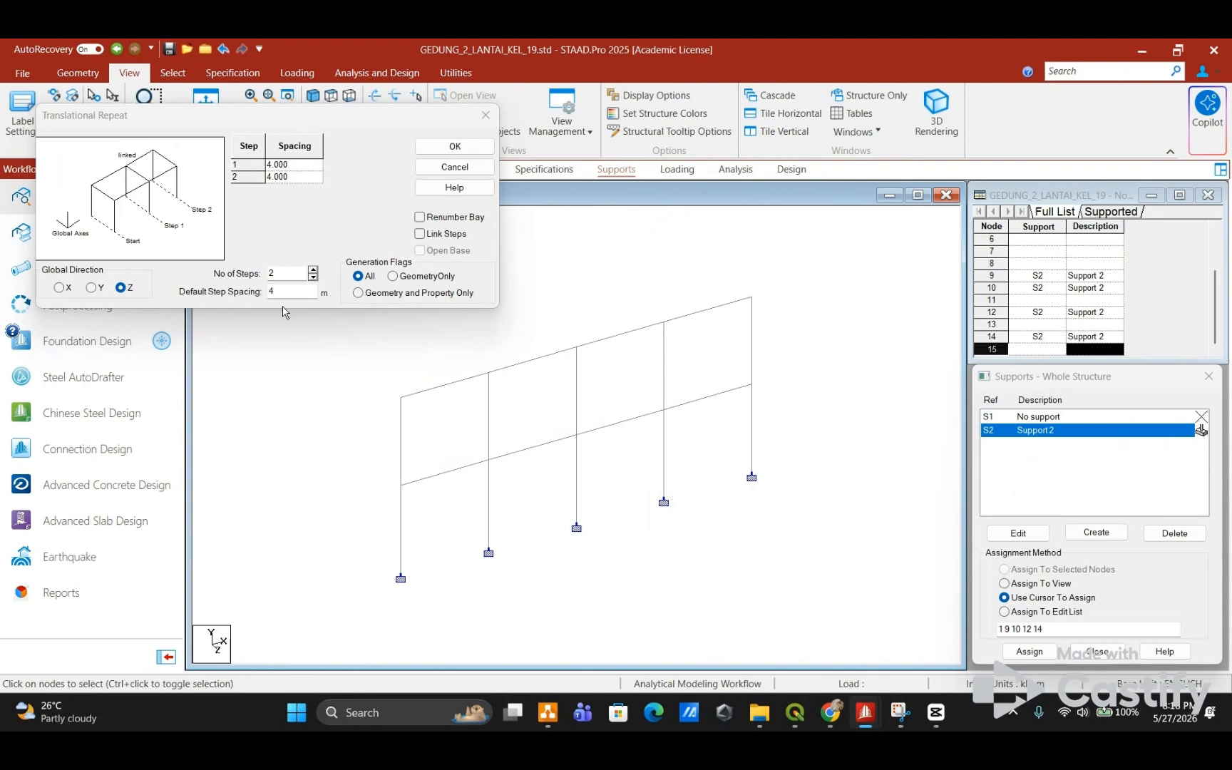
pyautogui.moveTo(824, 255); pyautogui.dragTo(302, 608)
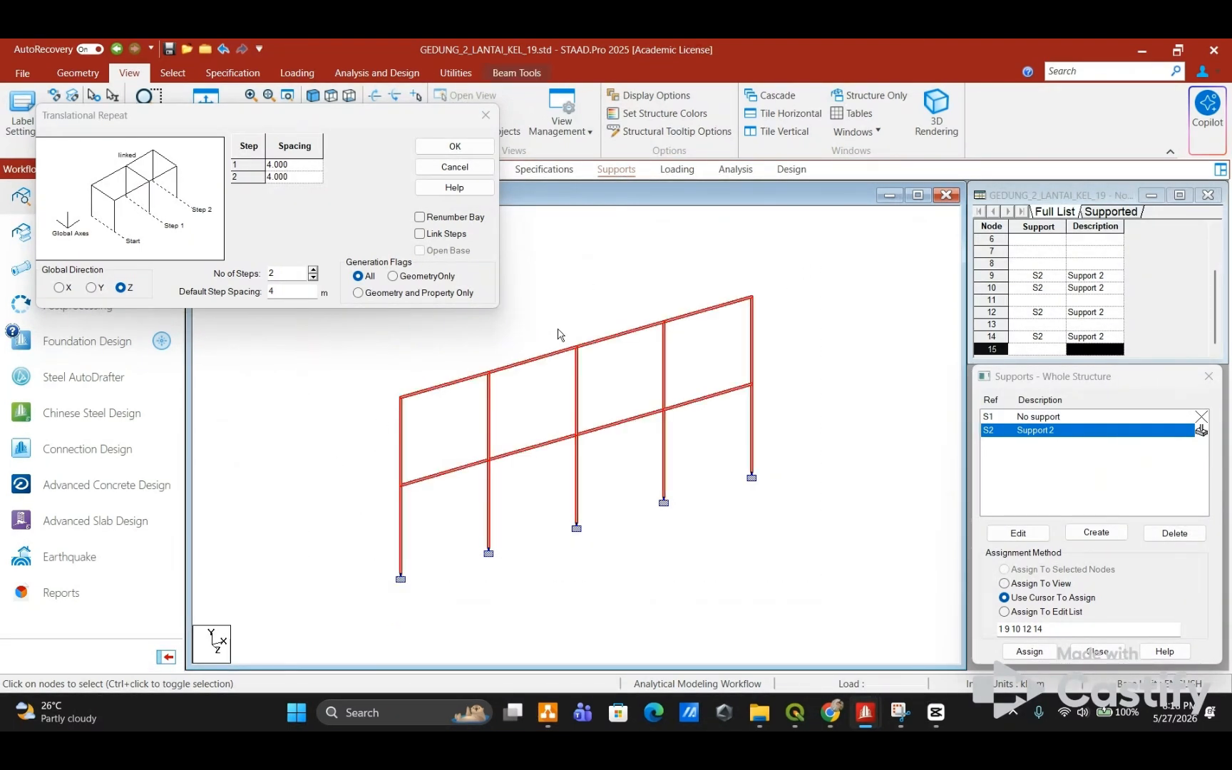
pyautogui.click(467, 146)
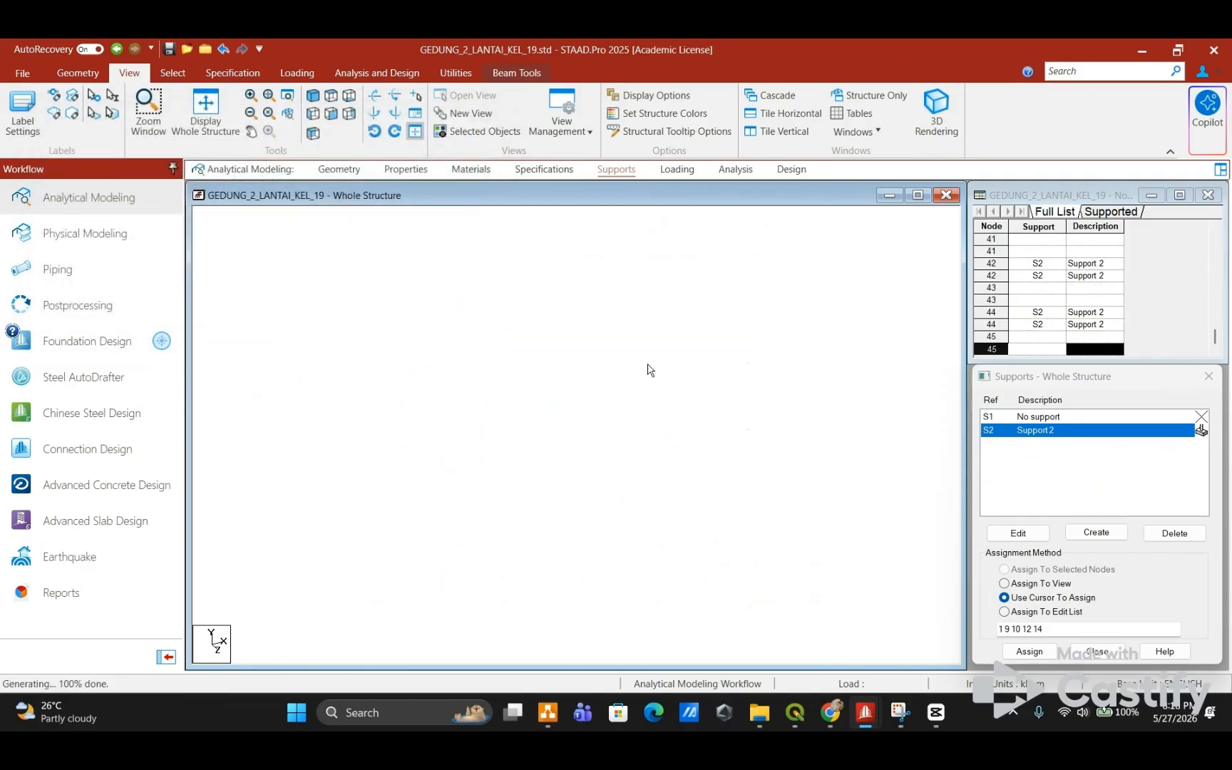
pyautogui.click(709, 311)
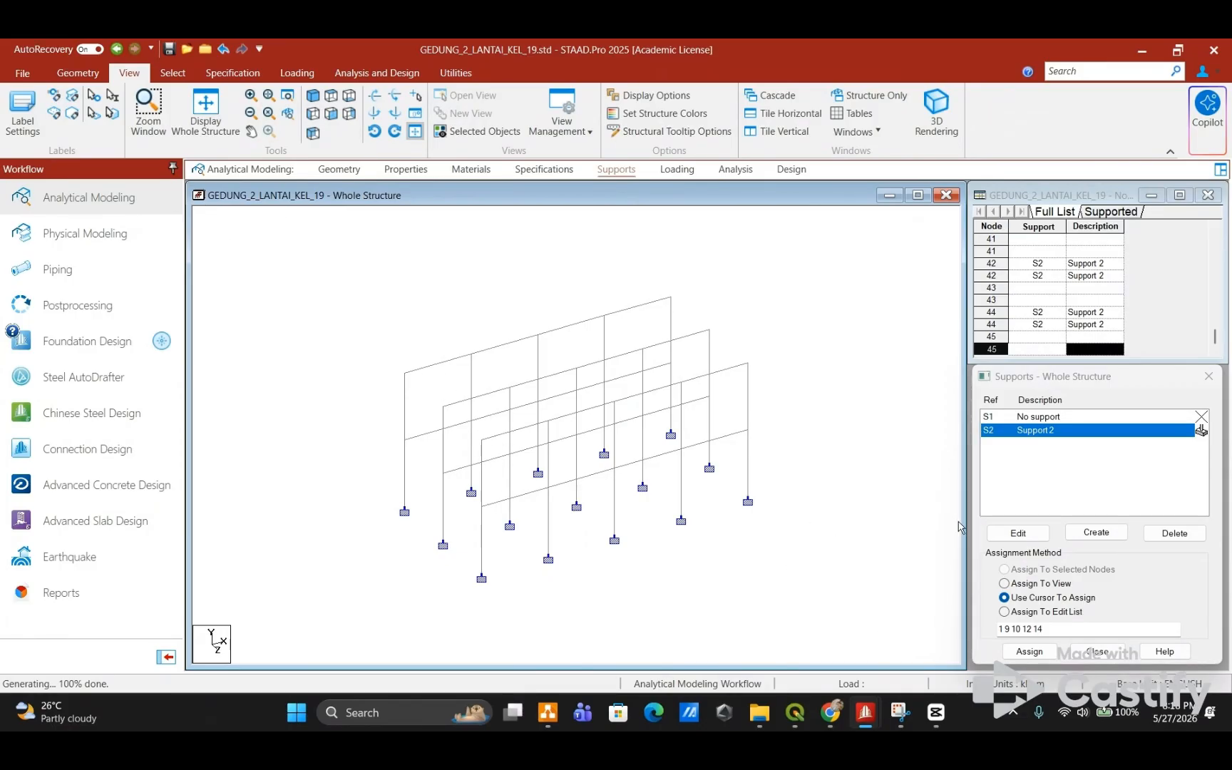
# Step: With snapping to existing nodes enabled, add roof-level Z-direction beams joining the three frames at the X-origin column line
pyautogui.click(77, 73)
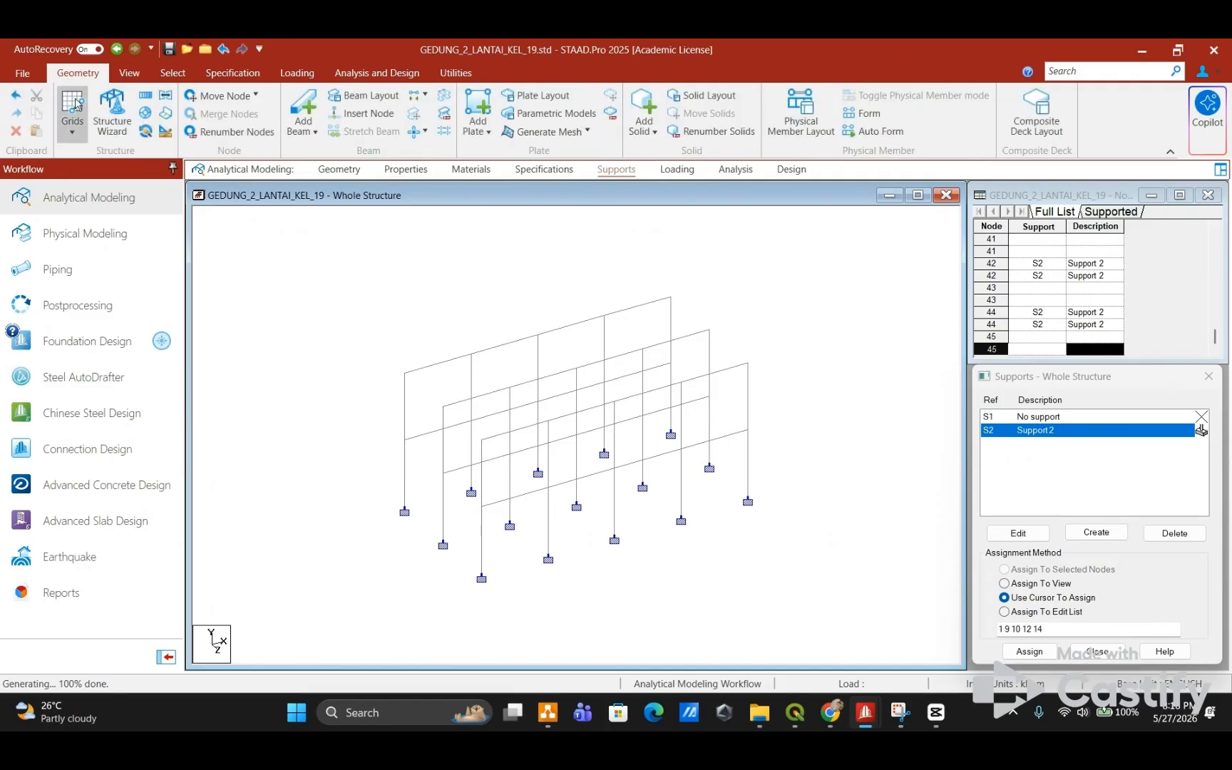
pyautogui.click(72, 114)
pyautogui.click(93, 156)
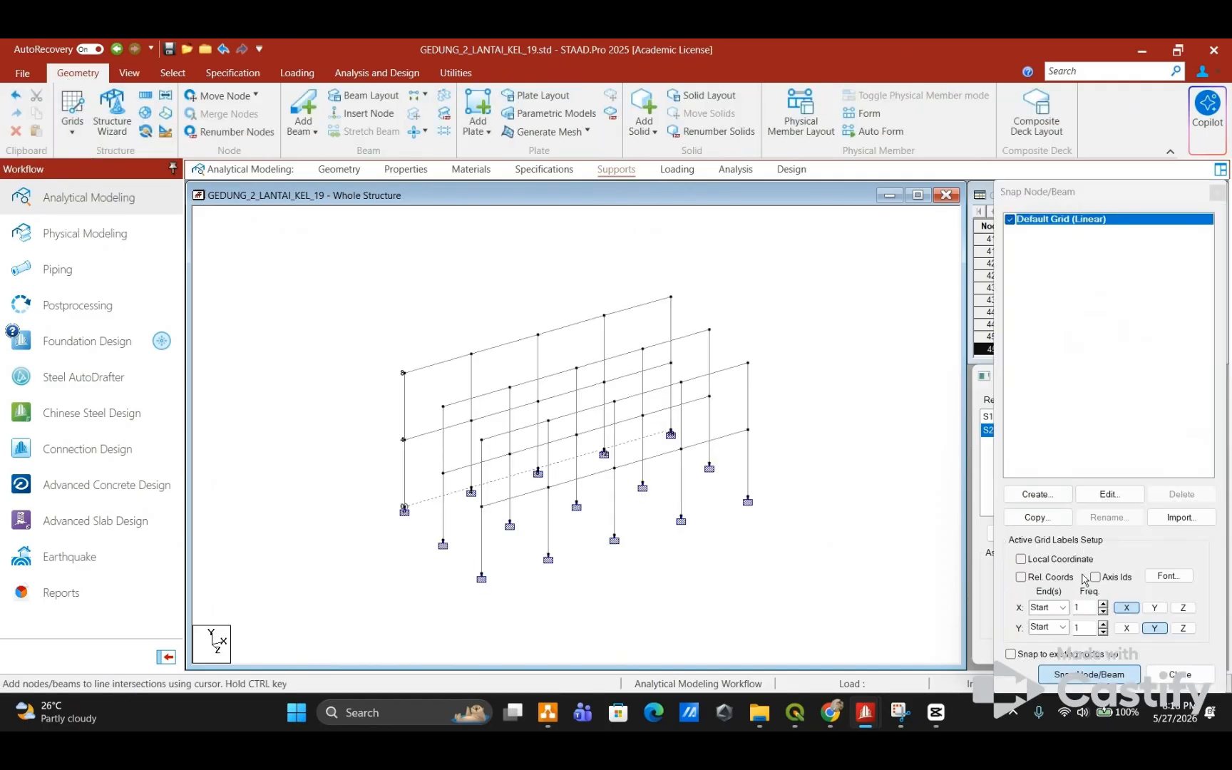
pyautogui.click(1011, 653)
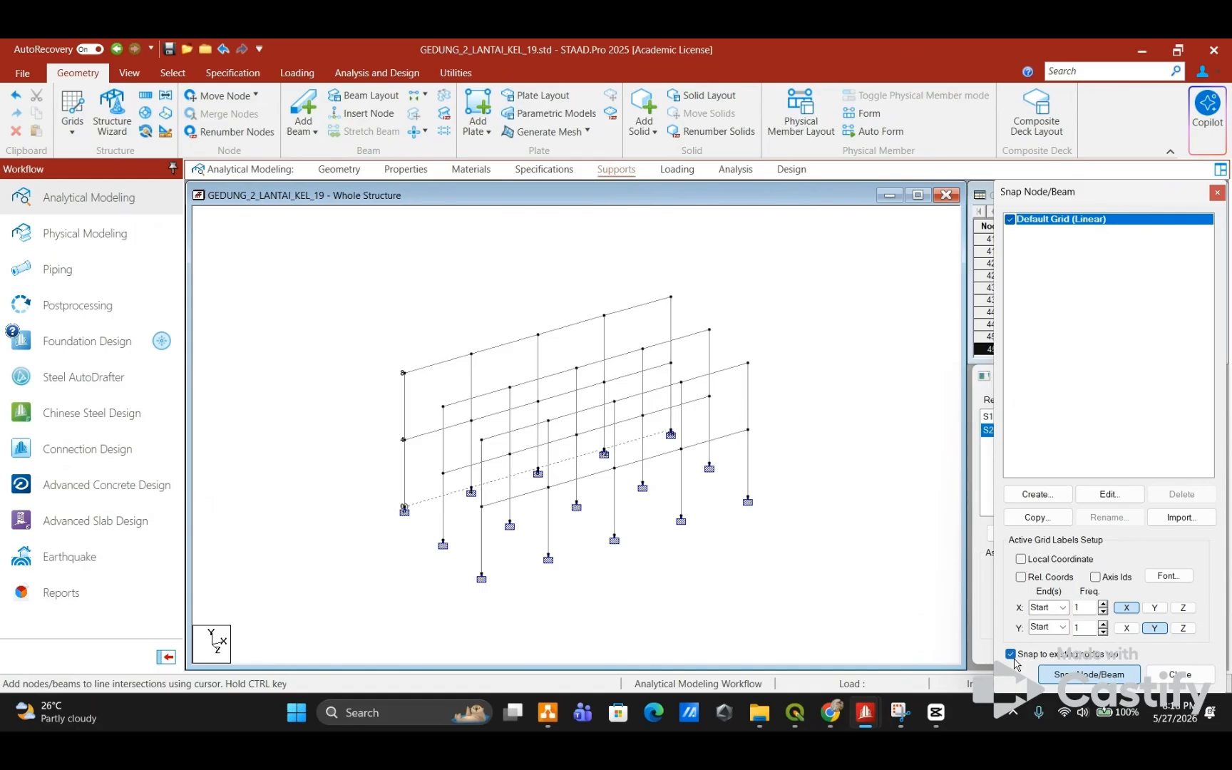
pyautogui.click(1076, 677)
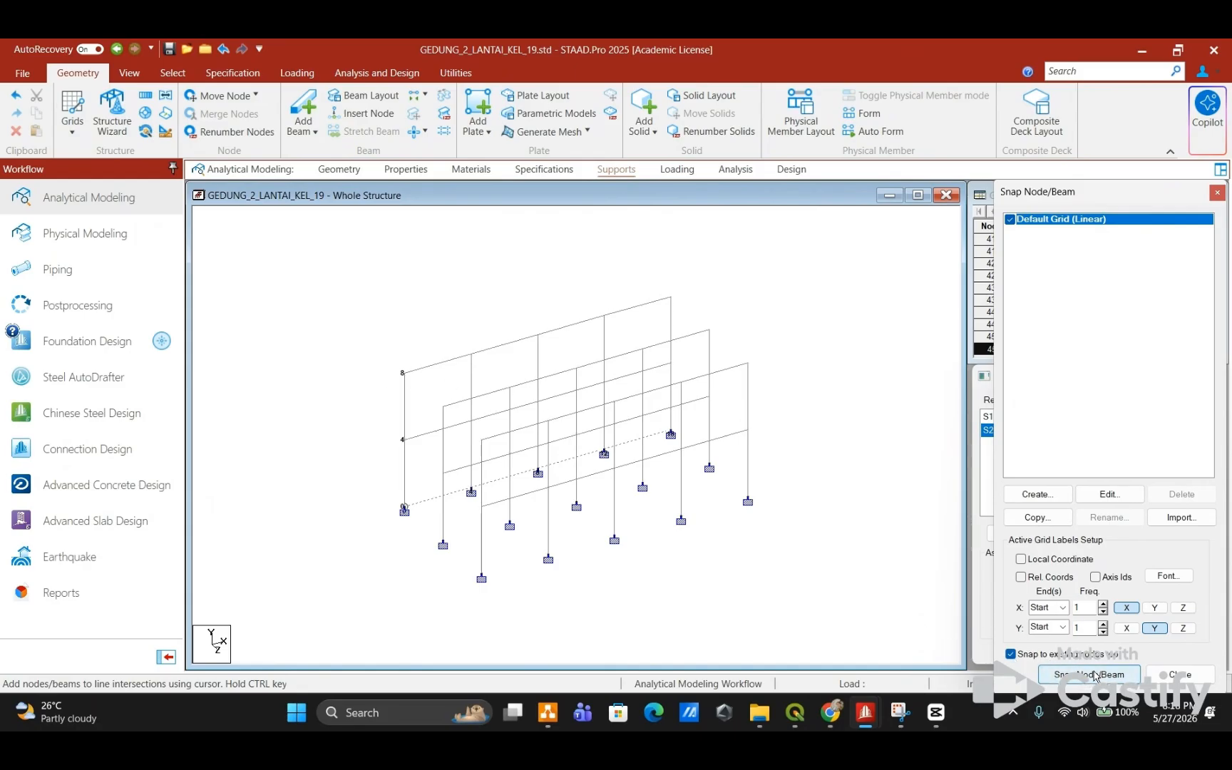
pyautogui.click(1049, 674)
pyautogui.click(404, 374)
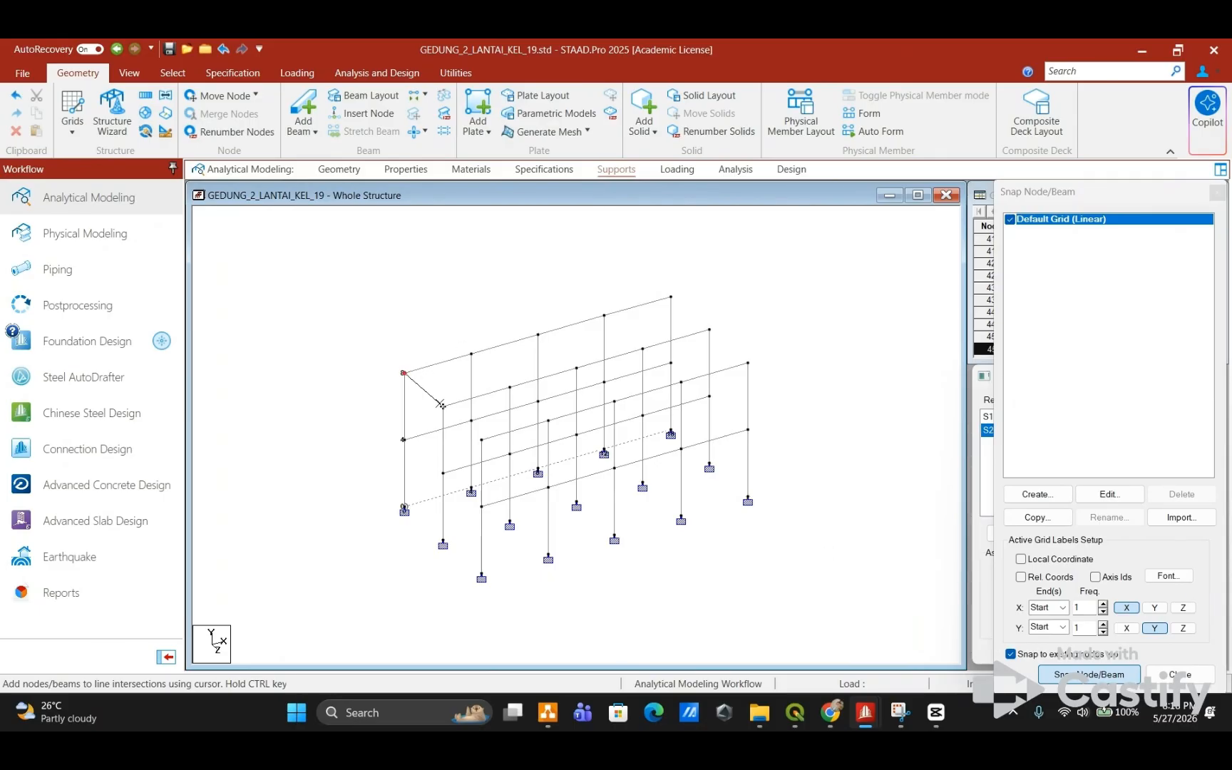
pyautogui.click(443, 406)
pyautogui.click(481, 440)
pyautogui.press('Escape')
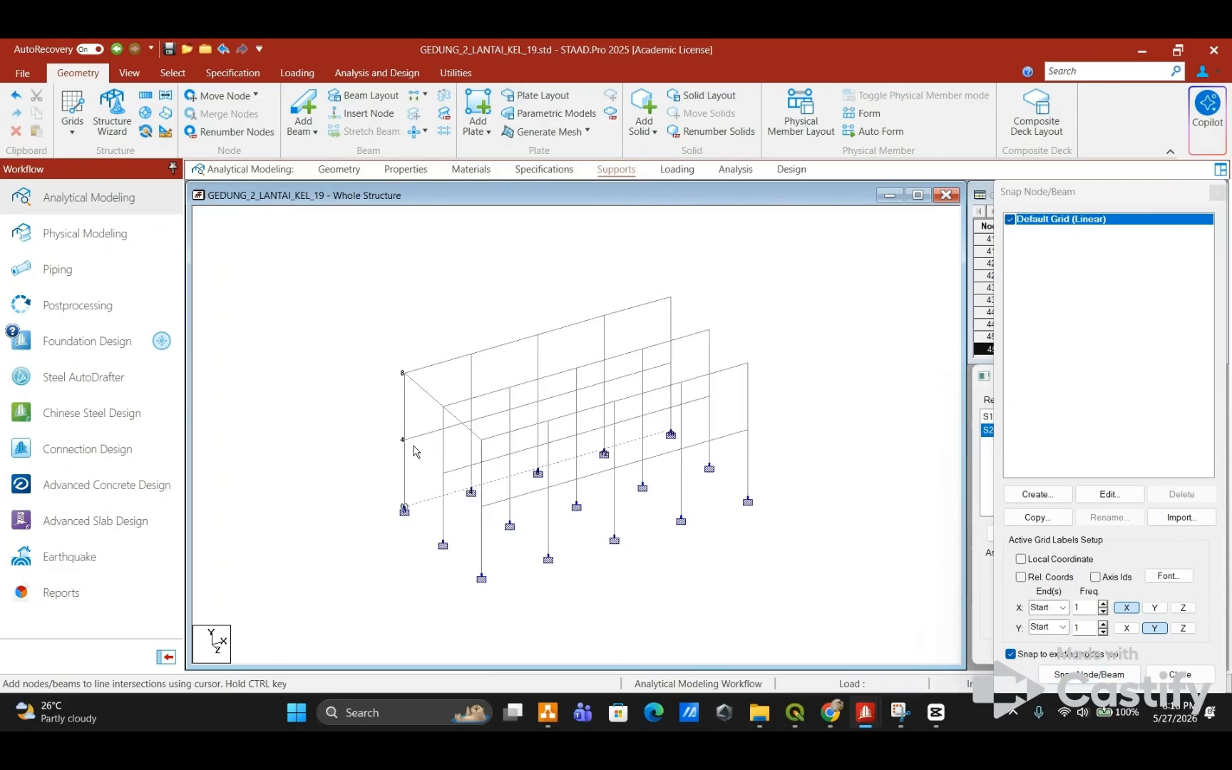
# Step: Add the first-floor Z-direction beams joining the three frames at the same column line
pyautogui.click(1101, 673)
pyautogui.click(404, 439)
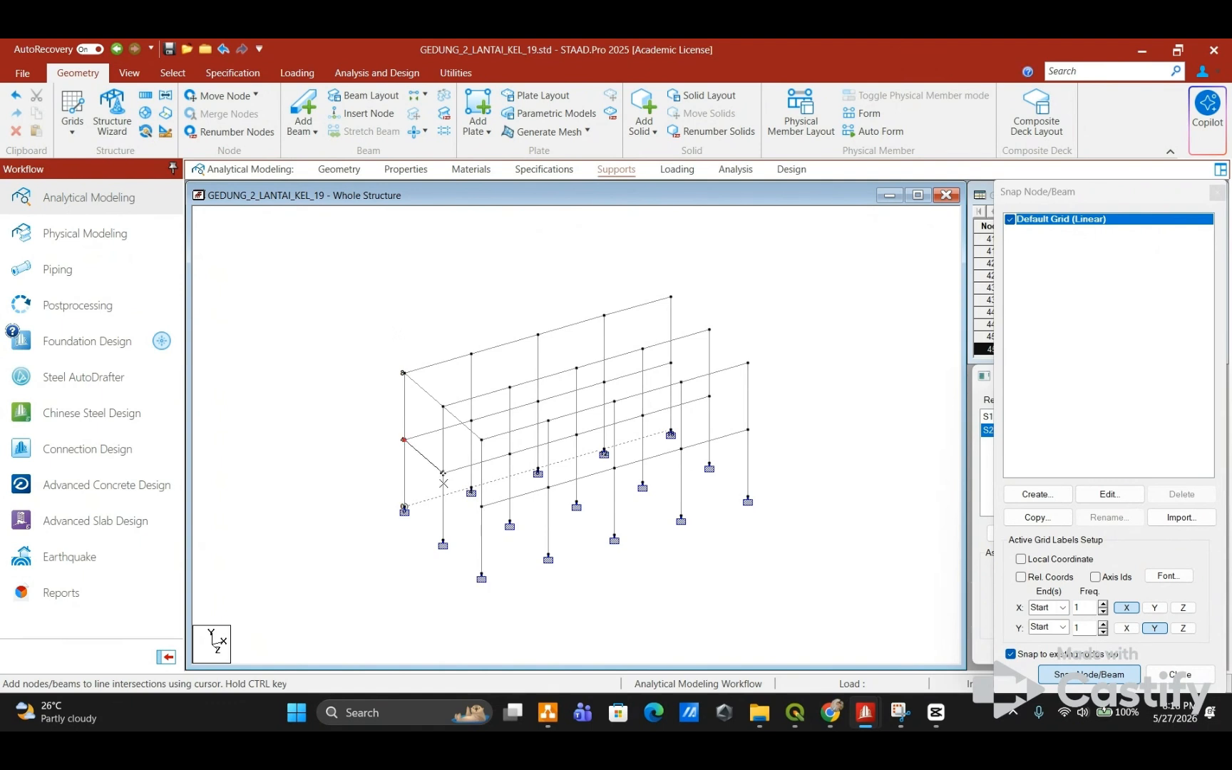
pyautogui.click(475, 510)
pyautogui.press('Escape')
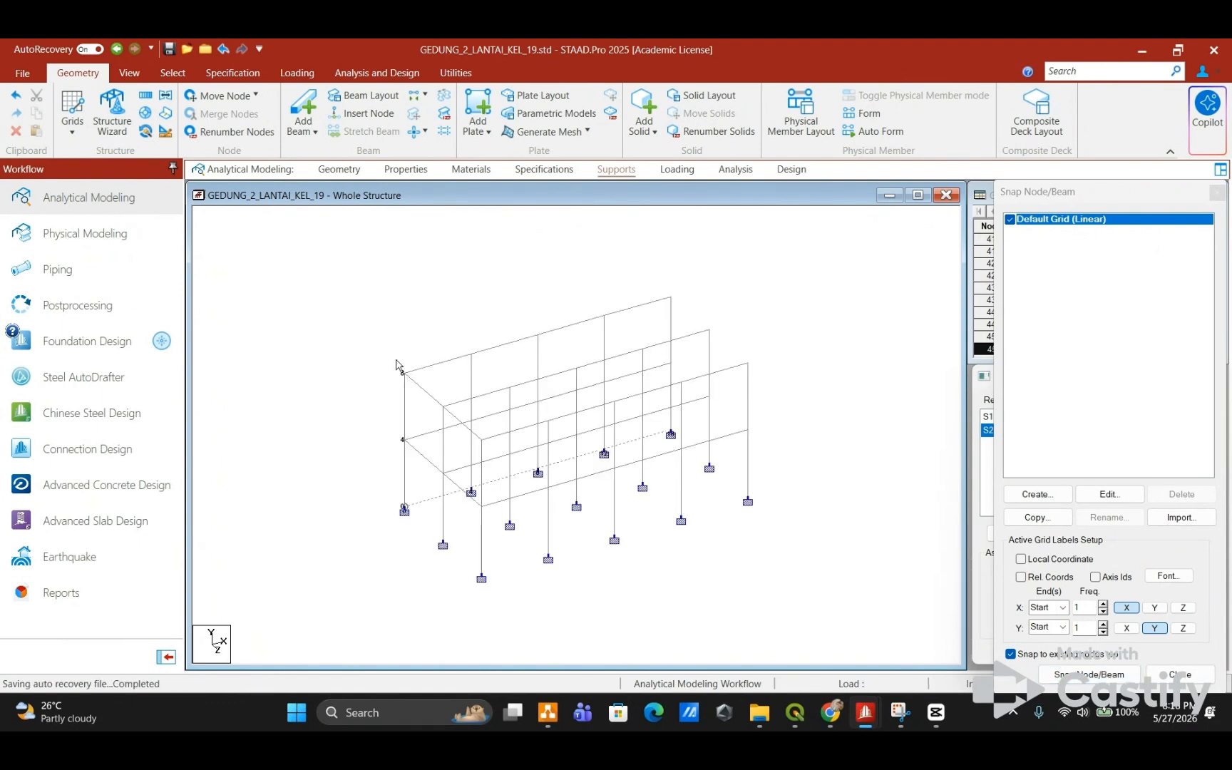
# Step: Select the four new Z-direction beams and associate them with a new Beam-type group named BALOK_Z
pyautogui.click(432, 403)
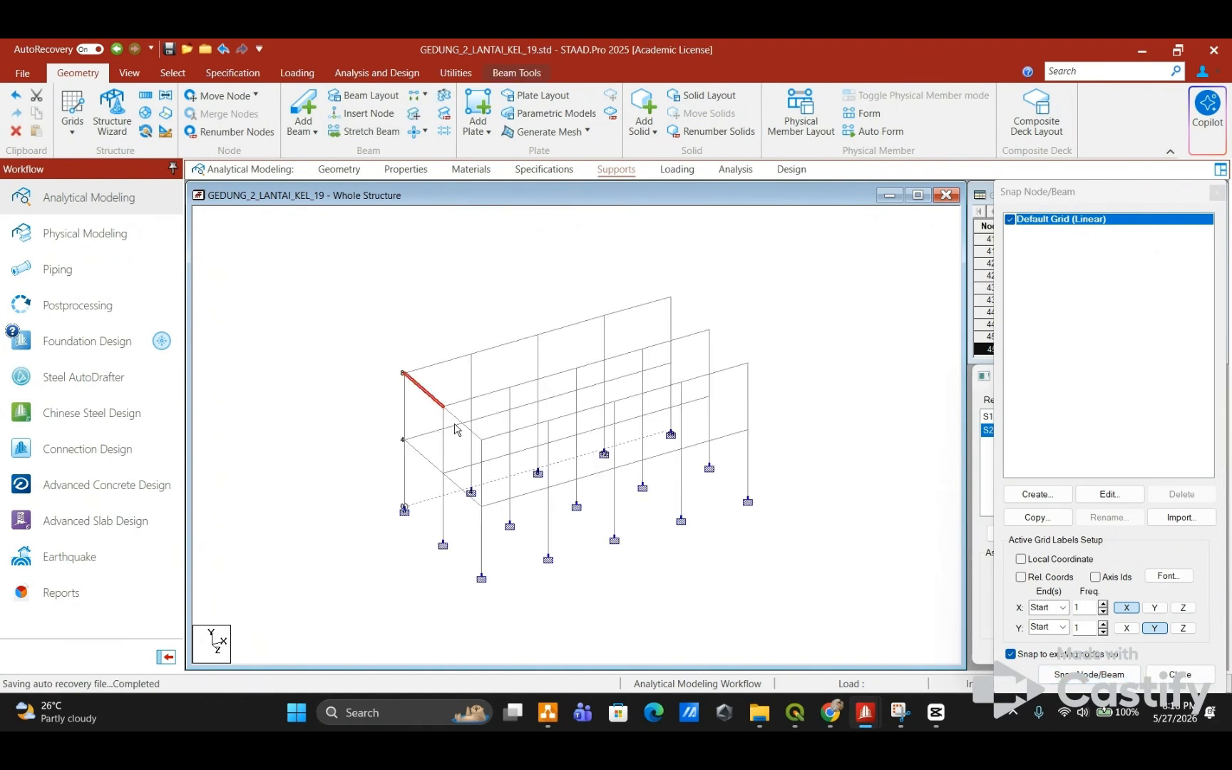
pyautogui.keyDown('ctrl'); pyautogui.click(456, 418); pyautogui.keyUp('ctrl')
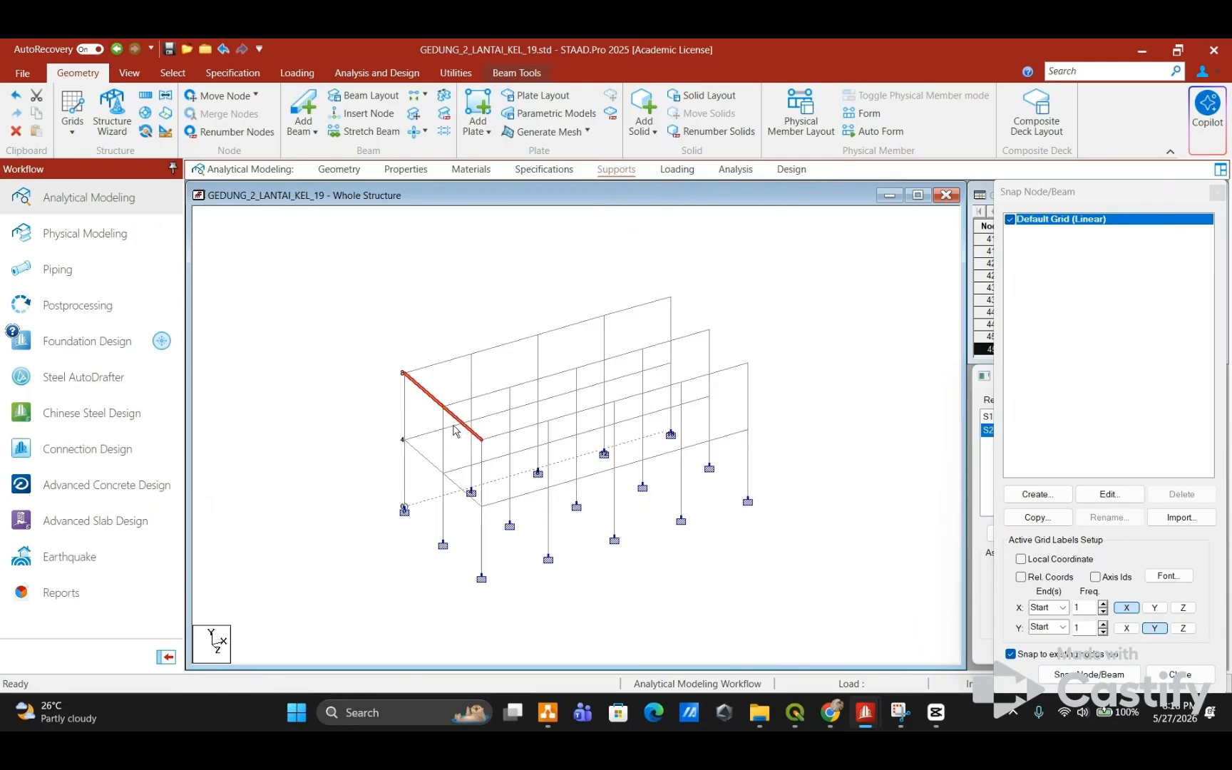
pyautogui.keyDown('ctrl'); pyautogui.click(422, 457); pyautogui.keyUp('ctrl')
pyautogui.keyDown('ctrl'); pyautogui.click(452, 483); pyautogui.keyUp('ctrl')
pyautogui.hotkey('ctrl', 'g')
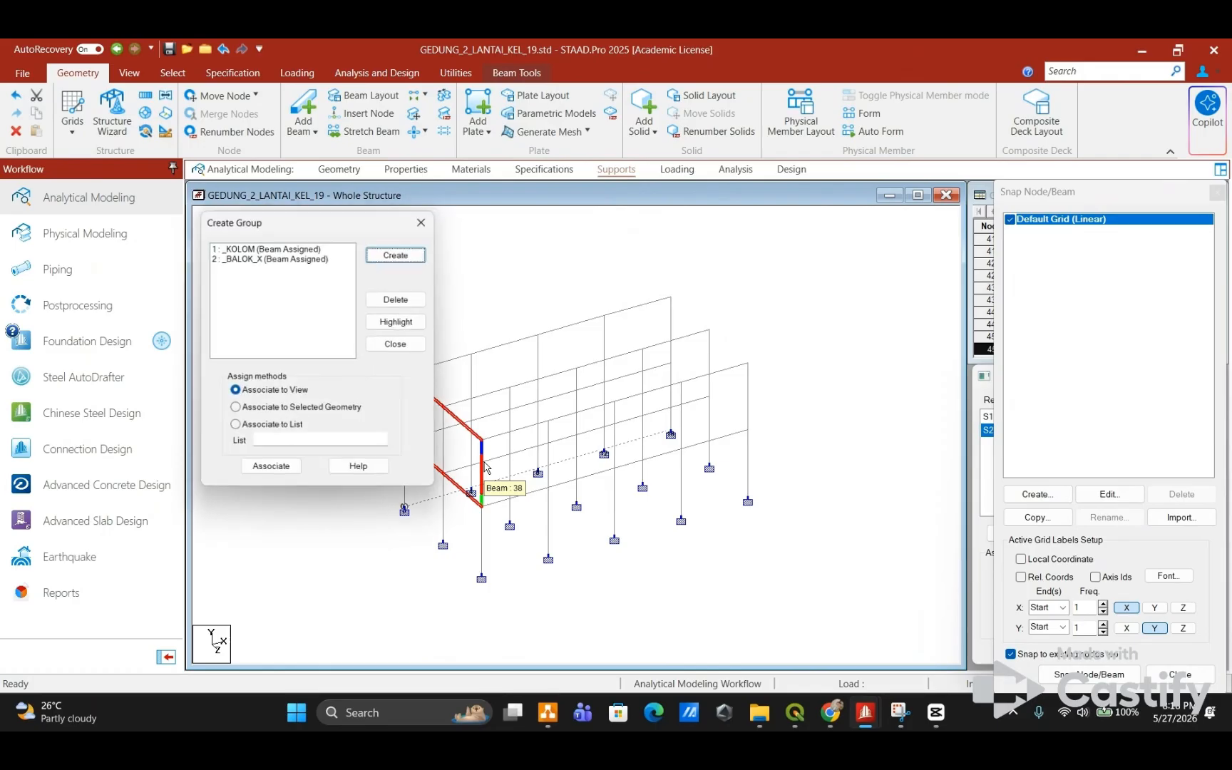
pyautogui.click(400, 252)
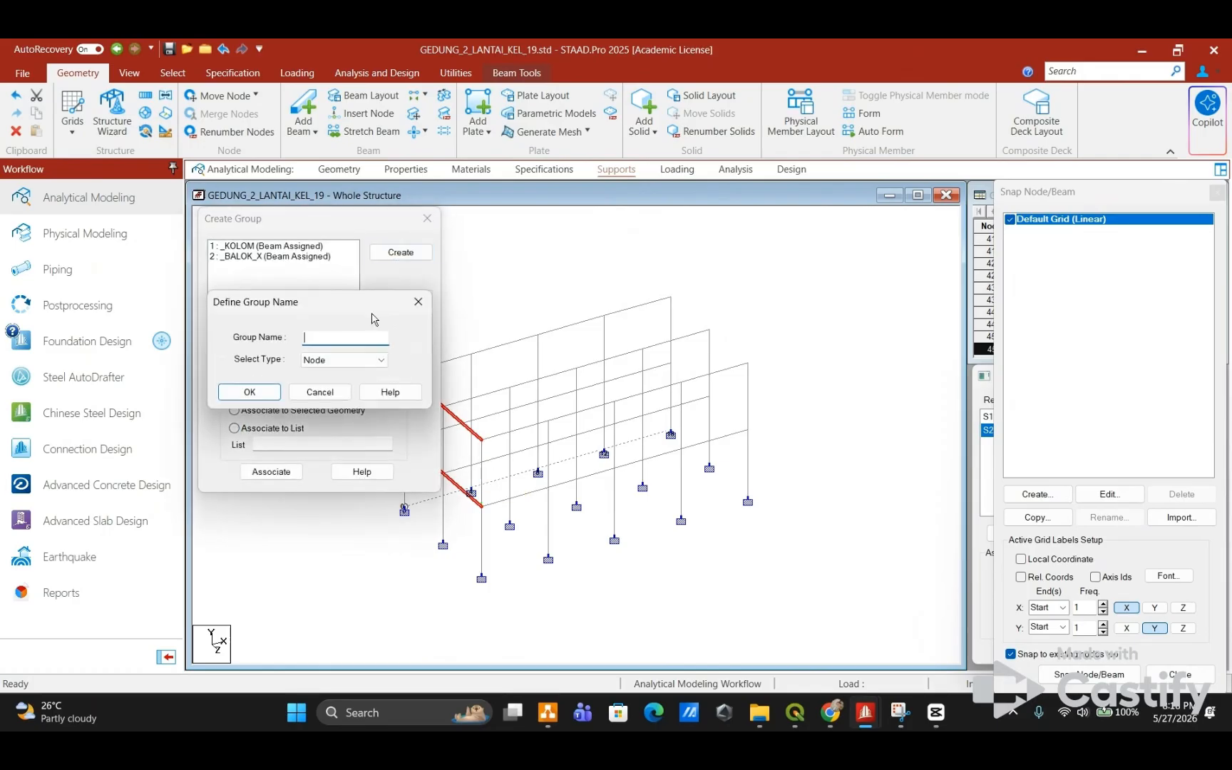
pyautogui.write('BA')
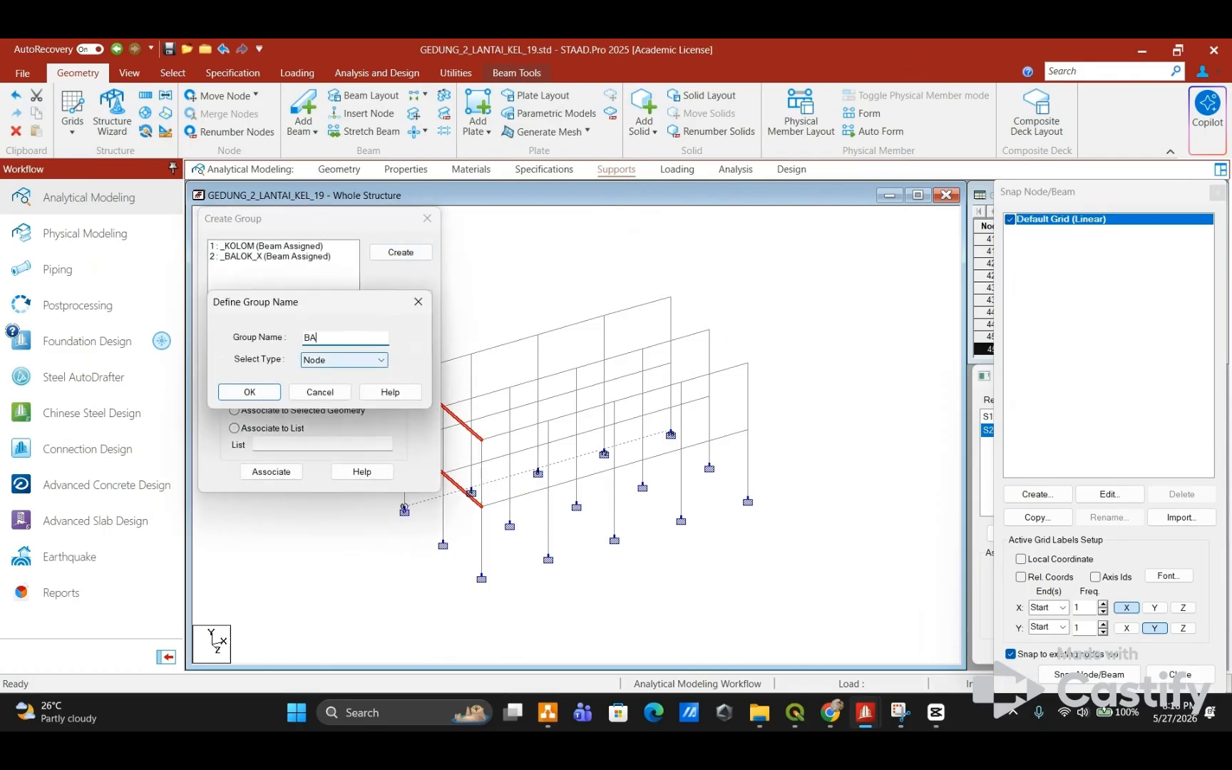
pyautogui.write('LOK_Z')
pyautogui.click(349, 364)
pyautogui.click(349, 384)
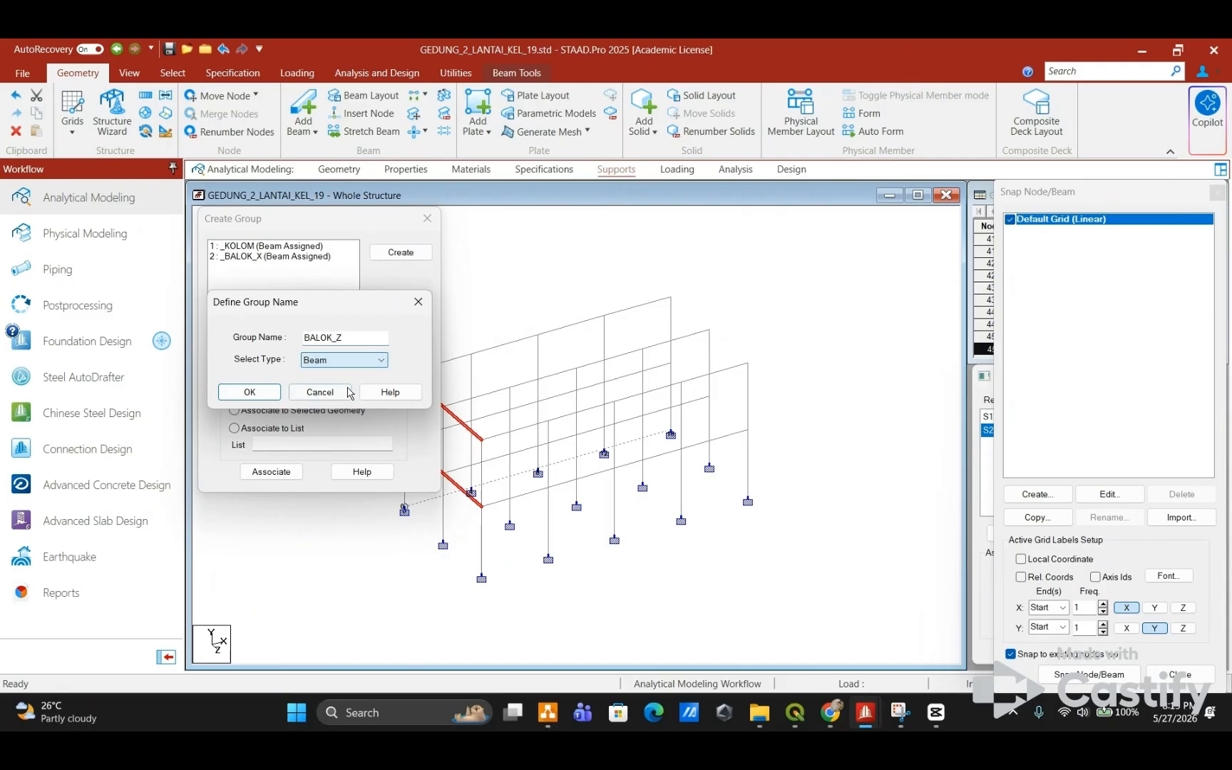
pyautogui.click(249, 392)
pyautogui.click(271, 471)
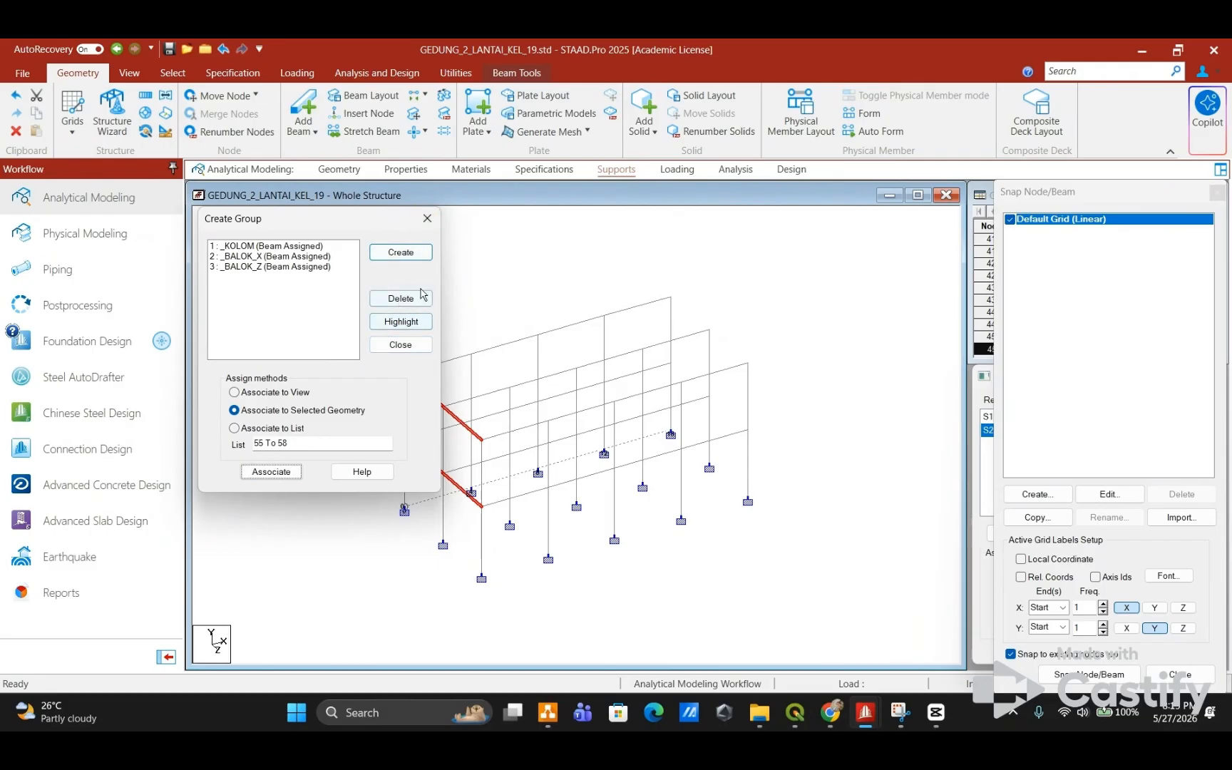
pyautogui.moveTo(383, 226); pyautogui.dragTo(303, 229)
pyautogui.click(324, 324)
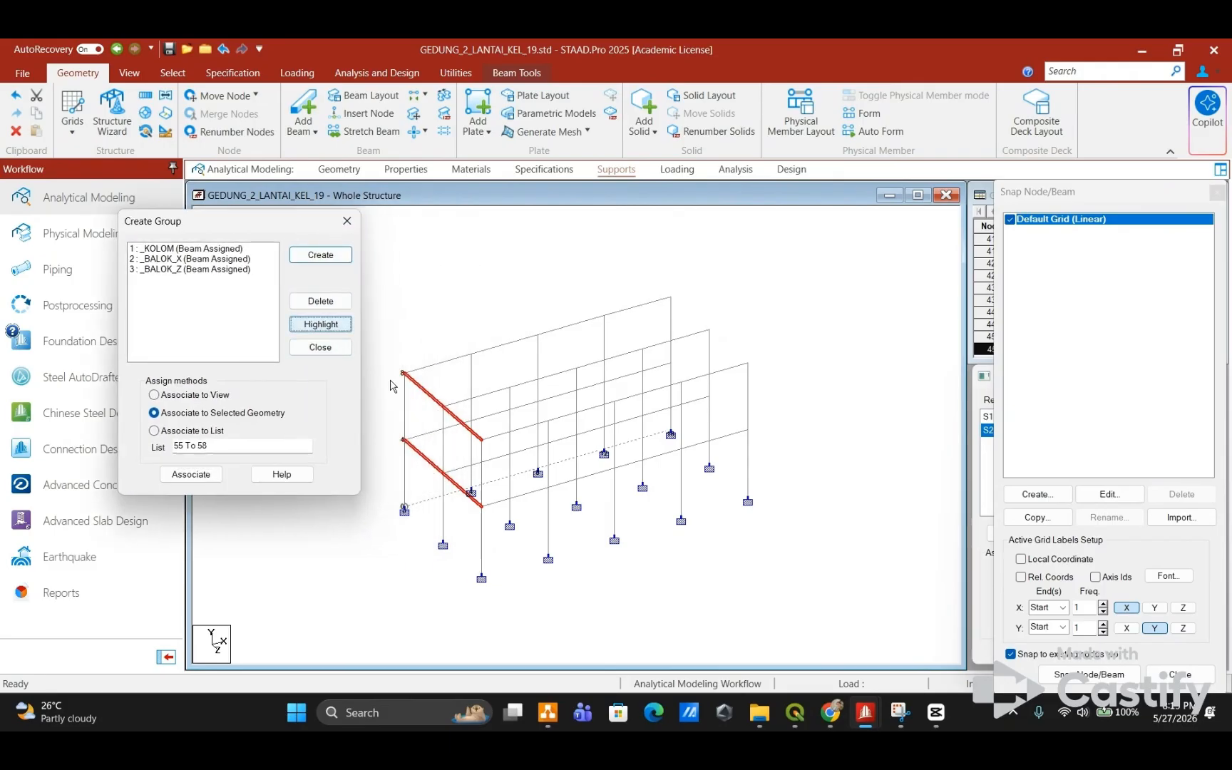
# Step: Repeat the four selected Z-direction beams along global X with Translational Repeat, using 4 steps at 4 m spacing
pyautogui.click(146, 96)
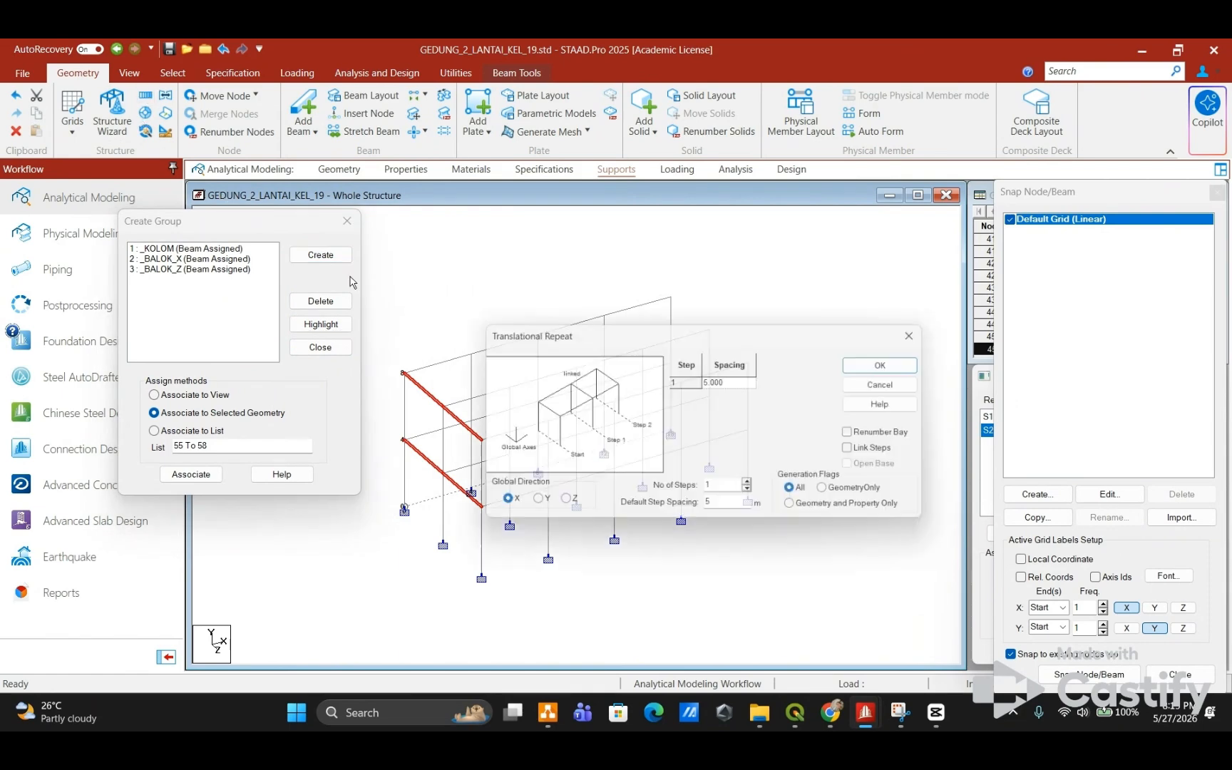
pyautogui.moveTo(649, 321); pyautogui.dragTo(931, 164)
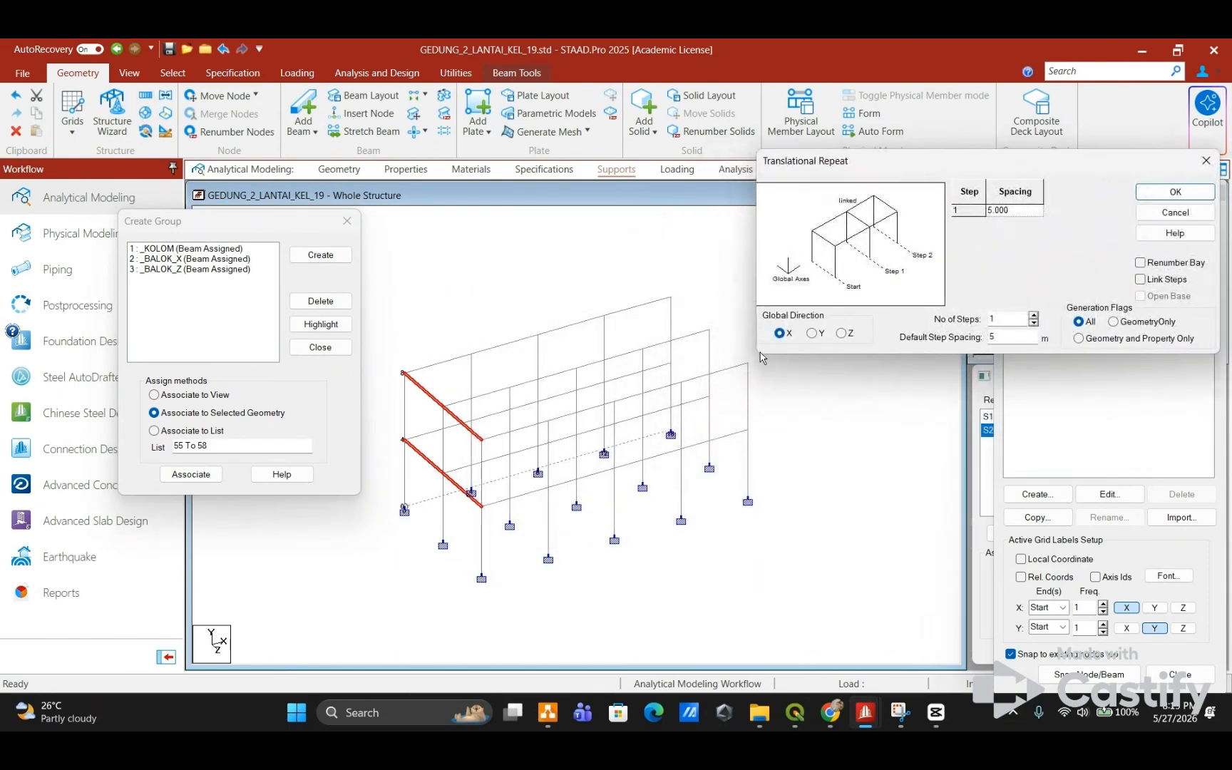
pyautogui.moveTo(903, 163); pyautogui.dragTo(757, 184)
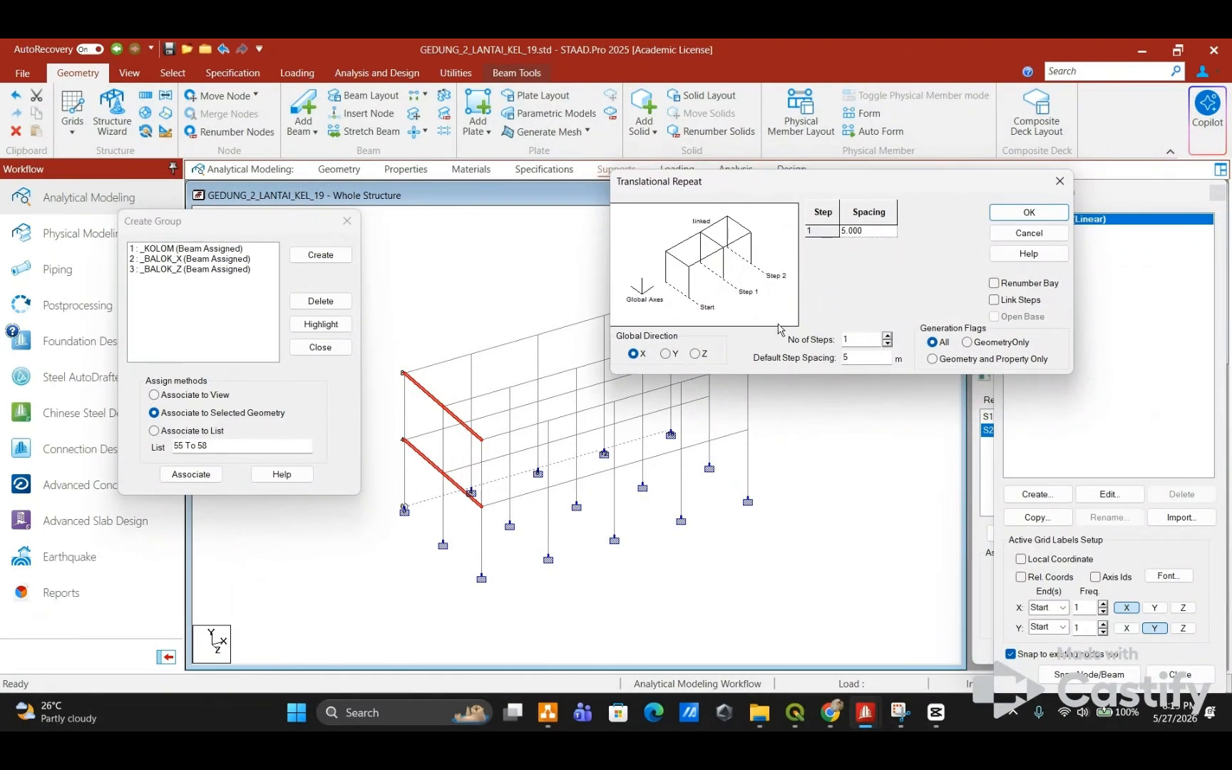
pyautogui.doubleClick(852, 345)
pyautogui.write('4')
pyautogui.press('Tab')
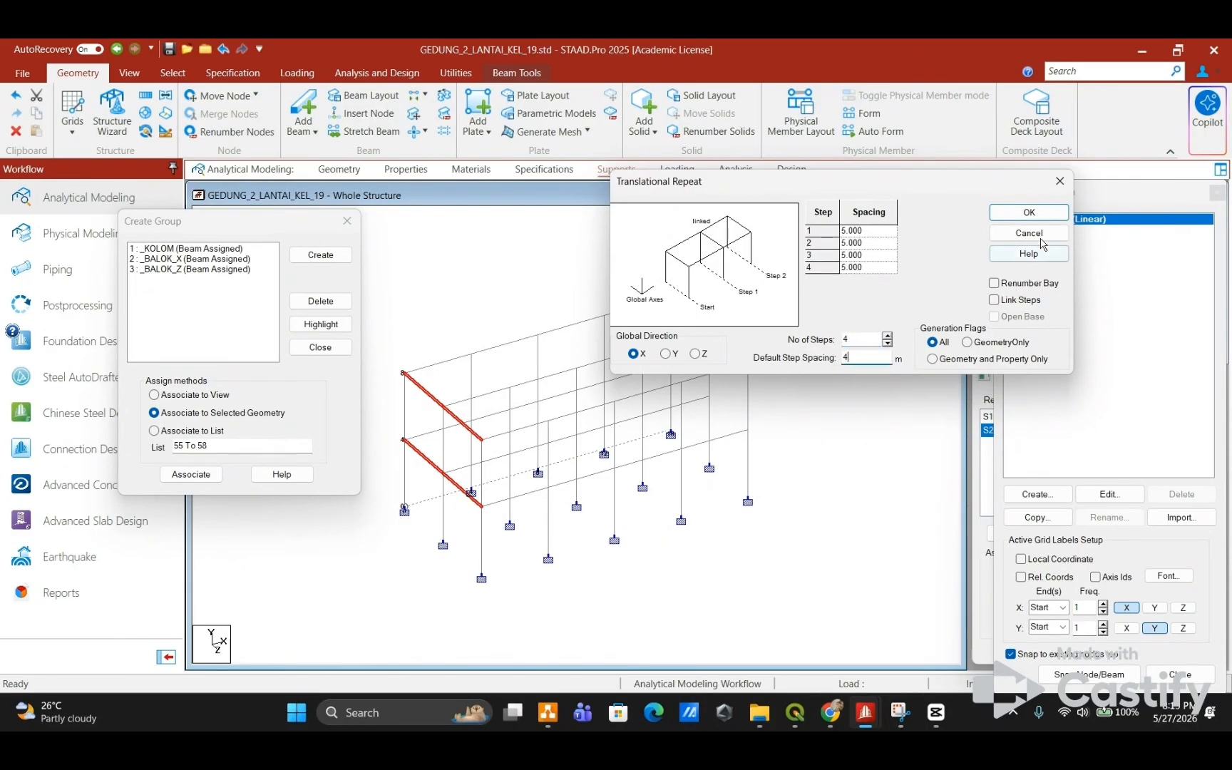
pyautogui.click(1028, 213)
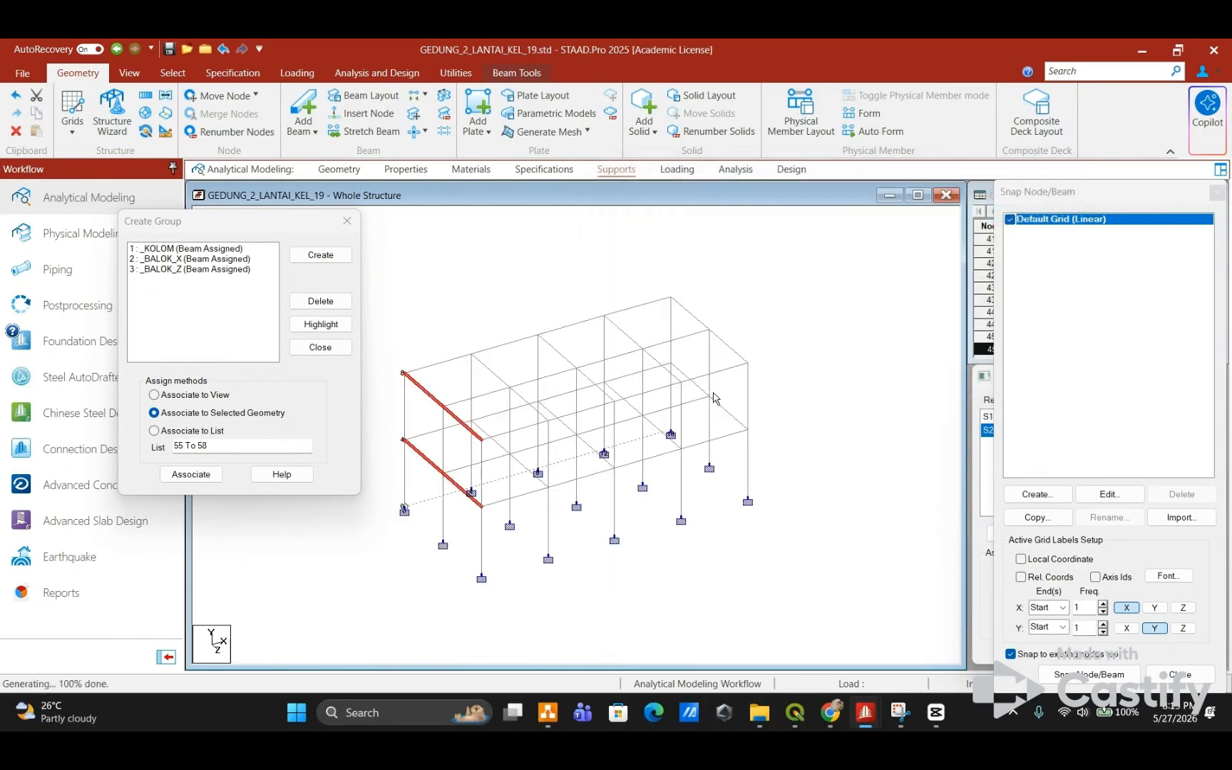
pyautogui.click(347, 220)
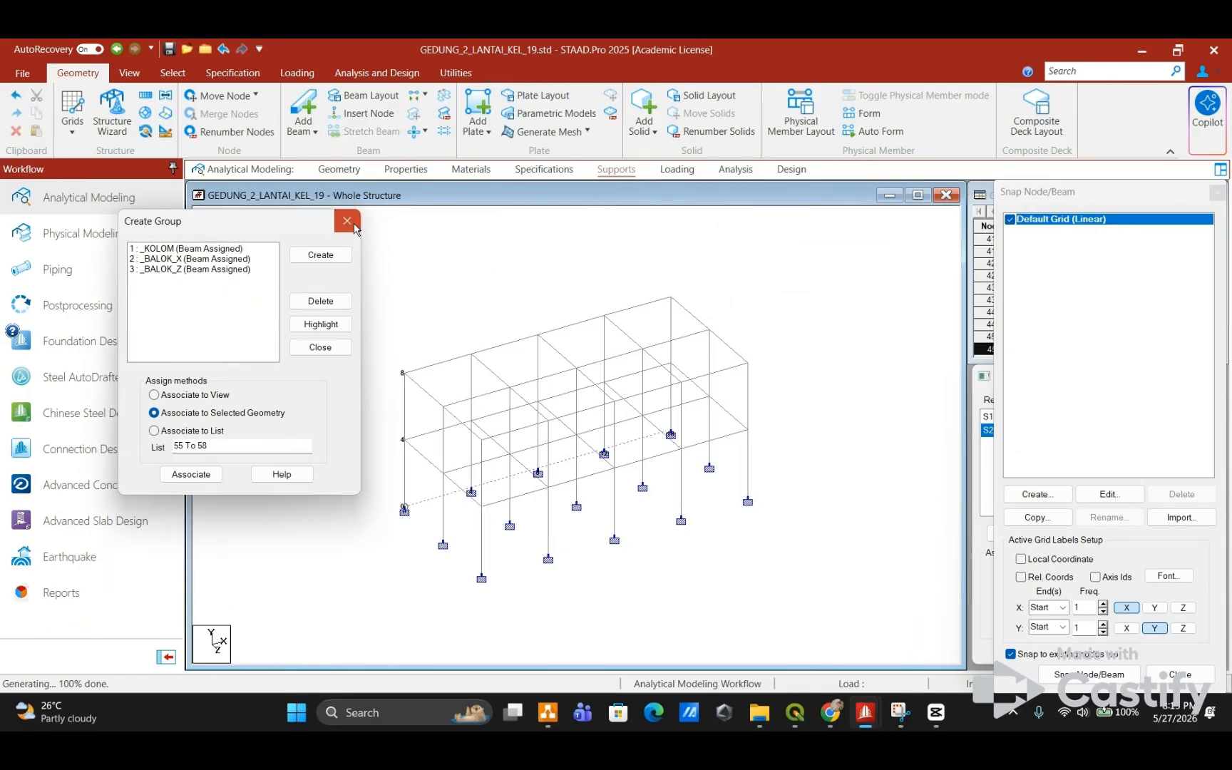
# Step: Inspect the whole frame with its repeated Z-direction beams in a 3D rendering
pyautogui.rightClick(872, 454)
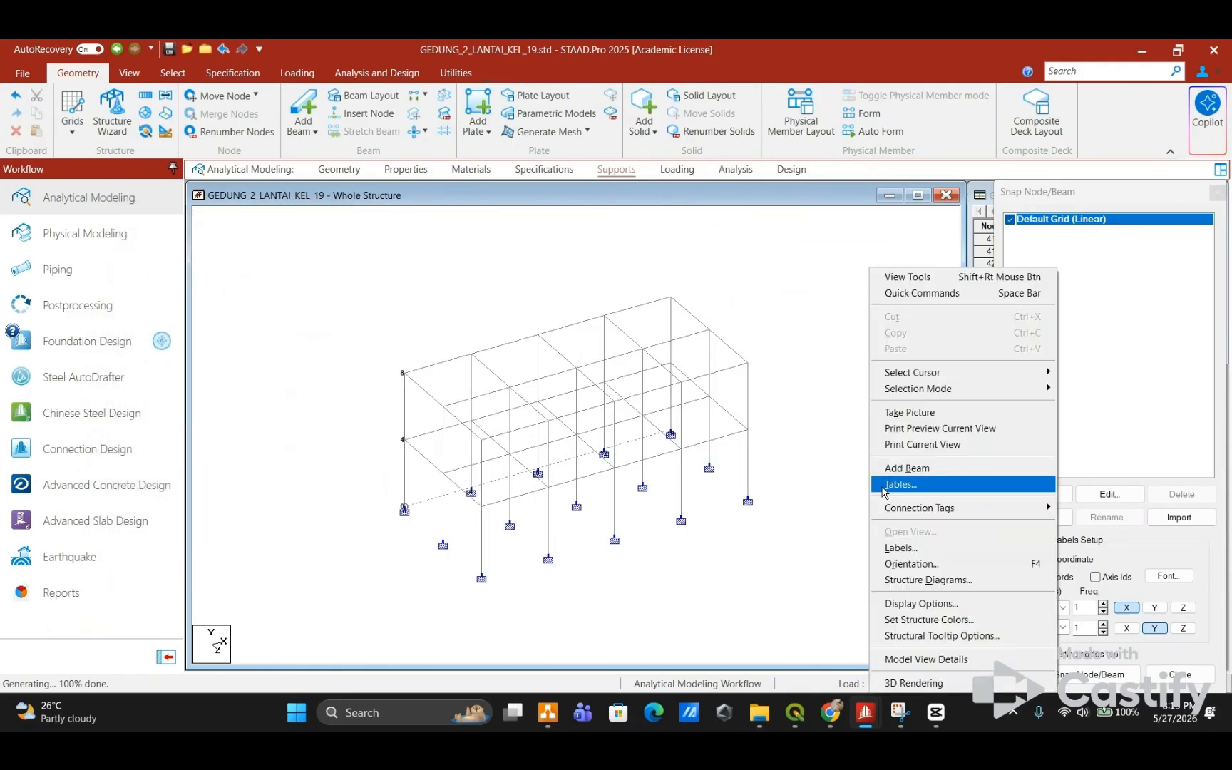
pyautogui.click(952, 677)
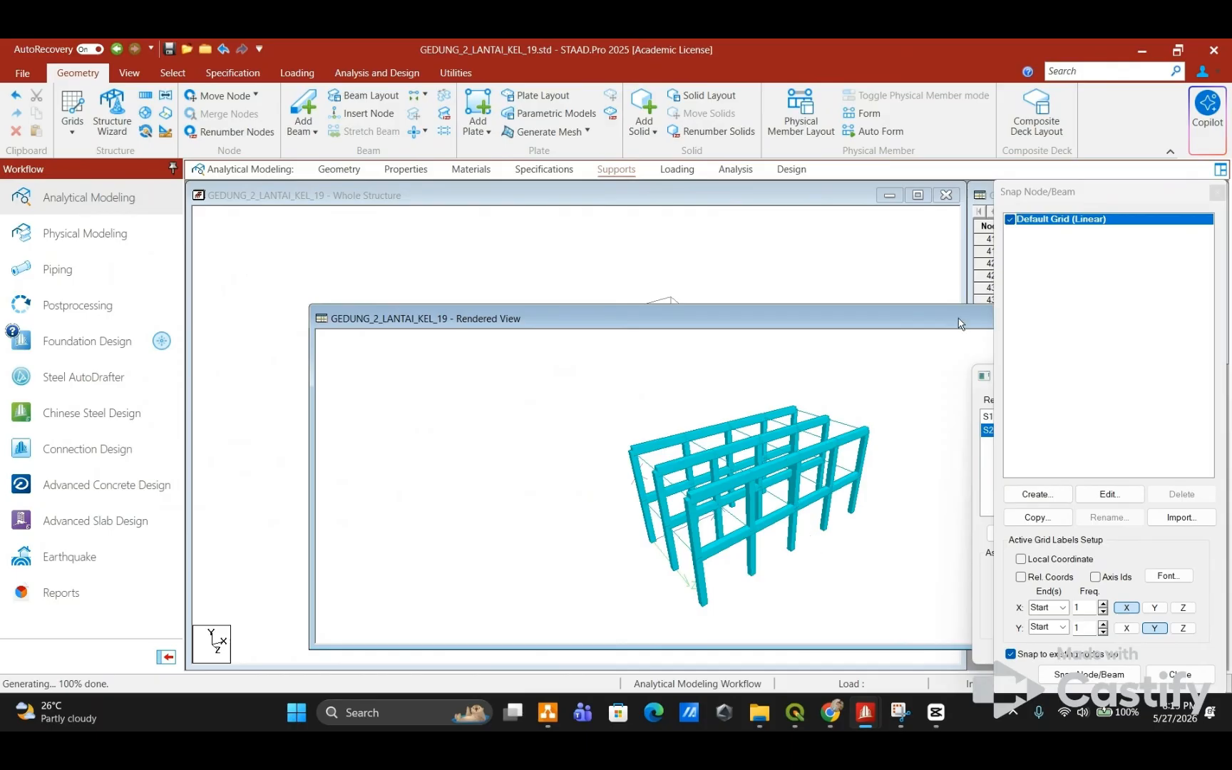
pyautogui.click(825, 283)
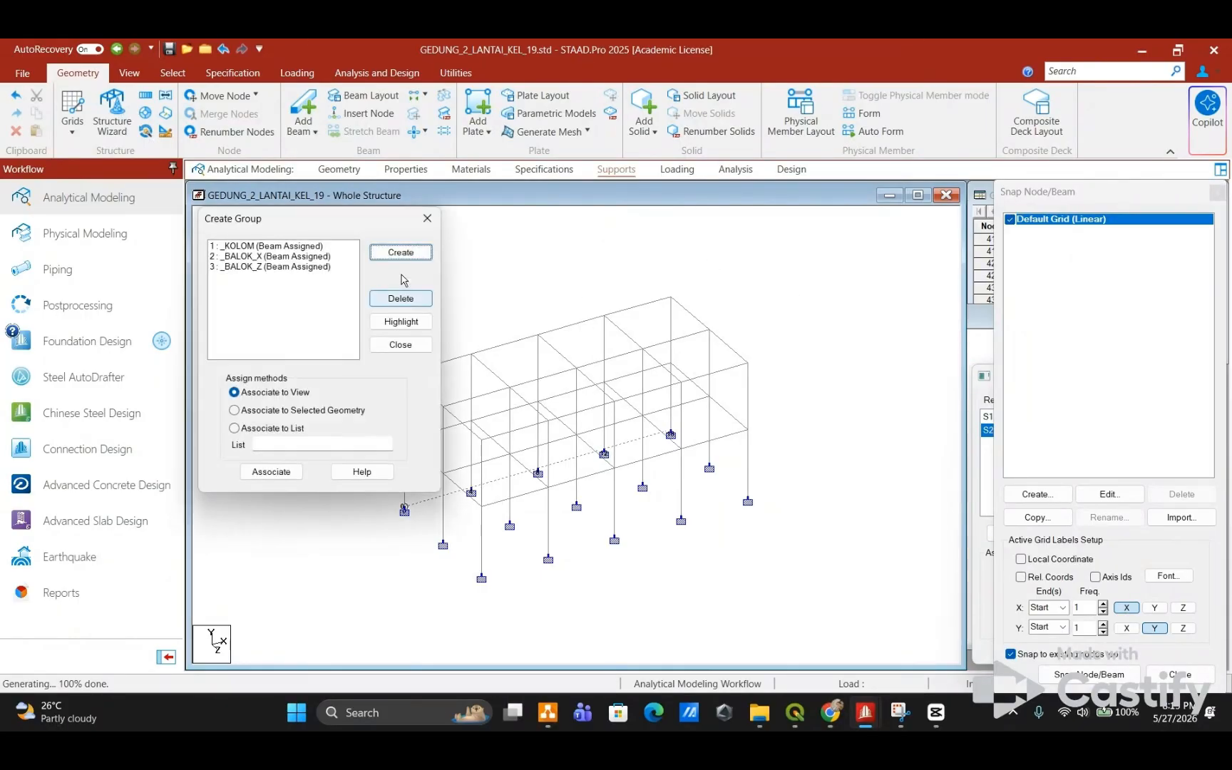
# Step: Try to assign the Rect 23.62x15.75 concrete section to the beams highlighted from the BALOK_Z group
pyautogui.click(335, 267)
pyautogui.click(393, 322)
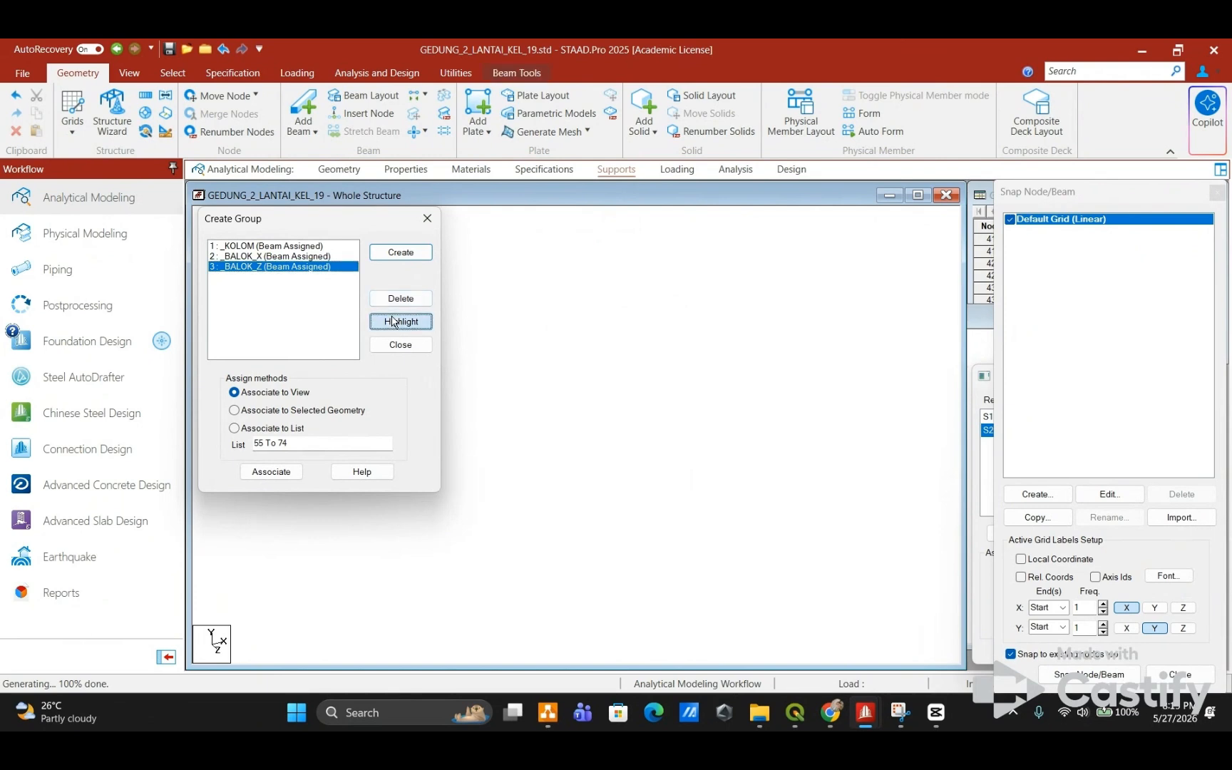
pyautogui.click(470, 169)
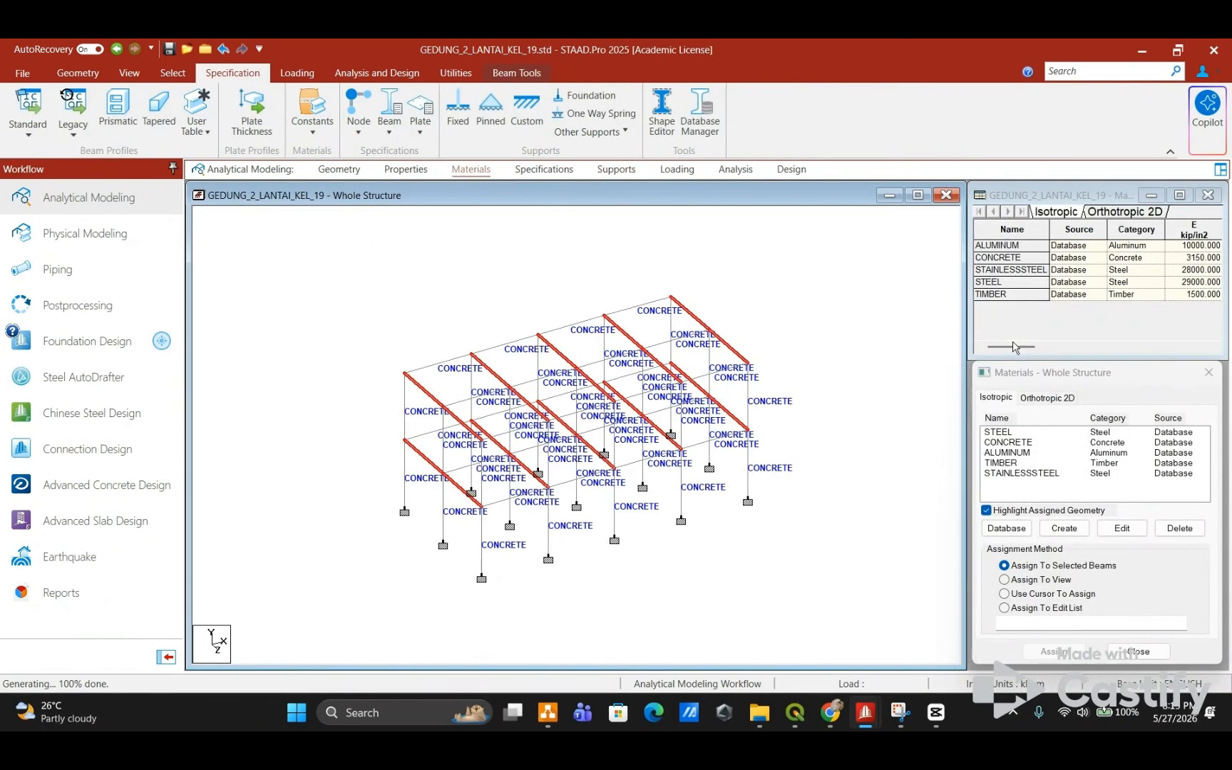
pyautogui.click(408, 171)
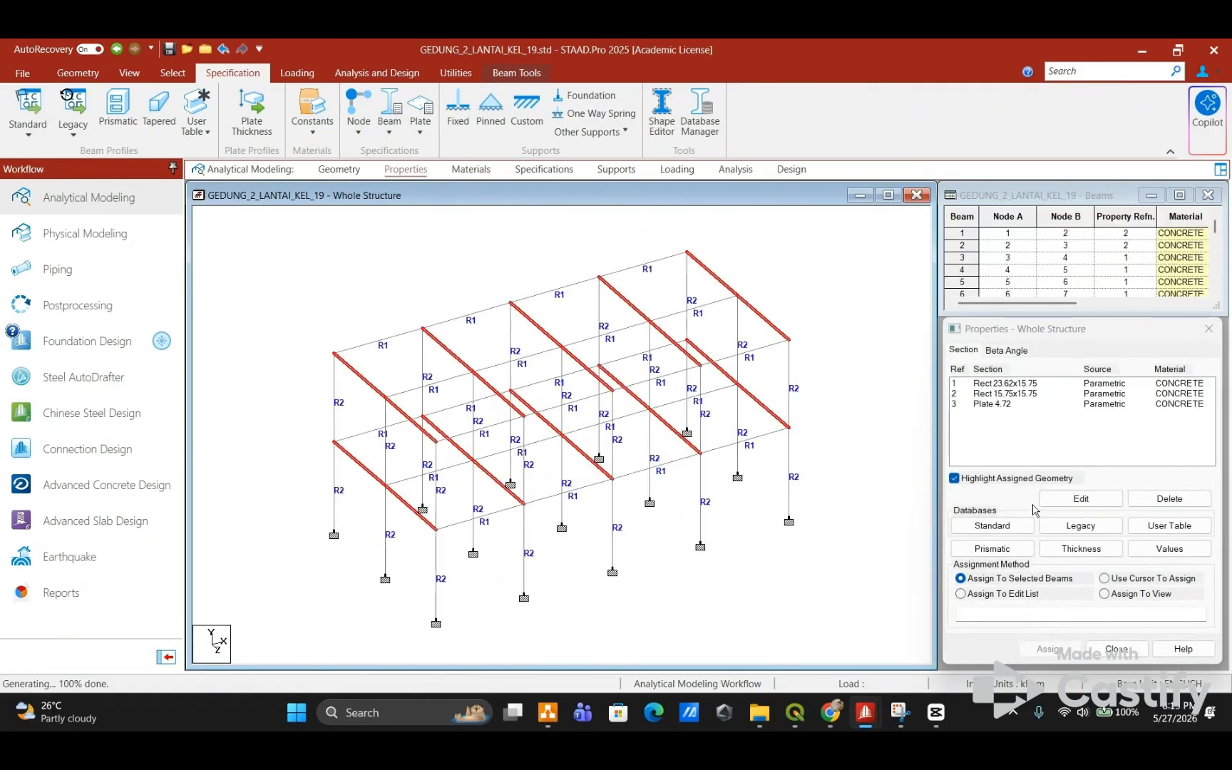
pyautogui.click(1008, 385)
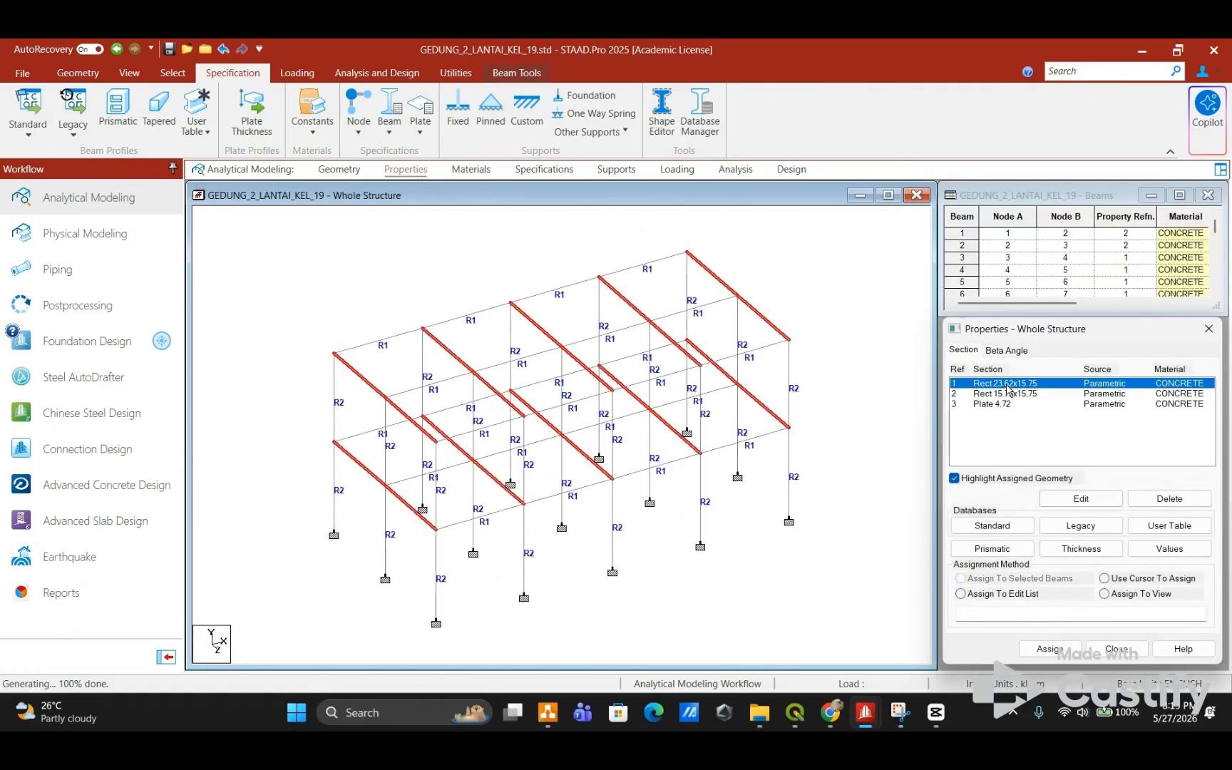
pyautogui.click(1051, 651)
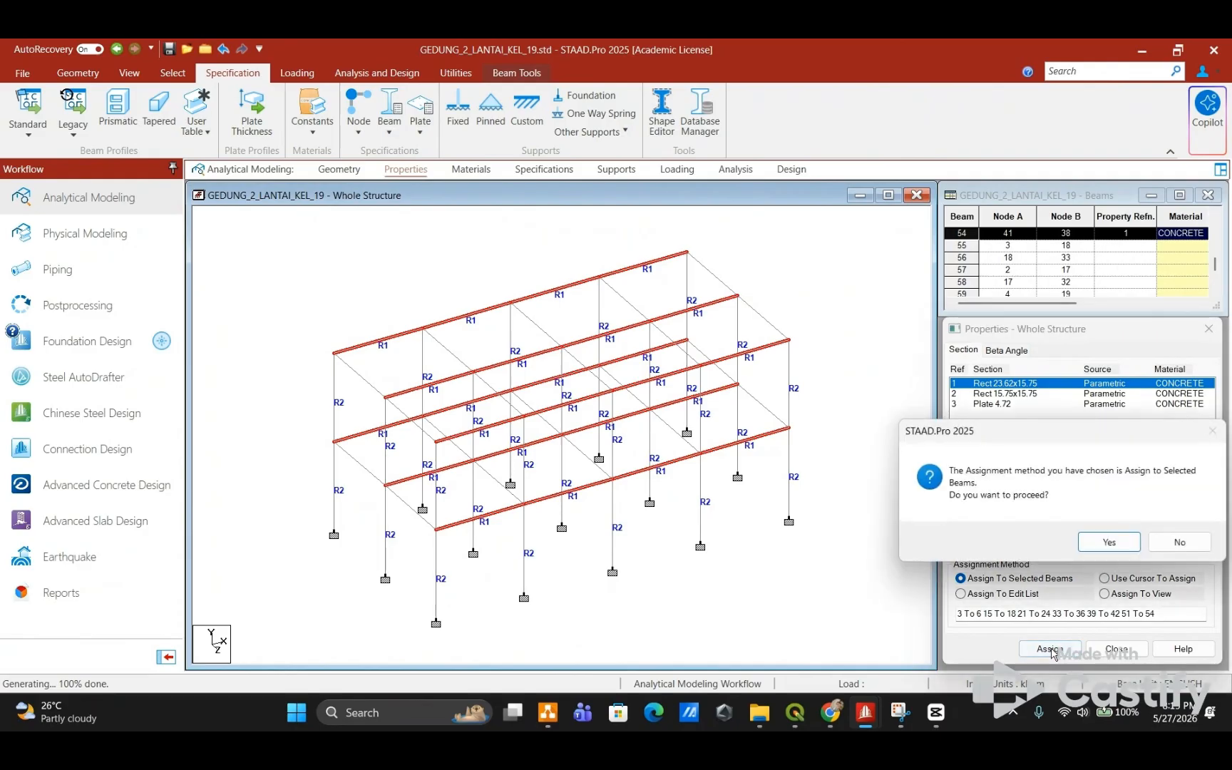
pyautogui.click(1119, 541)
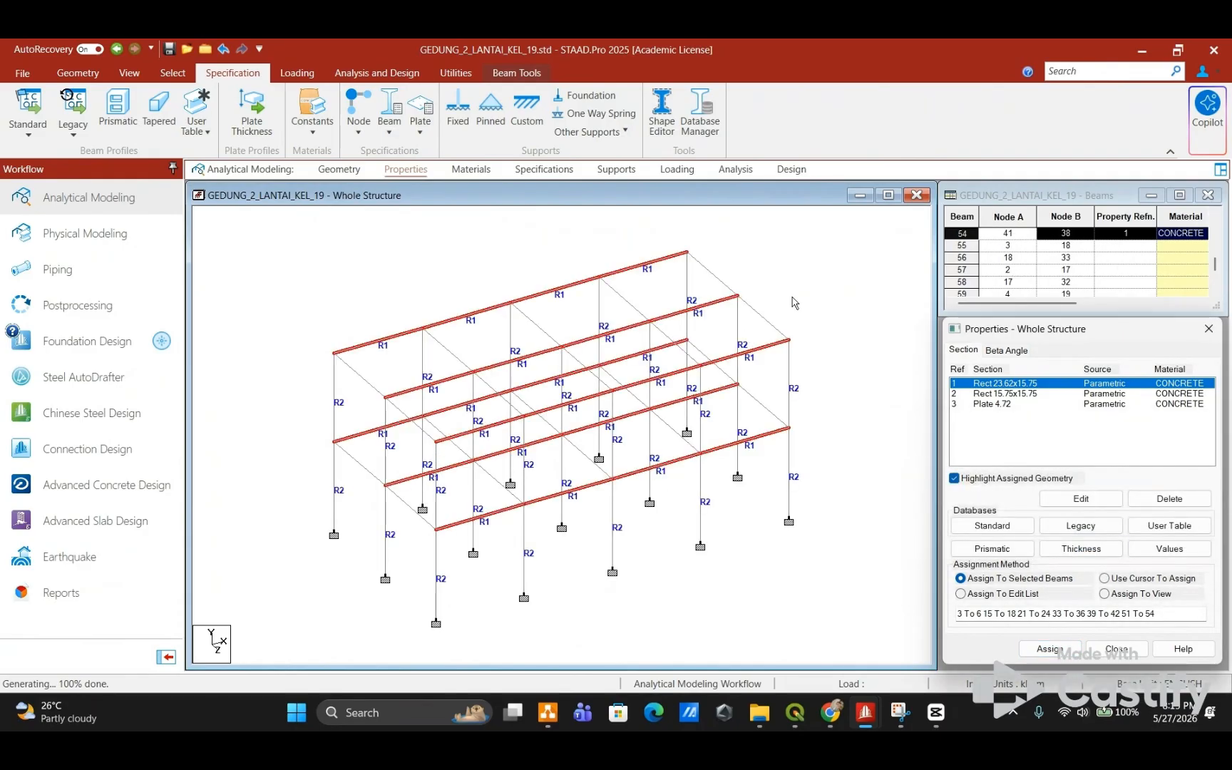
# Step: Clear the beam selection and check the member sections of the whole frame in a 3D rendering
pyautogui.click(794, 302)
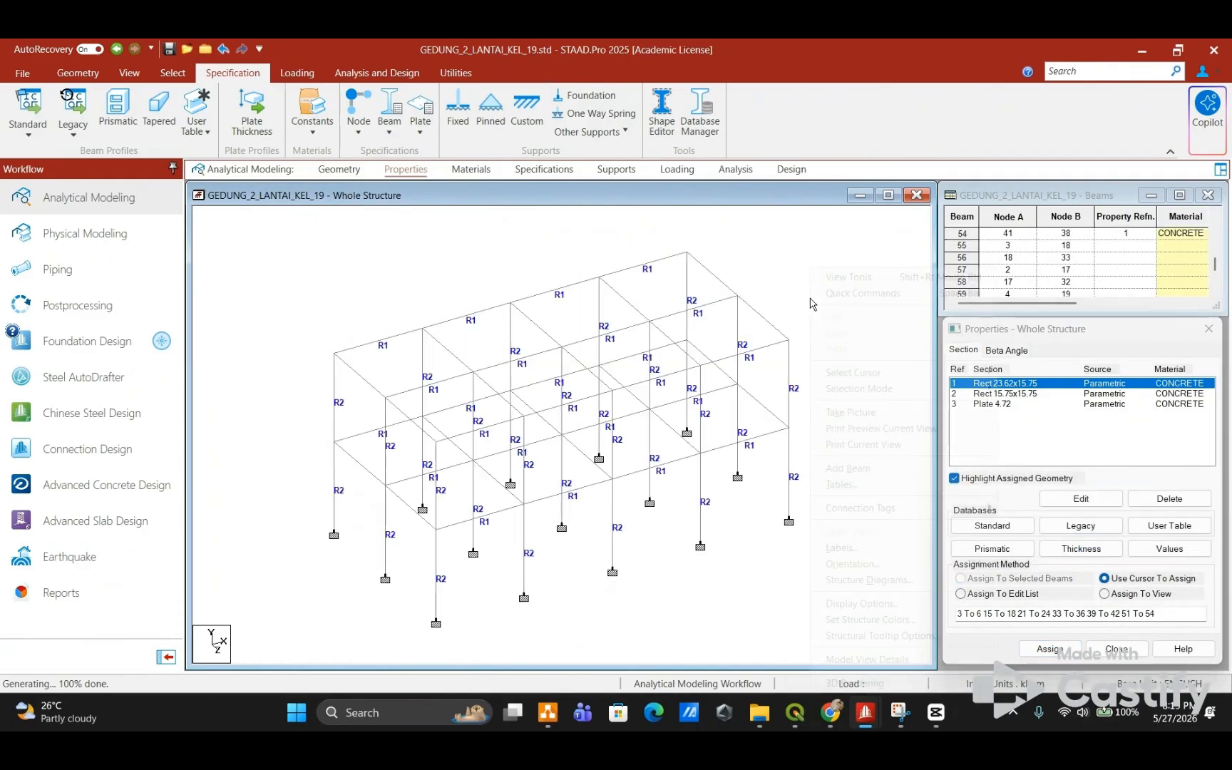
pyautogui.rightClick(811, 303)
pyautogui.click(841, 686)
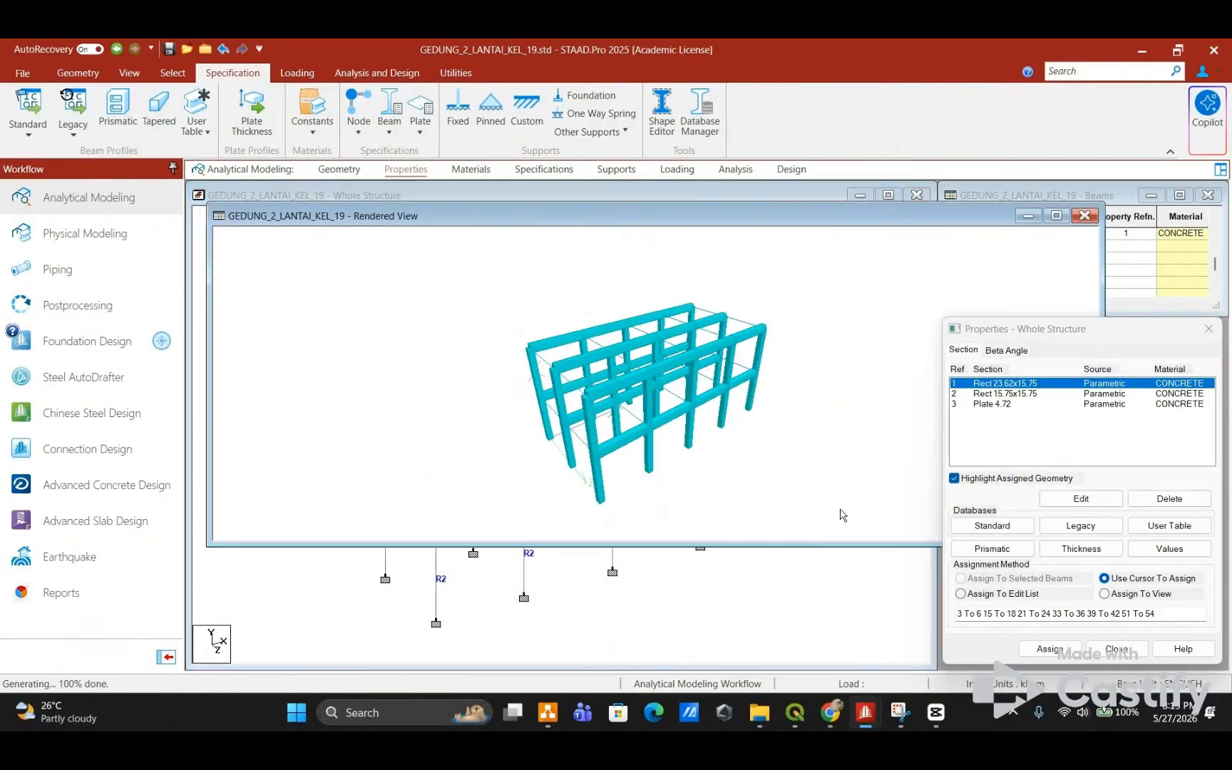
pyautogui.click(1084, 215)
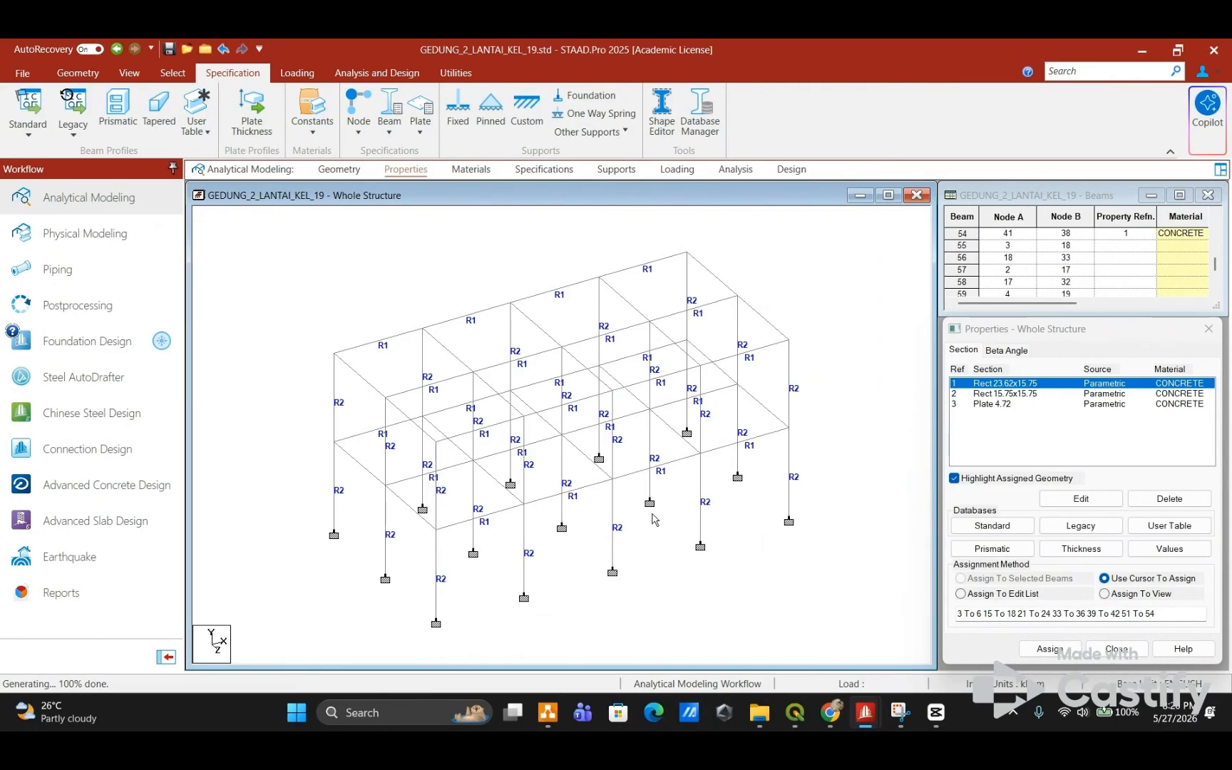
# Step: With the Rect 23.62x15.75 section chosen, highlight the BALOK_Z group and assign the section to its selected beams
pyautogui.click(264, 267)
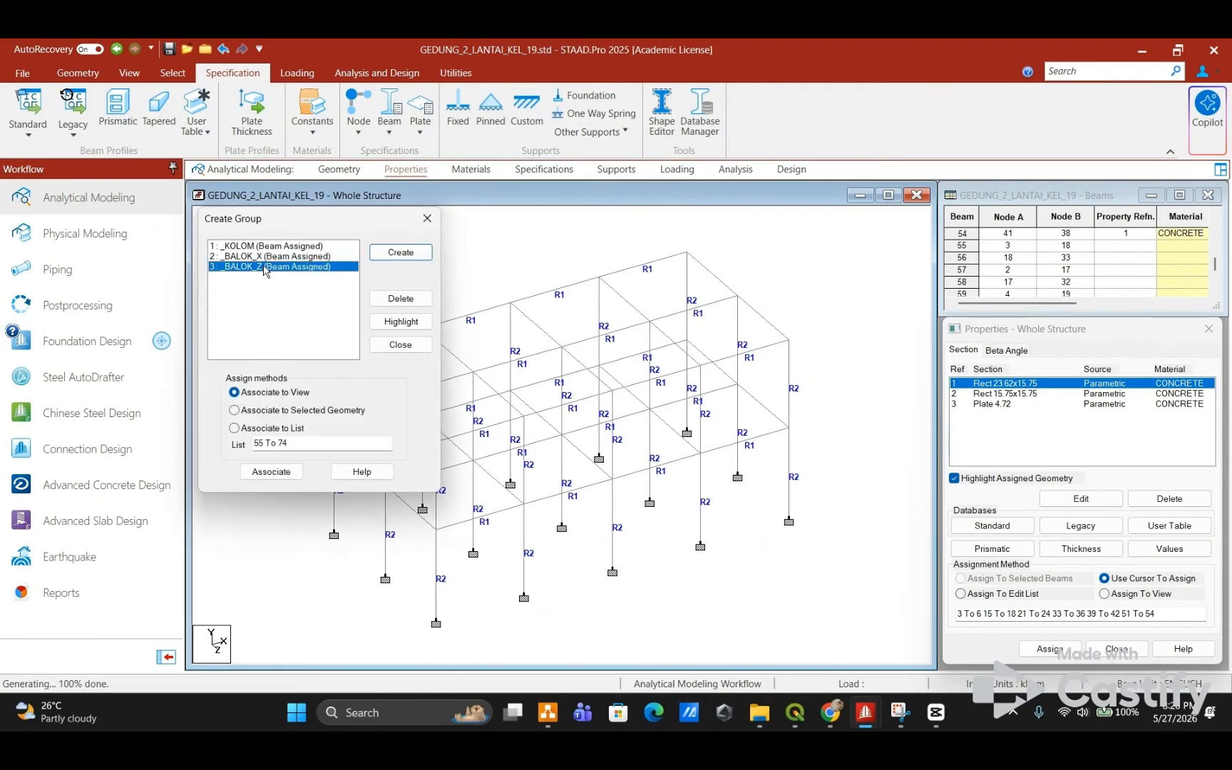
pyautogui.click(1003, 385)
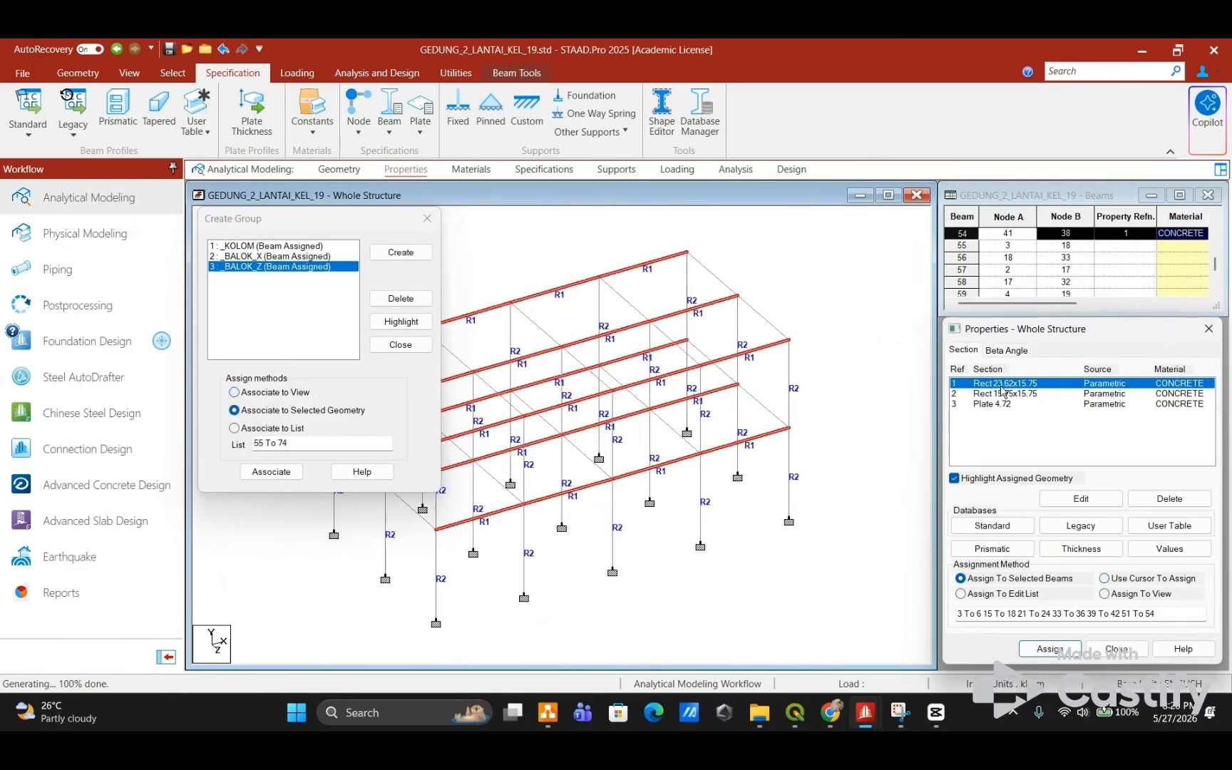
pyautogui.click(297, 271)
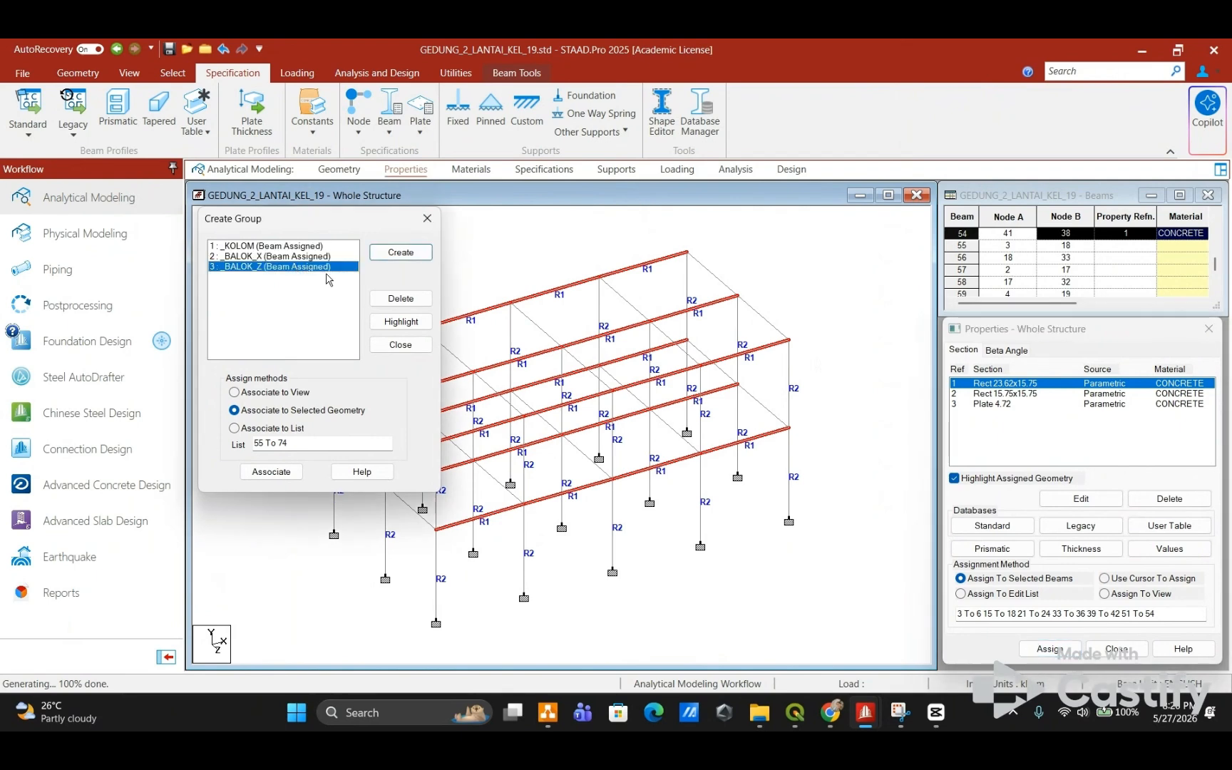
pyautogui.click(399, 321)
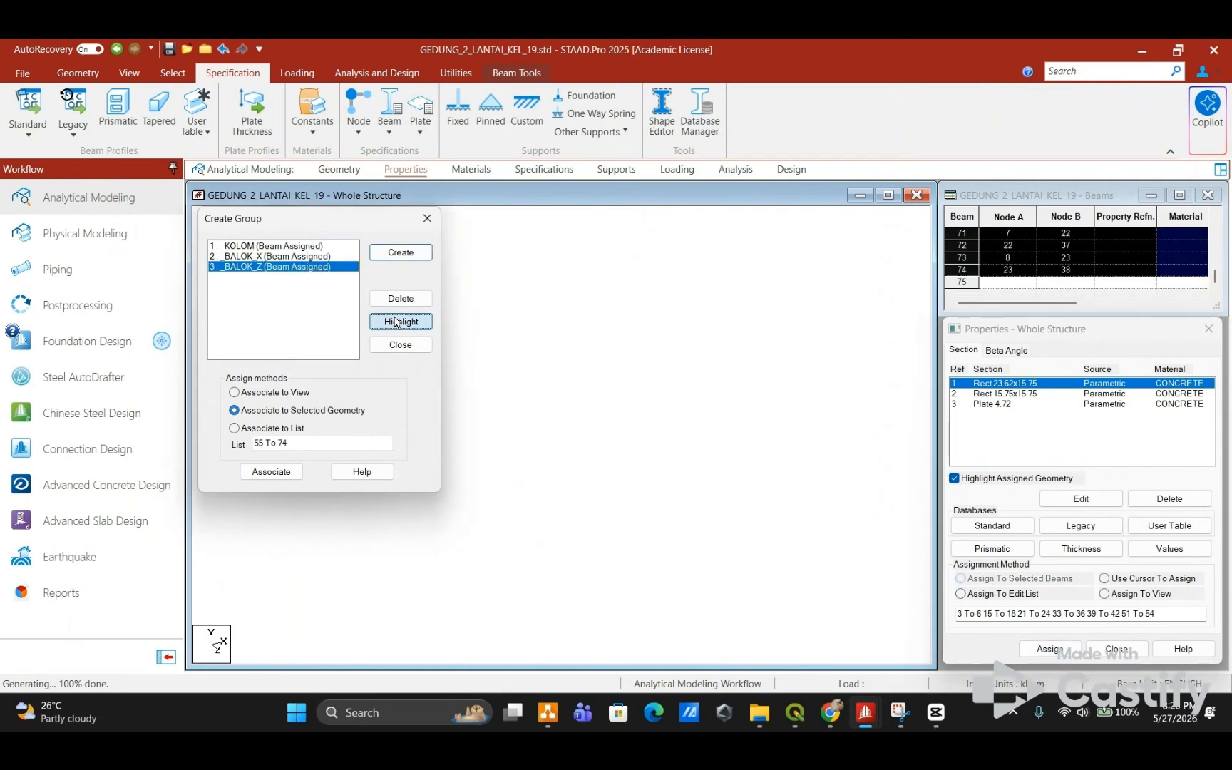
pyautogui.click(1048, 647)
pyautogui.click(1107, 538)
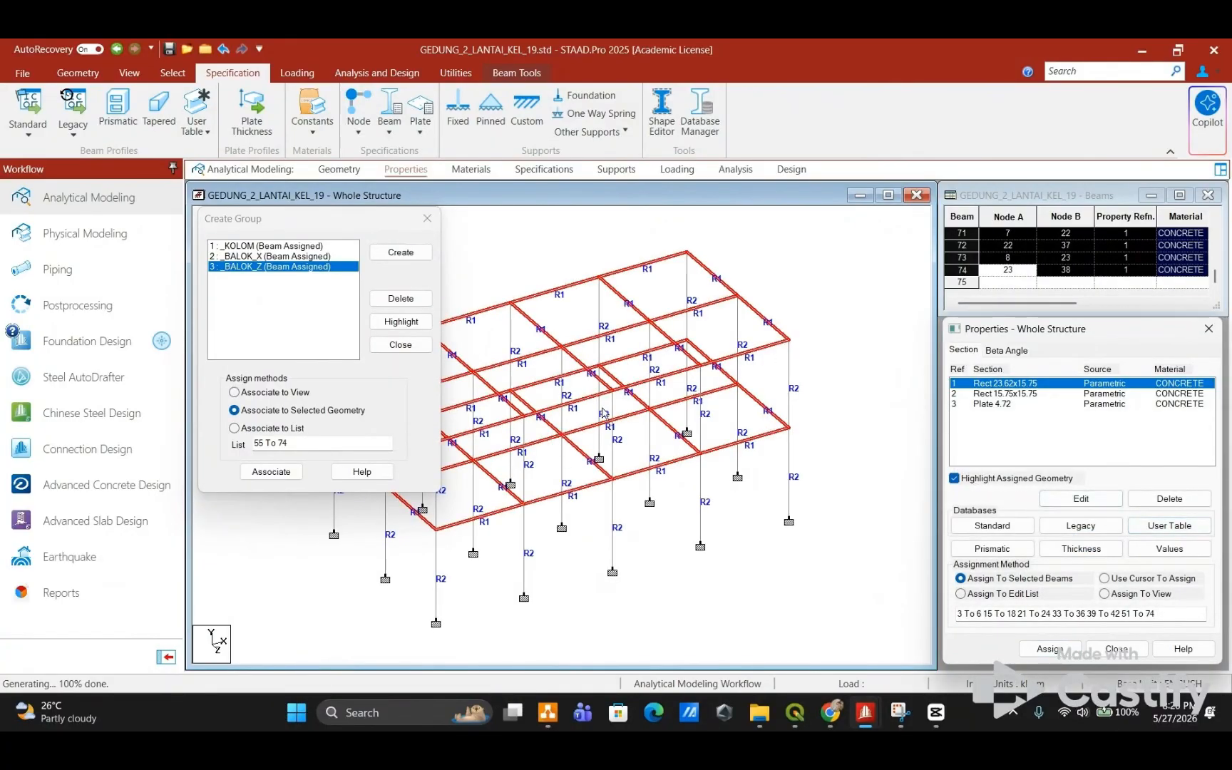
pyautogui.click(426, 218)
# Step: Examine the selected X- and Z-direction beams in a 3D rendering, then clear the selection
pyautogui.rightClick(498, 321)
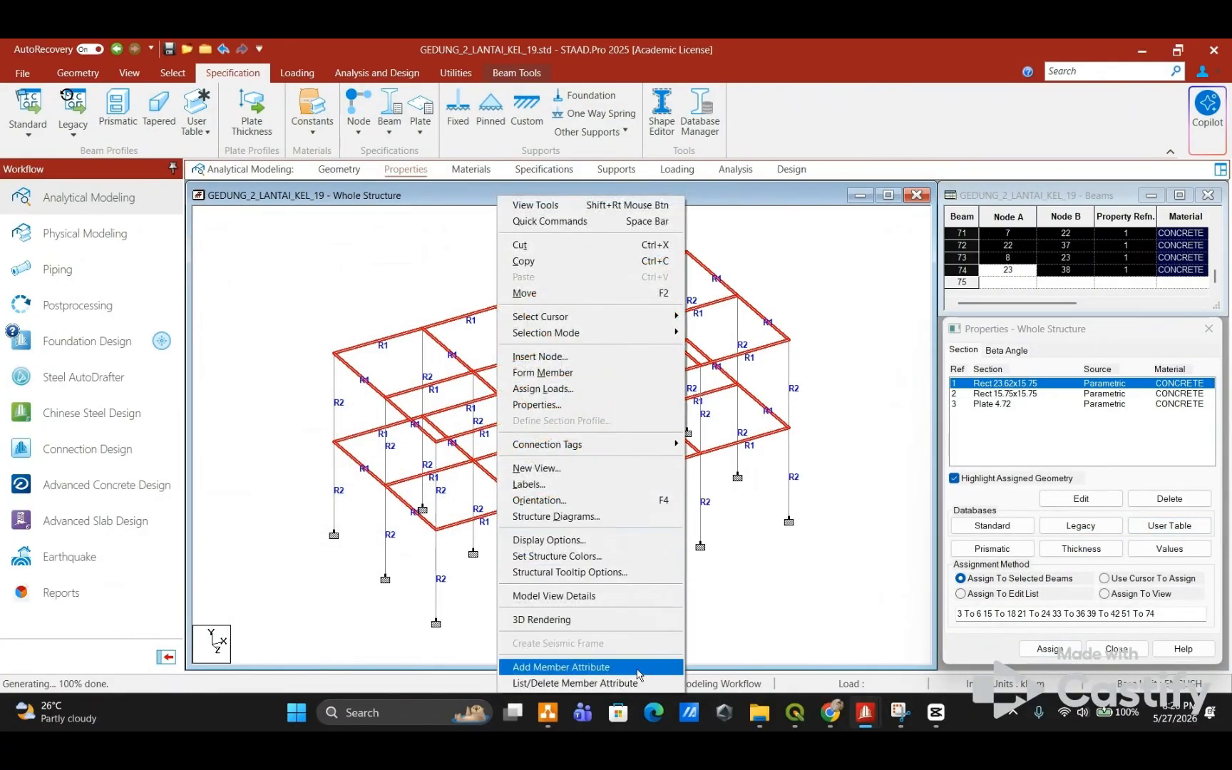
pyautogui.click(601, 619)
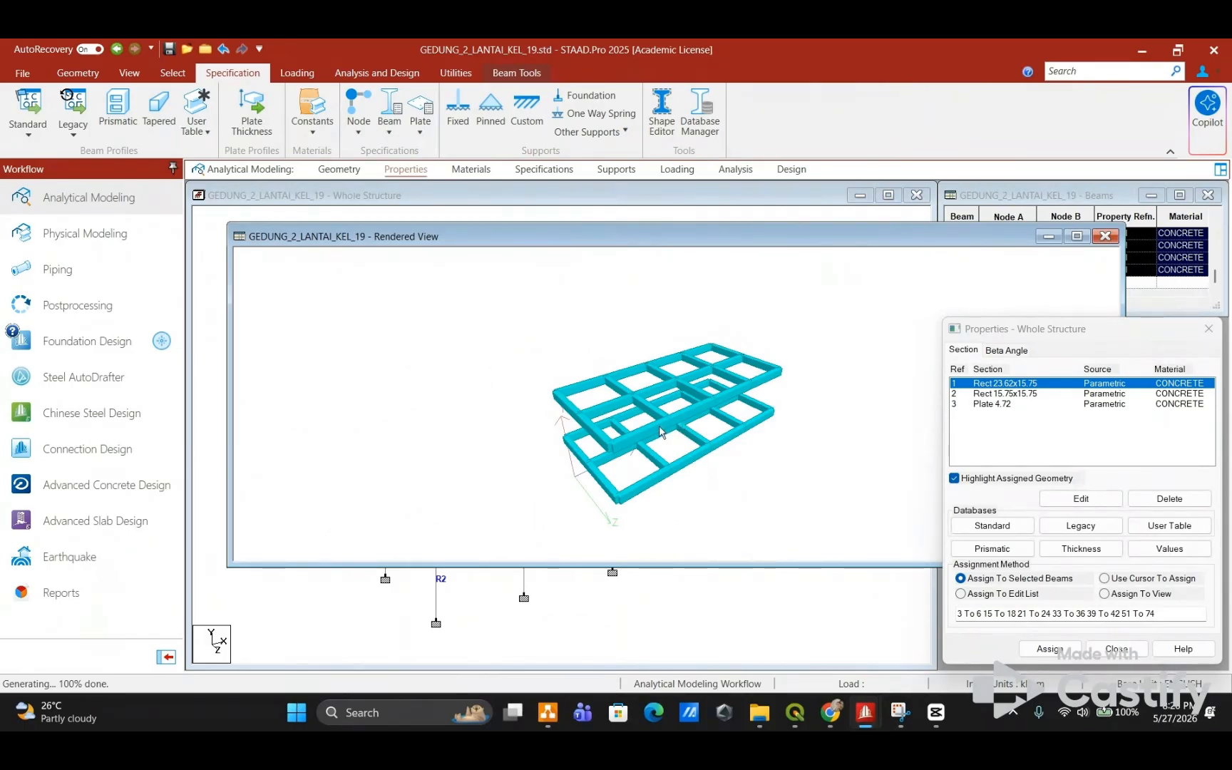
pyautogui.click(1105, 236)
pyautogui.click(784, 307)
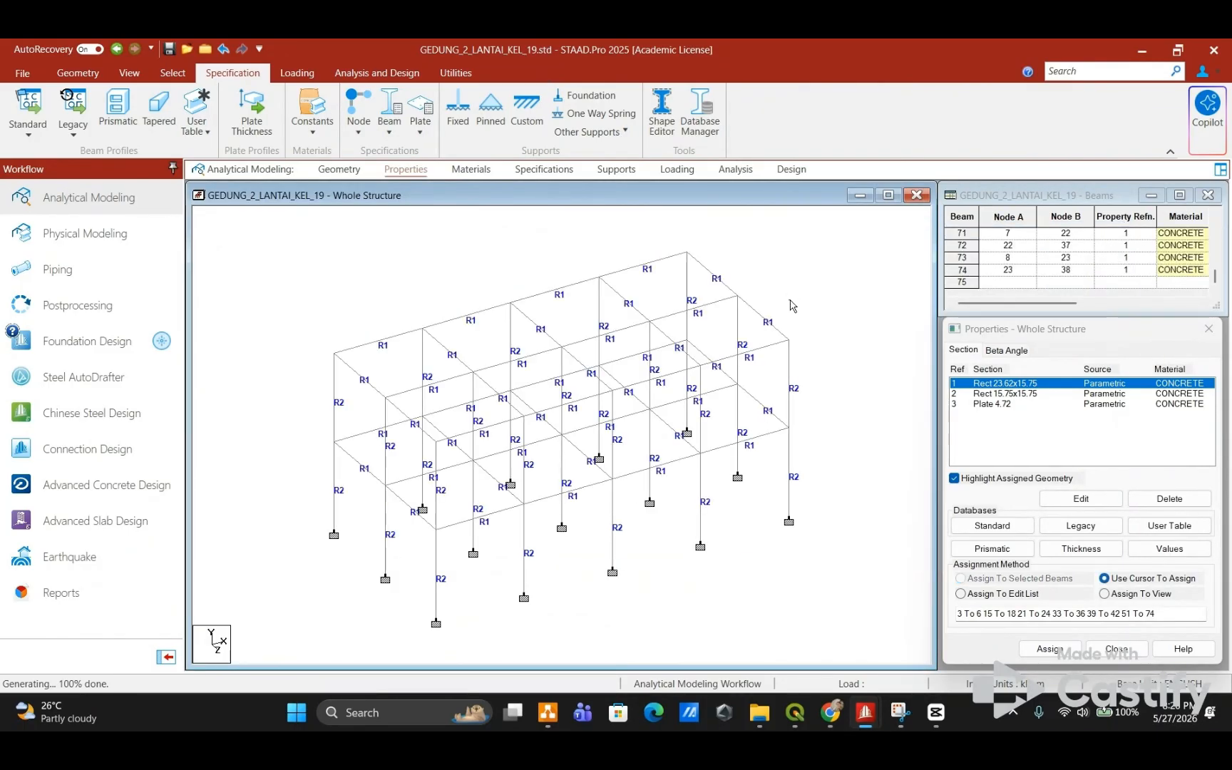
# Step: Select all first-floor beams at the 4 m level from the front view and display only them in the isometric view
pyautogui.click(339, 169)
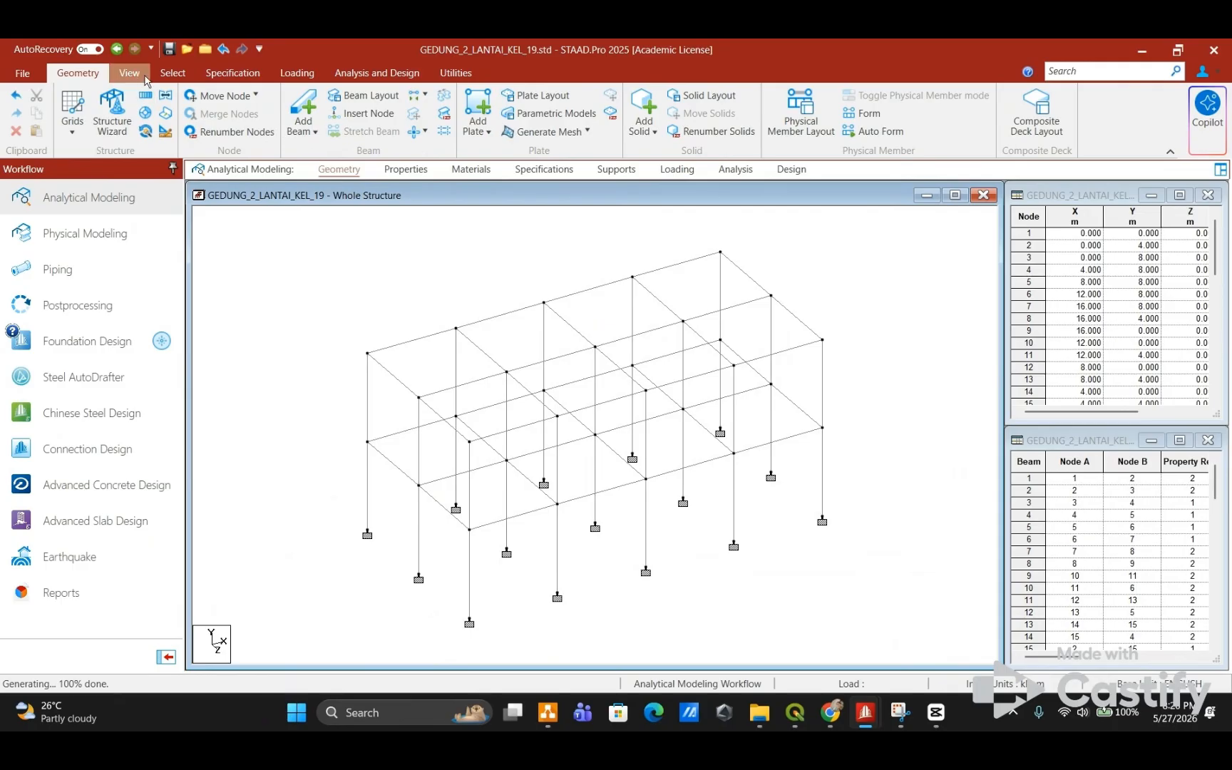
pyautogui.click(129, 73)
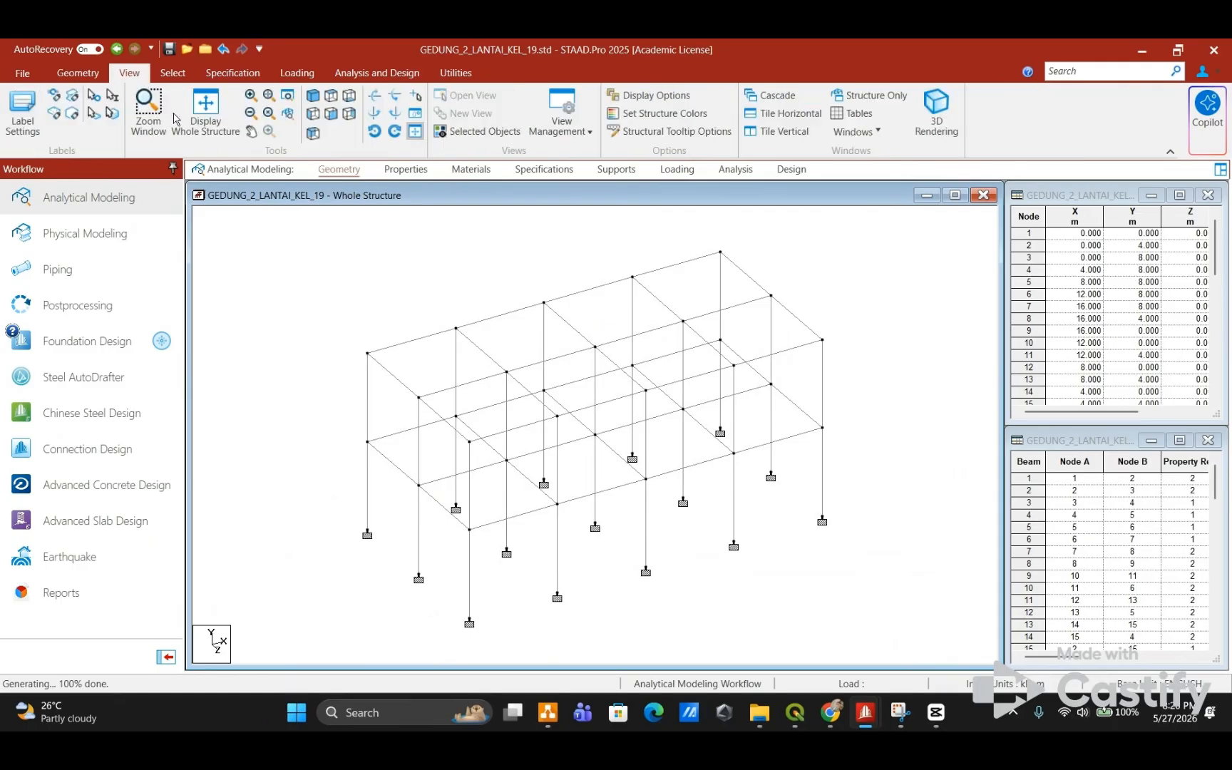
pyautogui.click(331, 114)
pyautogui.moveTo(215, 376); pyautogui.dragTo(954, 484)
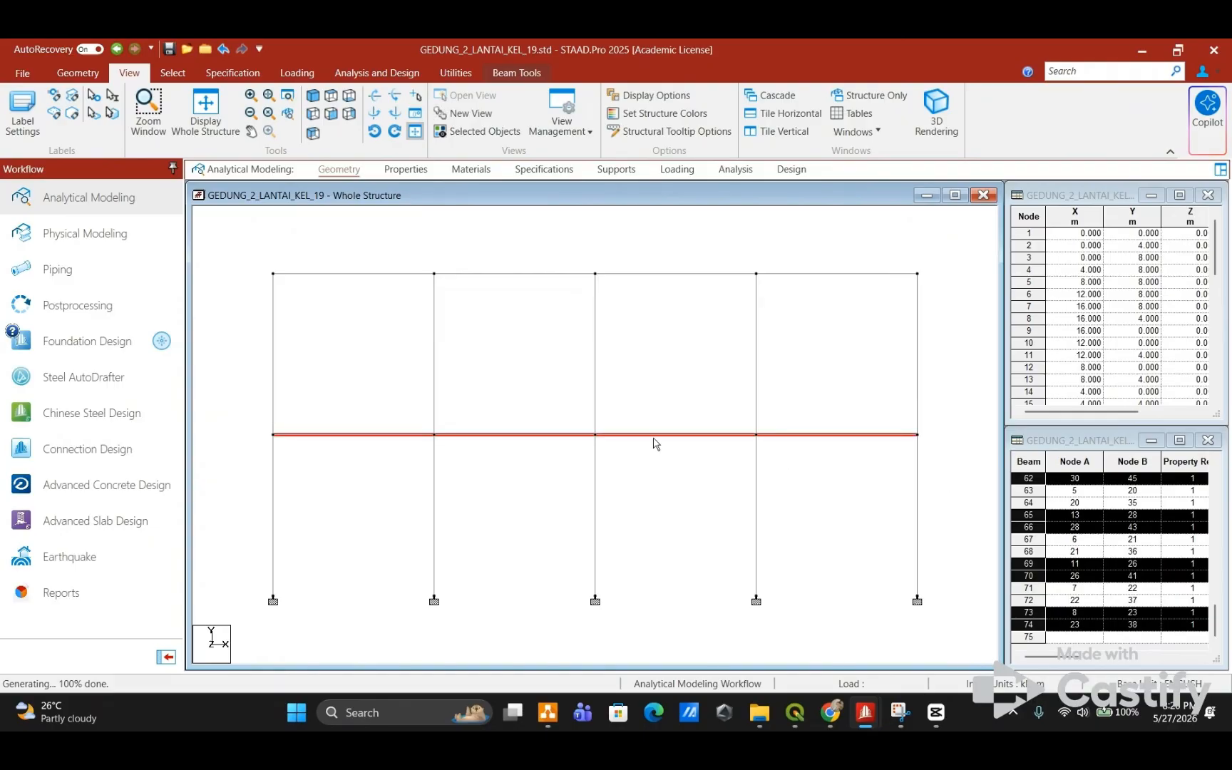
pyautogui.click(331, 97)
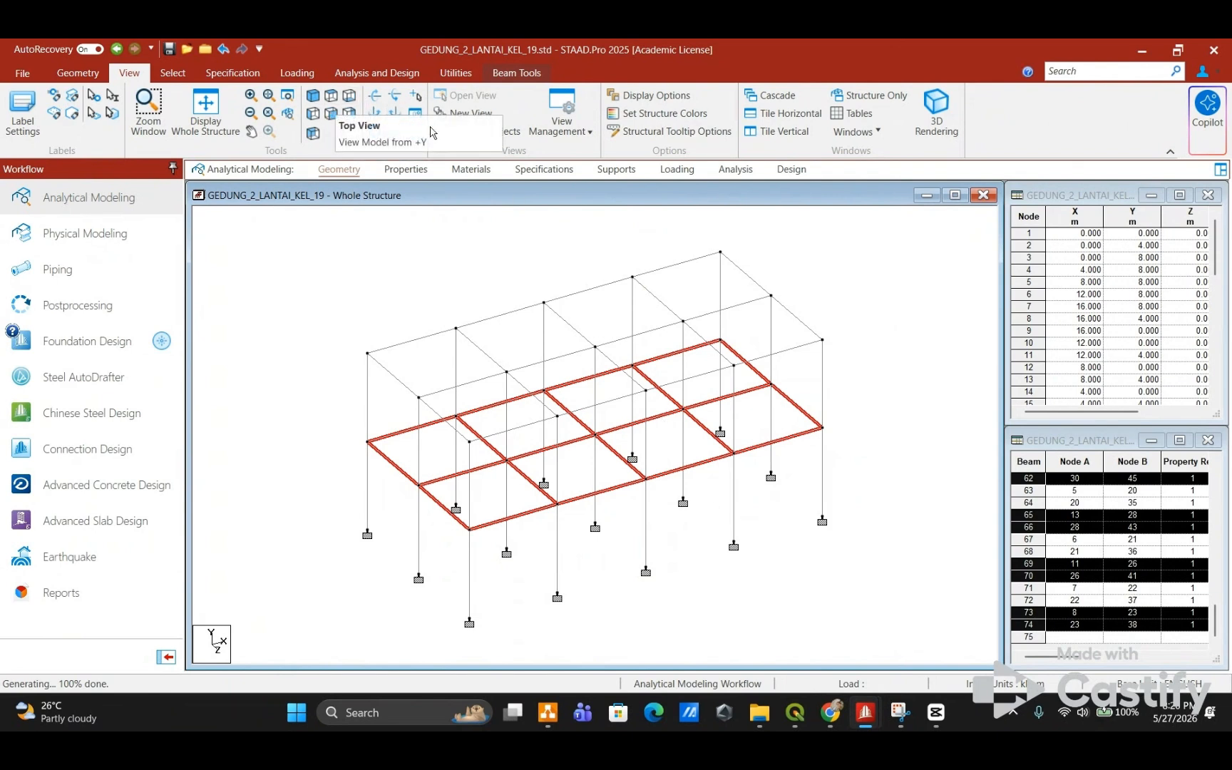
pyautogui.click(481, 131)
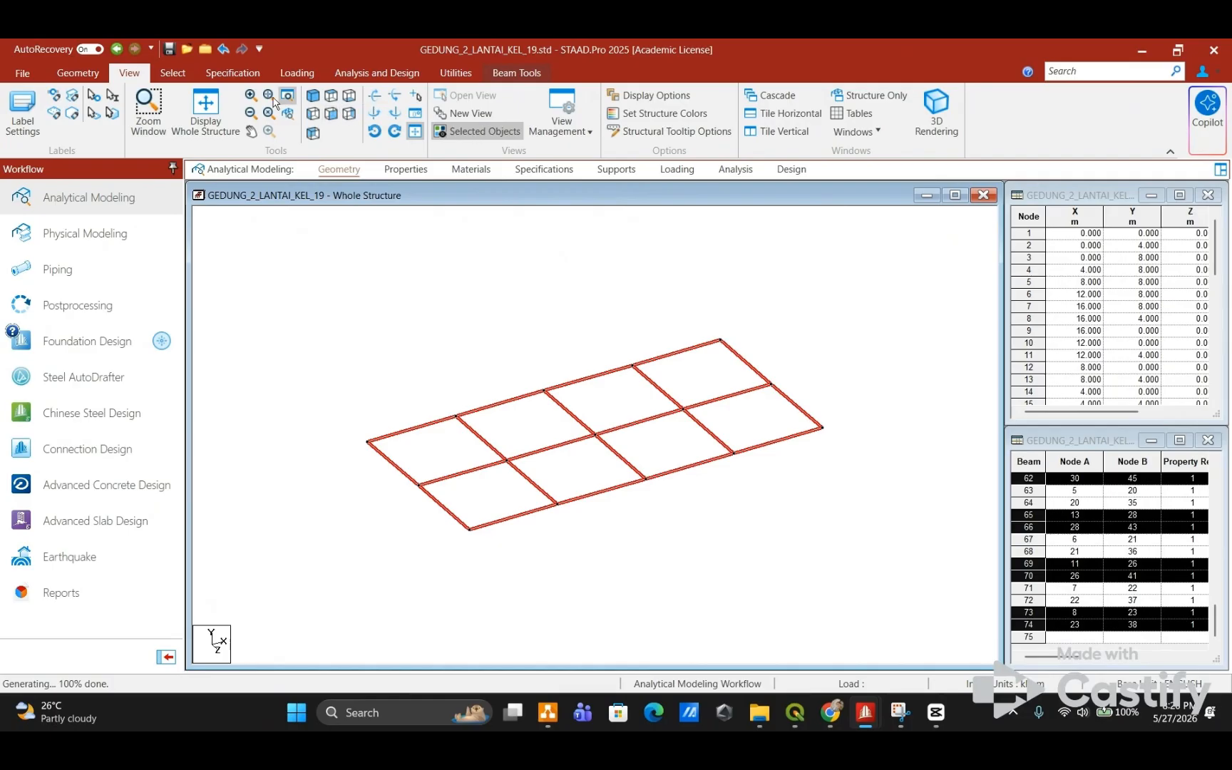
# Step: Fill the bays between the selected first-floor beams with infill plates and clear the selection
pyautogui.click(78, 73)
pyautogui.click(489, 133)
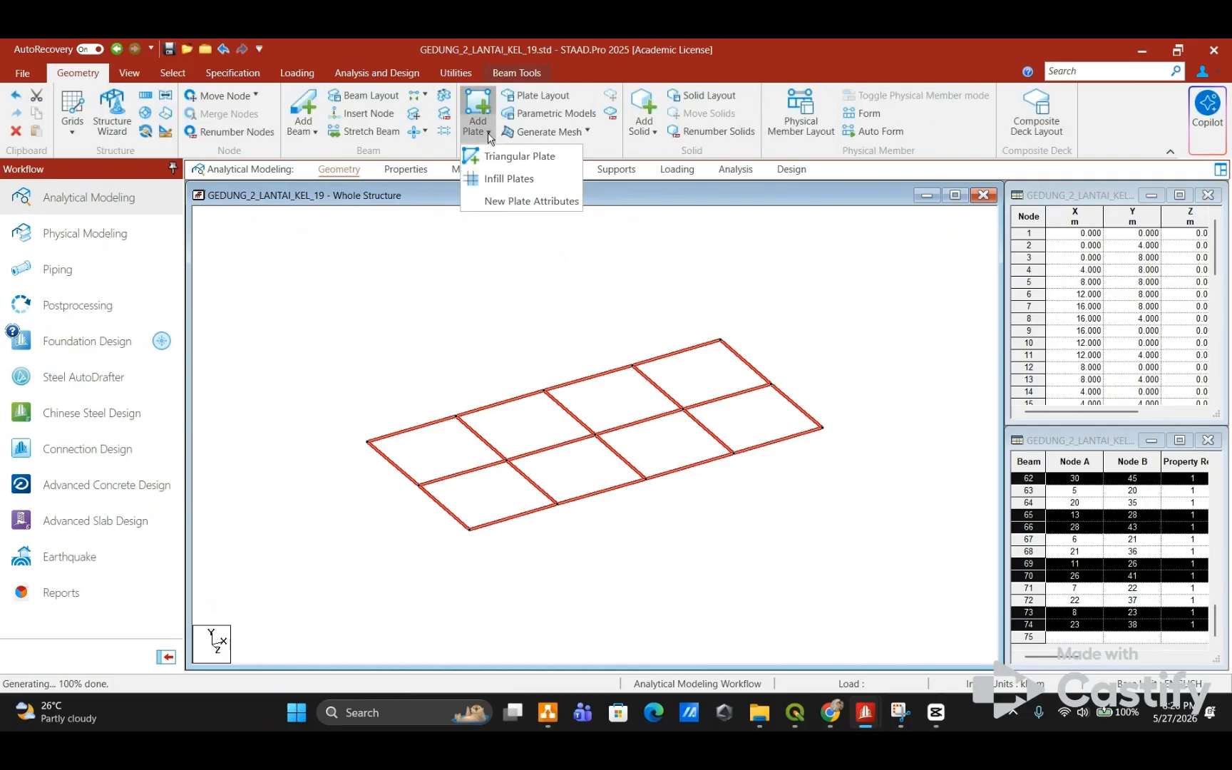
pyautogui.click(519, 180)
pyautogui.click(674, 417)
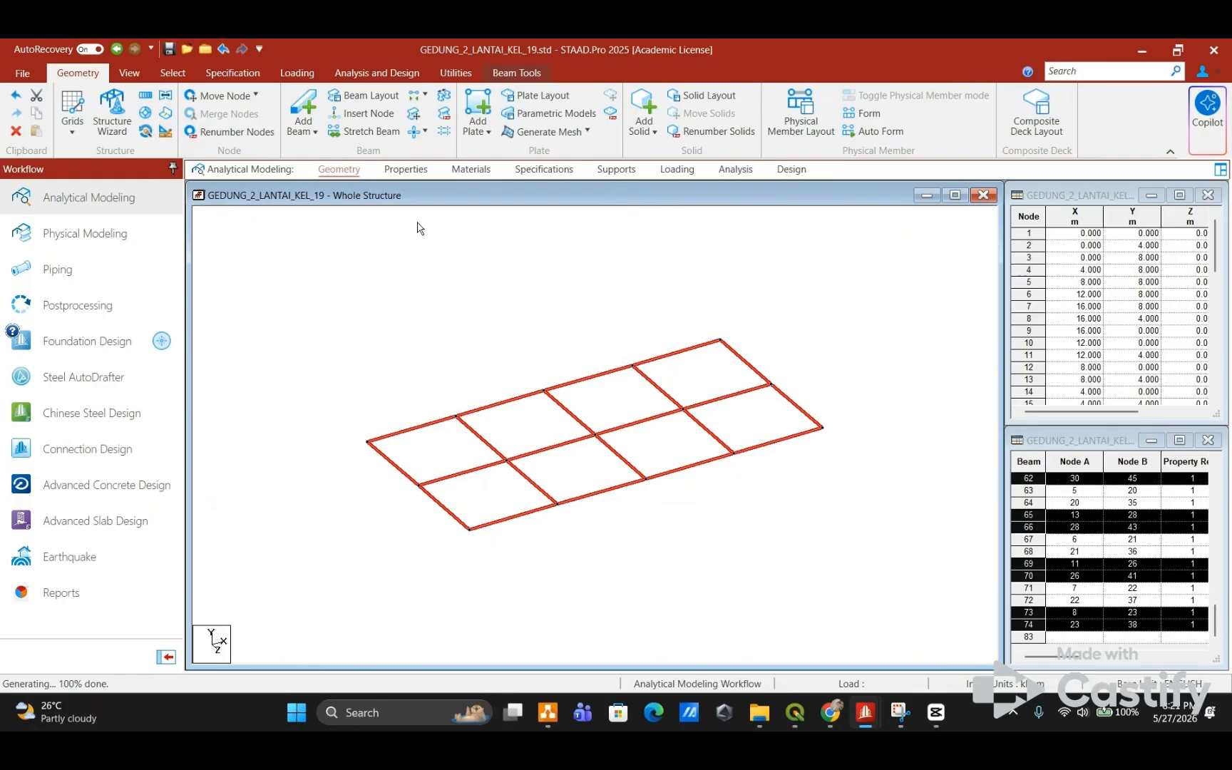
pyautogui.click(534, 420)
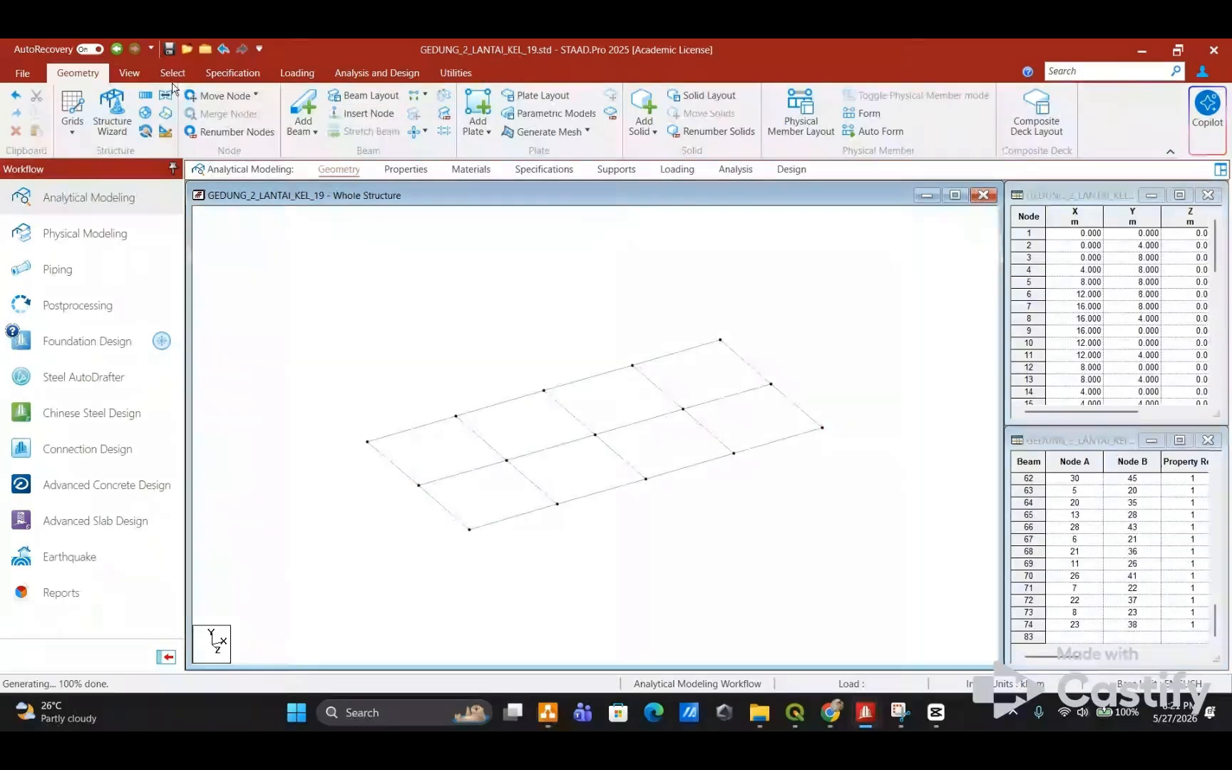
# Step: Display the whole structure again and inspect the first-floor plates in a 3D rendering
pyautogui.click(129, 73)
pyautogui.click(485, 131)
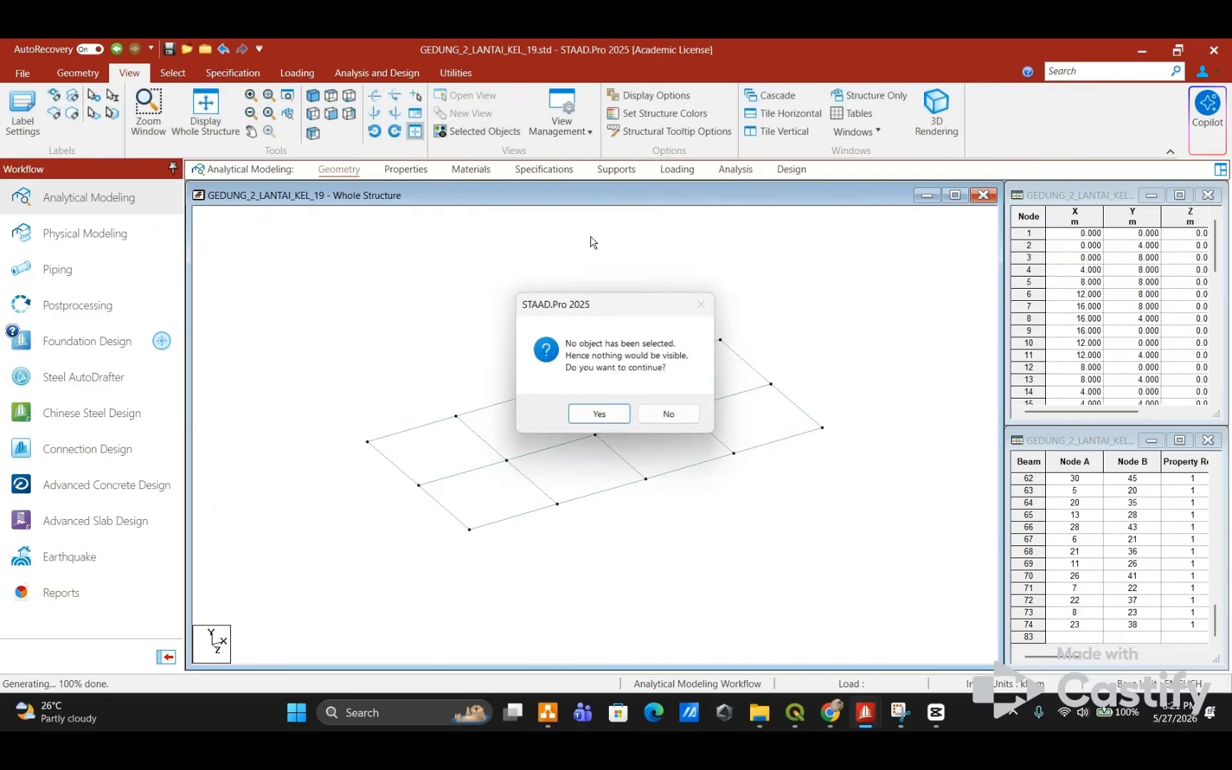
pyautogui.click(670, 417)
pyautogui.rightClick(412, 263)
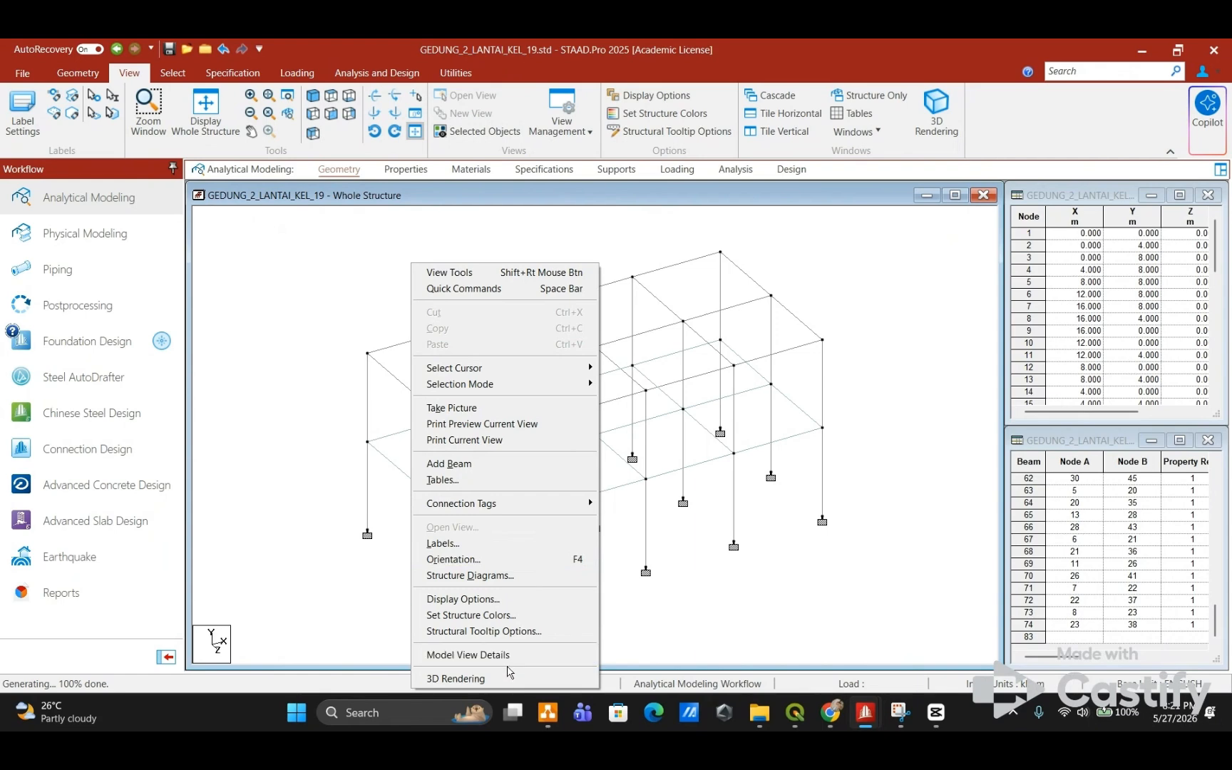
pyautogui.click(514, 678)
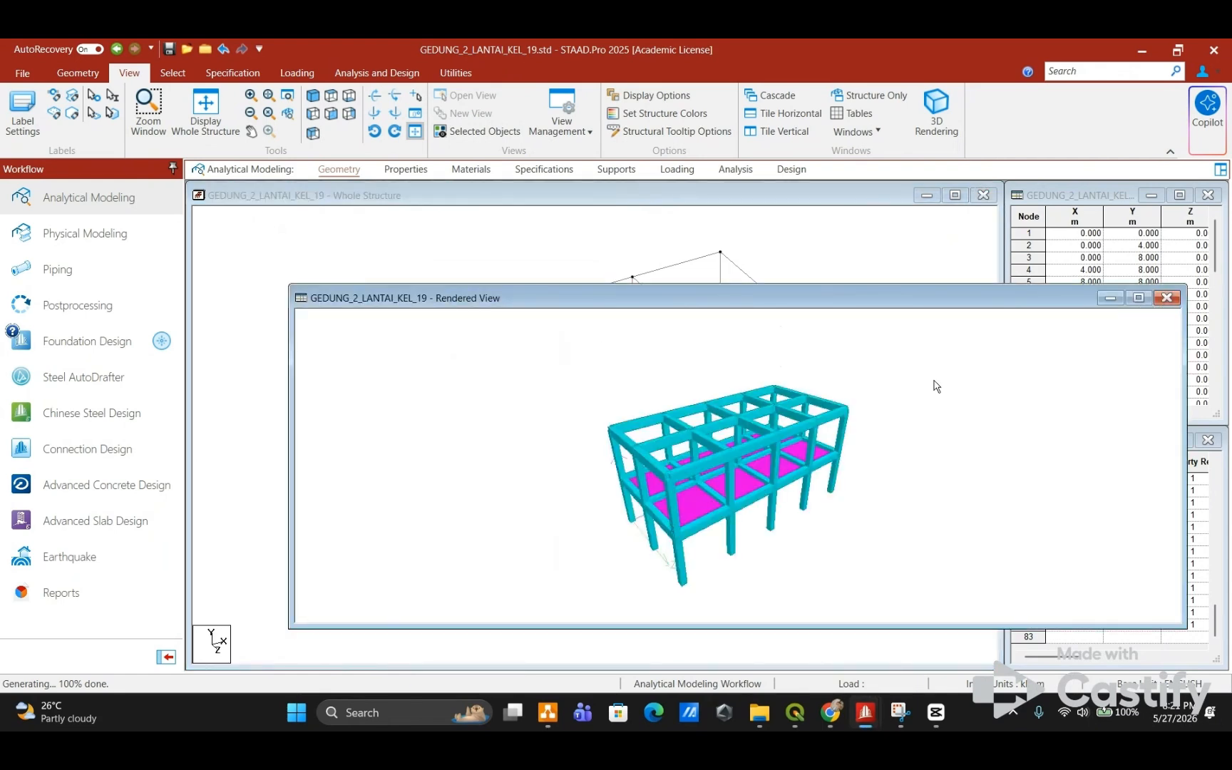
pyautogui.click(1166, 298)
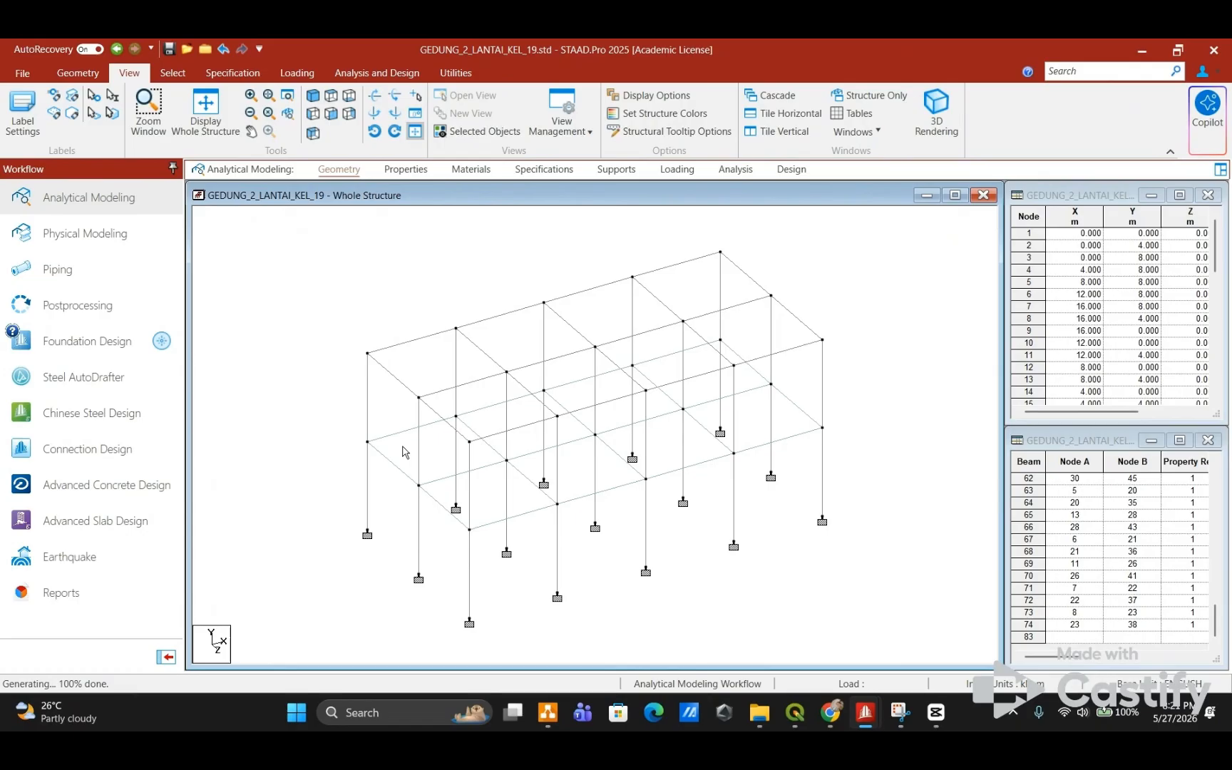
# Step: Select all eight infill plates on the first floor at the 4 m level
pyautogui.click(172, 73)
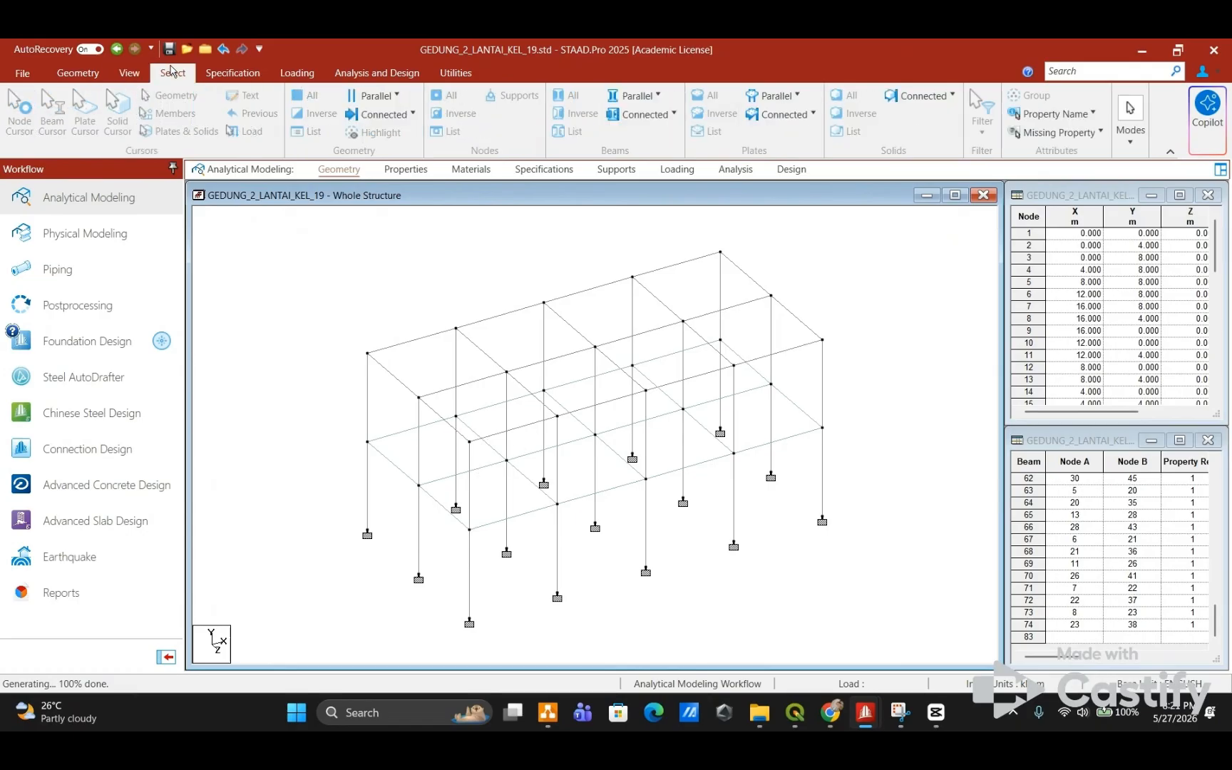
pyautogui.click(82, 110)
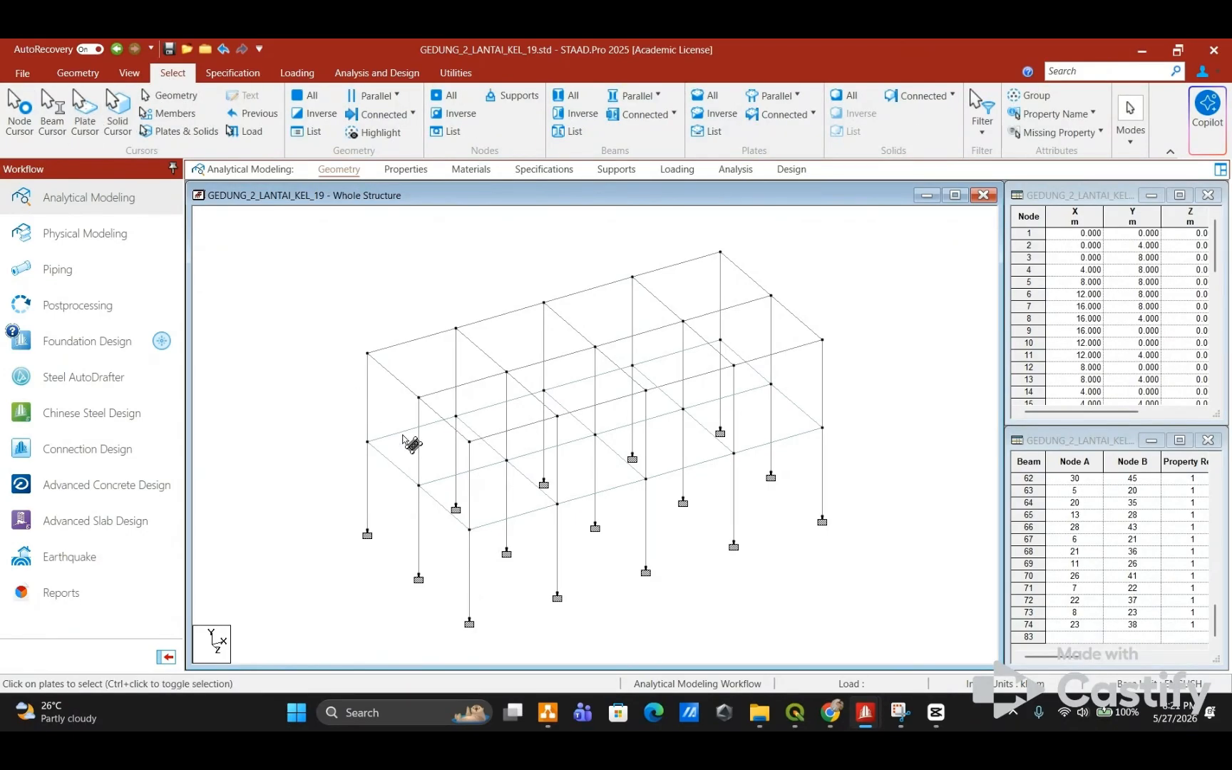
pyautogui.click(433, 457)
pyautogui.keyDown('ctrl'); pyautogui.click(530, 438); pyautogui.keyUp('ctrl')
pyautogui.keyDown('ctrl'); pyautogui.click(611, 418); pyautogui.keyUp('ctrl')
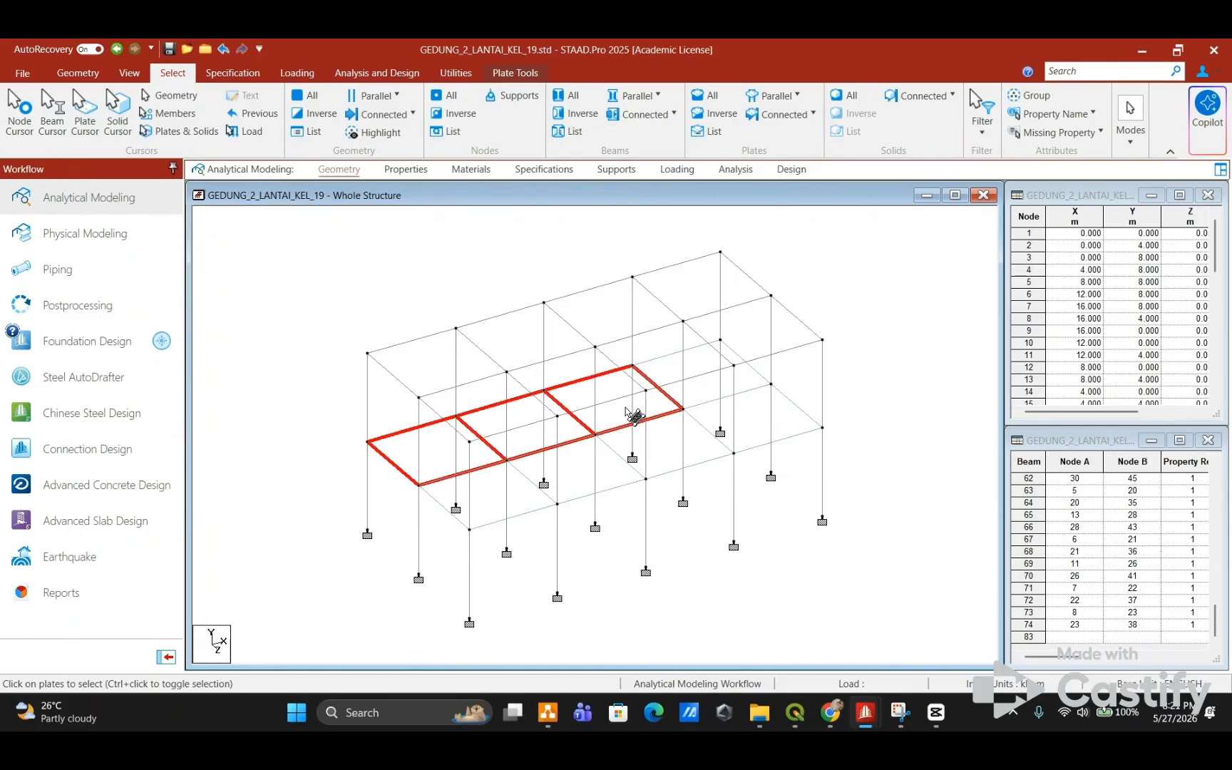
pyautogui.keyDown('ctrl'); pyautogui.click(703, 390); pyautogui.keyUp('ctrl')
pyautogui.keyDown('ctrl'); pyautogui.click(767, 424); pyautogui.keyUp('ctrl')
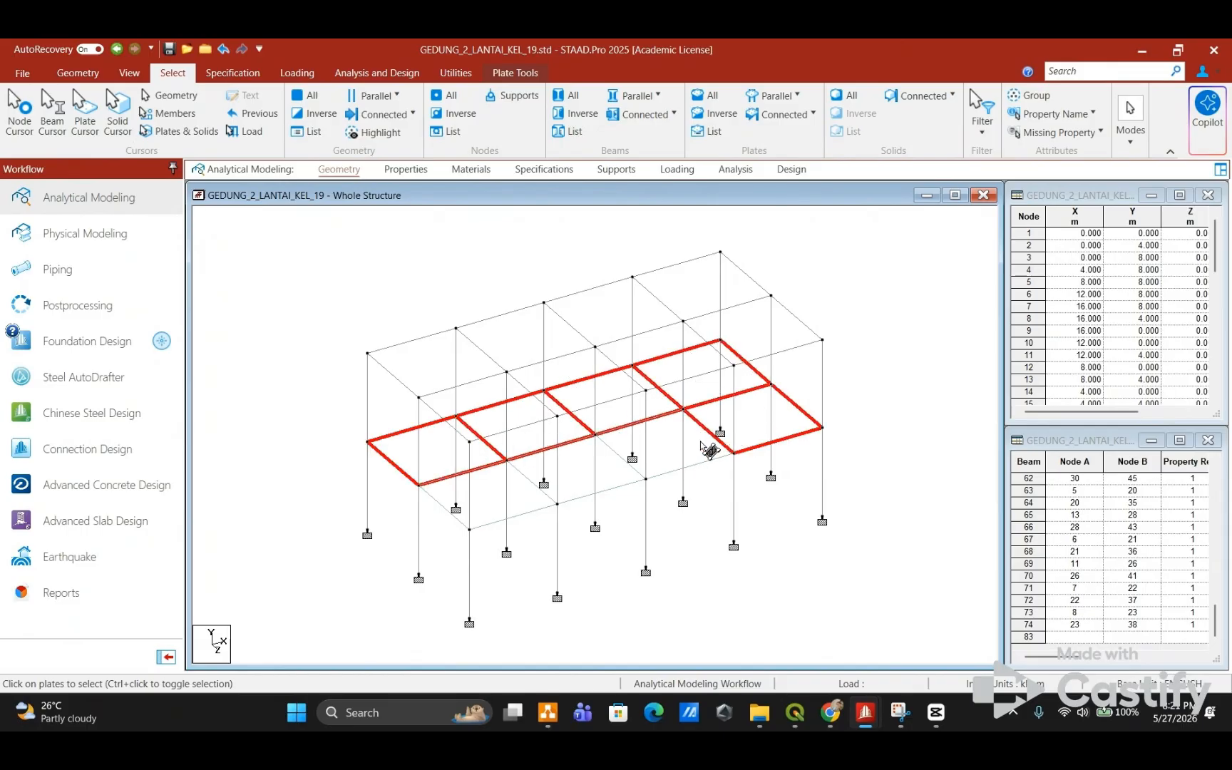
pyautogui.keyDown('ctrl'); pyautogui.click(686, 454); pyautogui.keyUp('ctrl')
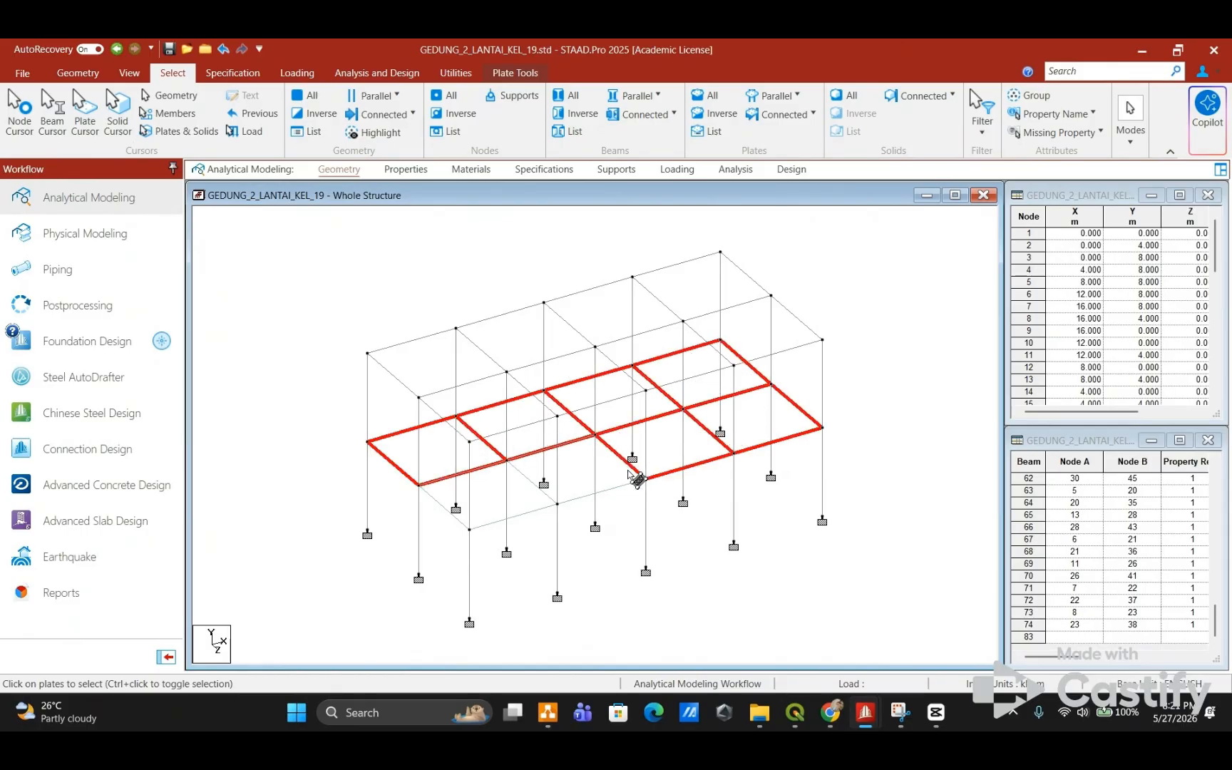
pyautogui.keyDown('ctrl'); pyautogui.click(550, 490); pyautogui.keyUp('ctrl')
pyautogui.keyDown('ctrl'); pyautogui.click(510, 496); pyautogui.keyUp('ctrl')
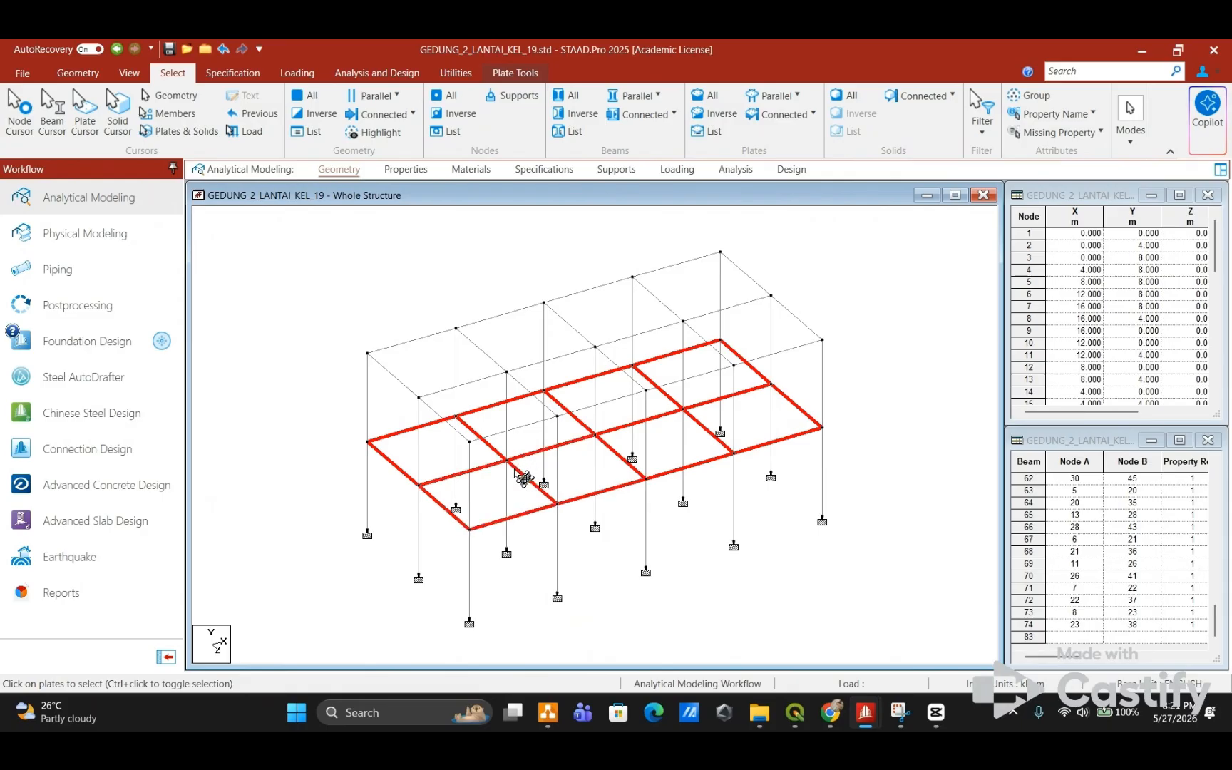
# Step: Create a Plate-type group named PLAT_LANTAI and associate it with the selected first-floor plates
pyautogui.hotkey('ctrl', 'g')
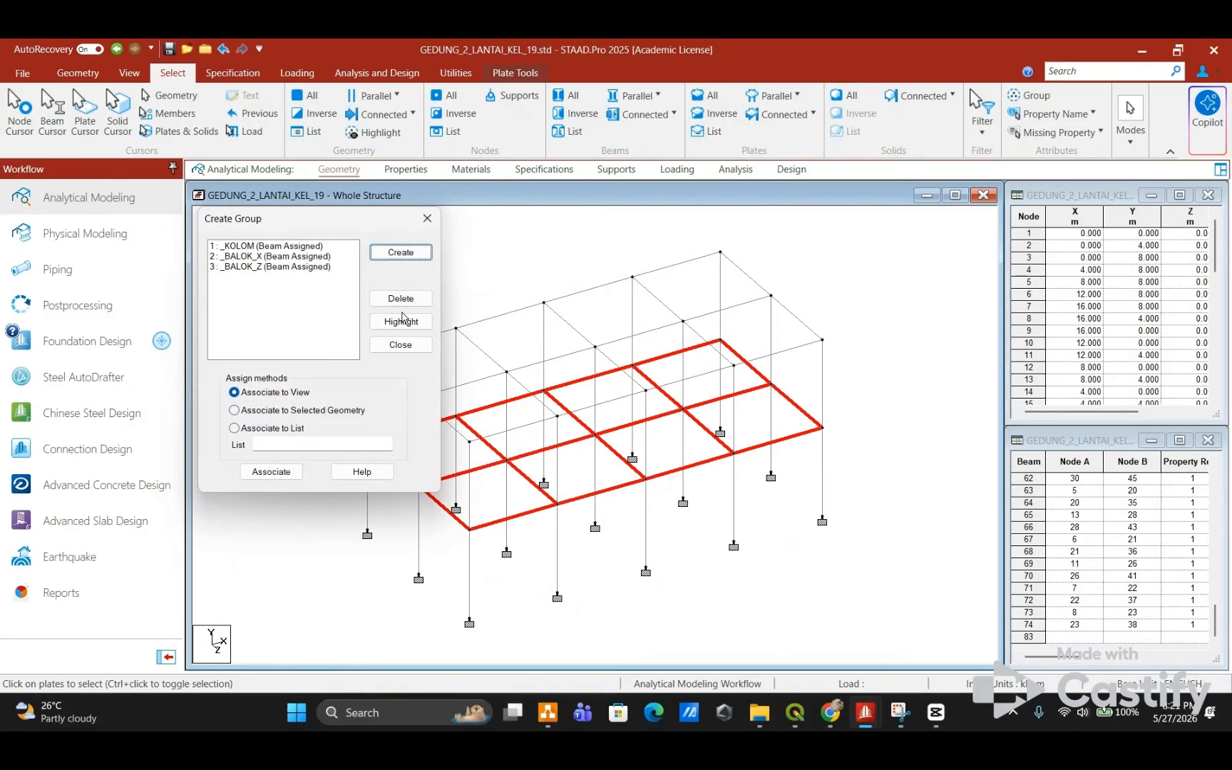
pyautogui.click(420, 252)
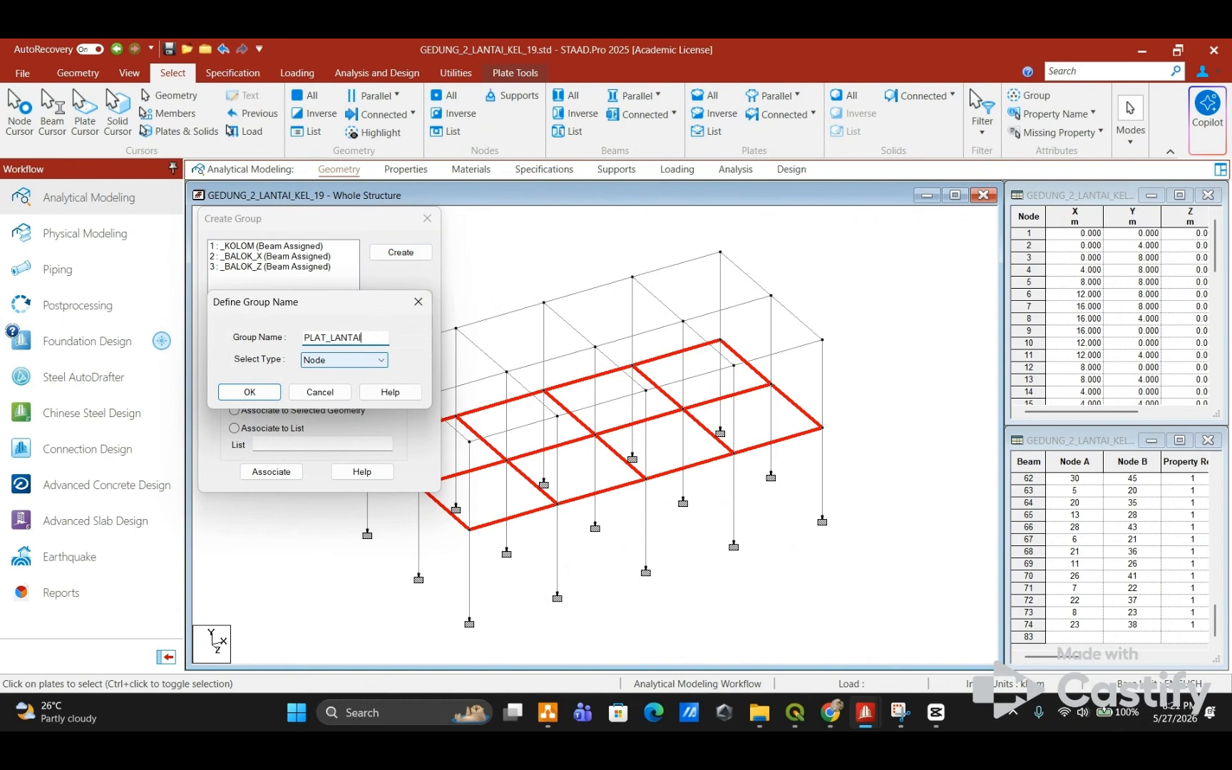
pyautogui.click(371, 360)
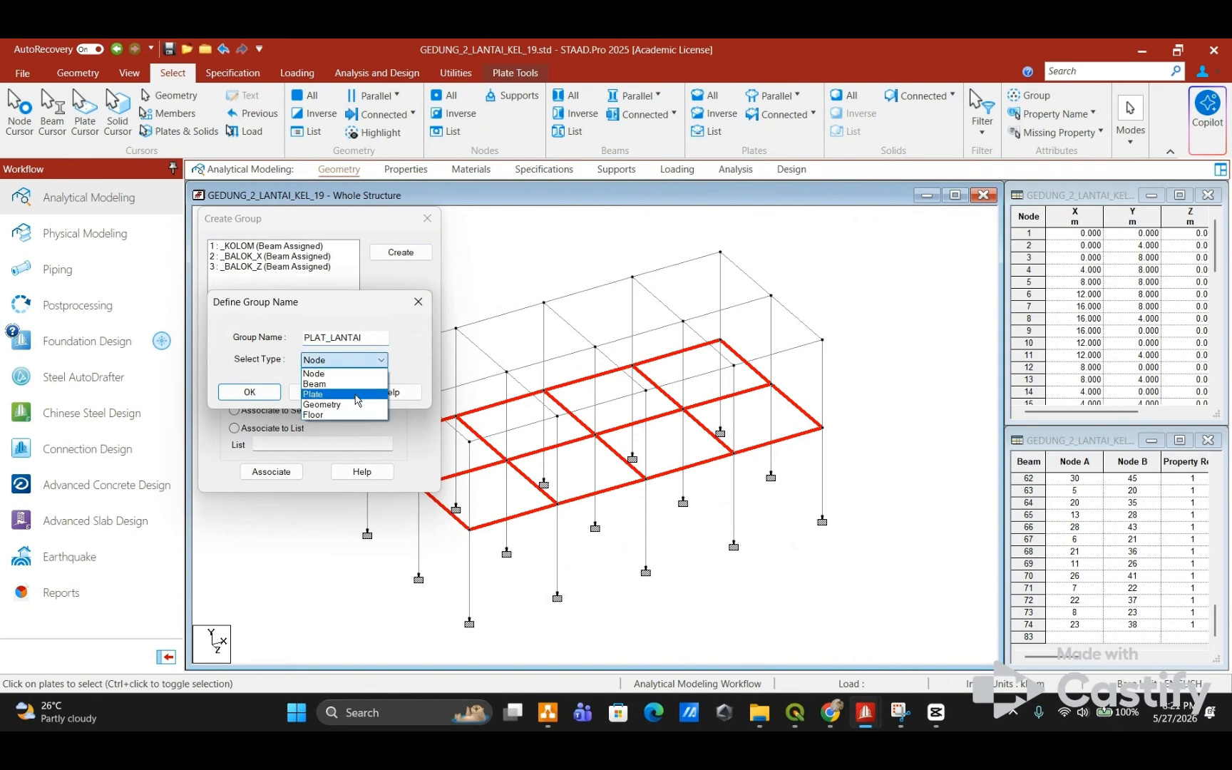
pyautogui.click(356, 394)
pyautogui.click(275, 391)
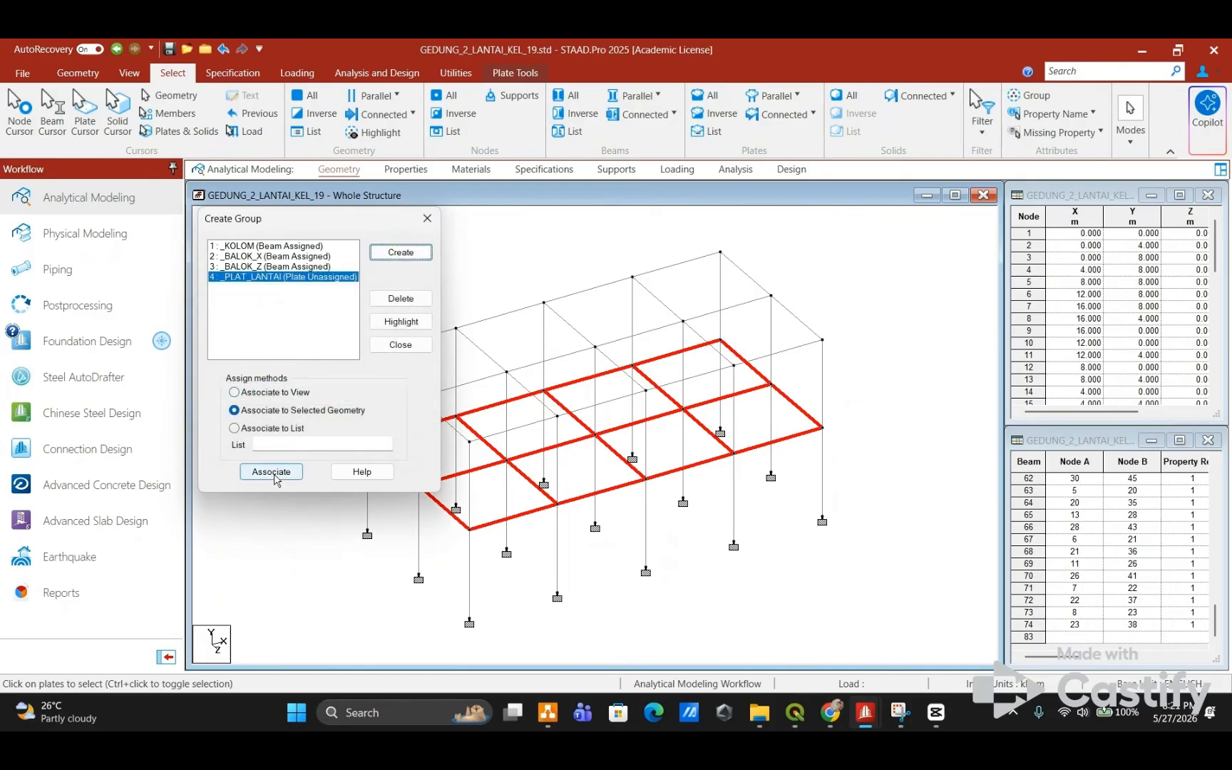
pyautogui.click(271, 472)
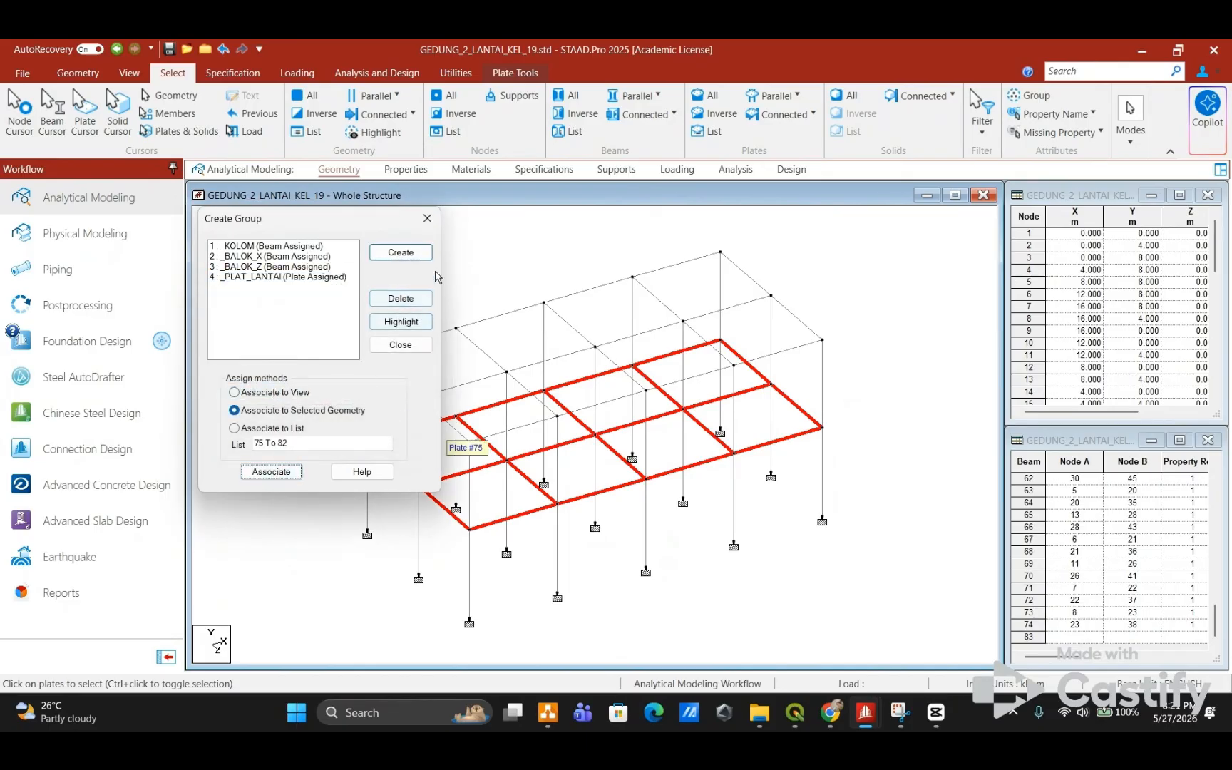
pyautogui.click(414, 324)
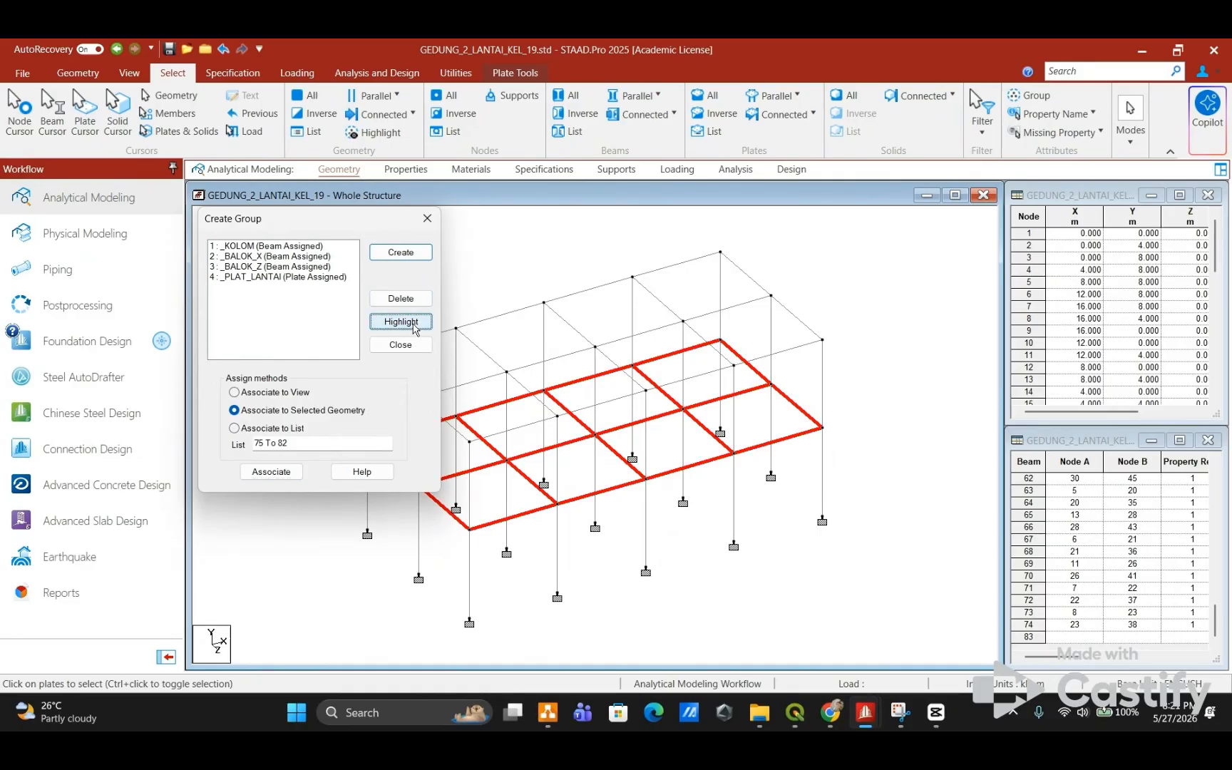
# Step: Copy the selected plates to the roof level with a Translational Repeat of one 4 m step in the Y direction
pyautogui.moveTo(385, 217); pyautogui.dragTo(262, 238)
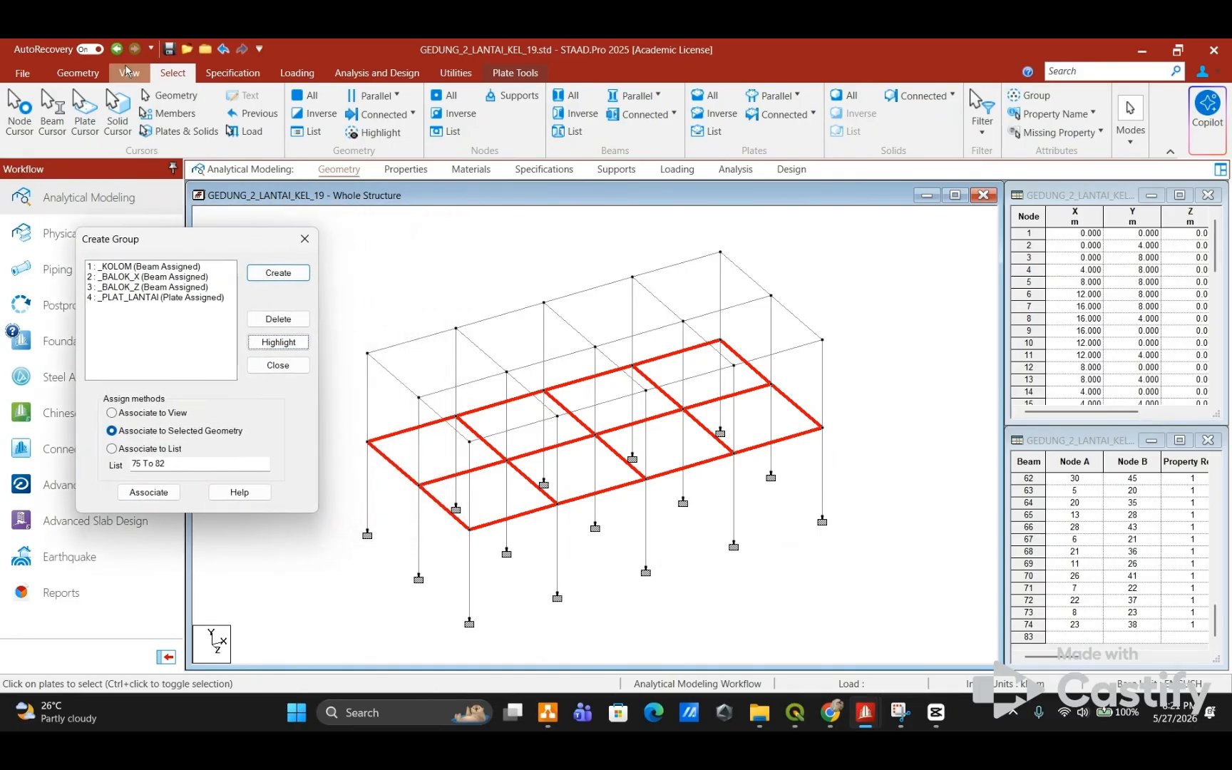
pyautogui.click(80, 74)
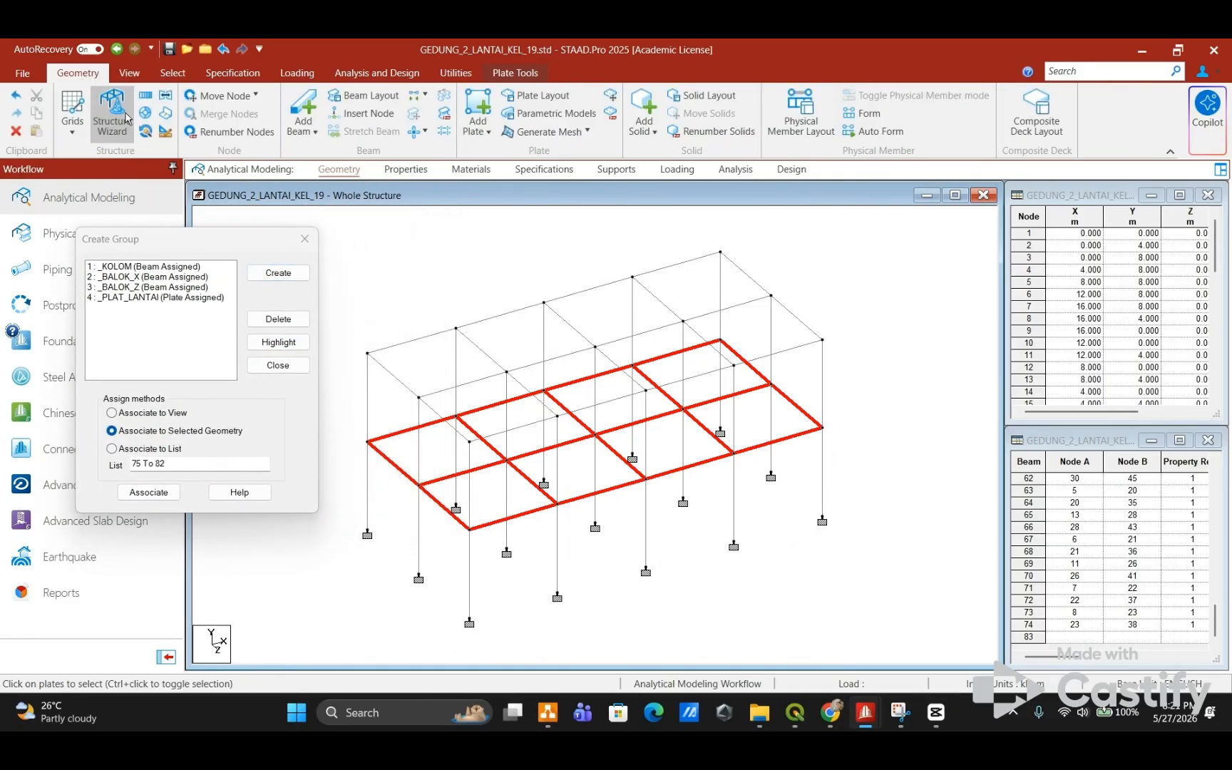
pyautogui.click(145, 96)
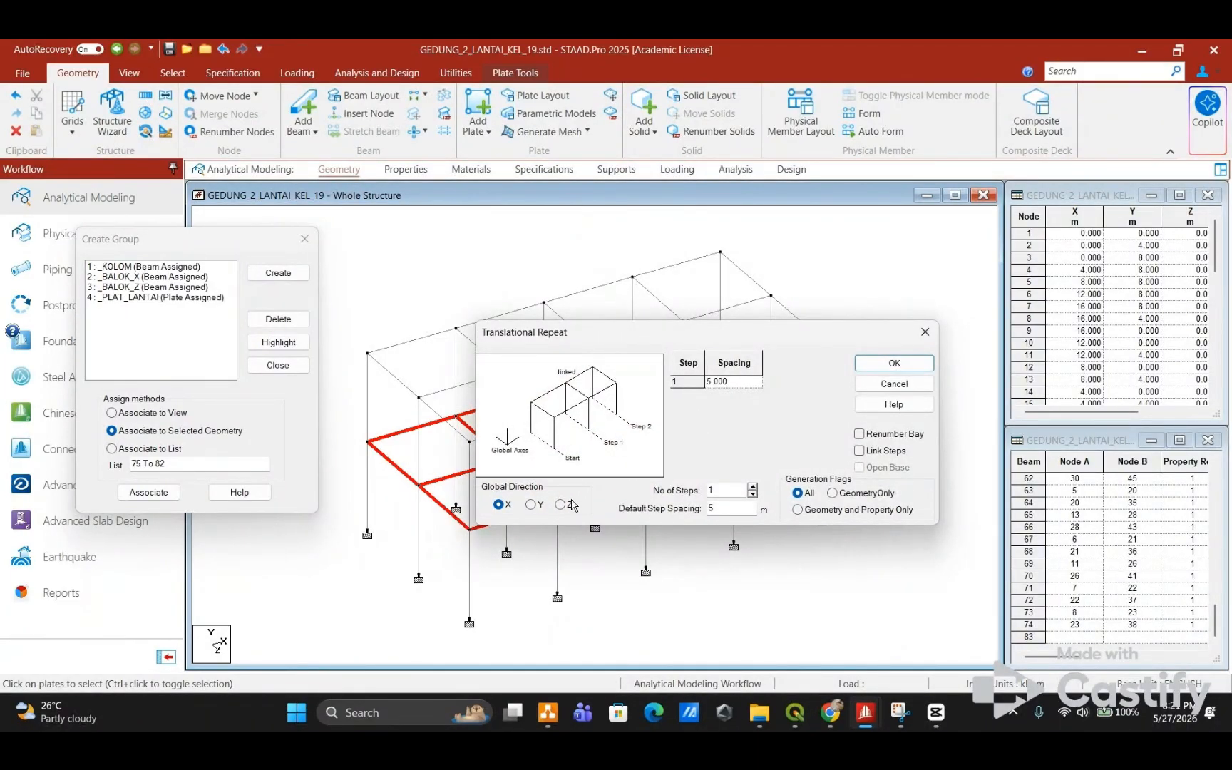
pyautogui.click(531, 504)
pyautogui.moveTo(728, 510); pyautogui.dragTo(708, 512)
pyautogui.write('4')
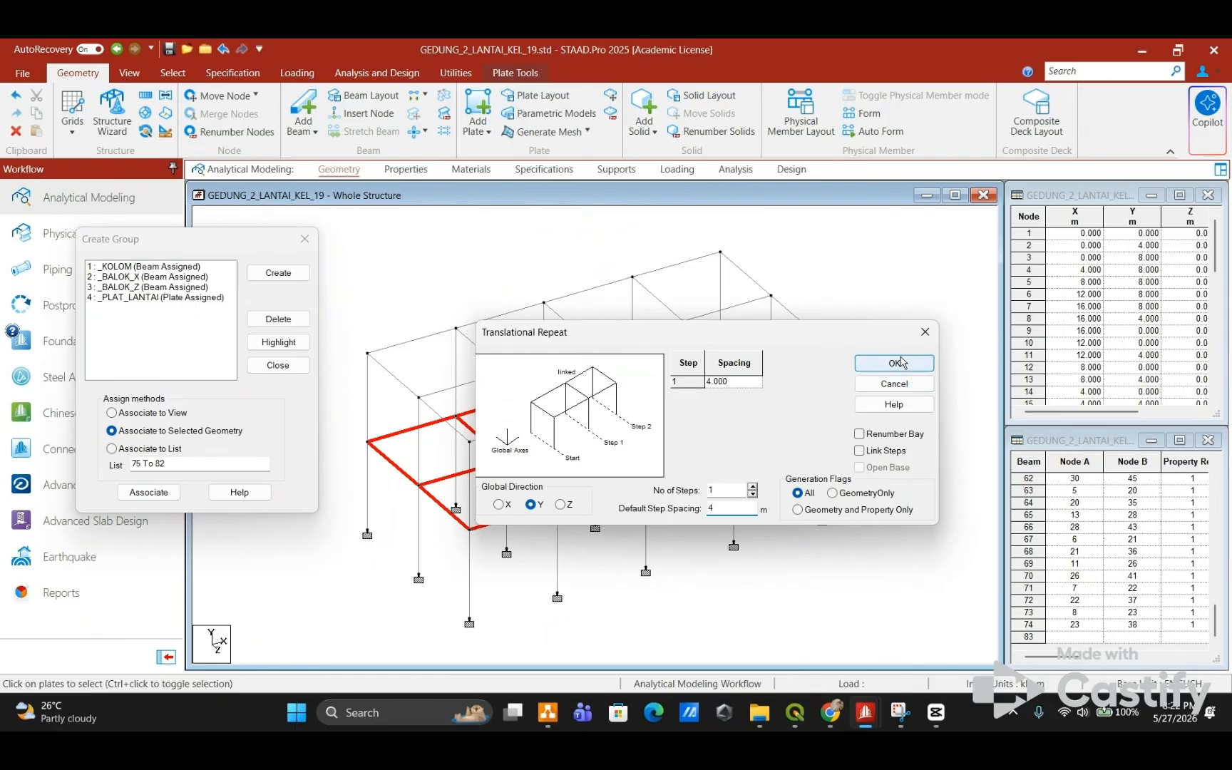
pyautogui.click(893, 362)
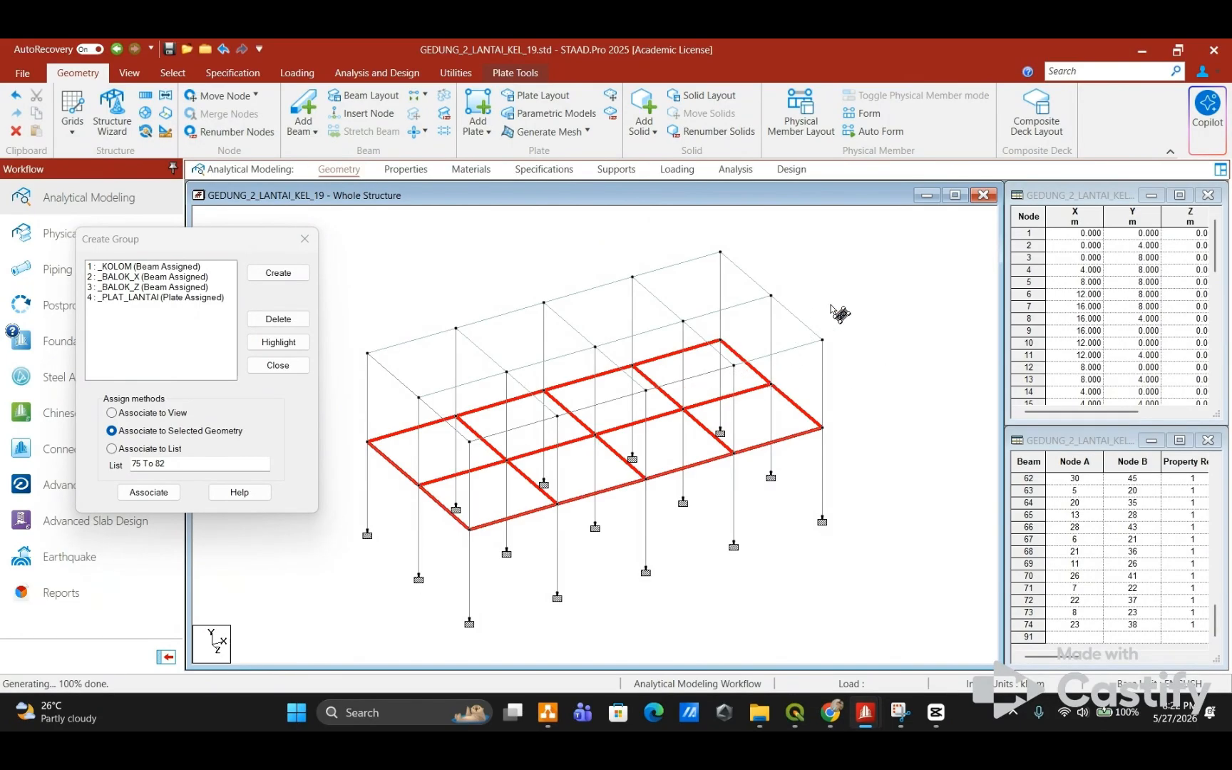
# Step: Clear the plate selection, inspect the plates on both levels in a 3D rendering and close the group dialog
pyautogui.click(901, 270)
pyautogui.click(757, 414)
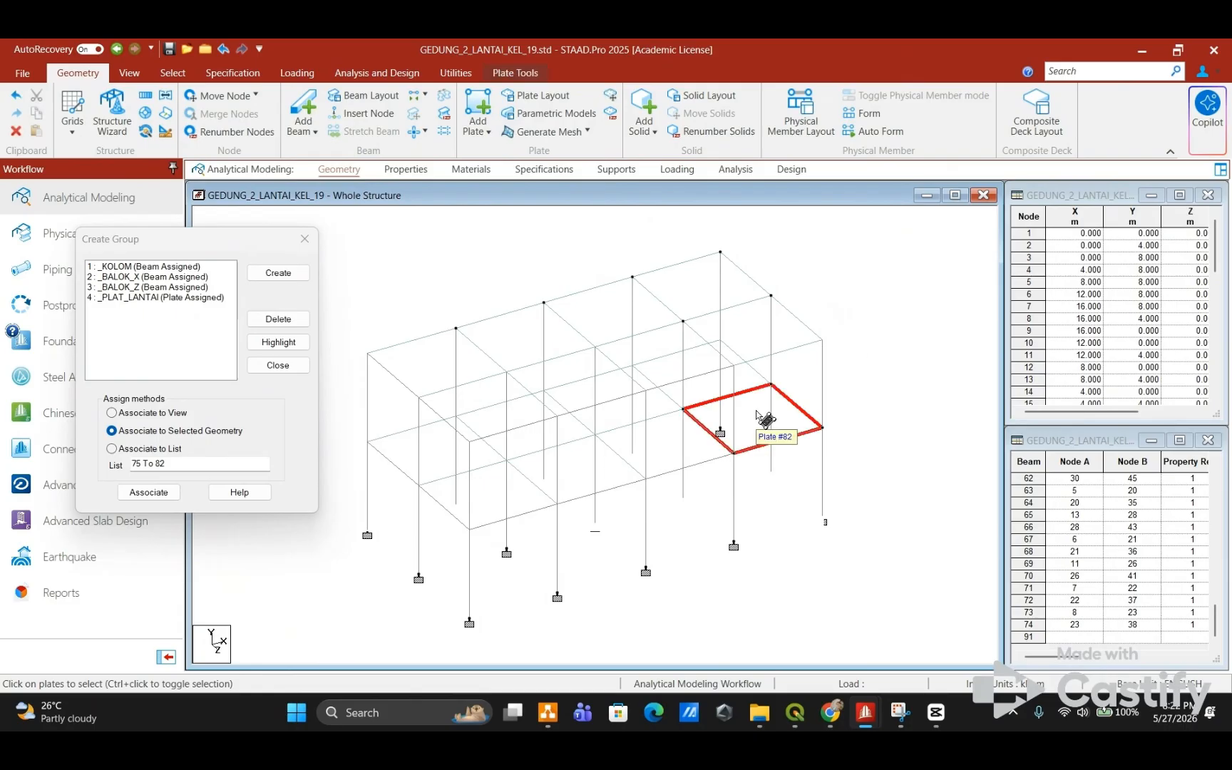
pyautogui.press('Delete')
pyautogui.click(588, 413)
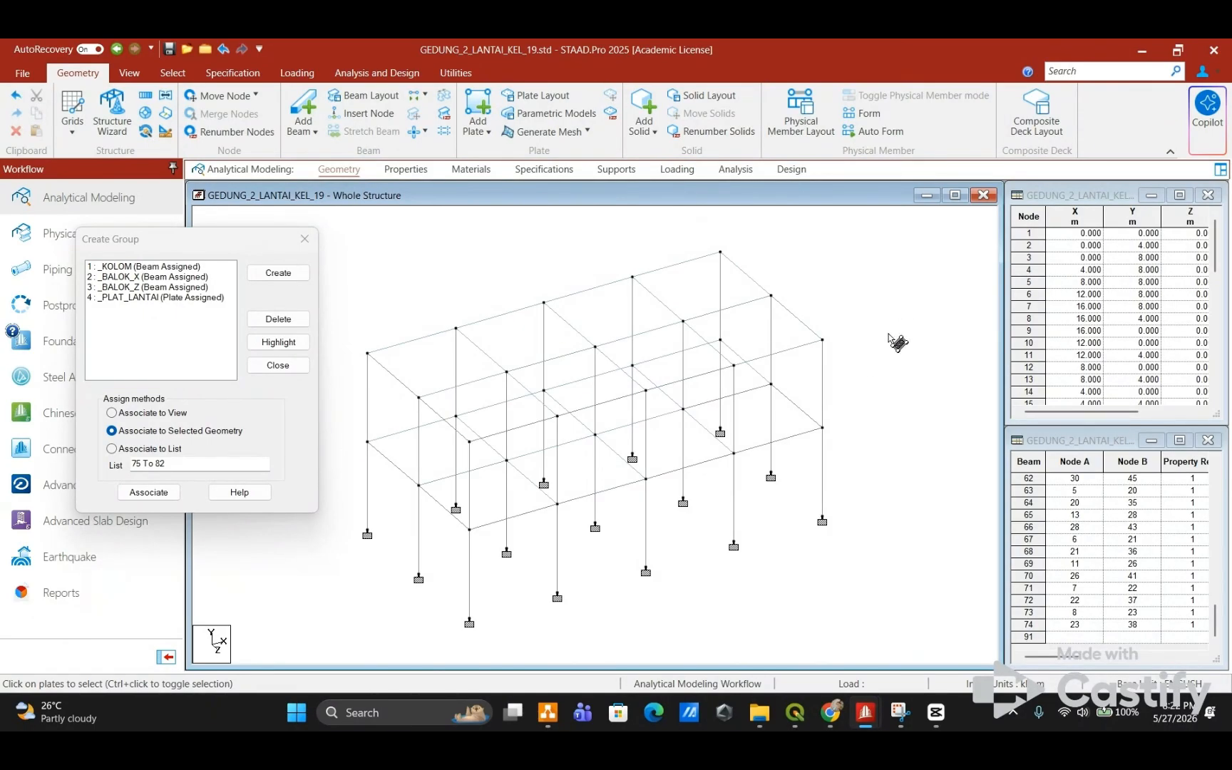
pyautogui.rightClick(873, 365)
pyautogui.click(962, 681)
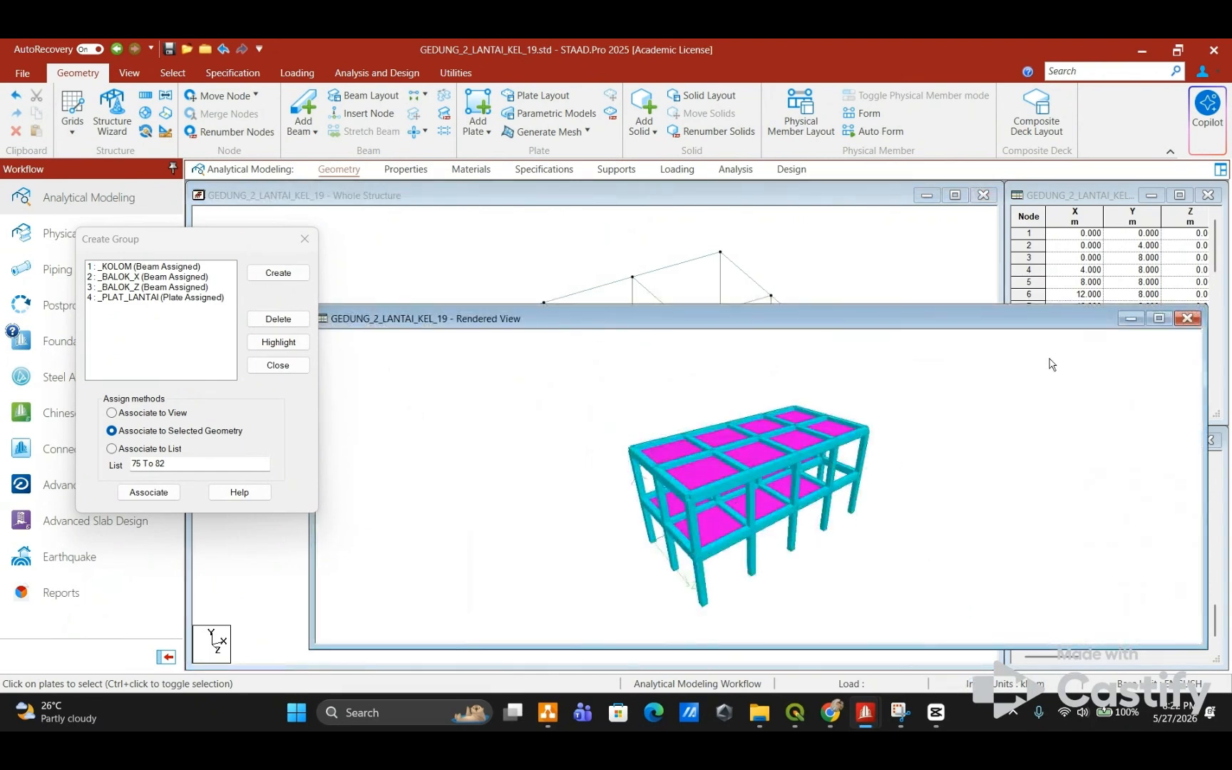
pyautogui.click(1185, 321)
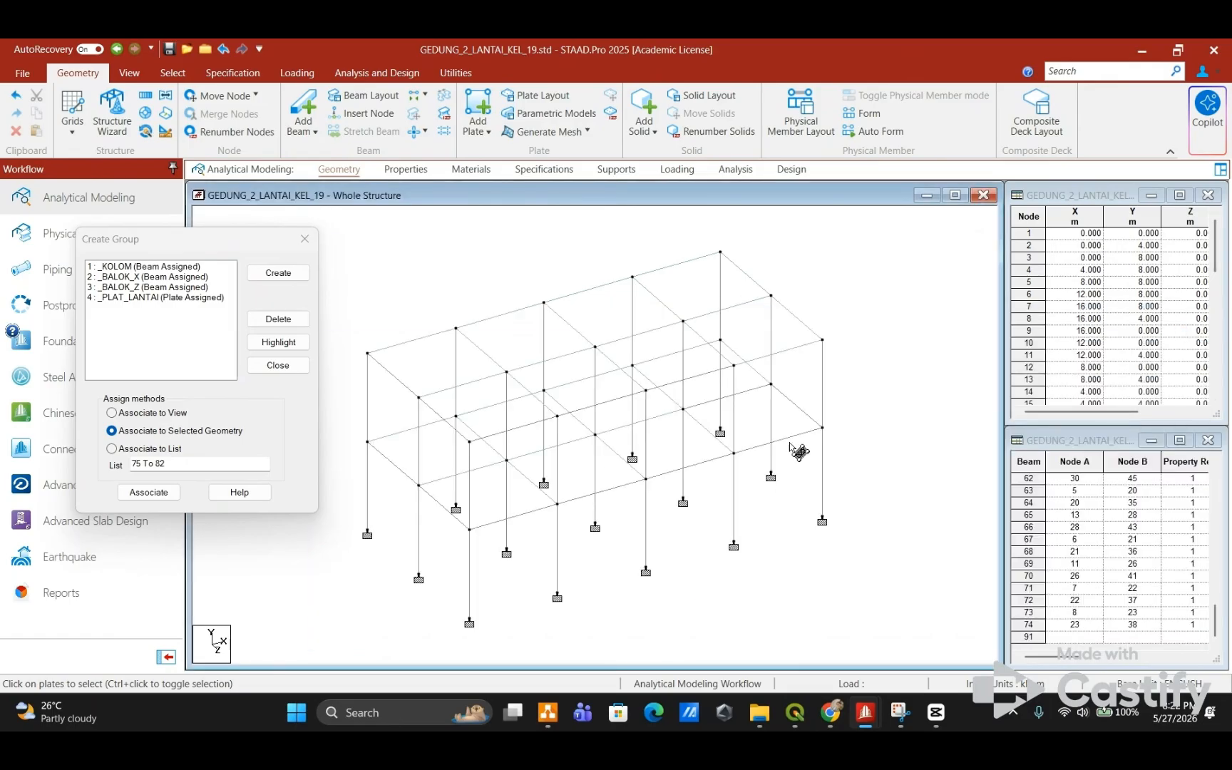
pyautogui.click(304, 240)
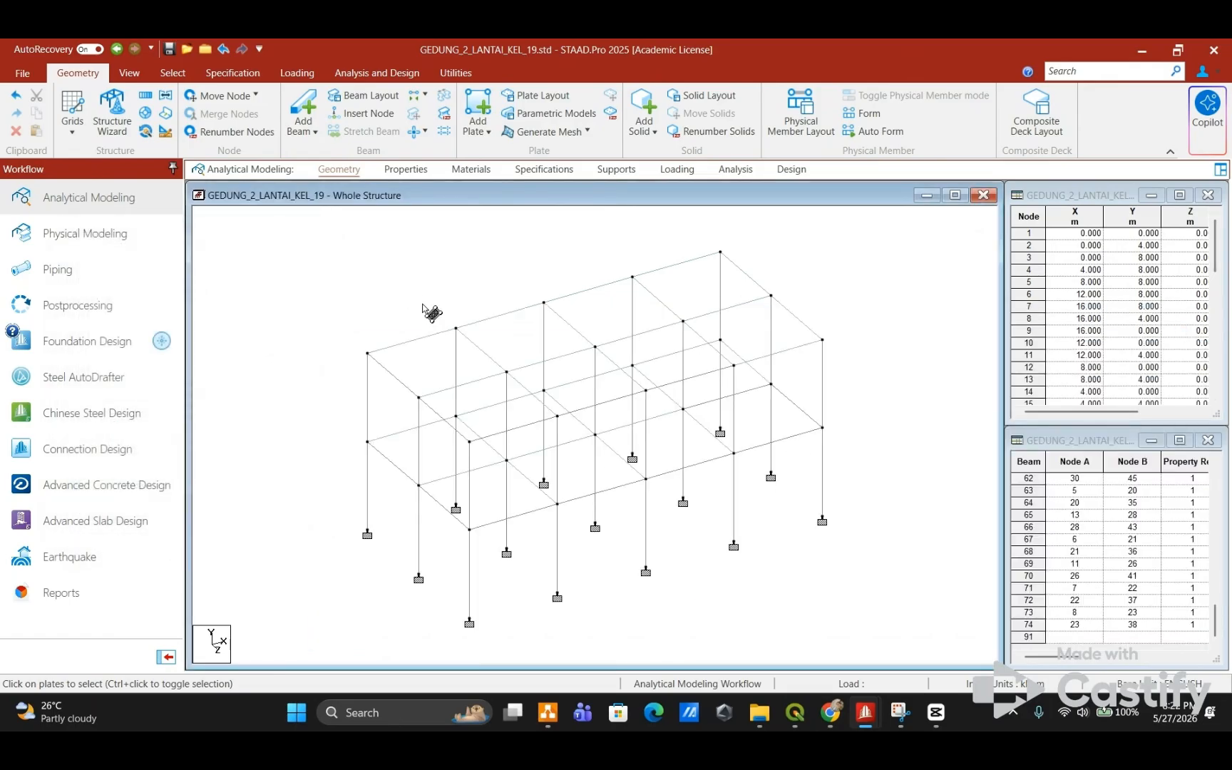
pyautogui.click(152, 76)
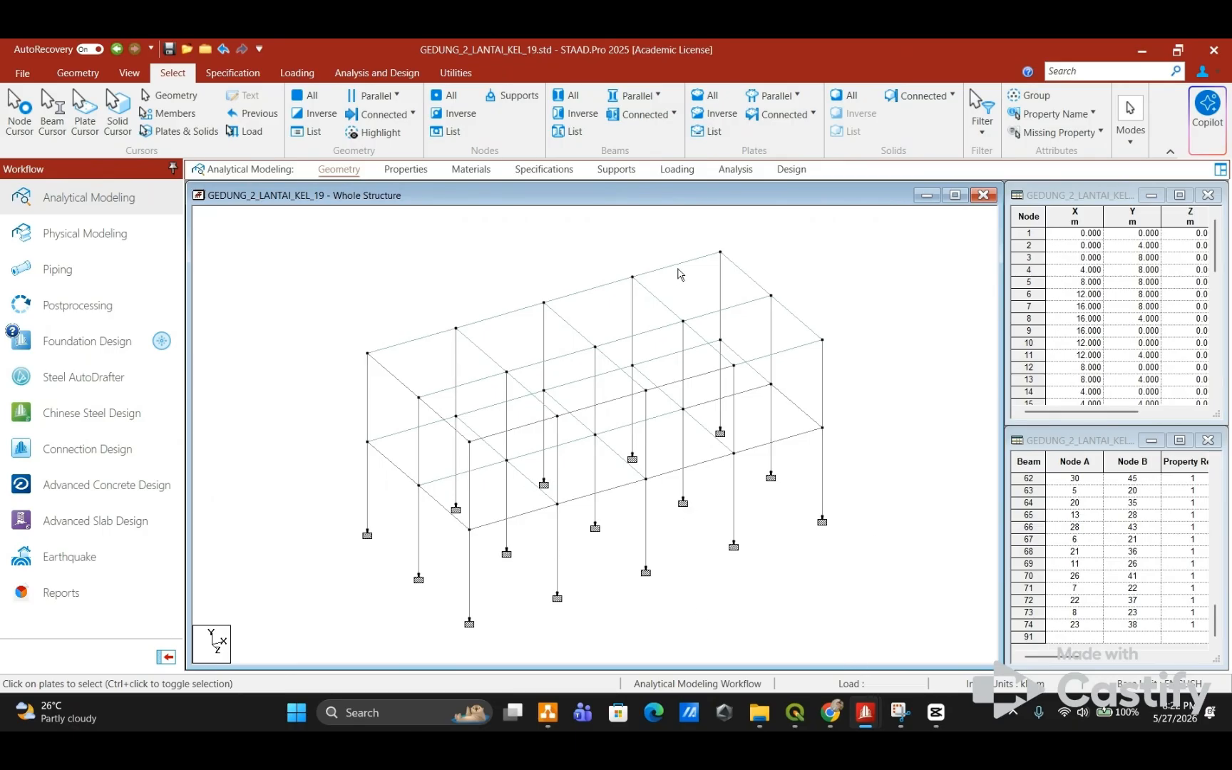
pyautogui.moveTo(841, 717)
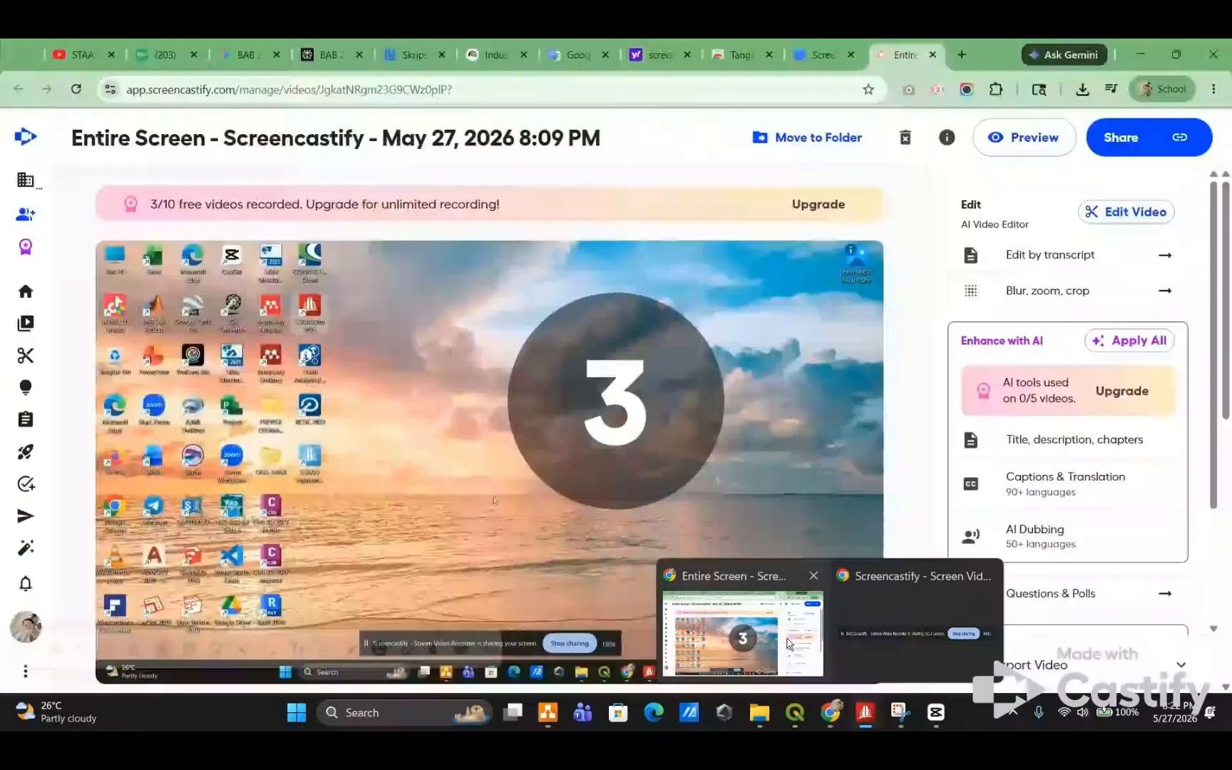
pyautogui.click(788, 642)
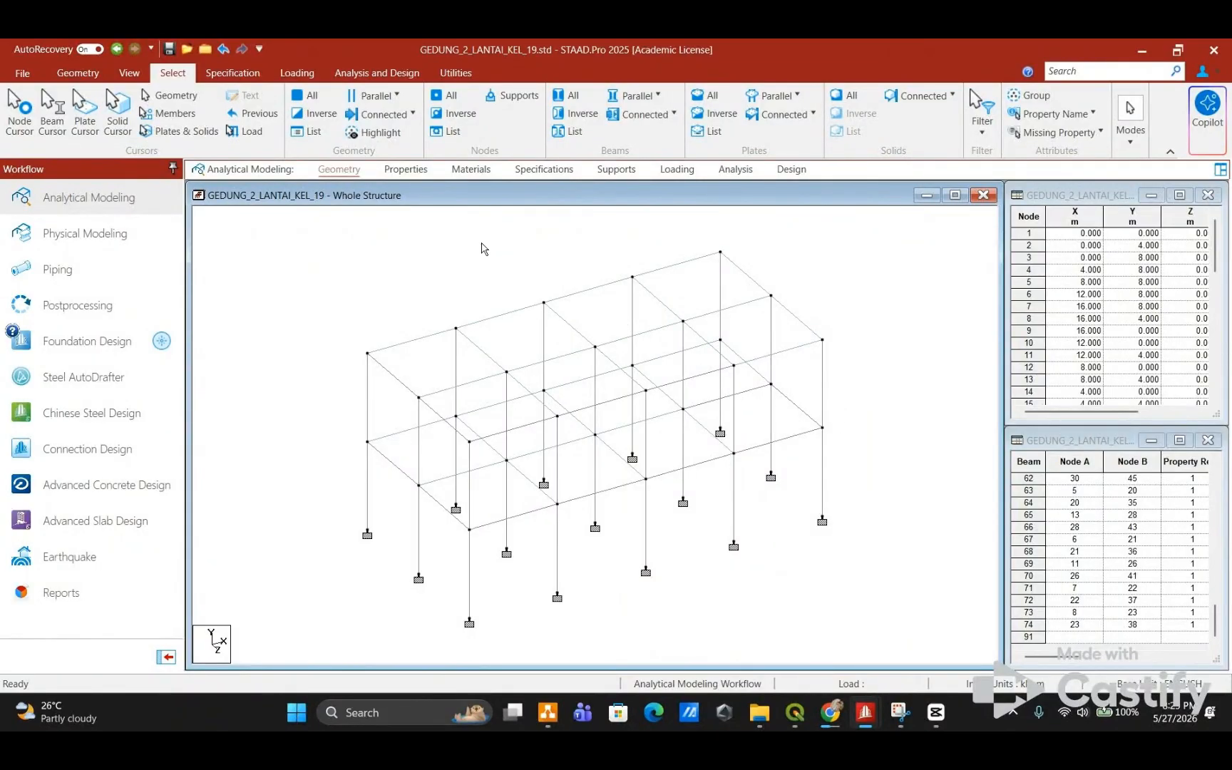
# Step: Set the metric input units to Meter for length and KiloNewton for force
pyautogui.click(78, 73)
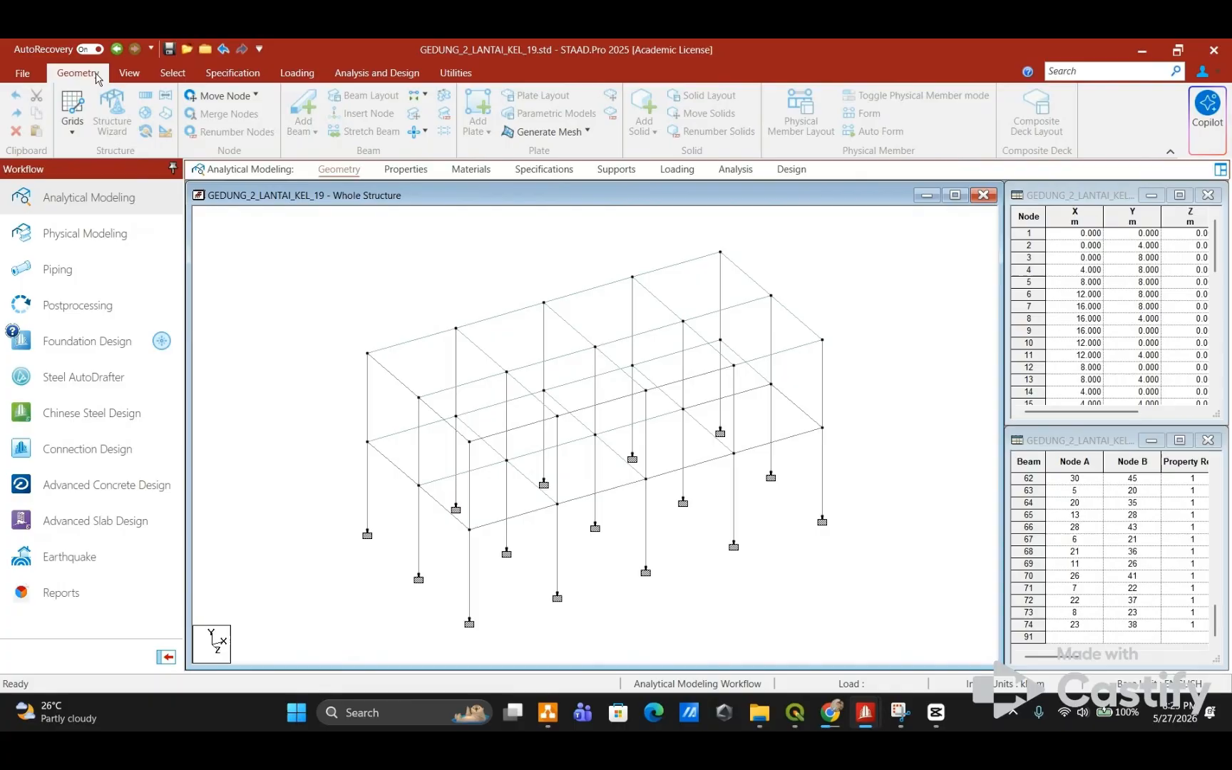
pyautogui.click(167, 134)
pyautogui.click(225, 268)
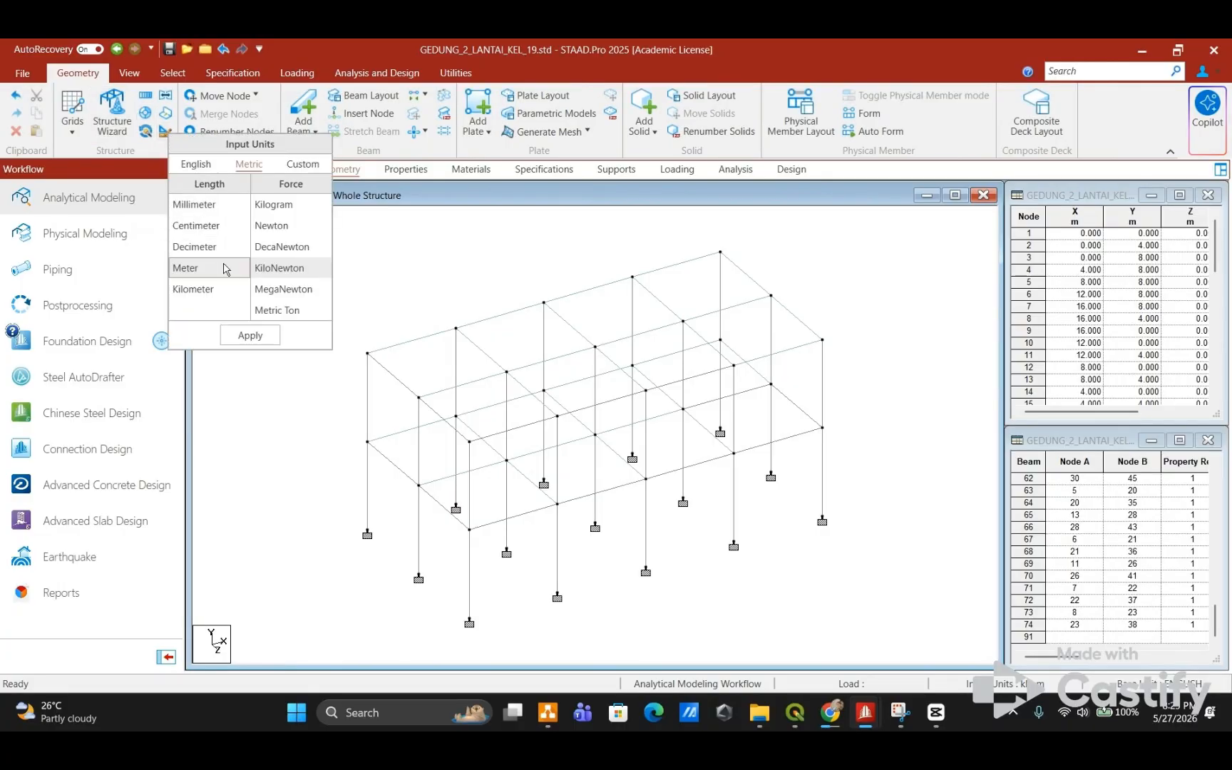
pyautogui.click(251, 335)
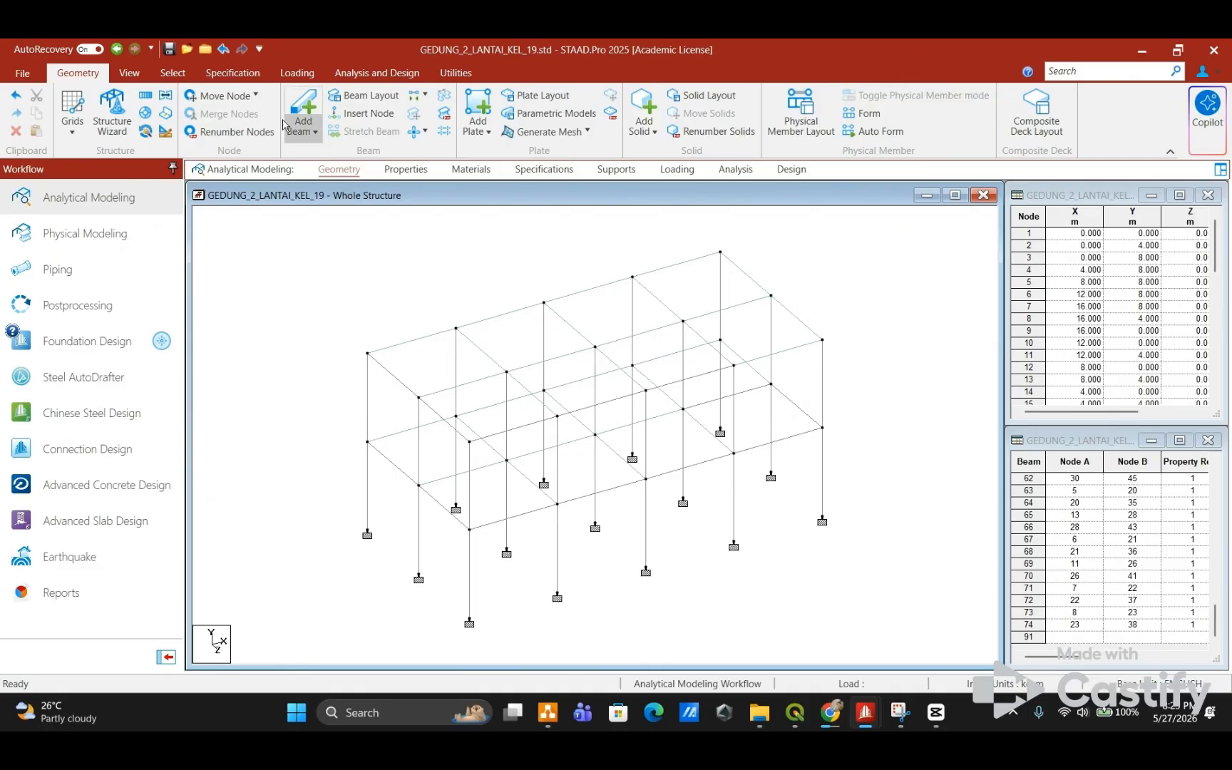
# Step: Create primary load case 1 with loading type Dead and the title DL
pyautogui.click(675, 169)
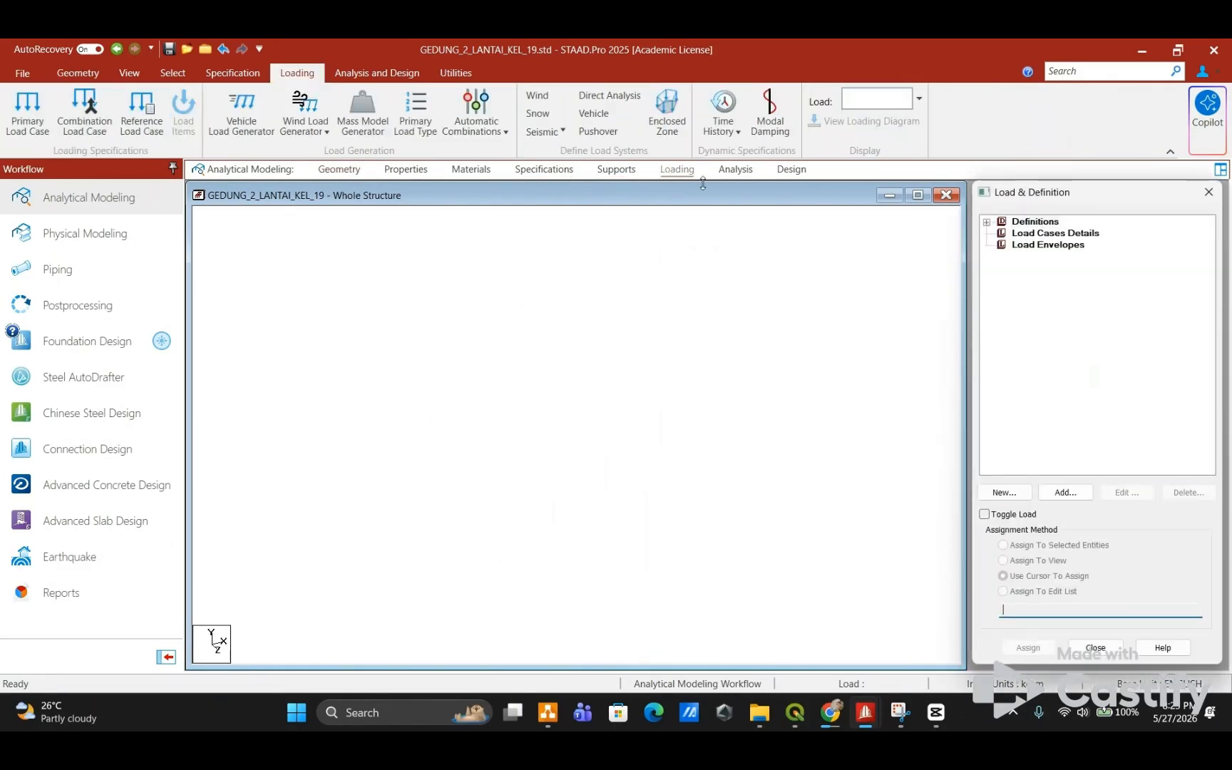
pyautogui.click(1027, 235)
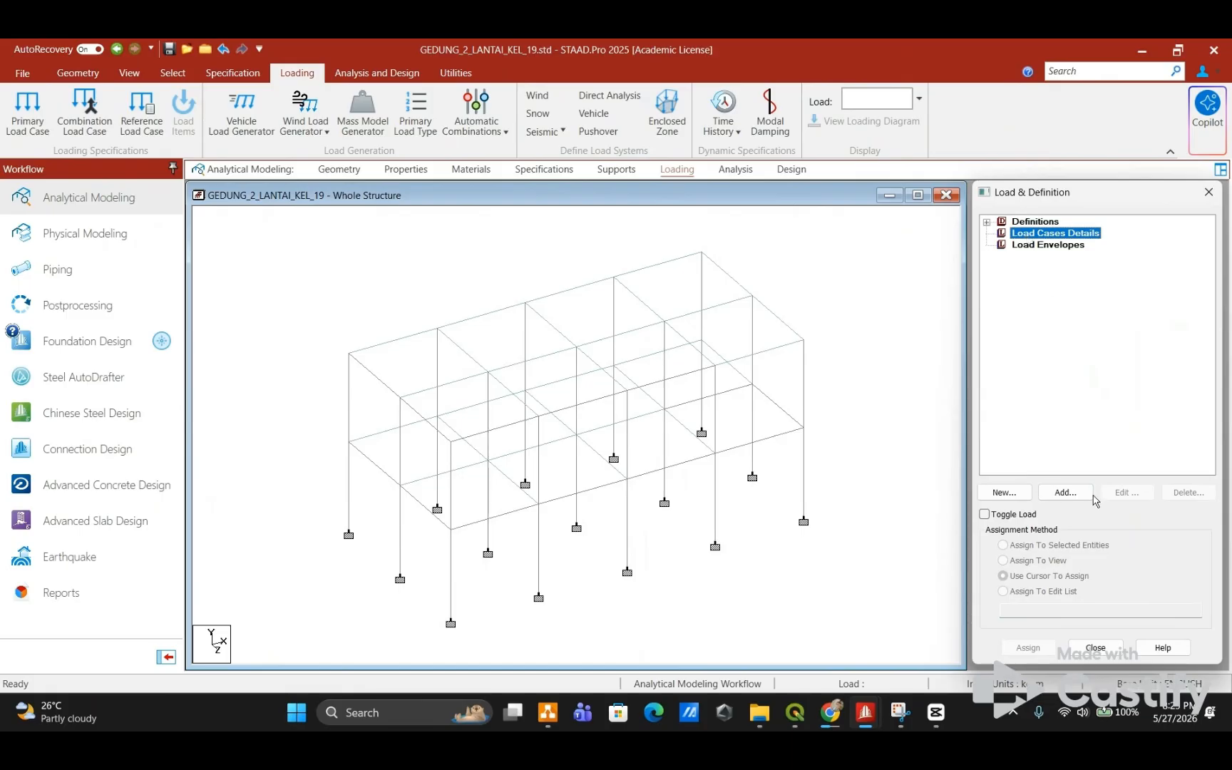
pyautogui.click(1065, 492)
pyautogui.moveTo(634, 349); pyautogui.dragTo(508, 357)
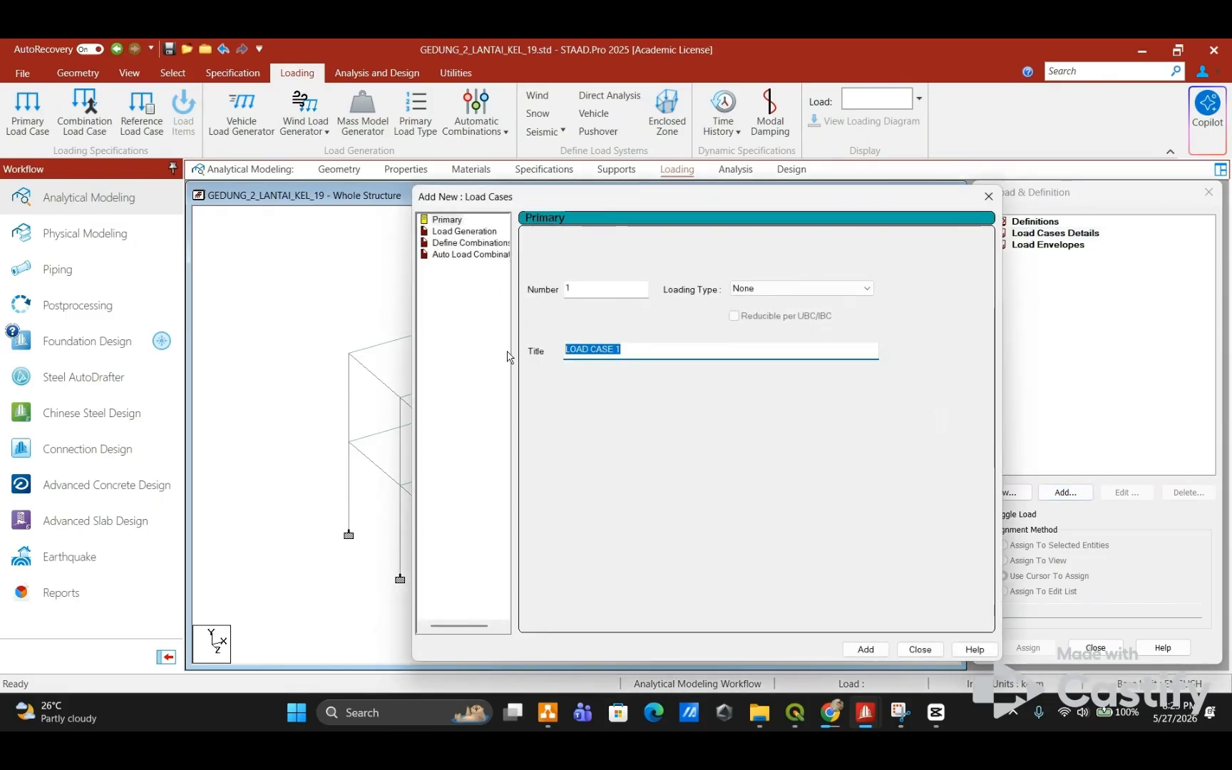
pyautogui.click(797, 289)
pyautogui.click(784, 307)
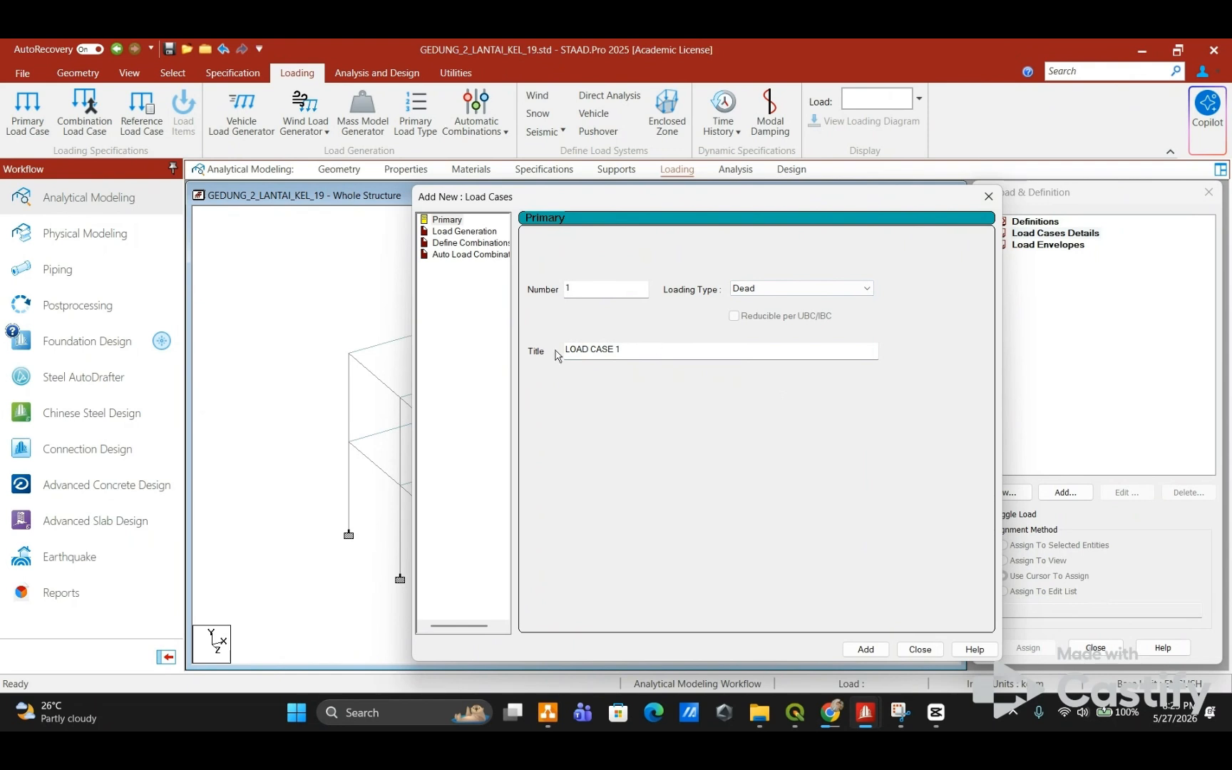
pyautogui.moveTo(626, 352); pyautogui.dragTo(511, 359)
pyautogui.write('dl')
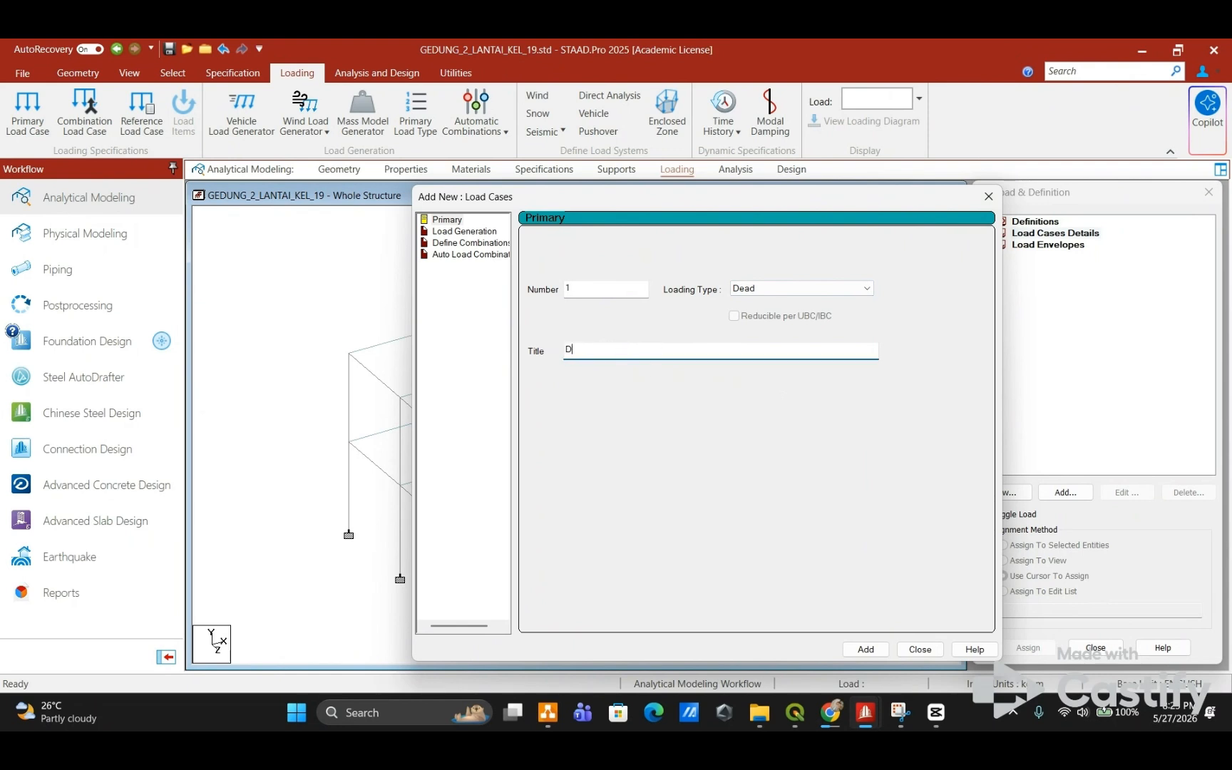
pyautogui.click(865, 648)
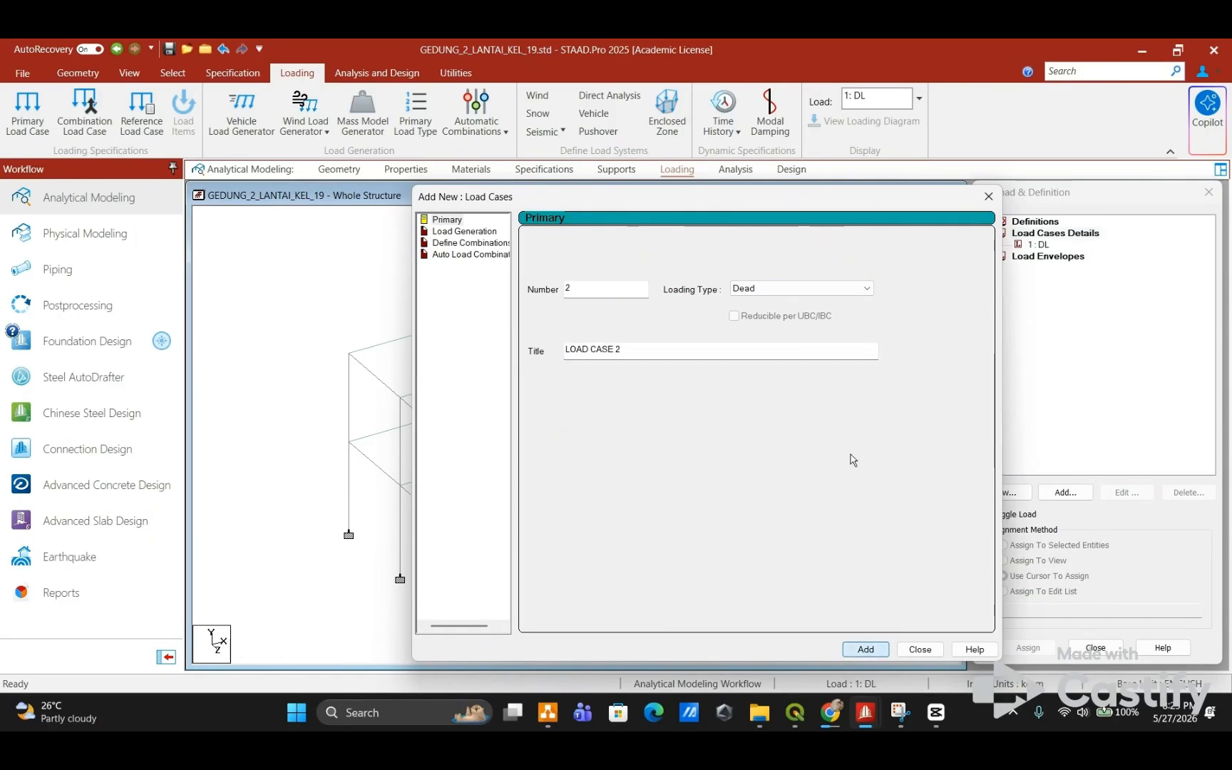
# Step: Add primary load case 2 with loading type Live and the title LL
pyautogui.click(818, 288)
pyautogui.click(794, 311)
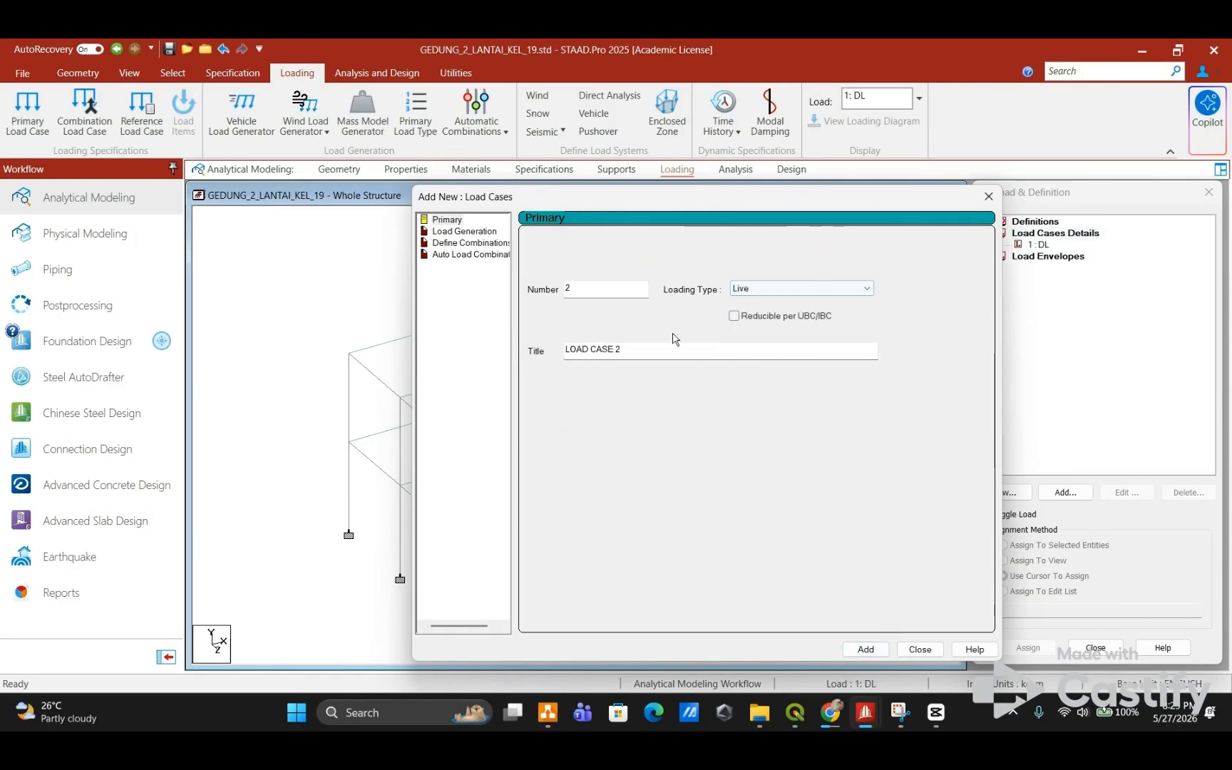
pyautogui.moveTo(667, 349); pyautogui.dragTo(531, 351)
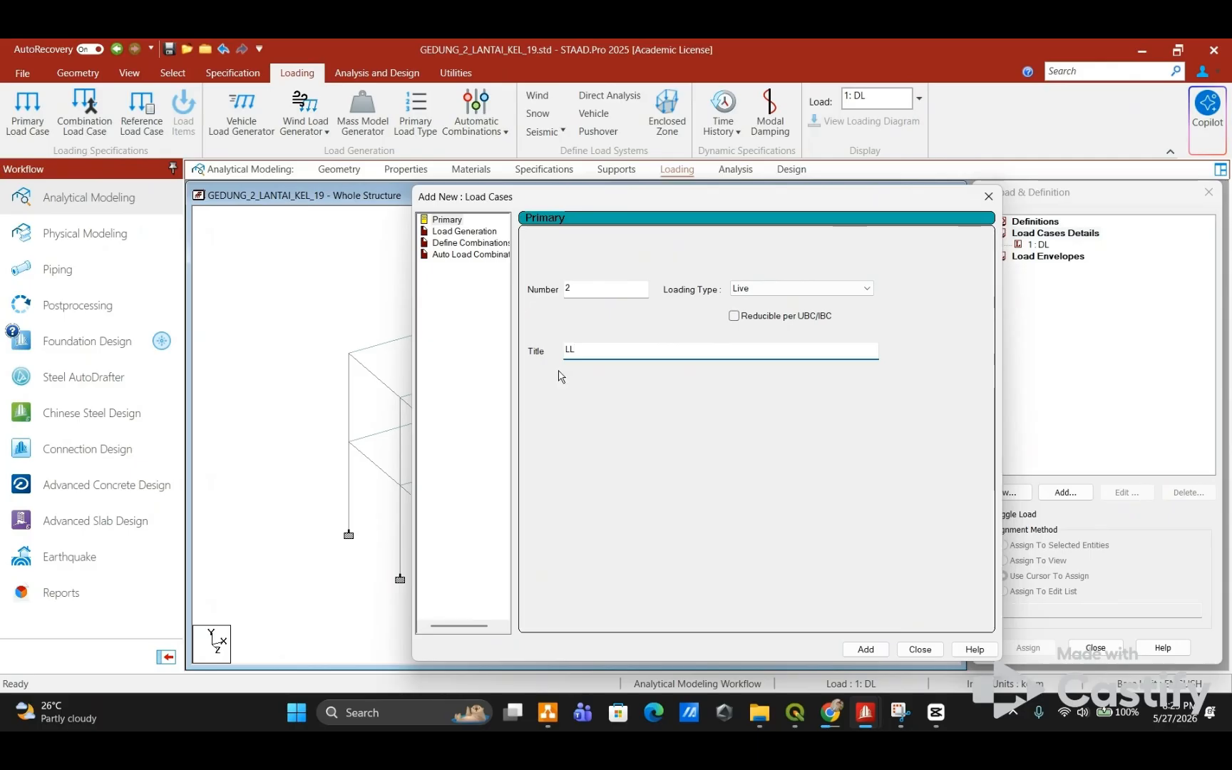
pyautogui.click(864, 649)
# Step: Add primary load case 3 with loading type Roof Live and the title LLR, and finish adding load cases
pyautogui.click(812, 288)
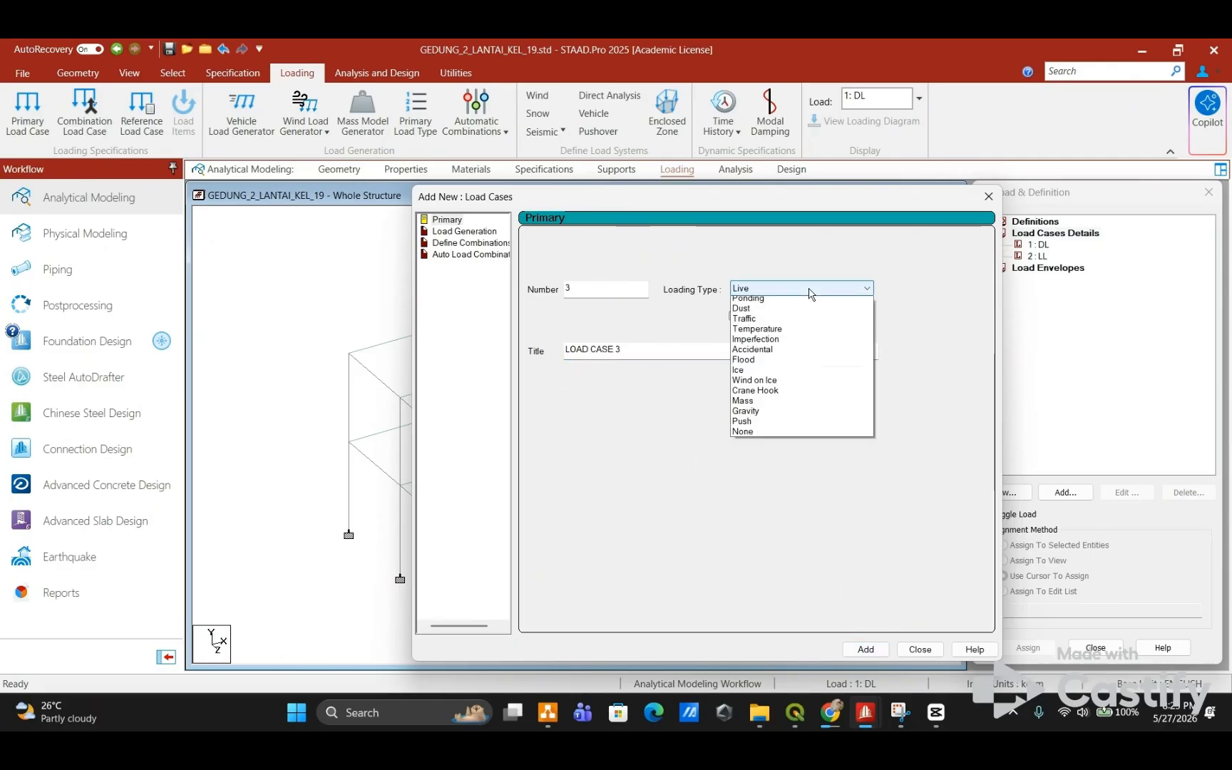
pyautogui.click(780, 326)
pyautogui.tripleClick(608, 356)
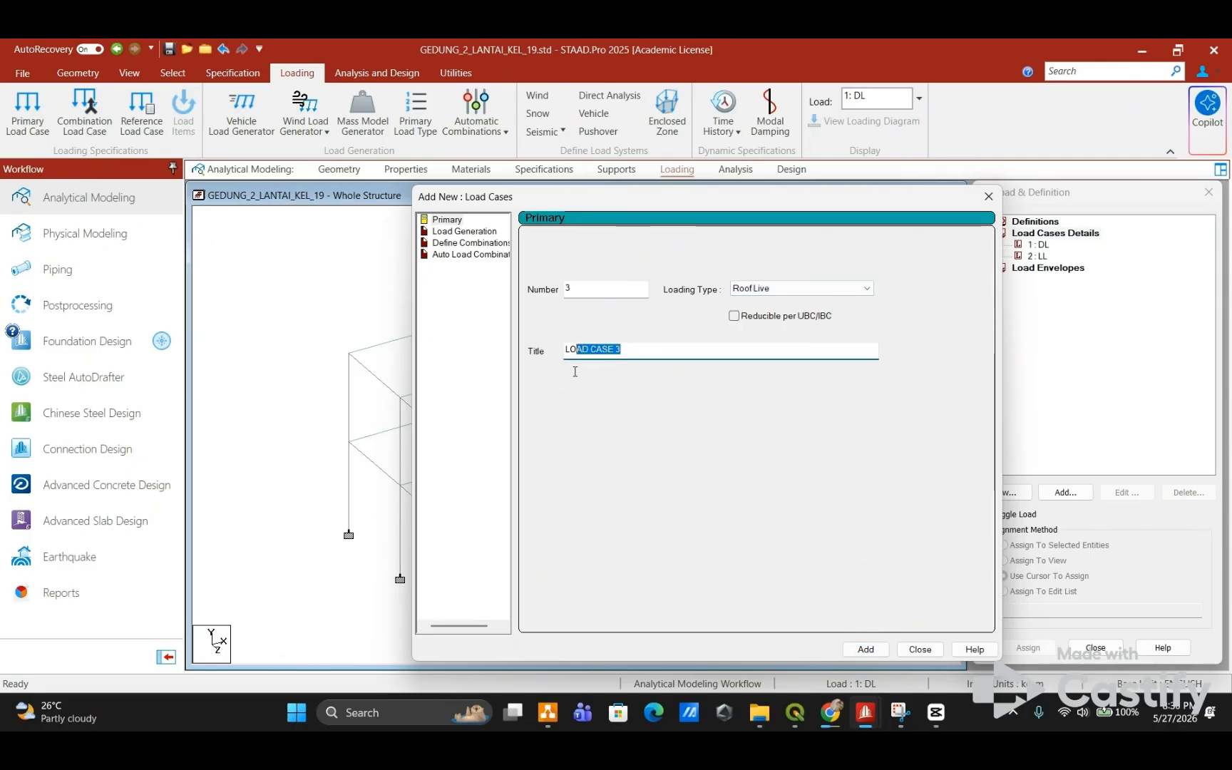
pyautogui.write('LLR')
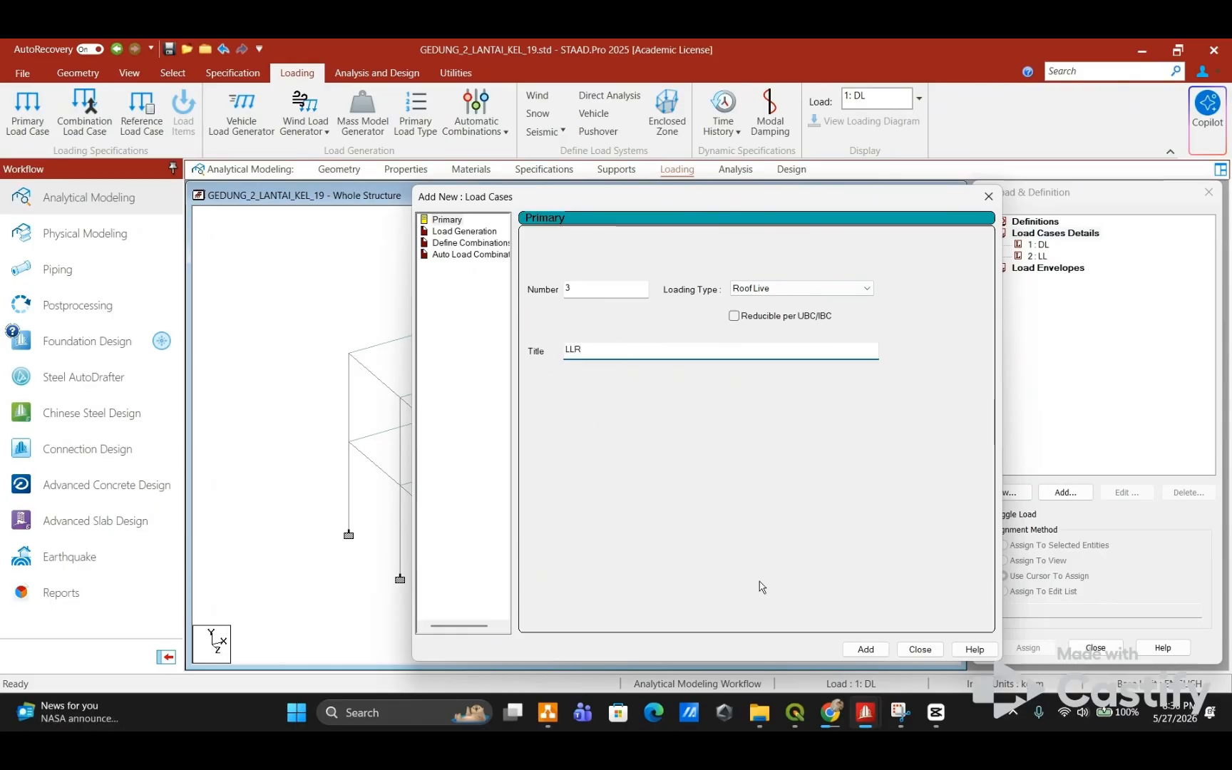
pyautogui.click(865, 648)
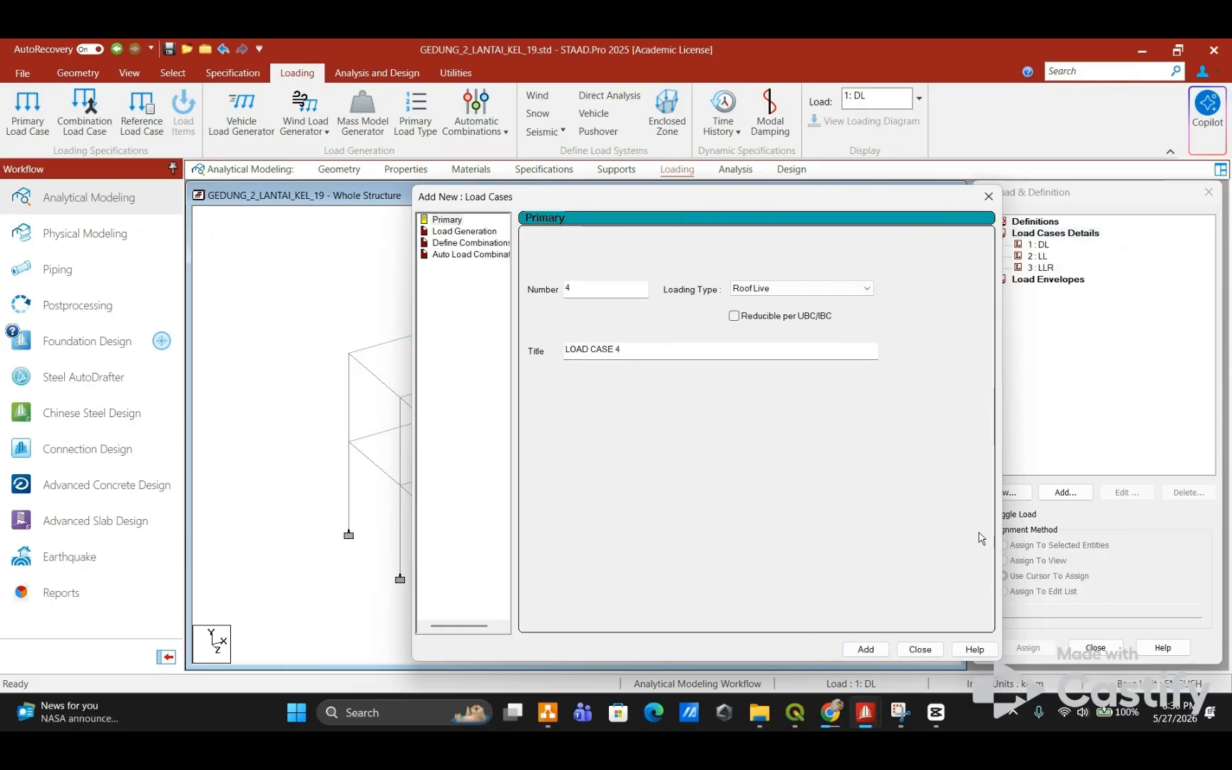
pyautogui.click(924, 648)
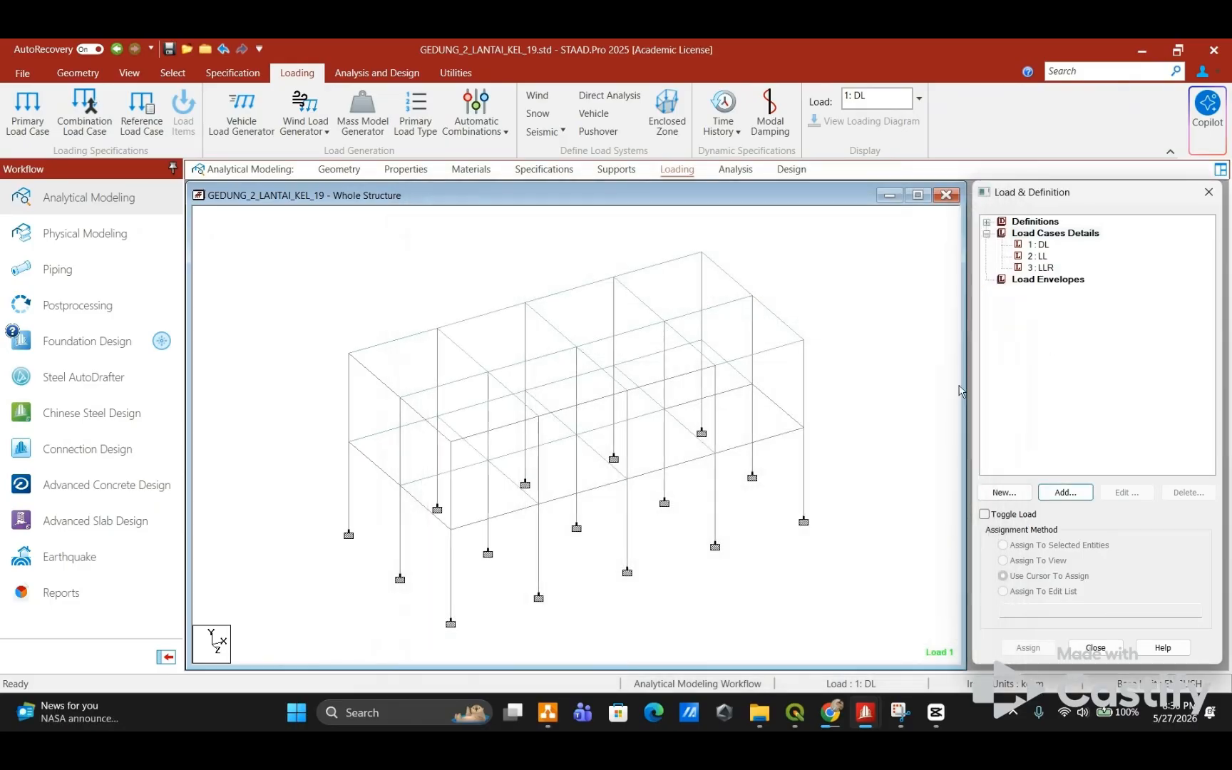
# Step: Add a selfweight load in the Y direction with a factor of -1.07 to the DL load case
pyautogui.click(1042, 244)
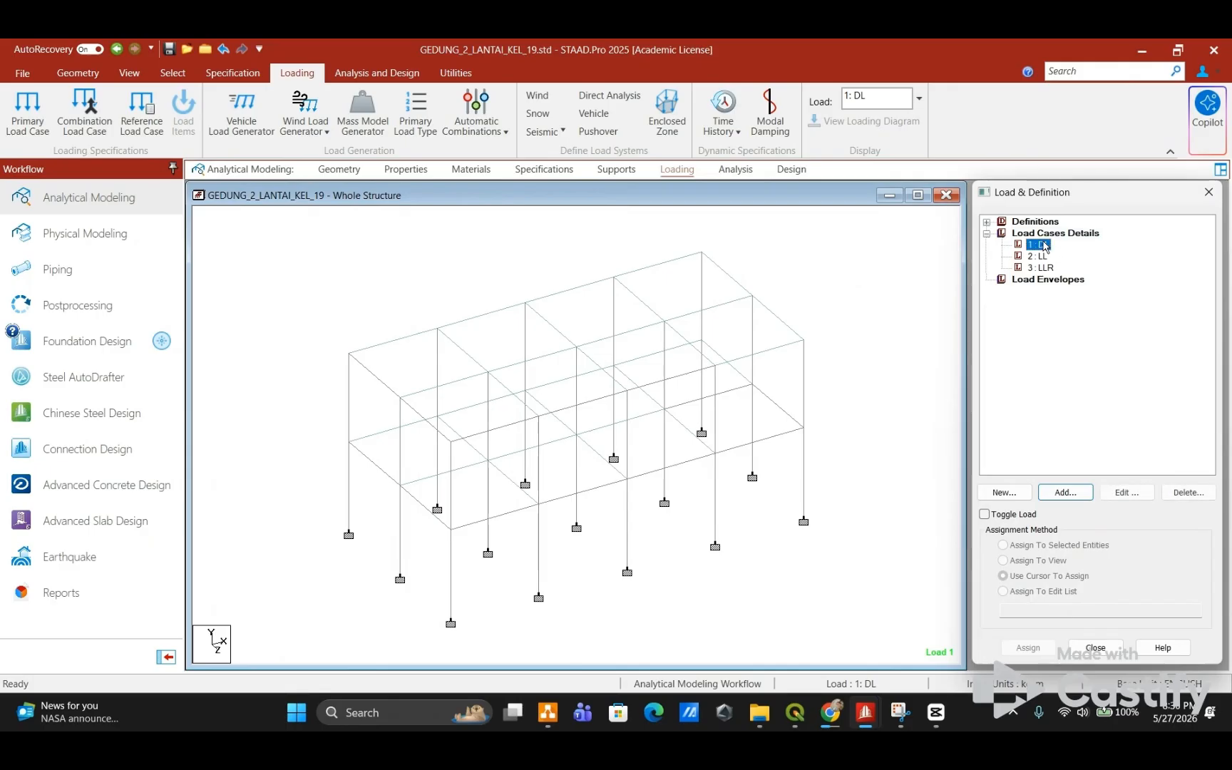
pyautogui.click(1078, 496)
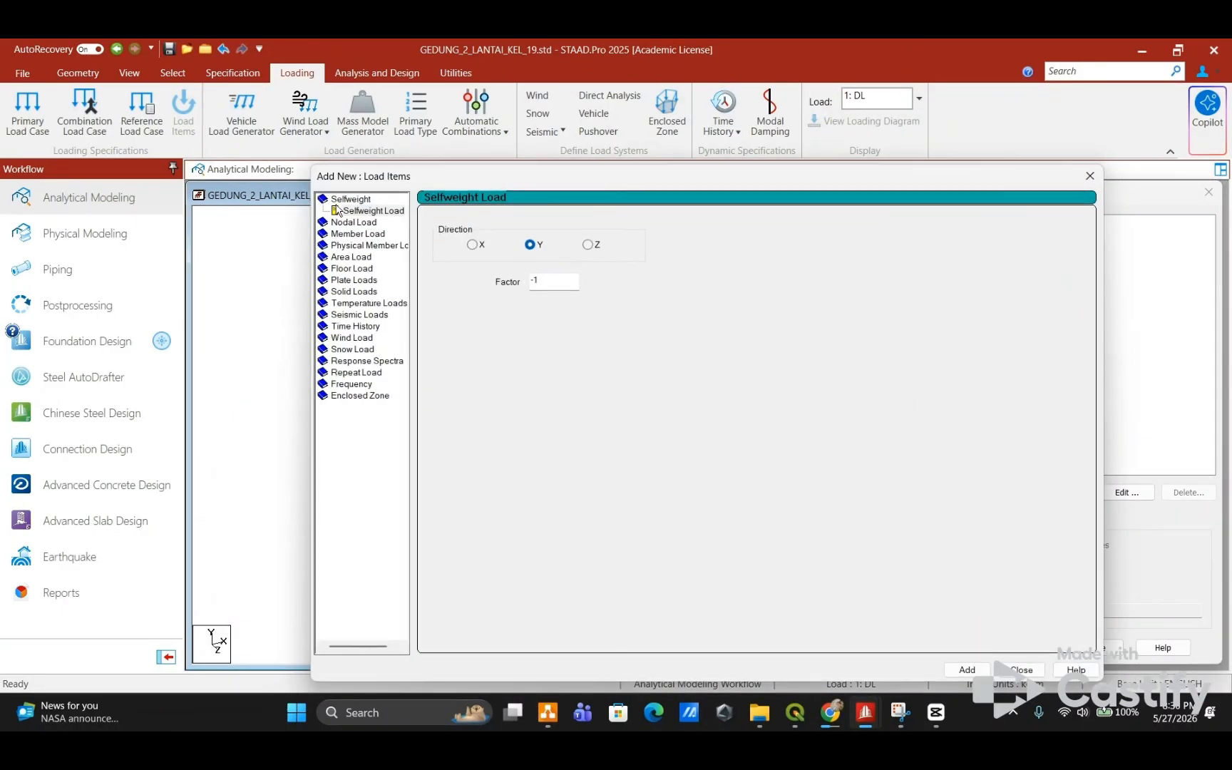
pyautogui.click(378, 211)
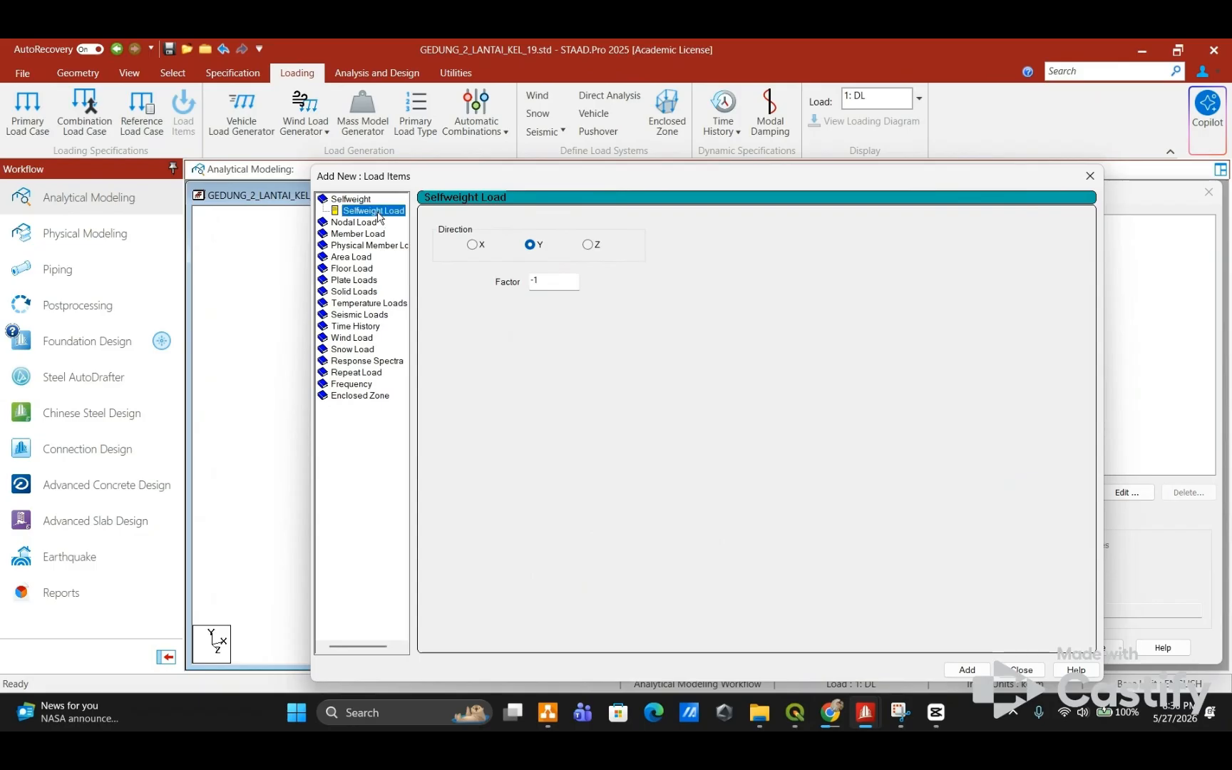
pyautogui.click(542, 286)
pyautogui.write('7')
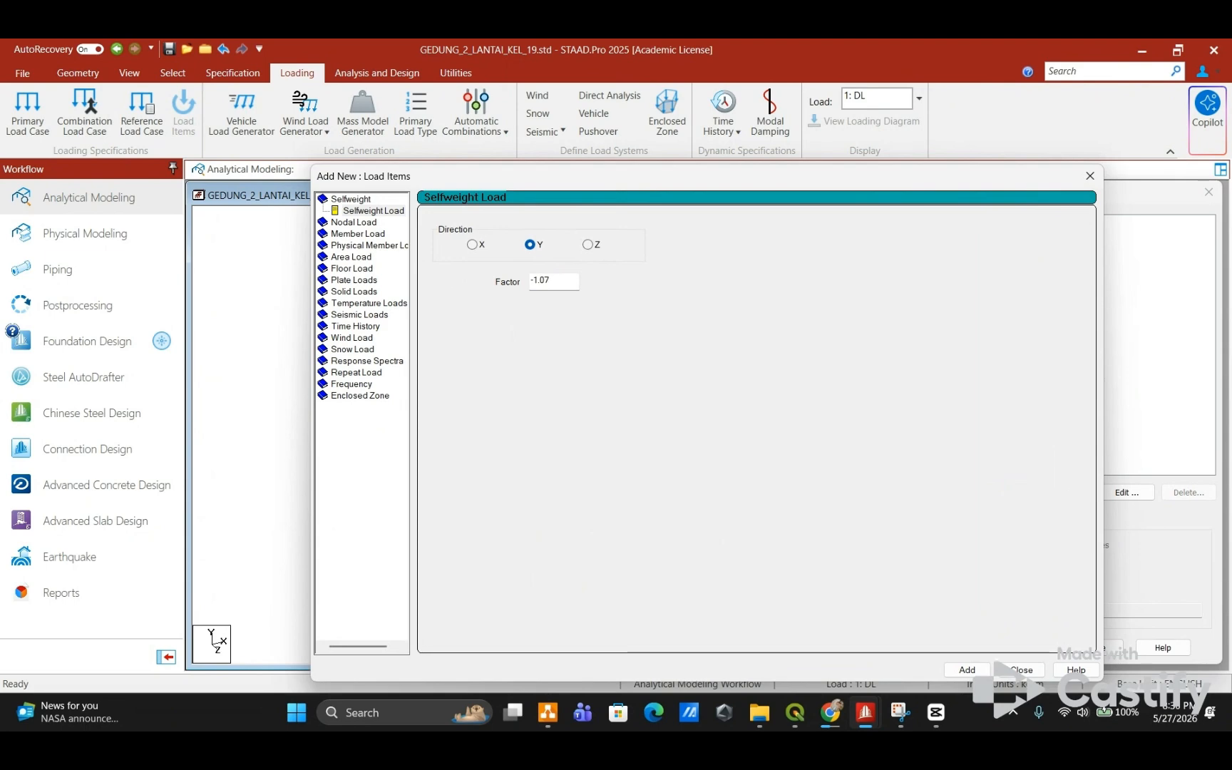
pyautogui.click(974, 670)
pyautogui.click(1019, 669)
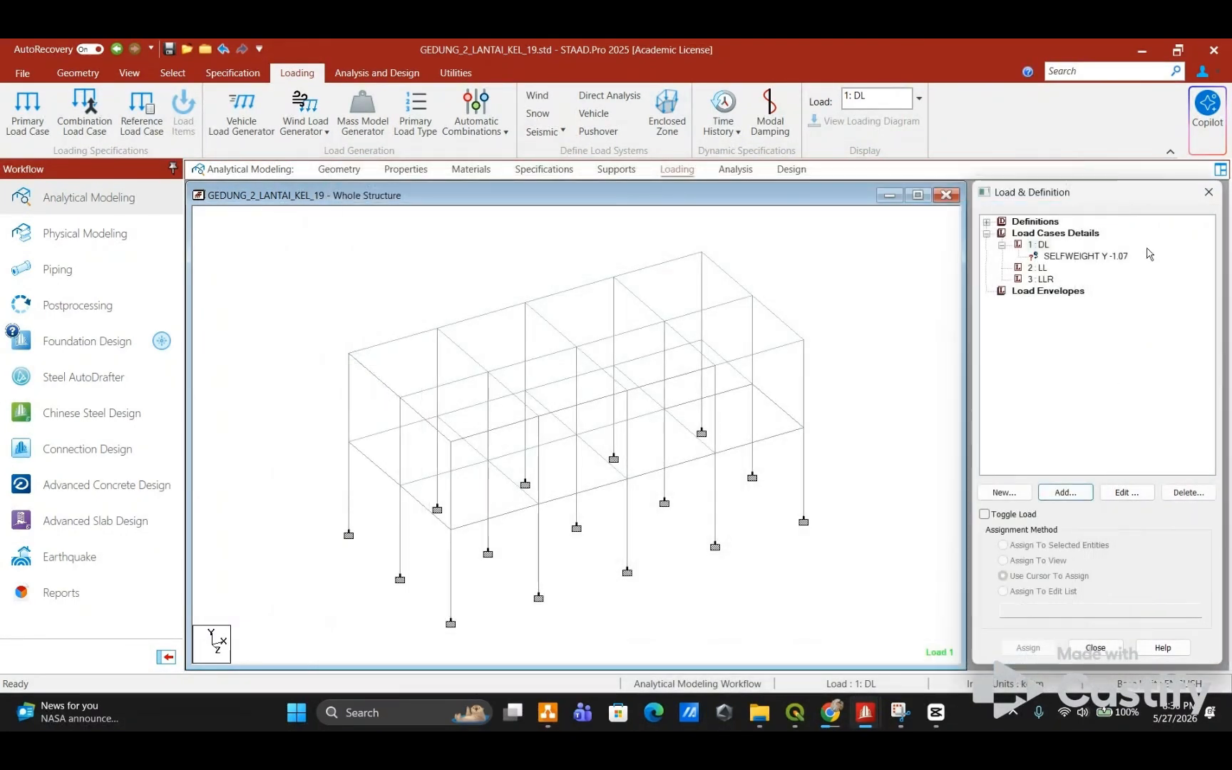
# Step: Assign the DL selfweight load to the whole structure with the Assign To View method
pyautogui.click(1104, 258)
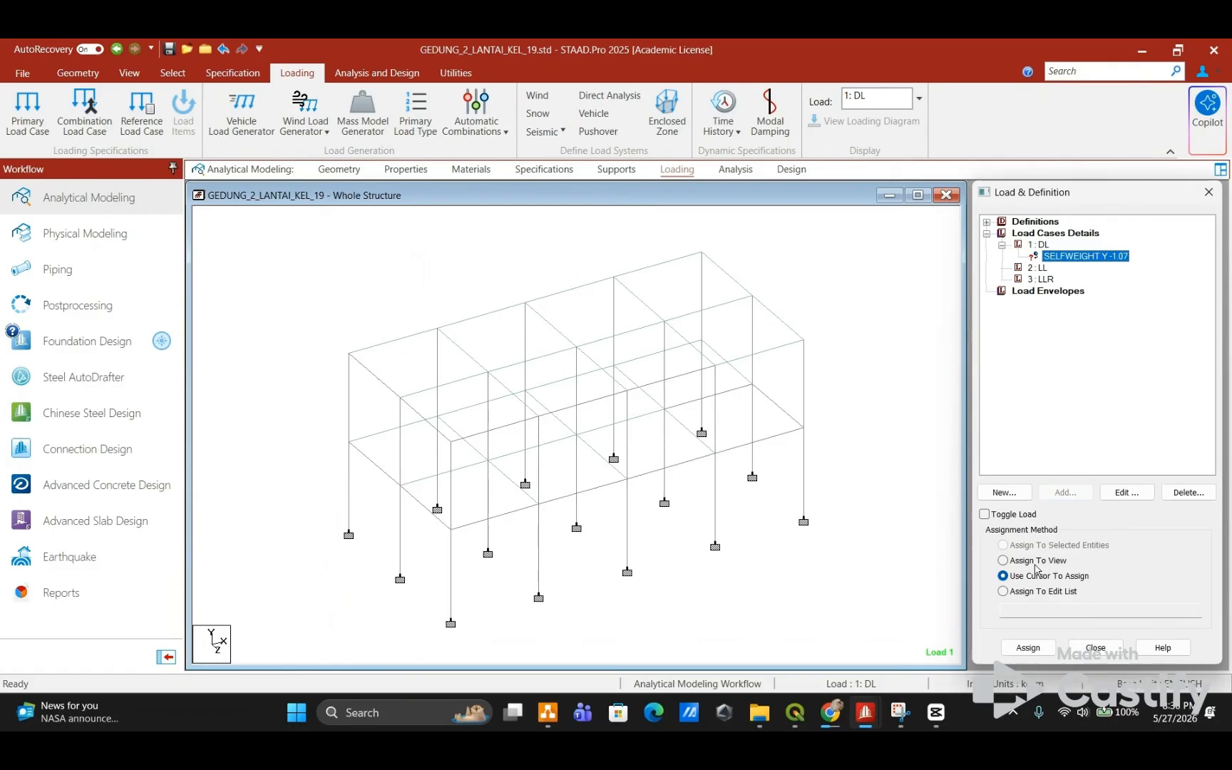
pyautogui.click(1004, 561)
pyautogui.click(1028, 648)
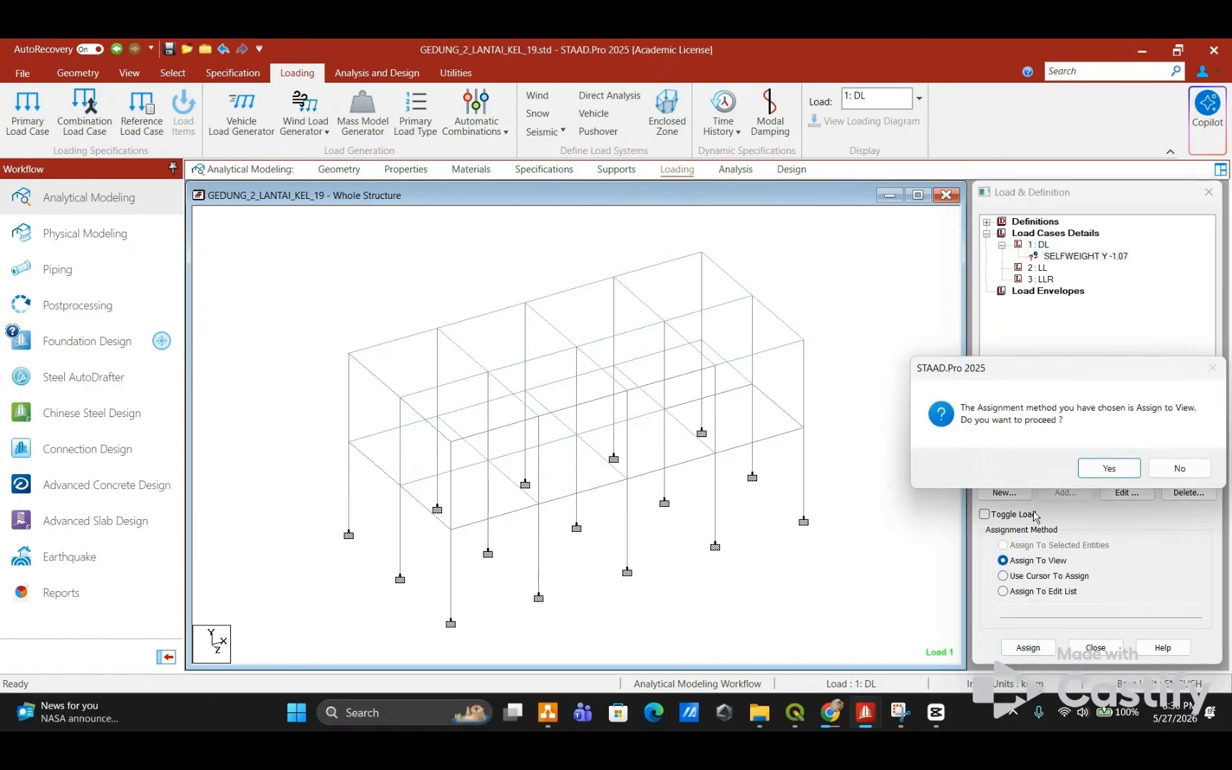
pyautogui.click(1109, 468)
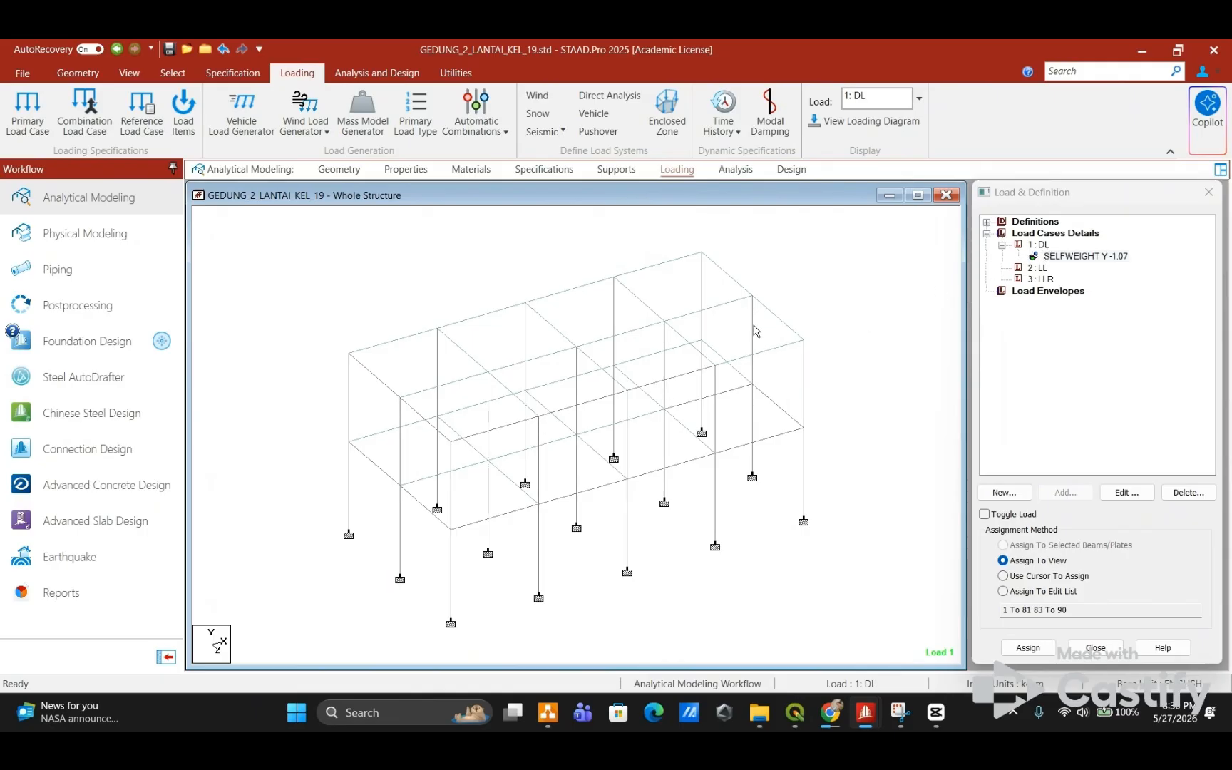
# Step: Set up a YRANGE floor load in DL with a pressure of -130 kg/m2 and a Y range from 4 to 4 m
pyautogui.click(1057, 258)
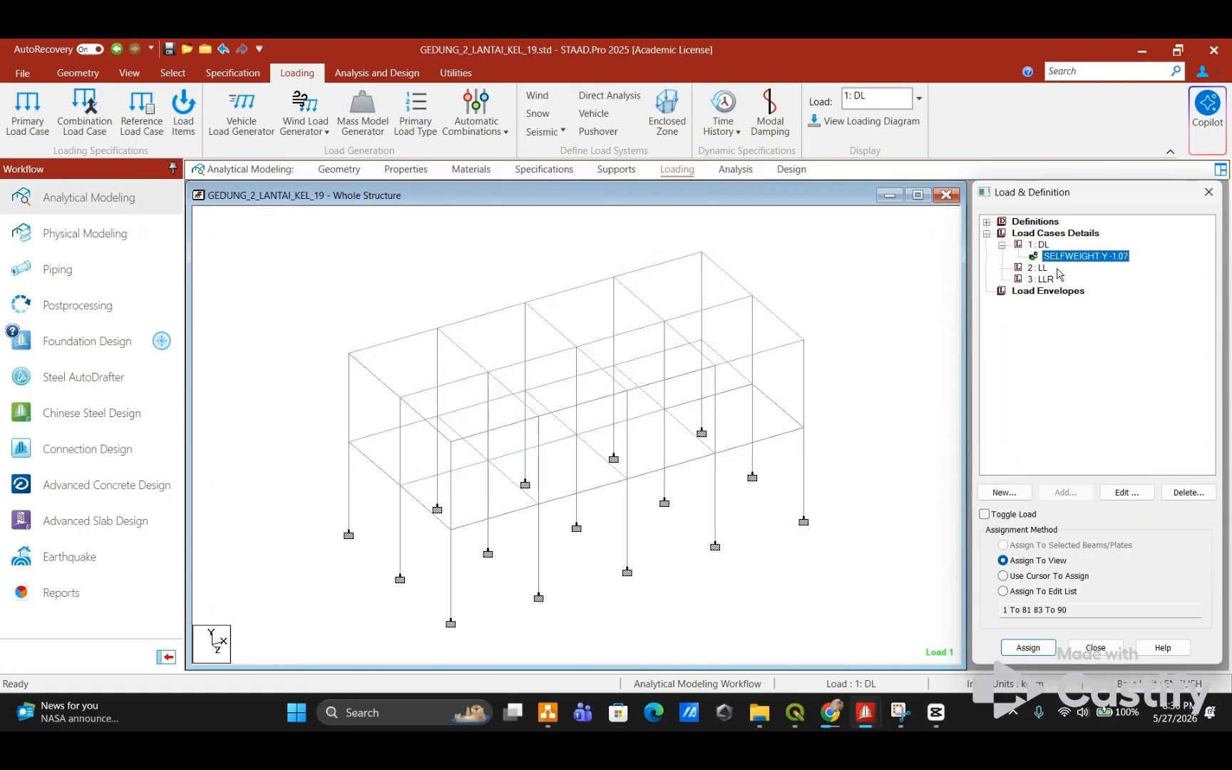
pyautogui.click(1064, 492)
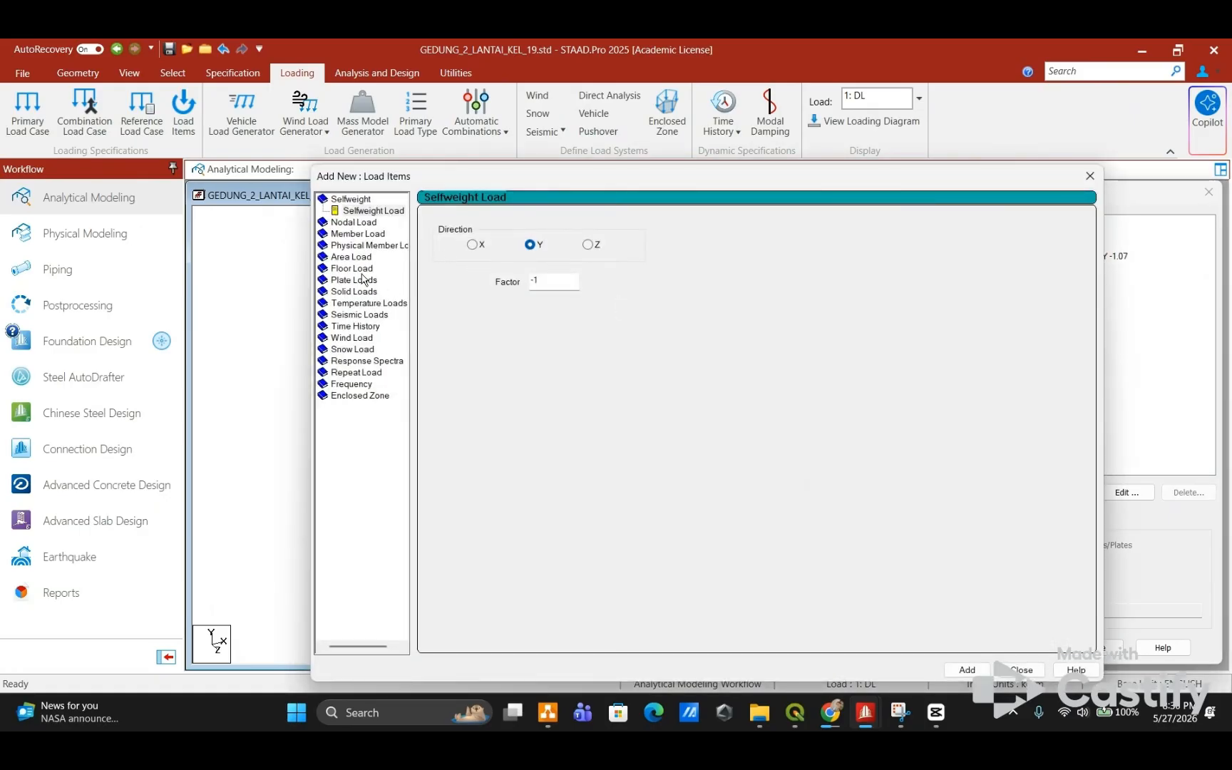
pyautogui.click(356, 268)
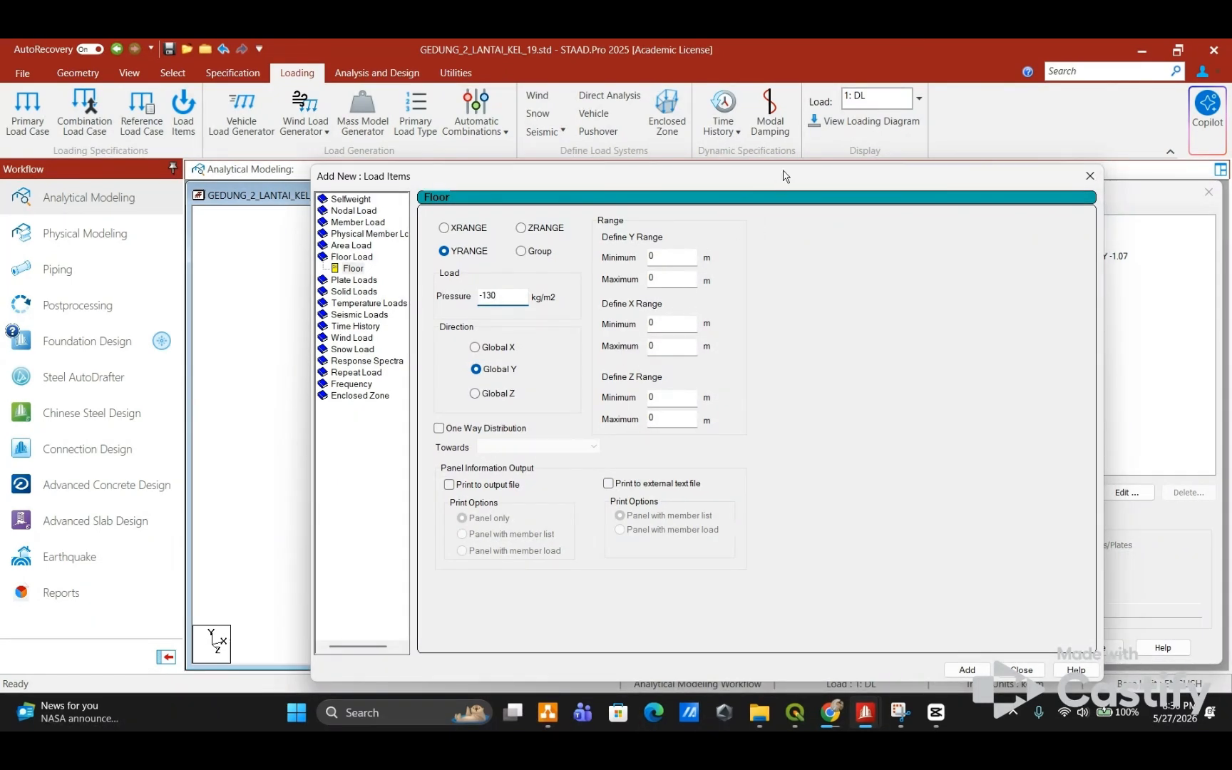
pyautogui.moveTo(786, 175); pyautogui.dragTo(1028, 247)
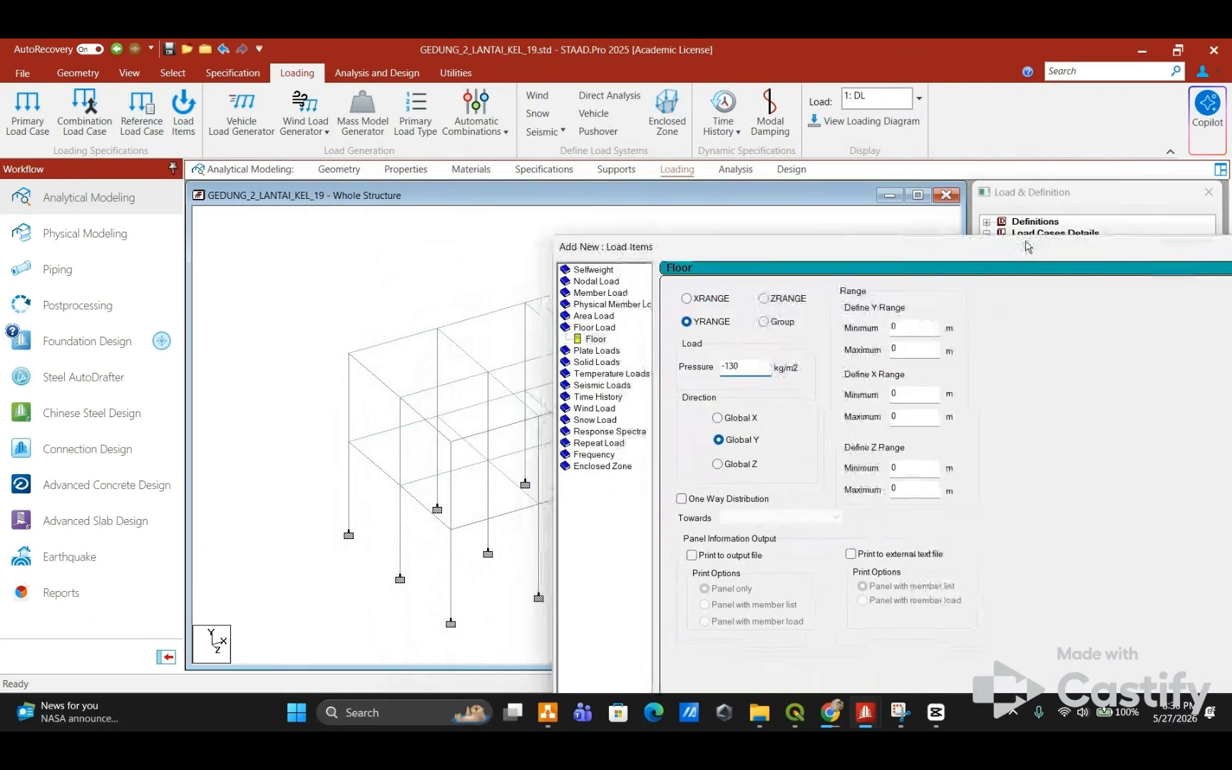
pyautogui.click(896, 328)
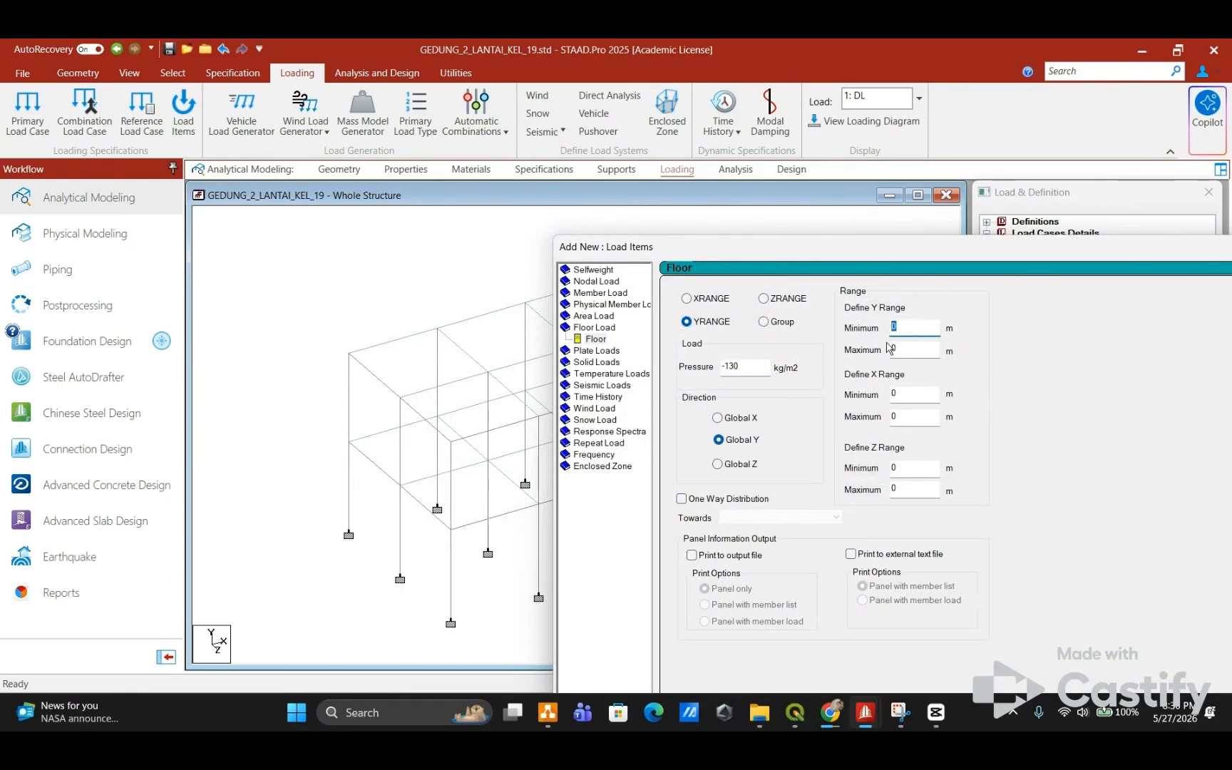
pyautogui.moveTo(901, 328); pyautogui.dragTo(889, 334)
pyautogui.write('4')
pyautogui.press('Tab')
pyautogui.write('4')
# Step: Set the floor load's X range maximum to 16 m and Z range maximum to 8 m, and add it to DL
pyautogui.press('Tab')
pyautogui.press('Tab')
pyautogui.write('16')
pyautogui.doubleClick(896, 487)
pyautogui.write('8')
pyautogui.moveTo(985, 255); pyautogui.dragTo(882, 129)
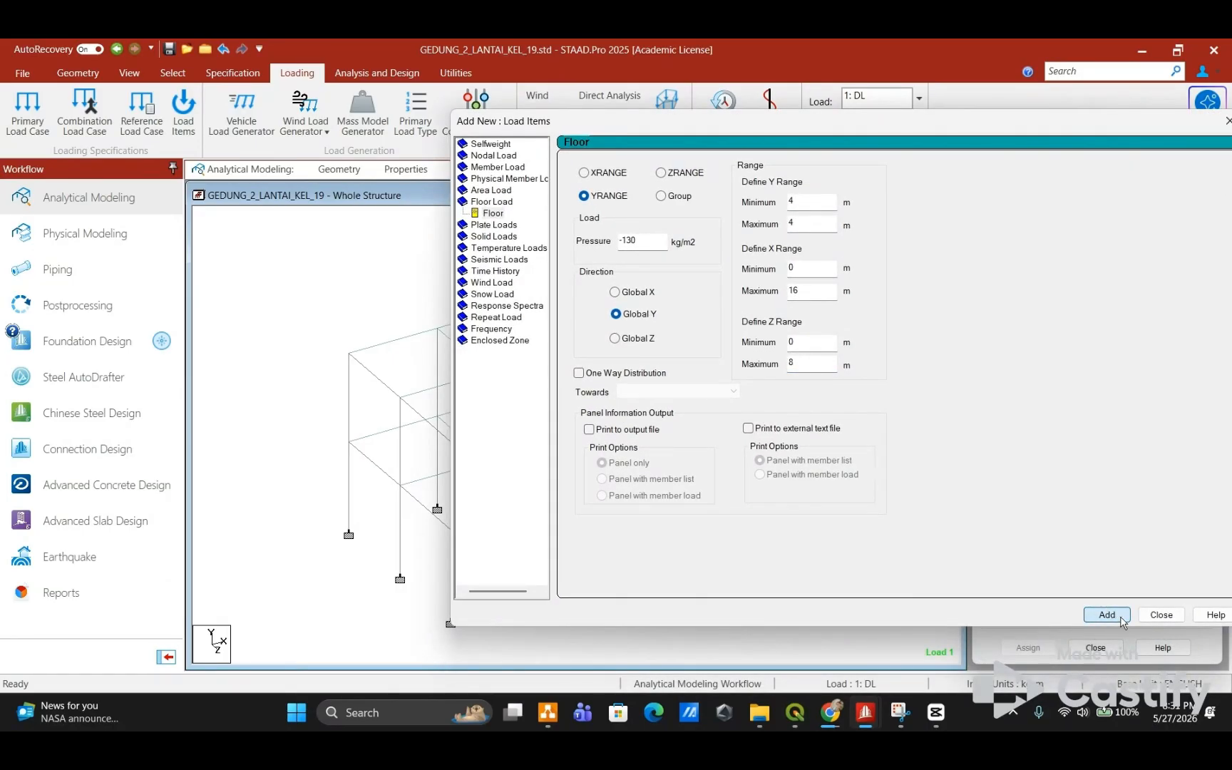
pyautogui.click(1106, 615)
pyautogui.click(1160, 614)
# Step: Delete the duplicate -130 kg/m2 floor load from DL and display the remaining one on the model
pyautogui.click(1126, 280)
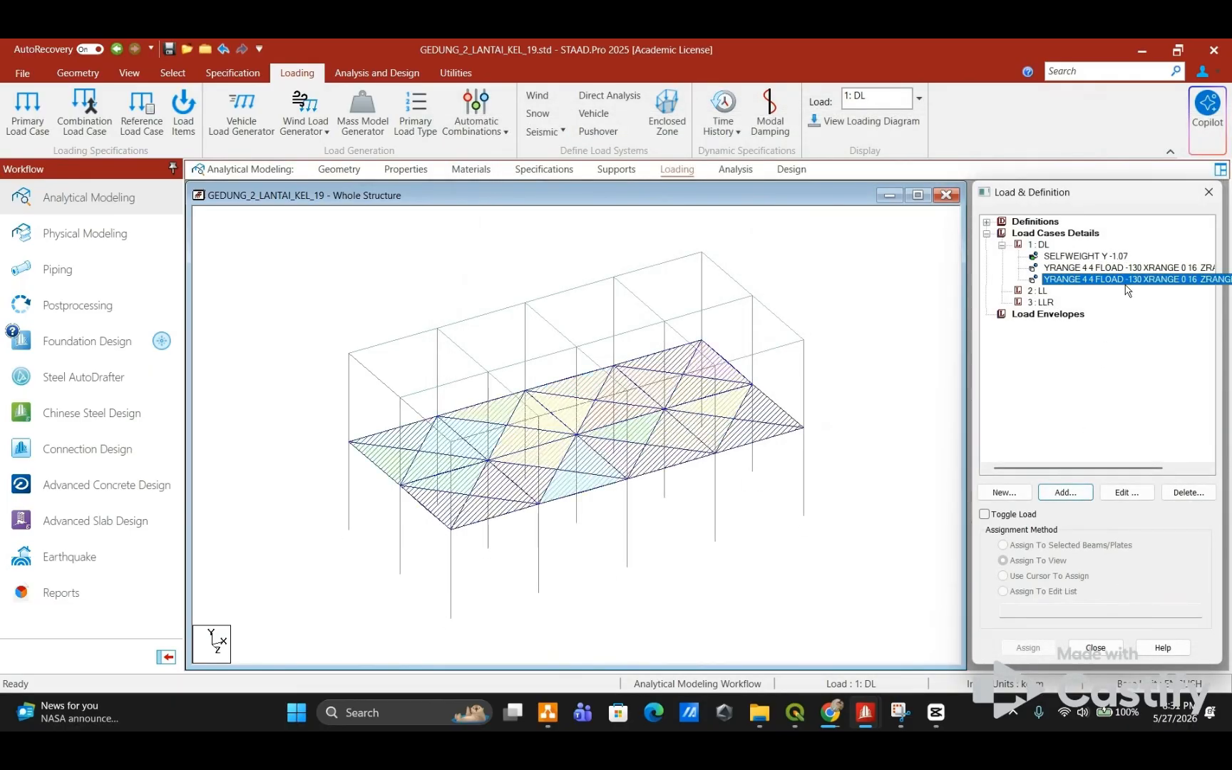
pyautogui.press('Delete')
pyautogui.click(1121, 268)
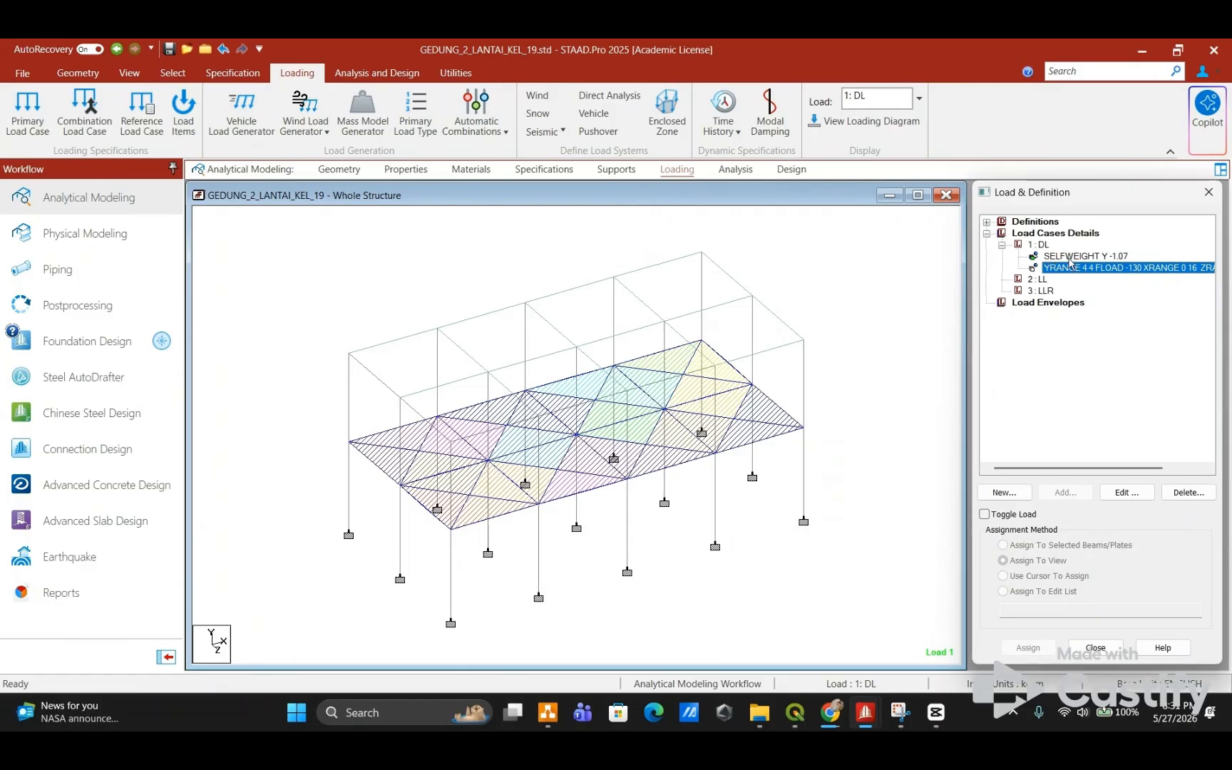
# Step: Set up another YRANGE floor load in DL with a pressure of -43 kg/m2 and a Y range from 8 to 8 m
pyautogui.click(1042, 244)
pyautogui.click(1069, 496)
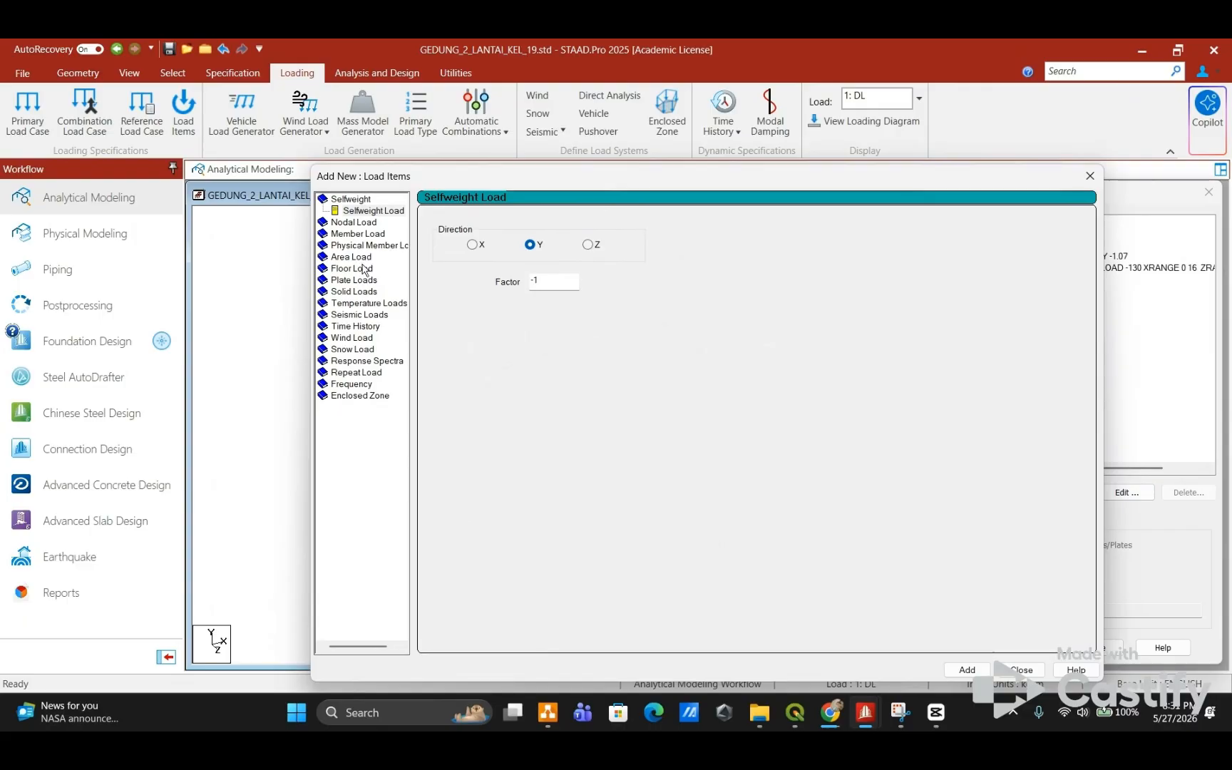
pyautogui.click(365, 269)
pyautogui.doubleClick(482, 296)
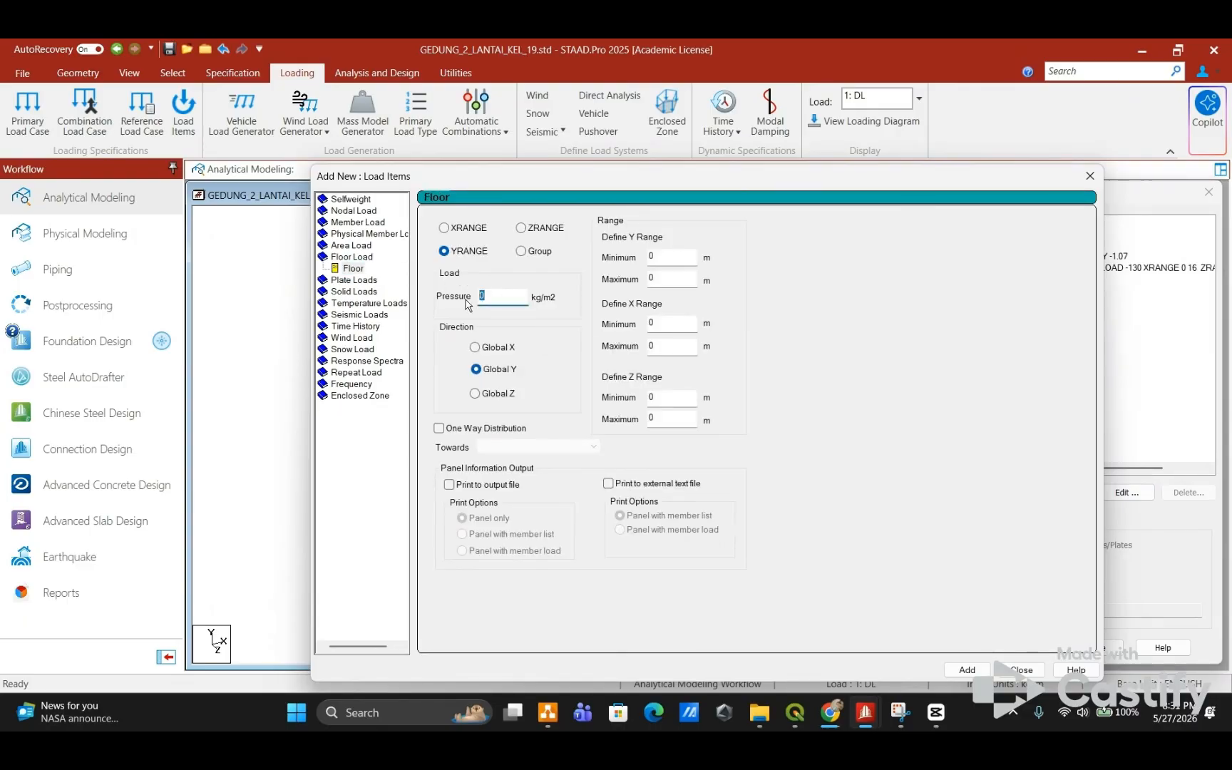
pyautogui.write('-')
pyautogui.press('BackSpace')
pyautogui.moveTo(664, 179); pyautogui.dragTo(759, 477)
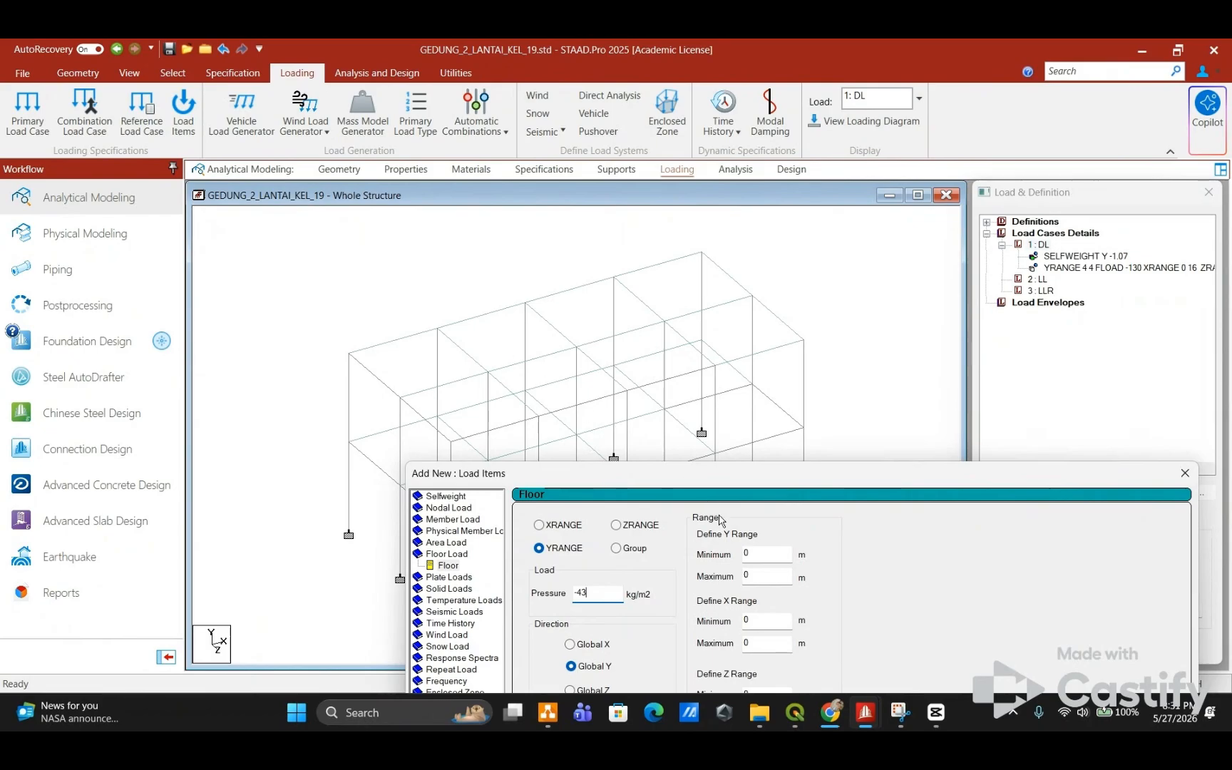
pyautogui.doubleClick(758, 548)
pyautogui.write('8')
pyautogui.click(755, 574)
pyautogui.press('BackSpace')
pyautogui.write('8')
# Step: Set the roof-level floor load's X range maximum to 16 m, complete its ranges and add it to DL
pyautogui.doubleClick(761, 642)
pyautogui.write('16')
pyautogui.moveTo(852, 474); pyautogui.dragTo(769, 181)
pyautogui.doubleClick(755, 544)
pyautogui.click(944, 666)
pyautogui.click(998, 666)
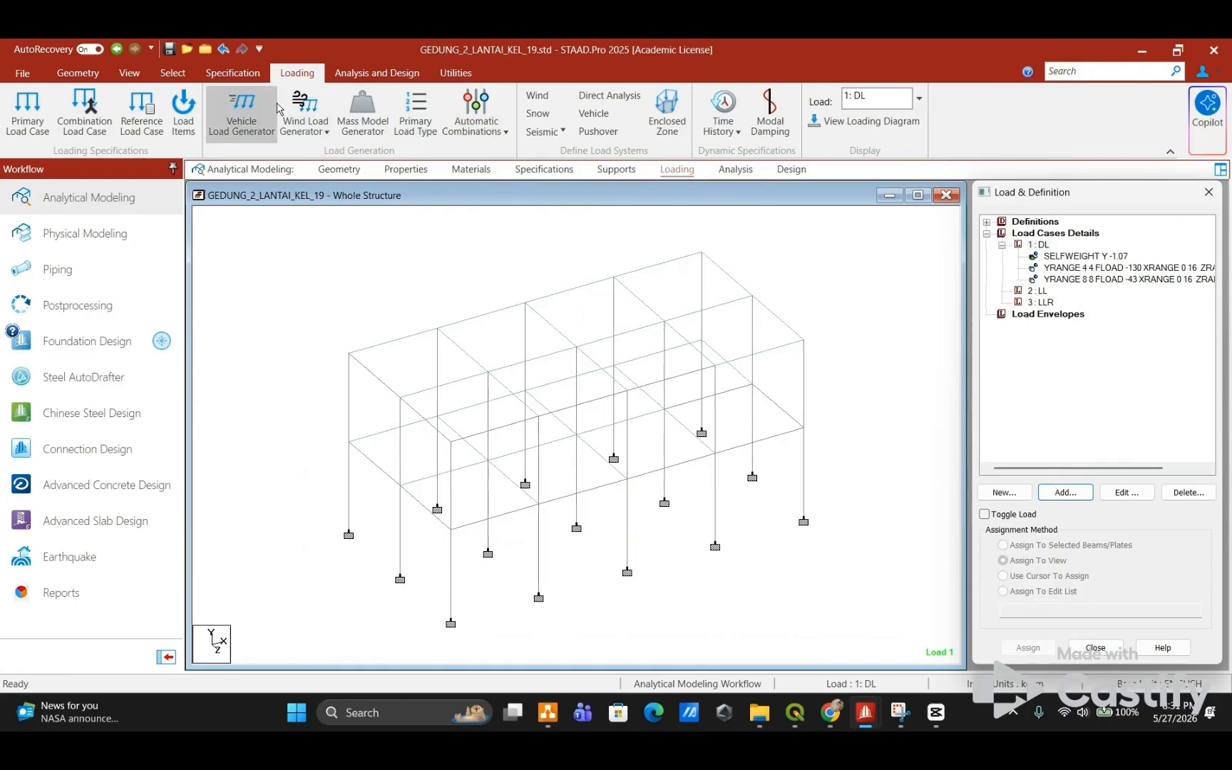
# Step: Show the frame in front elevation with DL's floor loads and set the load display scales to Dist. Force 200 lb/ft per m and Pressure 10 psi per m
pyautogui.click(142, 72)
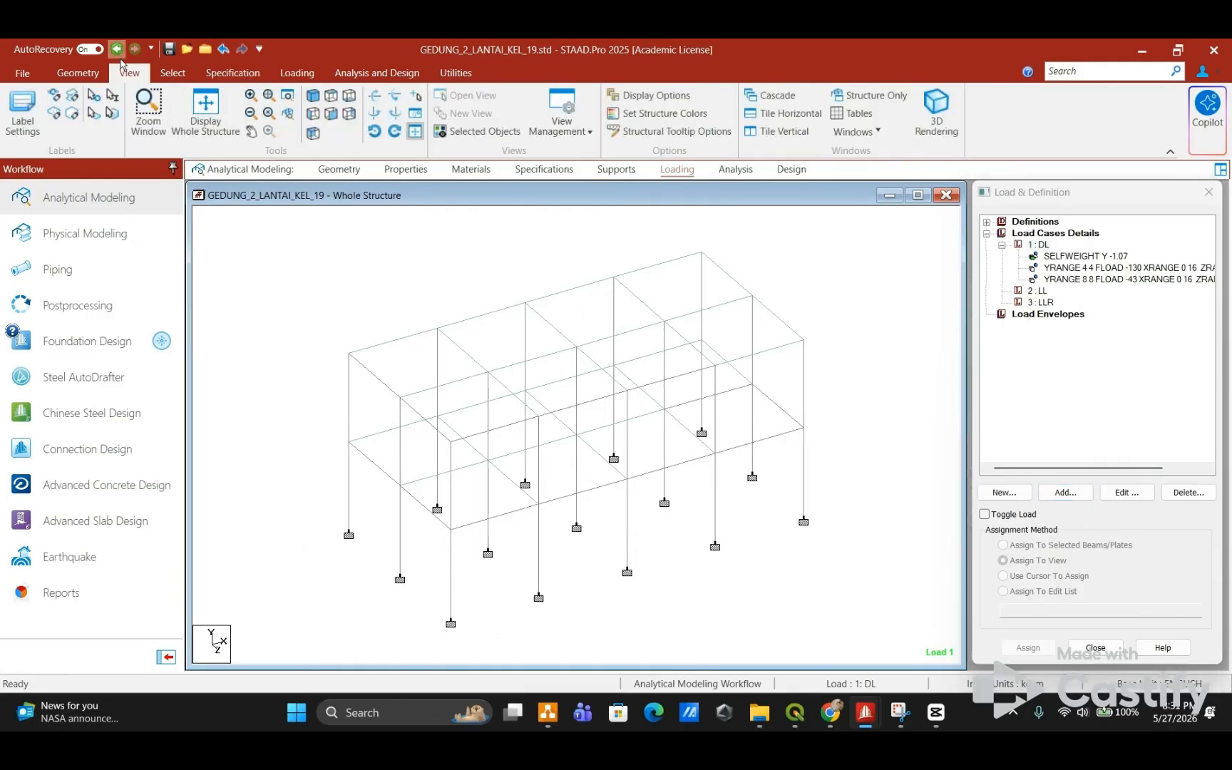
pyautogui.click(338, 122)
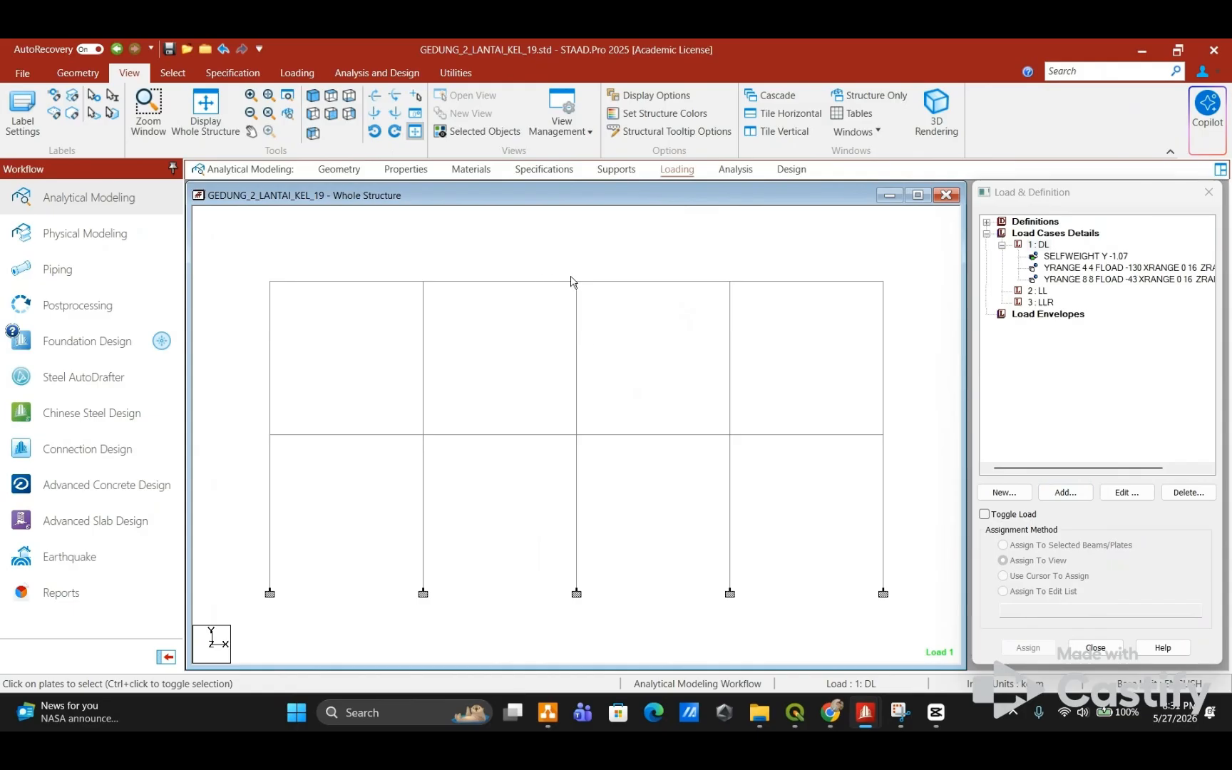
pyautogui.click(1021, 269)
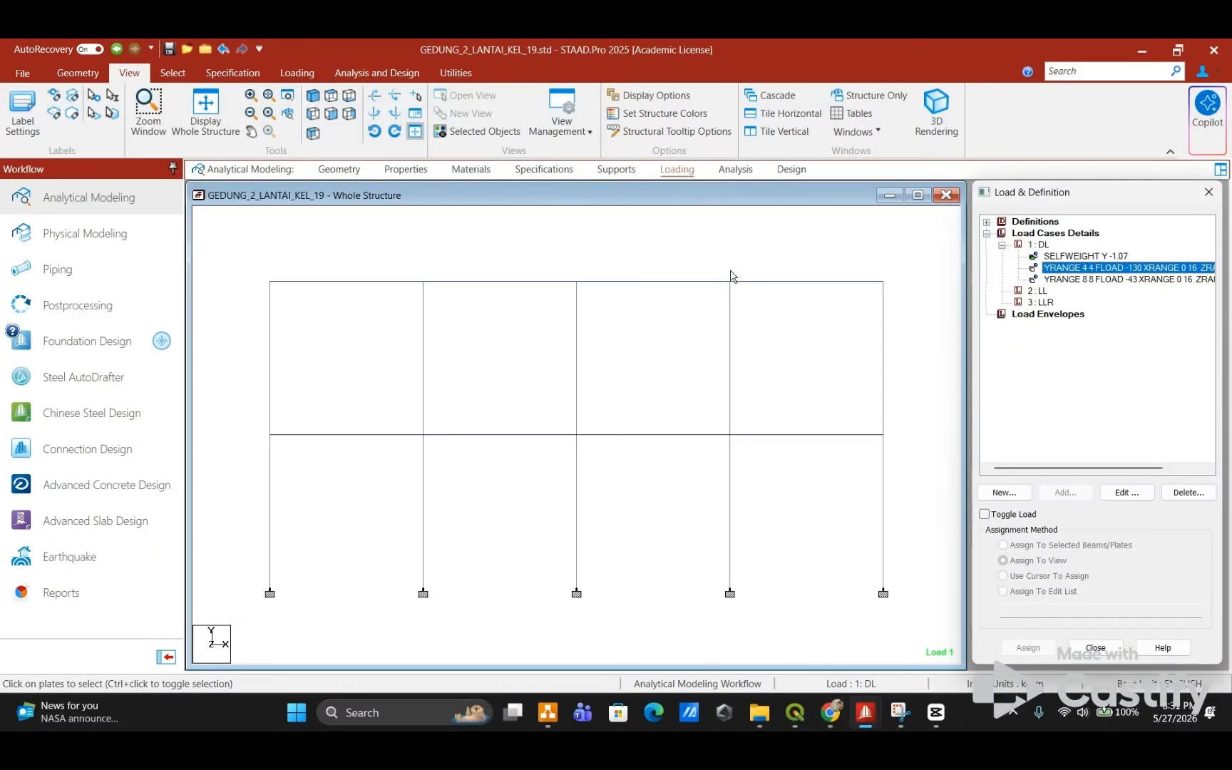
pyautogui.rightClick(620, 255)
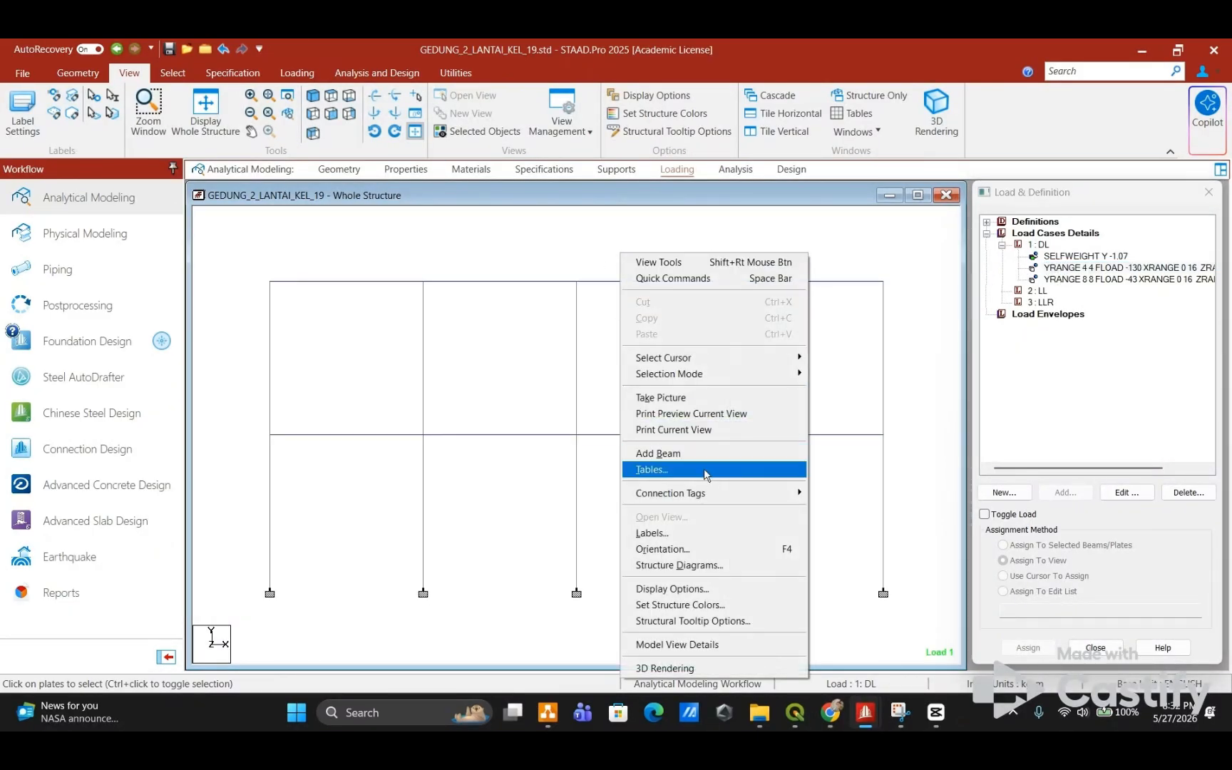
pyautogui.click(702, 533)
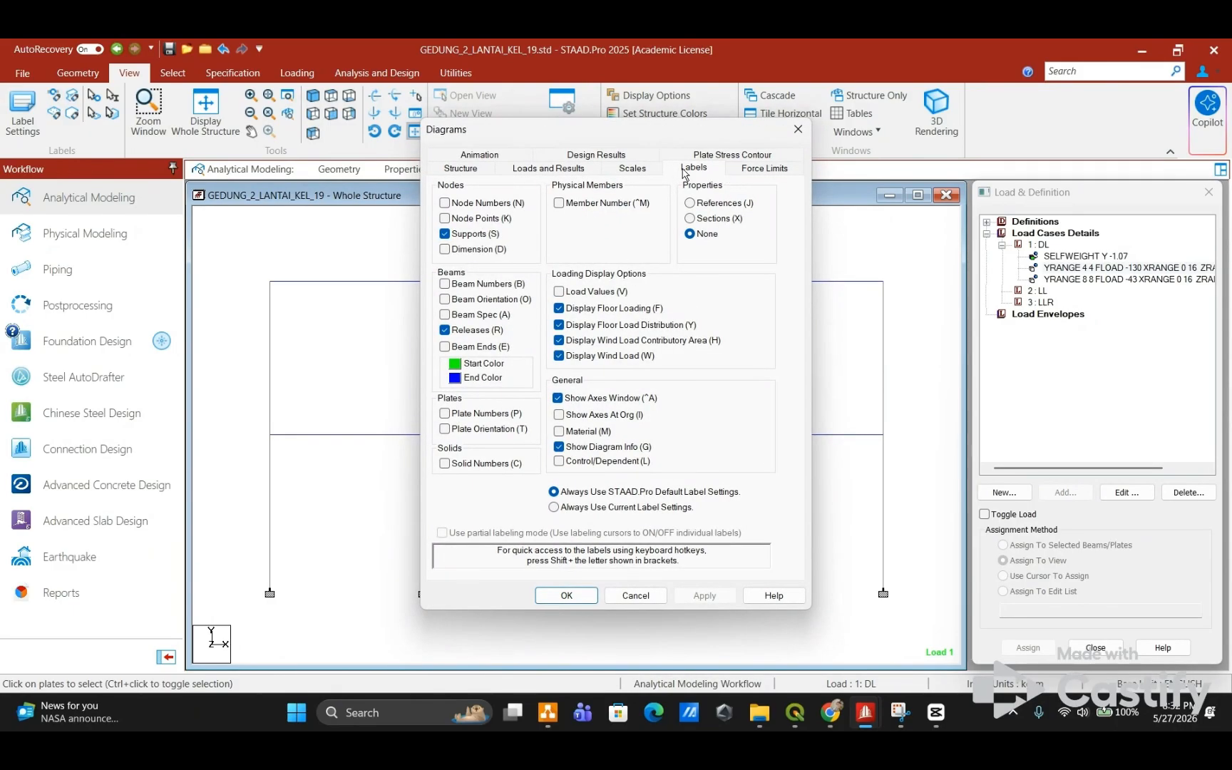
pyautogui.click(632, 169)
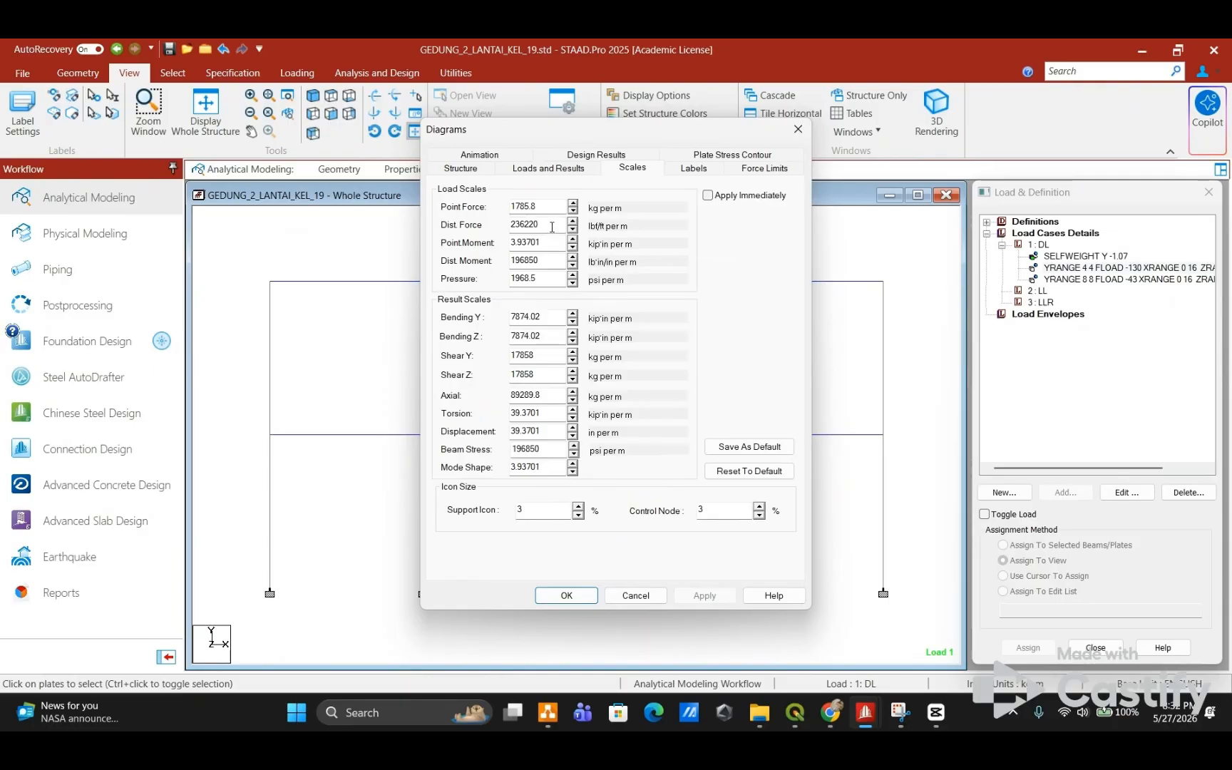
pyautogui.moveTo(552, 227); pyautogui.dragTo(482, 230)
pyautogui.write('200')
pyautogui.moveTo(545, 278); pyautogui.dragTo(482, 280)
pyautogui.write('10')
pyautogui.click(704, 594)
pyautogui.click(566, 594)
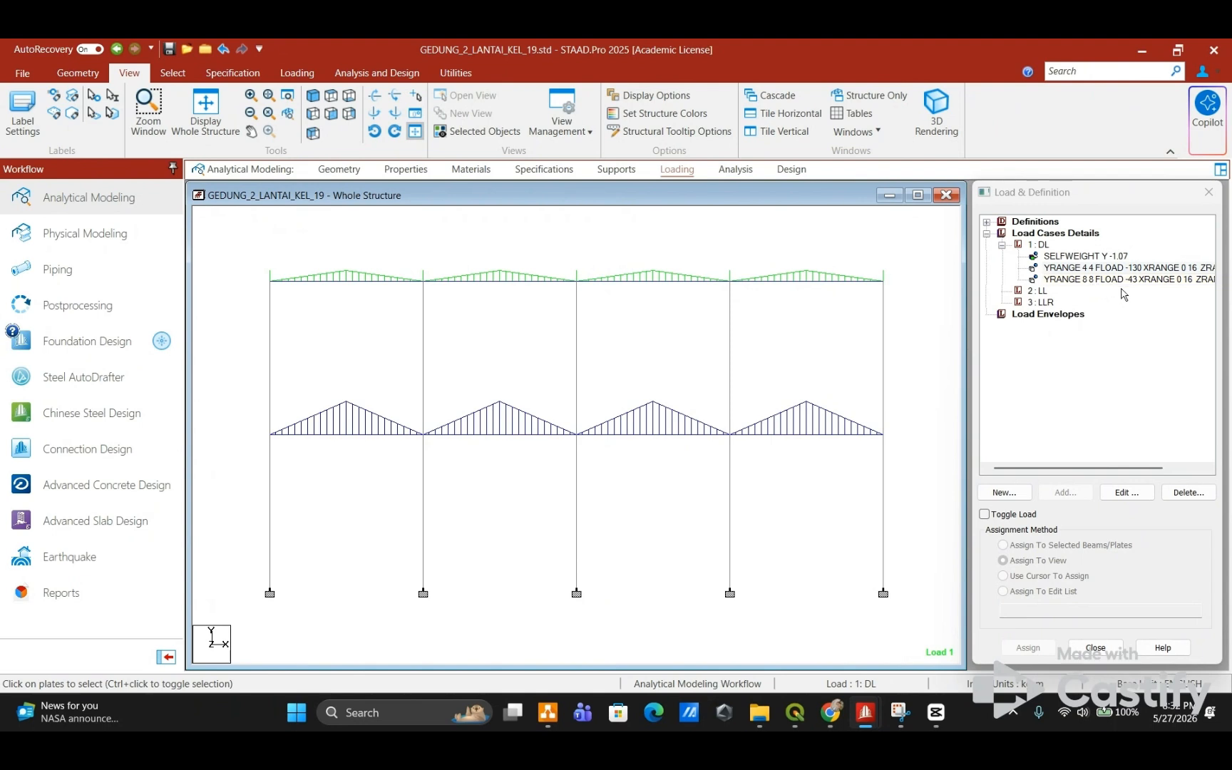
# Step: Return to the isometric view and add a uniform force member load of -876.25 kg/m in the GY direction to DL
pyautogui.click(1089, 268)
pyautogui.click(1043, 244)
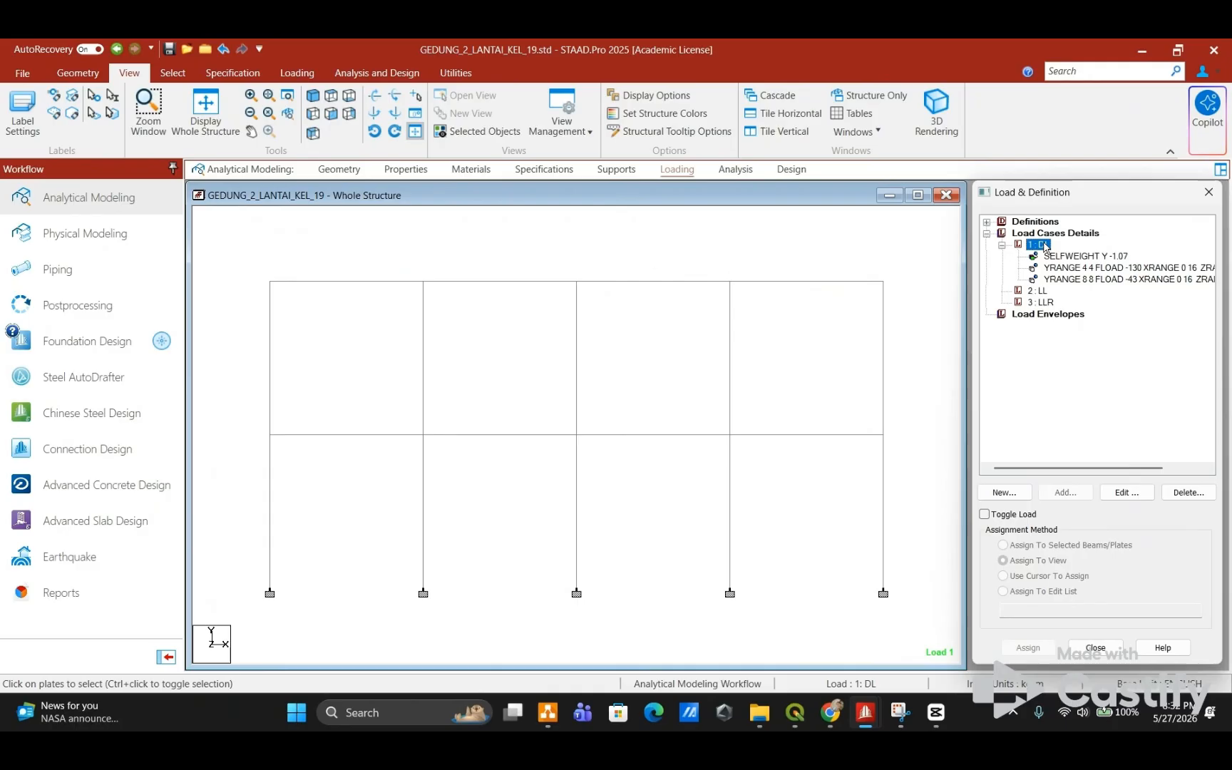
pyautogui.click(313, 96)
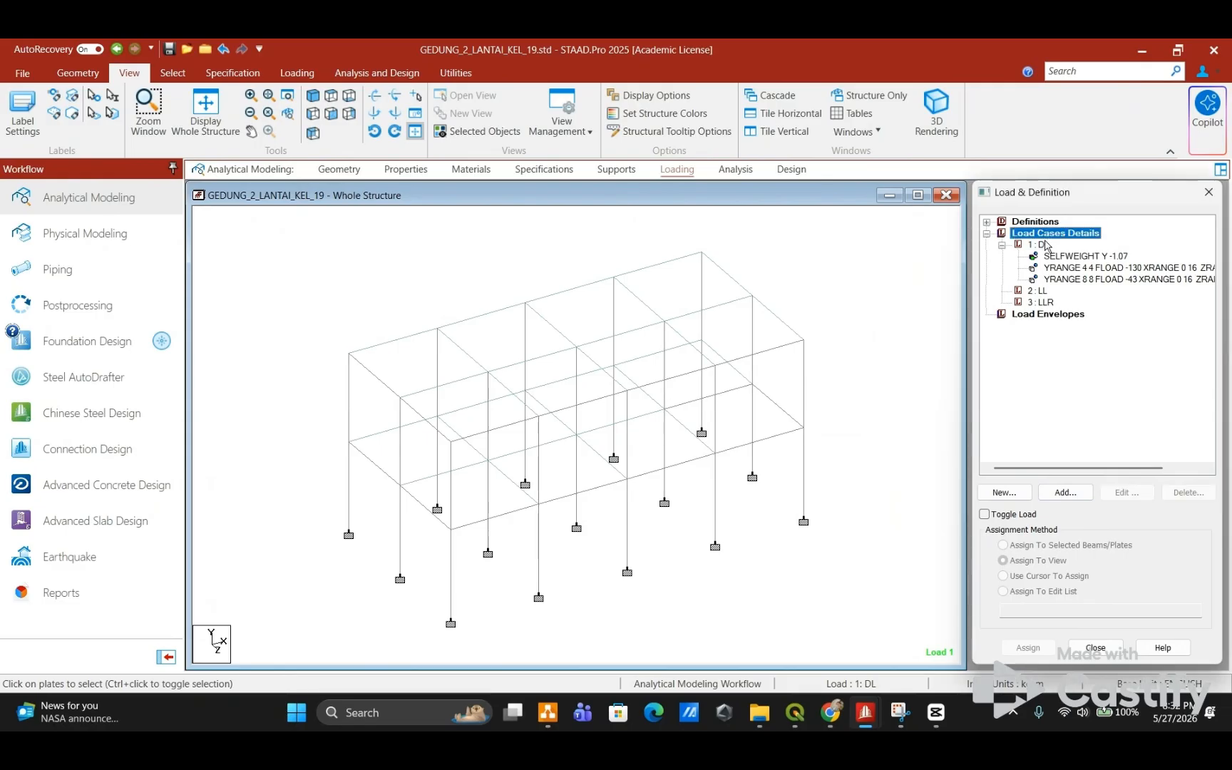
pyautogui.click(1064, 492)
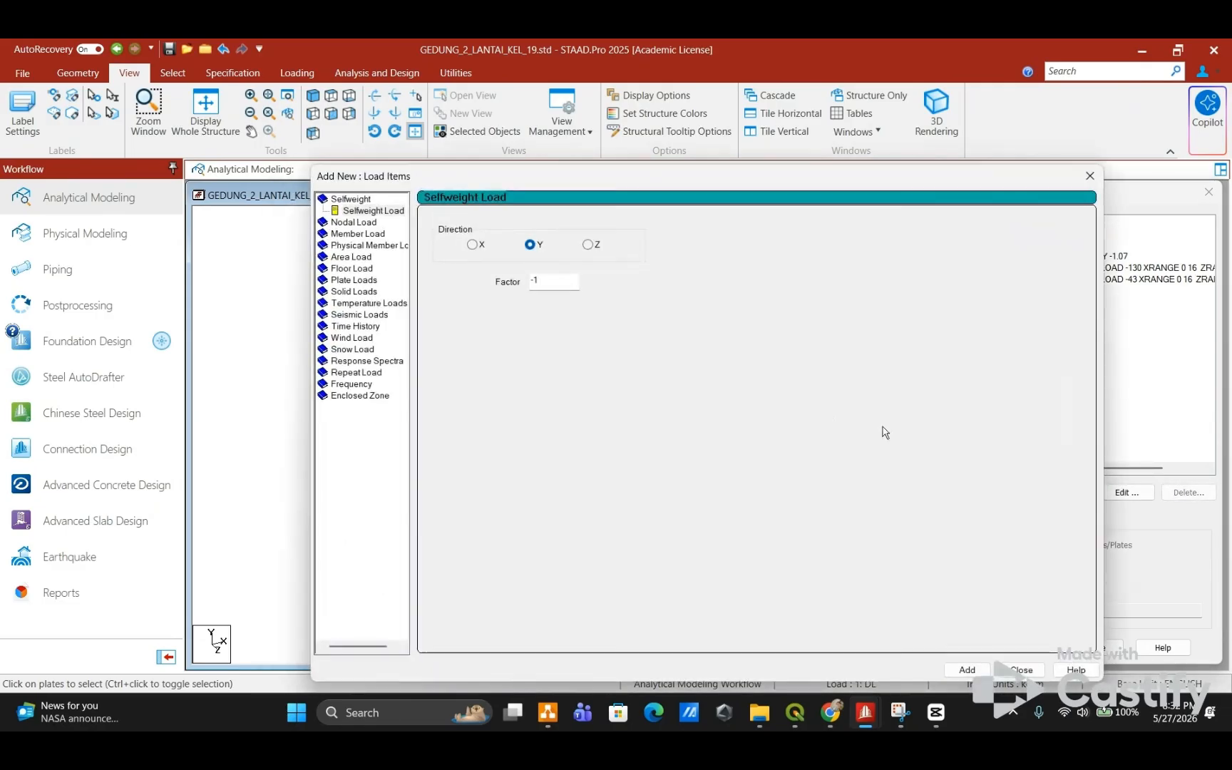
pyautogui.click(356, 233)
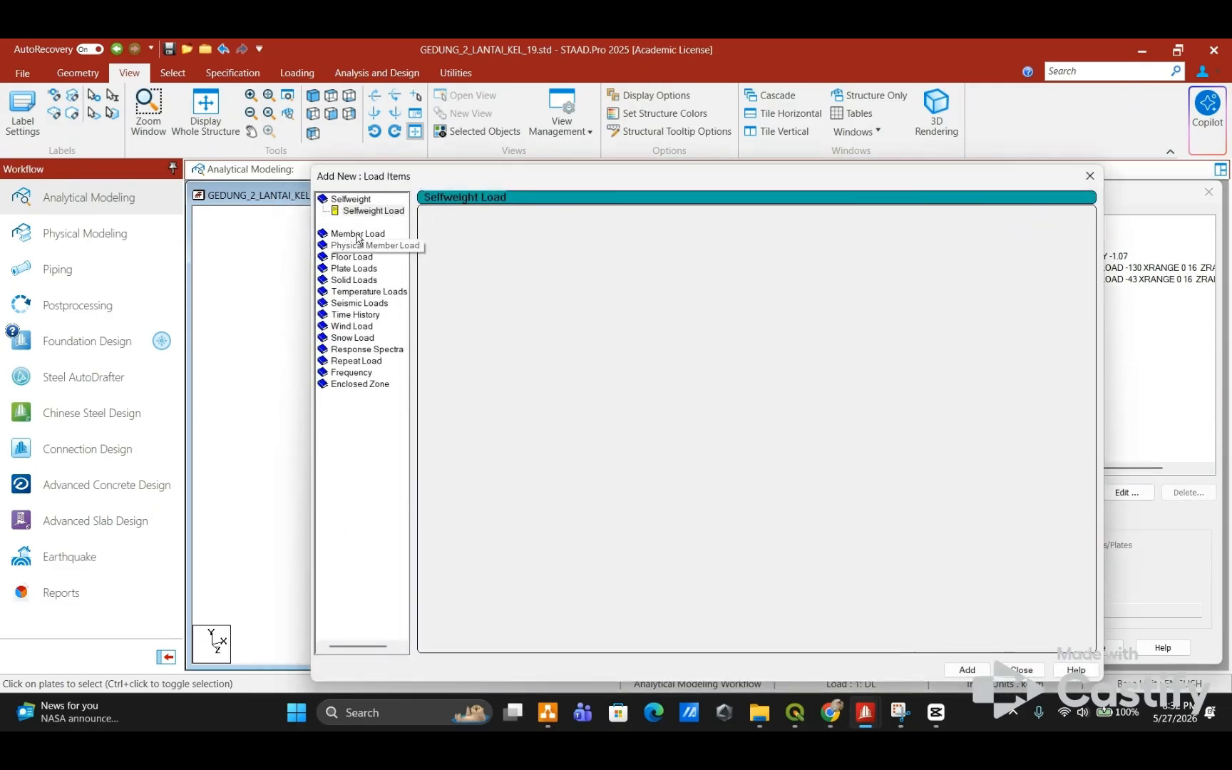
pyautogui.press('Tab')
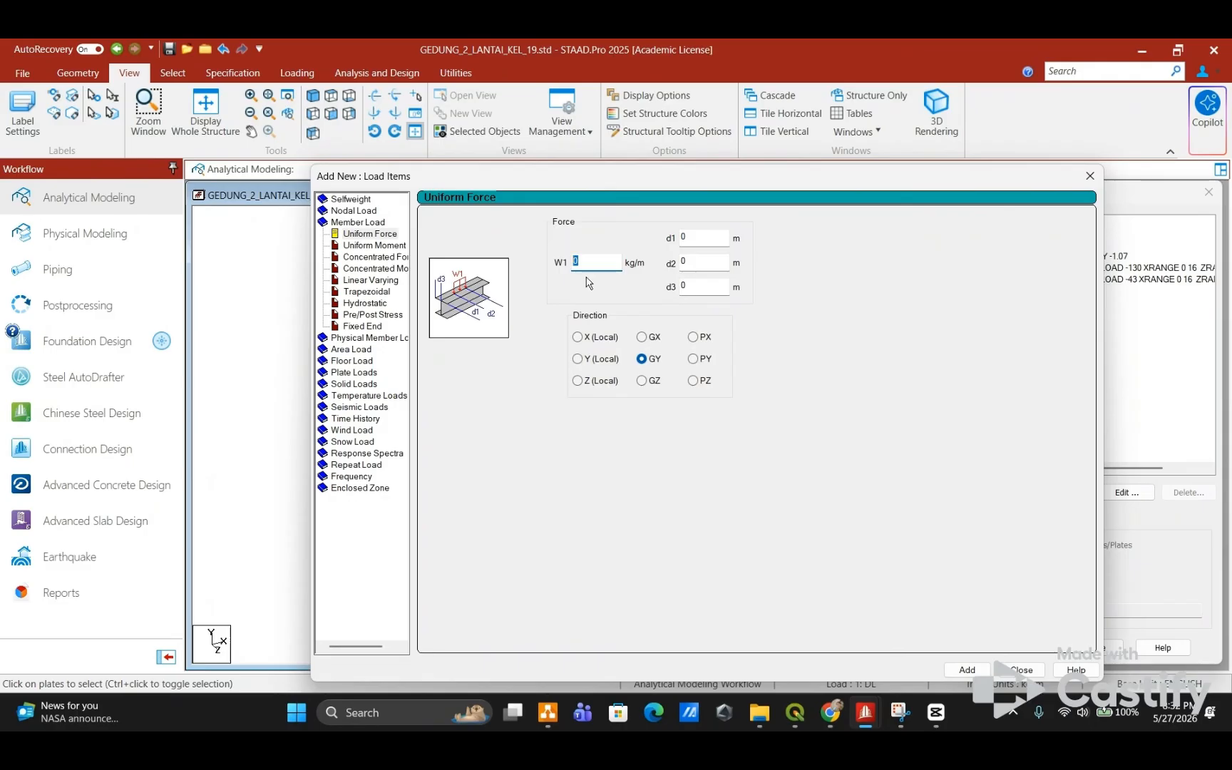
pyautogui.write('-876.25')
pyautogui.click(958, 672)
pyautogui.click(1089, 176)
pyautogui.click(1072, 291)
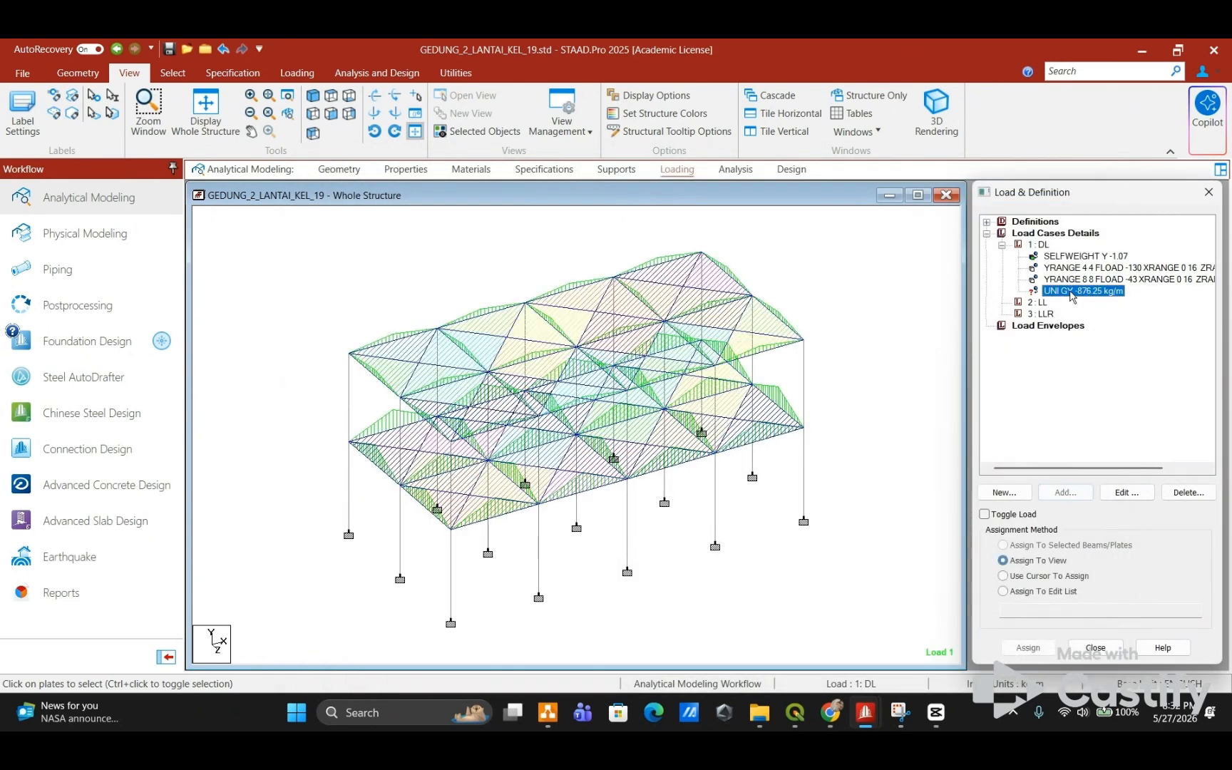
pyautogui.click(896, 298)
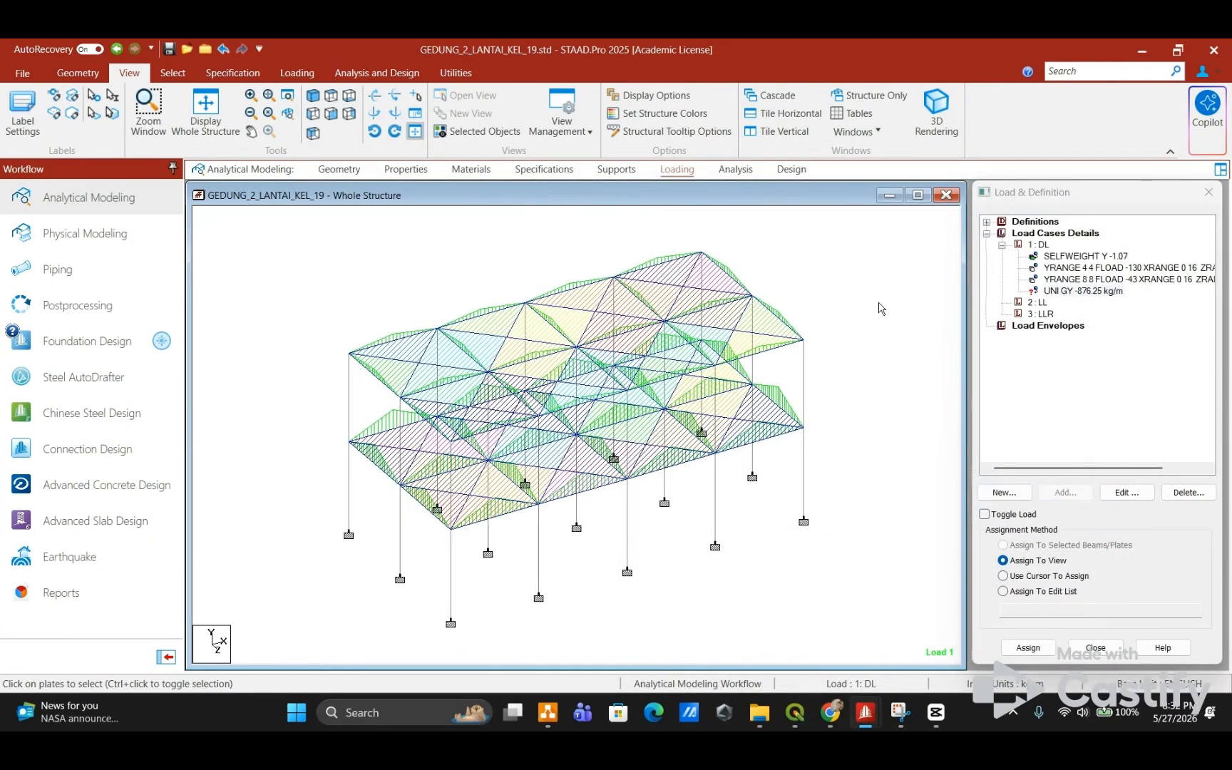
# Step: Assign the -876.25 kg/m uniform load to the first elevated floor's perimeter beams and the two interior beams enclosing its rear corner bay at maximum X
pyautogui.click(1039, 245)
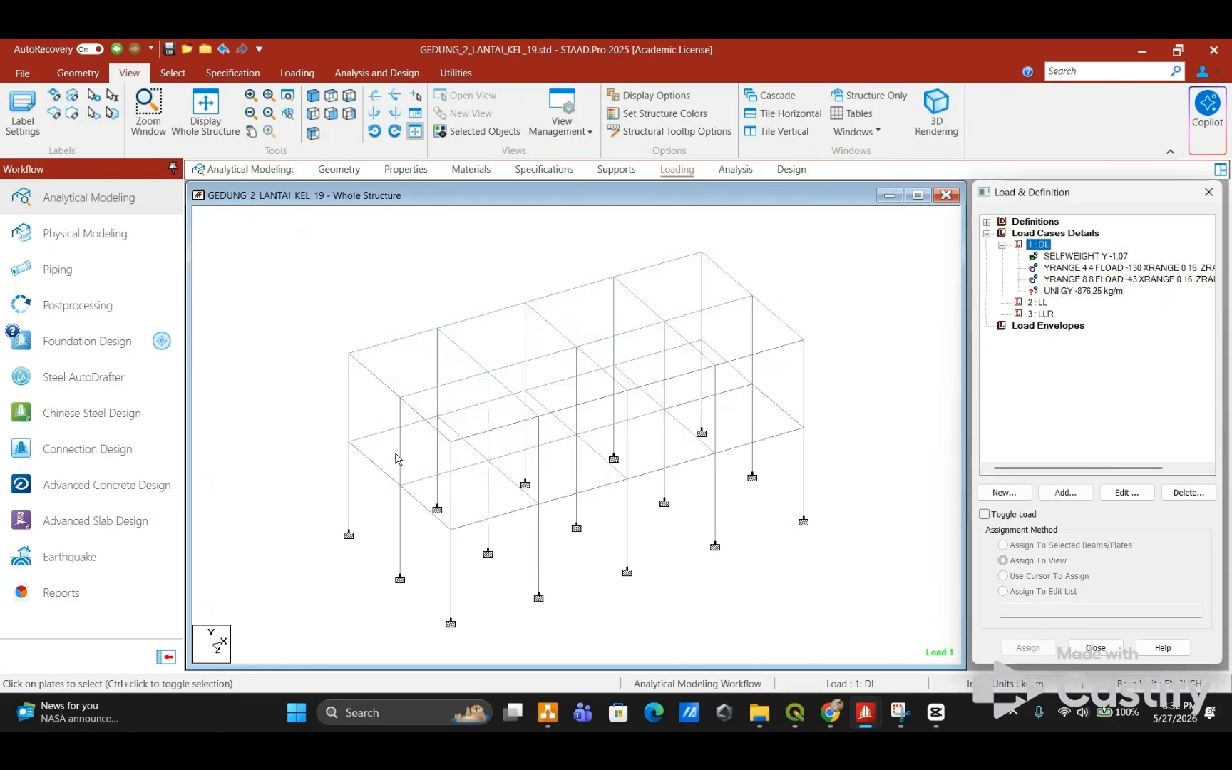
pyautogui.click(372, 461)
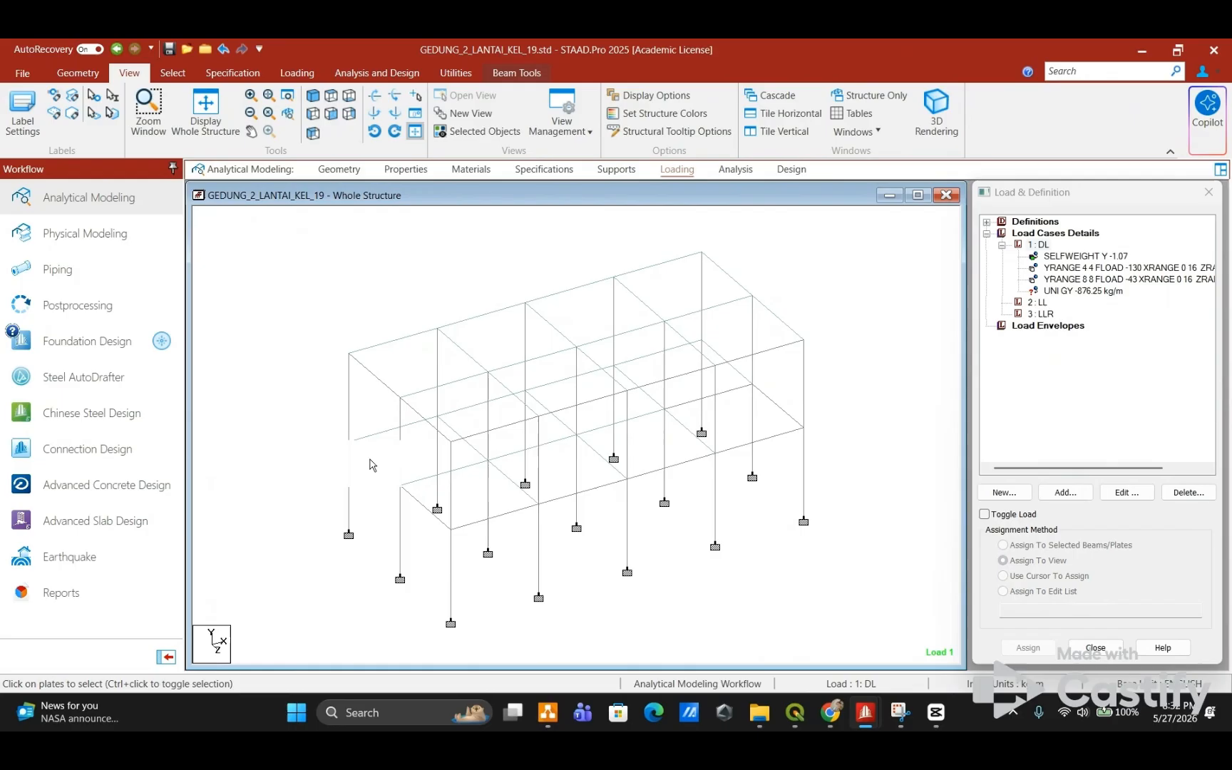
pyautogui.keyDown('ctrl'); pyautogui.click(392, 430); pyautogui.keyUp('ctrl')
pyautogui.keyDown('ctrl'); pyautogui.click(472, 405); pyautogui.keyUp('ctrl')
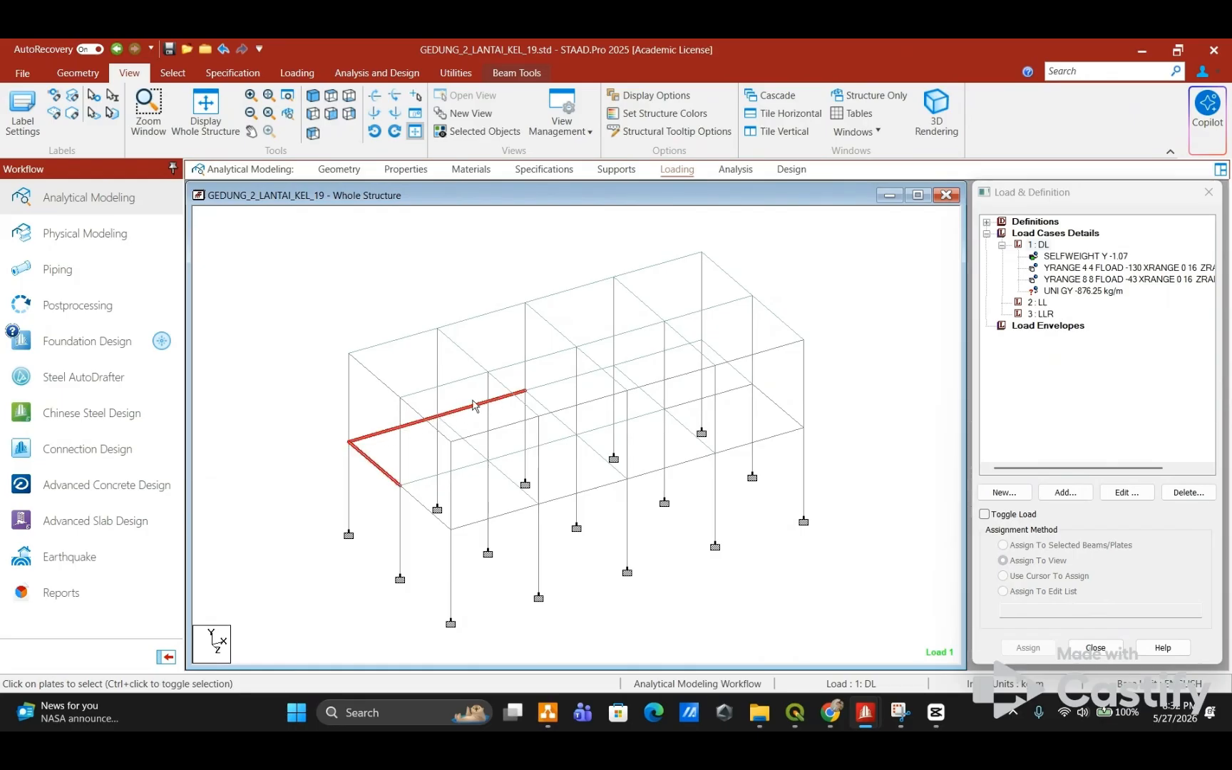
pyautogui.keyDown('ctrl'); pyautogui.click(565, 378); pyautogui.keyUp('ctrl')
pyautogui.keyDown('ctrl'); pyautogui.click(656, 353); pyautogui.keyUp('ctrl')
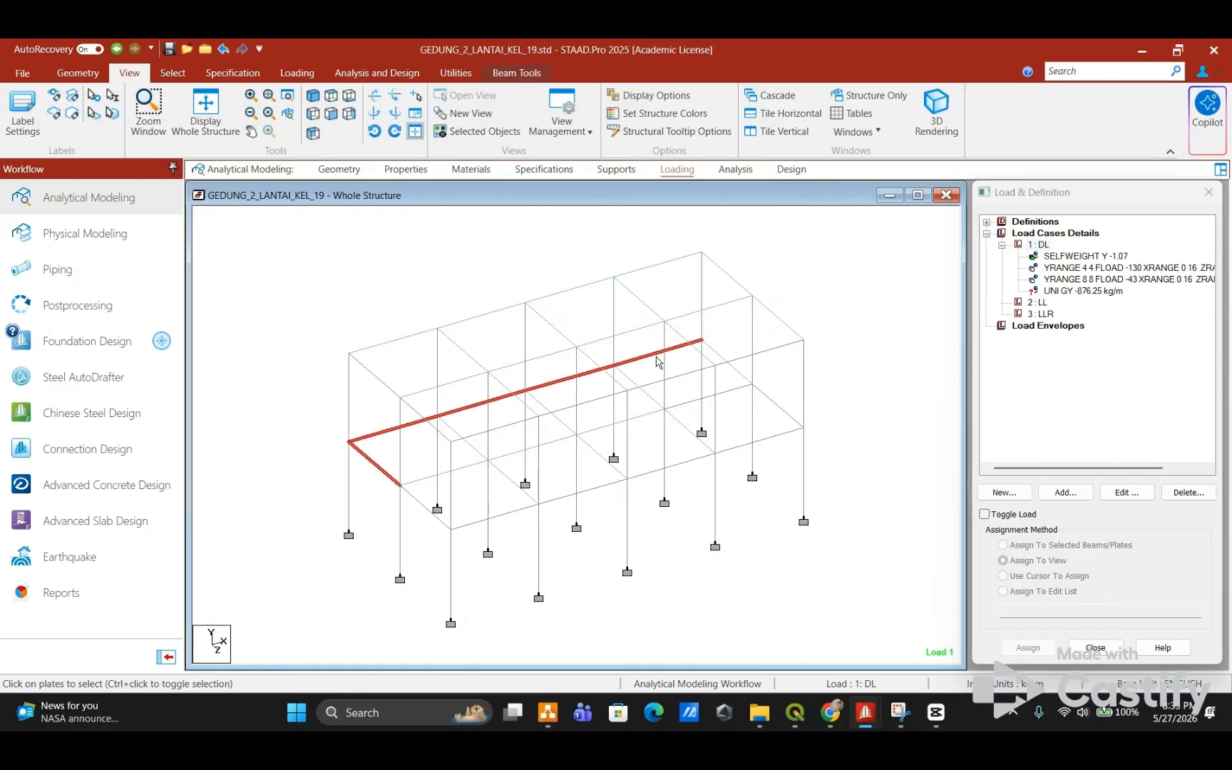
pyautogui.keyDown('ctrl'); pyautogui.click(722, 359); pyautogui.keyUp('ctrl')
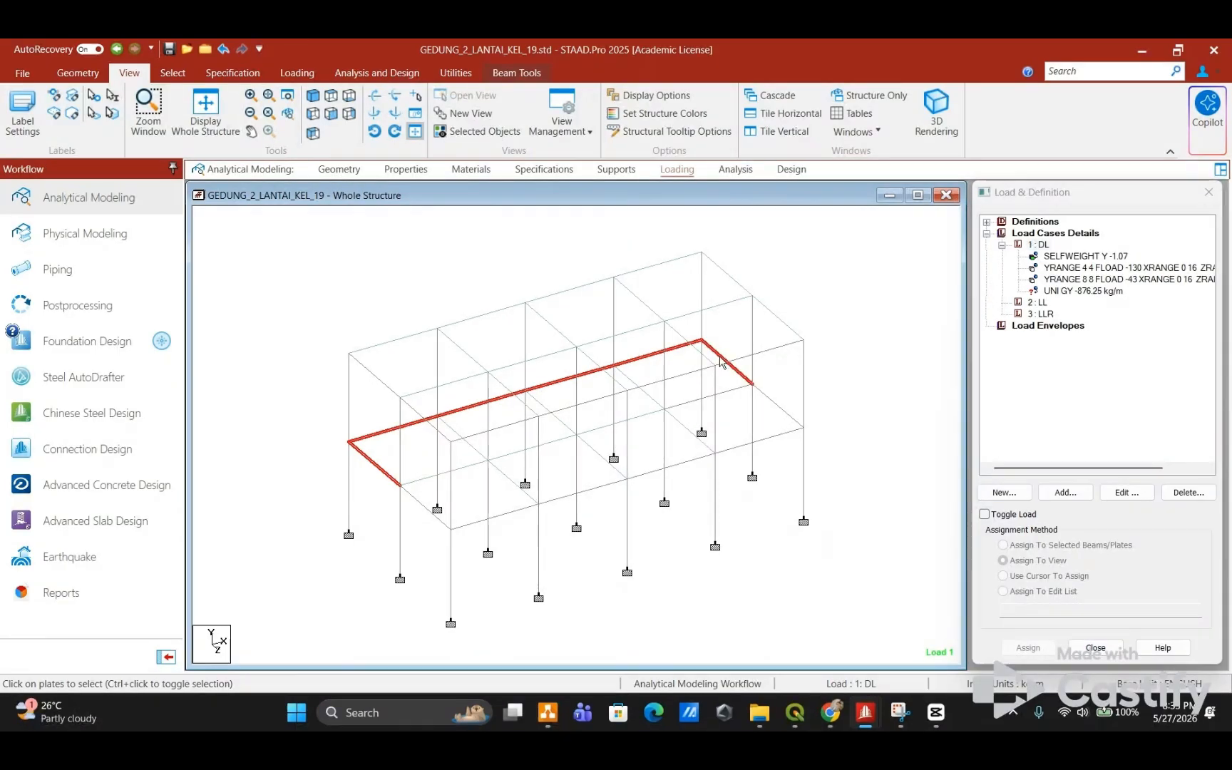
pyautogui.keyDown('ctrl'); pyautogui.click(766, 407); pyautogui.keyUp('ctrl')
pyautogui.keyDown('ctrl'); pyautogui.click(716, 452); pyautogui.keyUp('ctrl')
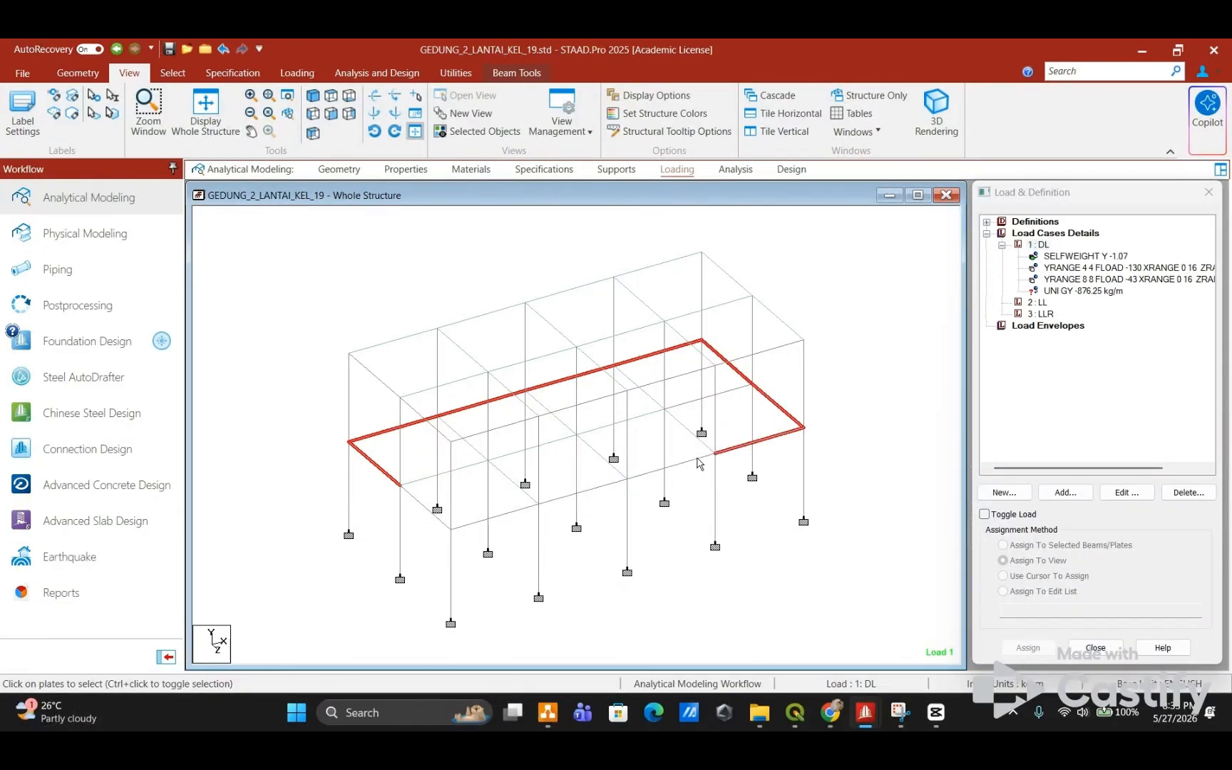
pyautogui.keyDown('ctrl'); pyautogui.click(667, 469); pyautogui.keyUp('ctrl')
pyautogui.keyDown('ctrl'); pyautogui.click(576, 492); pyautogui.keyUp('ctrl')
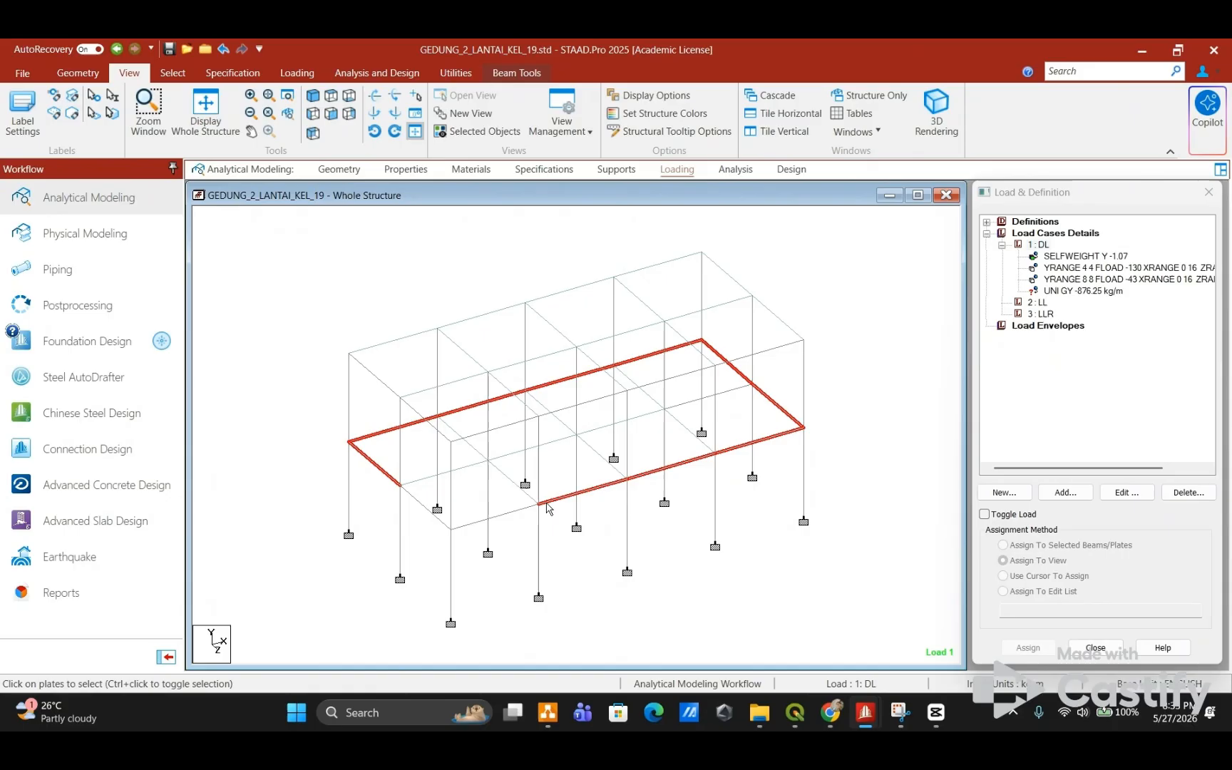
pyautogui.keyDown('ctrl'); pyautogui.click(506, 514); pyautogui.keyUp('ctrl')
pyautogui.keyDown('ctrl'); pyautogui.click(427, 509); pyautogui.keyUp('ctrl')
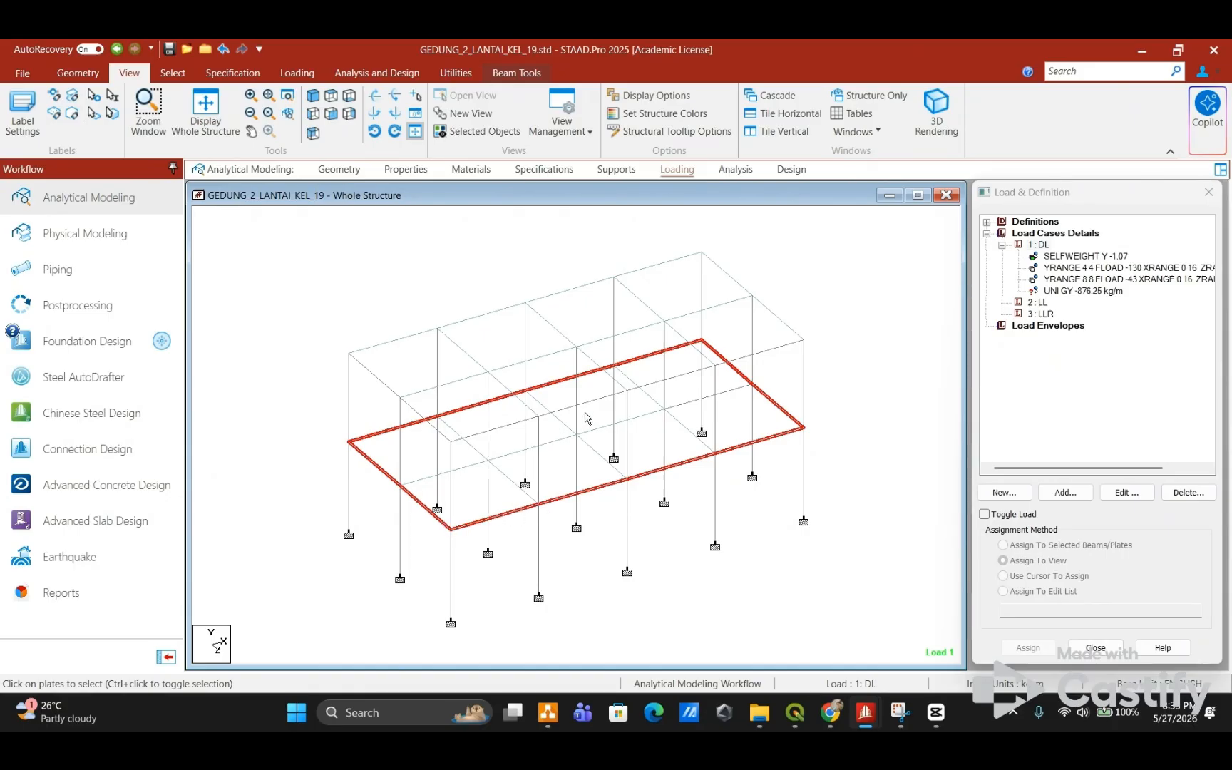
pyautogui.keyDown('ctrl'); pyautogui.click(663, 403); pyautogui.keyUp('ctrl')
pyautogui.keyDown('ctrl'); pyautogui.click(684, 403); pyautogui.keyUp('ctrl')
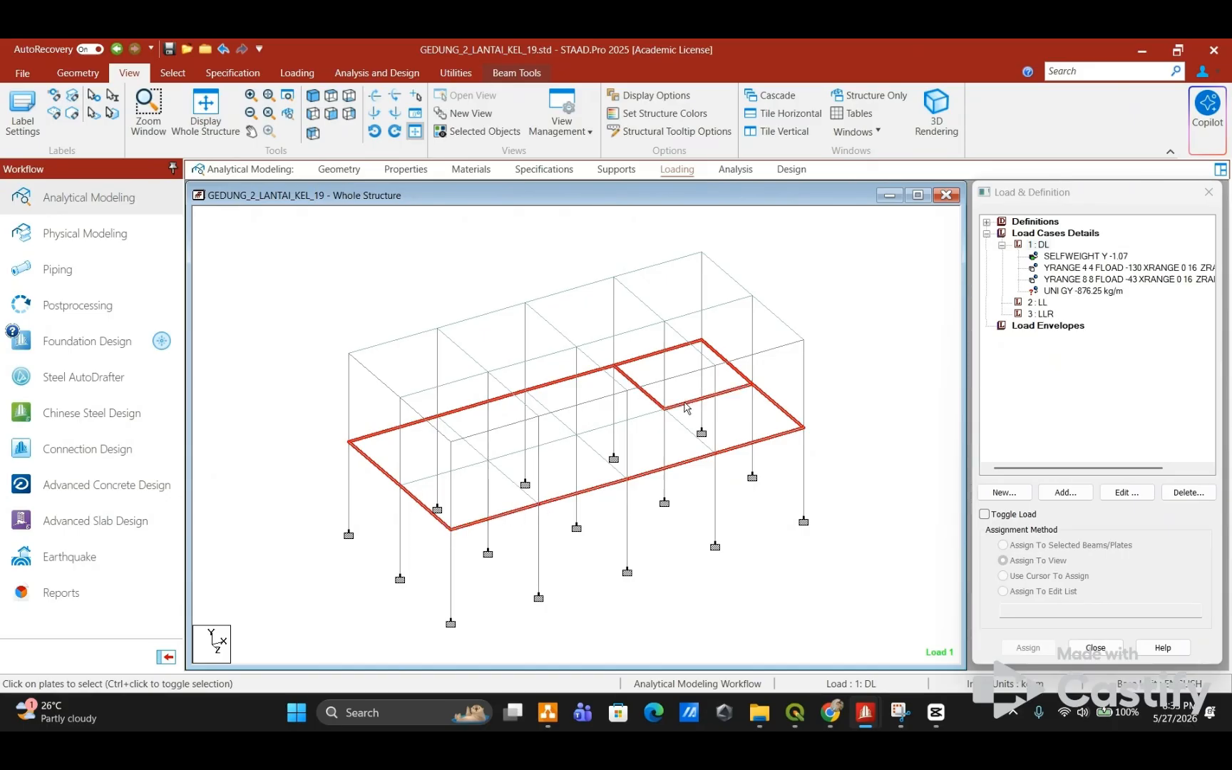
pyautogui.click(1064, 291)
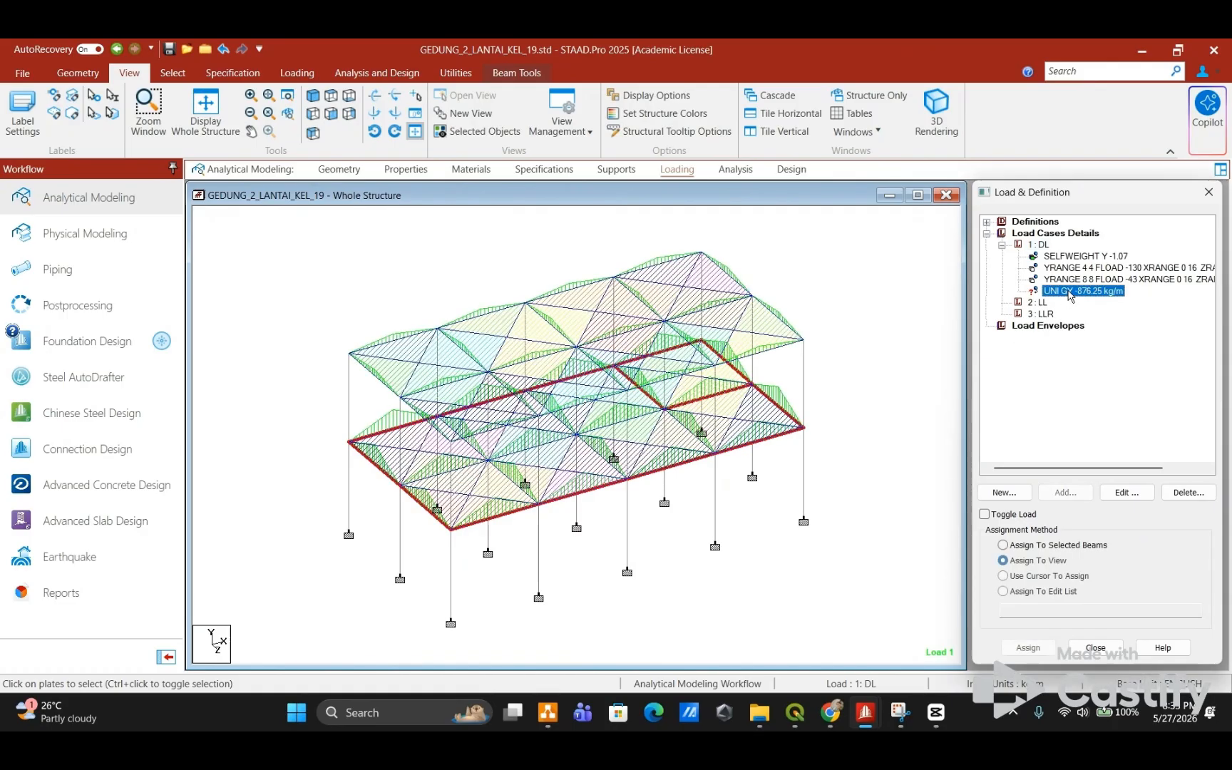
pyautogui.click(1003, 545)
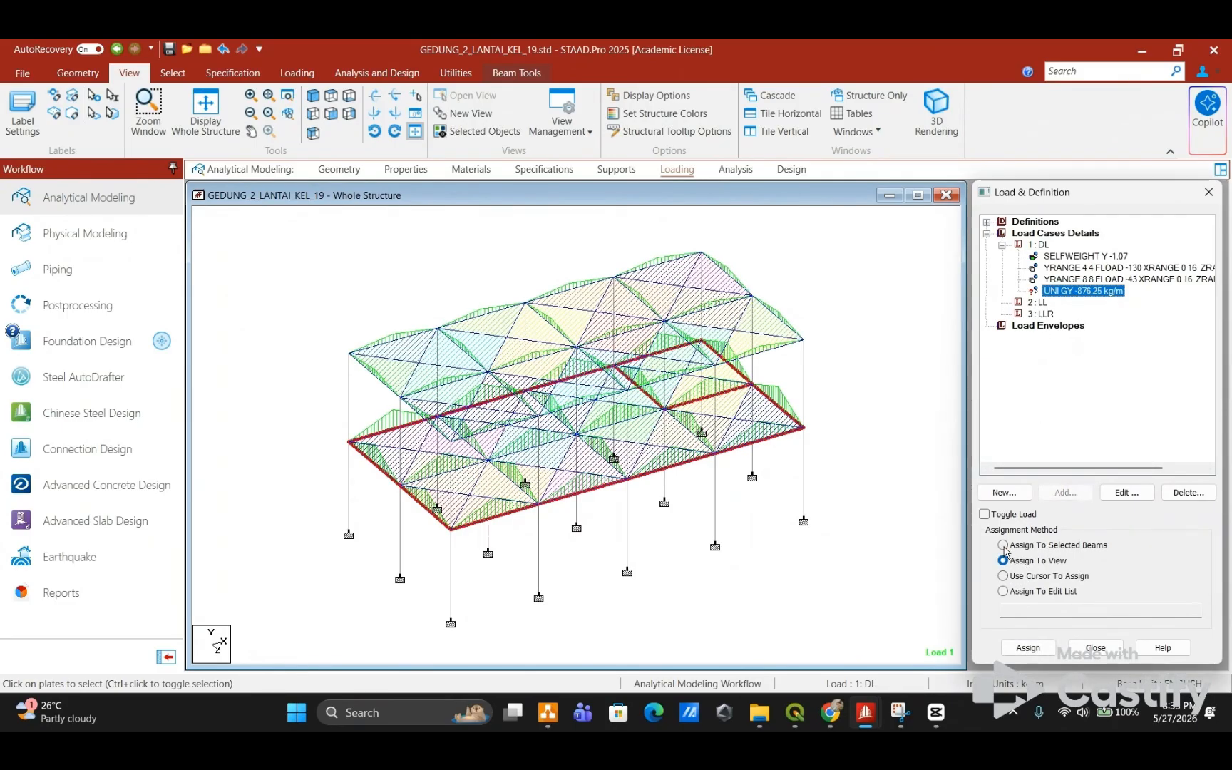
pyautogui.click(1039, 650)
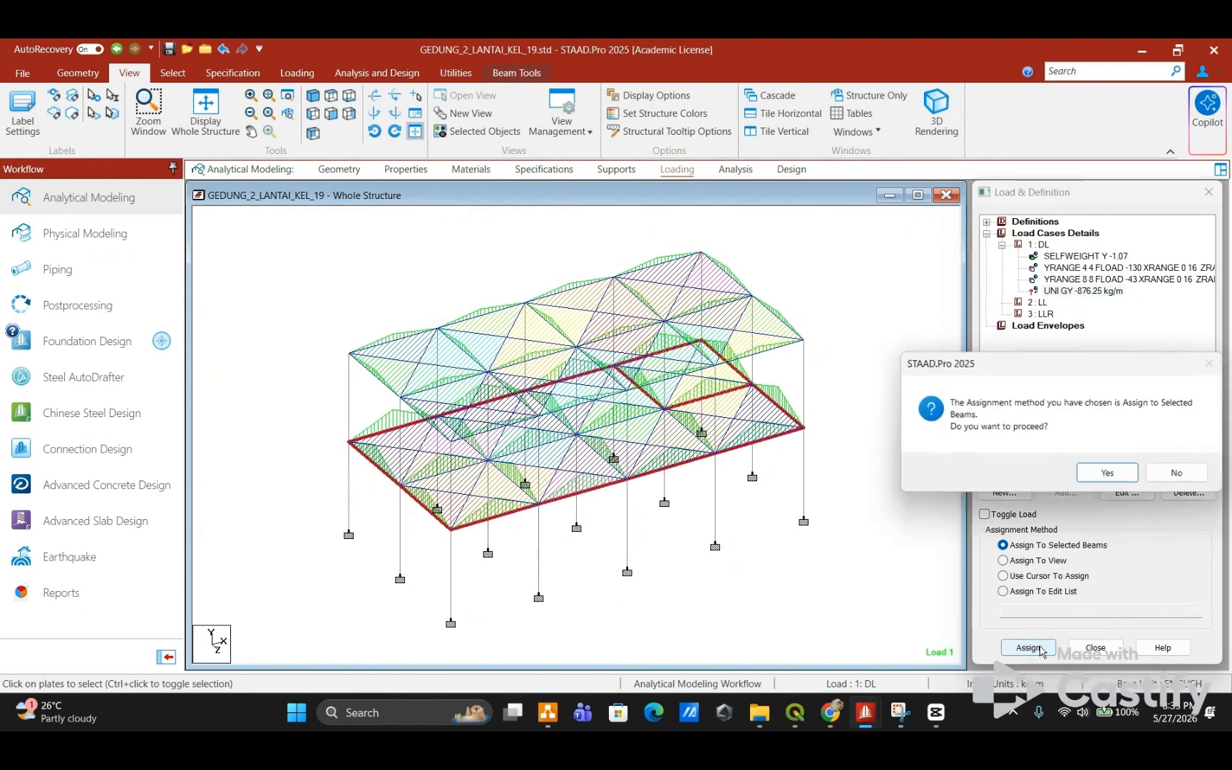
pyautogui.click(1108, 472)
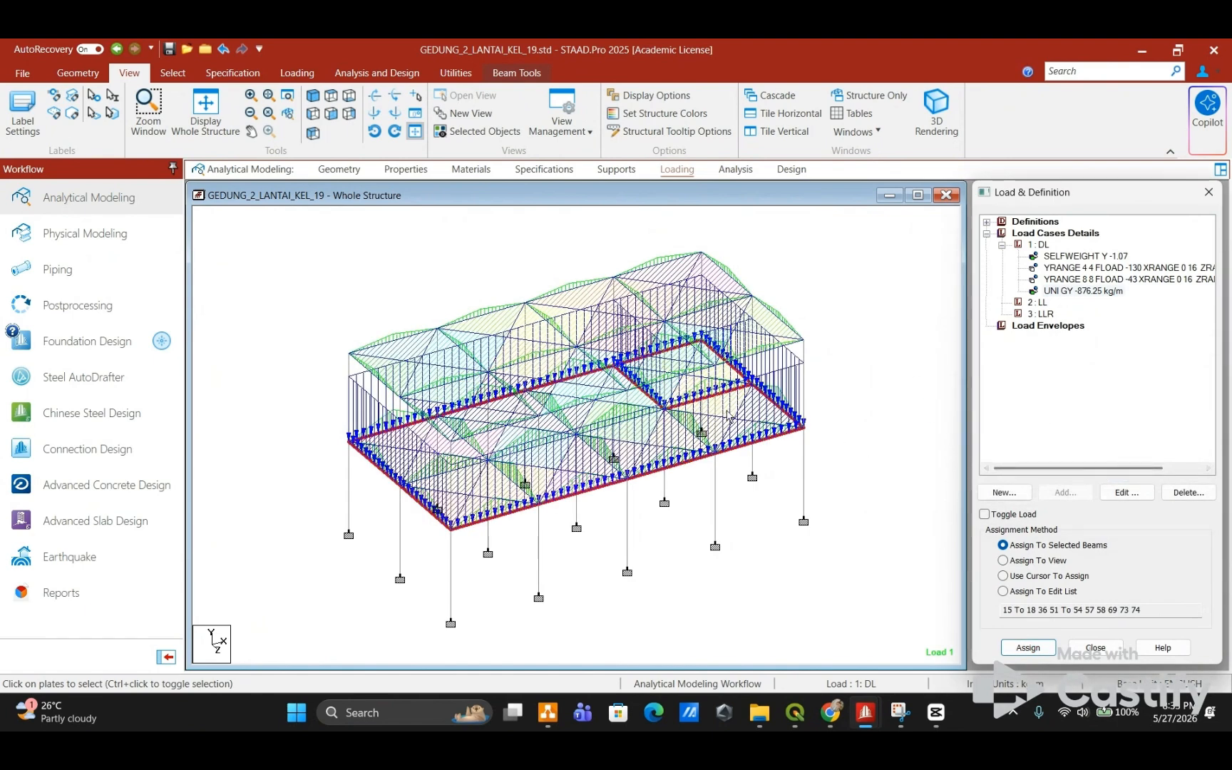
pyautogui.click(888, 387)
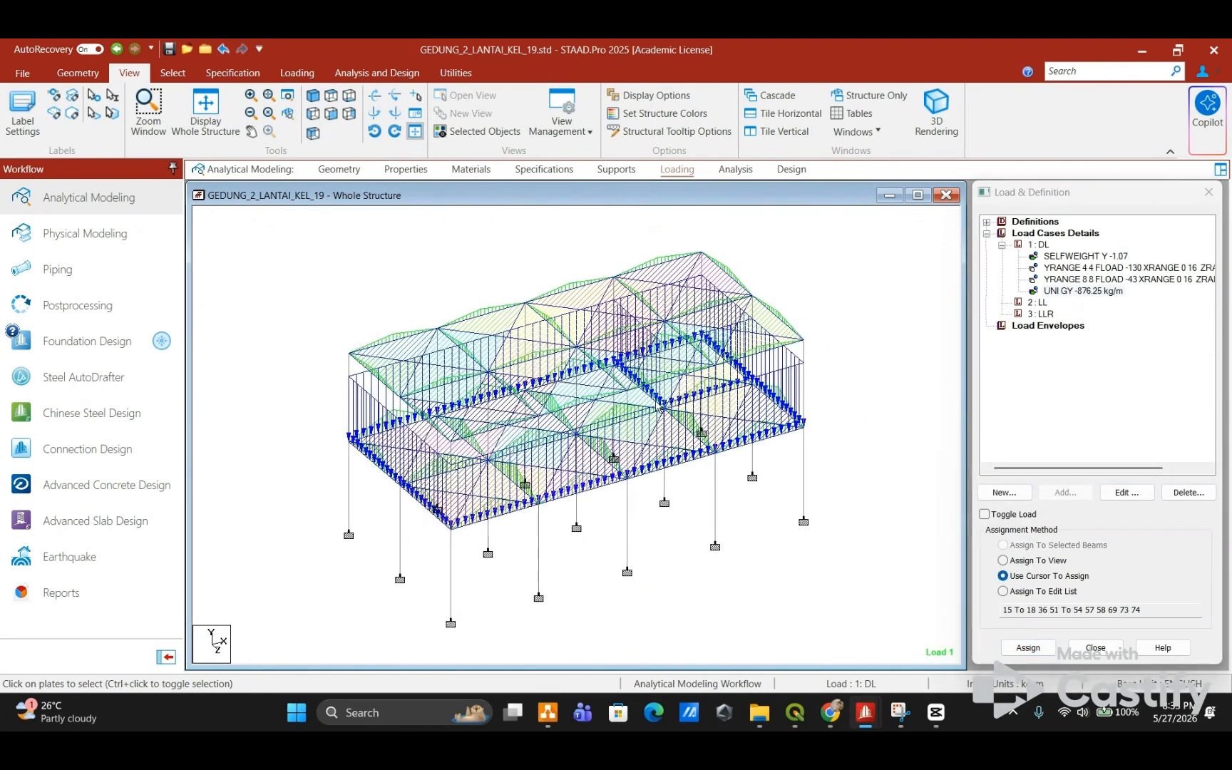
# Step: Set the Dist. Force load display scale to 300 lb/ft per m, after trying 250
pyautogui.rightClick(856, 335)
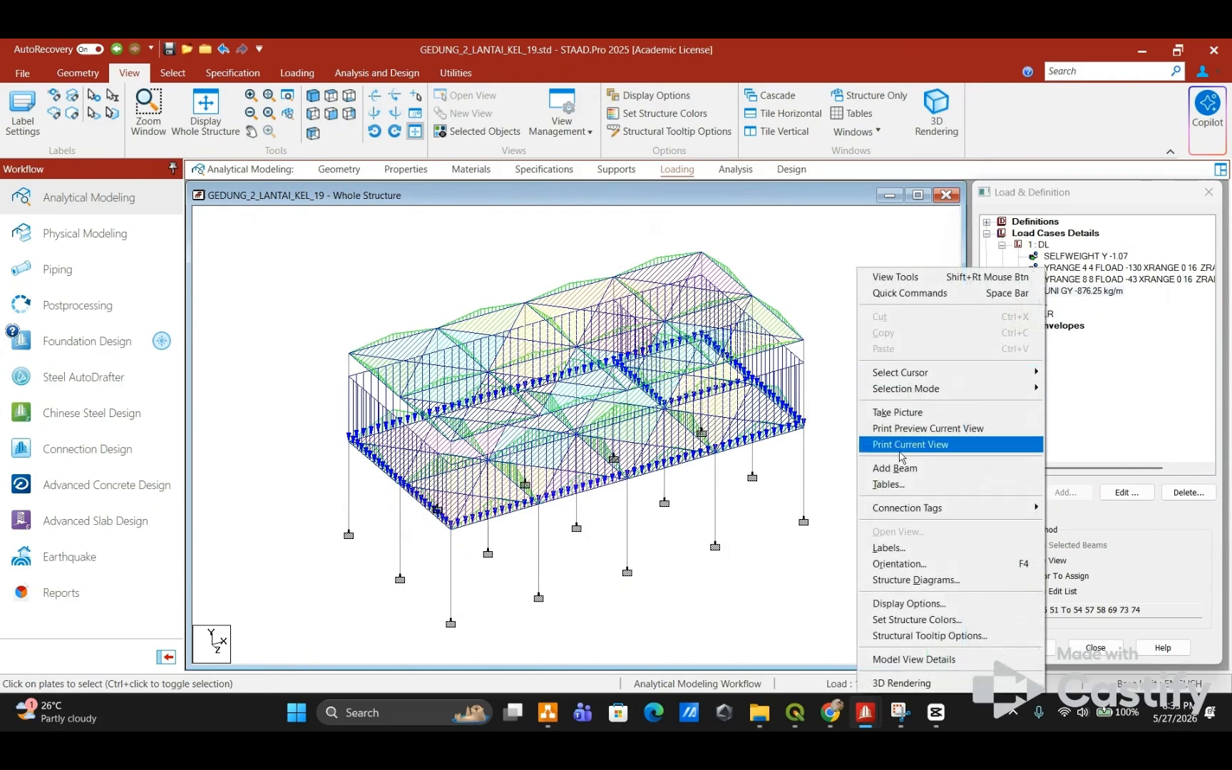
pyautogui.click(921, 547)
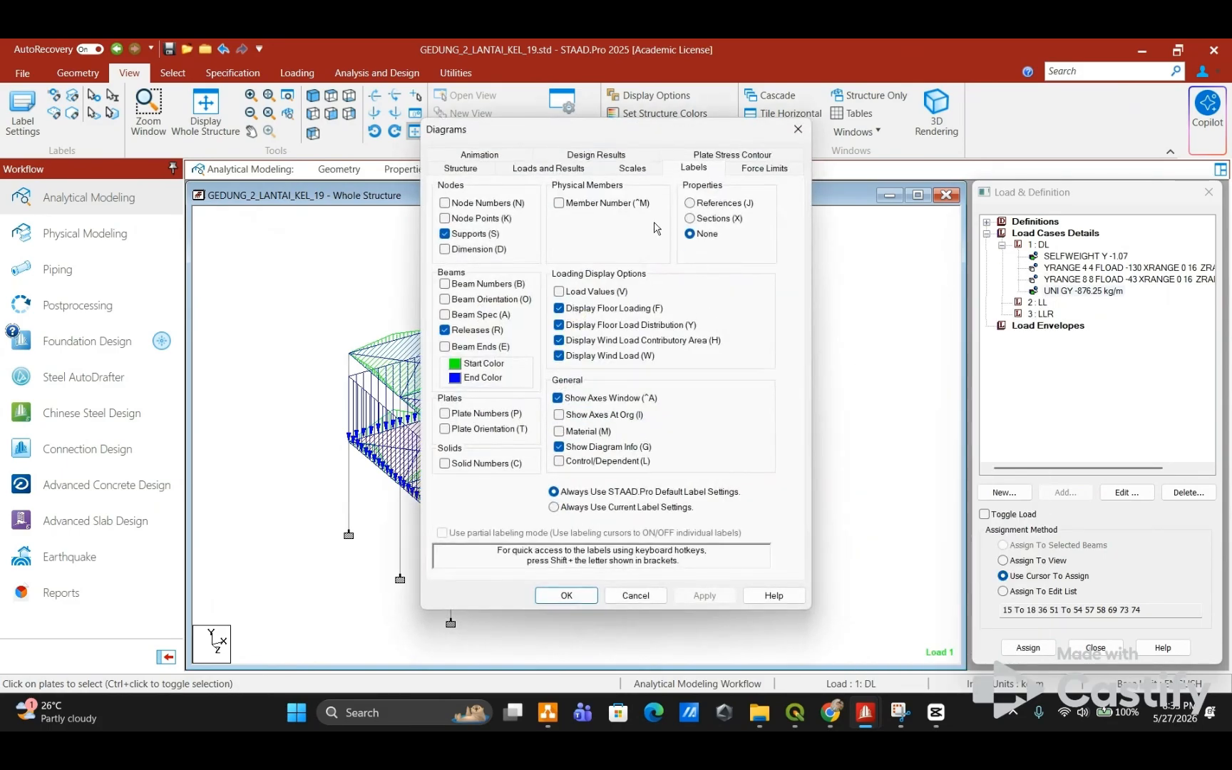
pyautogui.click(632, 168)
pyautogui.doubleClick(507, 226)
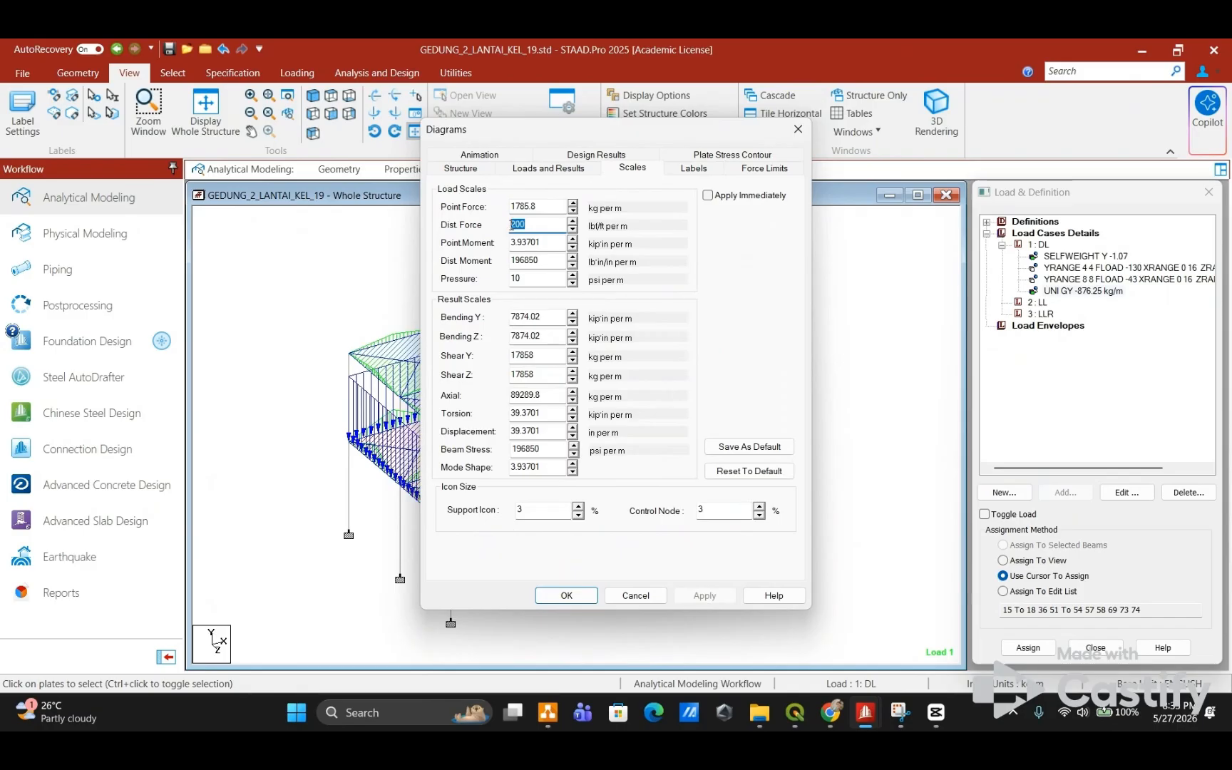
pyautogui.write('2')
pyautogui.click(703, 596)
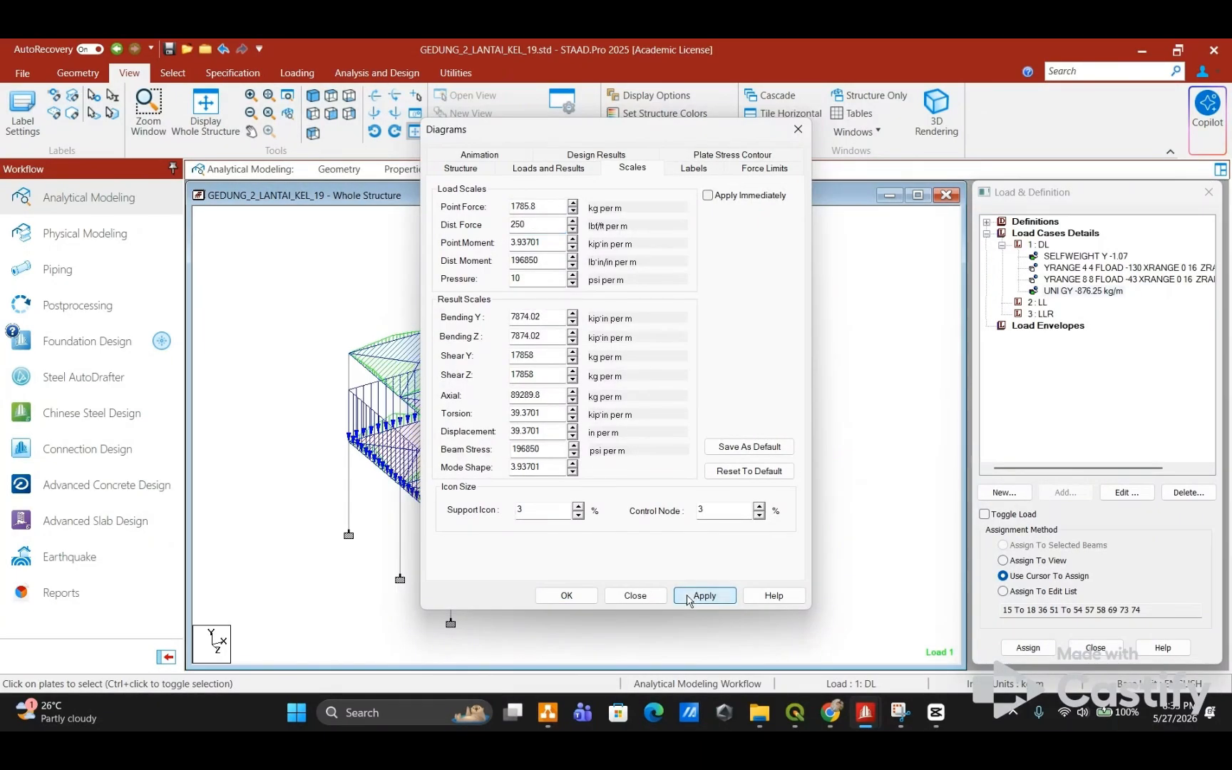
pyautogui.moveTo(527, 226); pyautogui.dragTo(510, 223)
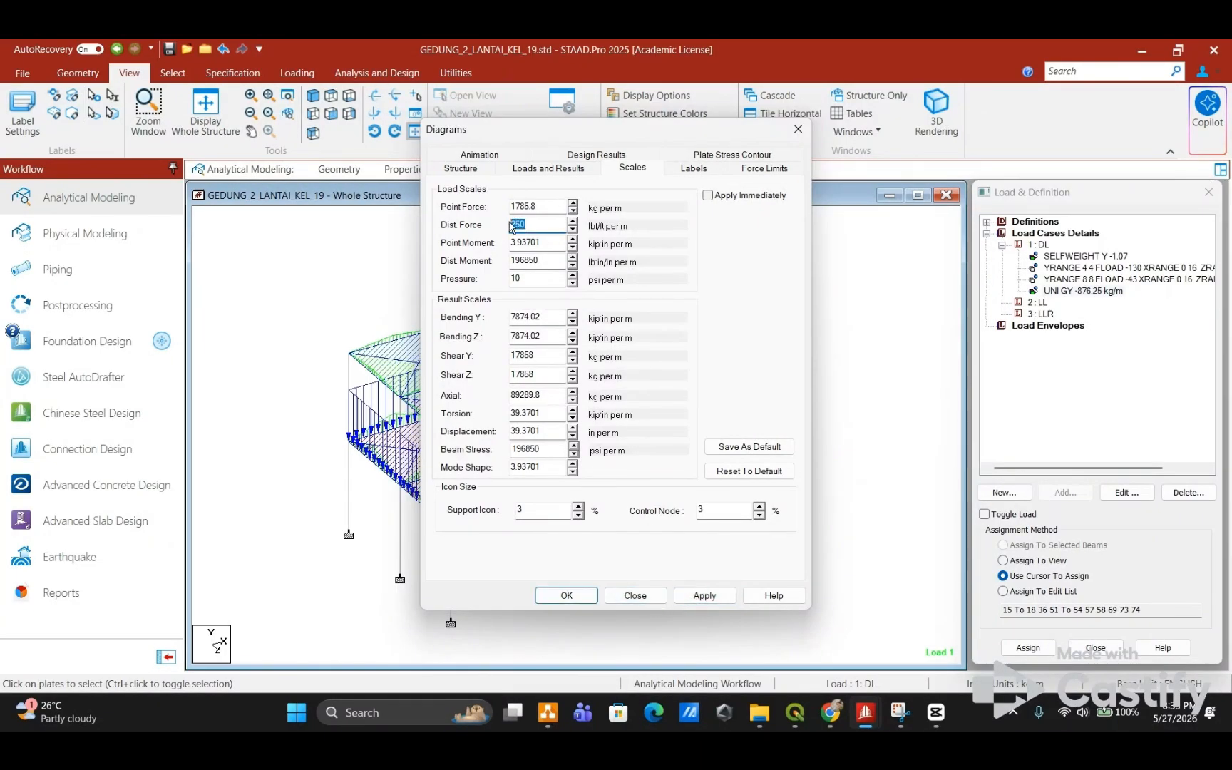
pyautogui.write('300')
pyautogui.click(704, 595)
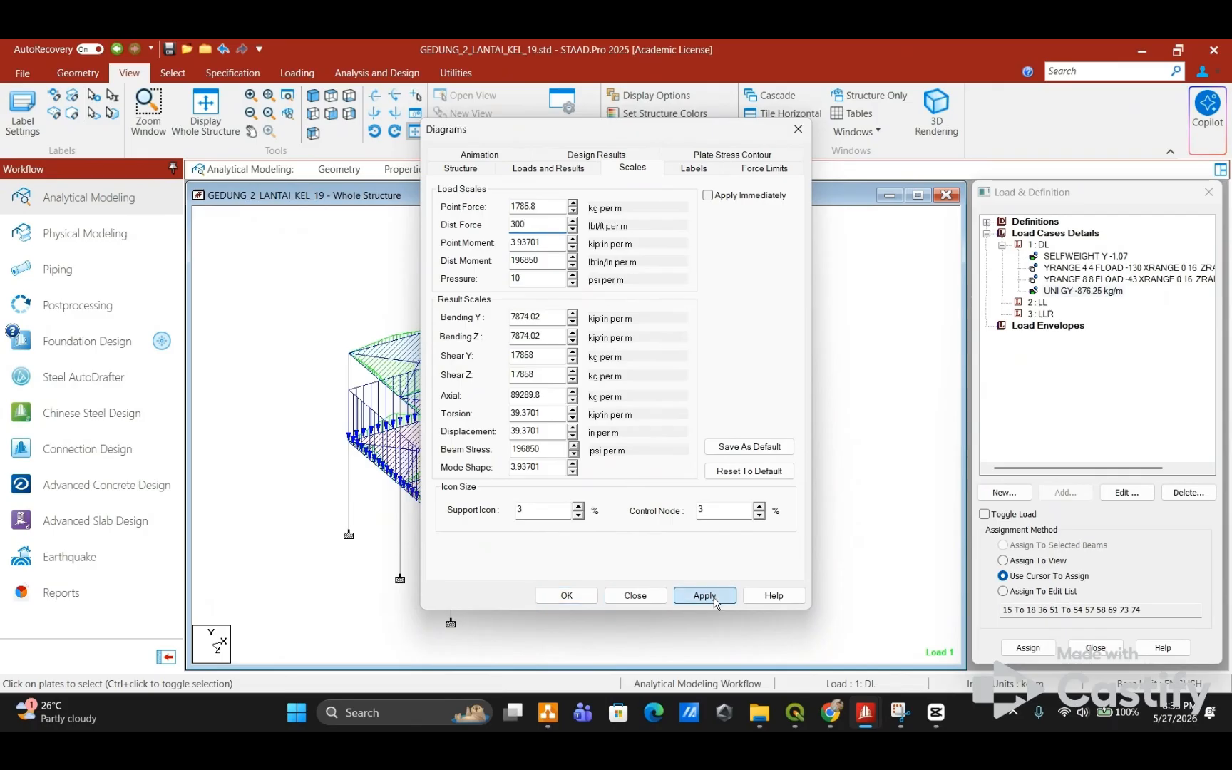
pyautogui.click(566, 596)
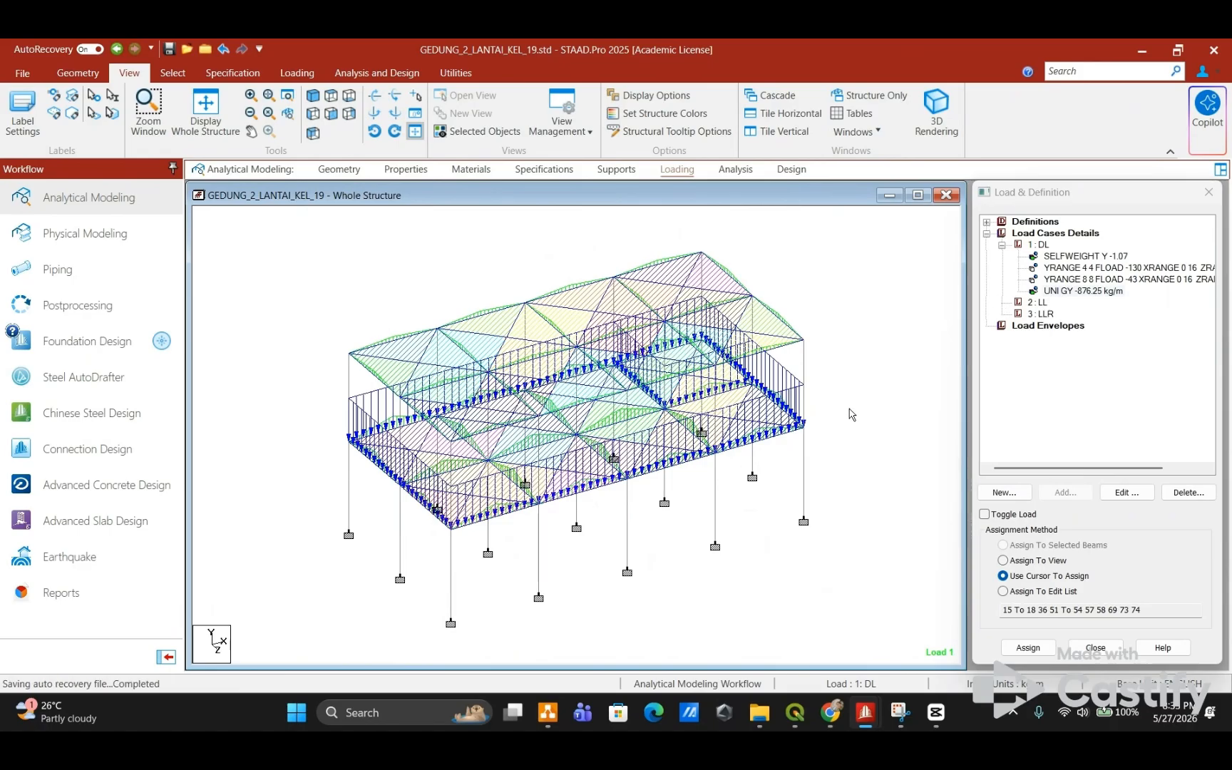
# Step: Start a YRANGE floor load for LL with a pressure of -488 kg/m2 in Global Y and a Y range from 4 to 4 m
pyautogui.click(1043, 300)
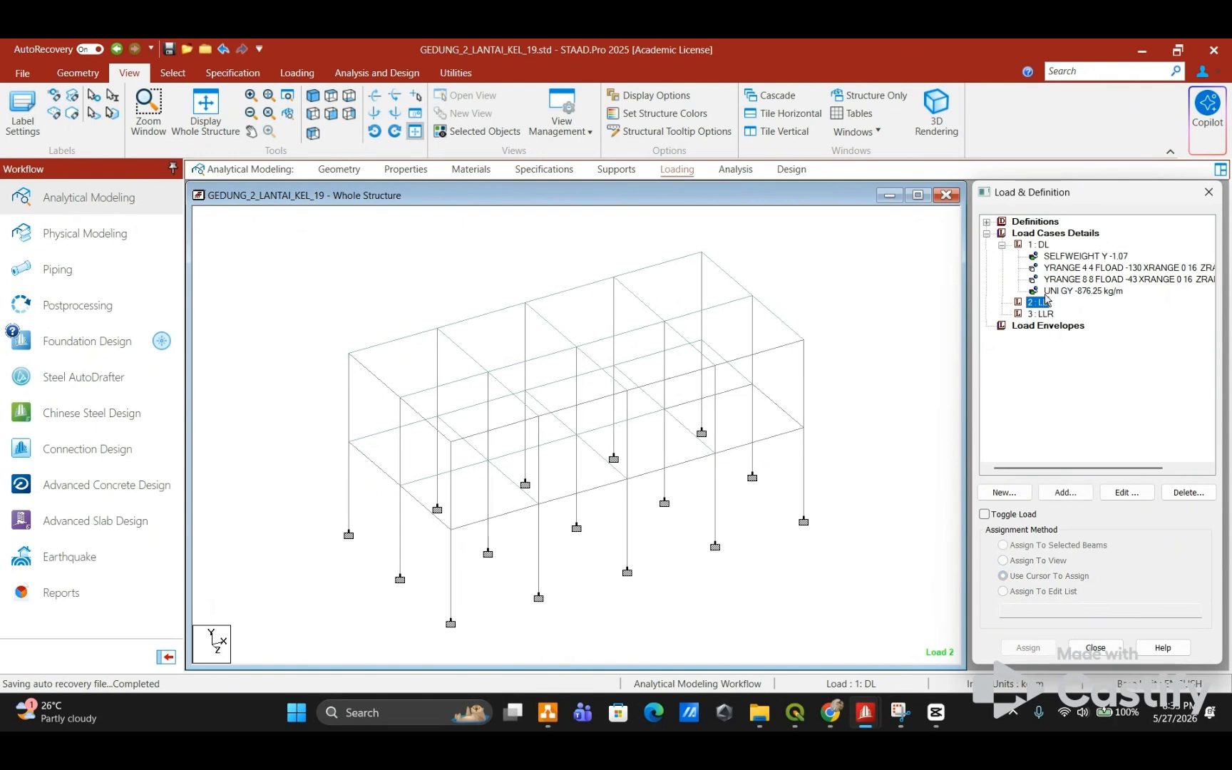
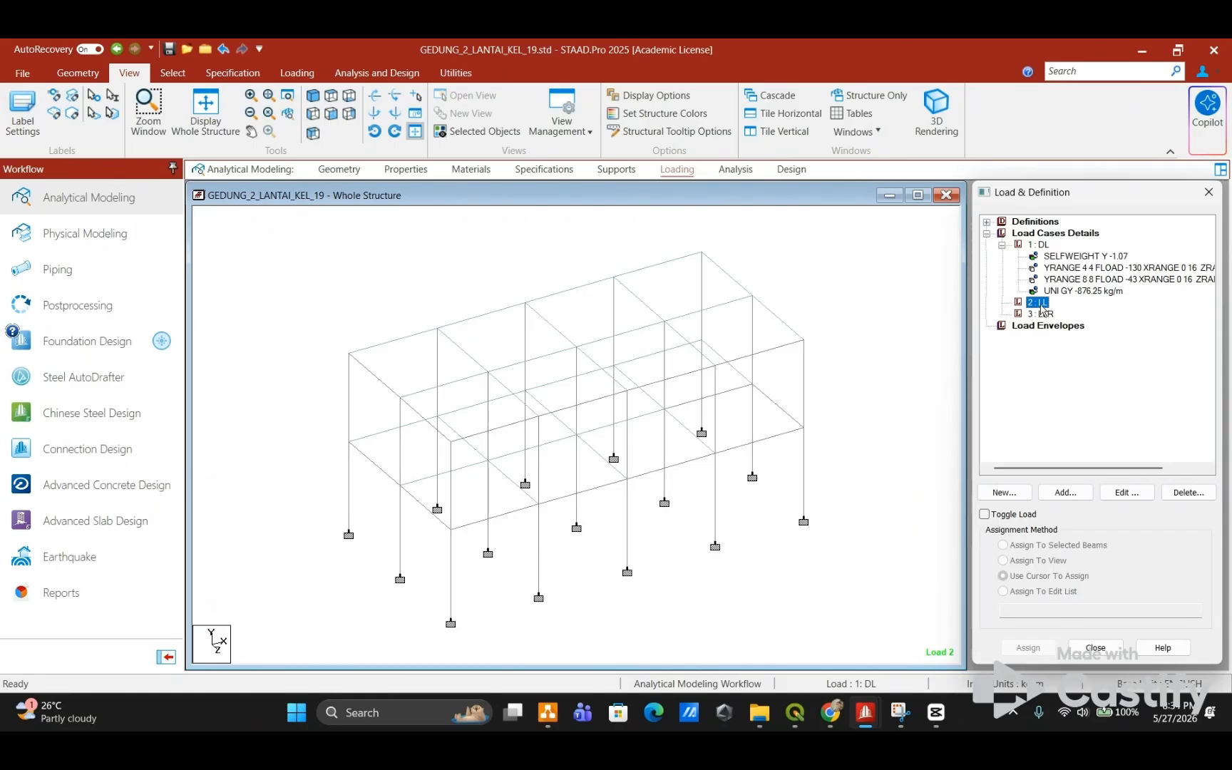
pyautogui.click(1067, 492)
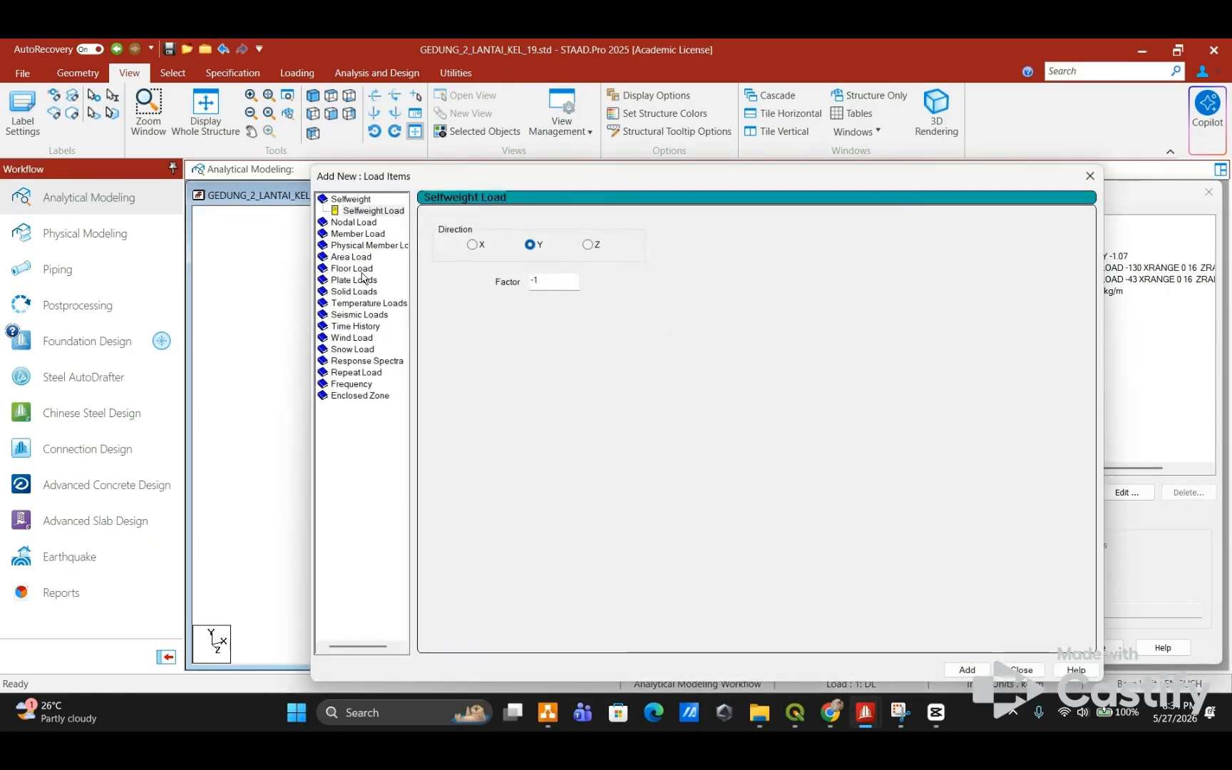
pyautogui.click(362, 271)
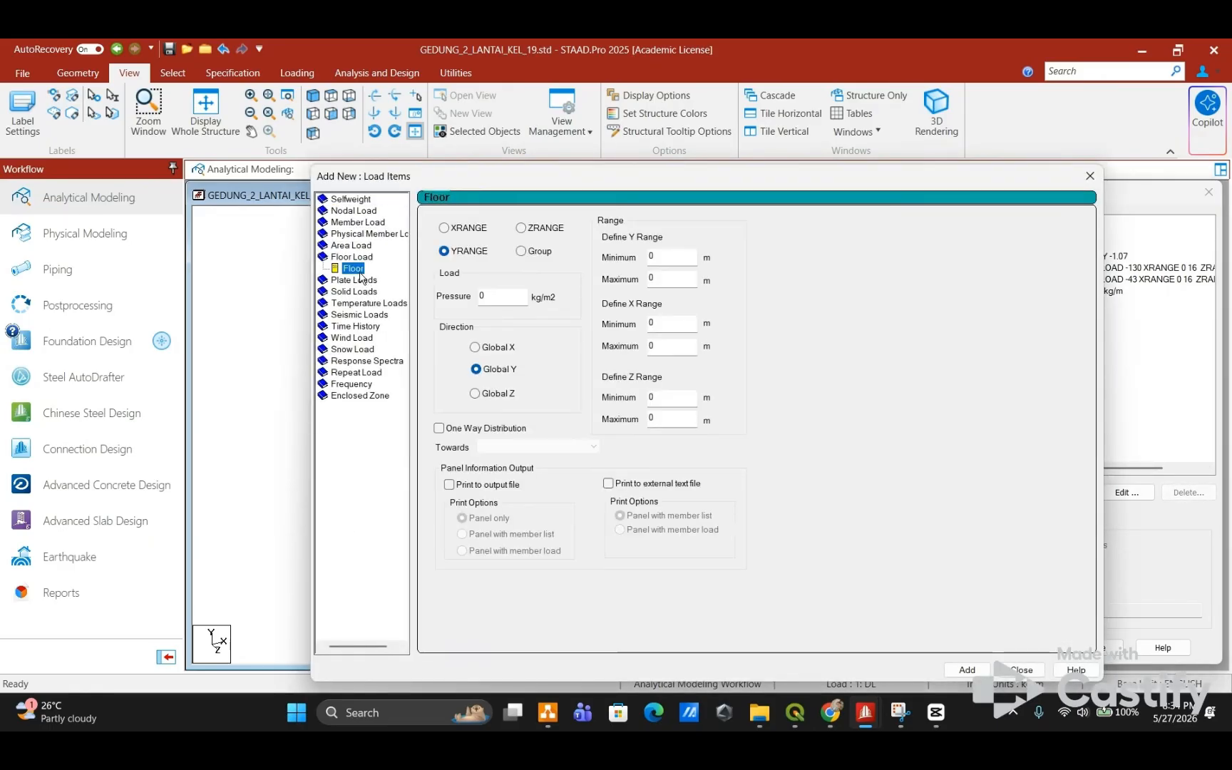
pyautogui.doubleClick(486, 297)
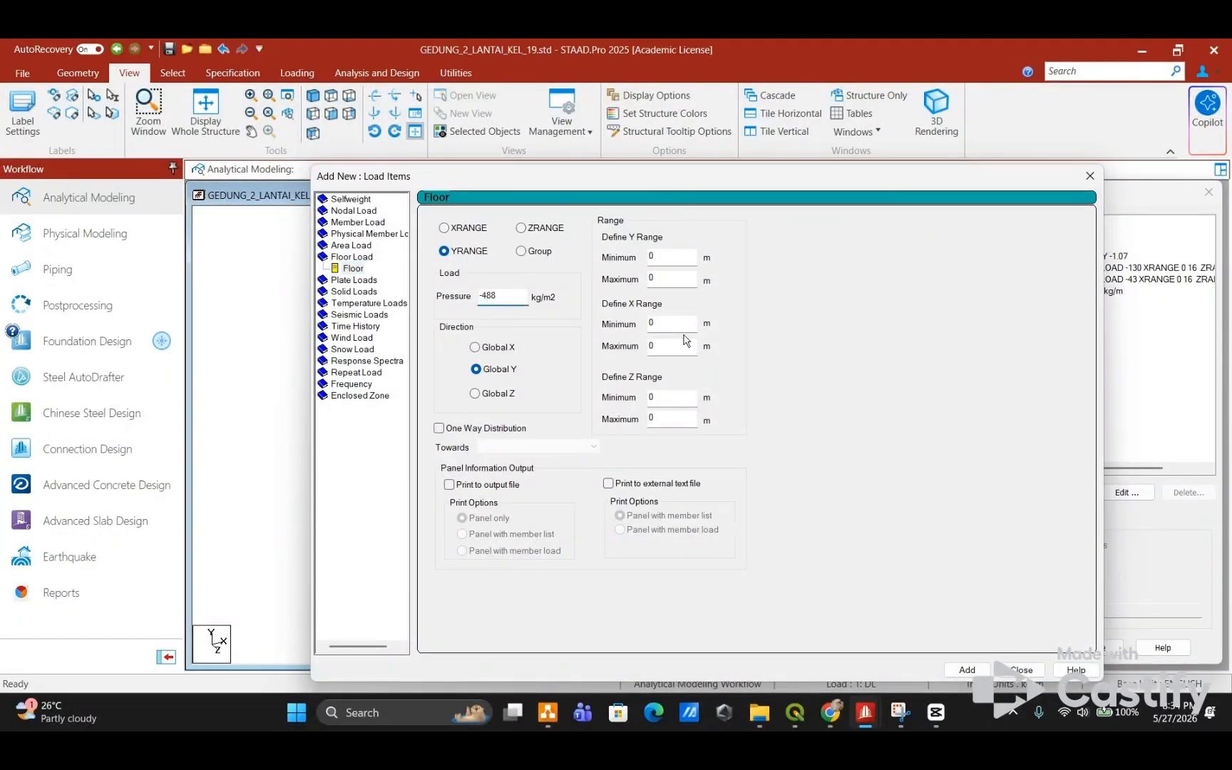
pyautogui.moveTo(752, 180); pyautogui.dragTo(1060, 129)
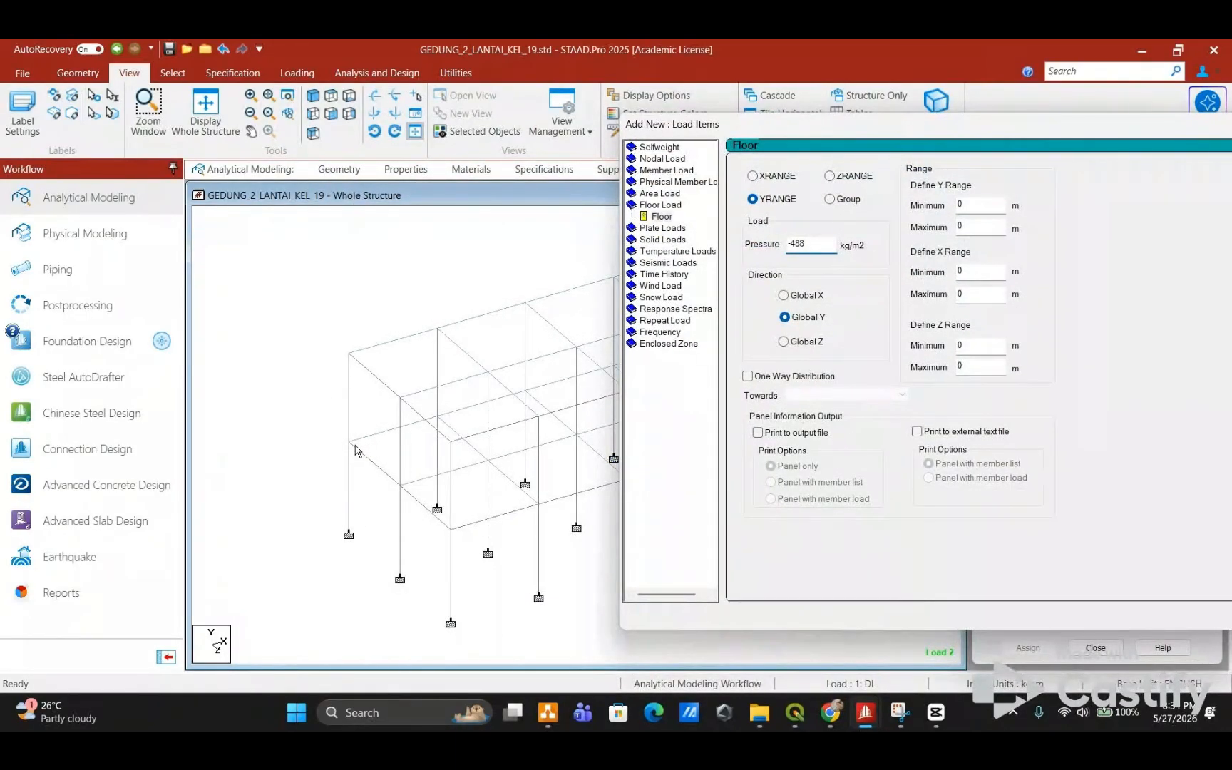
pyautogui.doubleClick(975, 209)
pyautogui.write('4')
pyautogui.press('Tab')
pyautogui.write('4')
# Step: Set the floor load's X range to 0–16 m and Z range to 0–8 m, add it to LL and display it on the frame
pyautogui.doubleClick(977, 278)
pyautogui.moveTo(955, 125); pyautogui.dragTo(821, 435)
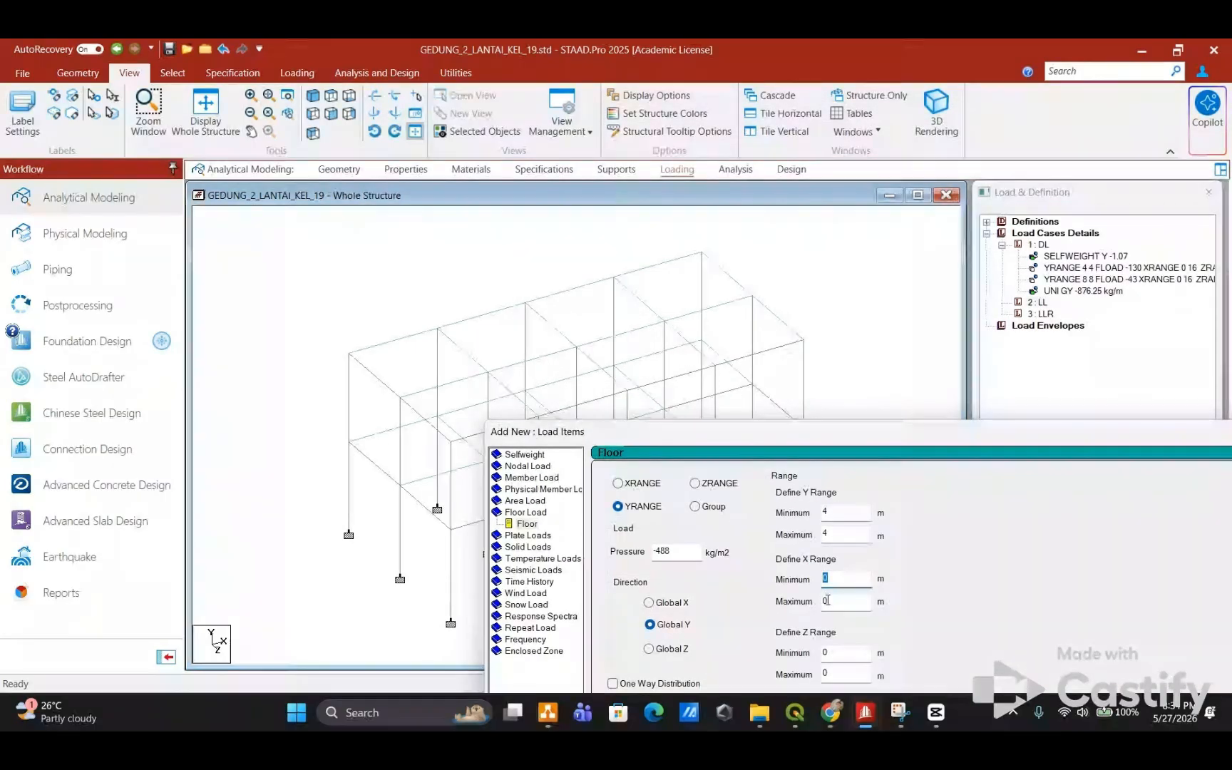
pyautogui.press('Tab')
pyautogui.write('16')
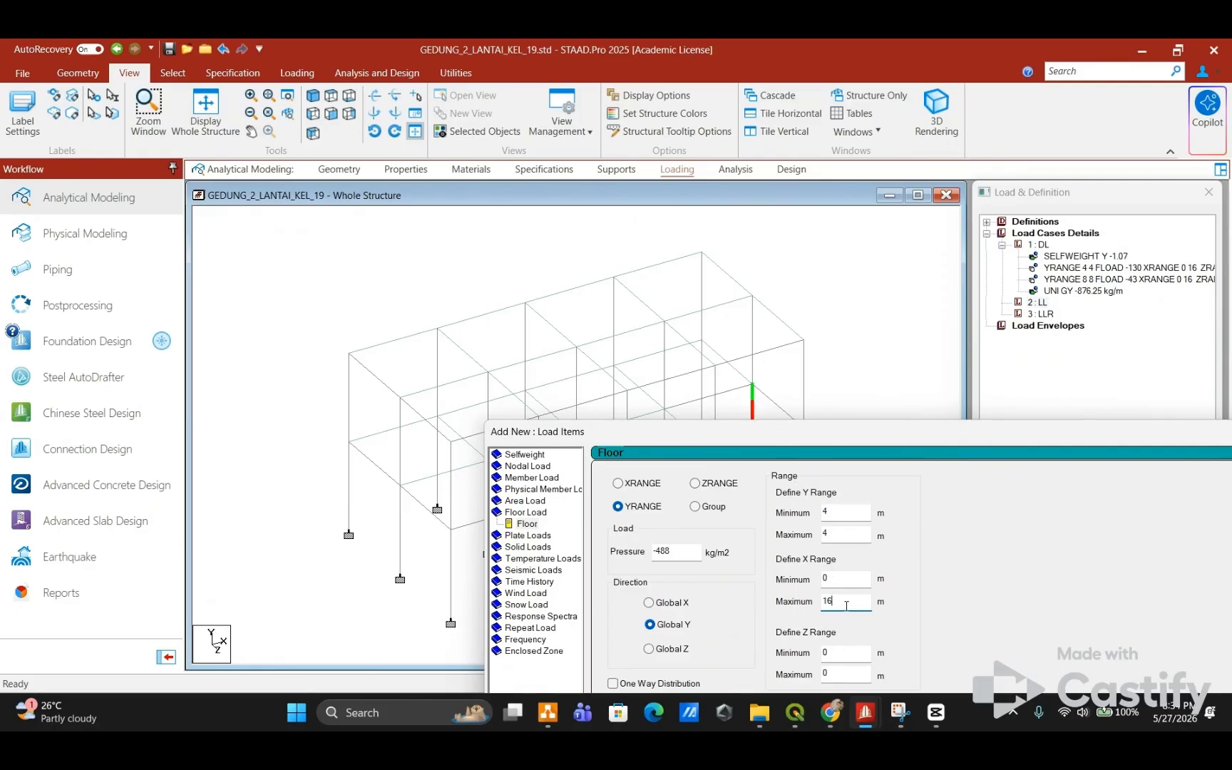
pyautogui.doubleClick(842, 674)
pyautogui.write('8')
pyautogui.moveTo(874, 442); pyautogui.dragTo(778, 118)
pyautogui.click(990, 605)
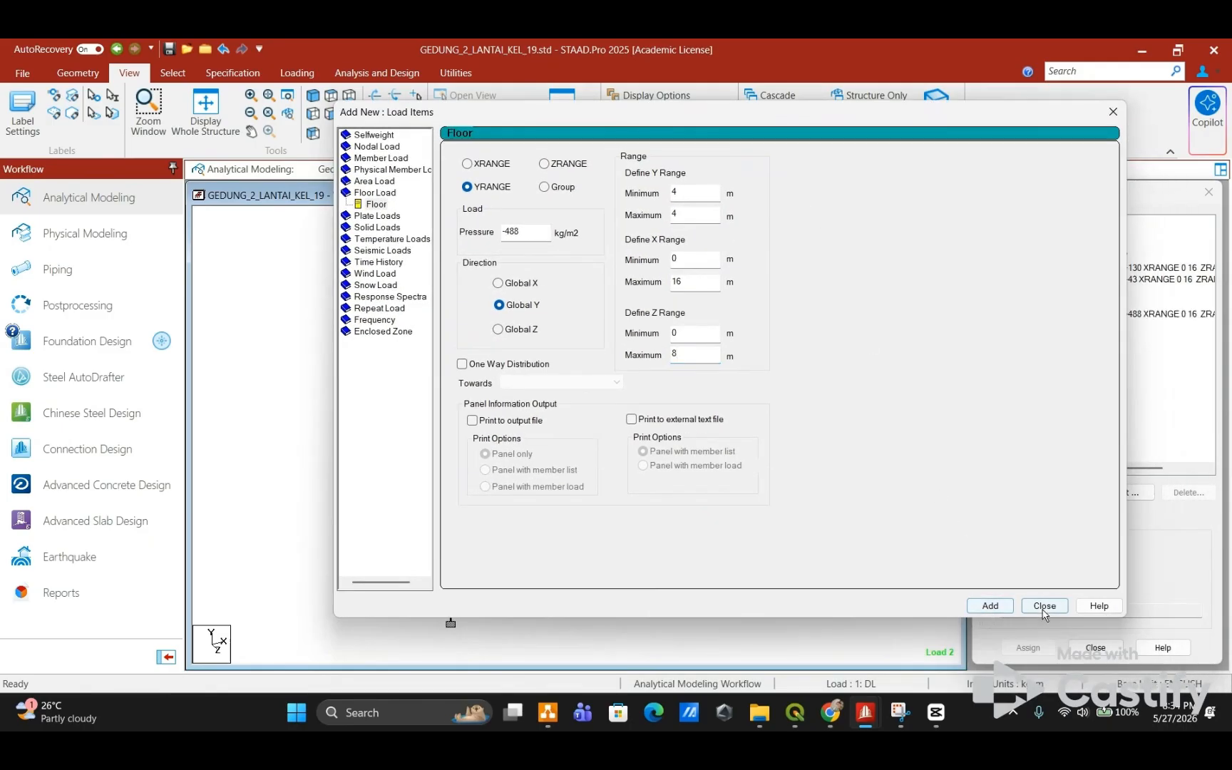
pyautogui.click(1044, 605)
pyautogui.click(1047, 314)
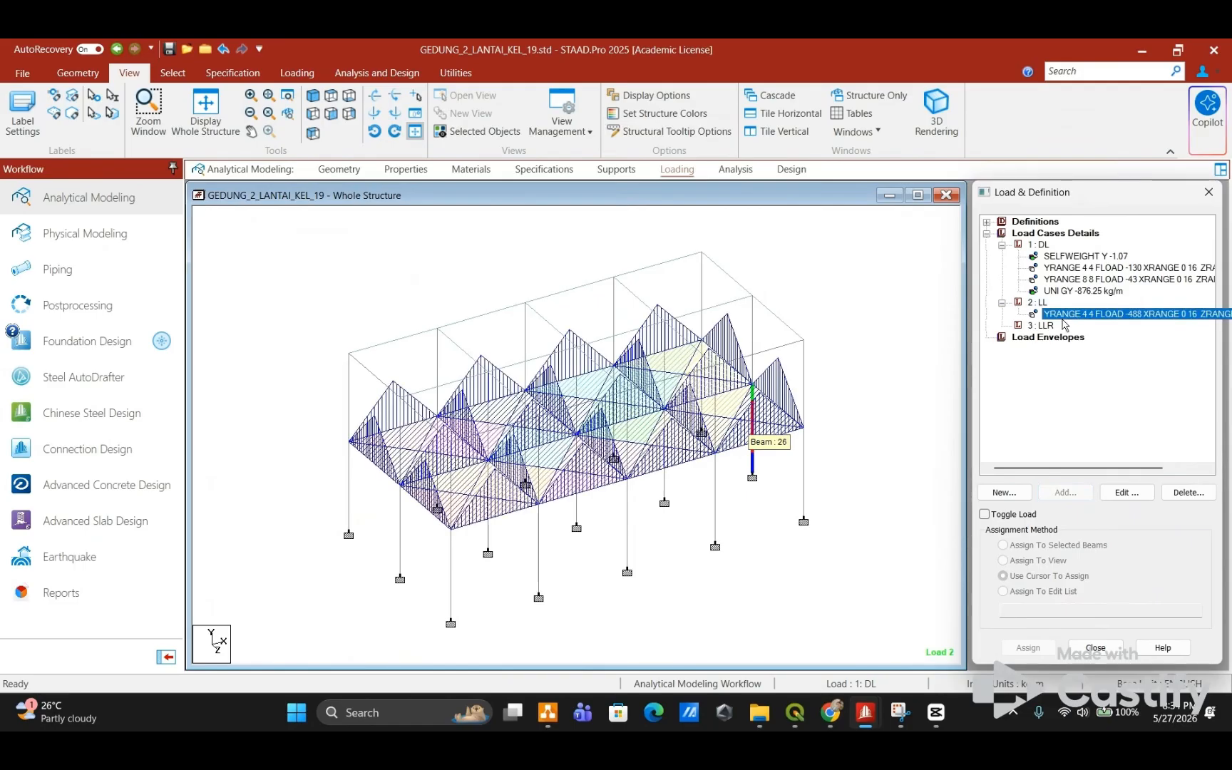
# Step: Start a YRANGE floor load for LLR with a pressure of -97 kg/m2 in Global Y and a Y range from 8 to 8 m
pyautogui.click(1047, 327)
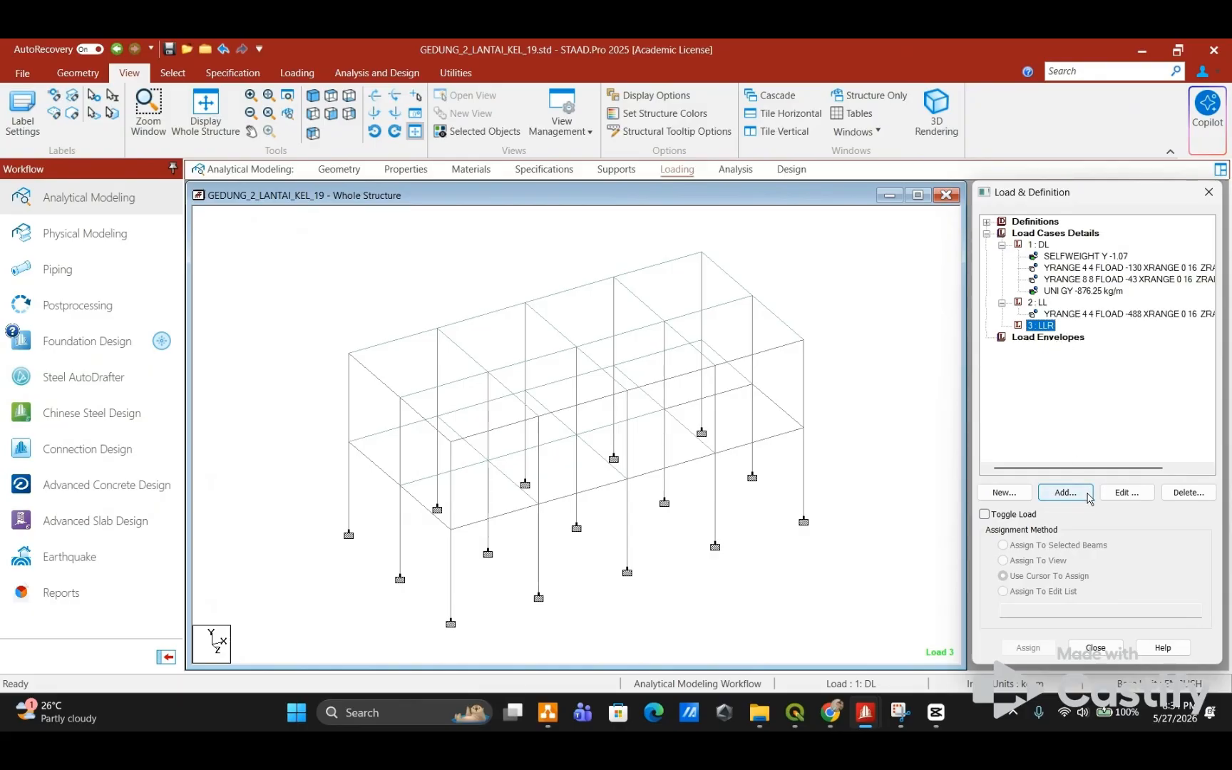
pyautogui.click(1064, 493)
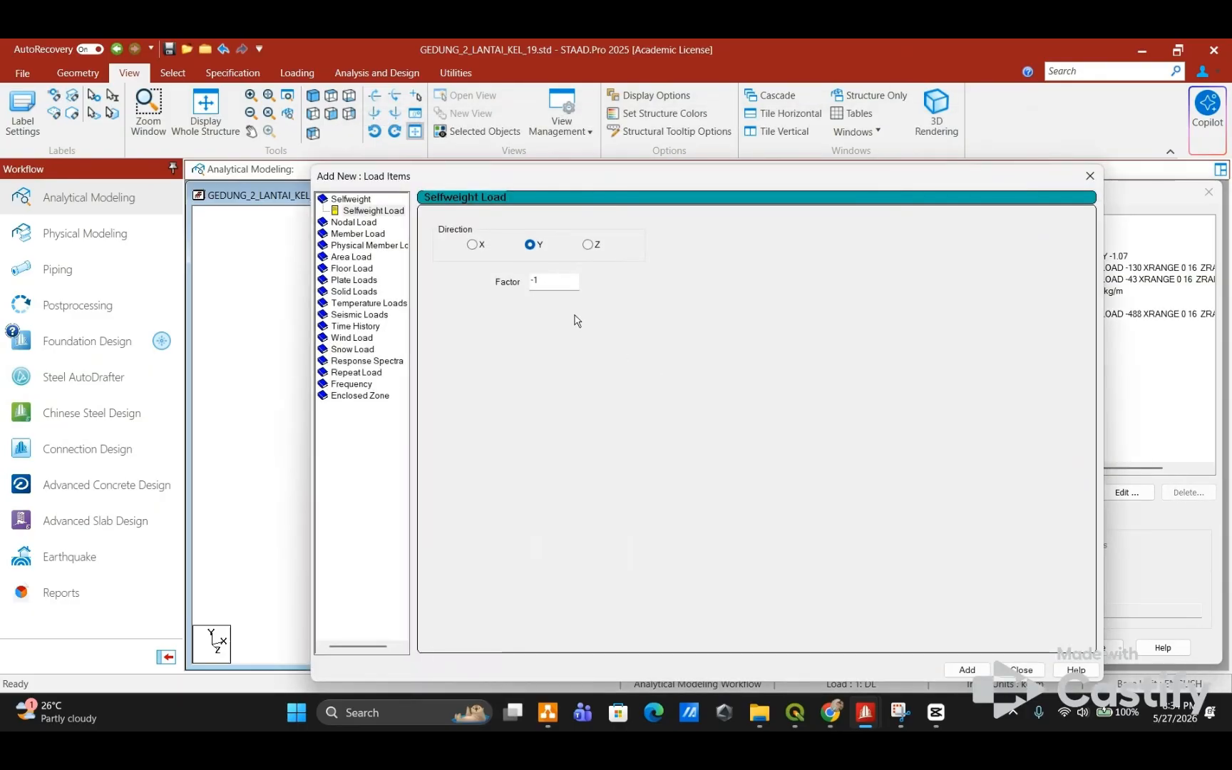
pyautogui.click(359, 269)
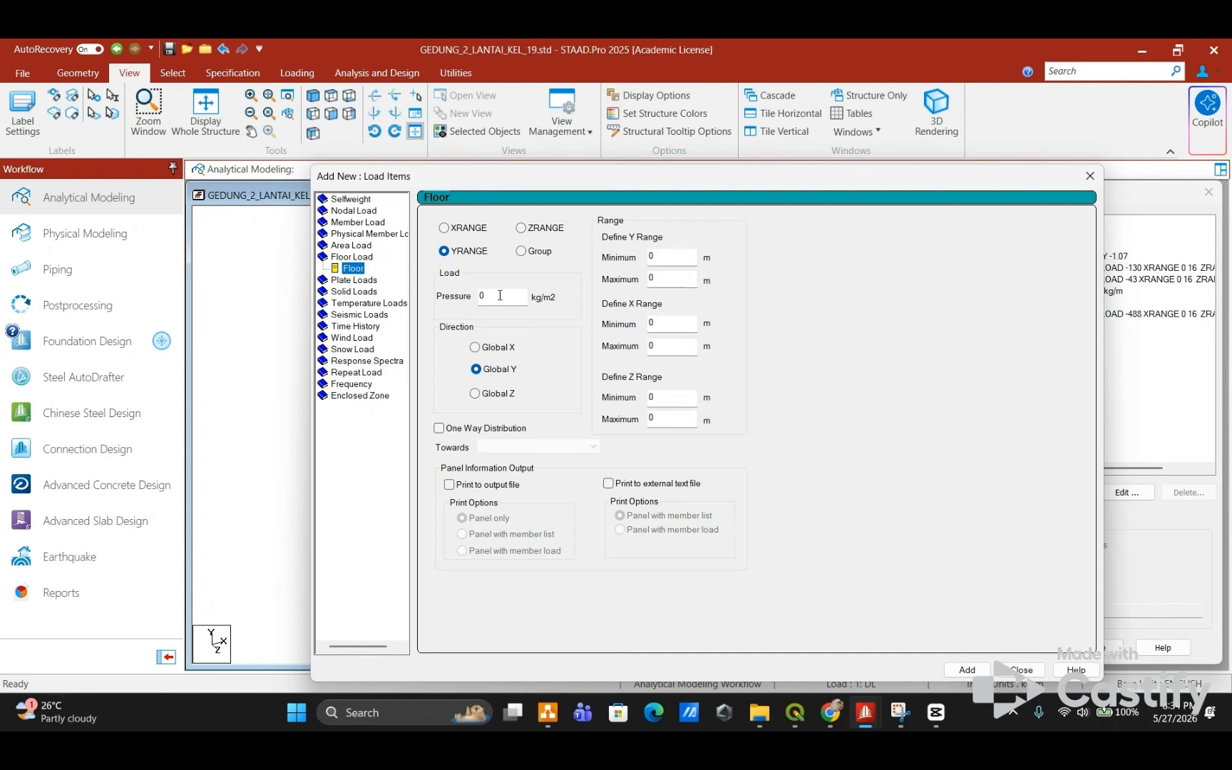
pyautogui.moveTo(500, 295); pyautogui.dragTo(468, 306)
pyautogui.write('-97')
pyautogui.moveTo(730, 175); pyautogui.dragTo(835, 331)
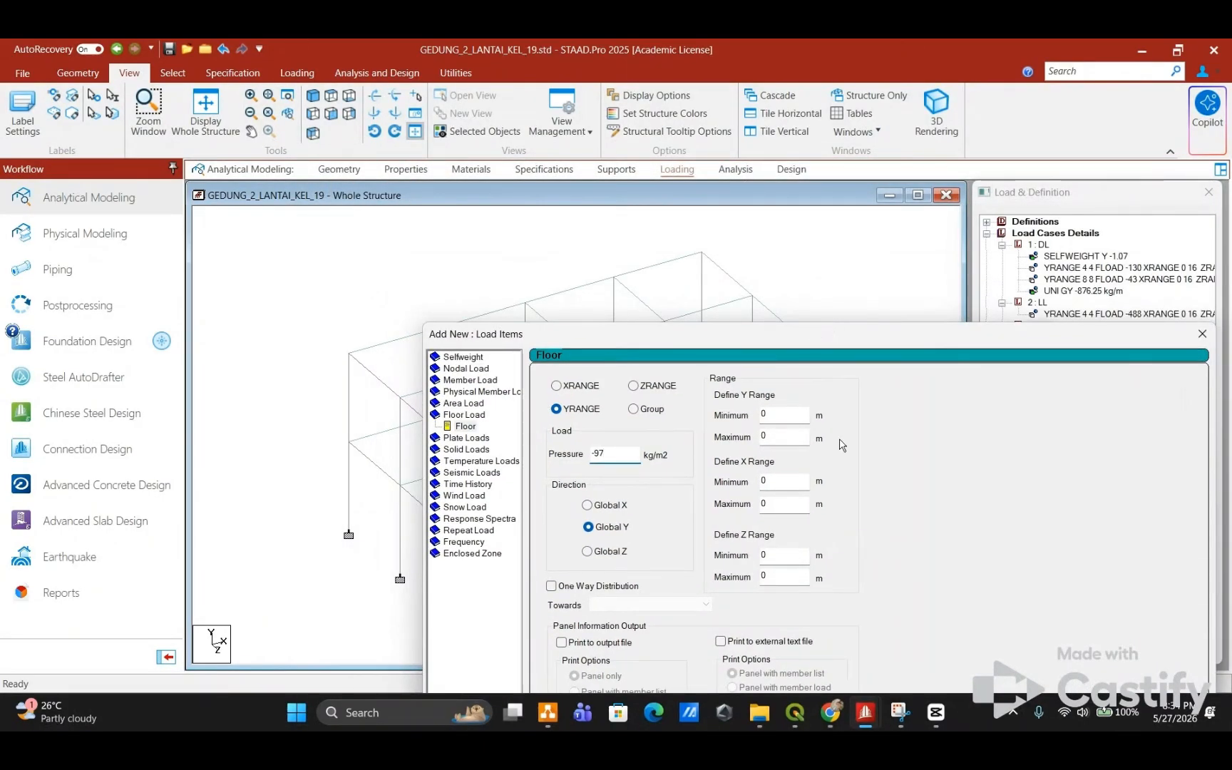
pyautogui.doubleClick(780, 415)
pyautogui.write('8')
pyautogui.doubleClick(753, 438)
pyautogui.write('8')
# Step: Set the roof floor load's X range to 0–16 m and Z range to 0–8 m and add it to LLR
pyautogui.doubleClick(761, 509)
pyautogui.doubleClick(779, 574)
pyautogui.moveTo(880, 334); pyautogui.dragTo(801, 151)
pyautogui.click(1000, 645)
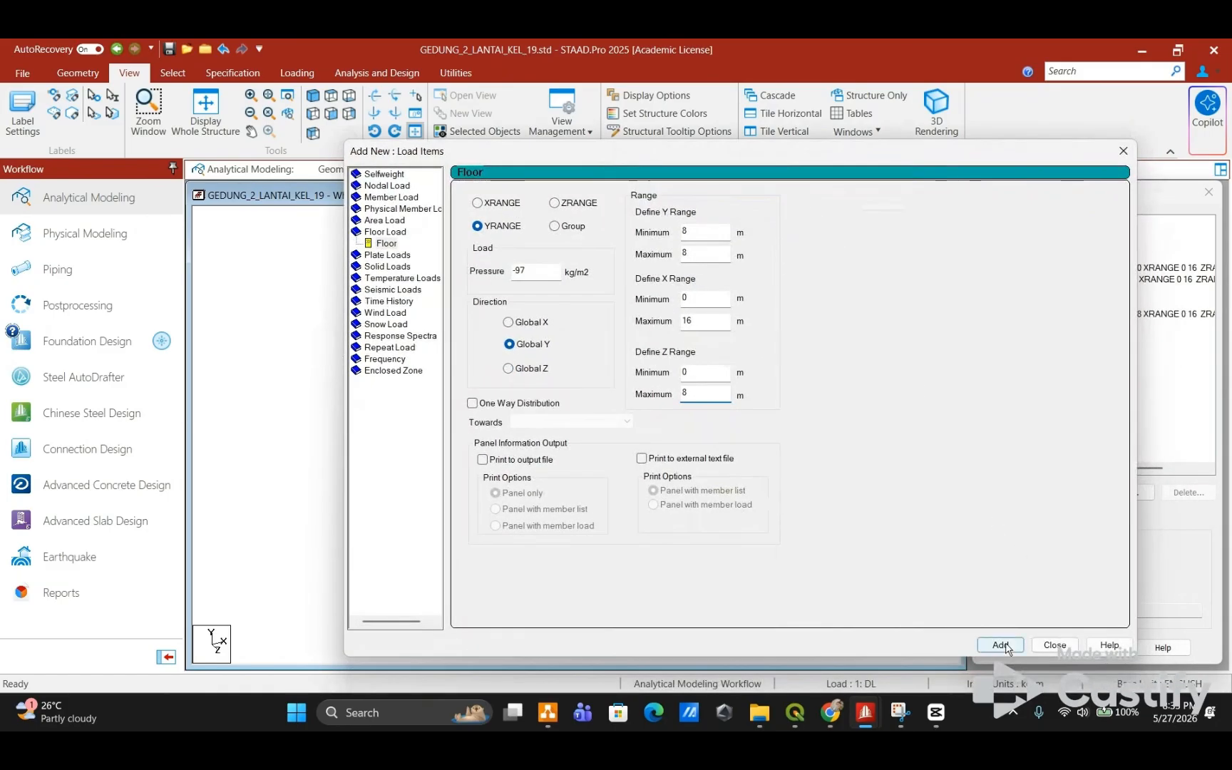
pyautogui.click(1060, 650)
# Step: Review the LLR floor load, the LL floor load and DL's uniform member load in turn on the frame
pyautogui.click(1083, 336)
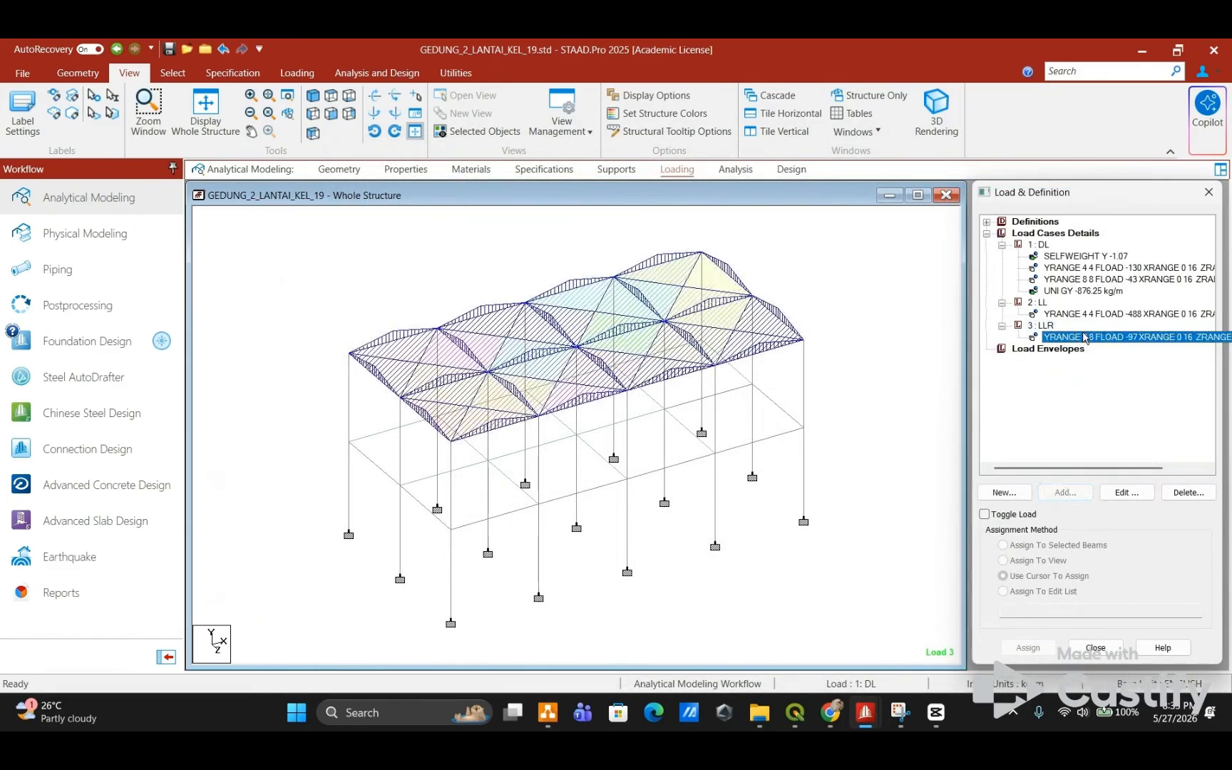
pyautogui.click(1091, 313)
pyautogui.click(1094, 290)
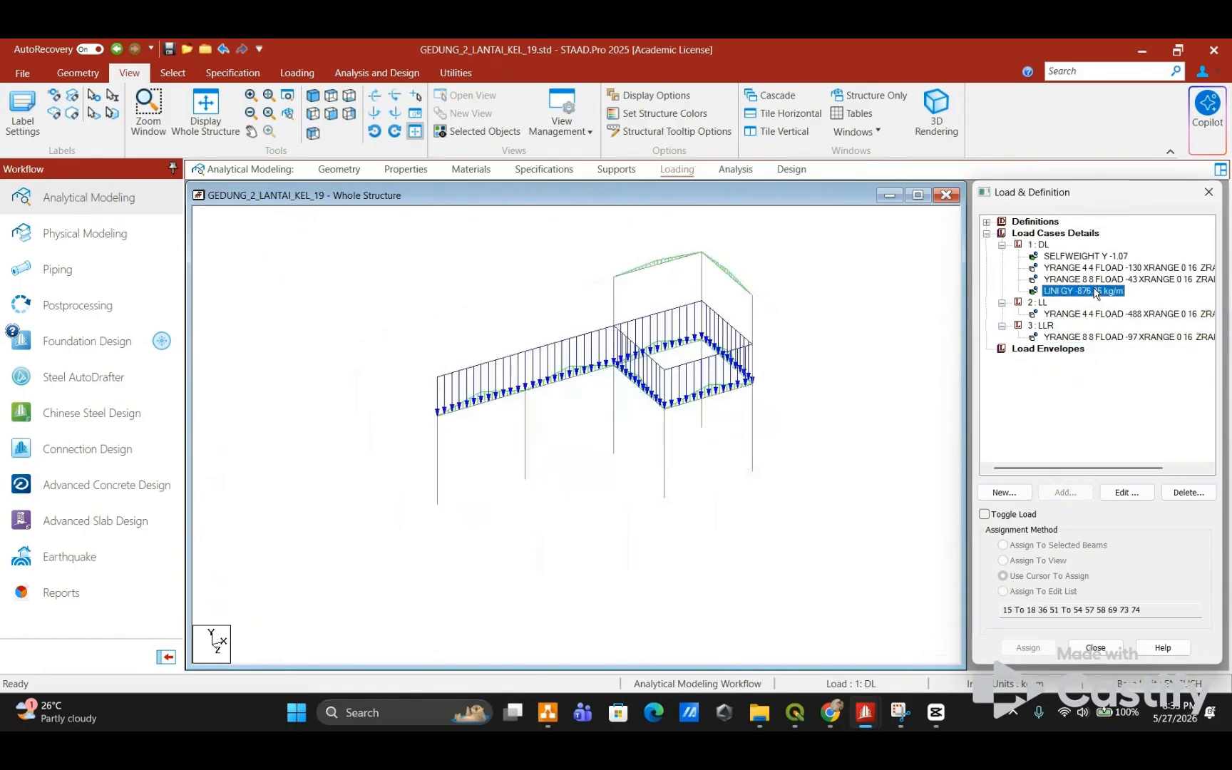
# Step: Display the floor load and self-weight items of DL and the roof floor load of LLR on the structure
pyautogui.click(1096, 278)
pyautogui.click(1091, 267)
pyautogui.click(1084, 255)
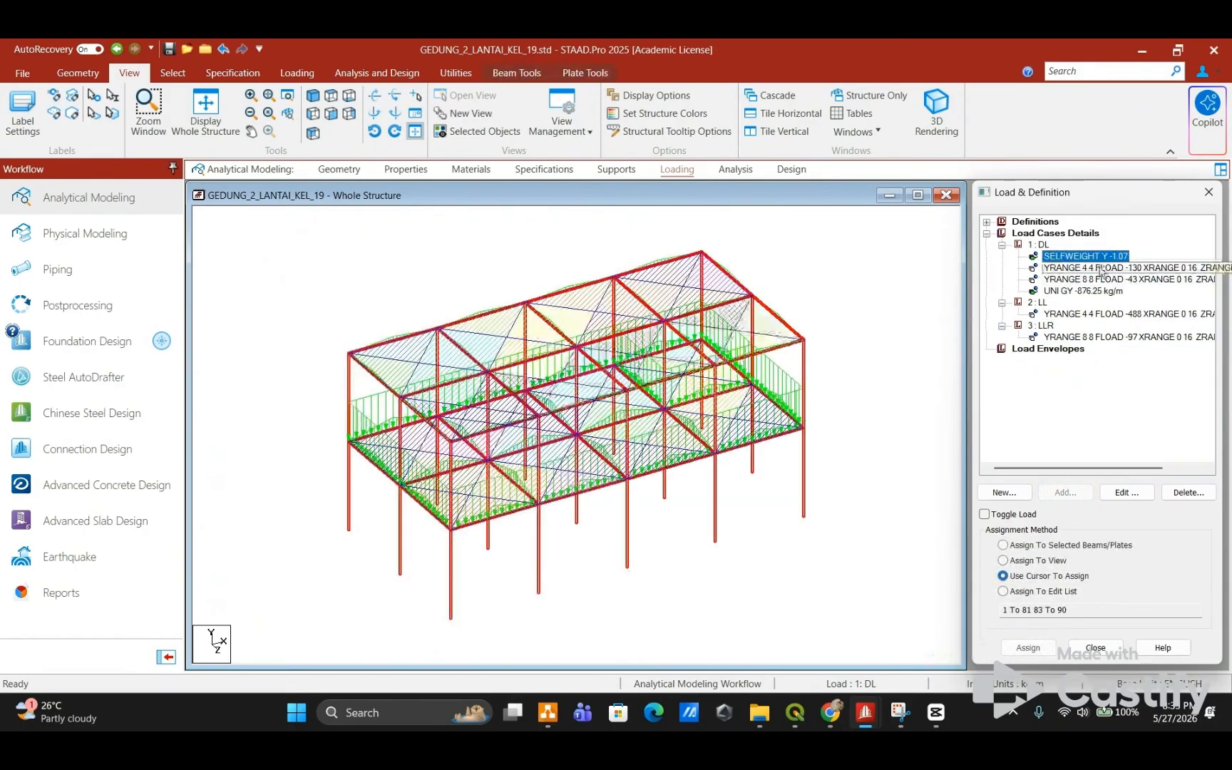
pyautogui.click(1106, 337)
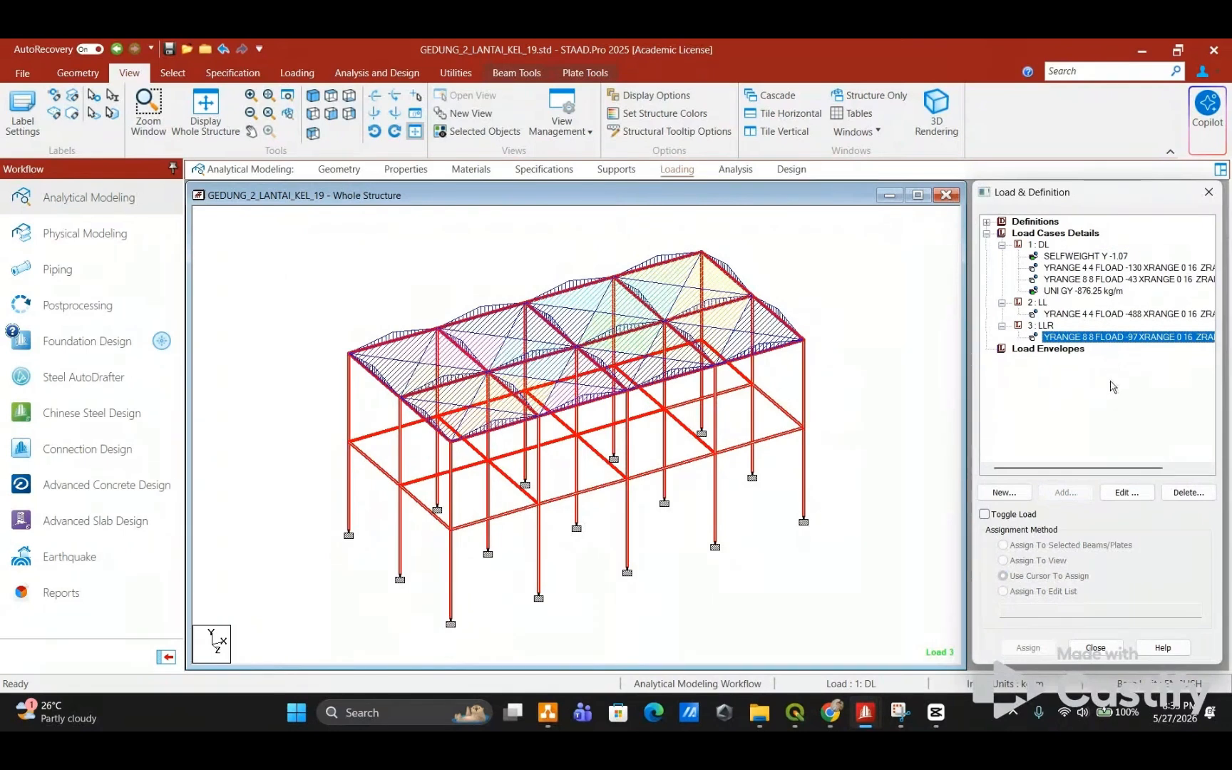
# Step: Start a new normal load combination numbered 4 under the load case details and name it 1.4DL
pyautogui.press('Escape')
pyautogui.click(685, 170)
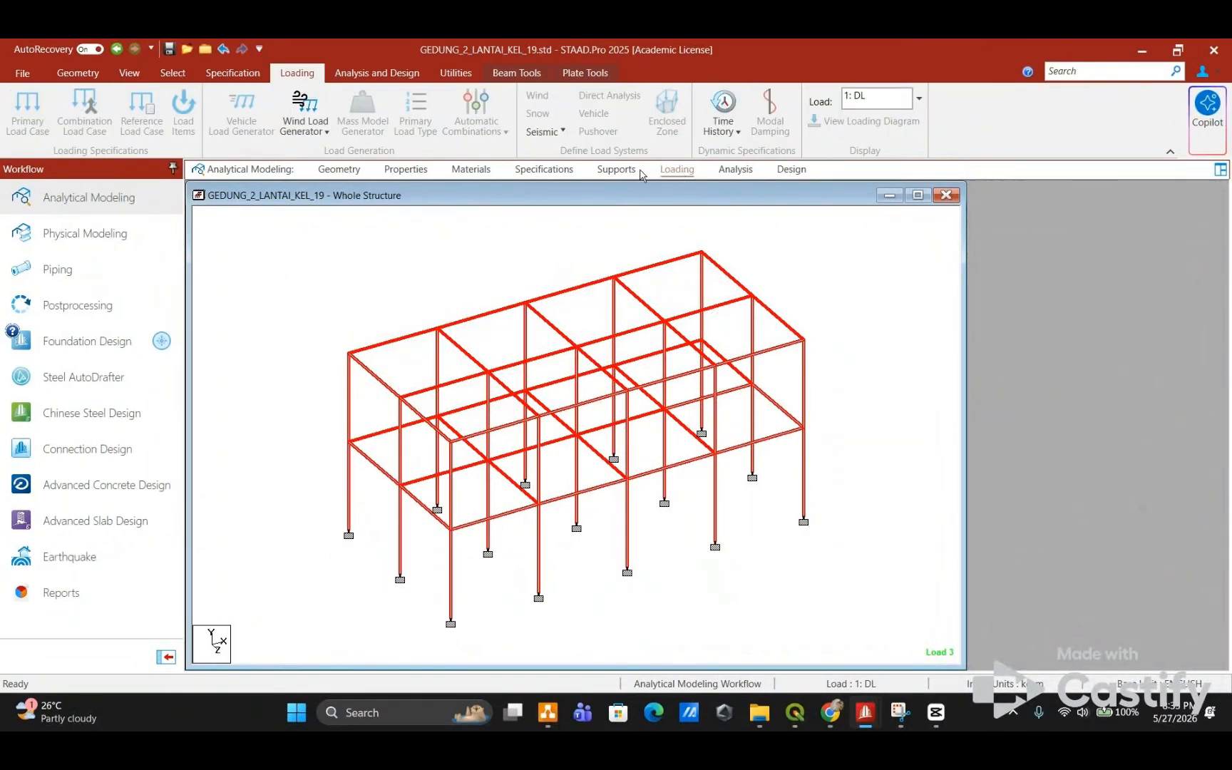
pyautogui.click(633, 171)
pyautogui.click(682, 170)
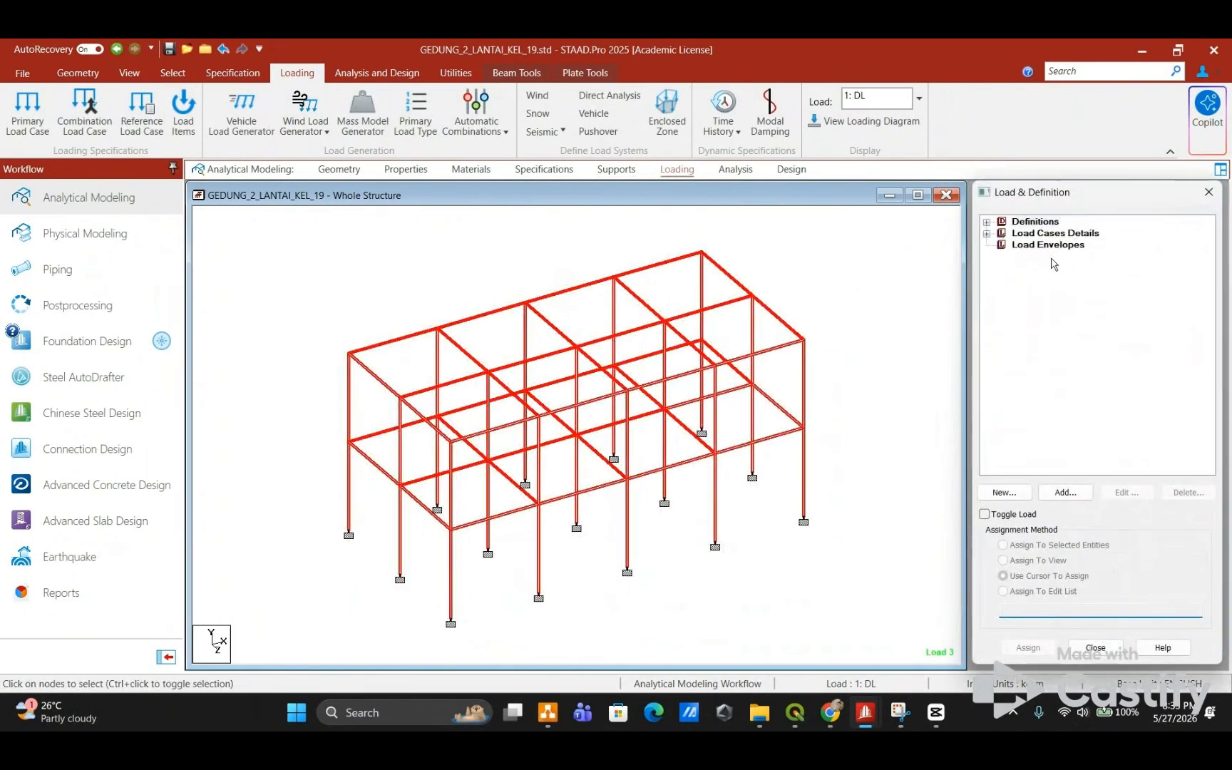
pyautogui.click(1019, 235)
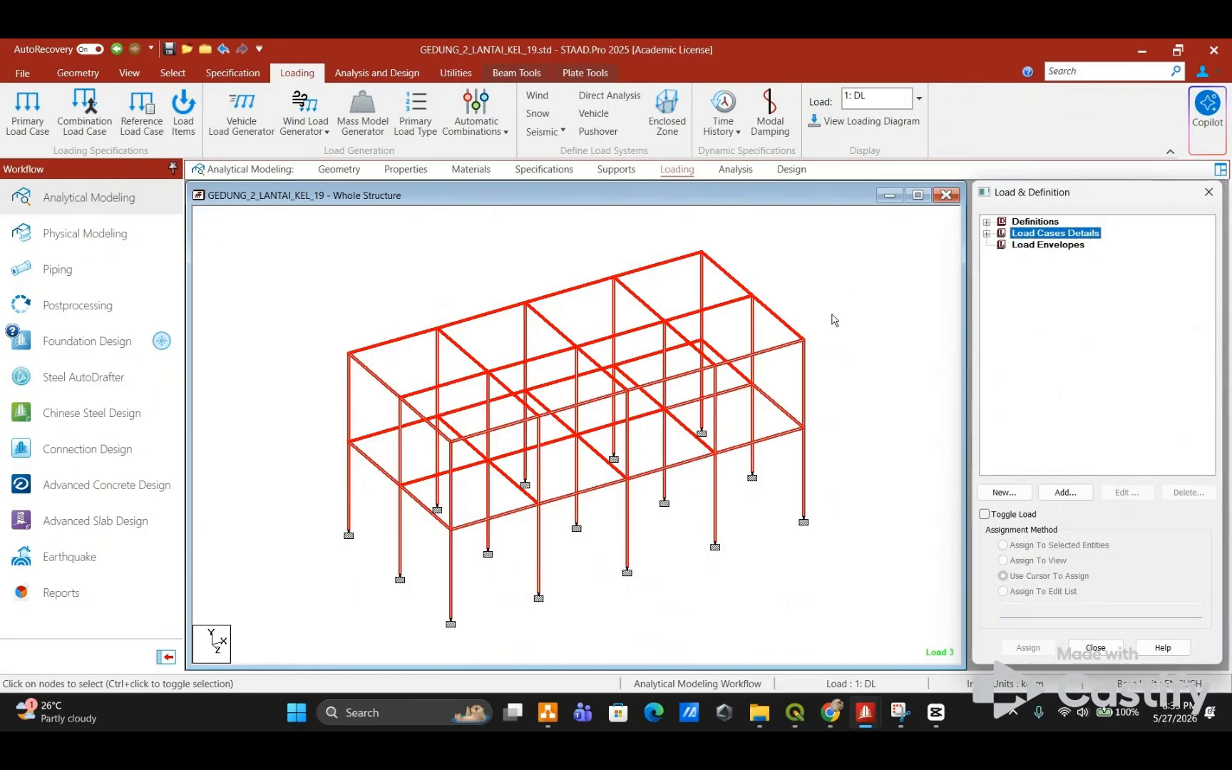
pyautogui.click(832, 314)
pyautogui.click(1043, 236)
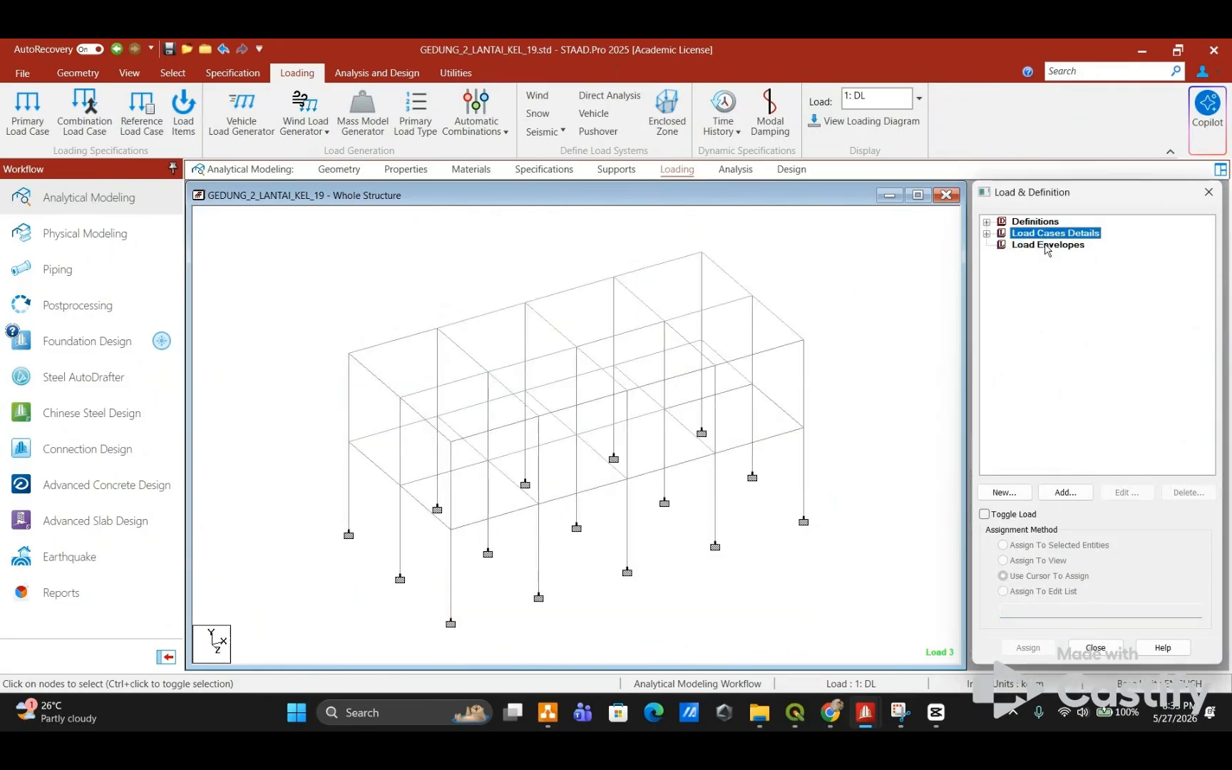
pyautogui.click(1065, 492)
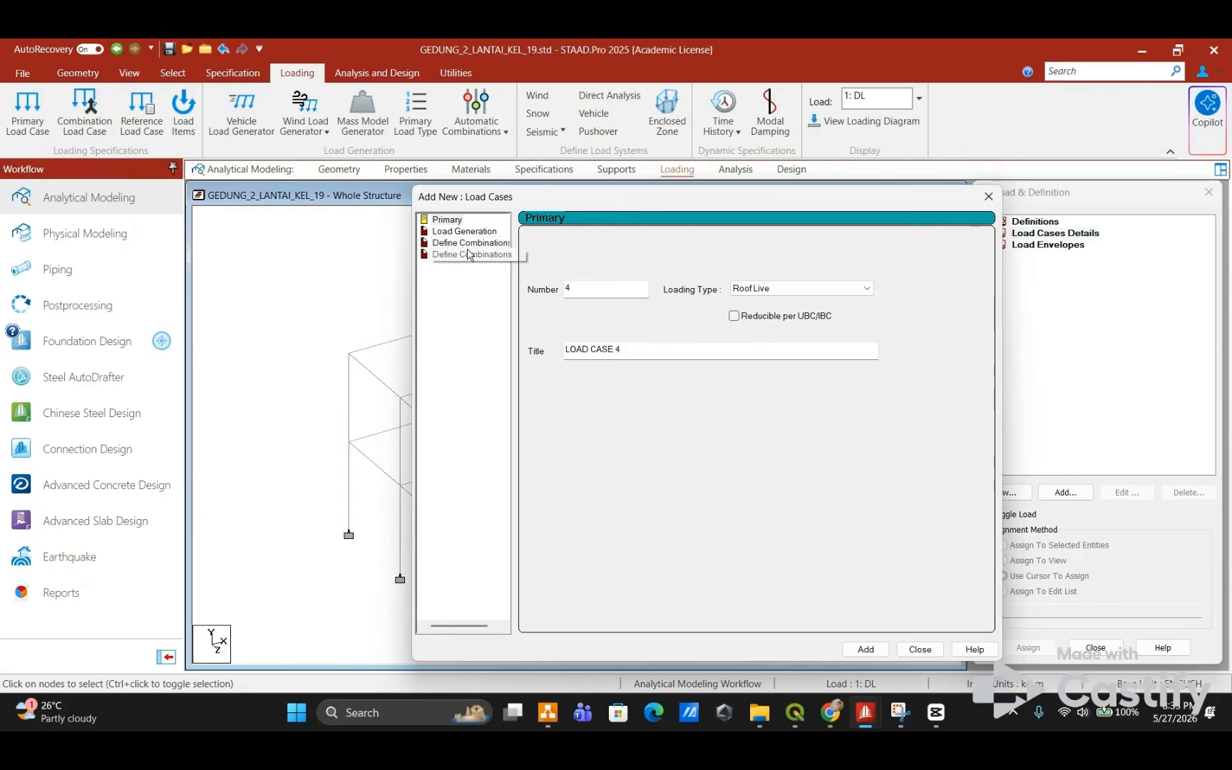
pyautogui.click(470, 246)
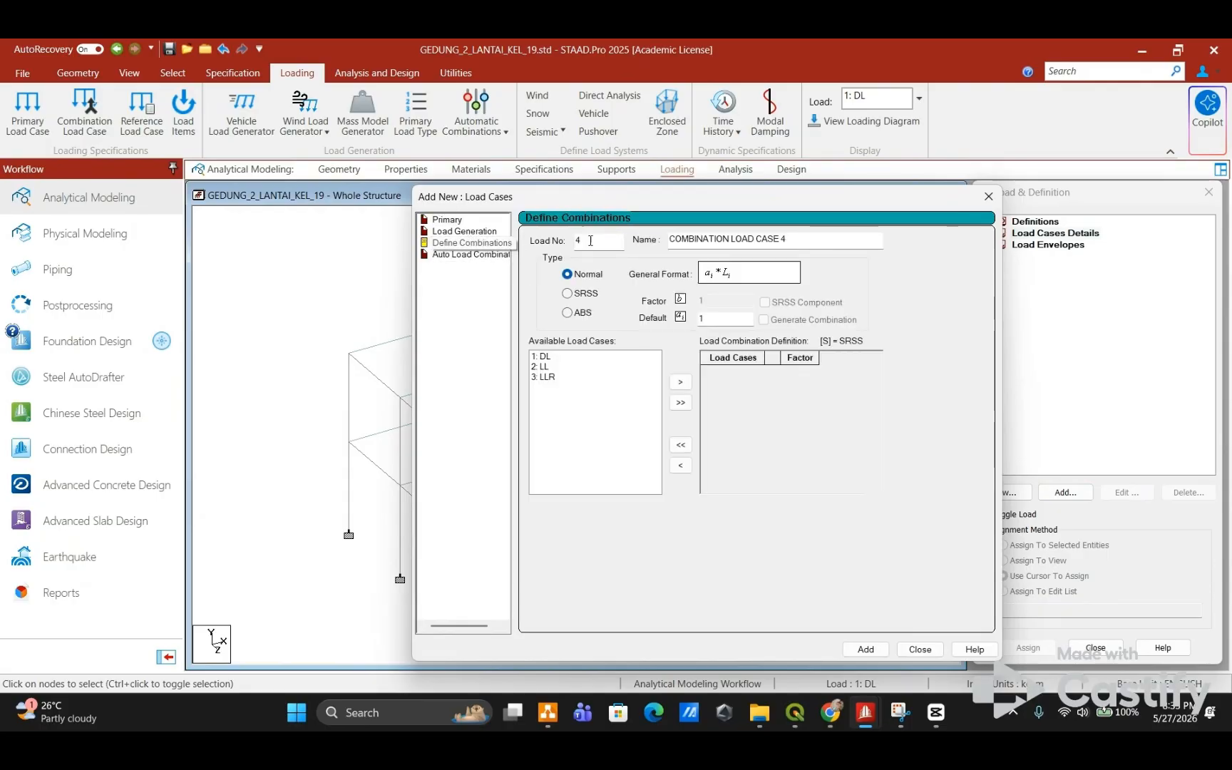
pyautogui.click(741, 239)
pyautogui.moveTo(779, 237); pyautogui.dragTo(644, 243)
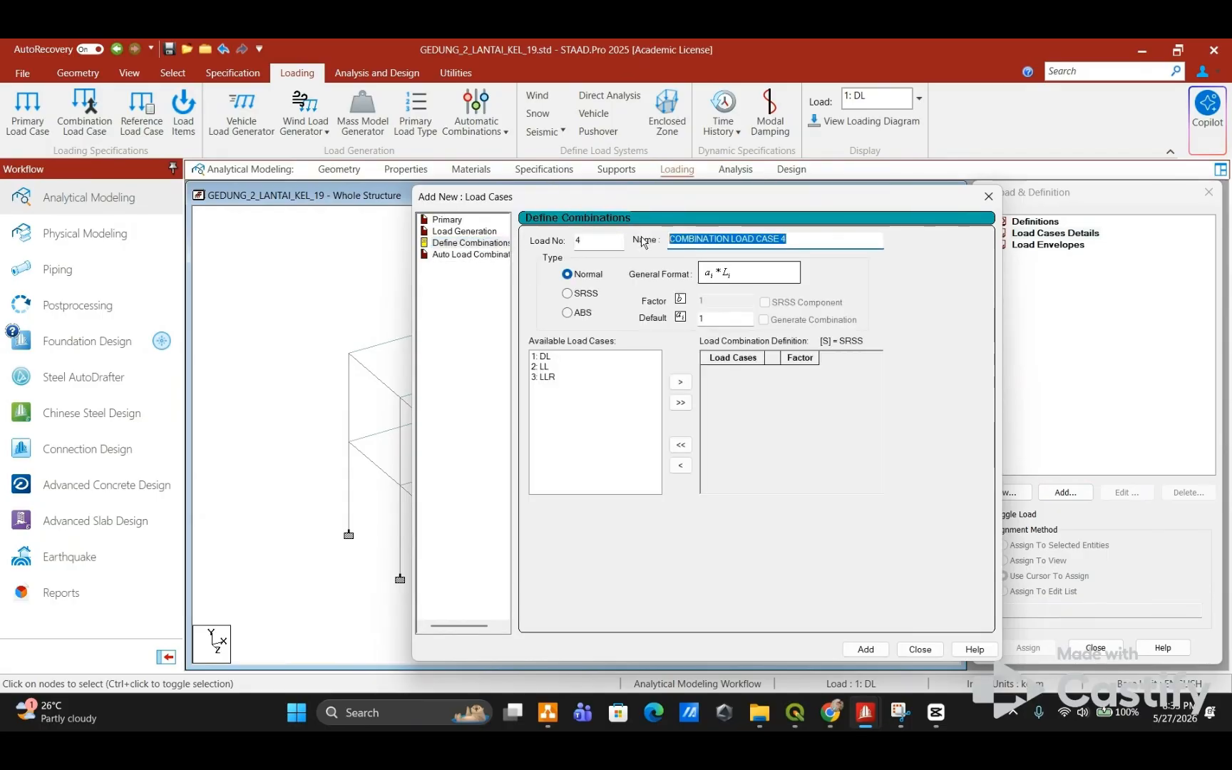
pyautogui.write('1.4DL')
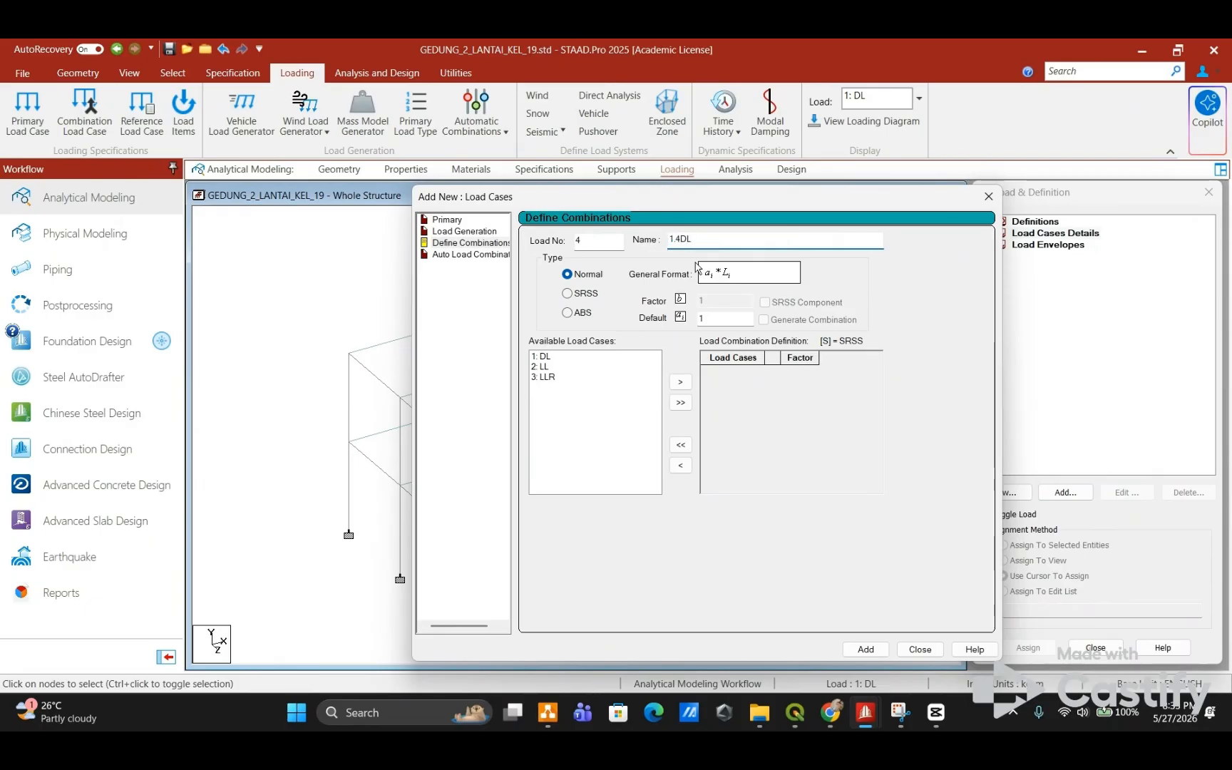
# Step: Include load case DL with a factor of 1.4 and add the combination to the load cases
pyautogui.click(565, 359)
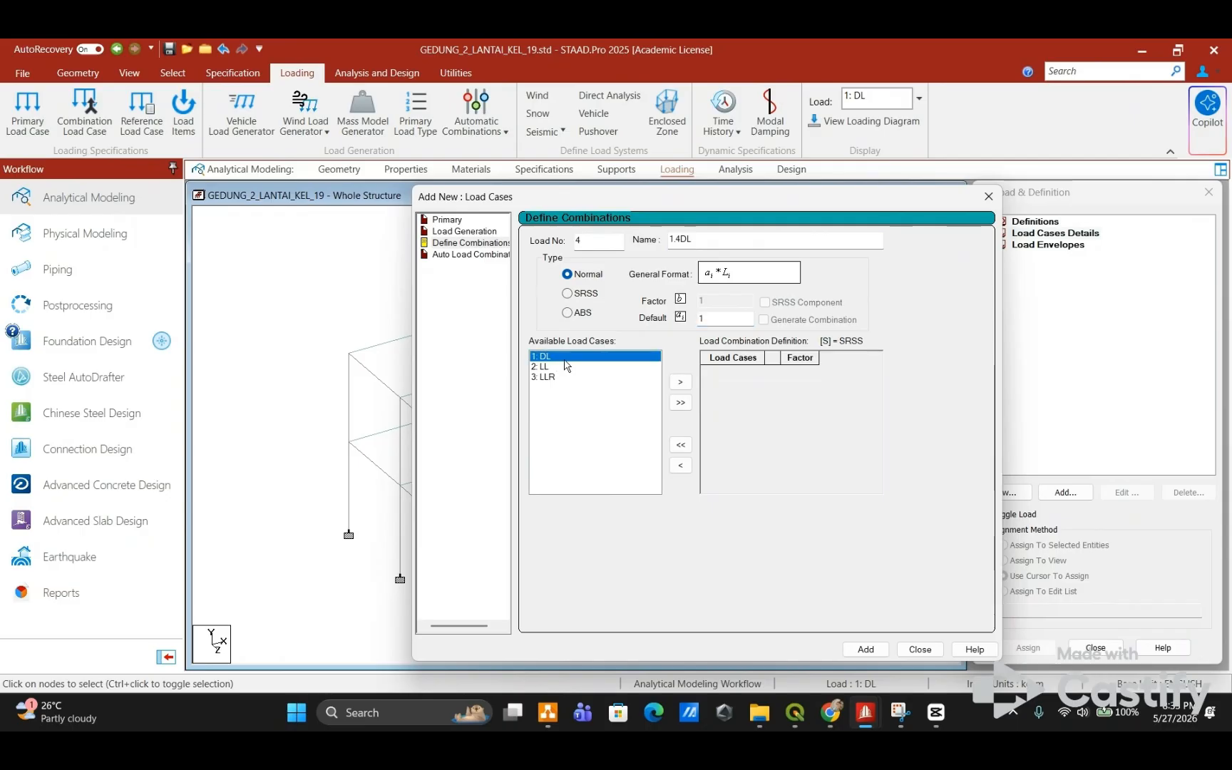
pyautogui.click(703, 319)
pyautogui.click(680, 381)
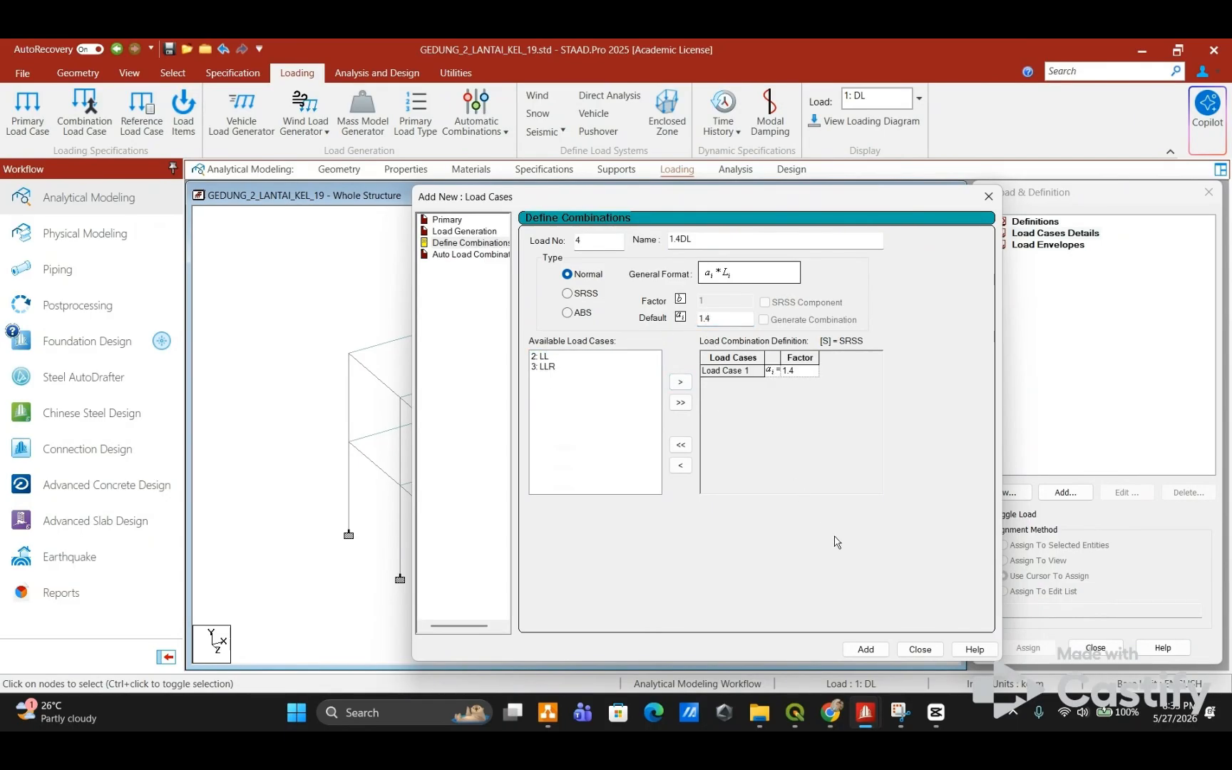
pyautogui.click(865, 649)
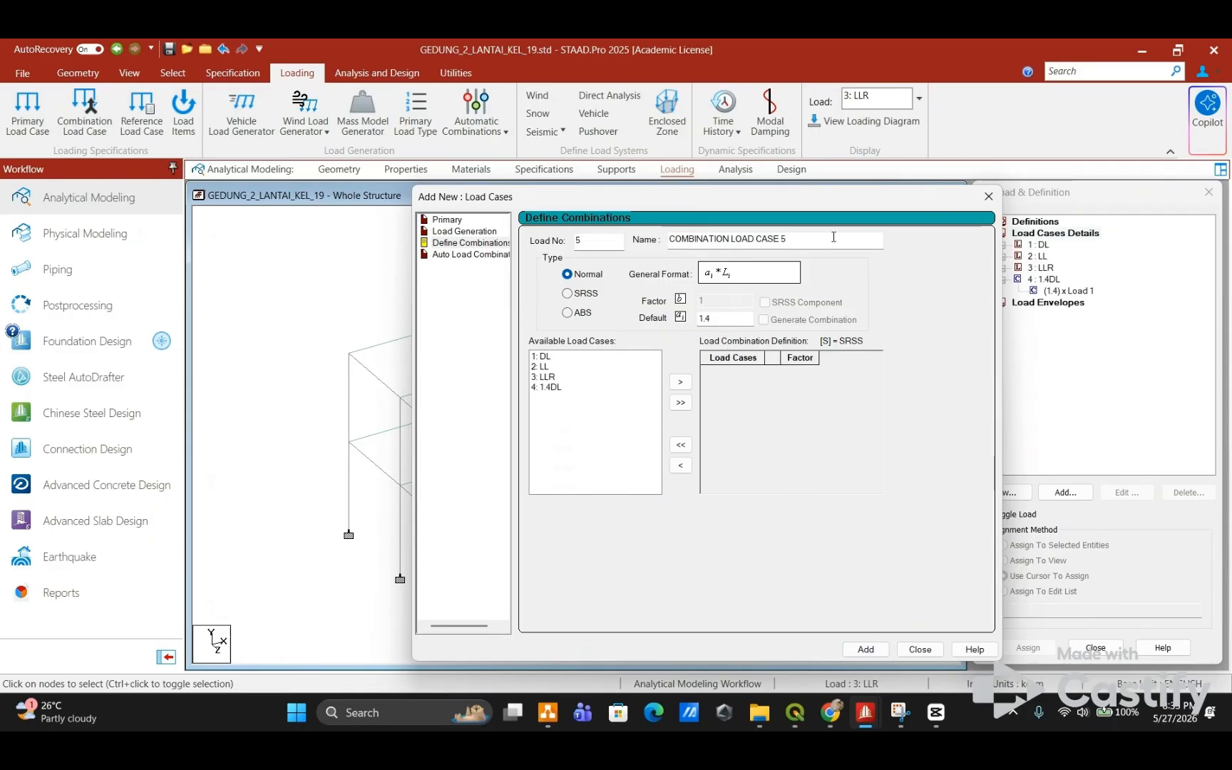
# Step: Name load combination 5 as 1.2DL+1.6LL+0.5LLR
pyautogui.moveTo(832, 237); pyautogui.dragTo(640, 244)
pyautogui.write('1.2DL+')
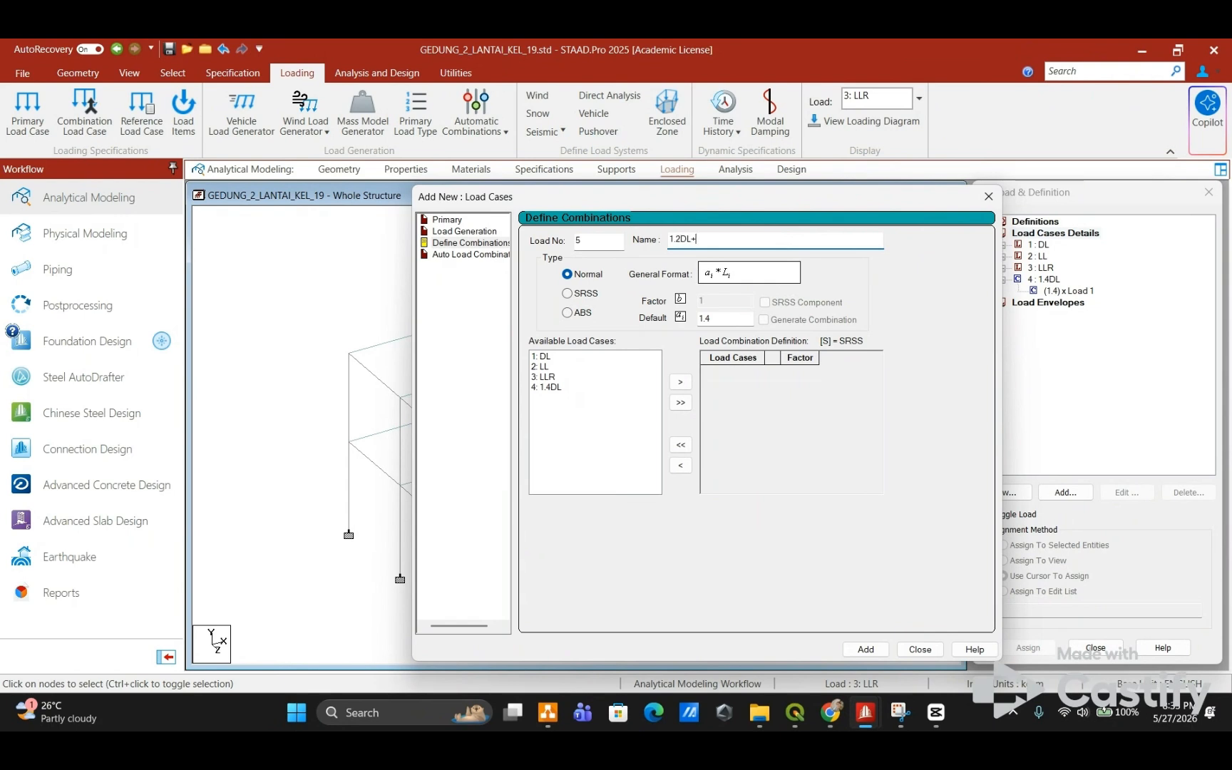
pyautogui.write('1.6LL+0.5LLR')
# Step: Include DL with a factor of 1.2 and LL with a factor of 1.6 in combination 5
pyautogui.click(595, 356)
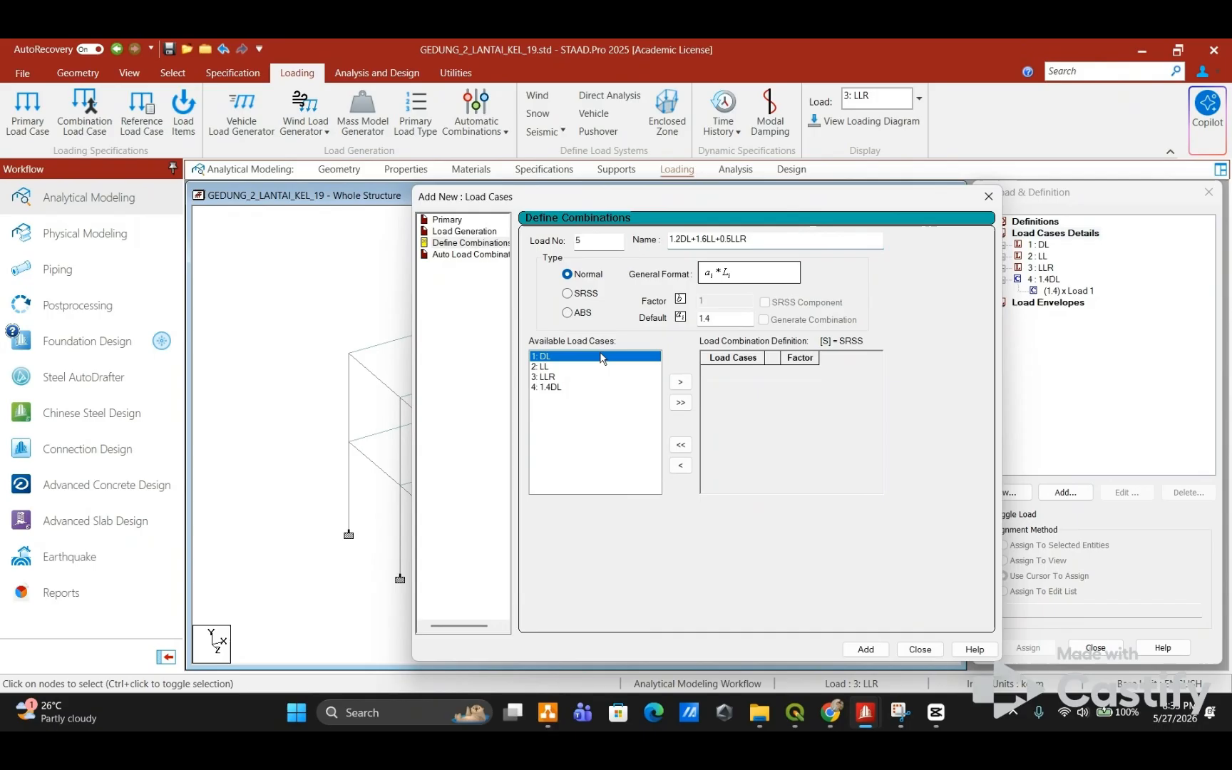
pyautogui.click(711, 320)
pyautogui.moveTo(709, 319); pyautogui.dragTo(707, 320)
pyautogui.write('2')
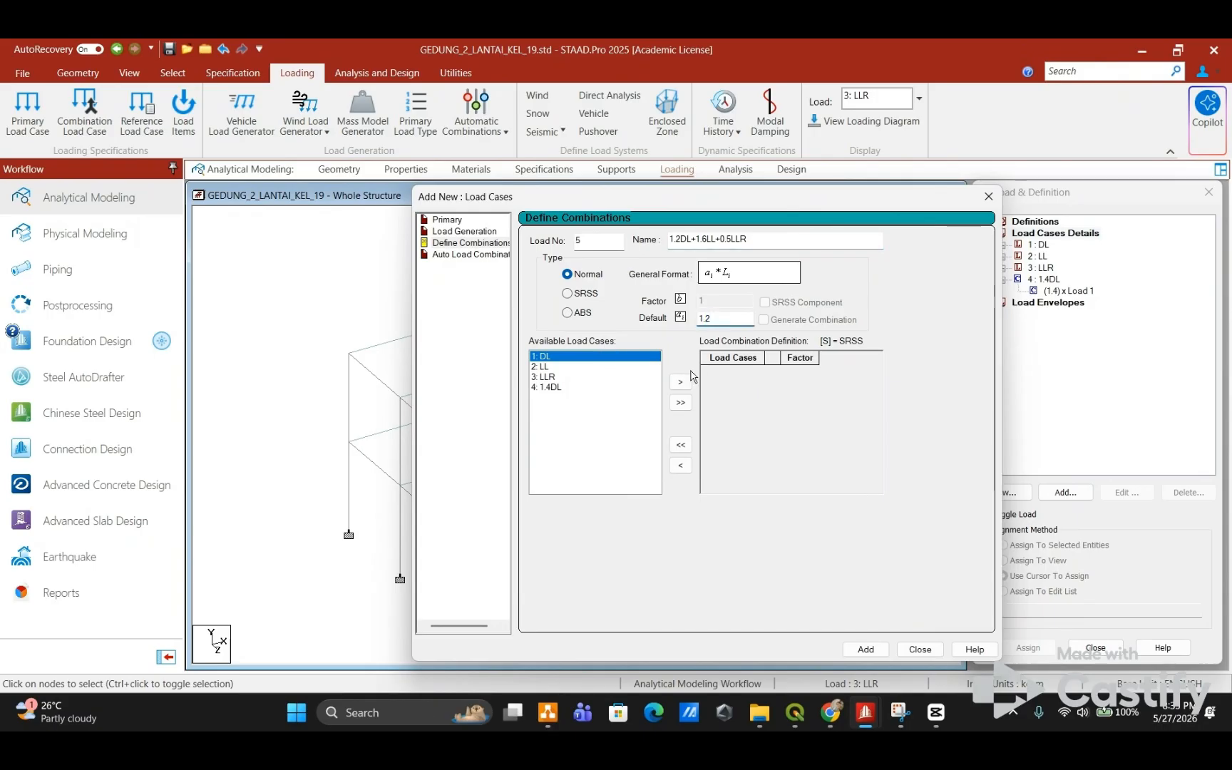
pyautogui.click(680, 381)
pyautogui.click(579, 356)
pyautogui.moveTo(712, 320); pyautogui.dragTo(708, 321)
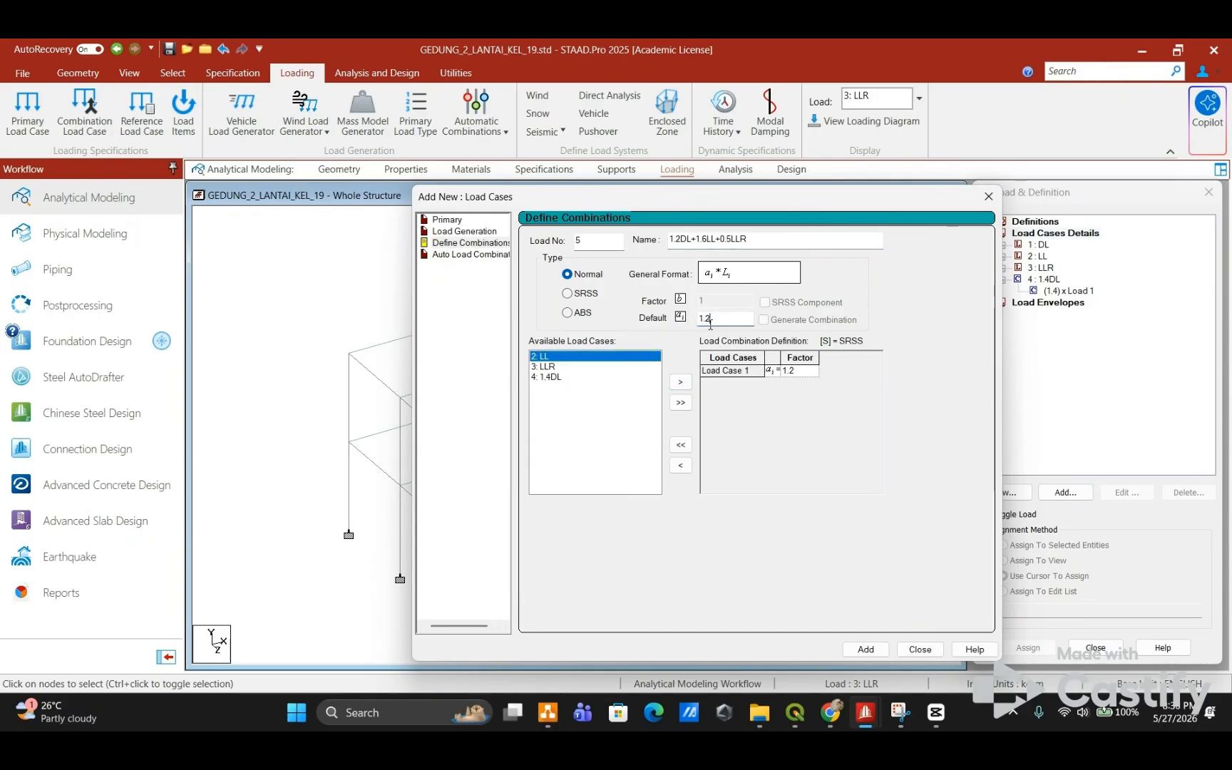
pyautogui.write('6')
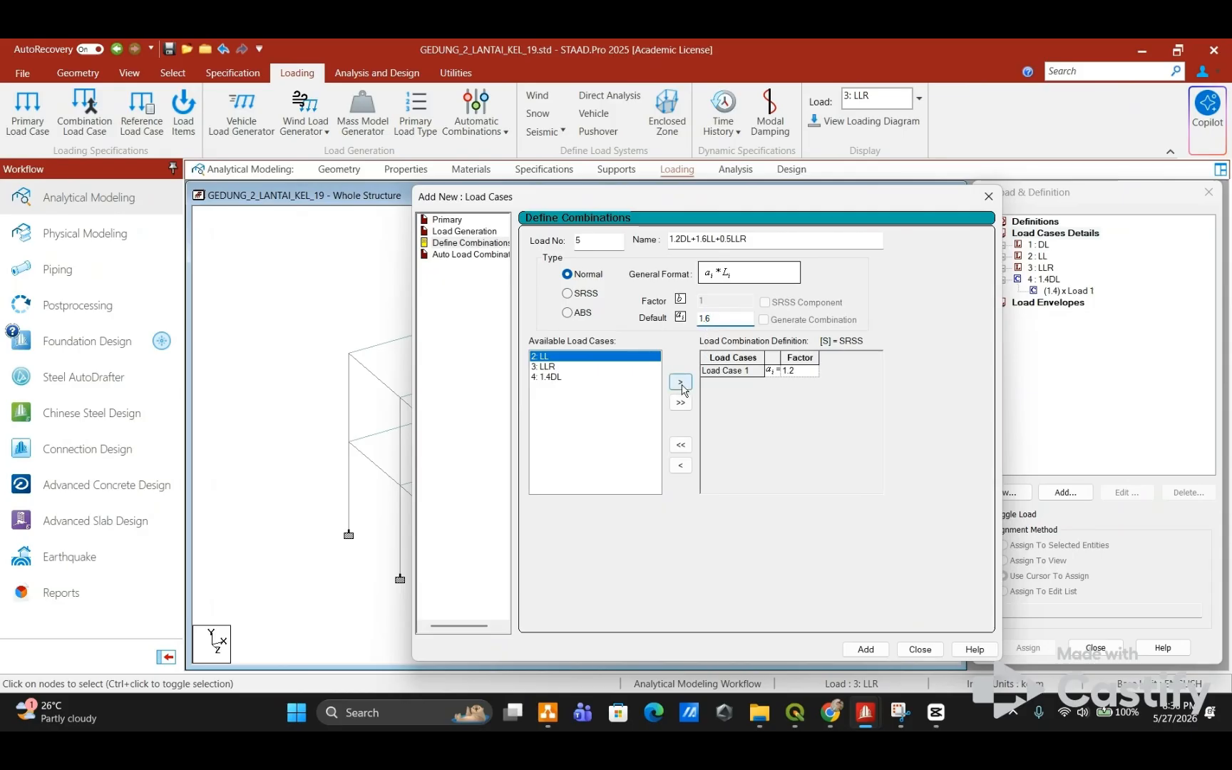
pyautogui.click(680, 381)
# Step: Include LLR with a factor of 0.5 and add the finished combination 5 to the load cases
pyautogui.click(562, 356)
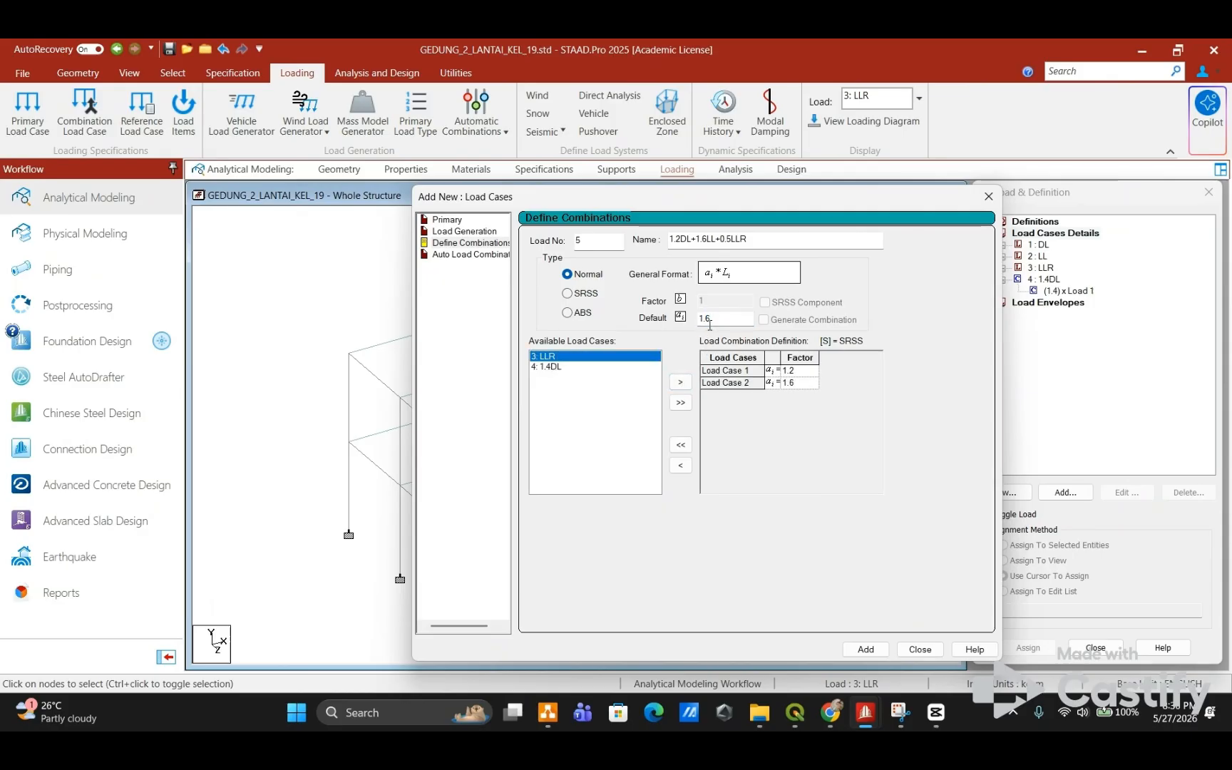
pyautogui.moveTo(709, 325); pyautogui.dragTo(683, 320)
pyautogui.write('0.5')
pyautogui.click(679, 403)
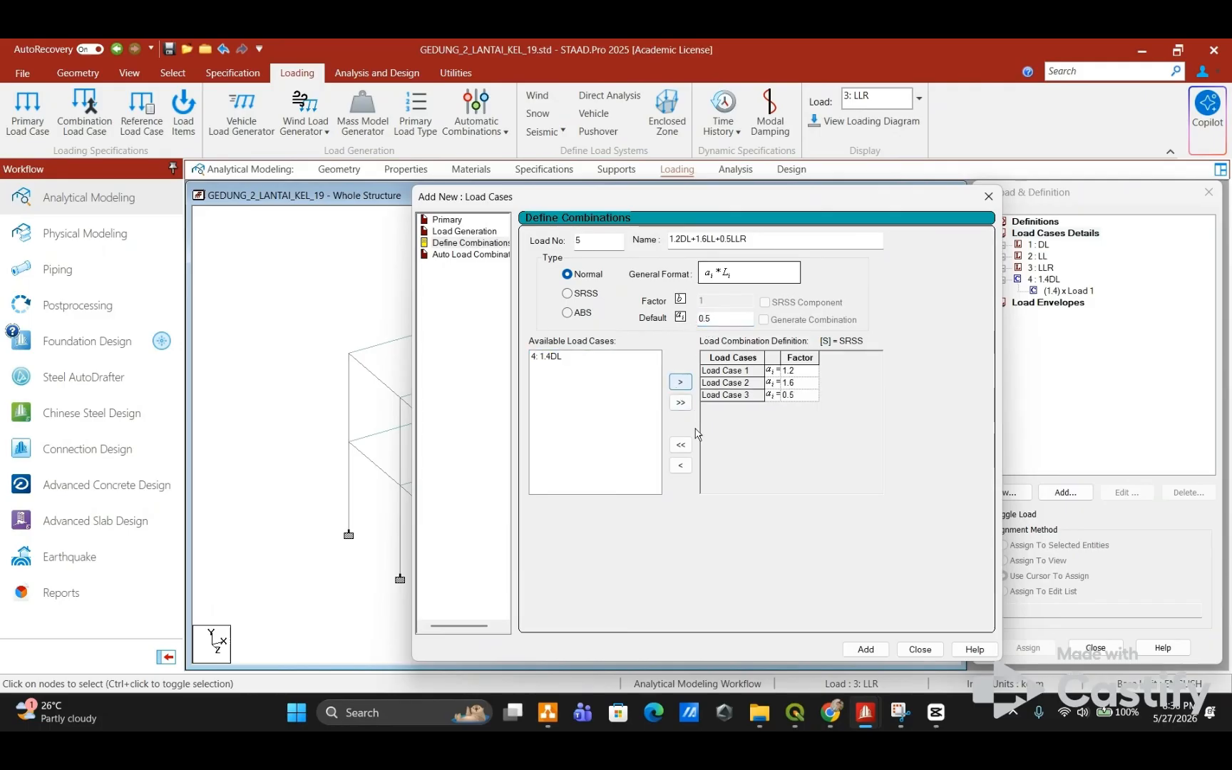
pyautogui.click(850, 651)
pyautogui.click(918, 649)
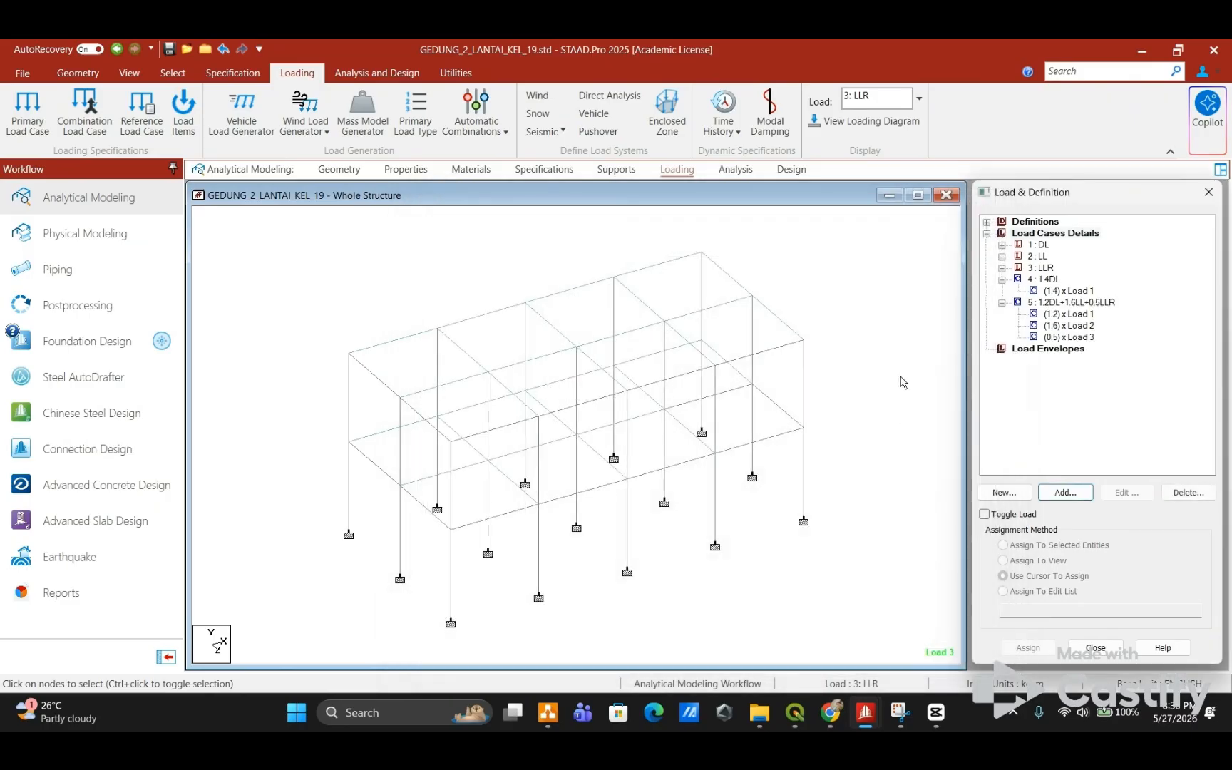
pyautogui.click(887, 283)
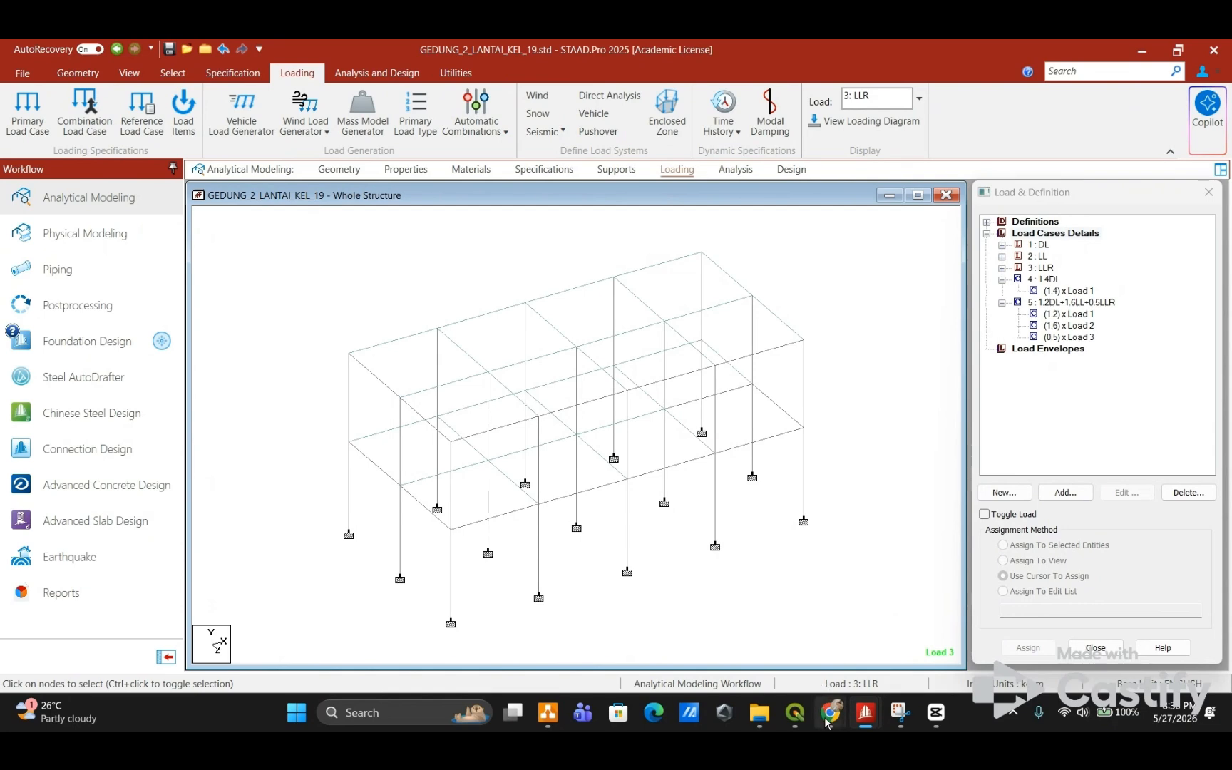
pyautogui.moveTo(863, 710)
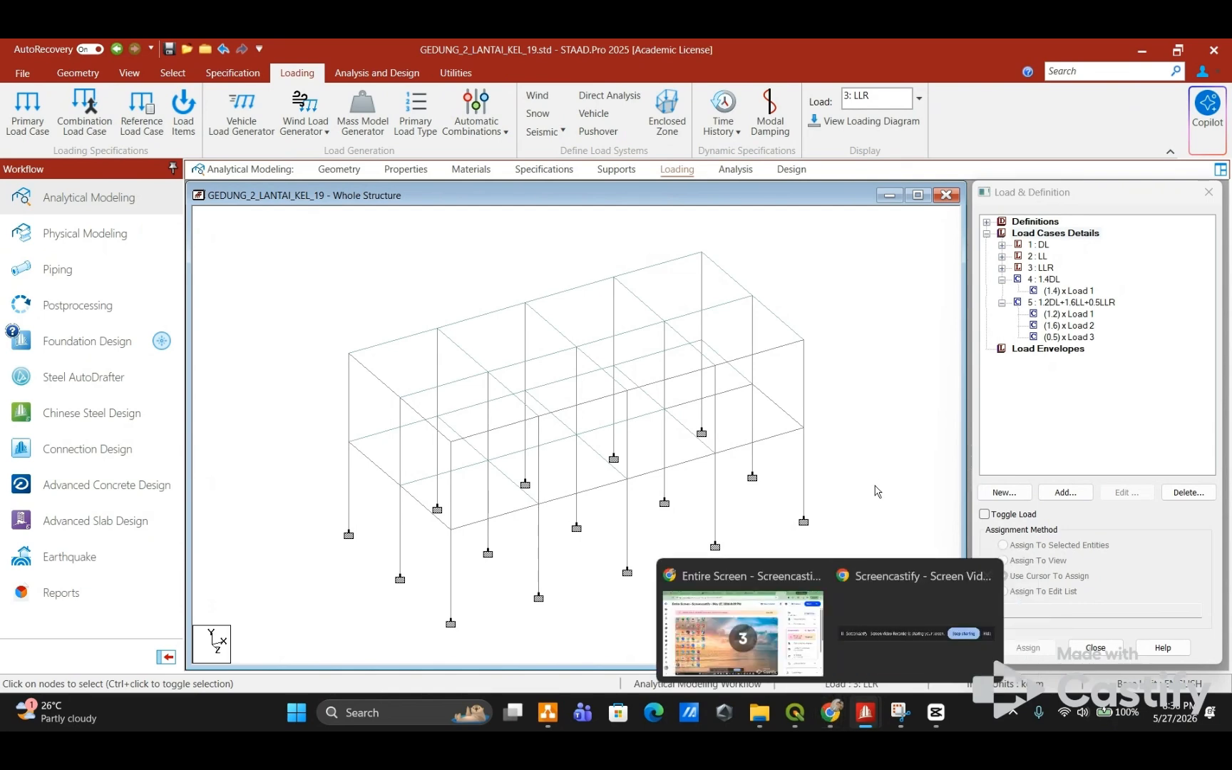
pyautogui.click(788, 634)
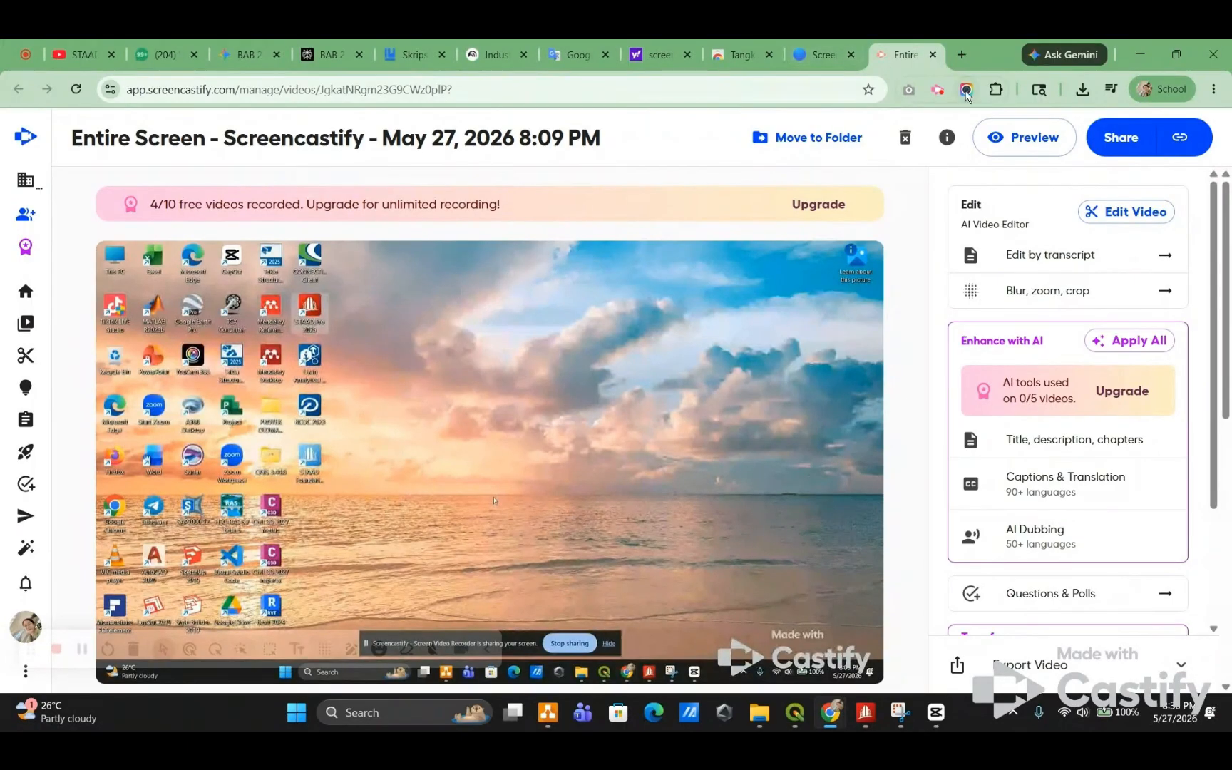
pyautogui.click(940, 90)
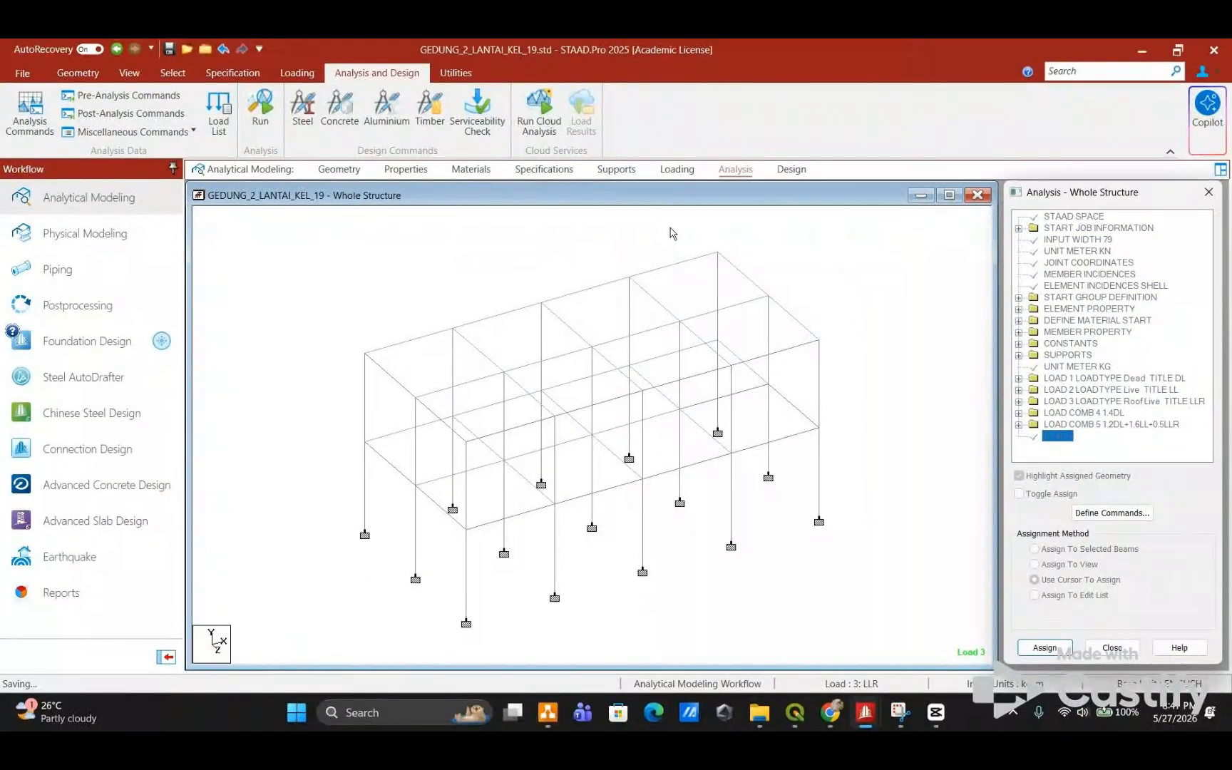
# Step: Review the list of defined load cases and combinations
pyautogui.click(481, 274)
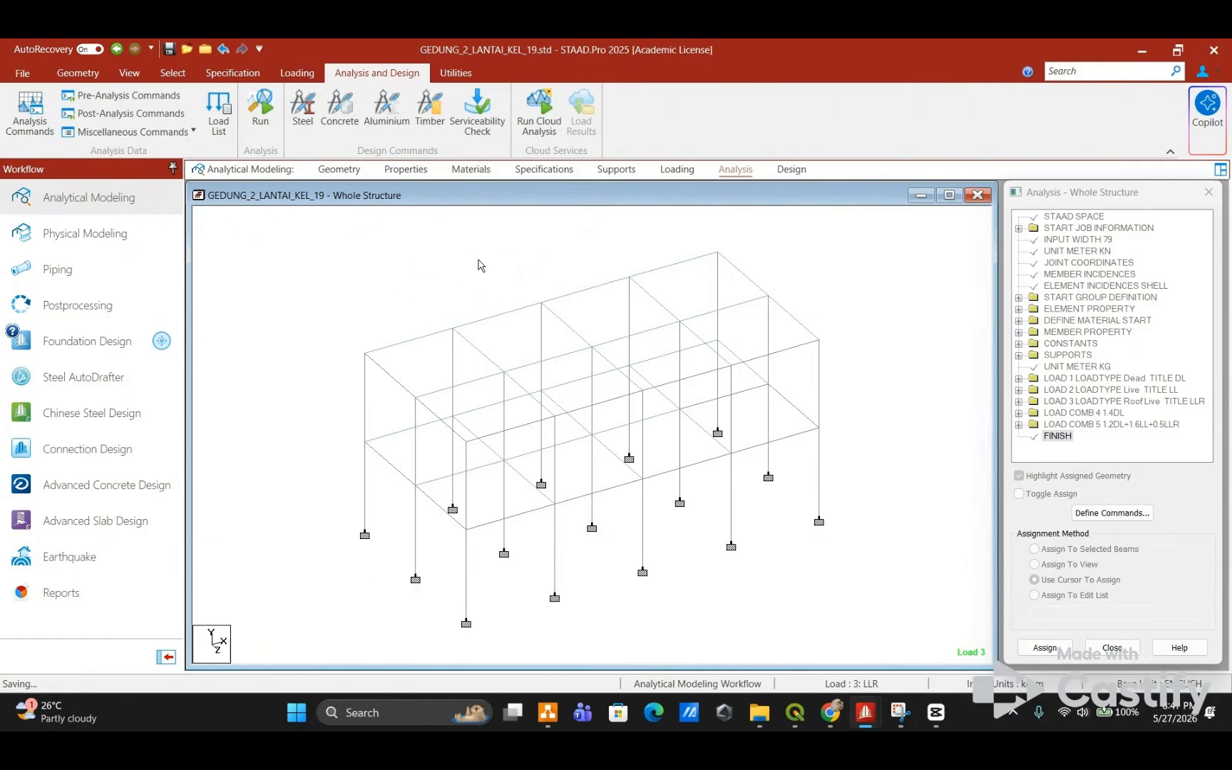
pyautogui.click(676, 170)
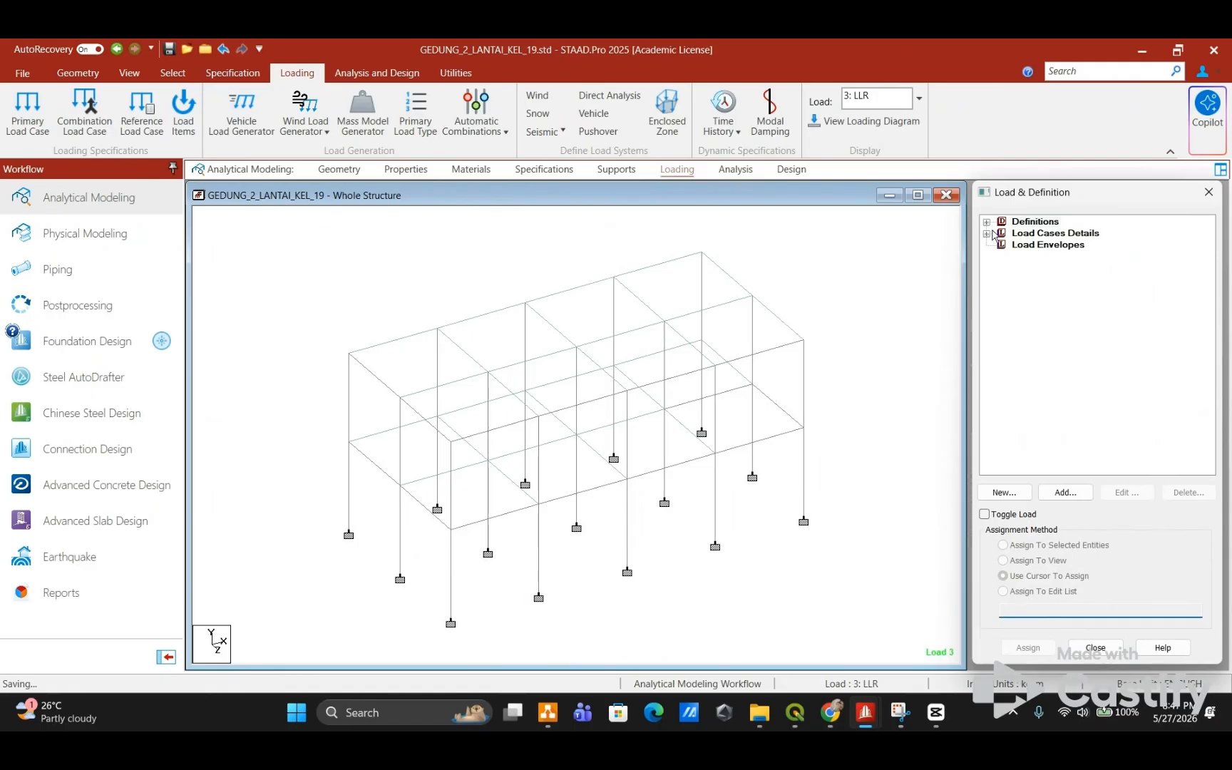
pyautogui.click(987, 233)
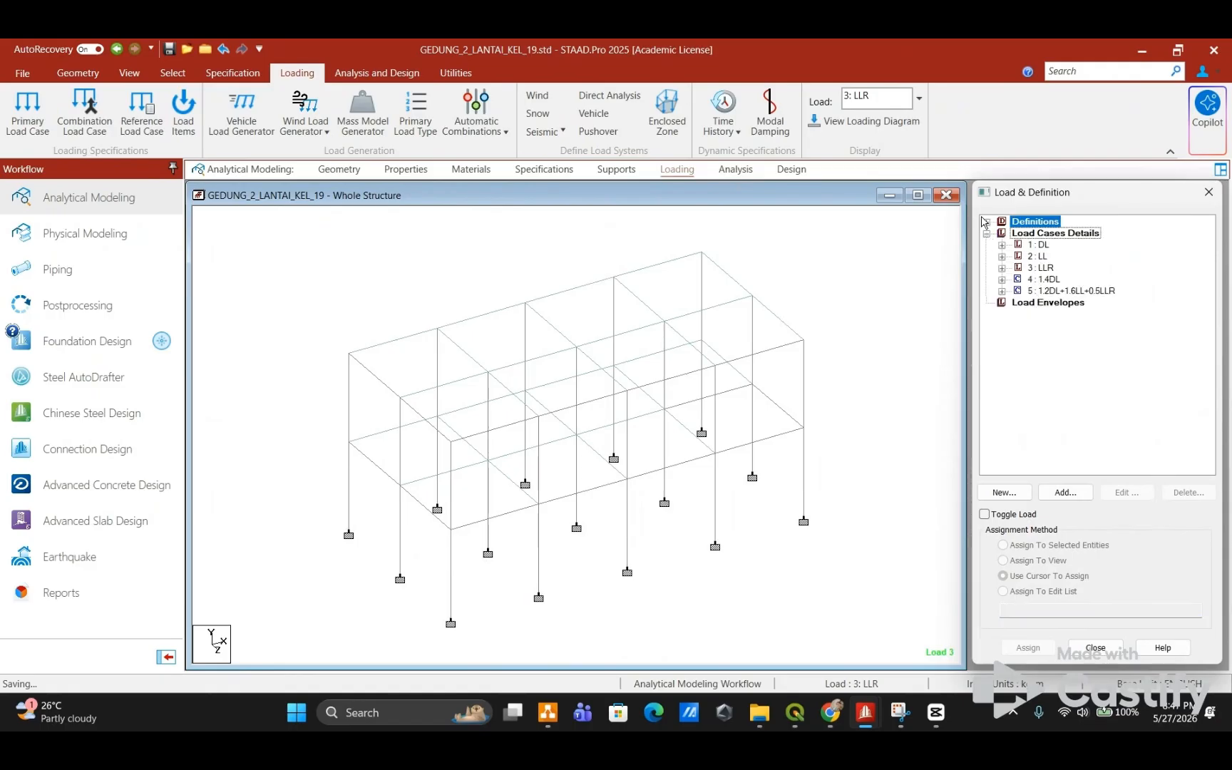
pyautogui.click(986, 233)
pyautogui.click(986, 233)
# Step: Add a Perform Analysis command with the No Print option to the whole structure
pyautogui.click(373, 74)
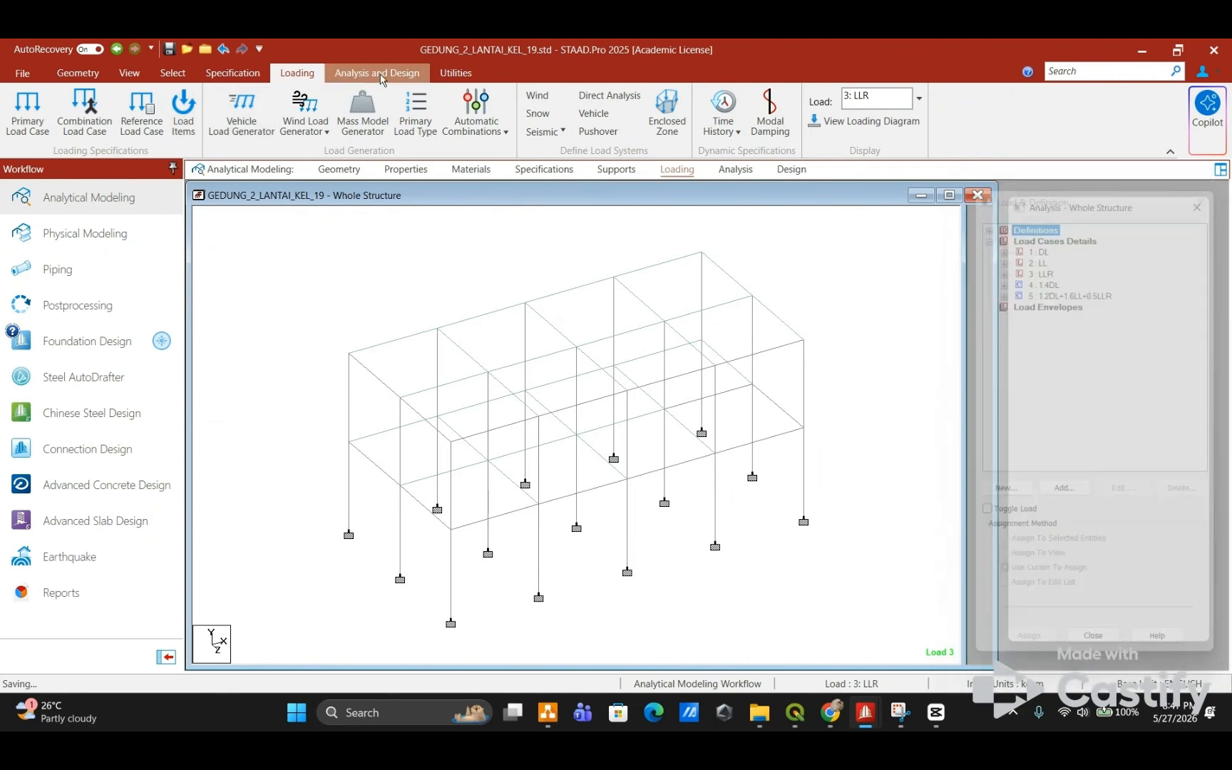
pyautogui.click(30, 112)
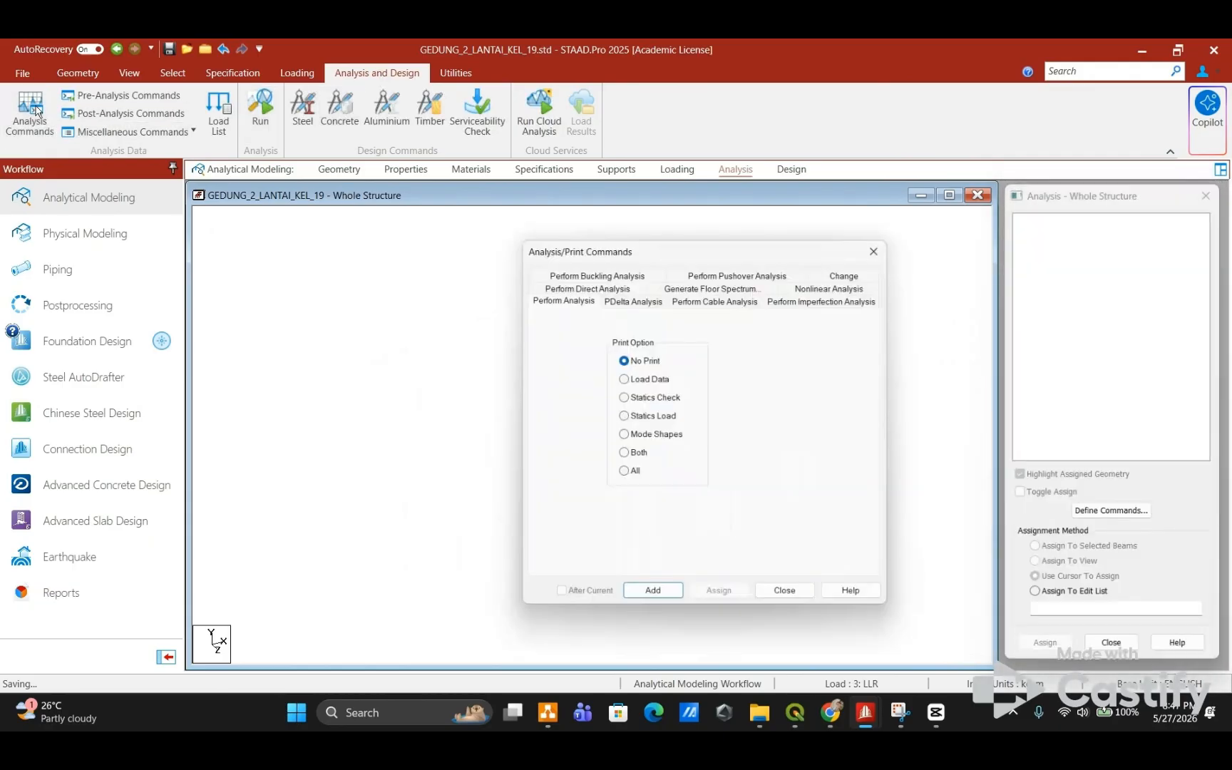
pyautogui.click(669, 603)
pyautogui.click(780, 599)
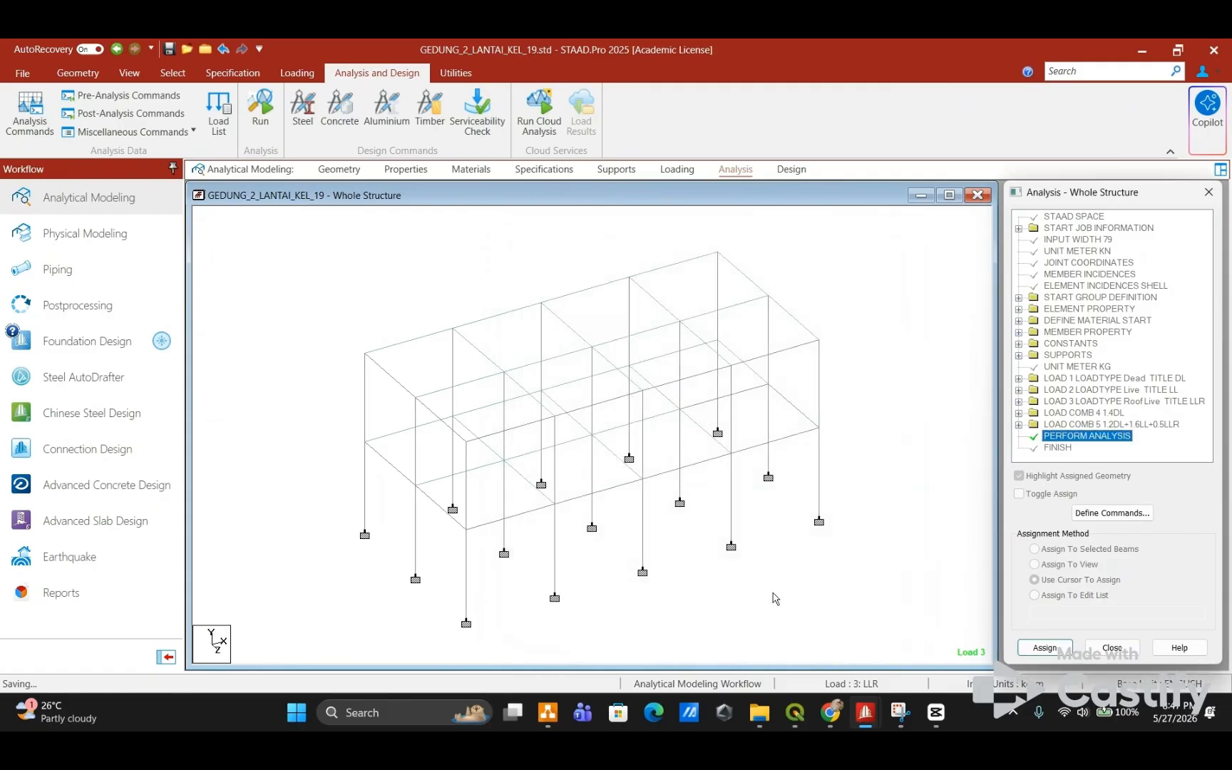
pyautogui.click(1058, 437)
# Step: Save the model, run the analysis, dismiss the licence notice and open the analysis output file
pyautogui.click(261, 111)
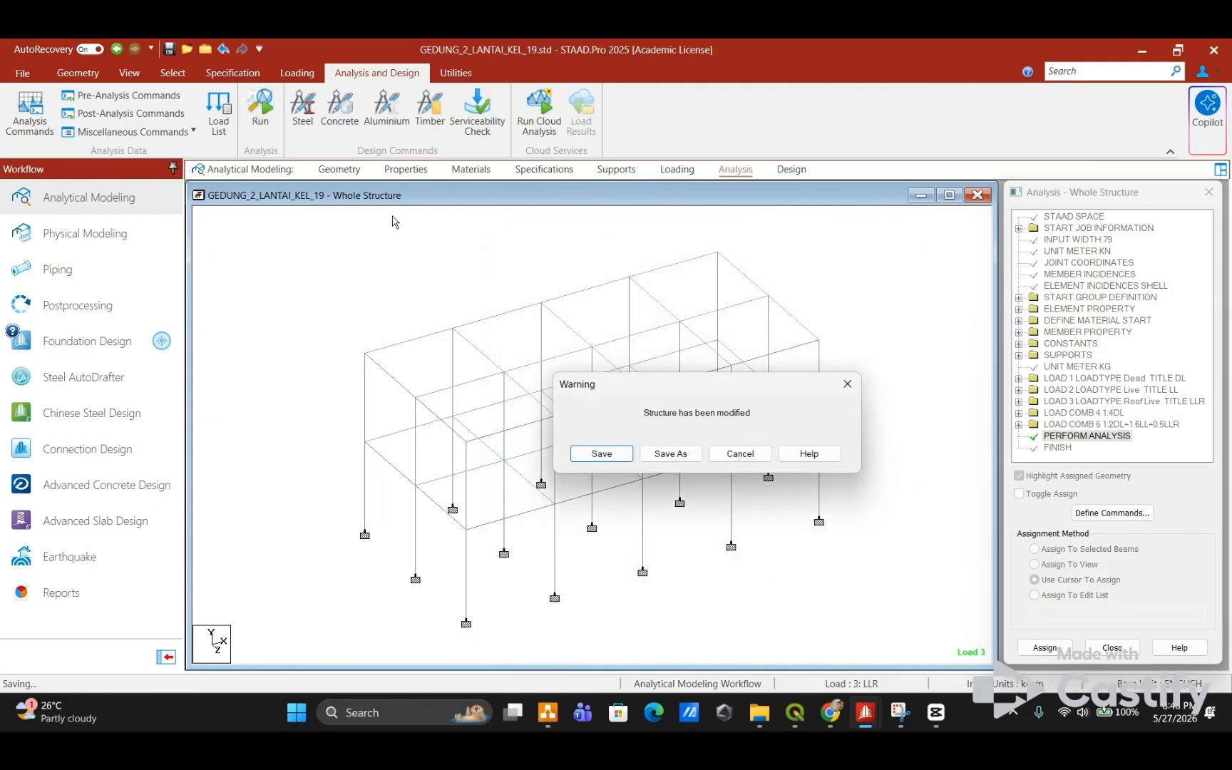
pyautogui.click(627, 456)
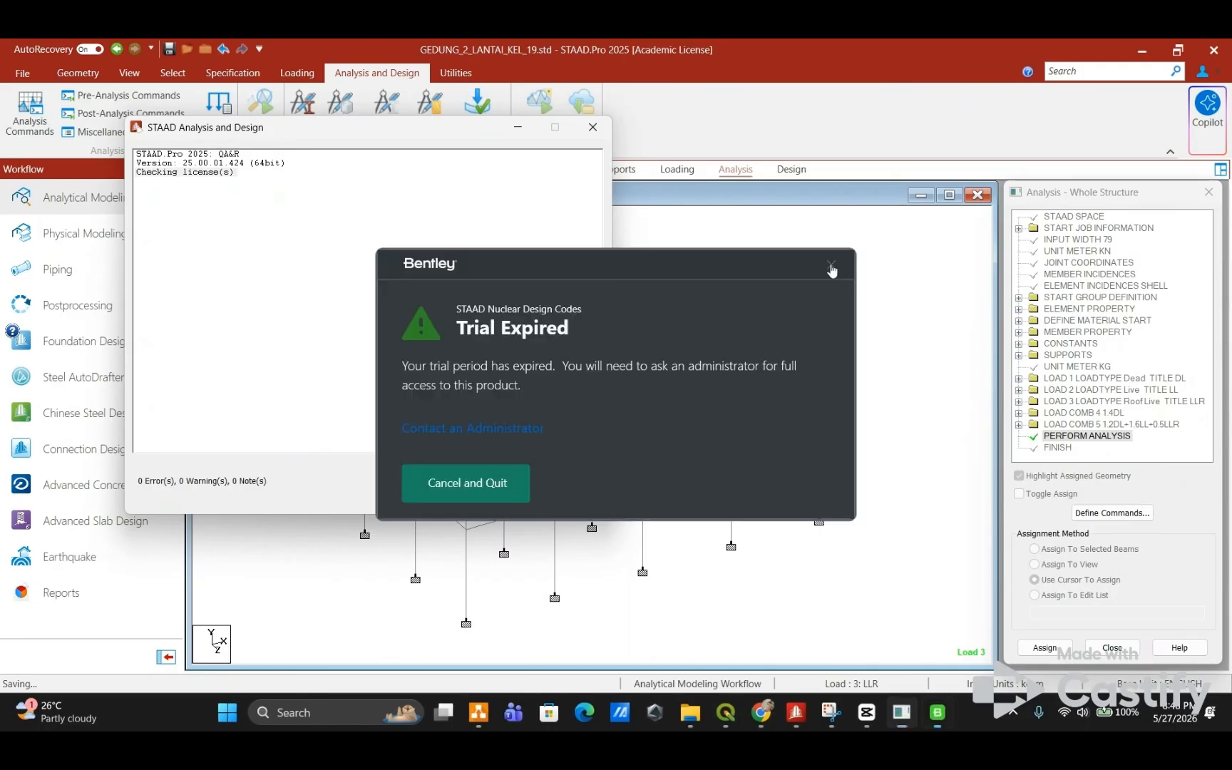
pyautogui.click(831, 265)
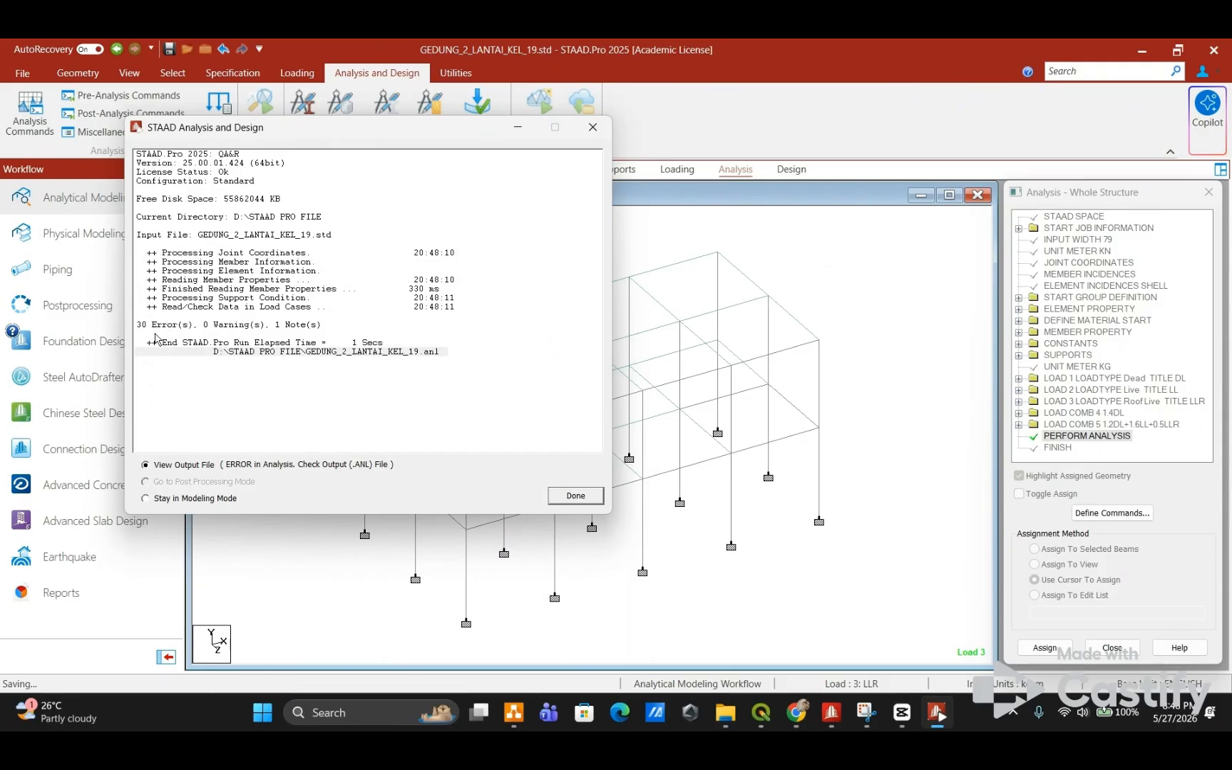
pyautogui.click(565, 494)
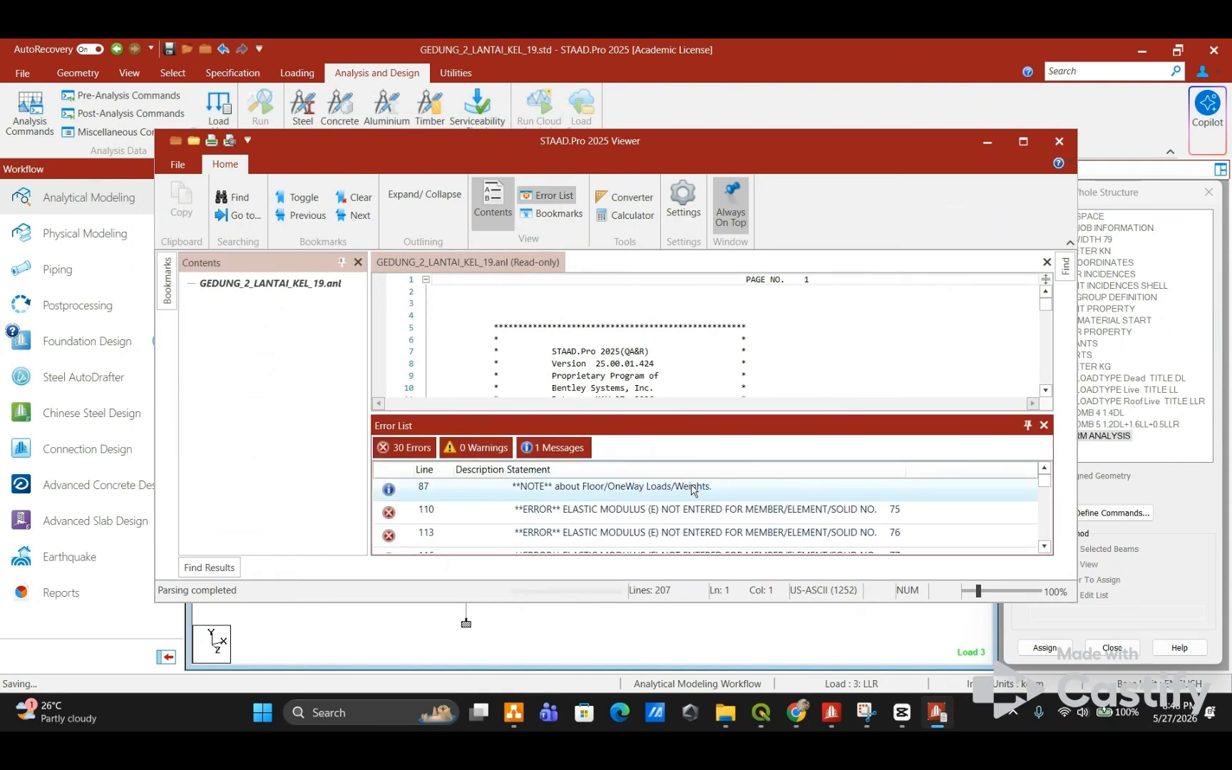
# Step: Review the error list of the analysis output down to its last entries and close the output file
pyautogui.scroll(-2, 690, 489)
pyautogui.scroll(-5, 691, 489)
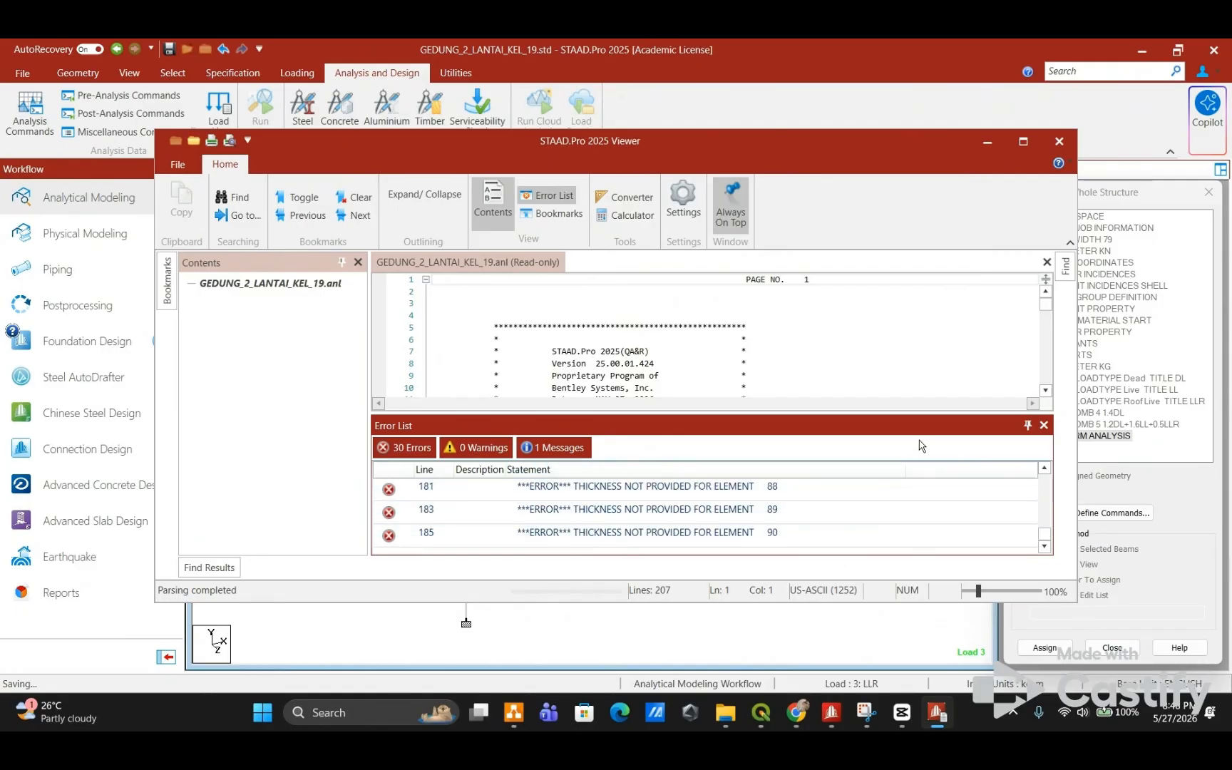
pyautogui.click(1058, 142)
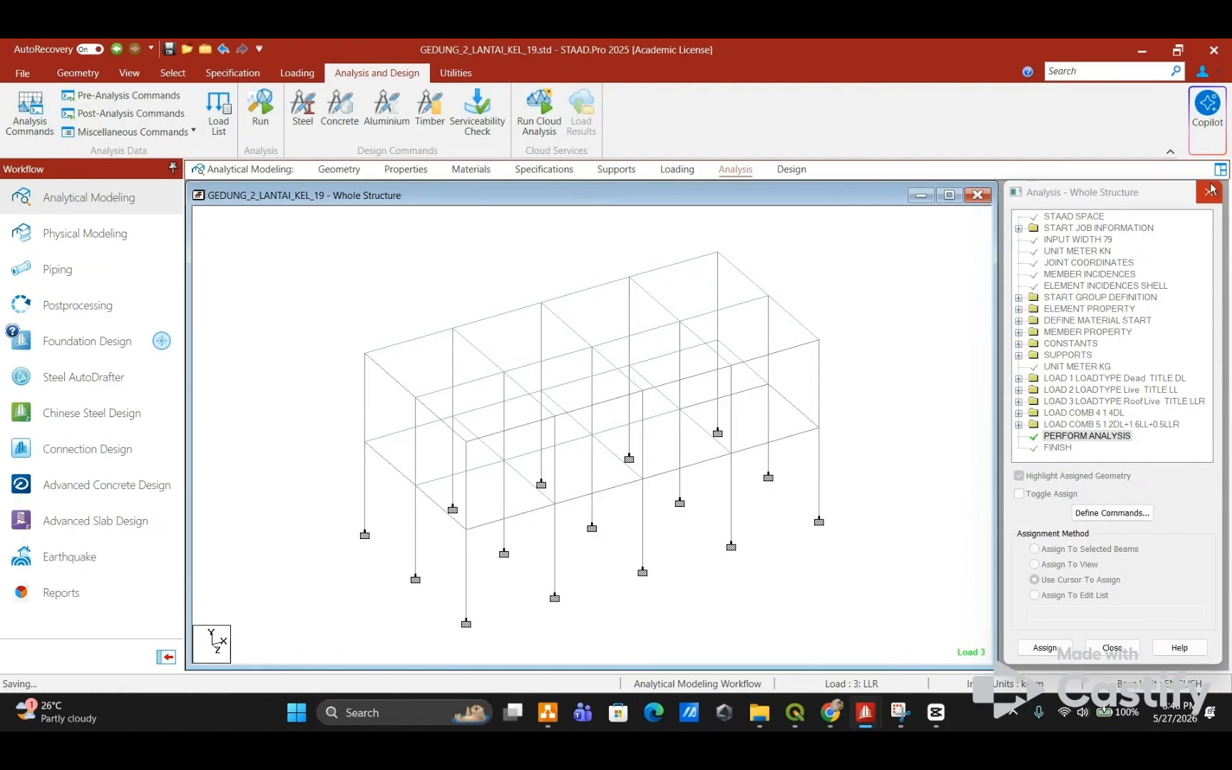
# Step: Try to select the _PLAT_LANTAI group in the geometry view after checking the loading and property pages
pyautogui.click(677, 180)
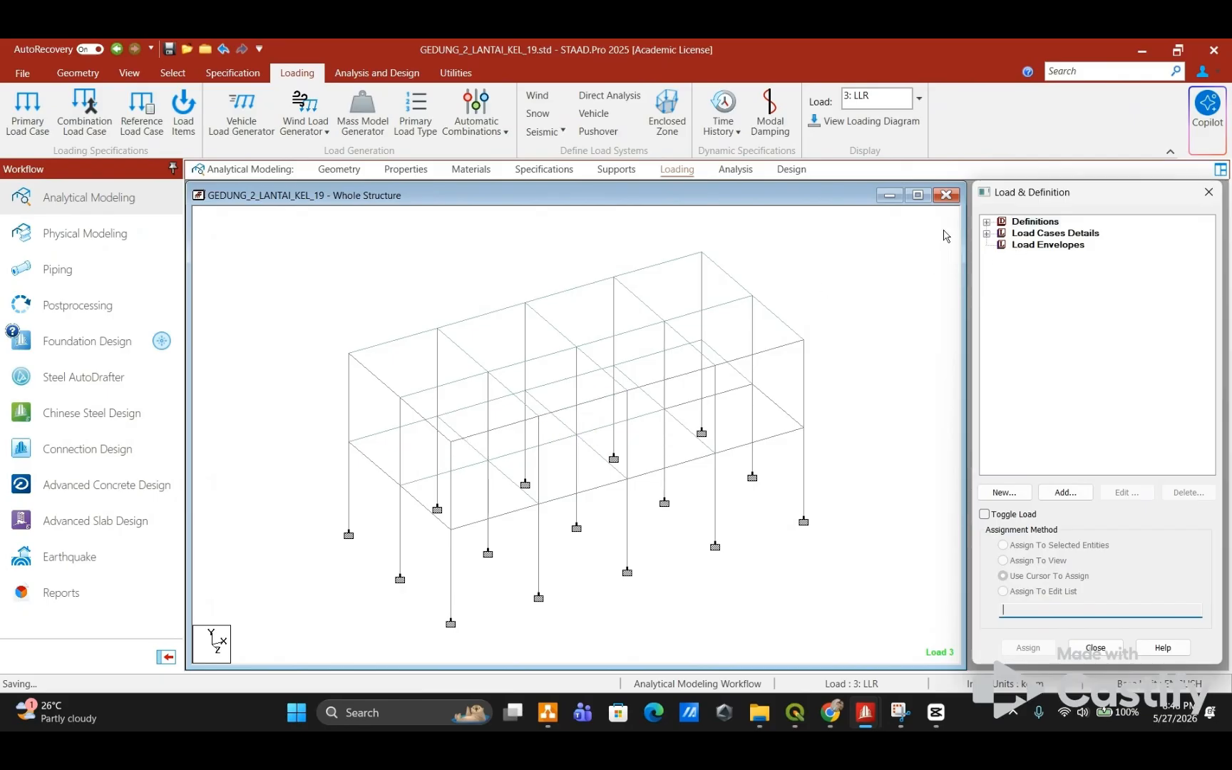
pyautogui.click(406, 169)
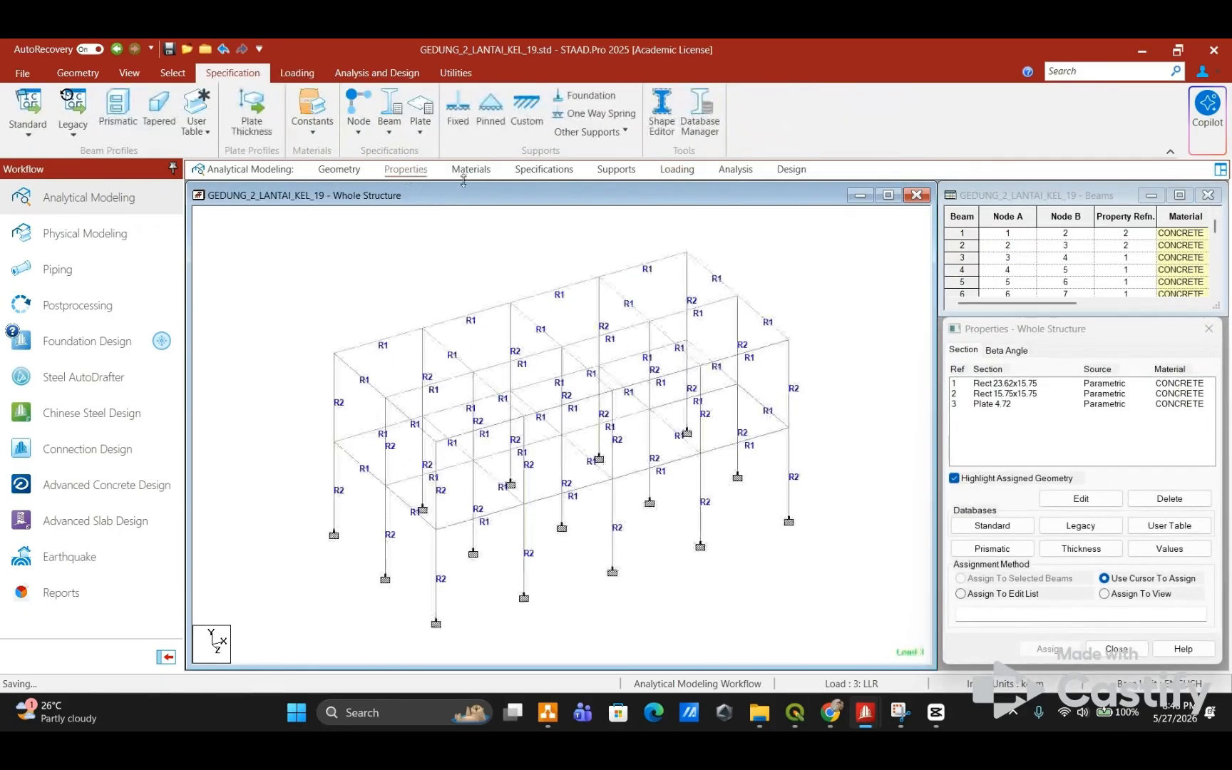
pyautogui.click(339, 169)
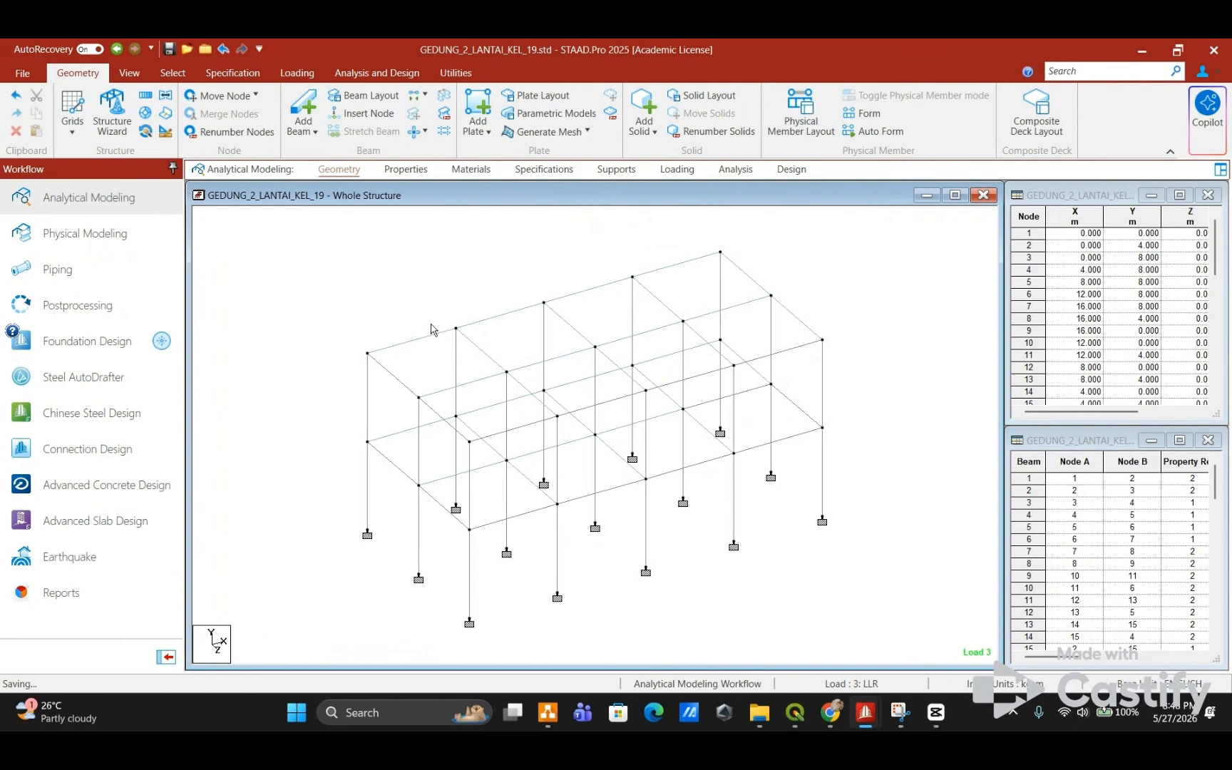
pyautogui.click(163, 76)
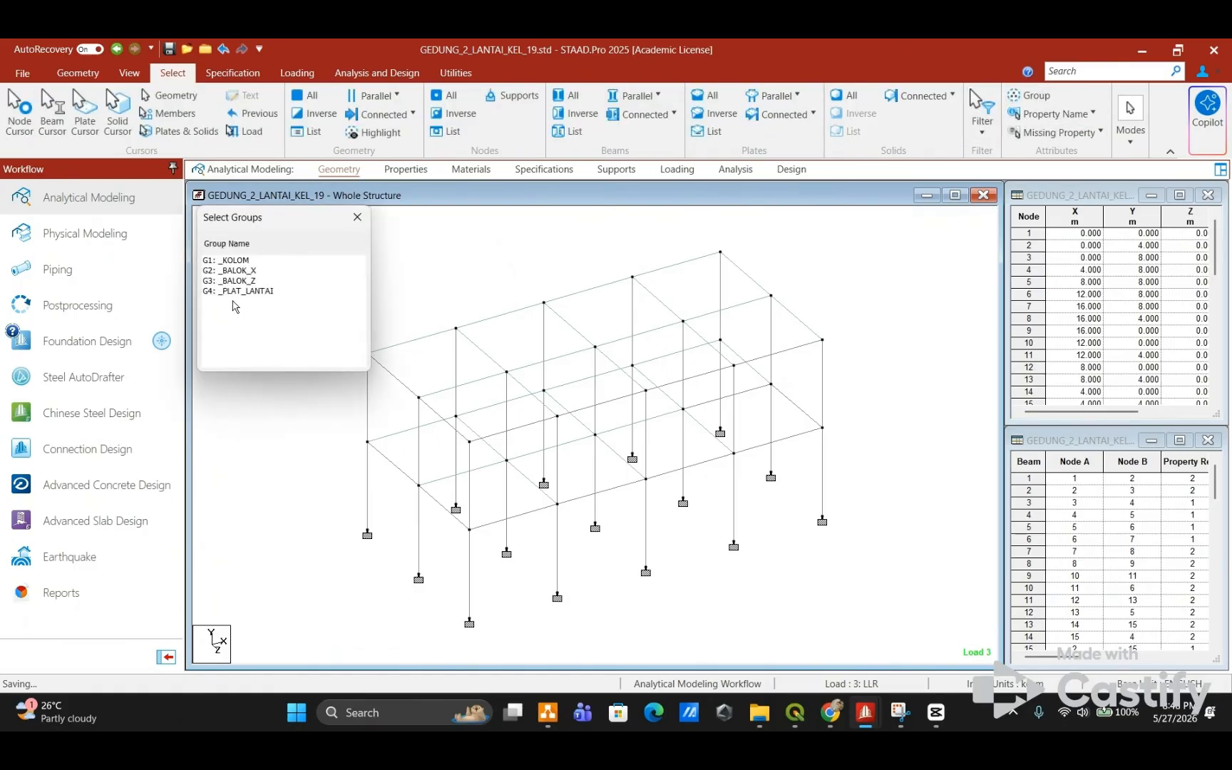
pyautogui.click(236, 291)
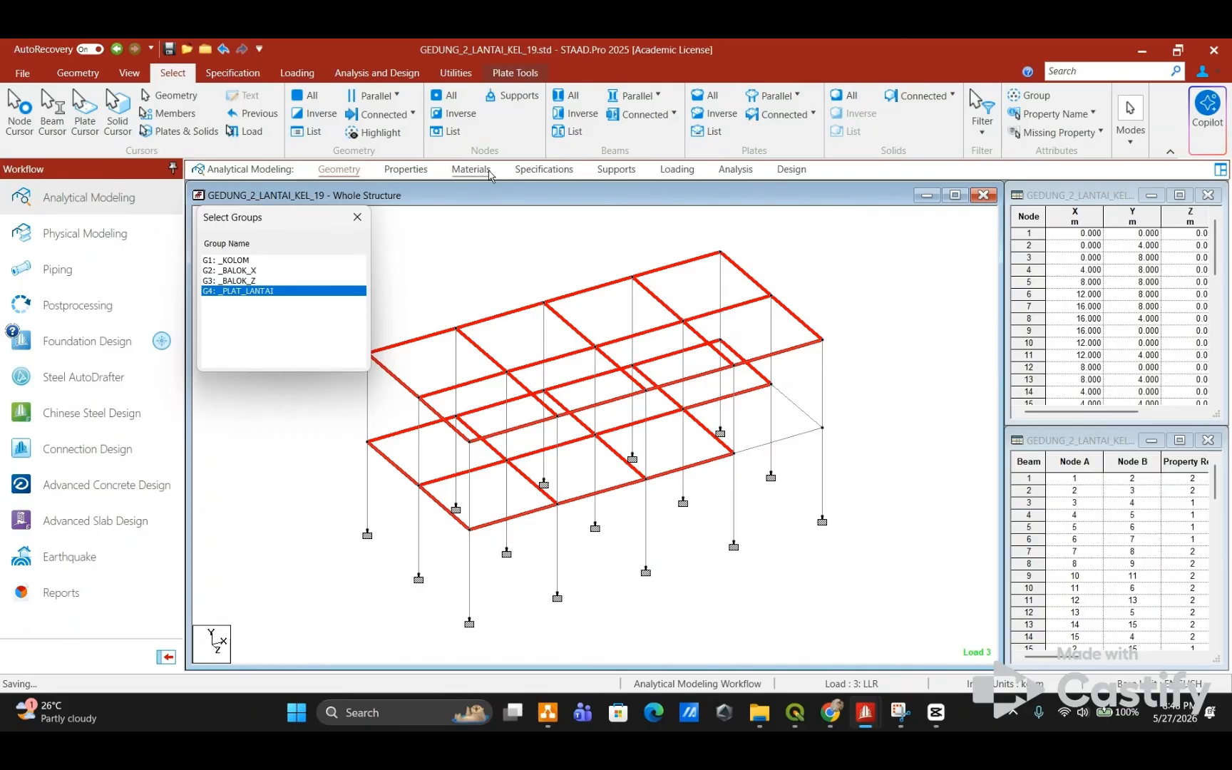
# Step: Assign the Plate 4.72 thickness to the plates of the _PLAT_LANTAI group, clear the selection and close the group list
pyautogui.click(405, 169)
pyautogui.click(996, 404)
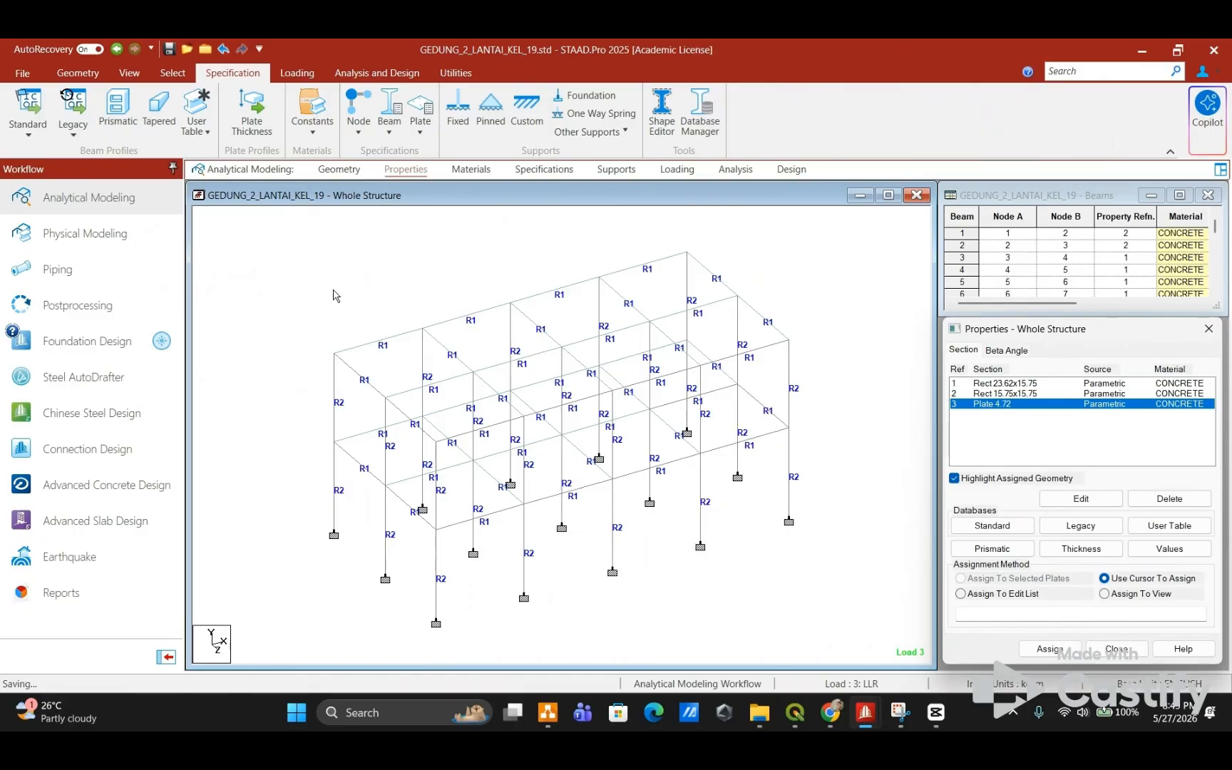
pyautogui.hotkey('ctrl', 'g')
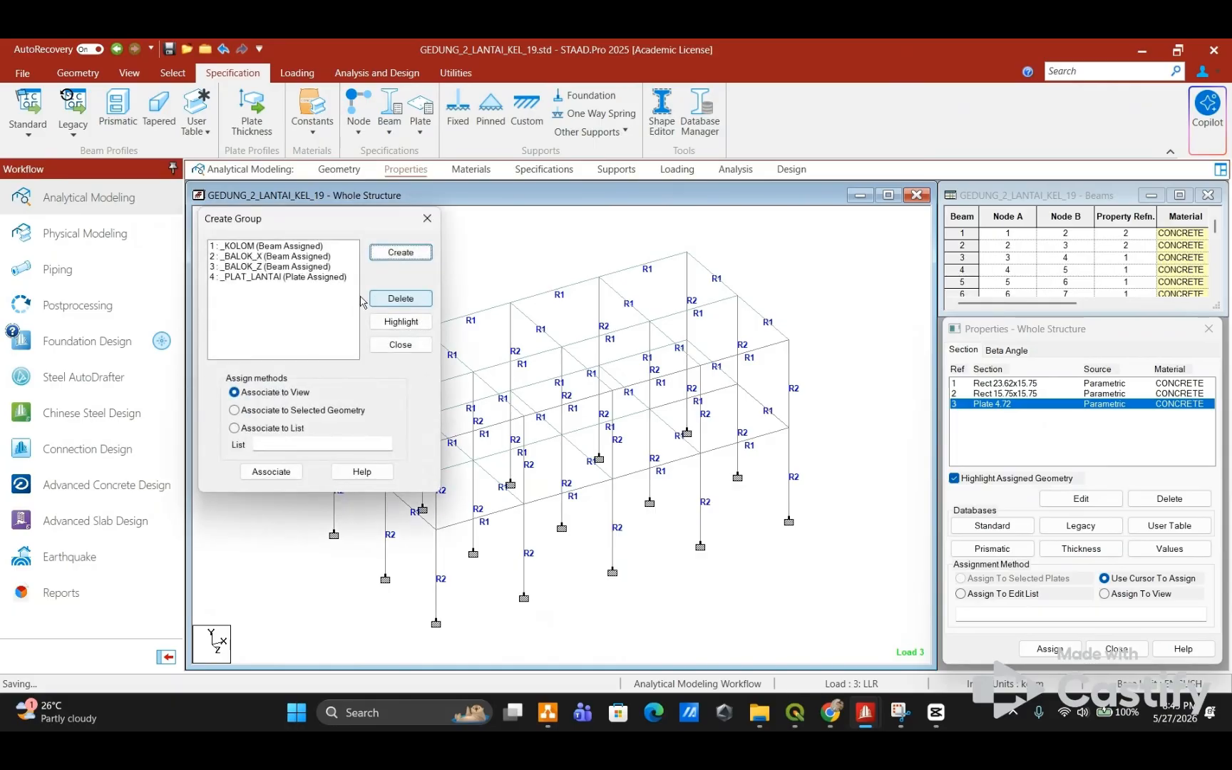
pyautogui.click(319, 278)
pyautogui.click(401, 322)
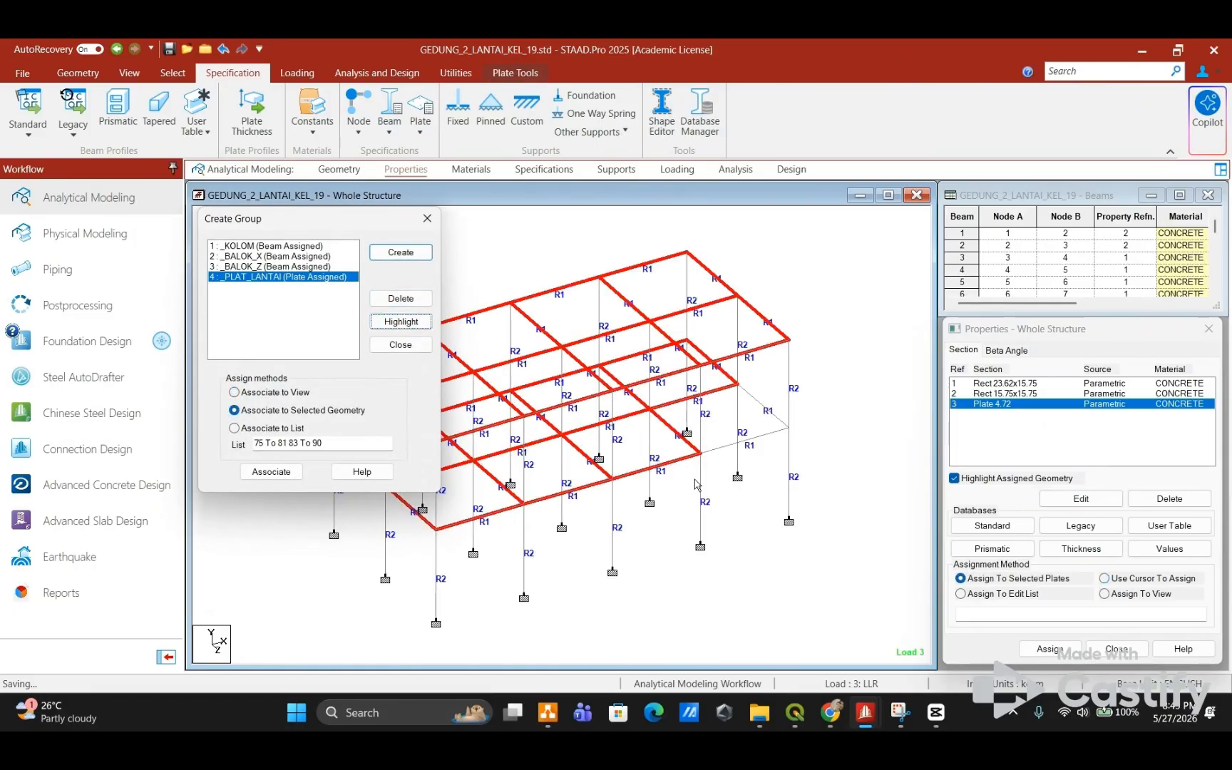
pyautogui.click(1040, 649)
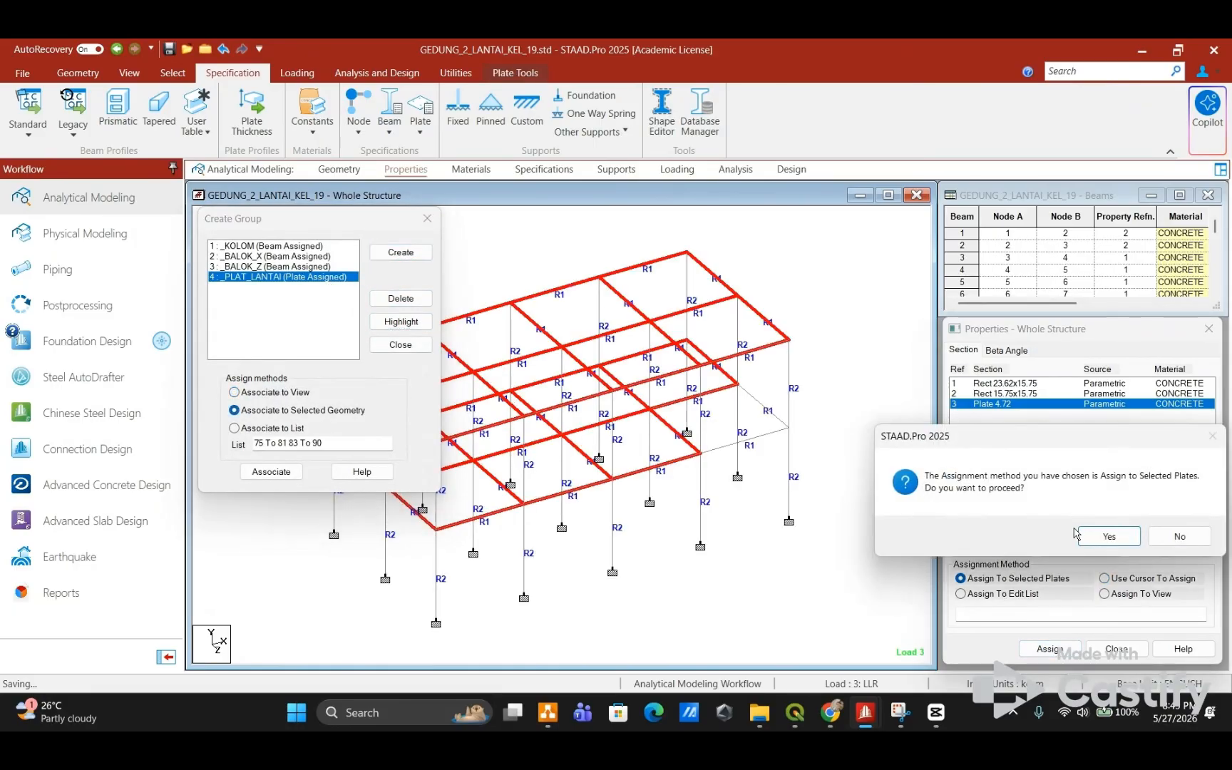
pyautogui.click(1101, 536)
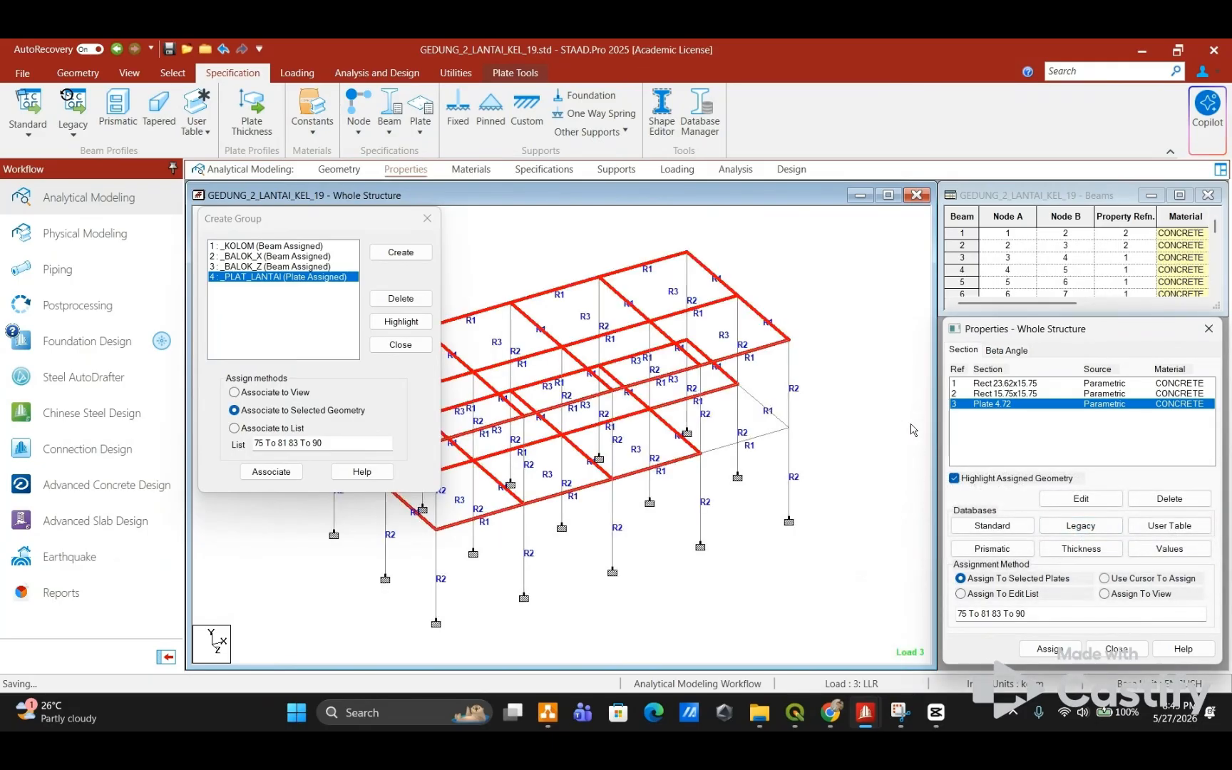
pyautogui.click(869, 464)
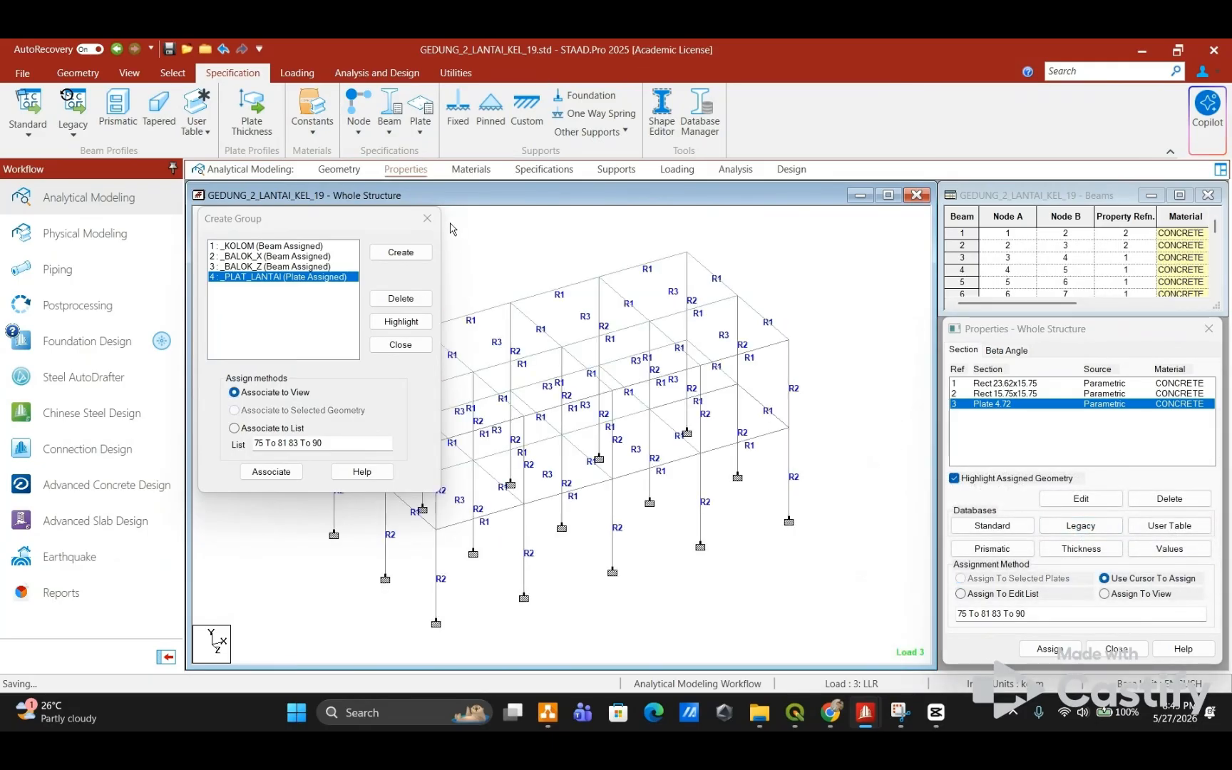
pyautogui.click(317, 266)
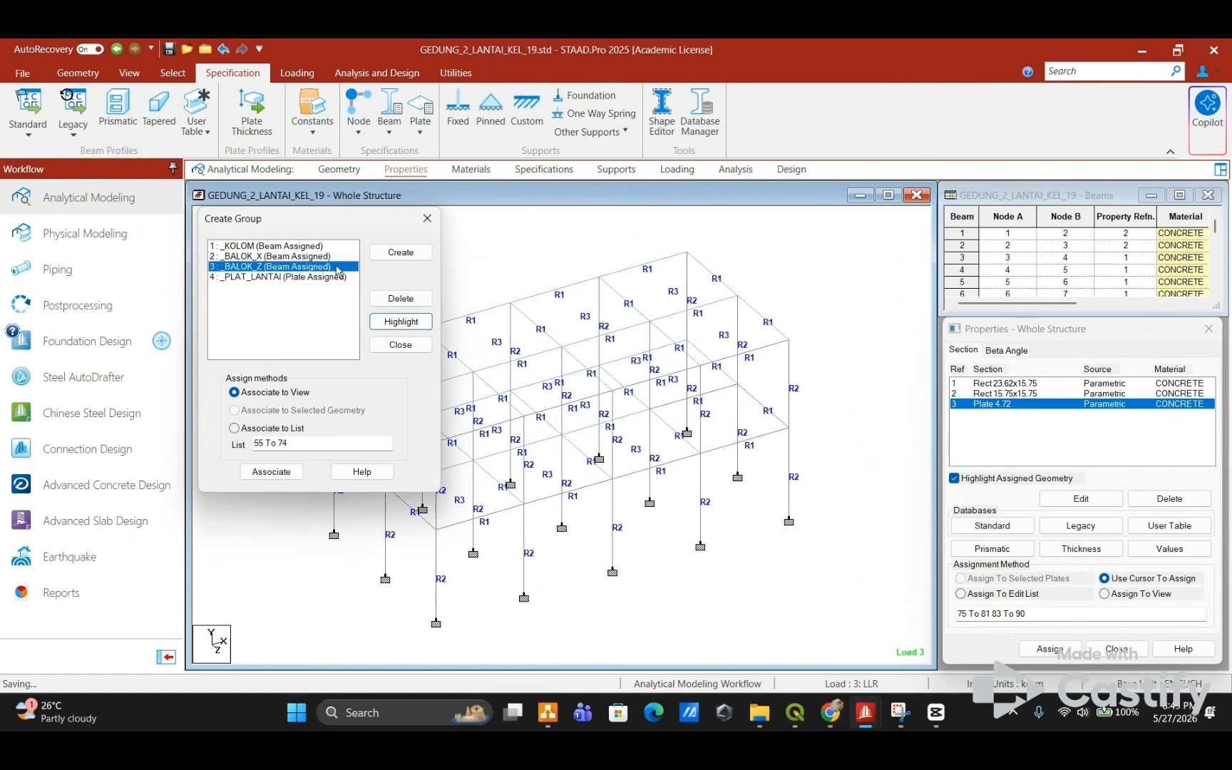
pyautogui.click(426, 218)
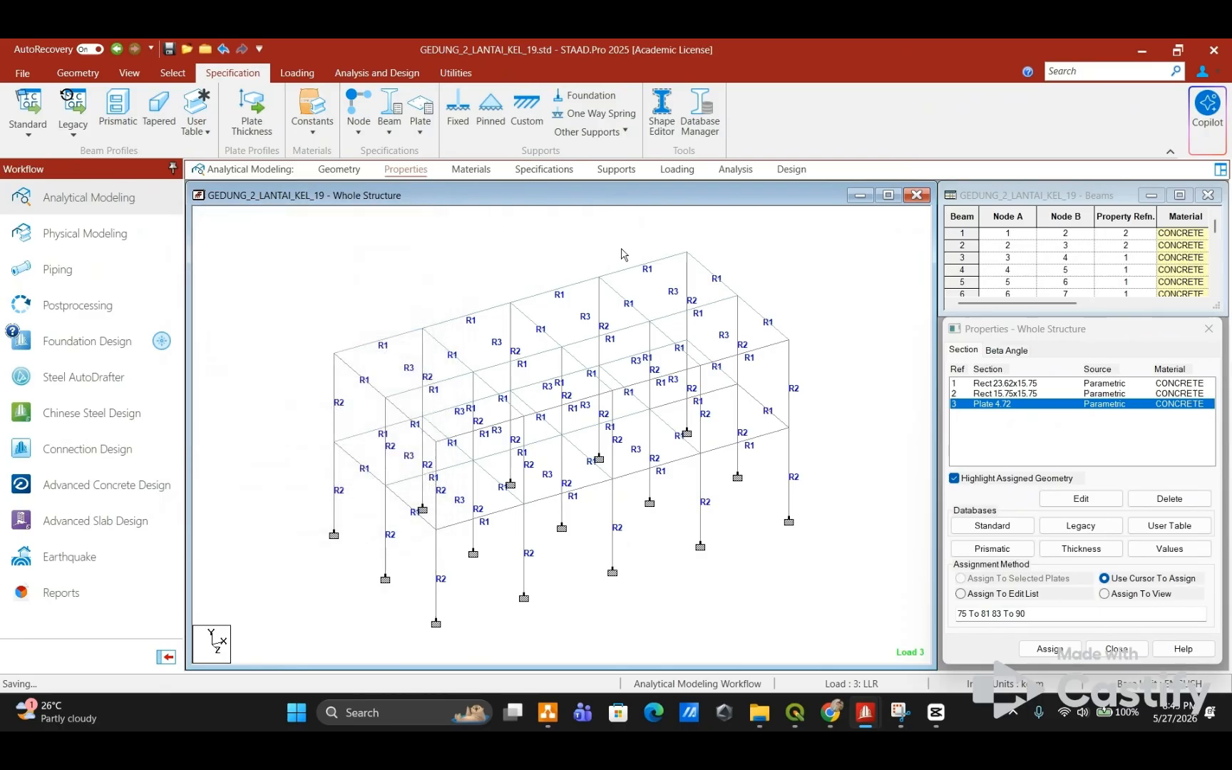
# Step: Check the floor plates of the whole structure in a rendered 3D view and close it
pyautogui.rightClick(805, 250)
pyautogui.click(849, 665)
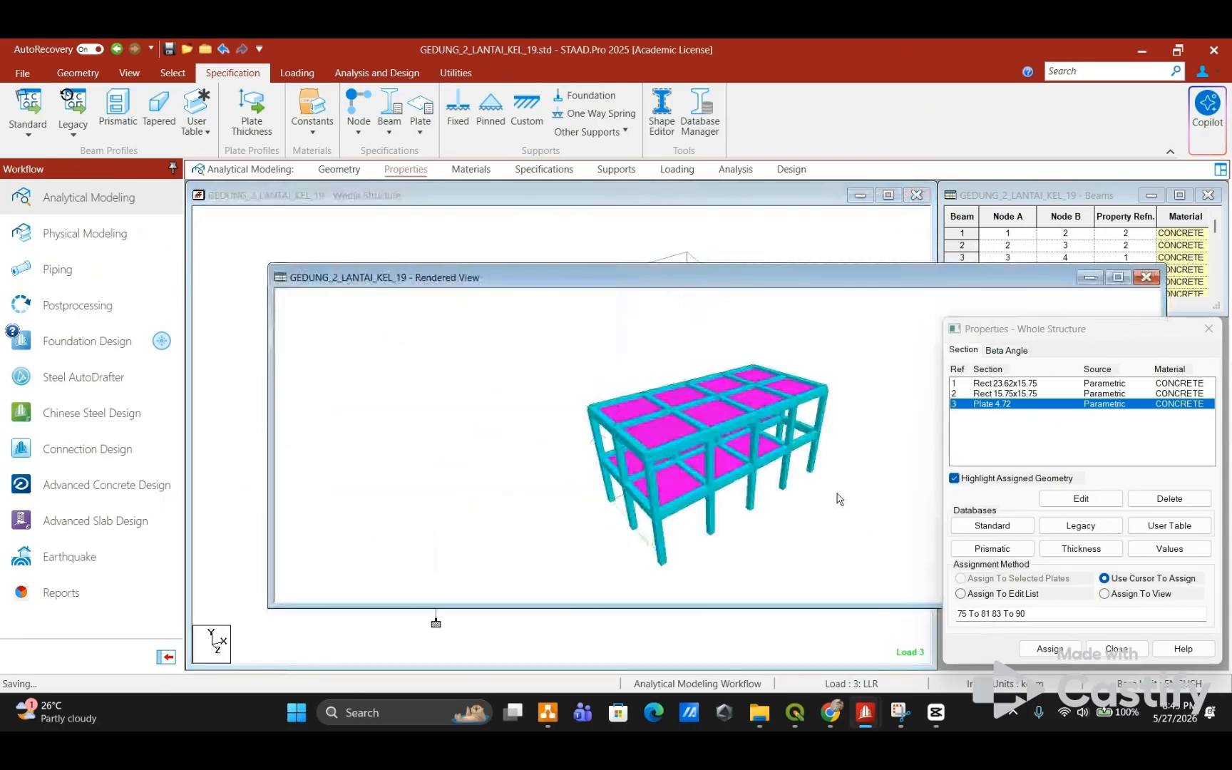
pyautogui.click(1145, 276)
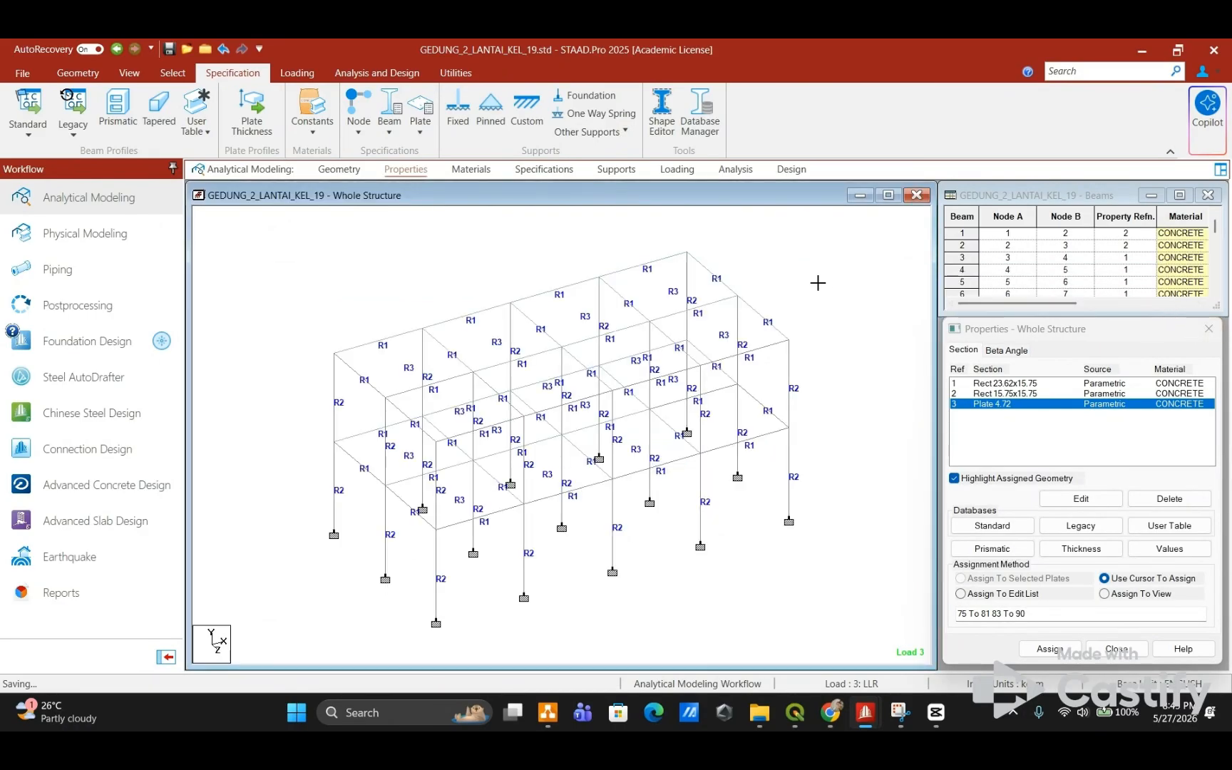
# Step: Add another Perform Analysis command with the No Print option
pyautogui.click(376, 73)
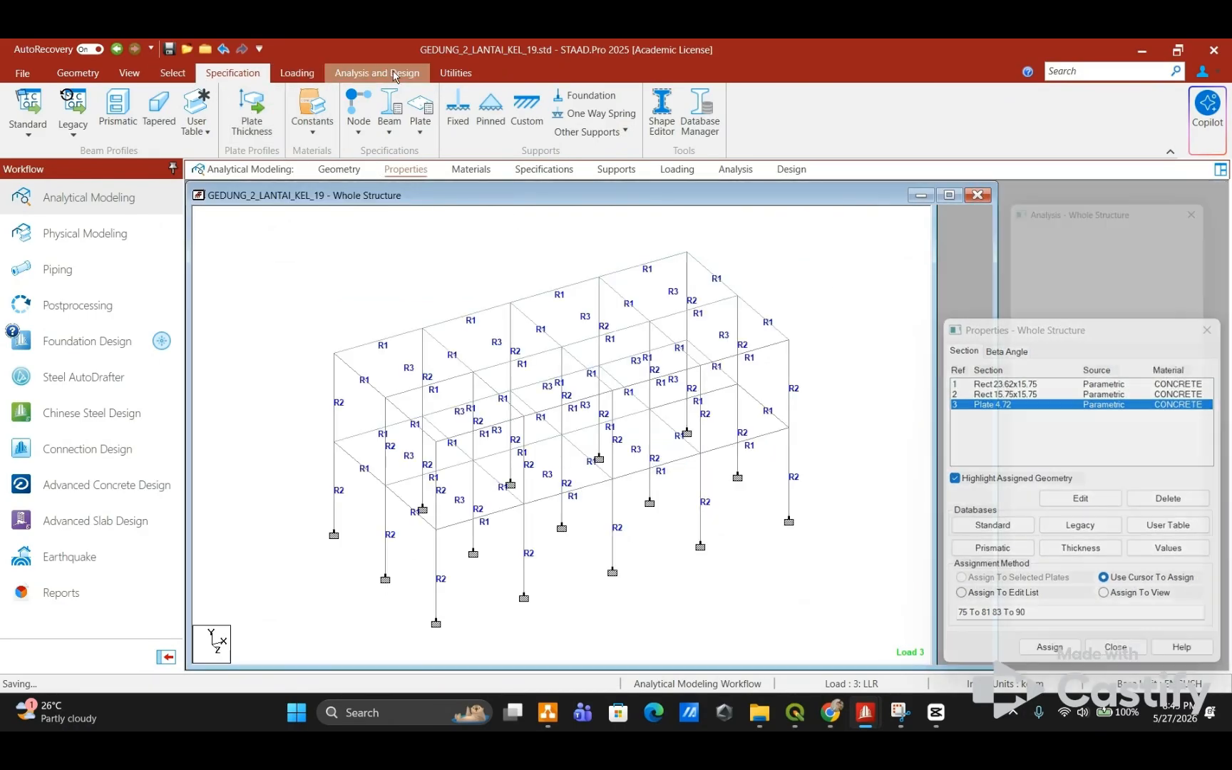
pyautogui.click(30, 107)
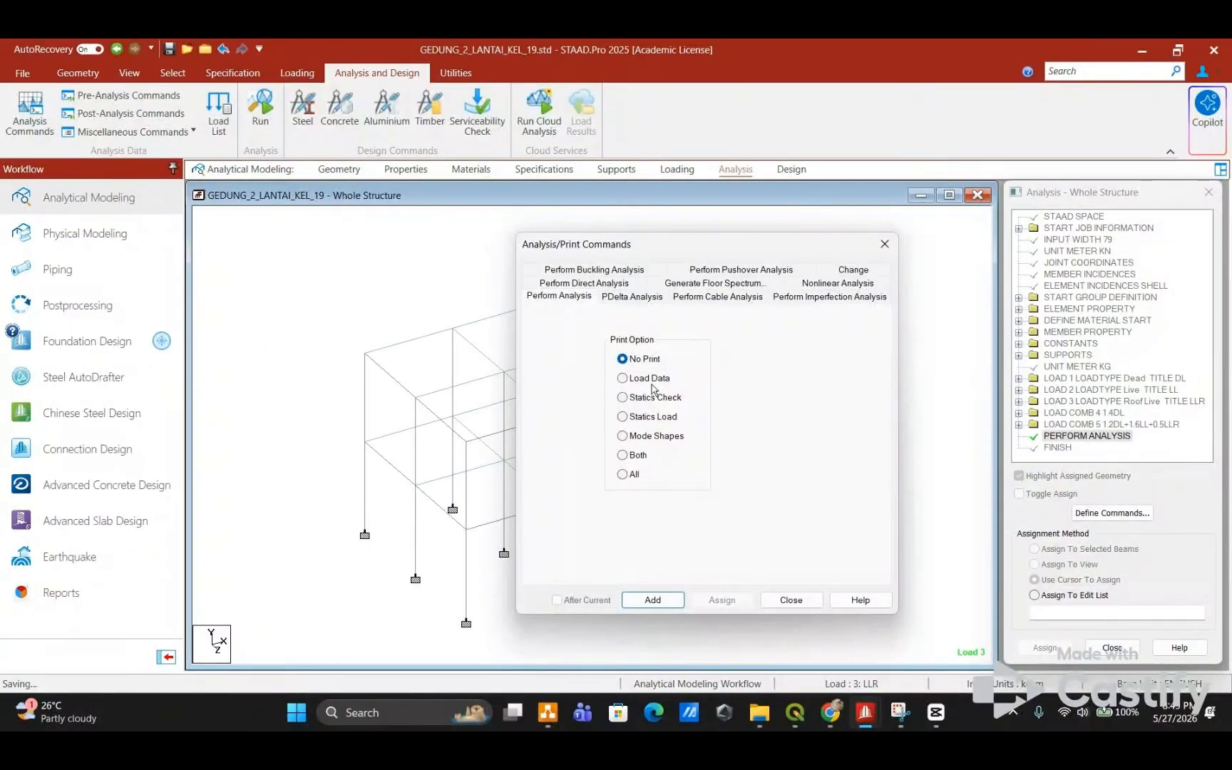
pyautogui.click(656, 598)
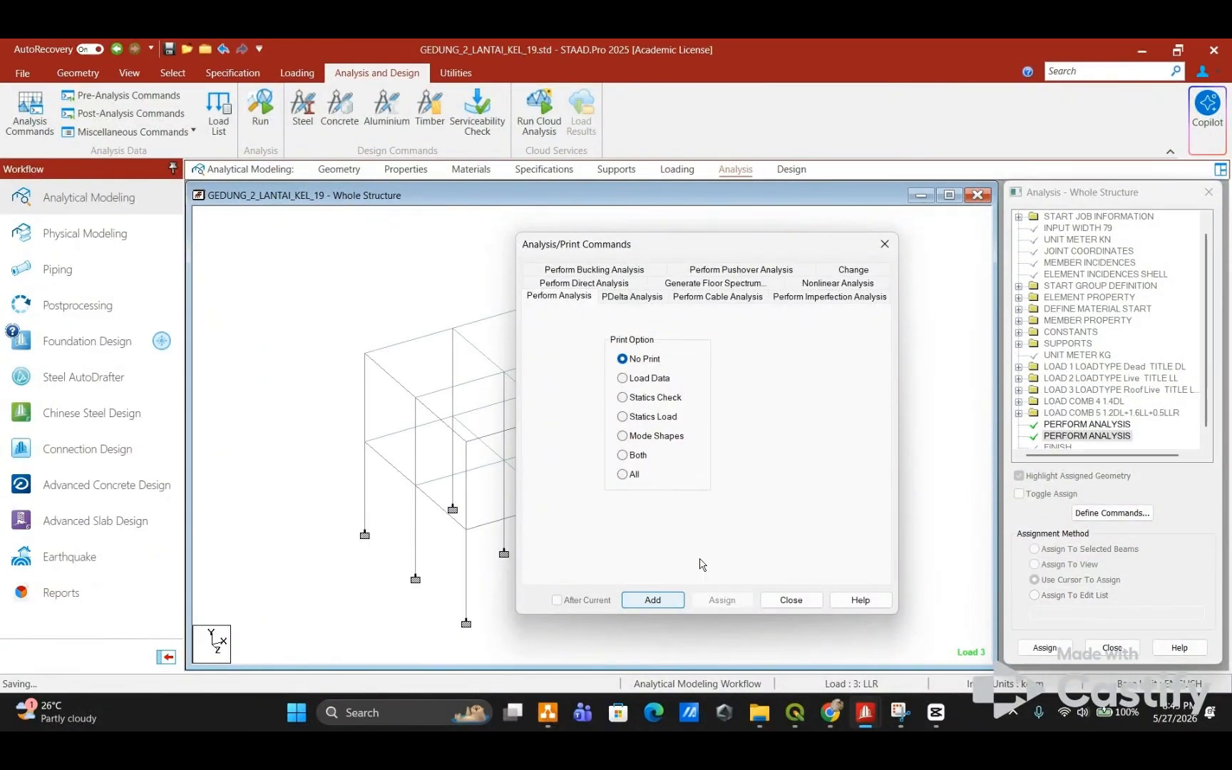
pyautogui.click(807, 603)
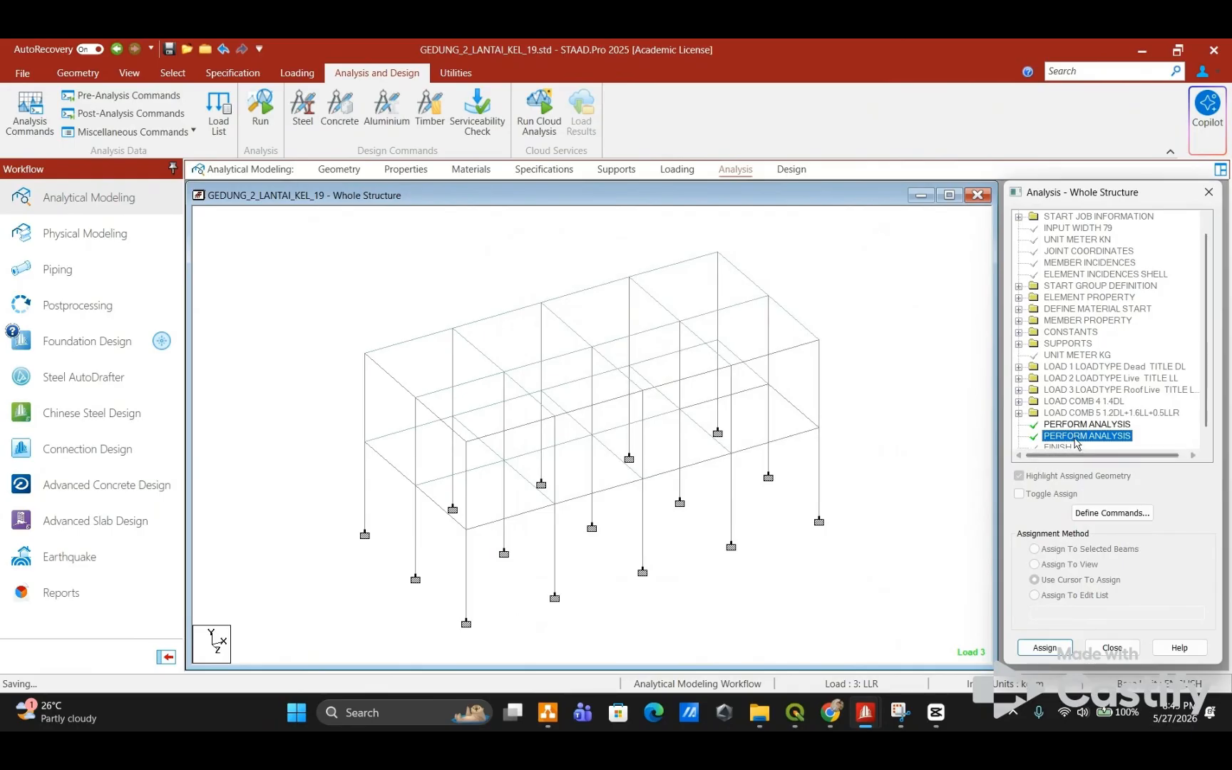
# Step: Save the model, rerun the analysis past the licence notice, and open postprocessing with all five load cases selected
pyautogui.click(260, 107)
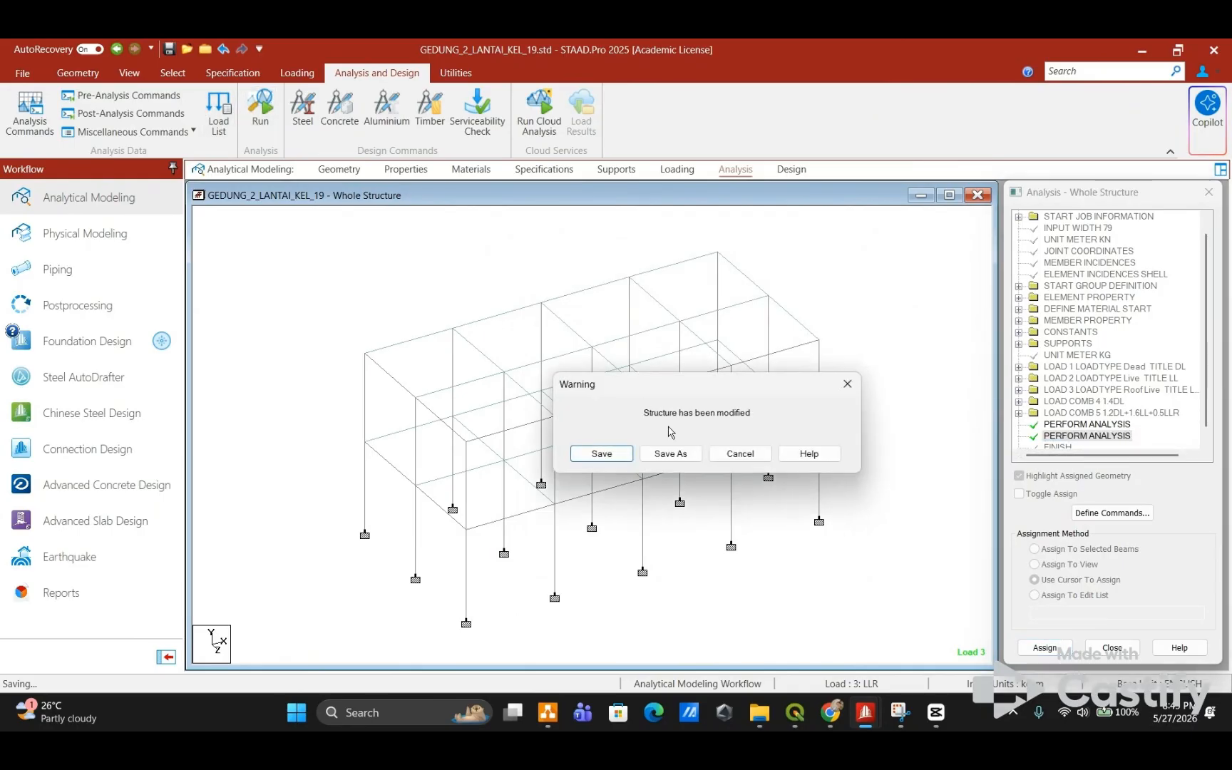
pyautogui.click(602, 455)
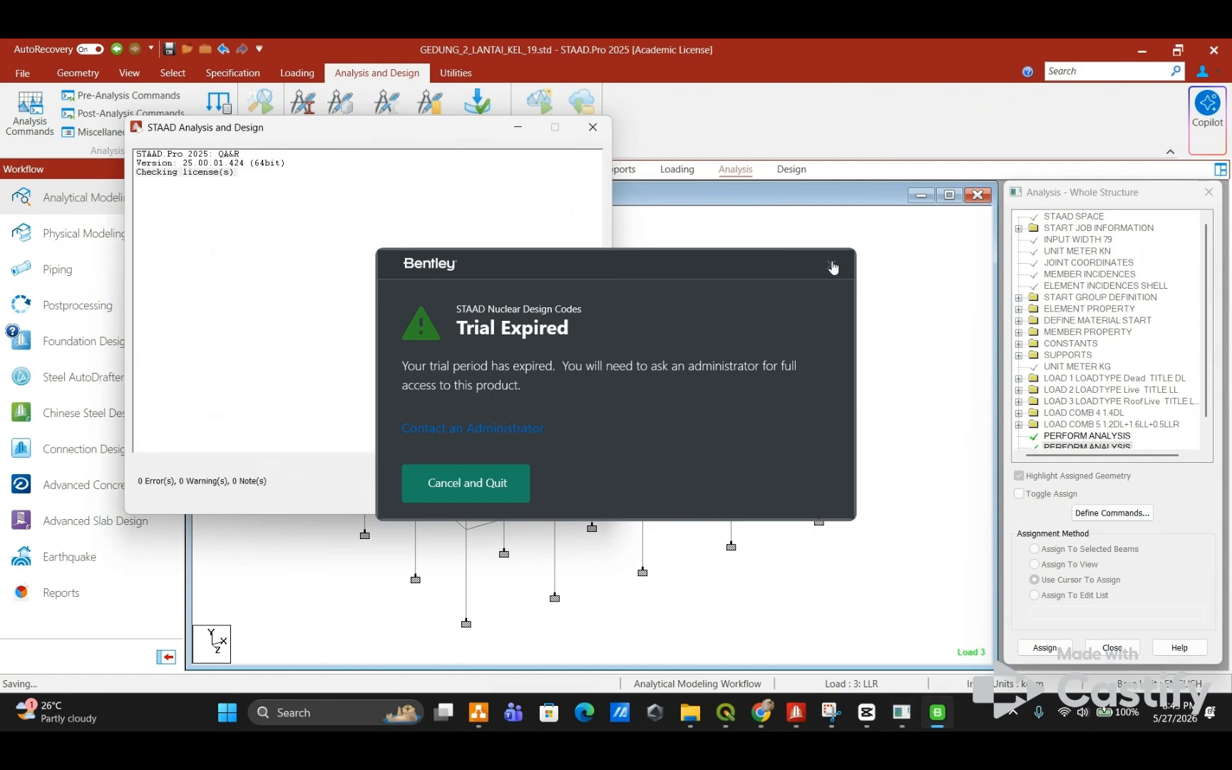
pyautogui.click(830, 263)
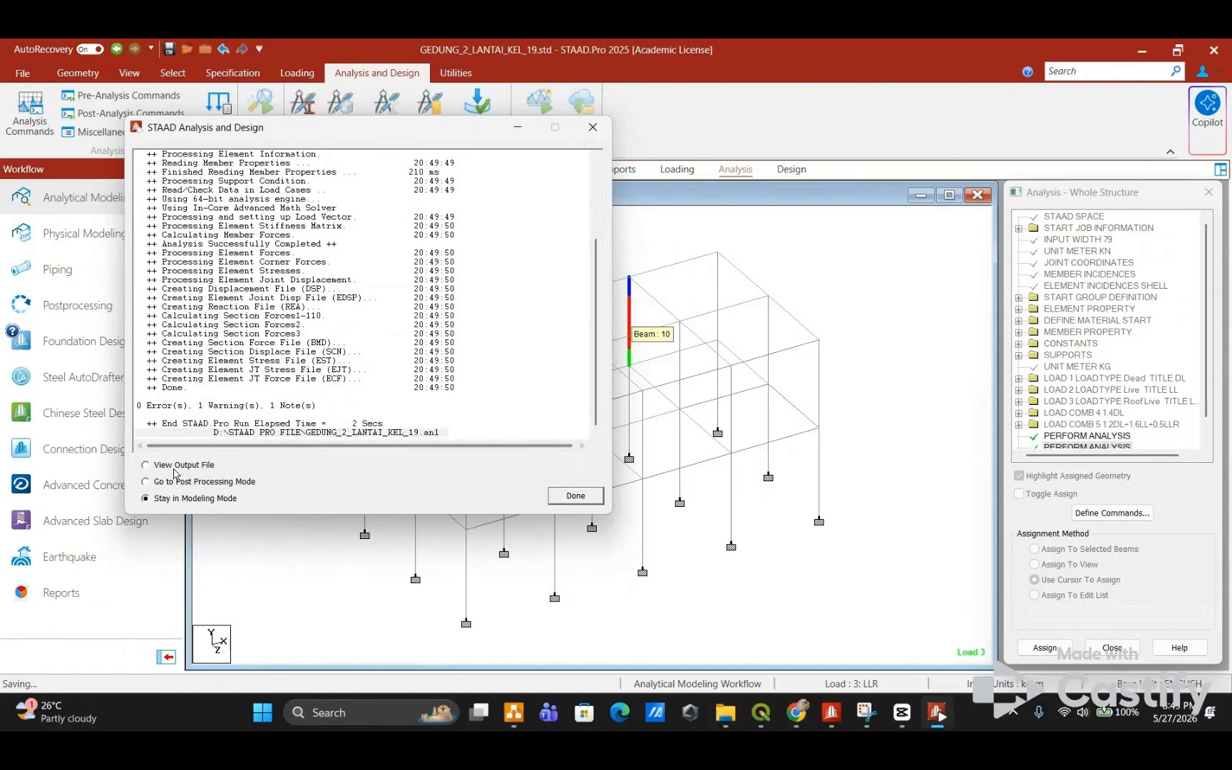
pyautogui.click(576, 497)
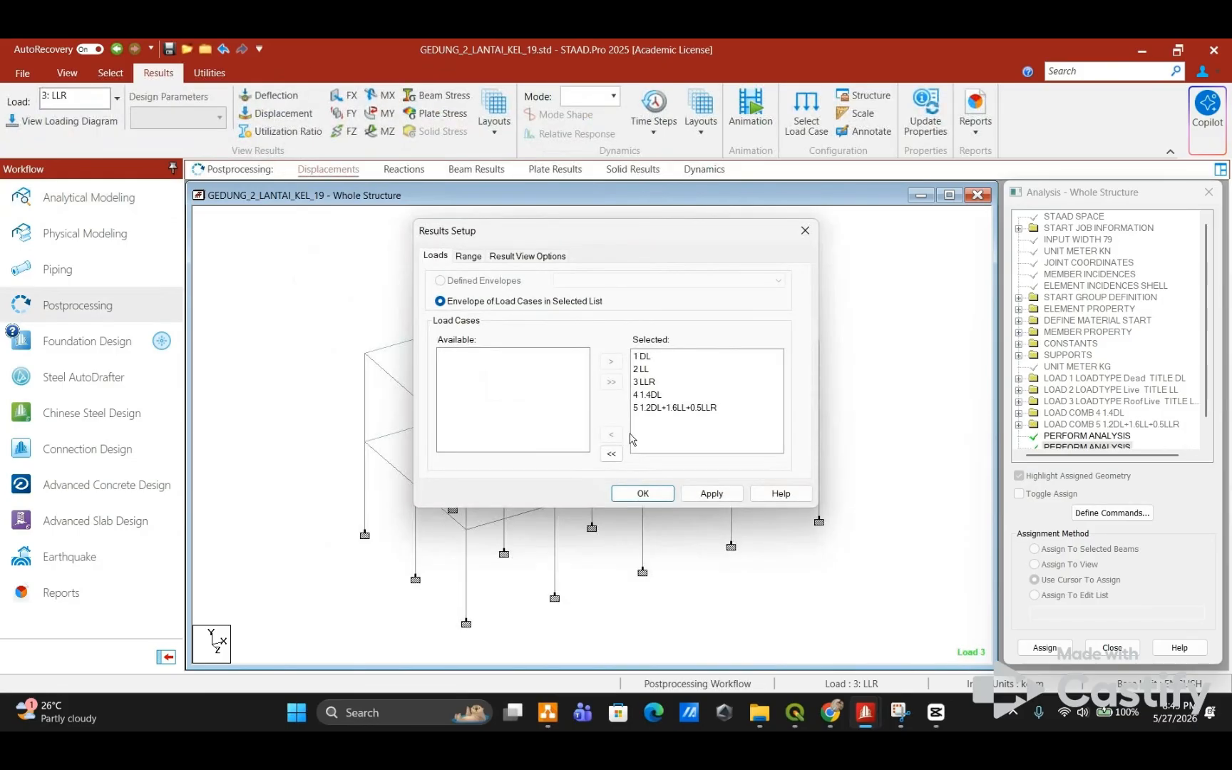
pyautogui.click(656, 492)
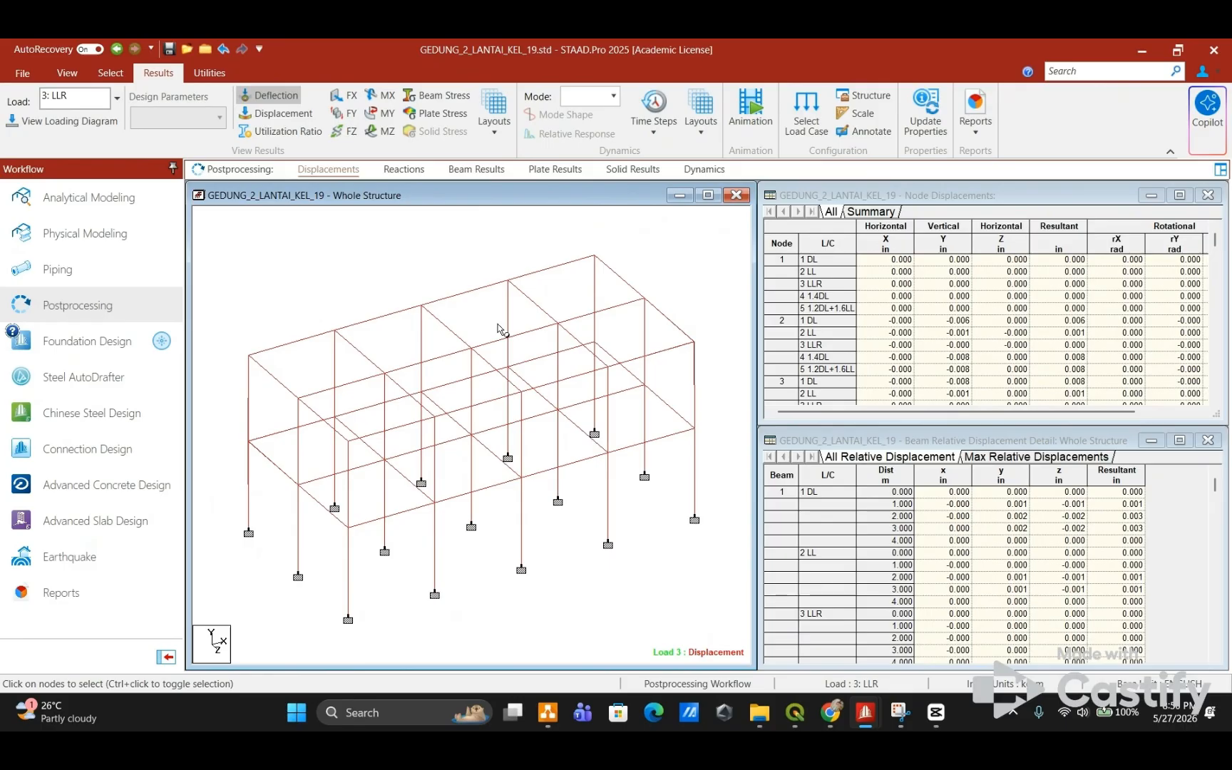
# Step: Adjust the displacement scale of load case 3 LLR to examine the frame's deflected shape
pyautogui.keyDown('ctrl'); pyautogui.scroll(3, 497, 324); pyautogui.keyUp('ctrl')
pyautogui.keyDown('ctrl'); pyautogui.scroll(2, 497, 325); pyautogui.keyUp('ctrl')
pyautogui.keyDown('ctrl'); pyautogui.scroll(-6, 497, 324); pyautogui.keyUp('ctrl')
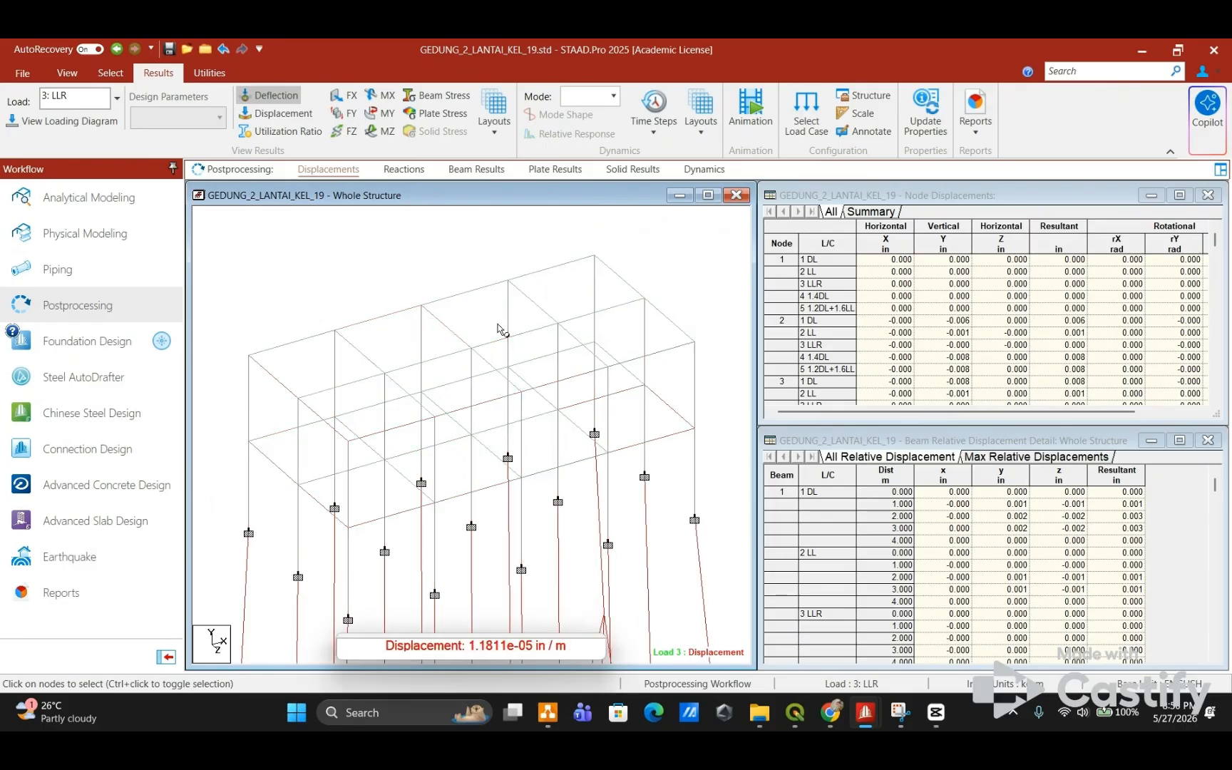
pyautogui.keyDown('ctrl'); pyautogui.scroll(-4, 501, 328); pyautogui.keyUp('ctrl')
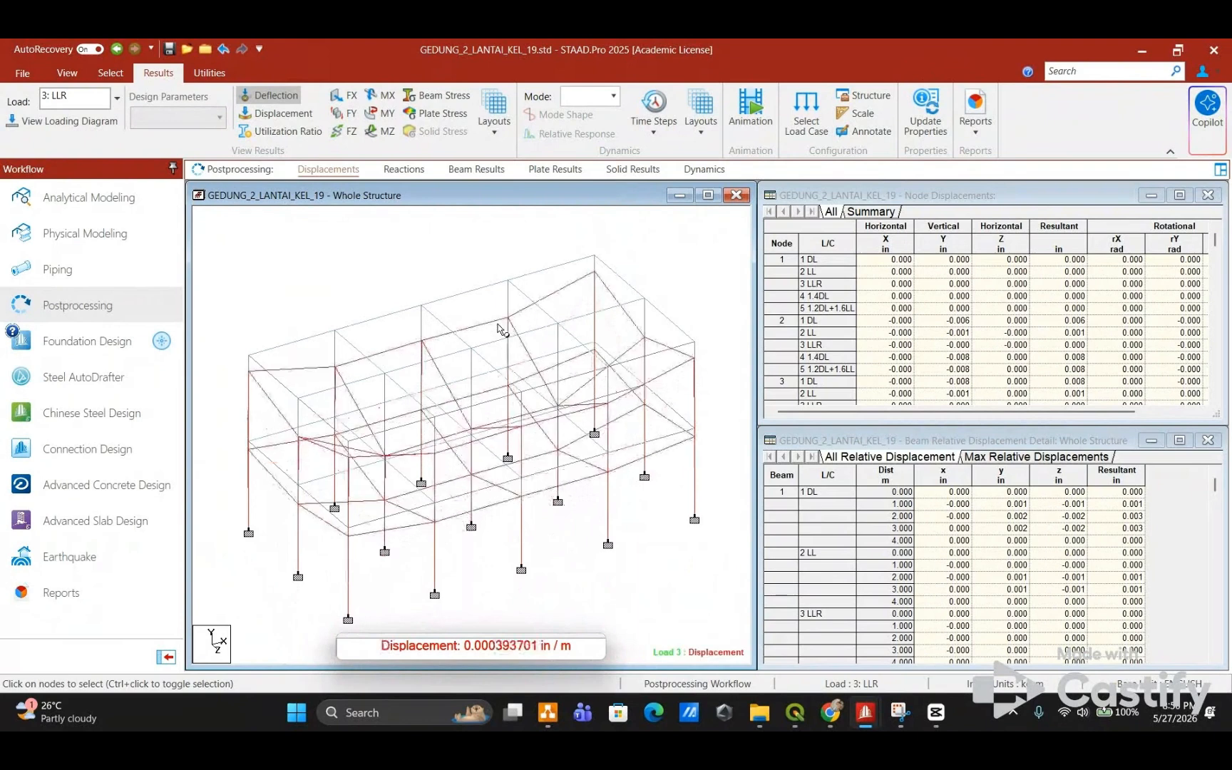
pyautogui.keyDown('ctrl'); pyautogui.scroll(-1, 501, 328); pyautogui.keyUp('ctrl')
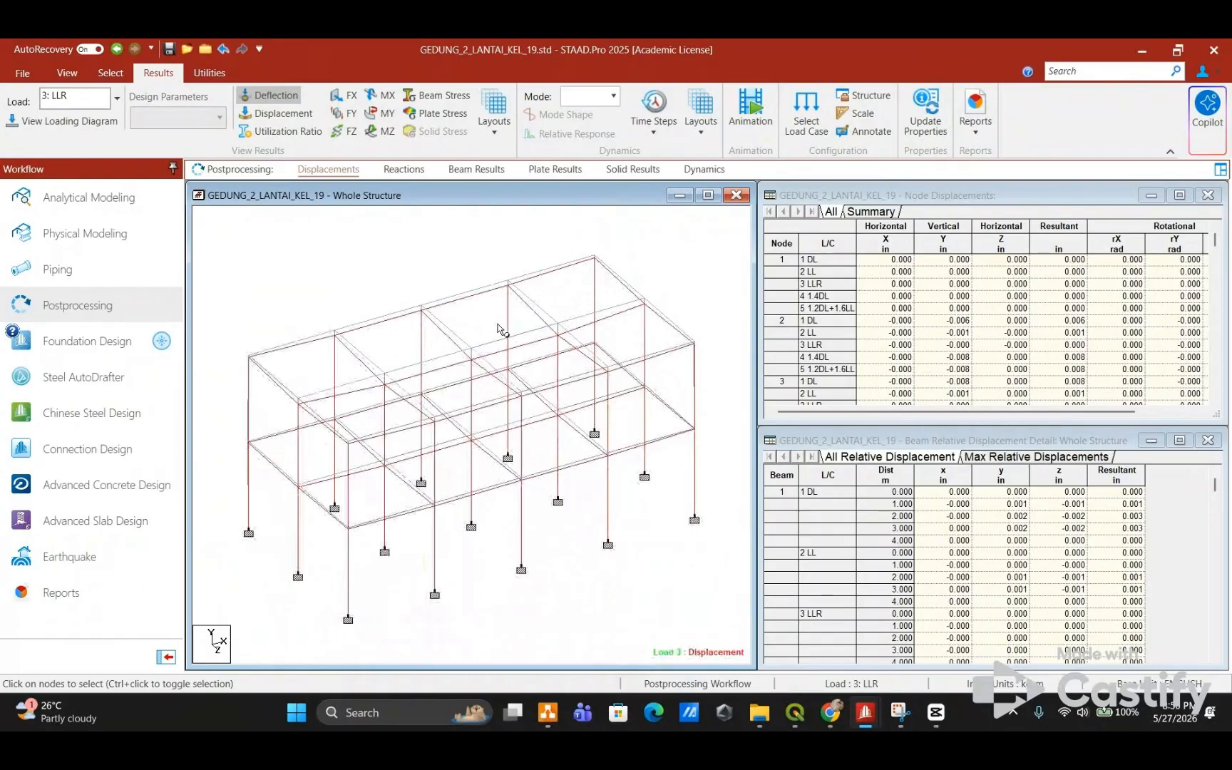
pyautogui.keyDown('ctrl'); pyautogui.scroll(-1, 498, 324); pyautogui.keyUp('ctrl')
pyautogui.keyDown('ctrl'); pyautogui.scroll(-1, 499, 328); pyautogui.keyUp('ctrl')
pyautogui.keyDown('ctrl'); pyautogui.scroll(-2, 499, 328); pyautogui.keyUp('ctrl')
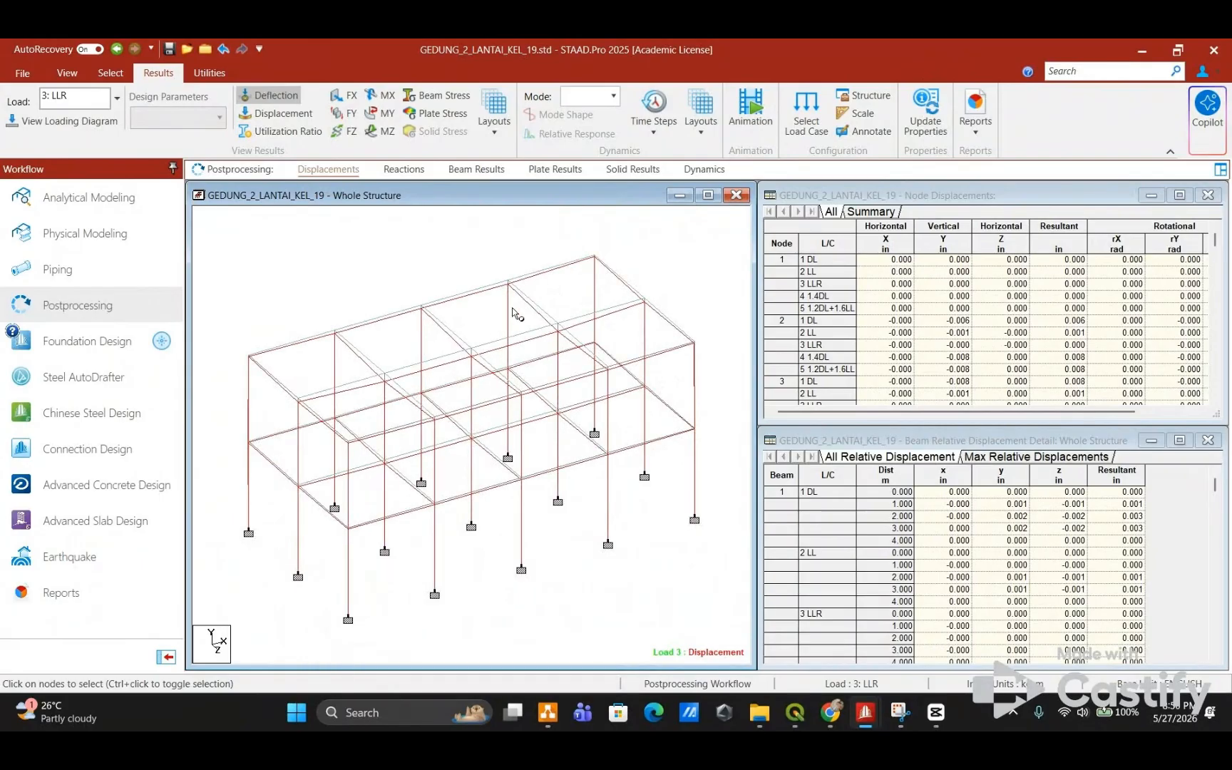
# Step: Examine node 1's displacements under individual load cases, including combination 4 (1.4DL), in the node displacement table
pyautogui.click(834, 266)
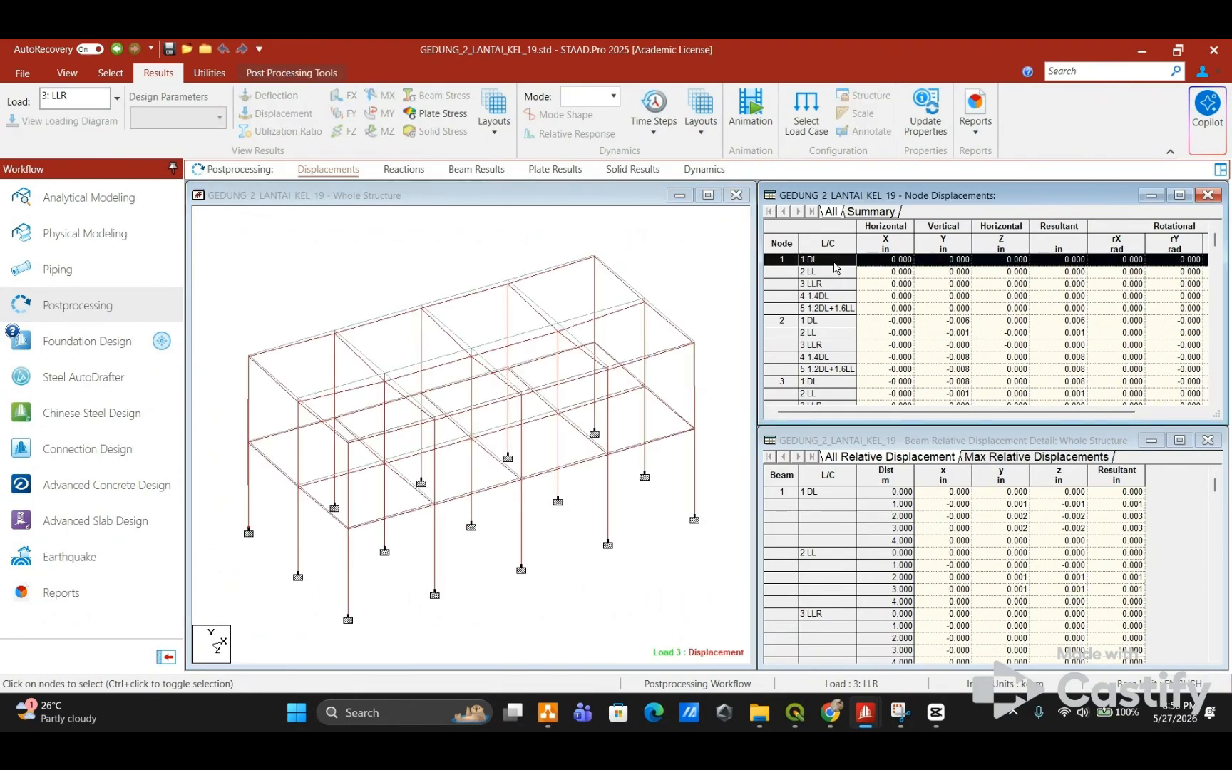
pyautogui.click(827, 277)
pyautogui.click(826, 296)
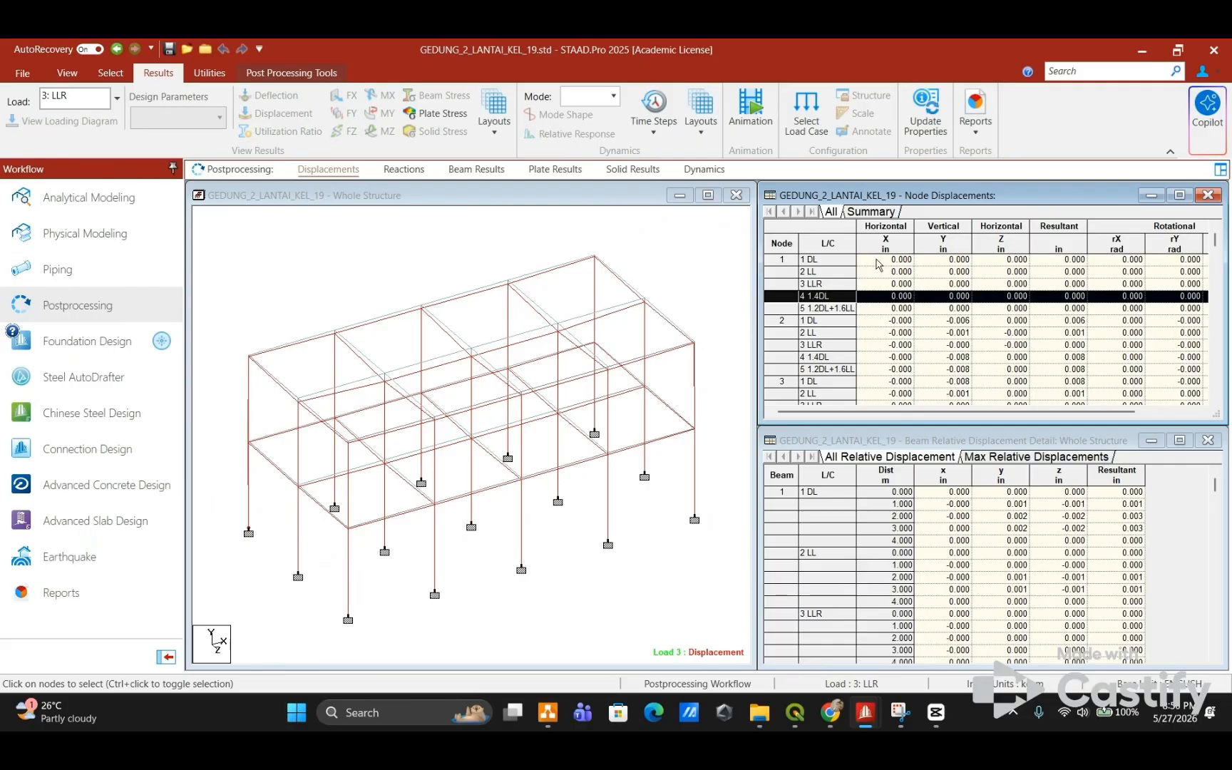
# Step: Open the beam results, overlay the deflection on the frame, and examine beam 1's end forces under load case 1 DL
pyautogui.click(505, 171)
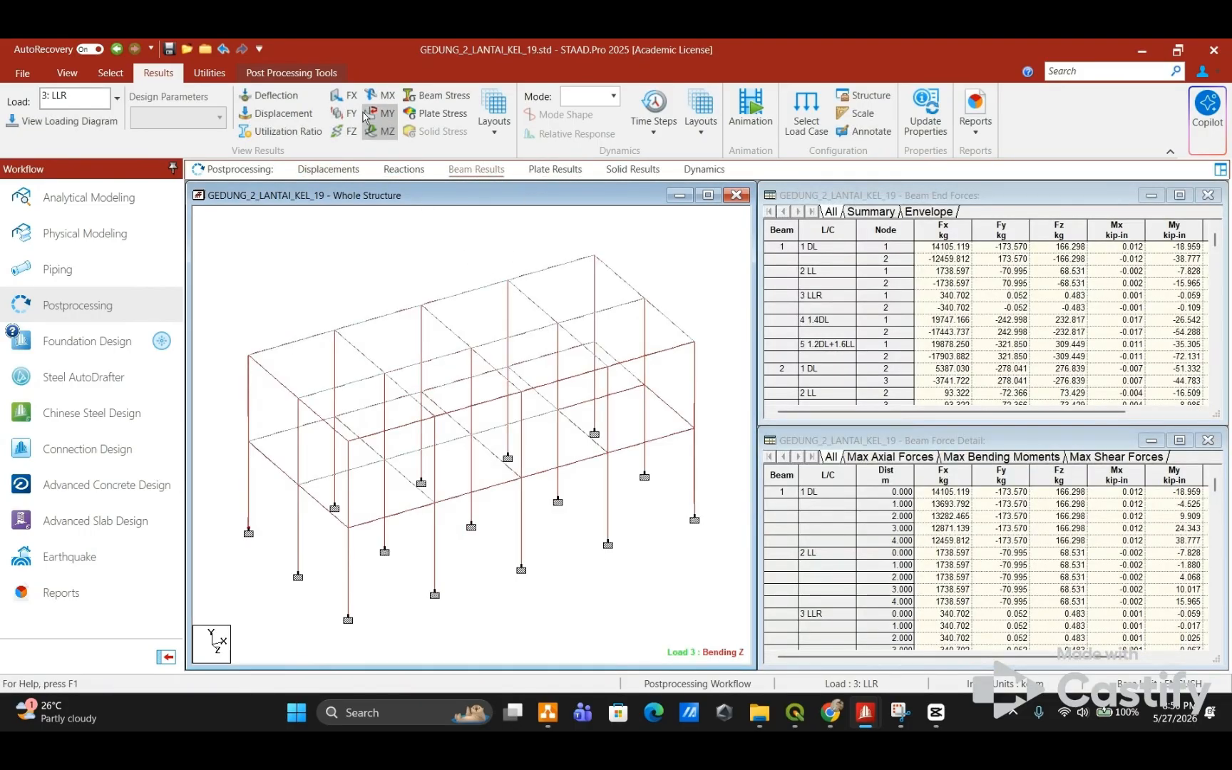
pyautogui.click(271, 95)
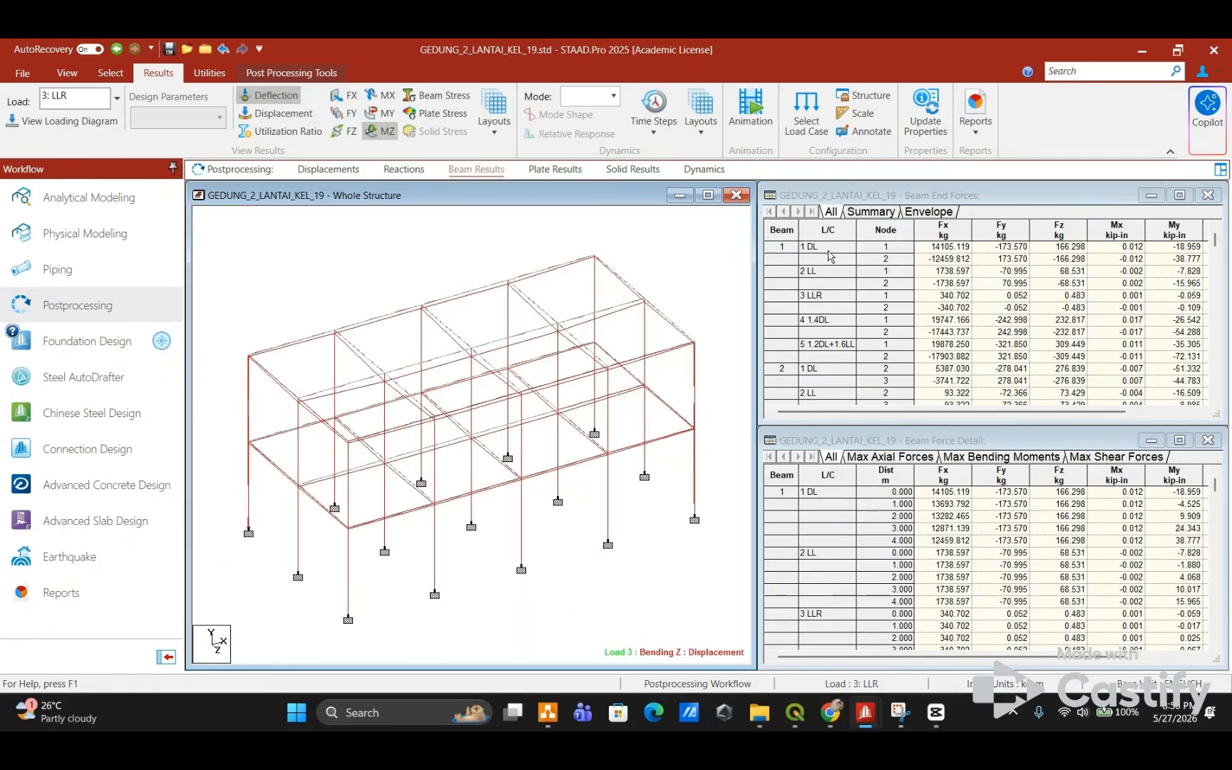
pyautogui.click(829, 250)
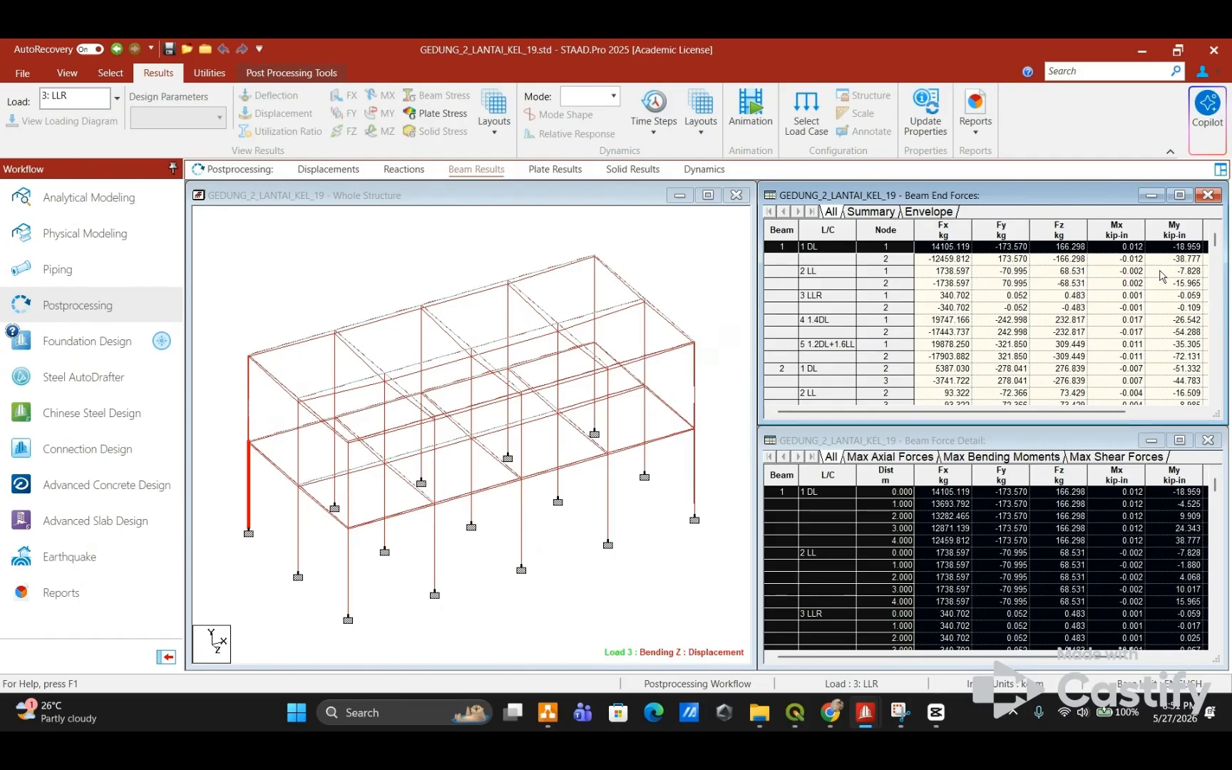
# Step: Examine beam 1's end moments and its section force details across the load cases in the beam result tables
pyautogui.click(1187, 414)
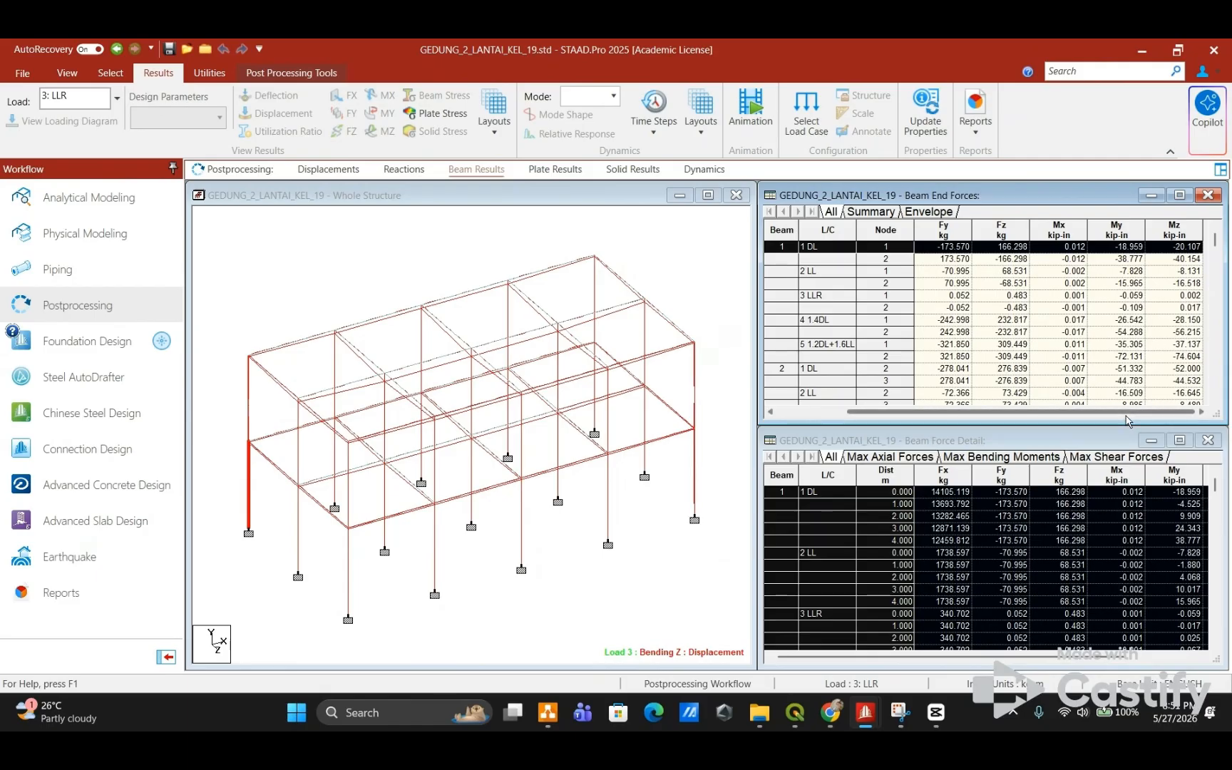
pyautogui.click(862, 516)
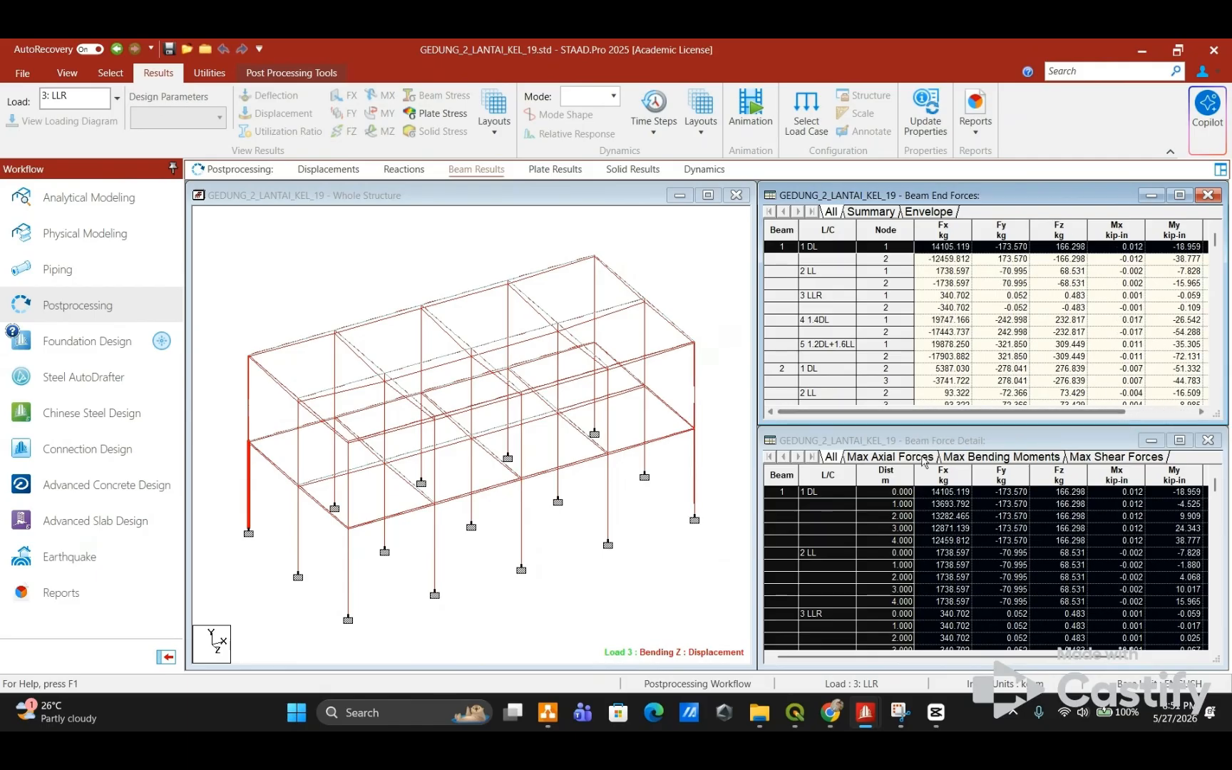
pyautogui.click(842, 493)
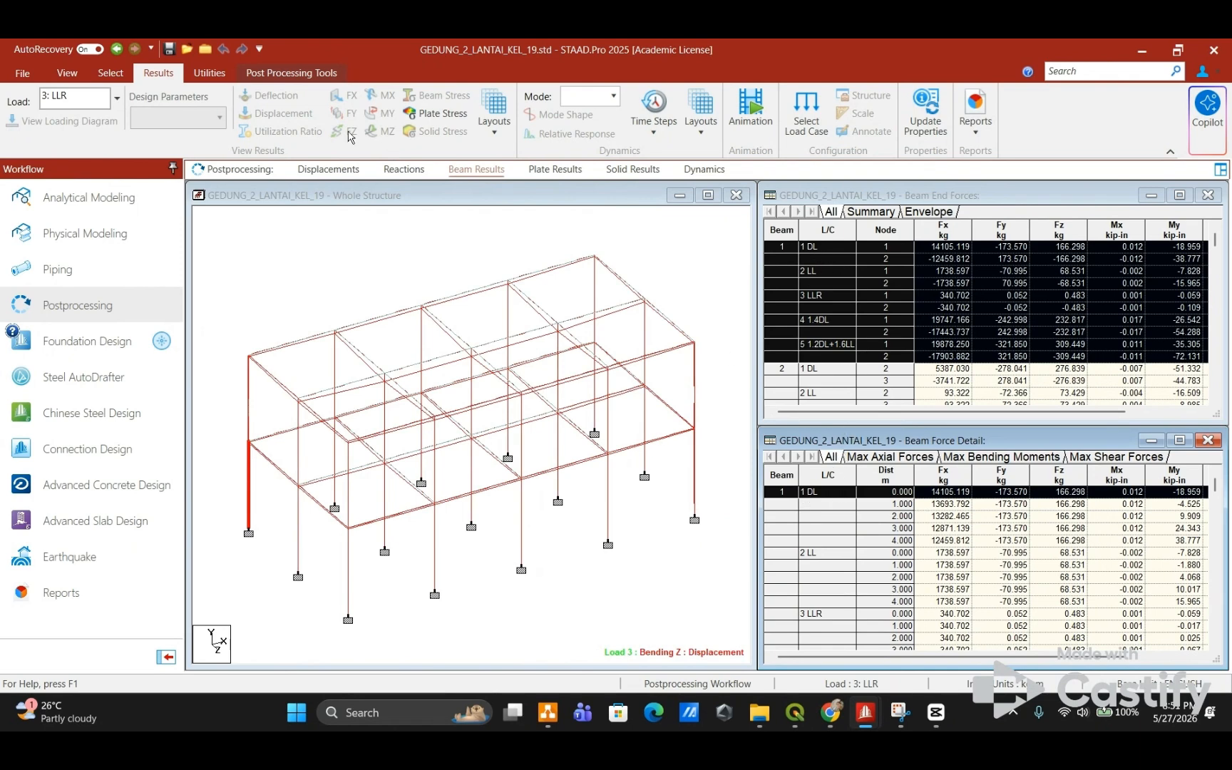
# Step: Switch the result load to combination 4: 1.4DL and remove the displacement overlay, leaving only the MZ bending diagram
pyautogui.click(117, 99)
pyautogui.click(165, 158)
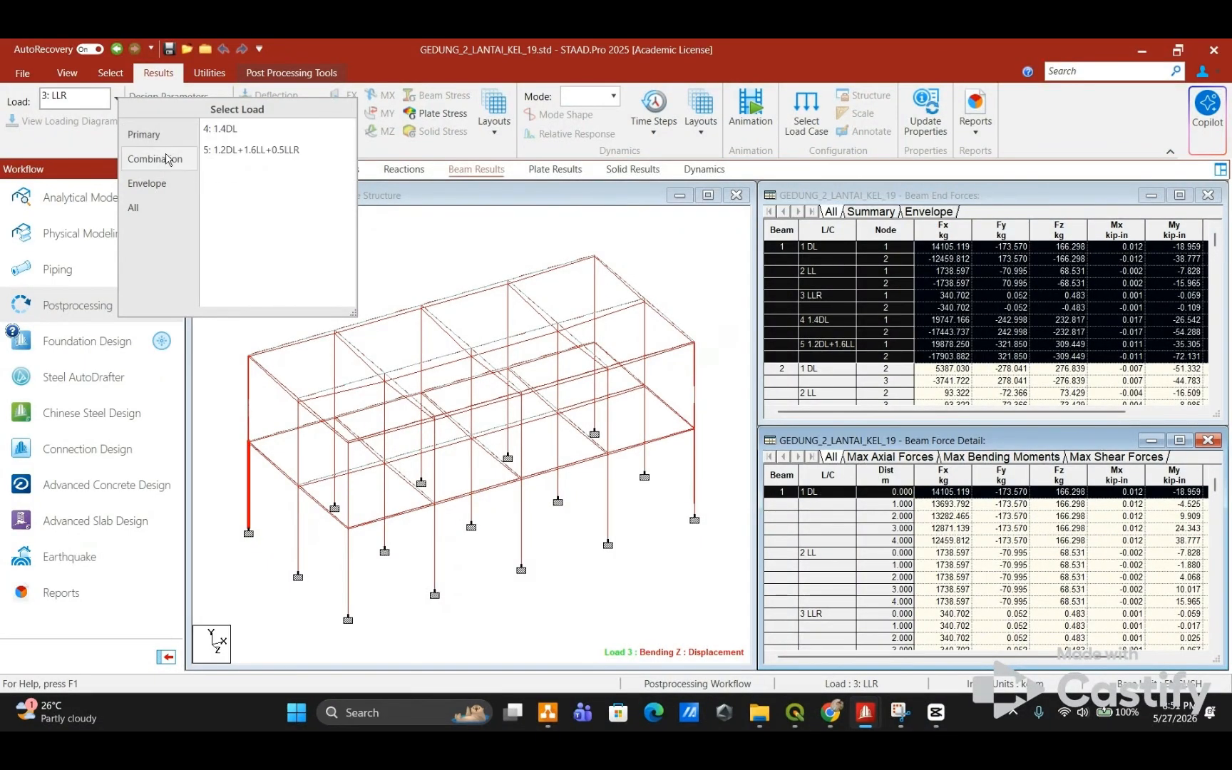
pyautogui.click(218, 130)
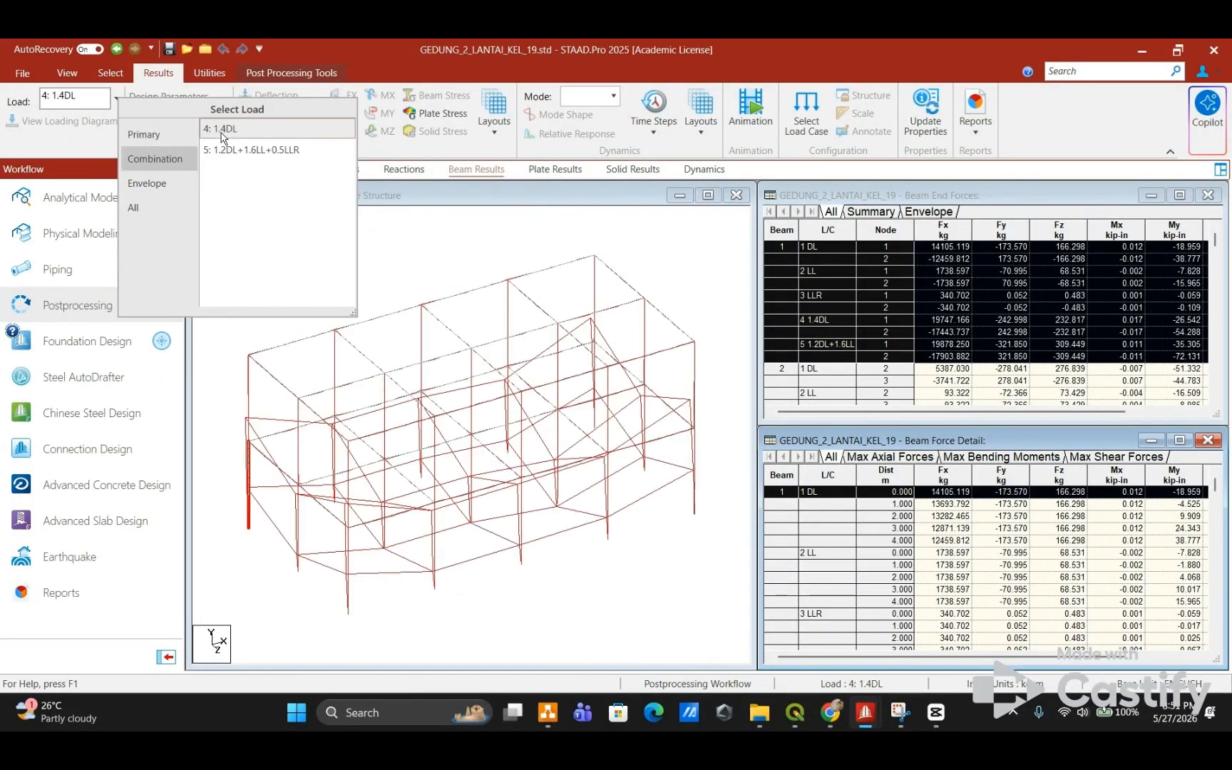
pyautogui.click(475, 263)
pyautogui.click(706, 307)
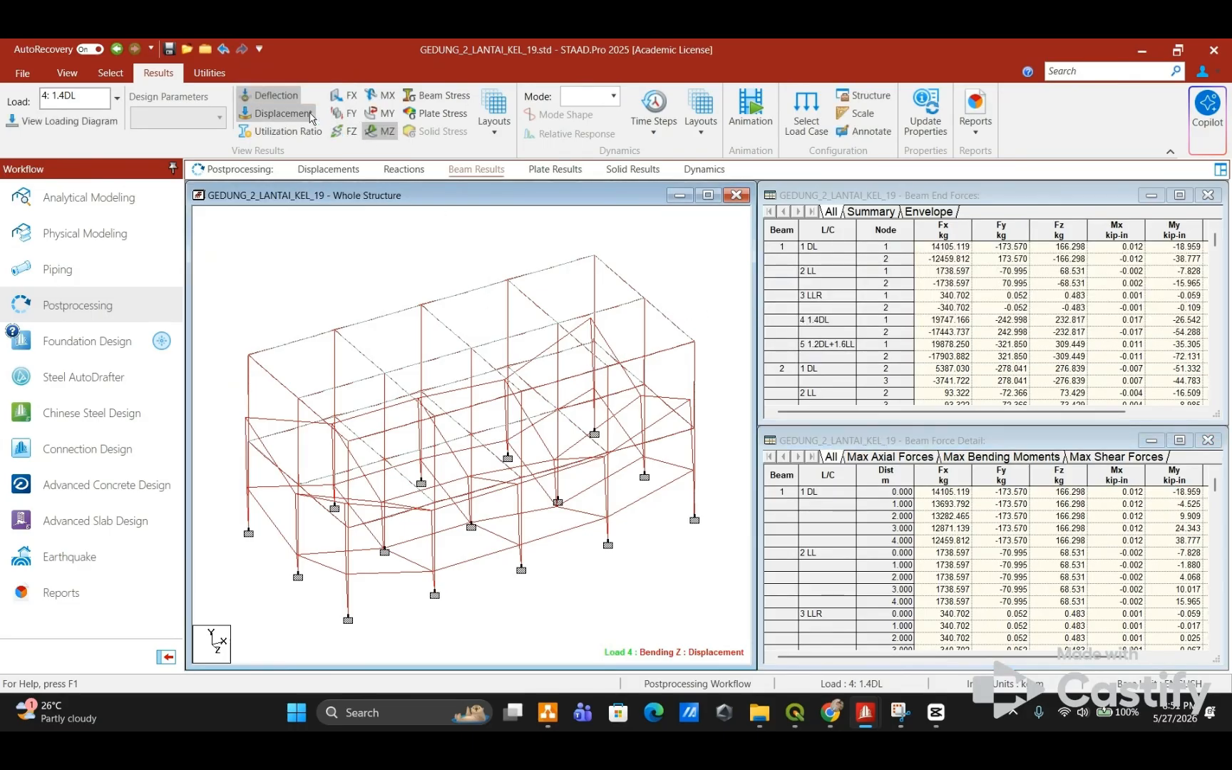
pyautogui.click(269, 94)
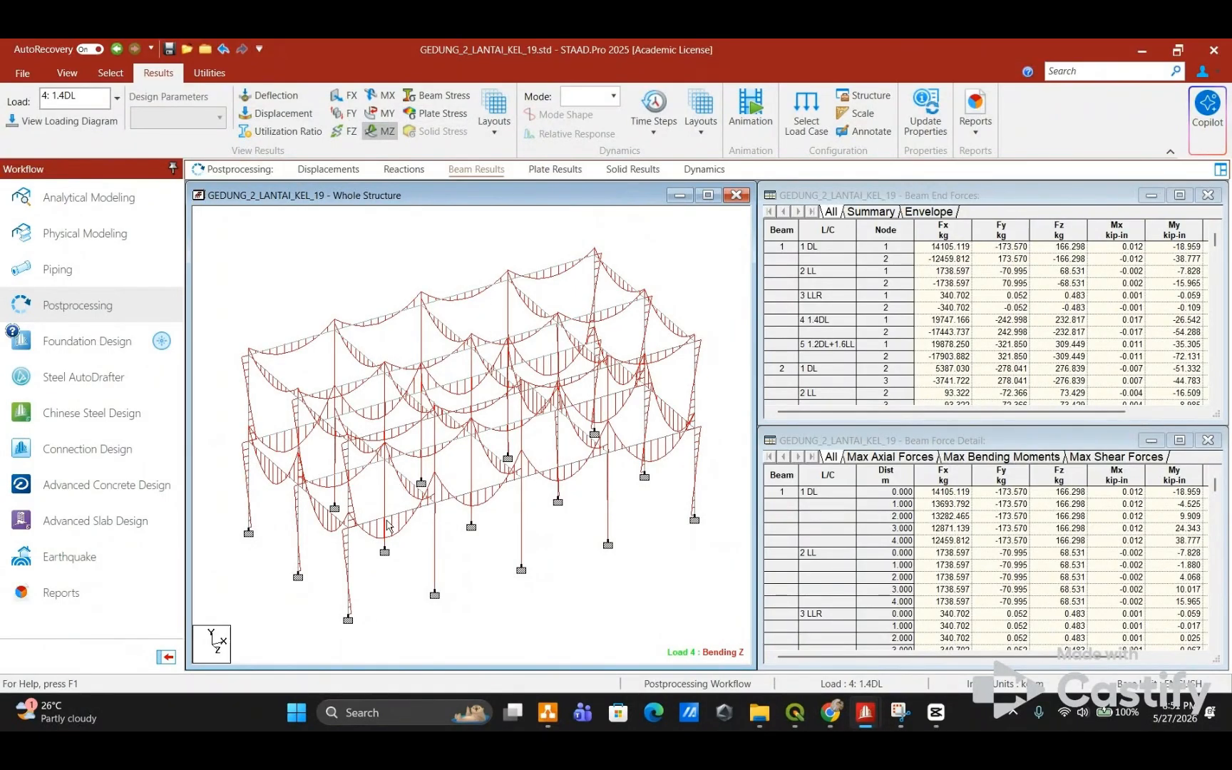
# Step: Replace the MZ diagram with the MY bending diagram and adjust its scale to 78.7402 kip-in/m
pyautogui.click(389, 118)
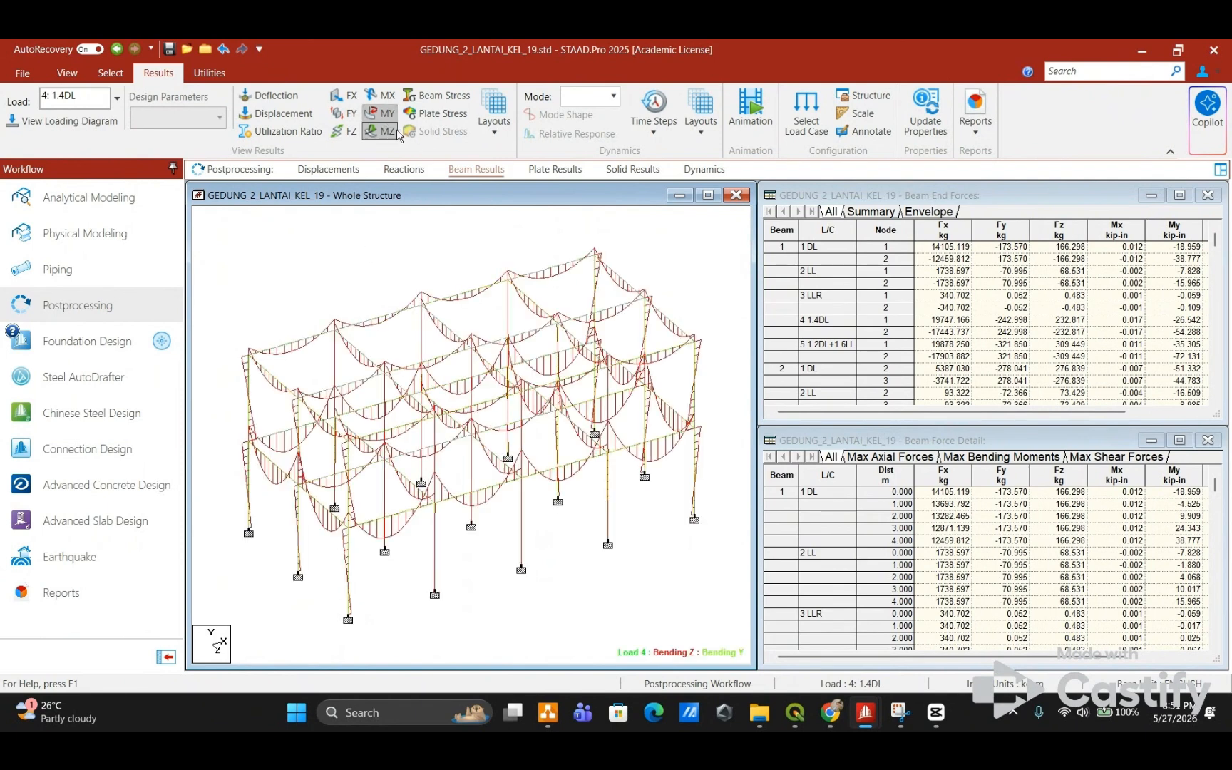
pyautogui.click(395, 135)
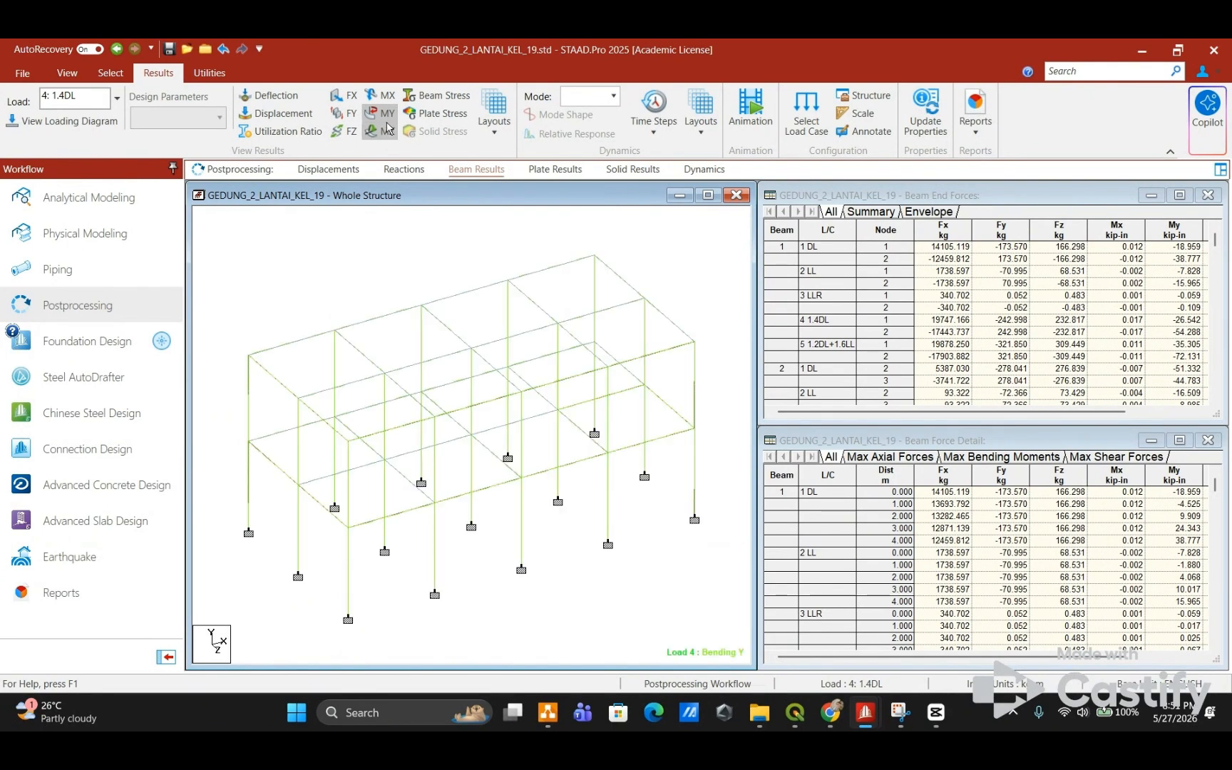
pyautogui.keyDown('ctrl'); pyautogui.scroll(9, 445, 331); pyautogui.keyUp('ctrl')
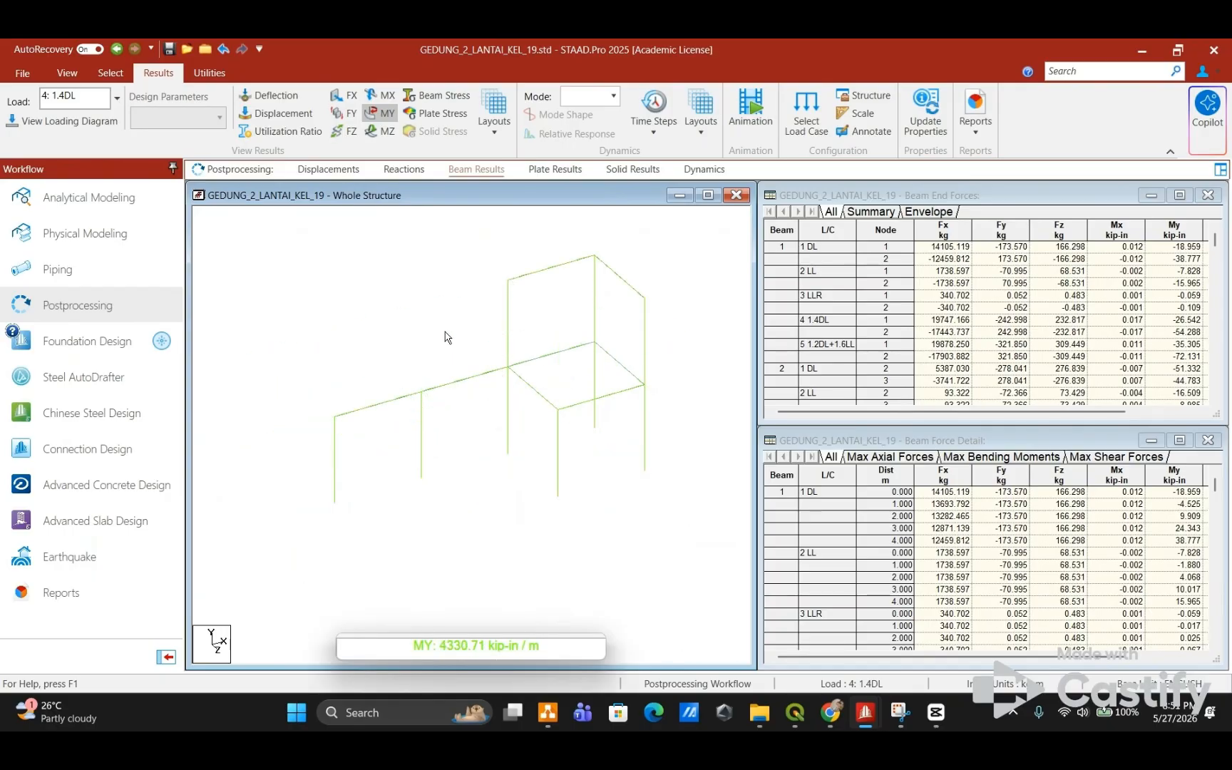
pyautogui.keyDown('ctrl'); pyautogui.scroll(10, 445, 337); pyautogui.keyUp('ctrl')
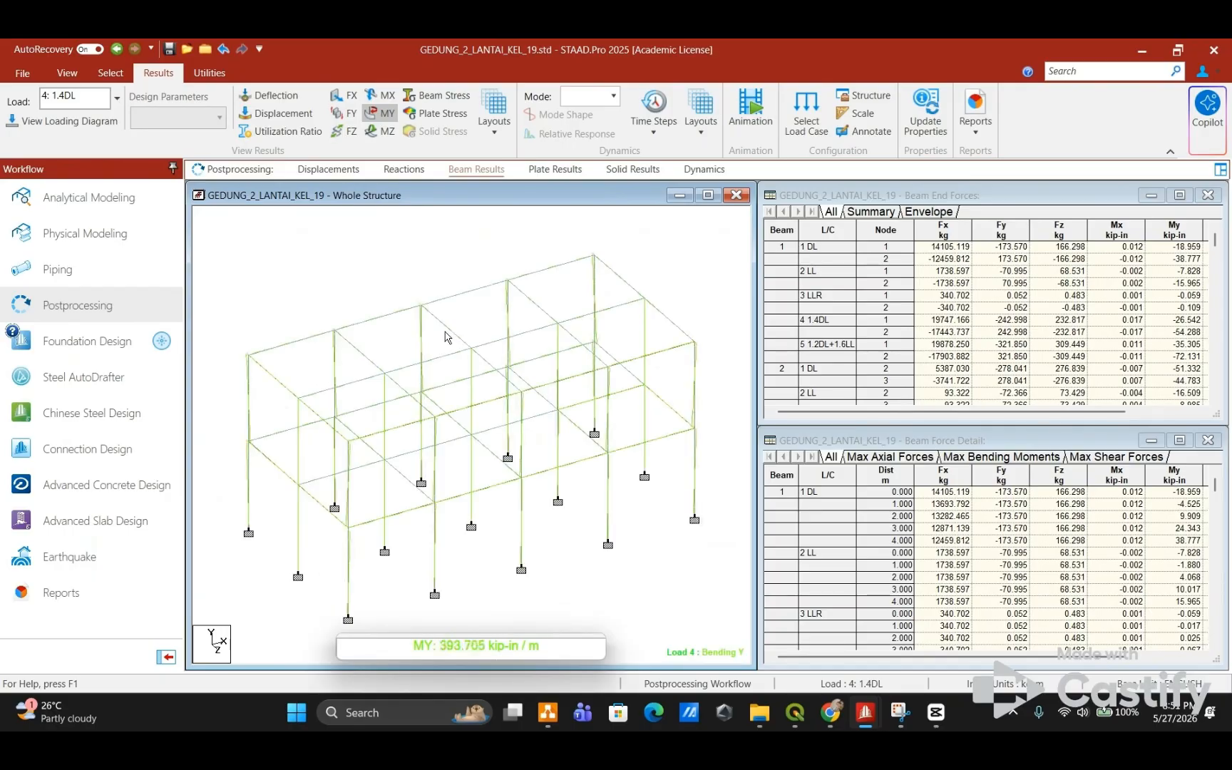
pyautogui.keyDown('ctrl'); pyautogui.scroll(-5, 445, 337); pyautogui.keyUp('ctrl')
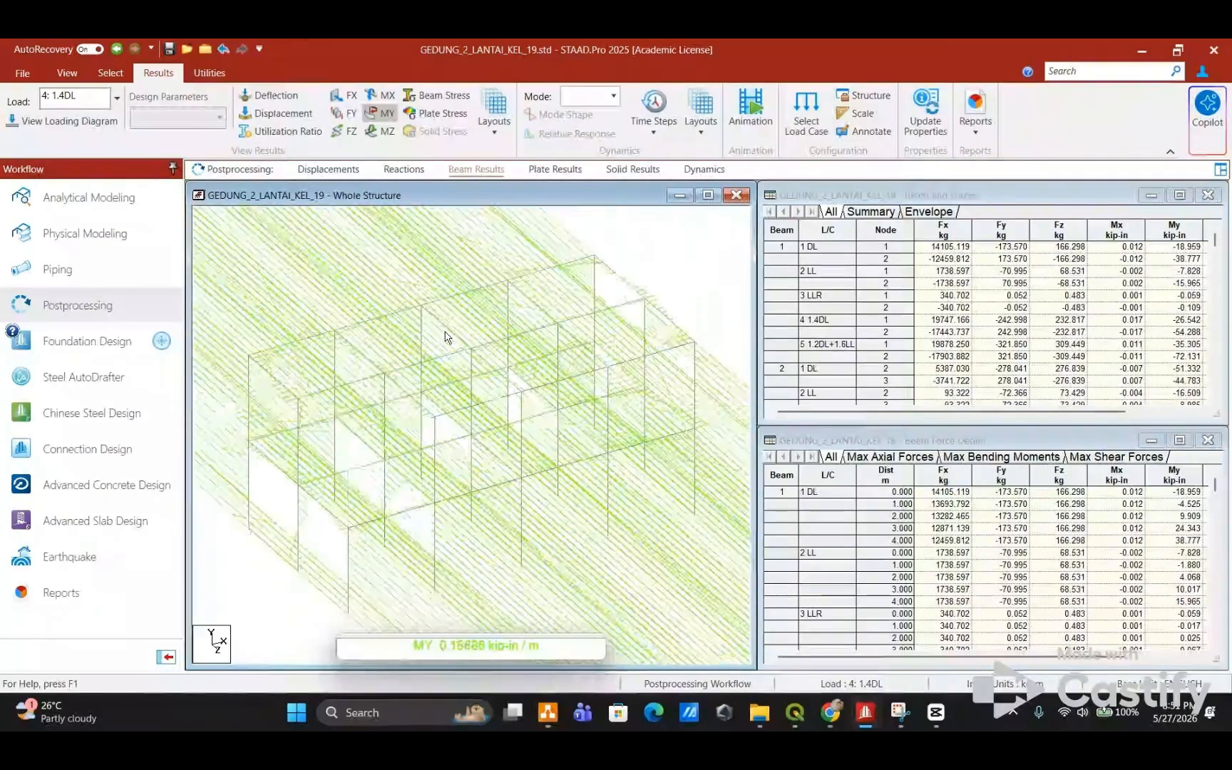
pyautogui.keyDown('ctrl'); pyautogui.scroll(-8, 445, 337); pyautogui.keyUp('ctrl')
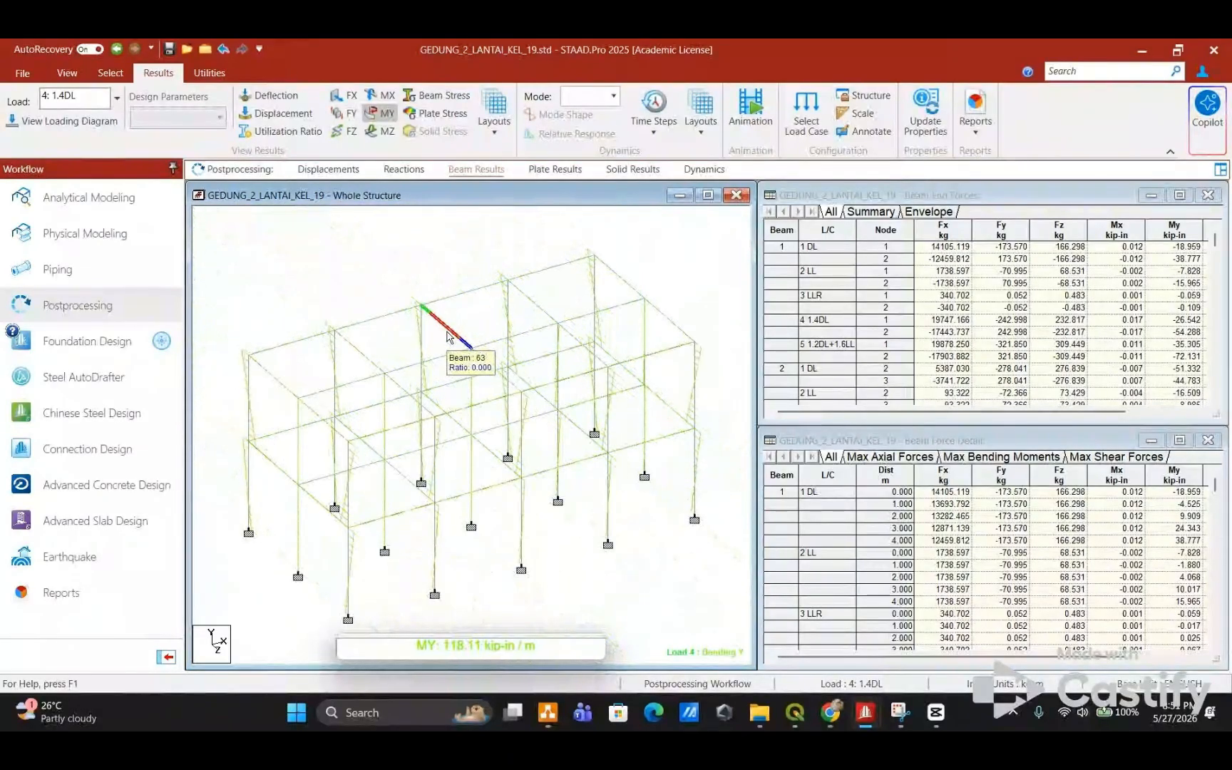
pyautogui.keyDown('ctrl'); pyautogui.scroll(3, 448, 337); pyautogui.keyUp('ctrl')
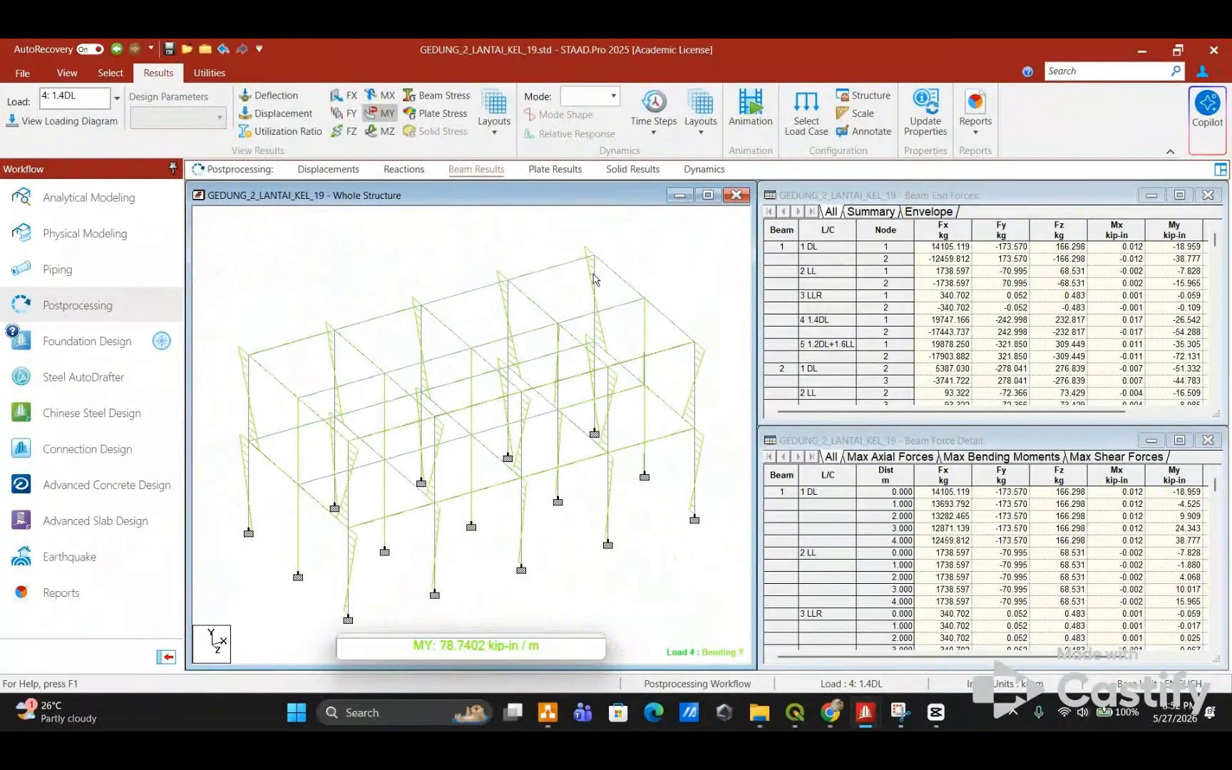
pyautogui.keyDown('ctrl'); pyautogui.scroll(-1, 485, 345); pyautogui.keyUp('ctrl')
pyautogui.keyDown('ctrl'); pyautogui.scroll(1, 474, 347); pyautogui.keyUp('ctrl')
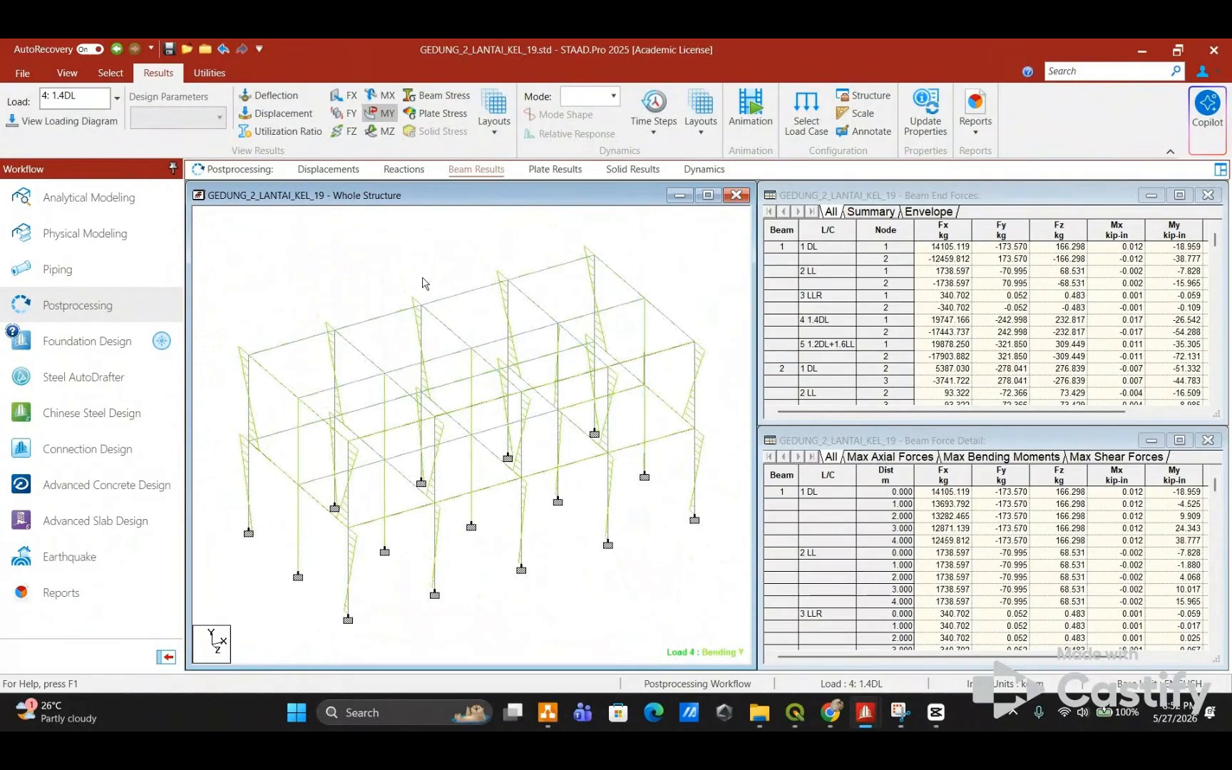
# Step: Replace the MY diagram with the FX axial force diagram and examine the columns in a front elevation
pyautogui.click(371, 116)
pyautogui.click(350, 97)
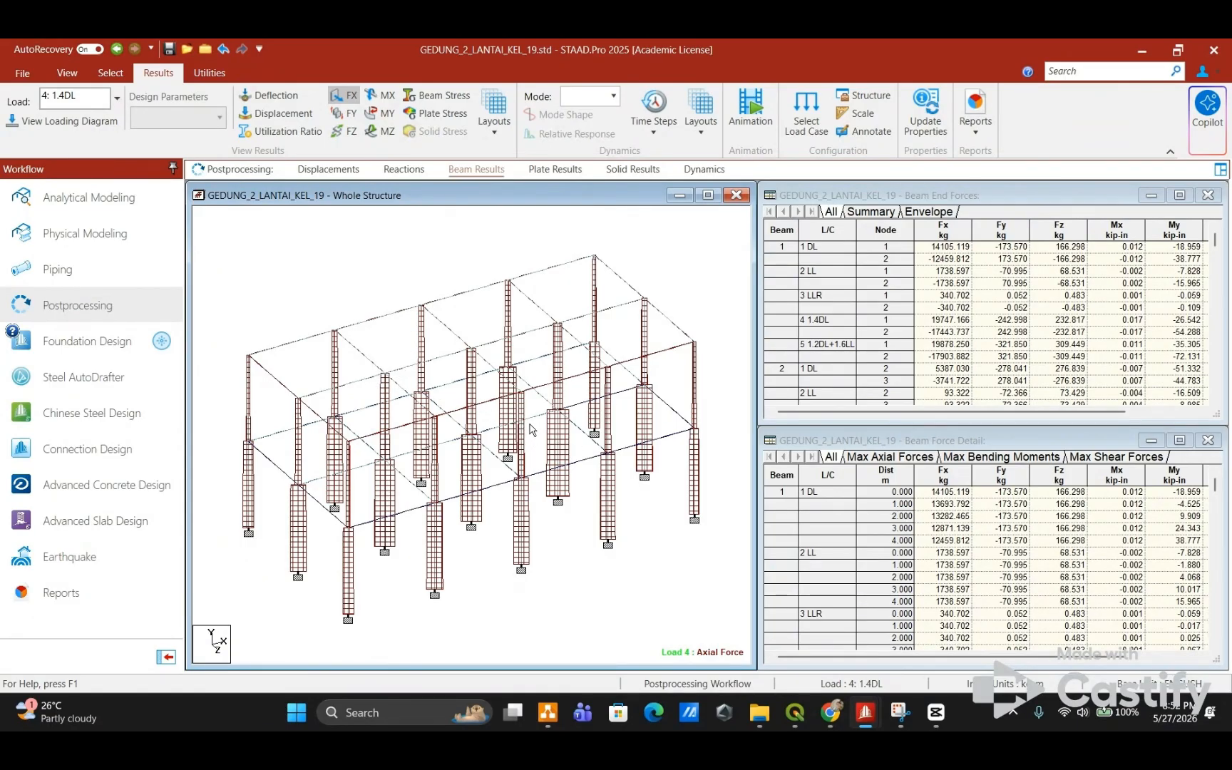
pyautogui.click(67, 73)
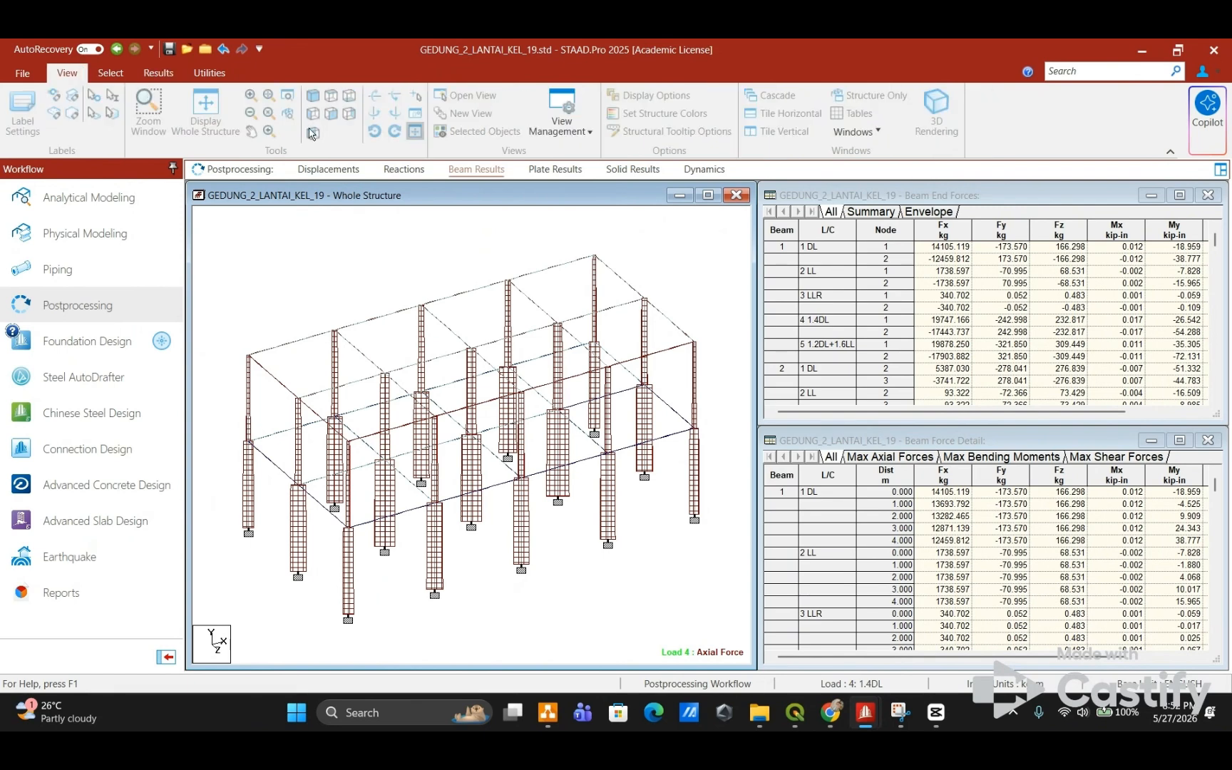
pyautogui.click(313, 112)
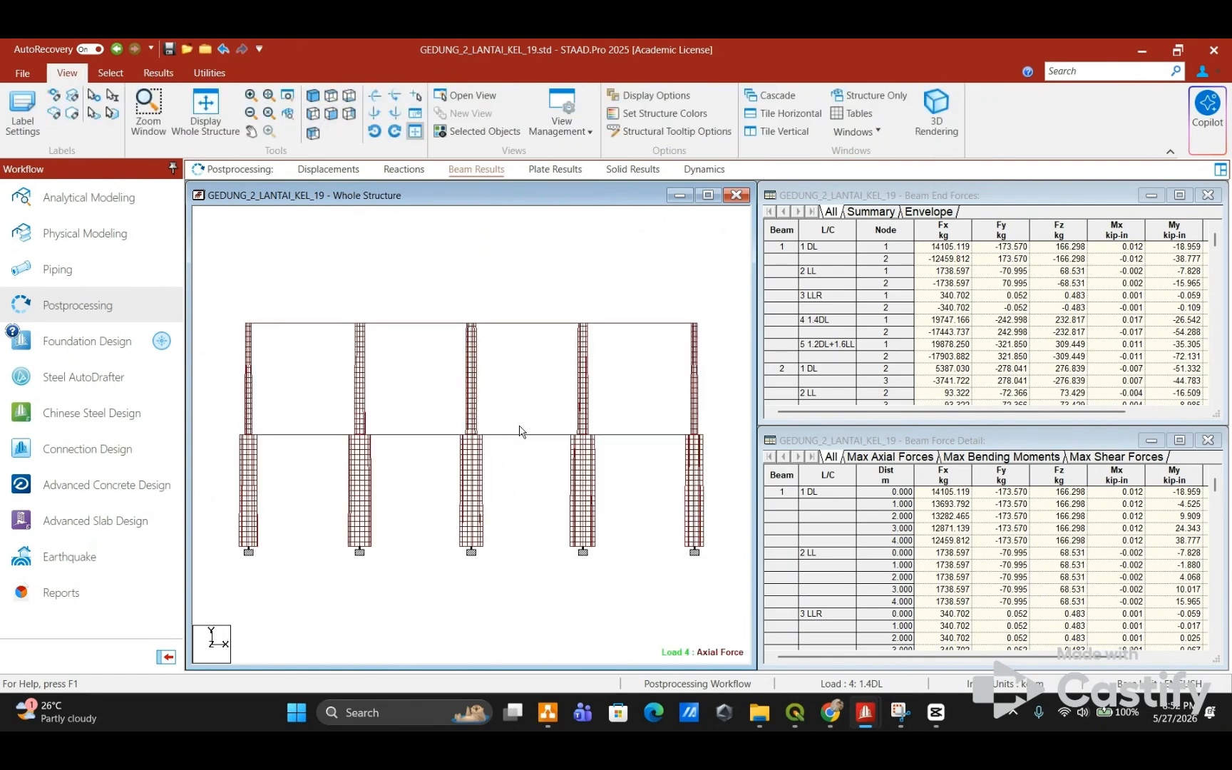
pyautogui.scroll(1, 562, 505)
pyautogui.scroll(1, 562, 510)
pyautogui.scroll(-4, 562, 510)
pyautogui.scroll(3, 550, 509)
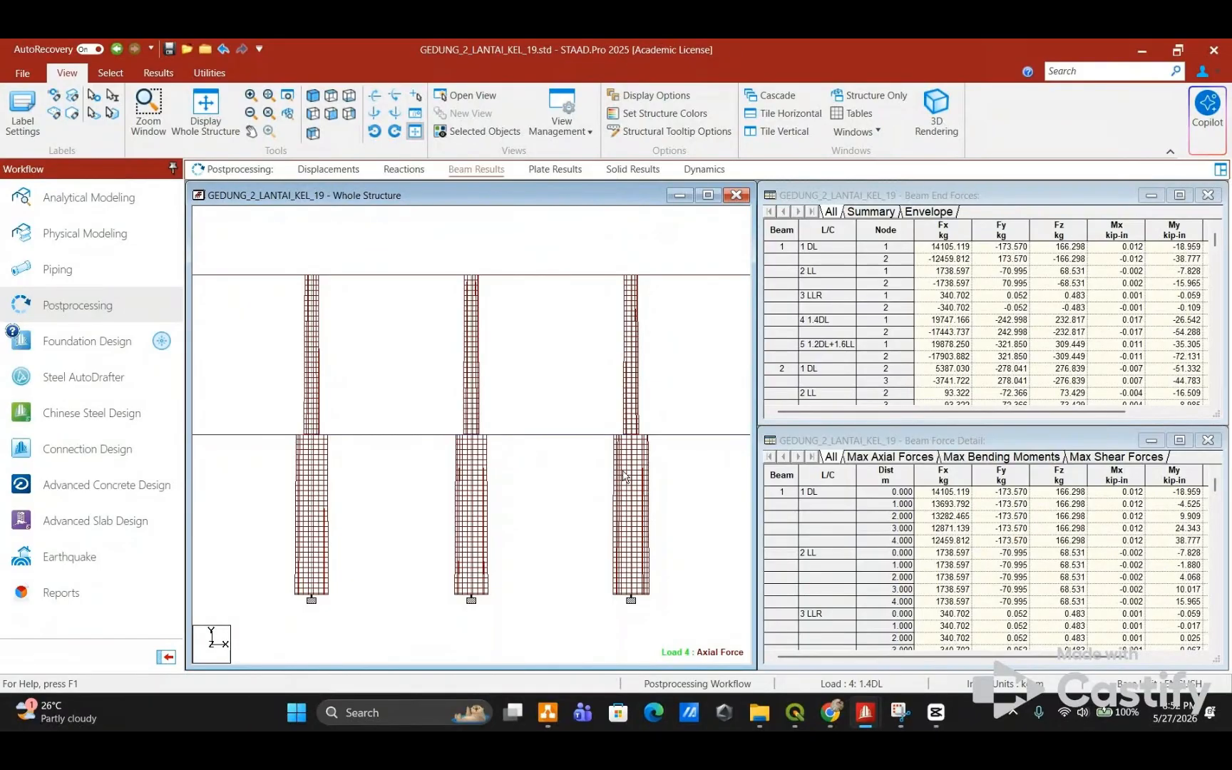
pyautogui.scroll(-2, 626, 479)
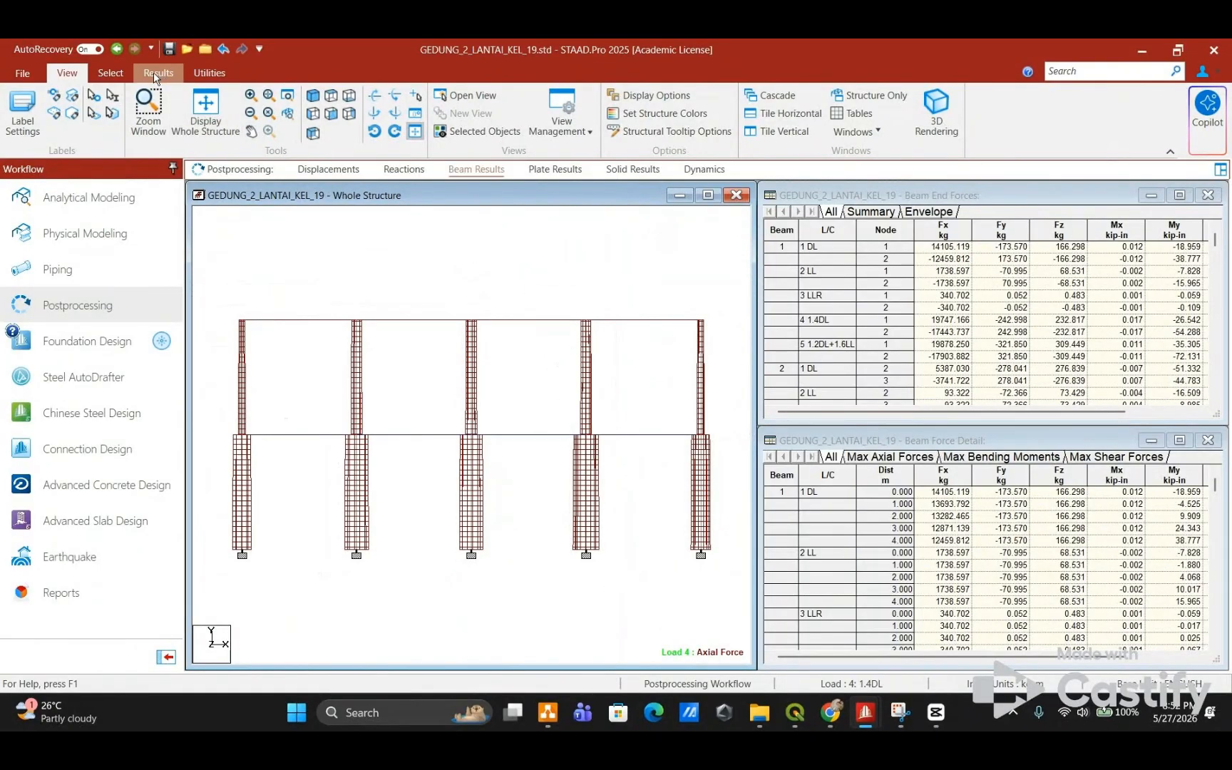
pyautogui.click(126, 76)
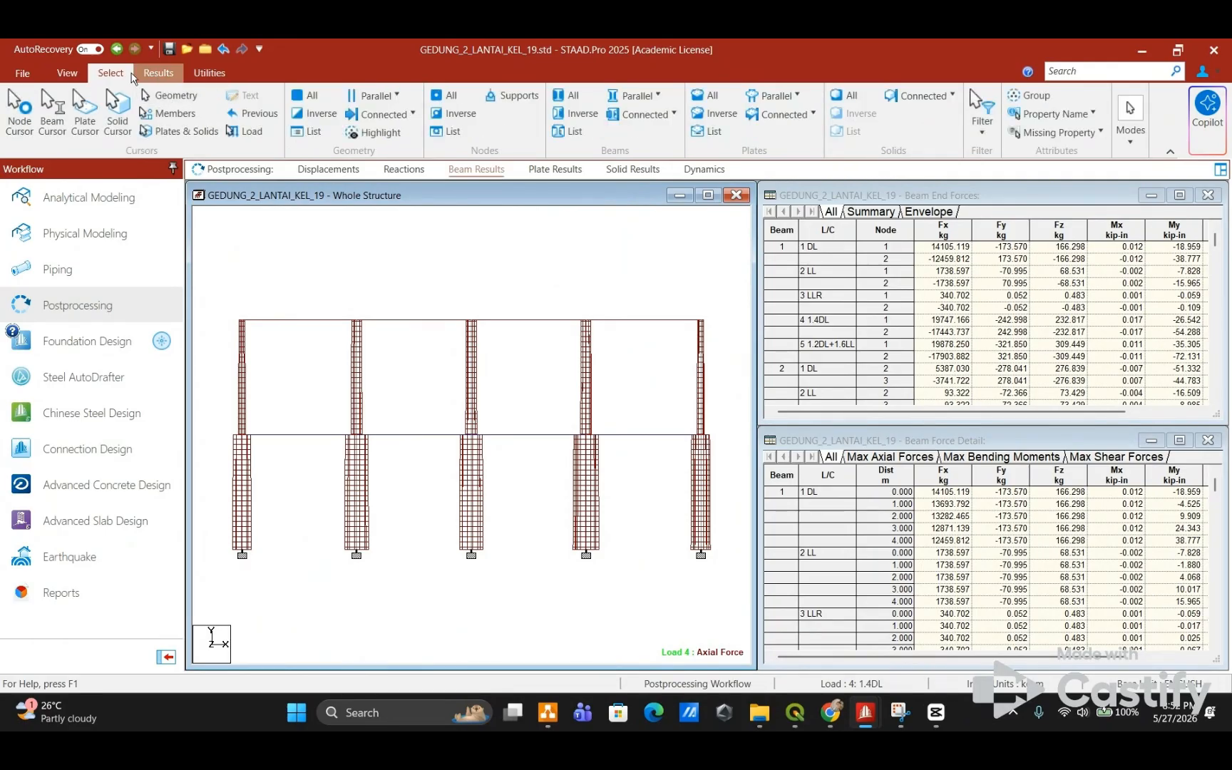
pyautogui.click(67, 73)
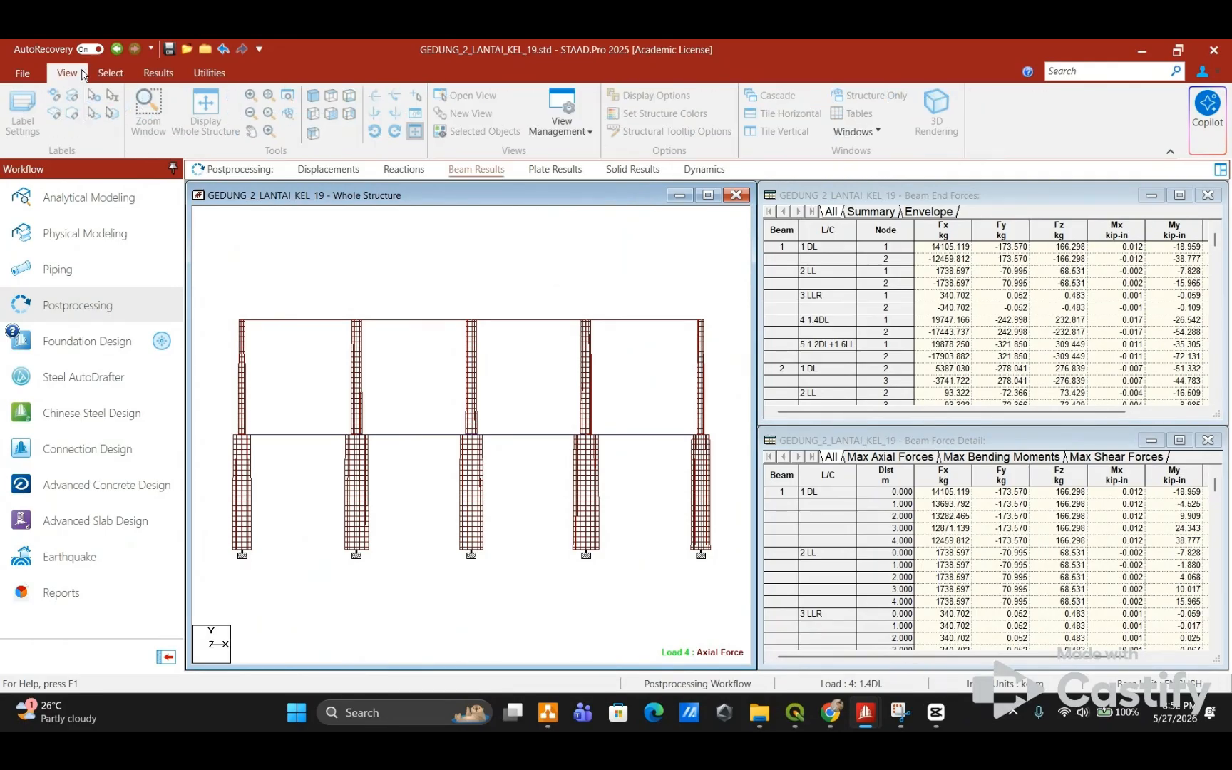
pyautogui.click(330, 114)
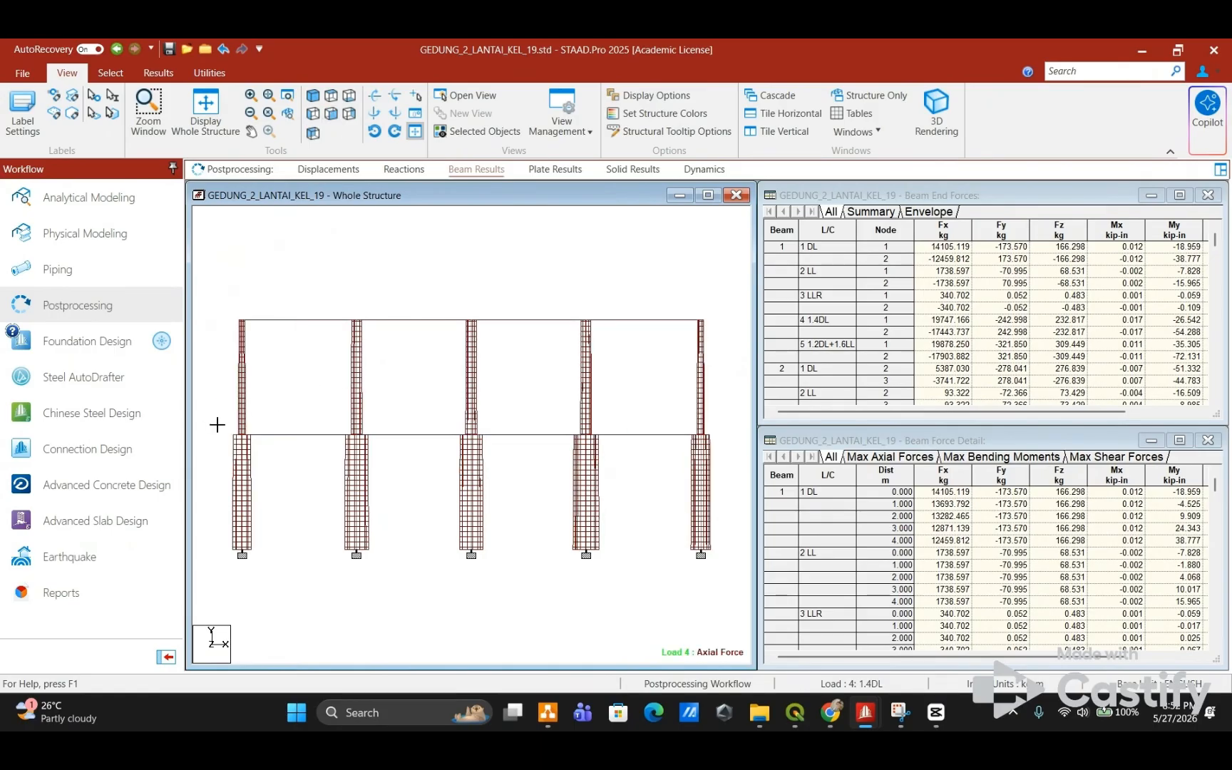
pyautogui.moveTo(217, 425); pyautogui.dragTo(738, 564)
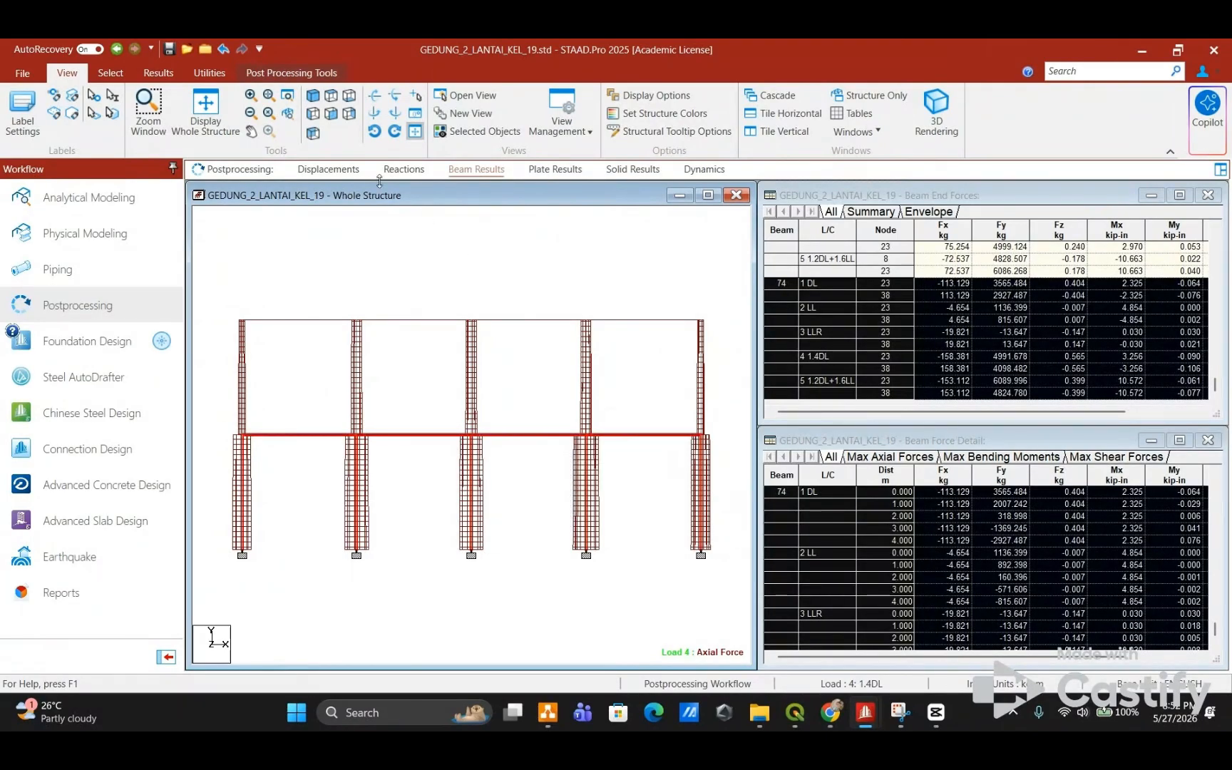
# Step: In an isometric view, clear the selection and isolate one end frame's two first-floor beams and three ground-floor columns
pyautogui.click(314, 97)
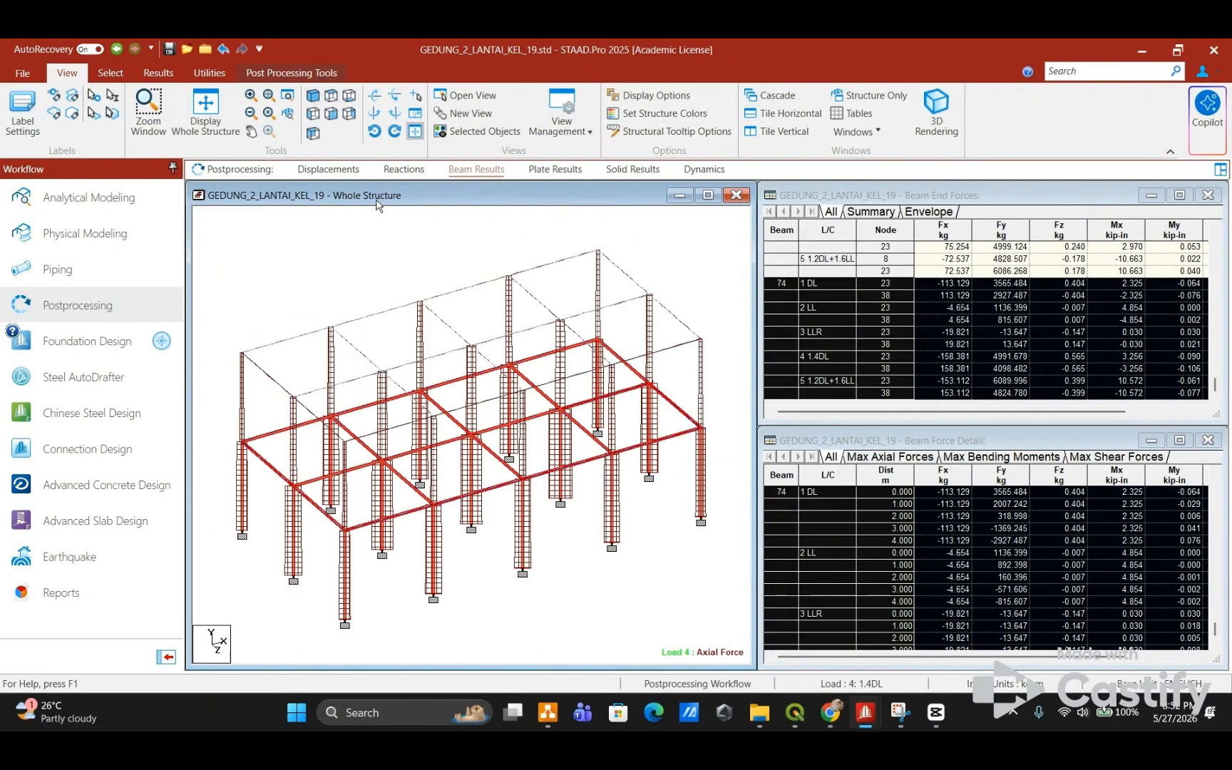
pyautogui.click(358, 289)
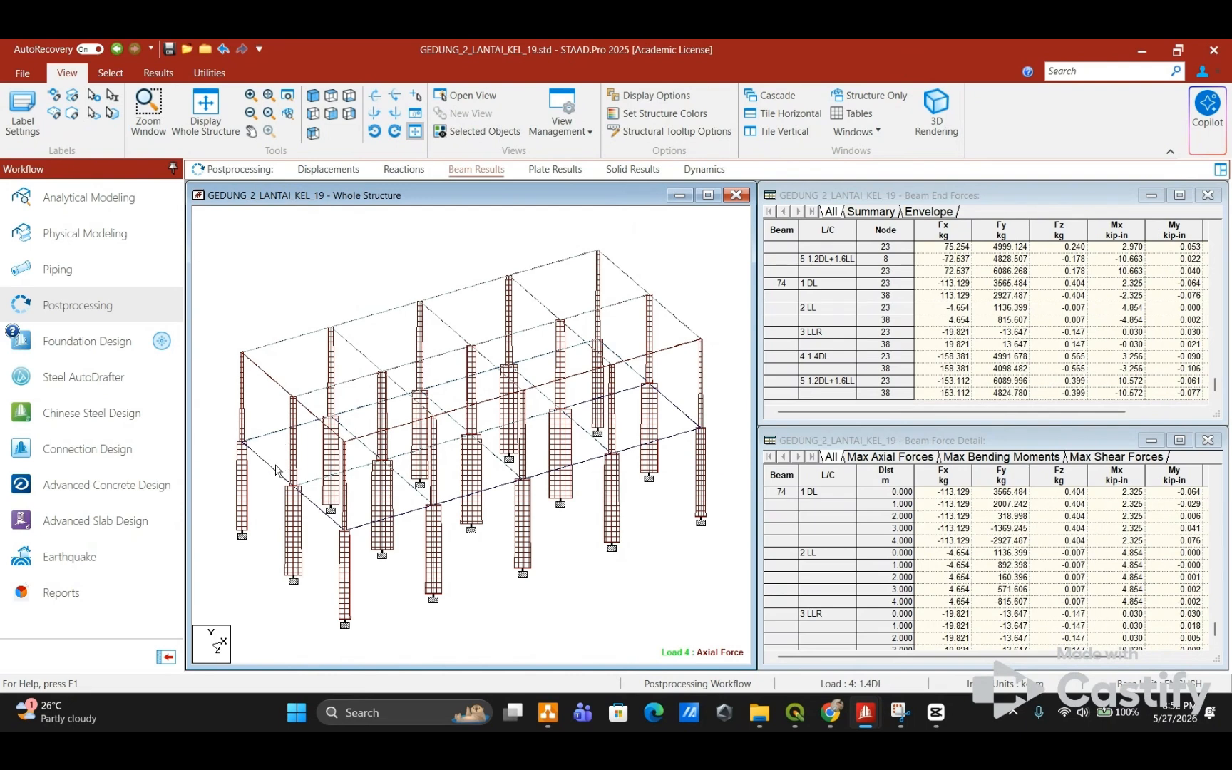
pyautogui.click(277, 471)
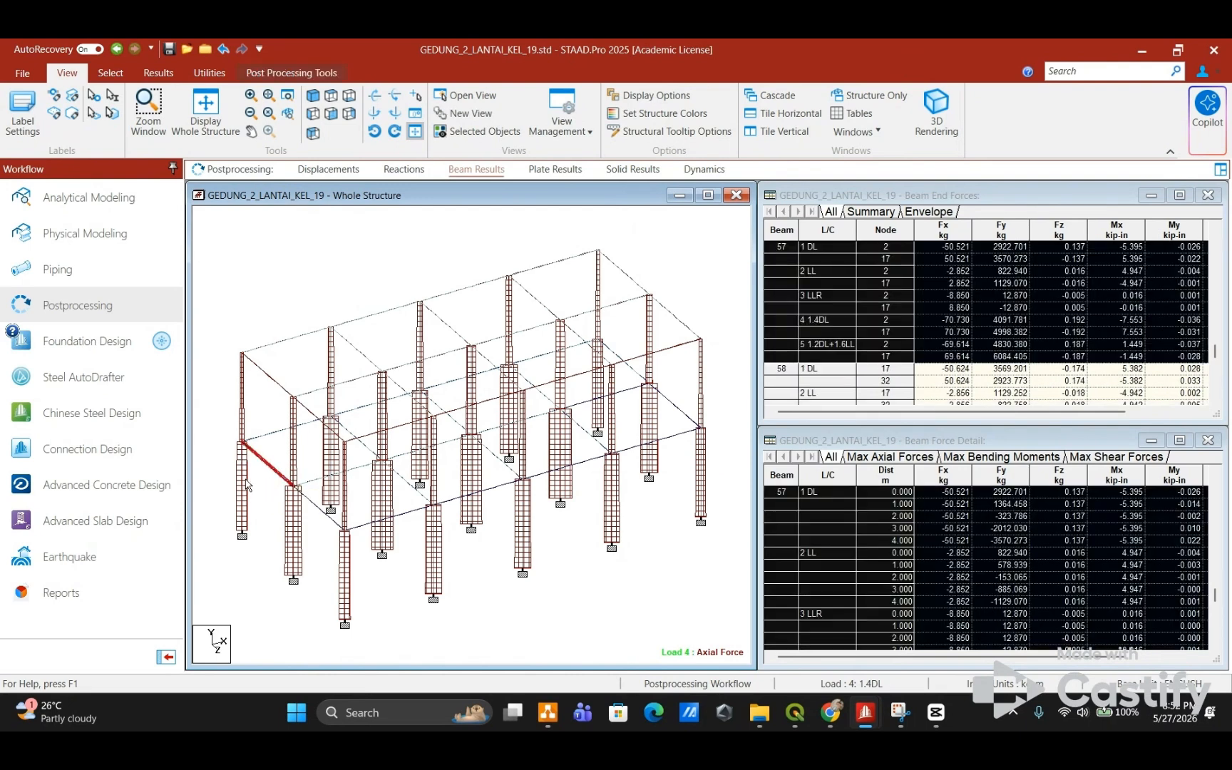
pyautogui.keyDown('ctrl'); pyautogui.click(245, 479); pyautogui.keyUp('ctrl')
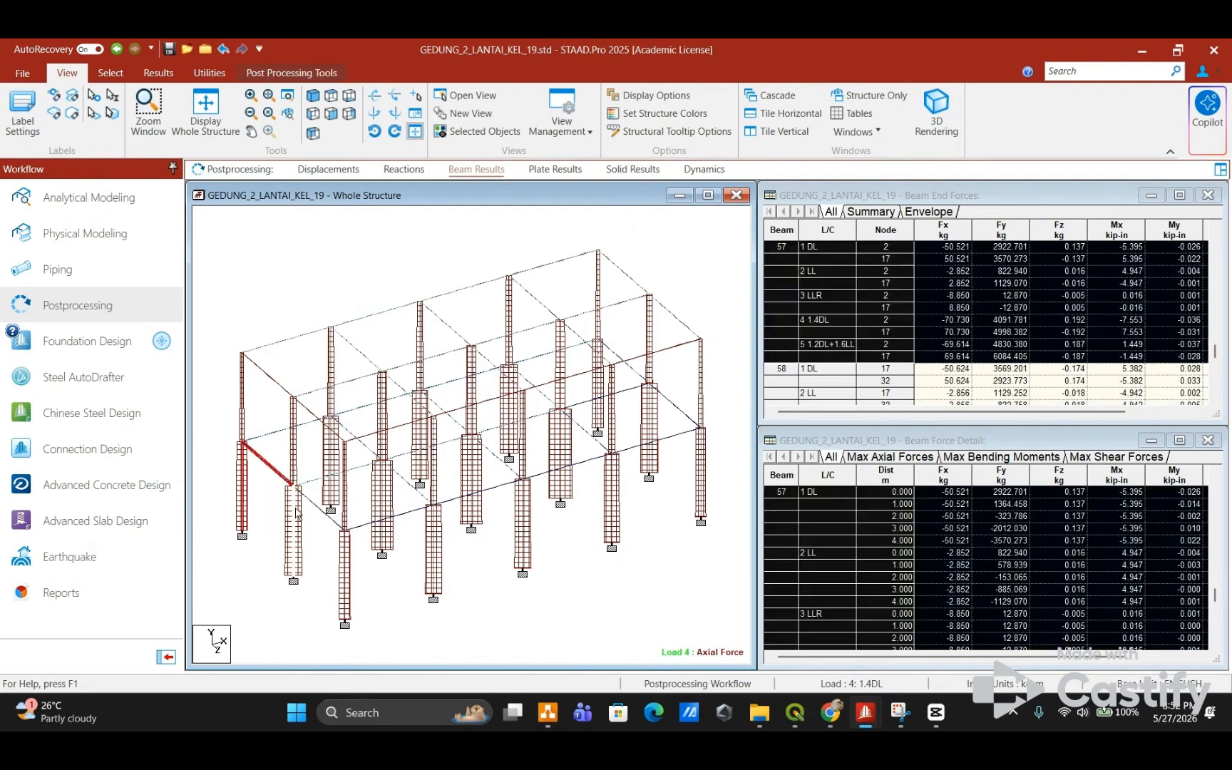
pyautogui.keyDown('ctrl'); pyautogui.click(312, 503); pyautogui.keyUp('ctrl')
pyautogui.keyDown('ctrl'); pyautogui.click(347, 556); pyautogui.keyUp('ctrl')
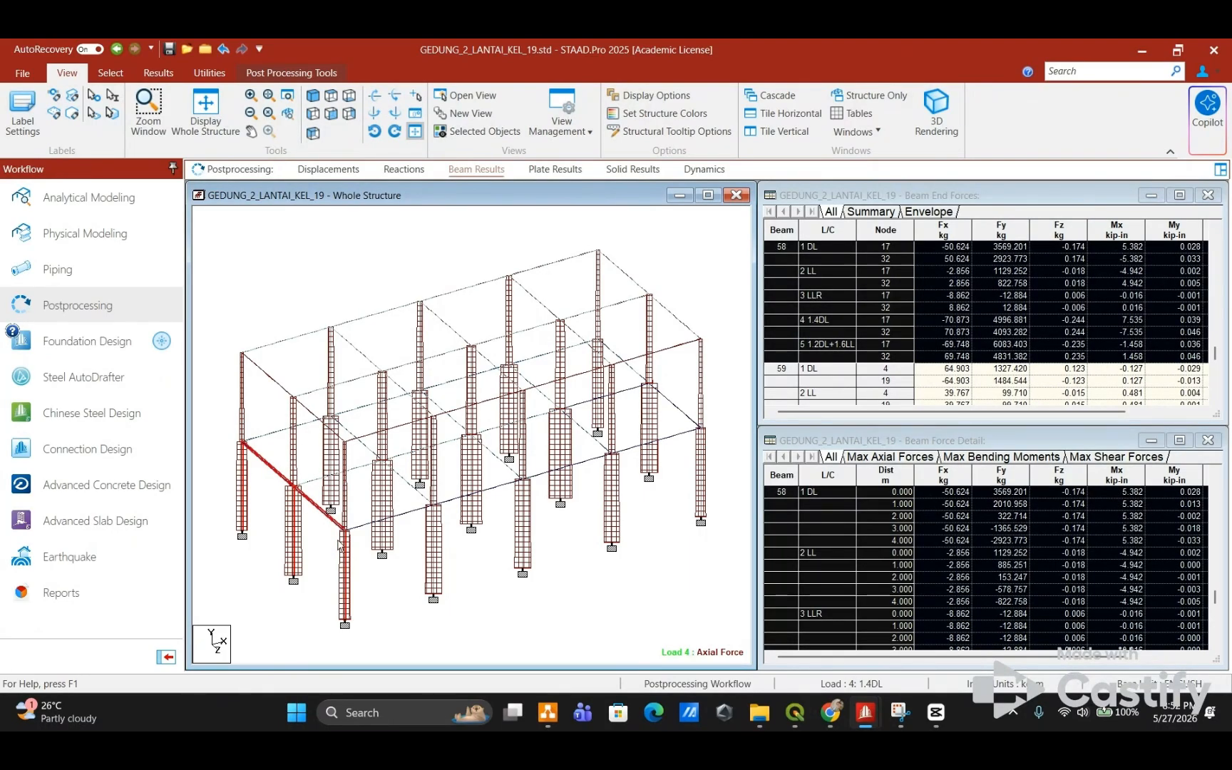
pyautogui.click(479, 131)
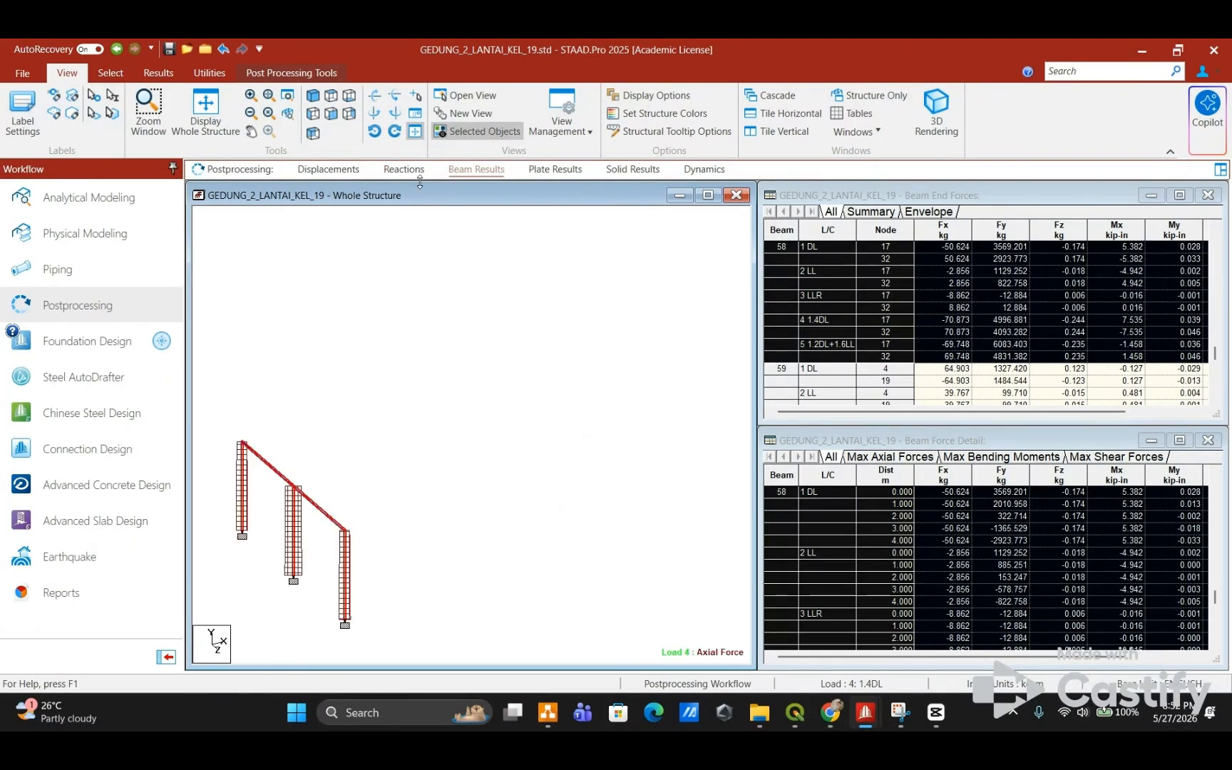
# Step: Show the isolated end frame in side elevation, centre it for examining its axial forces, and reopen the result diagram options
pyautogui.click(331, 113)
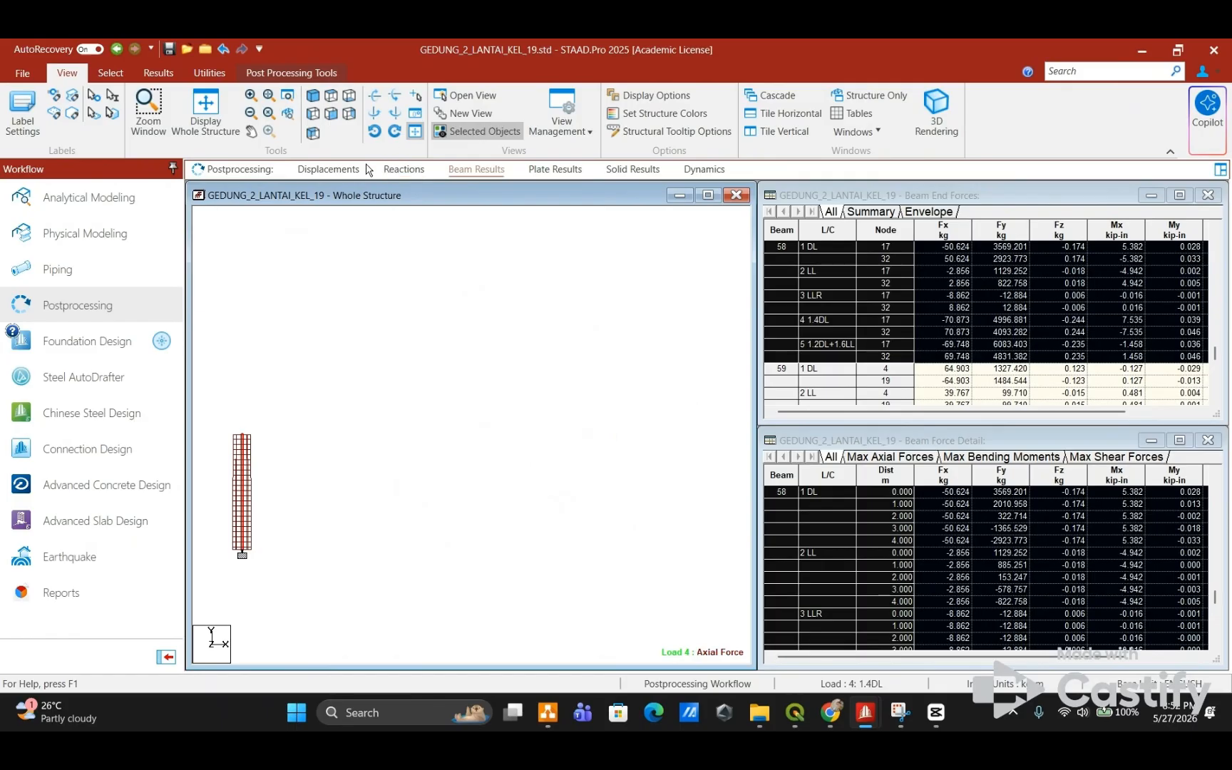
pyautogui.click(314, 115)
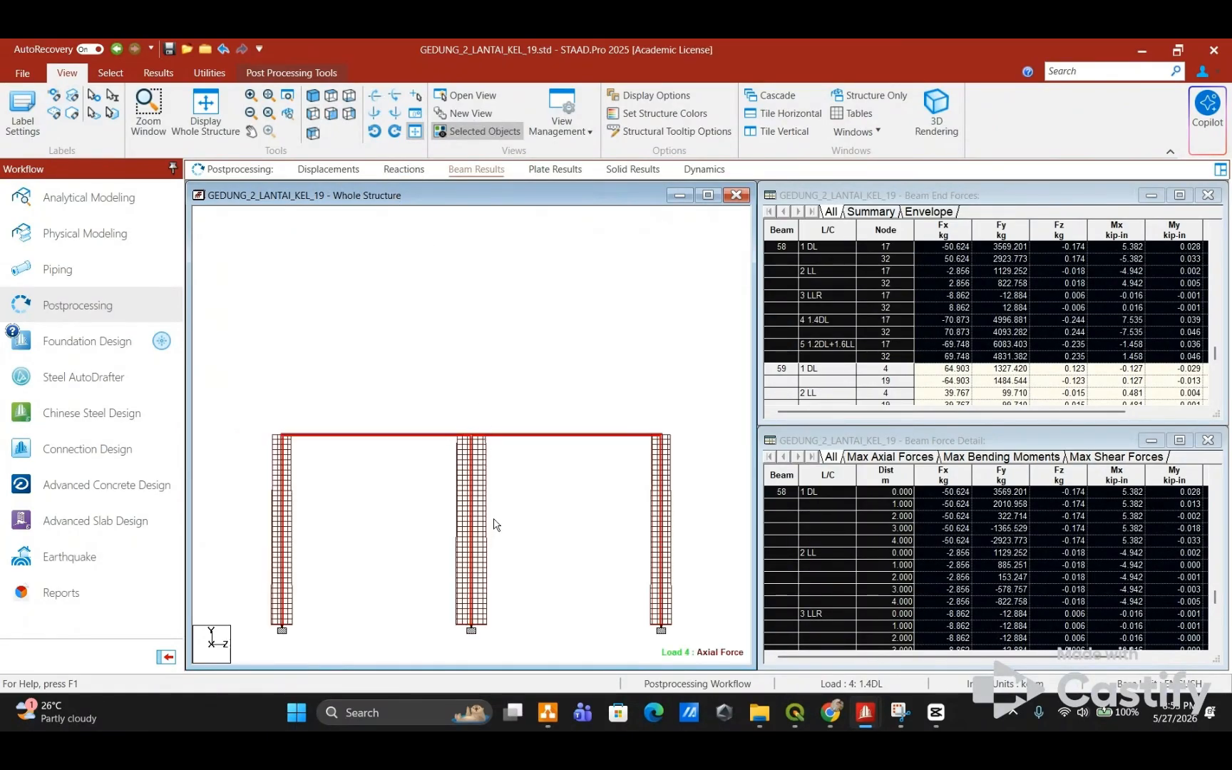
pyautogui.scroll(-3, 497, 525)
pyautogui.scroll(4, 504, 574)
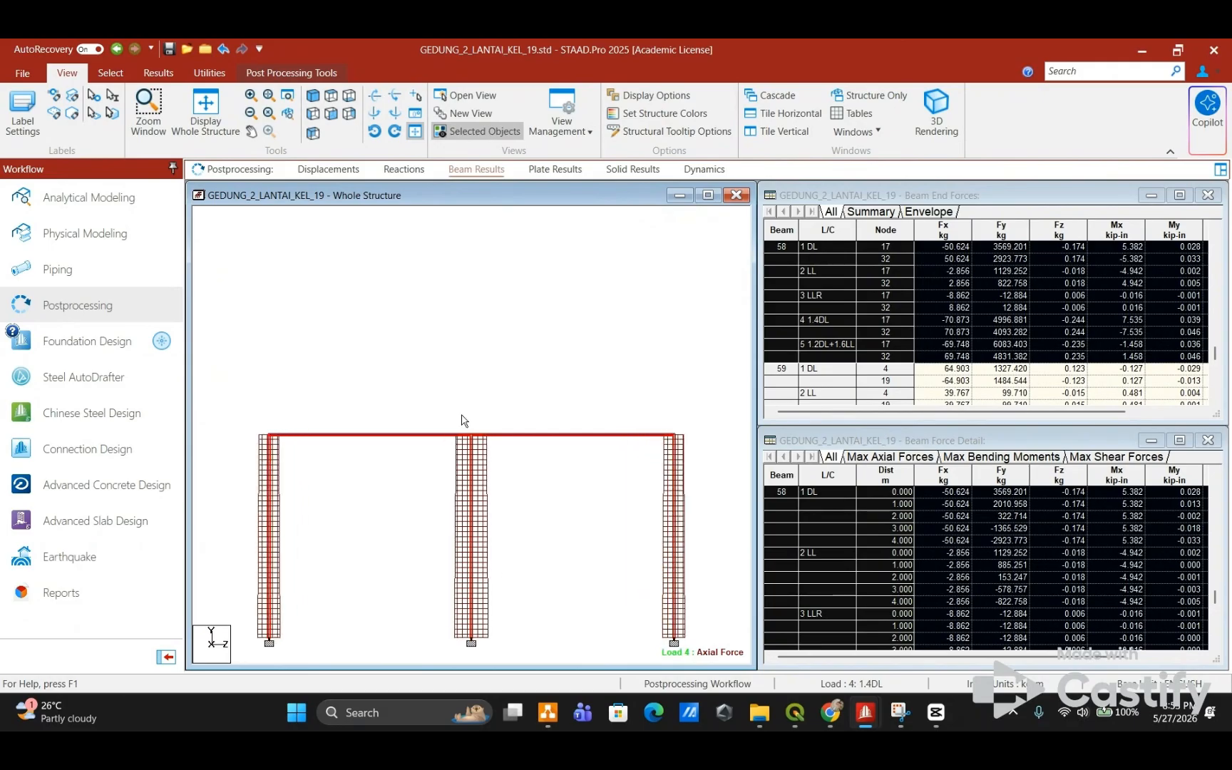
pyautogui.moveTo(461, 417); pyautogui.dragTo(457, 309, button='middle')
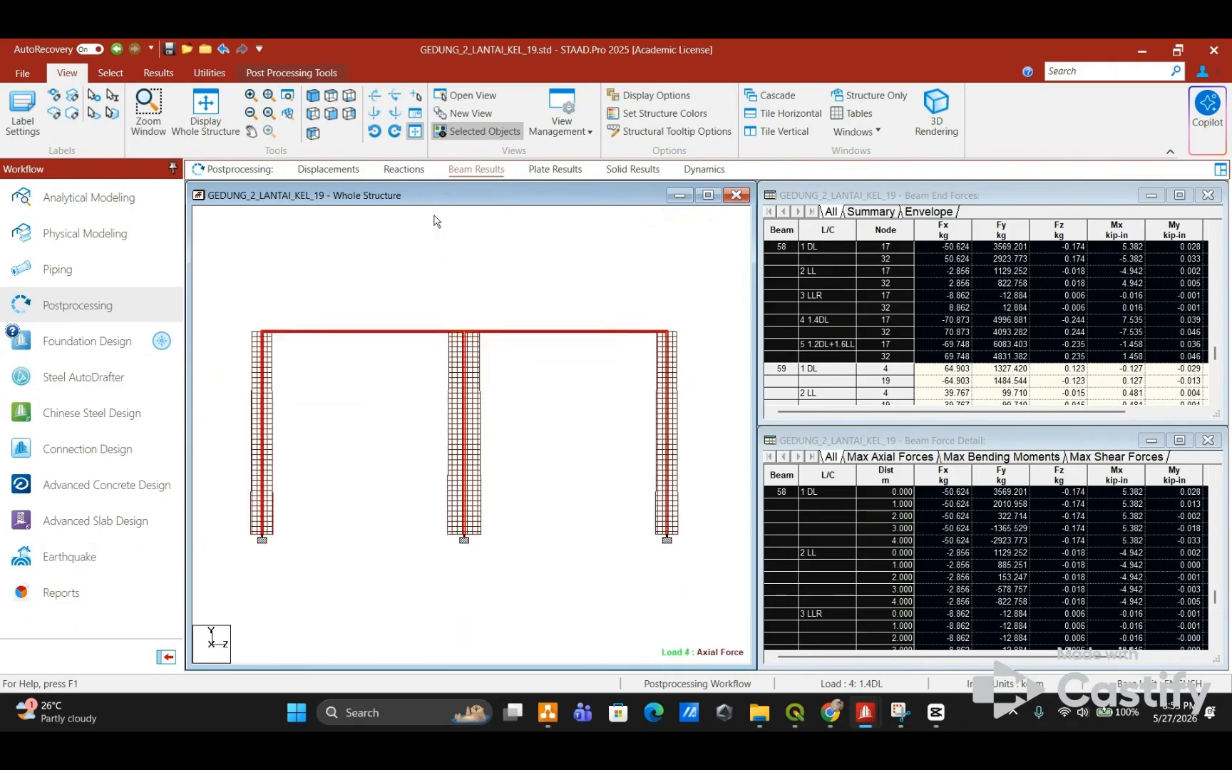
pyautogui.click(175, 77)
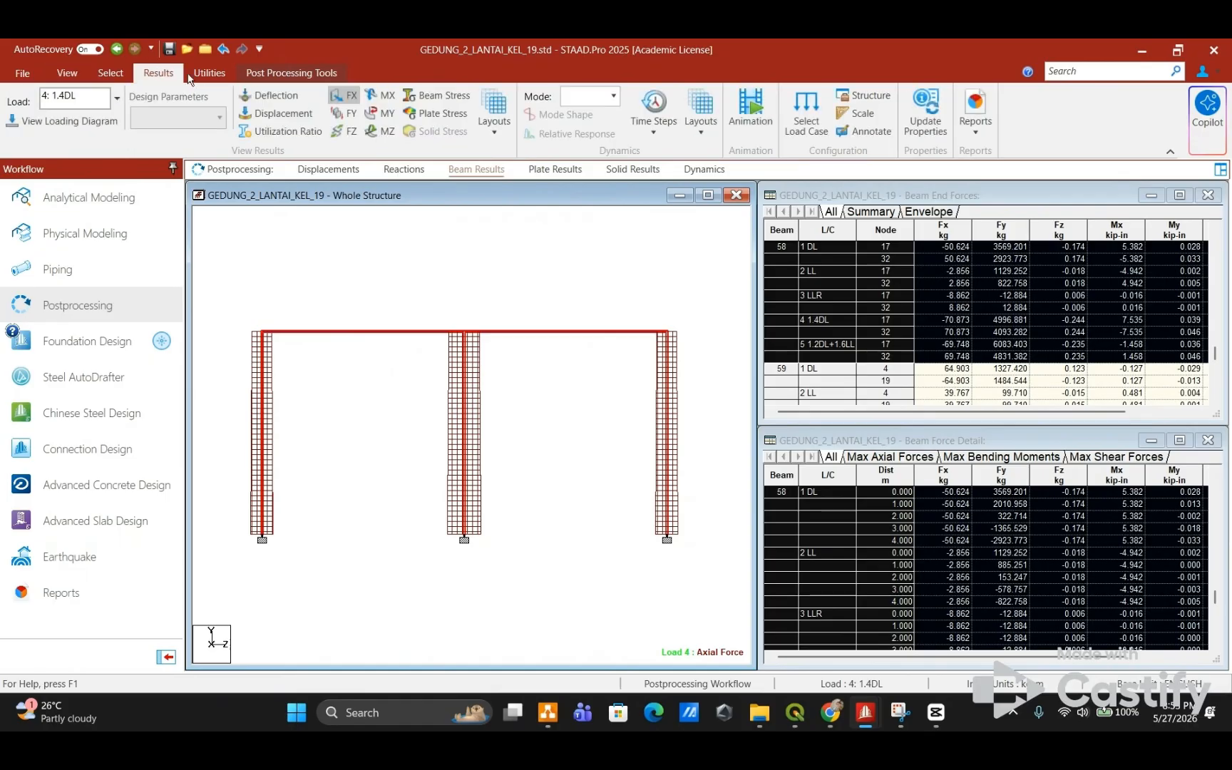
# Step: Replace the FX axial diagram of the isolated frame with the MY bending diagram, and that with the MZ diagram
pyautogui.click(349, 98)
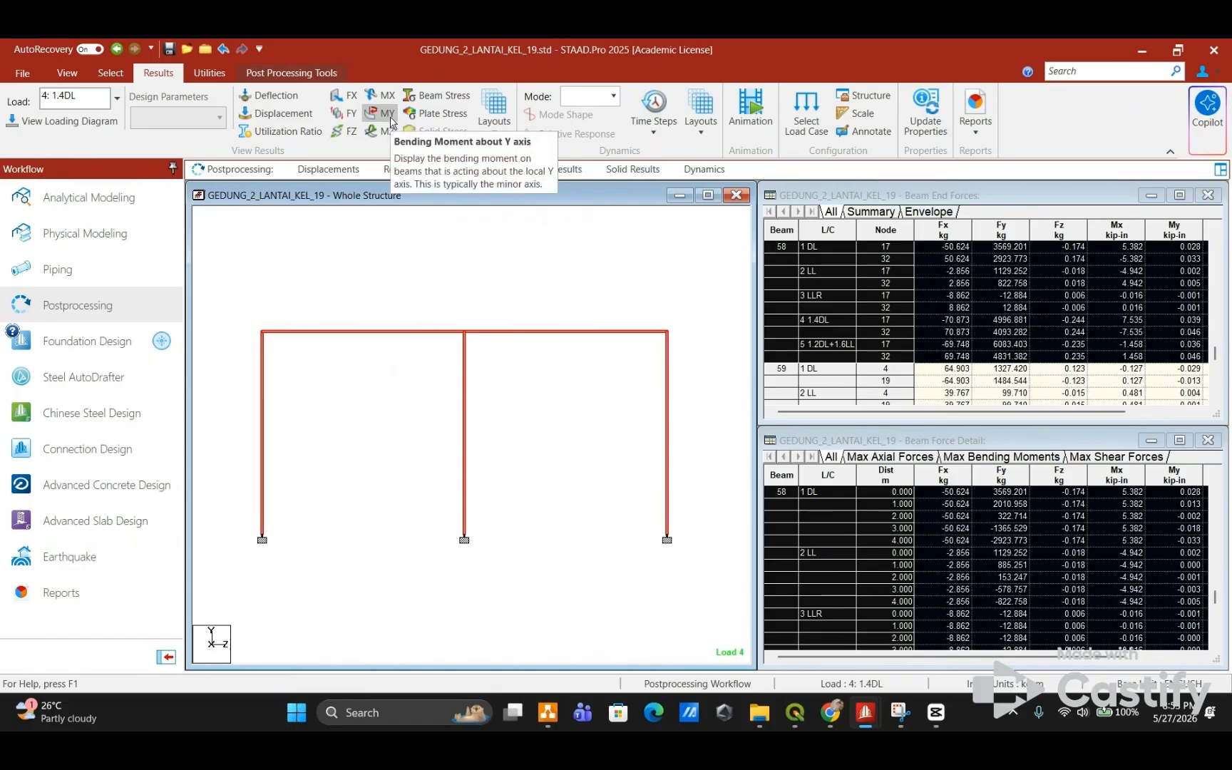
pyautogui.click(386, 115)
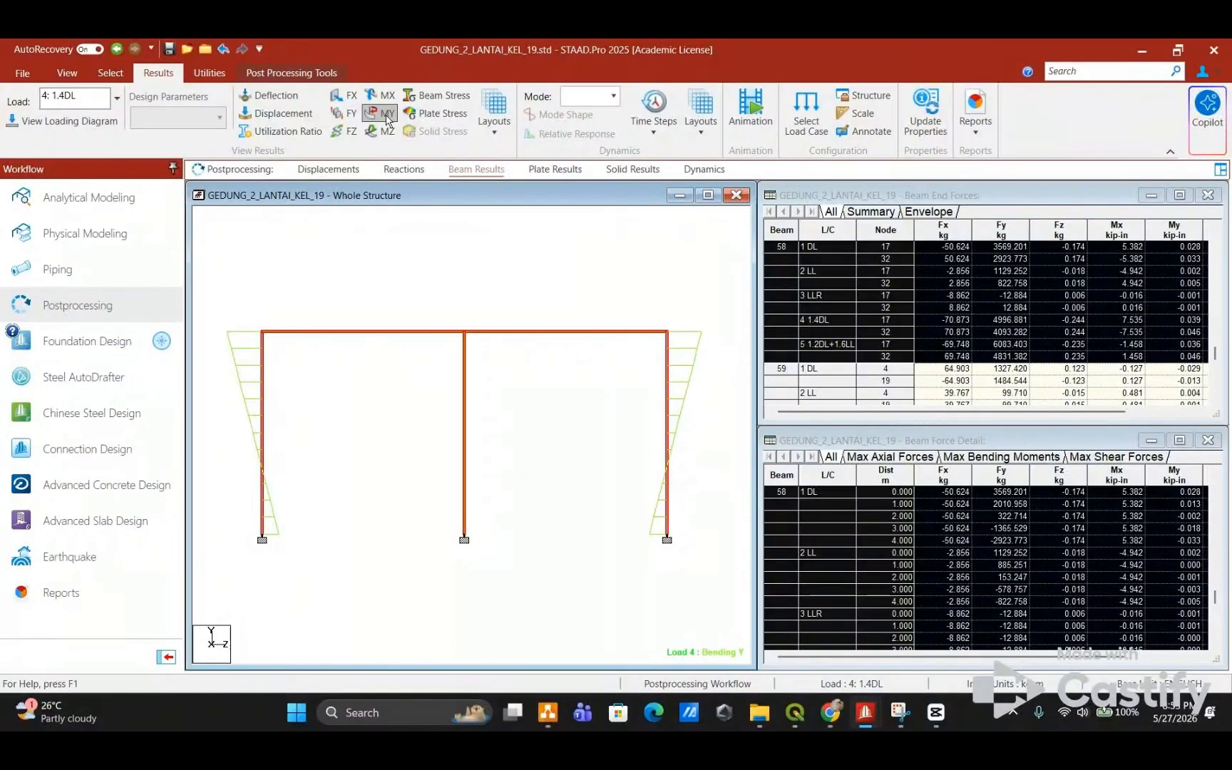
pyautogui.click(386, 132)
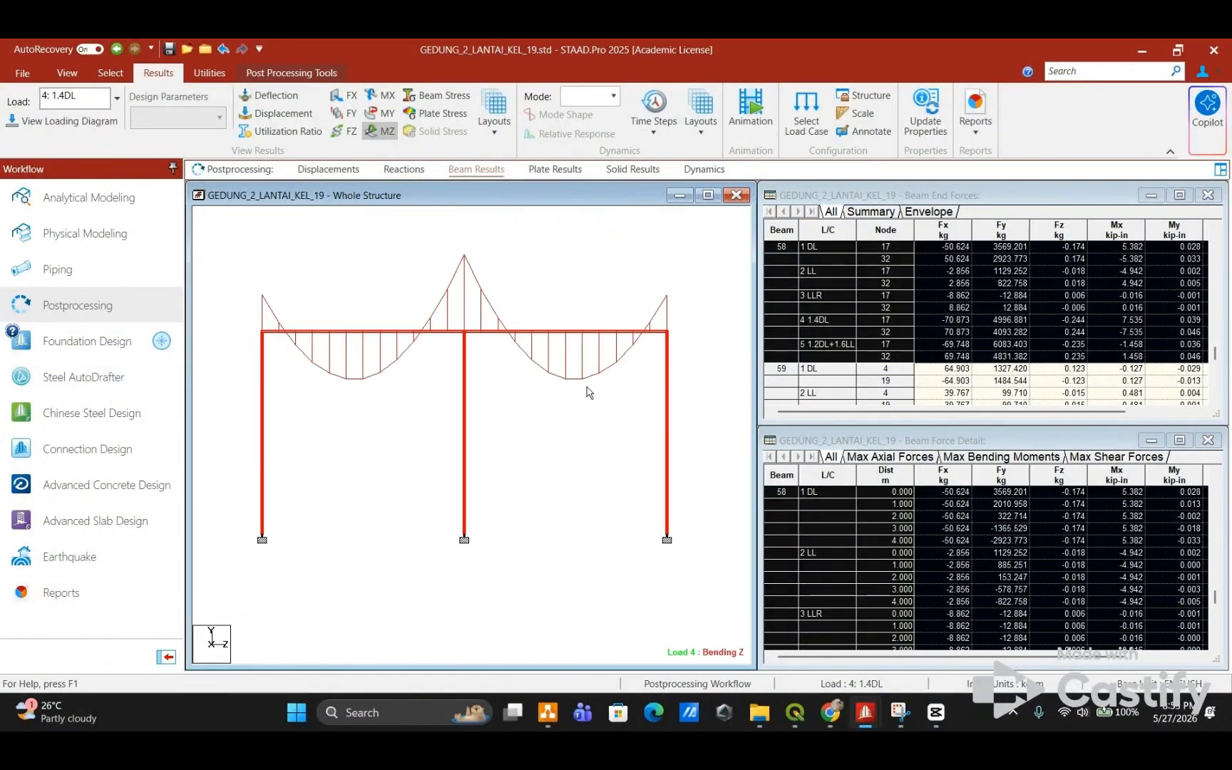
# Step: Show the frame's deflected shape instead of the MZ diagram and adjust the displacement scale to 0.00787402 in/m
pyautogui.click(266, 97)
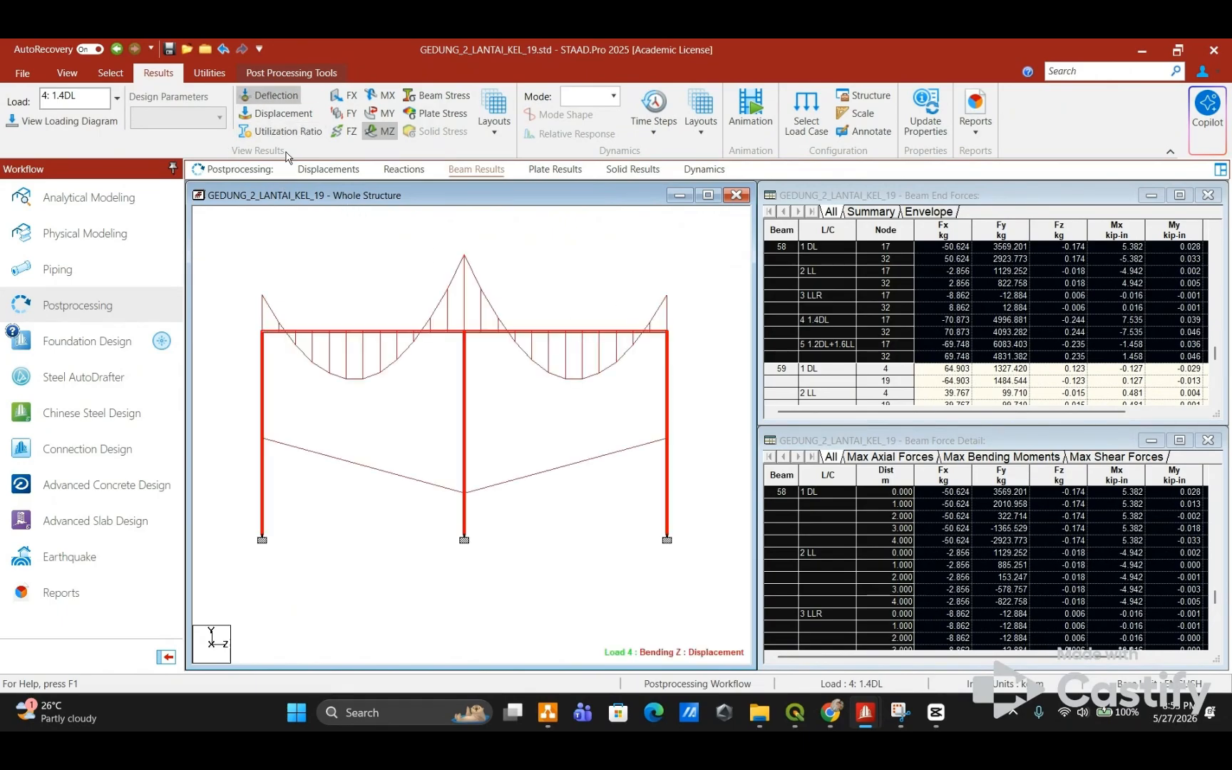
pyautogui.click(389, 134)
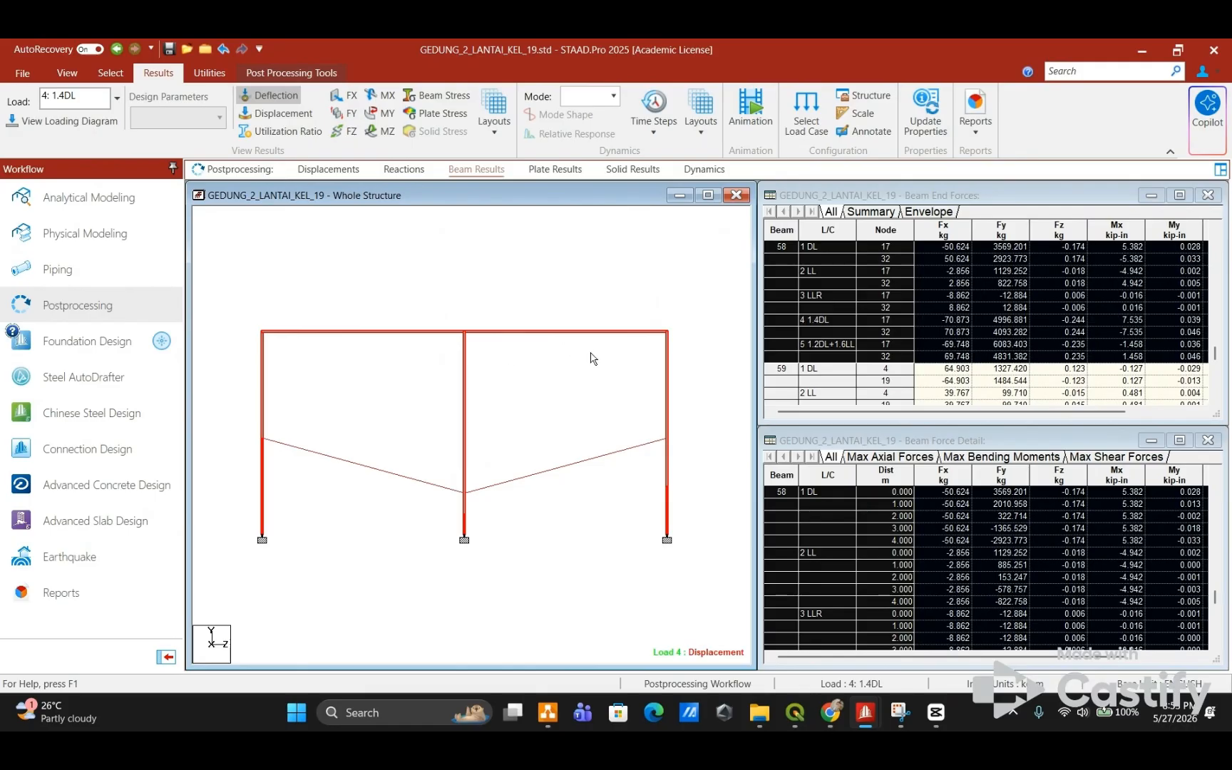
pyautogui.press('9')
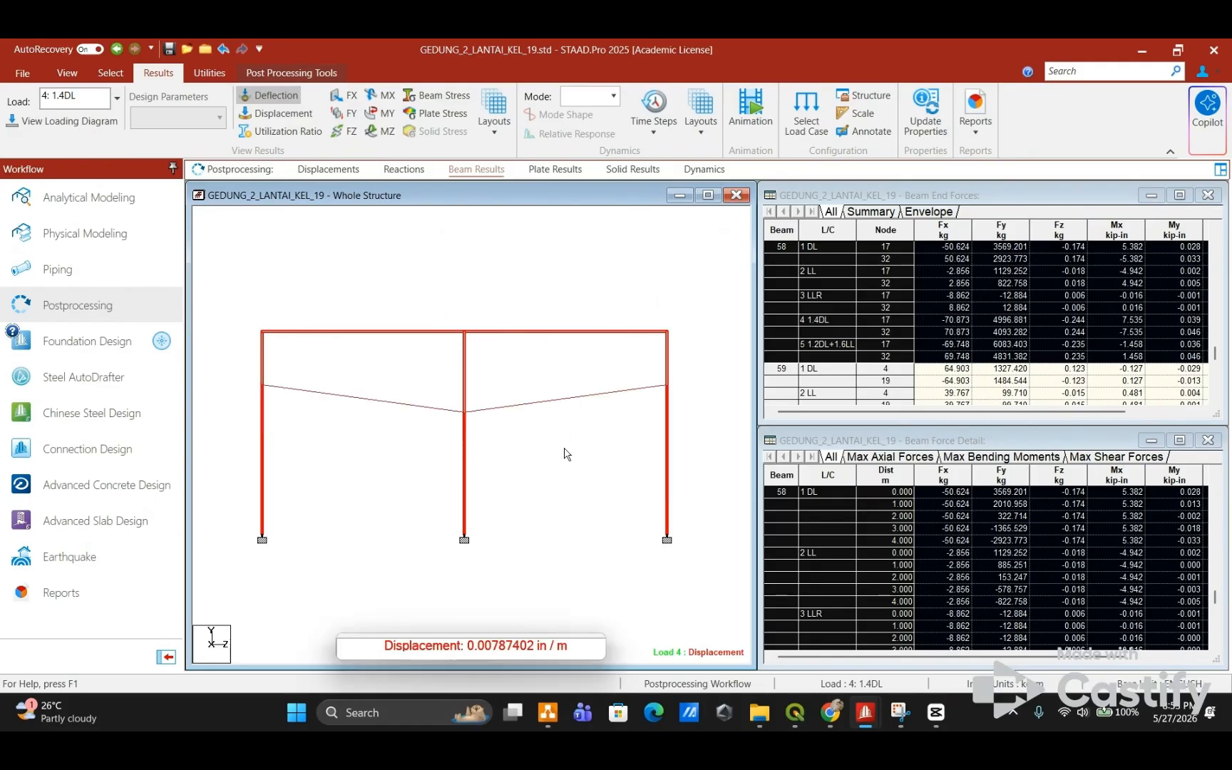
# Step: Select one of the first-floor beams, and then the centre column, to check its forces in the result tables
pyautogui.click(561, 363)
pyautogui.click(537, 335)
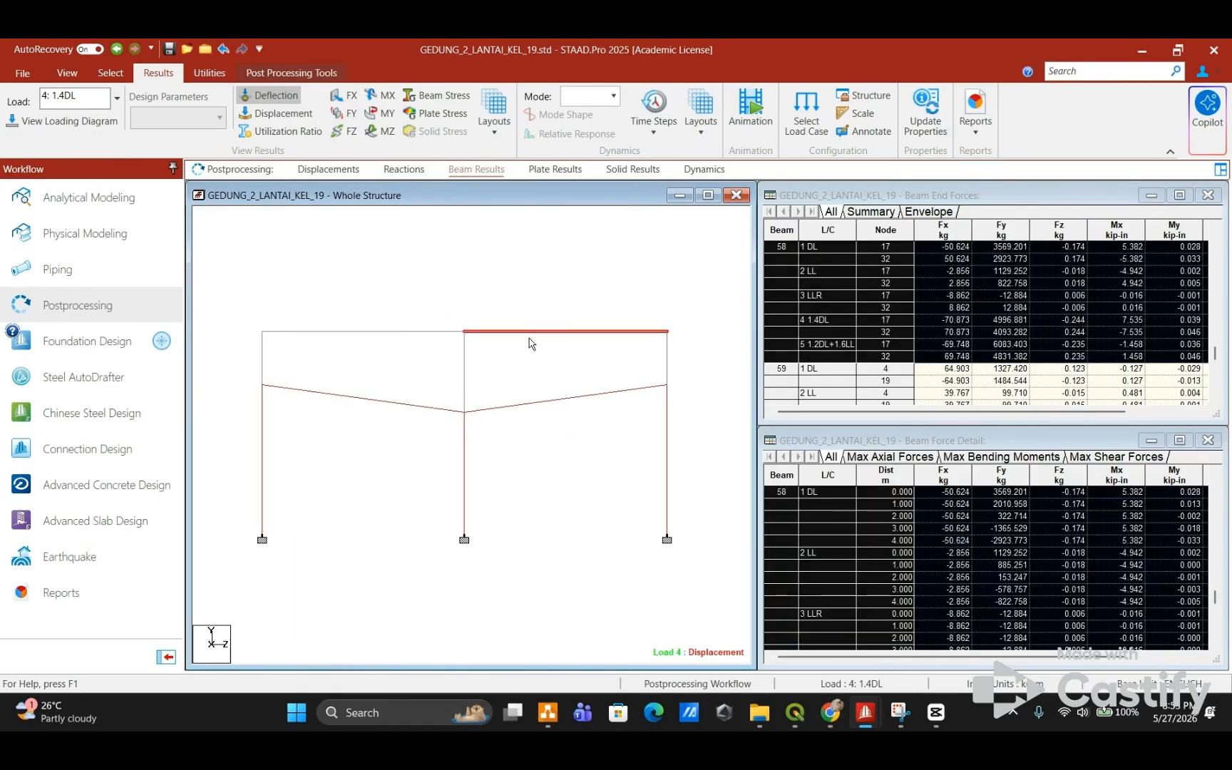
pyautogui.click(465, 427)
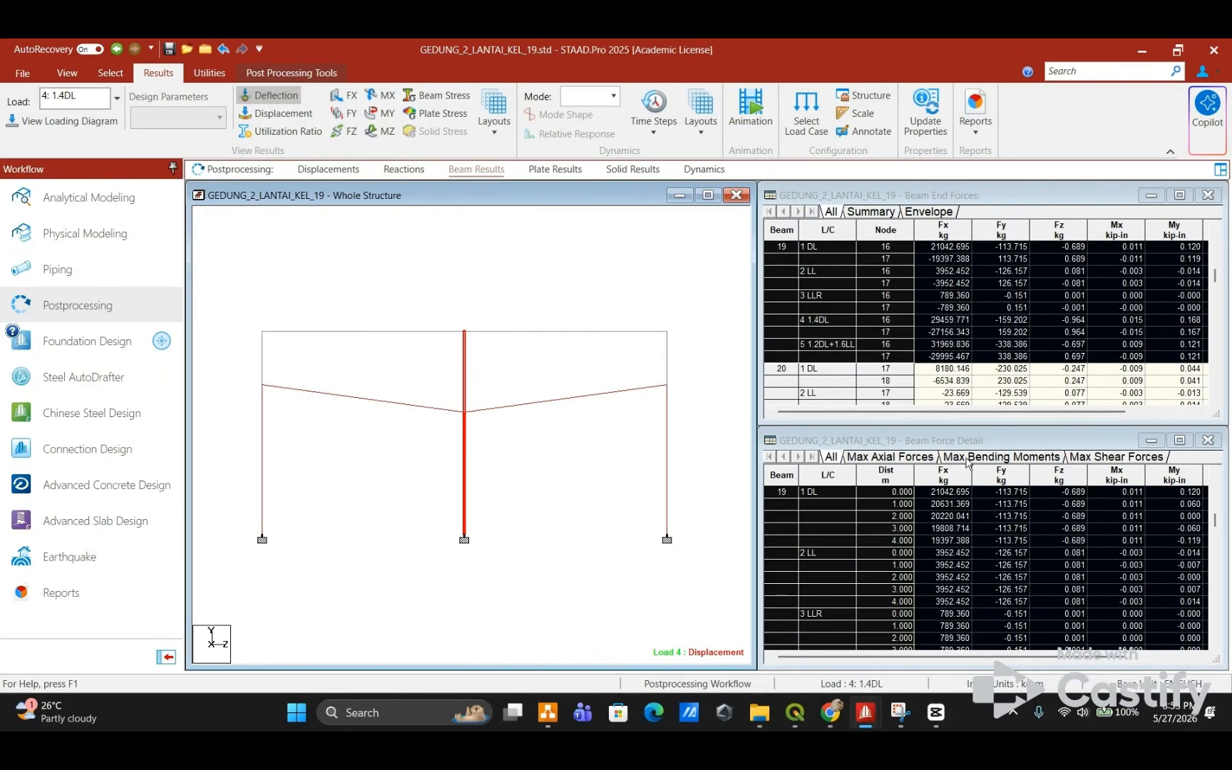
# Step: Examine the maximum axial forces, bending moments and shear forces in the beam force detail table
pyautogui.click(1042, 514)
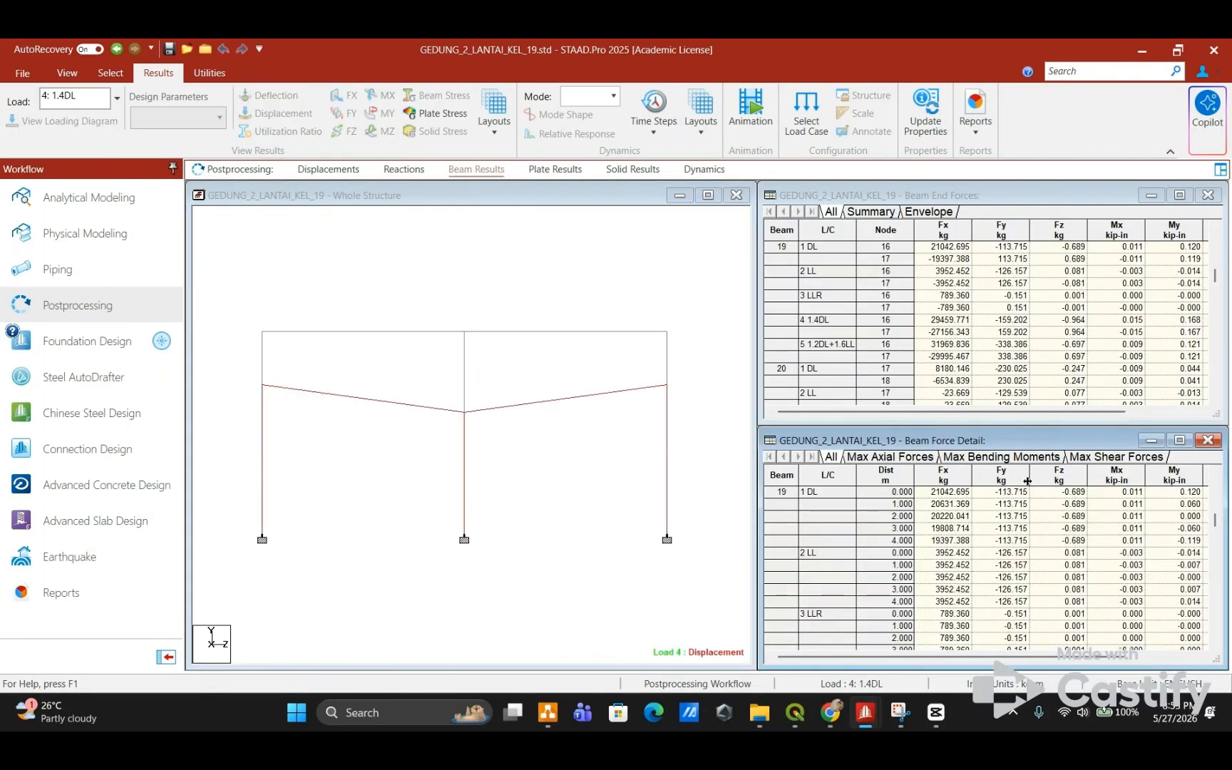
pyautogui.click(888, 459)
pyautogui.click(1001, 459)
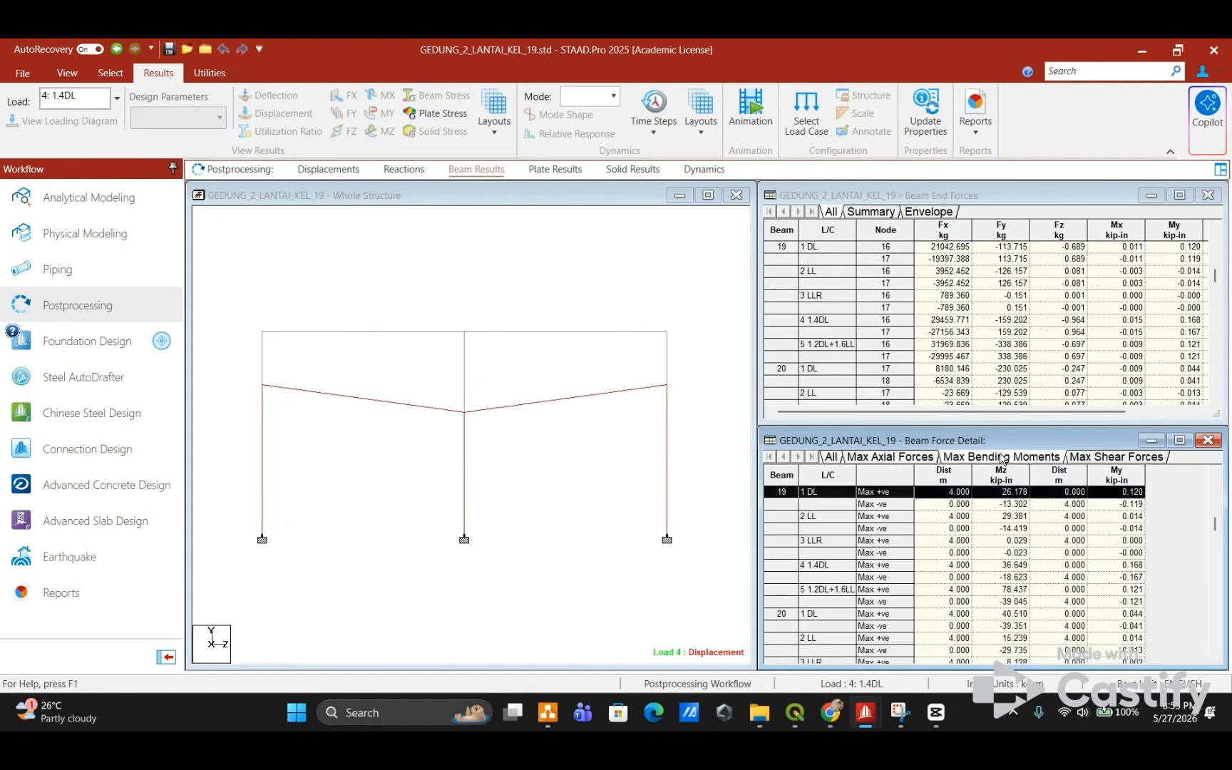
pyautogui.click(1095, 458)
pyautogui.click(1021, 460)
pyautogui.click(899, 460)
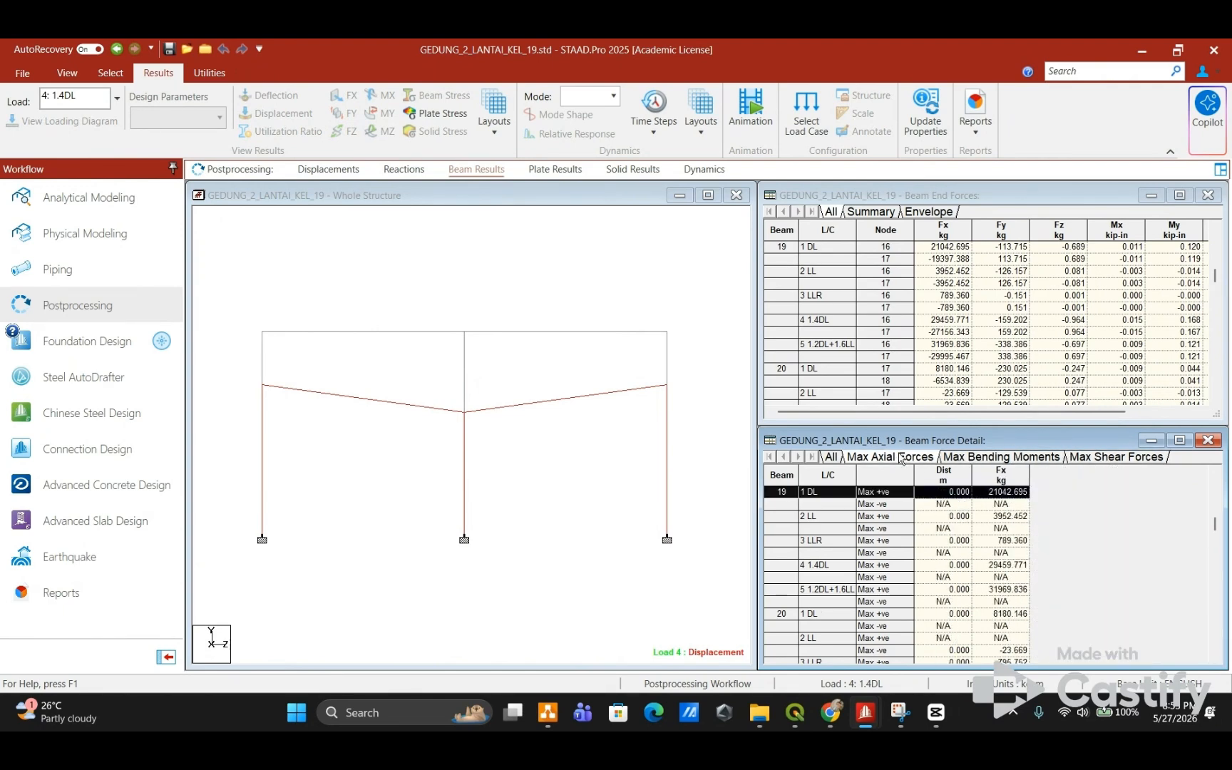
# Step: Review the summary and envelope of the beam end forces together with the maximum bending moments in the force detail table
pyautogui.click(870, 212)
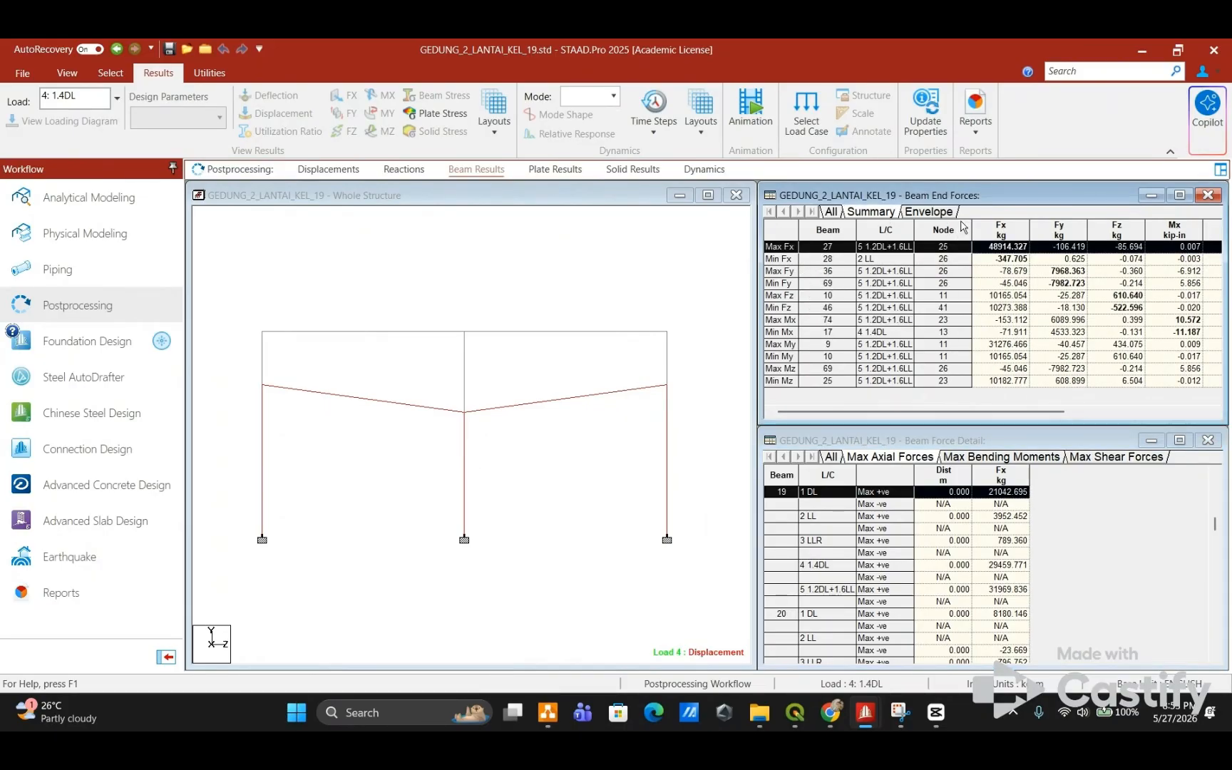
pyautogui.click(928, 213)
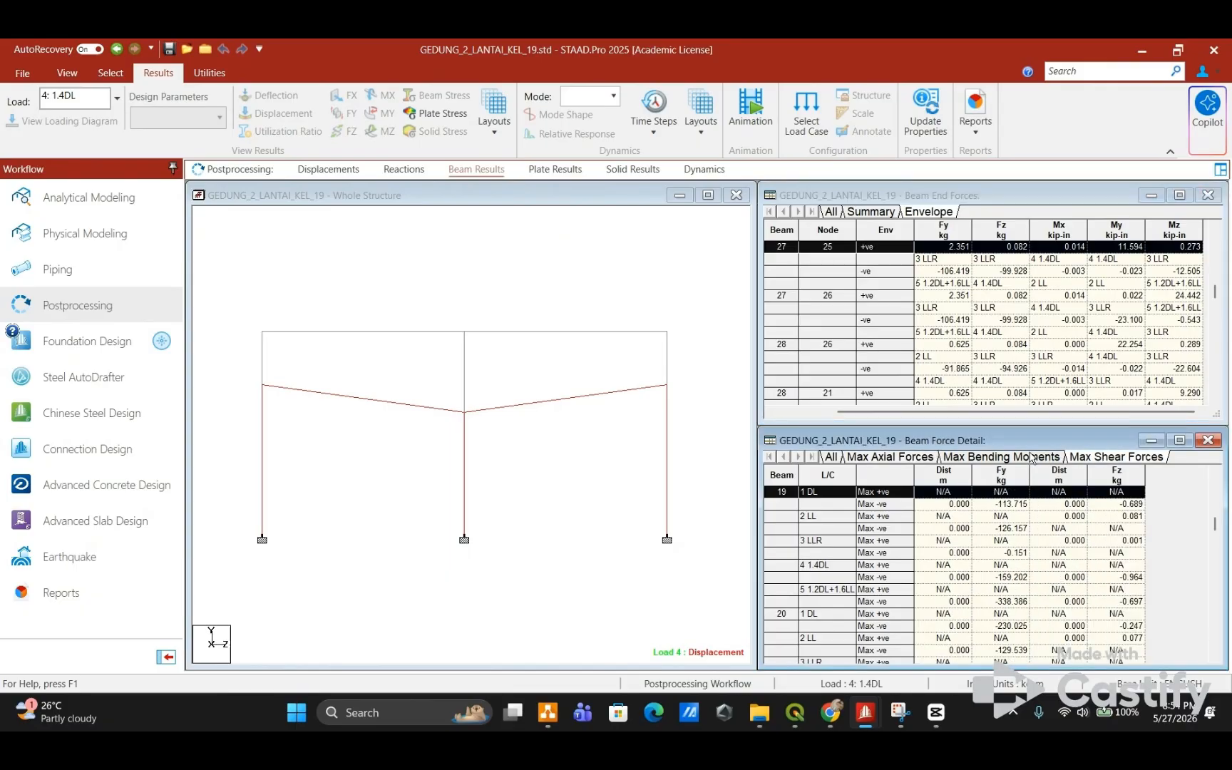
pyautogui.click(1019, 457)
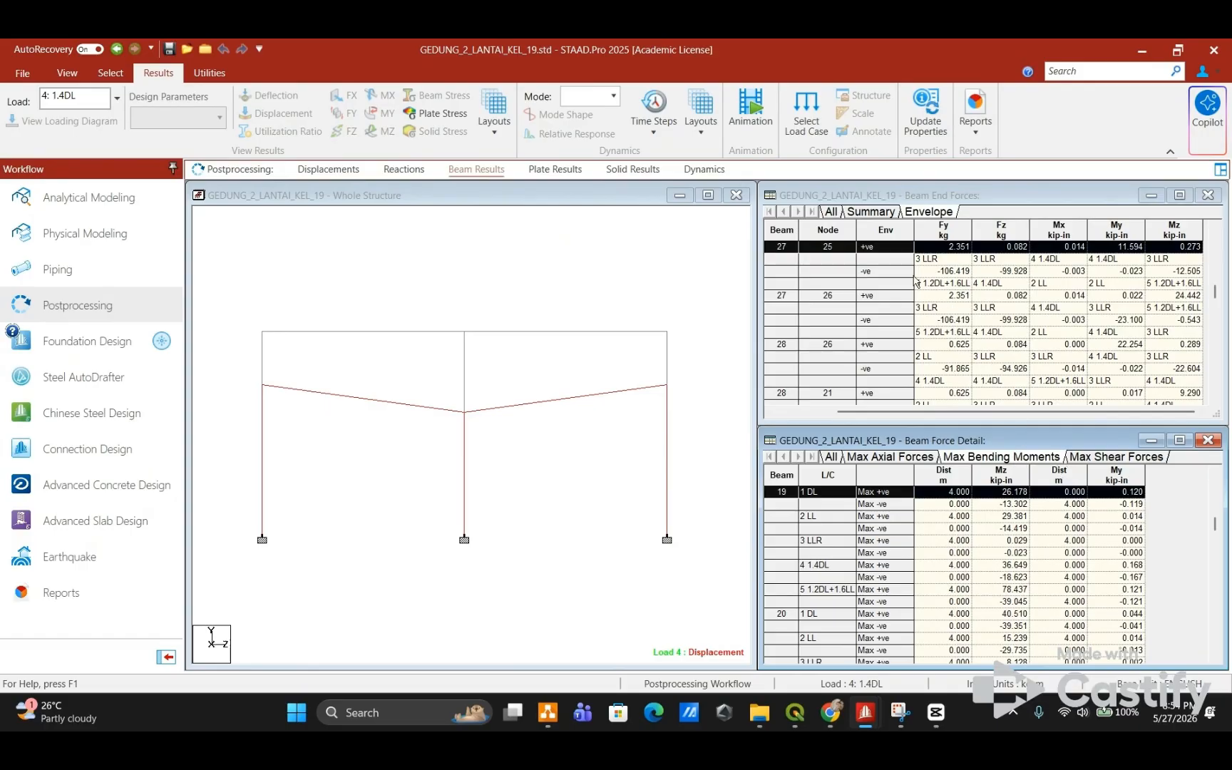
pyautogui.click(871, 213)
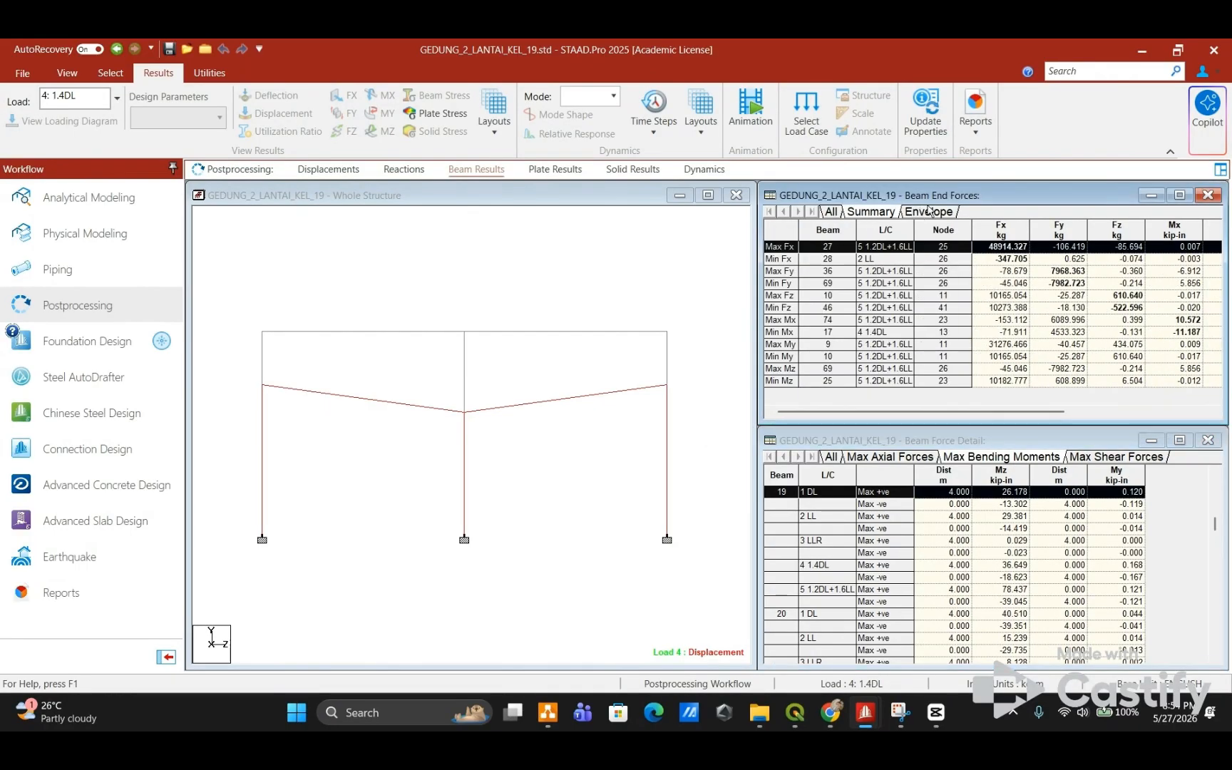
pyautogui.click(926, 212)
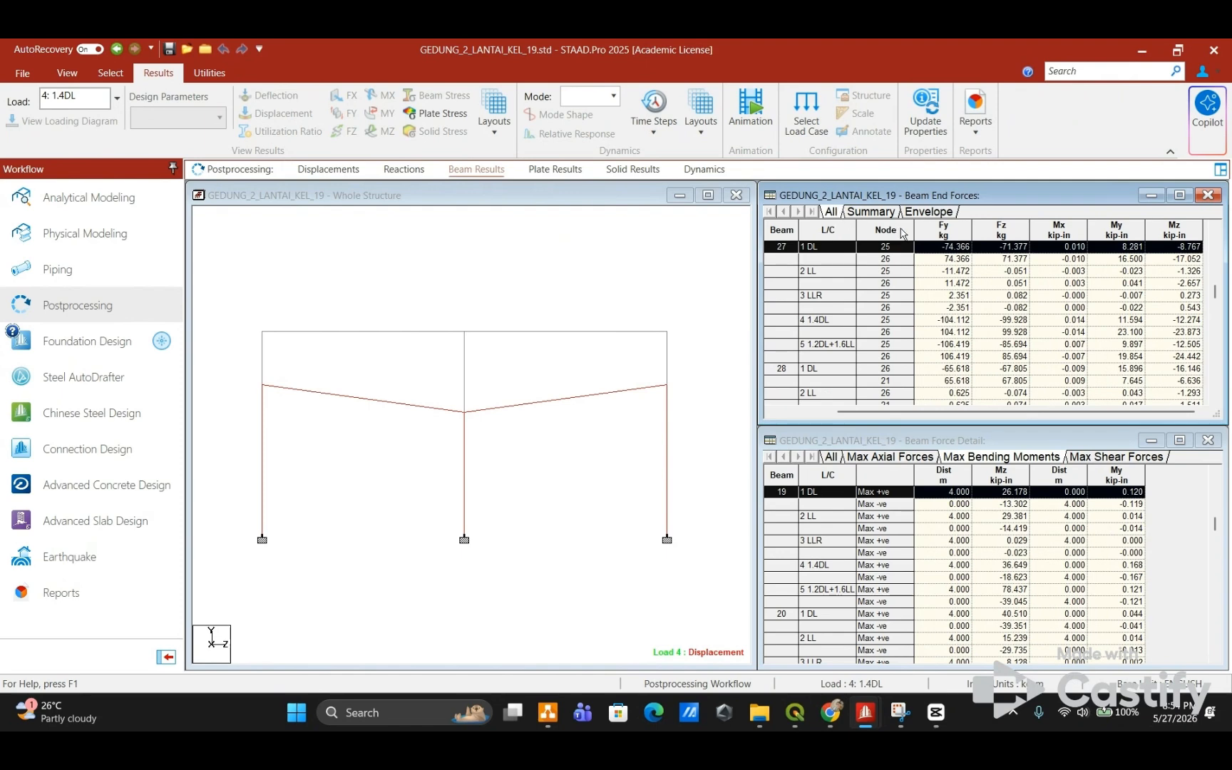
pyautogui.click(474, 244)
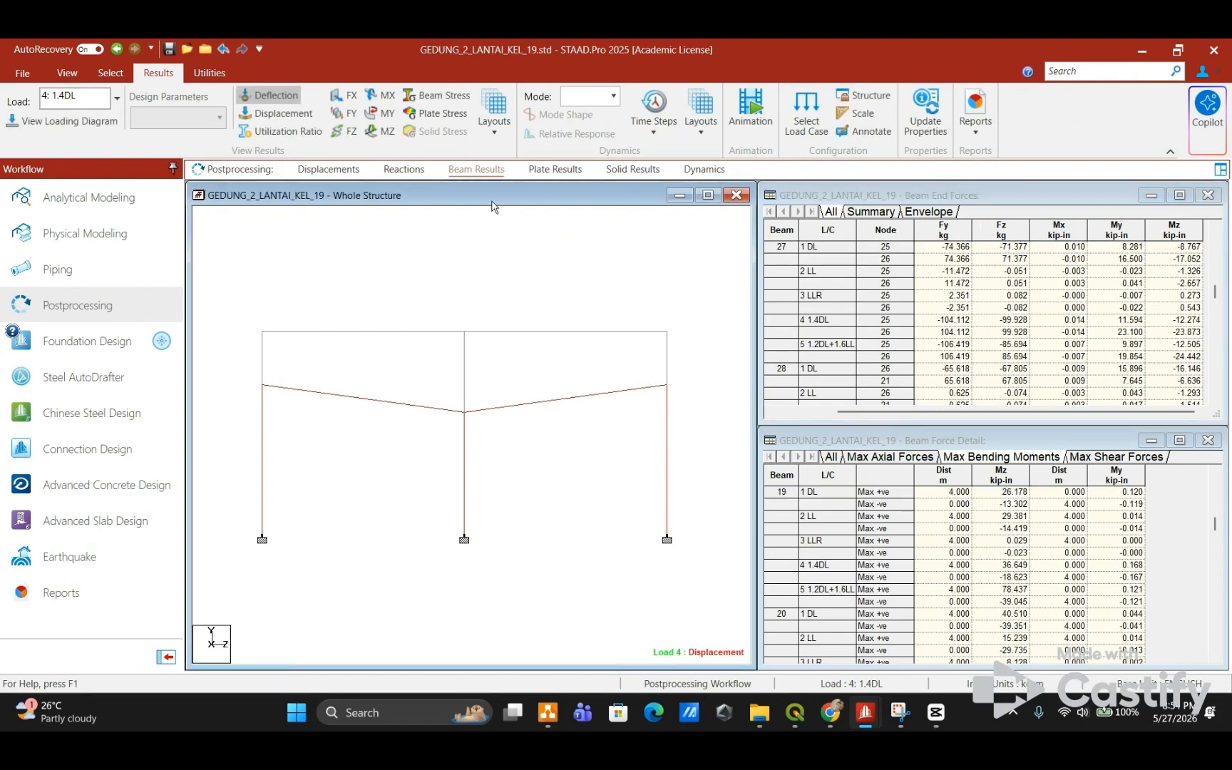
# Step: Show the support reactions and examine their moment values, summary and envelope
pyautogui.click(403, 169)
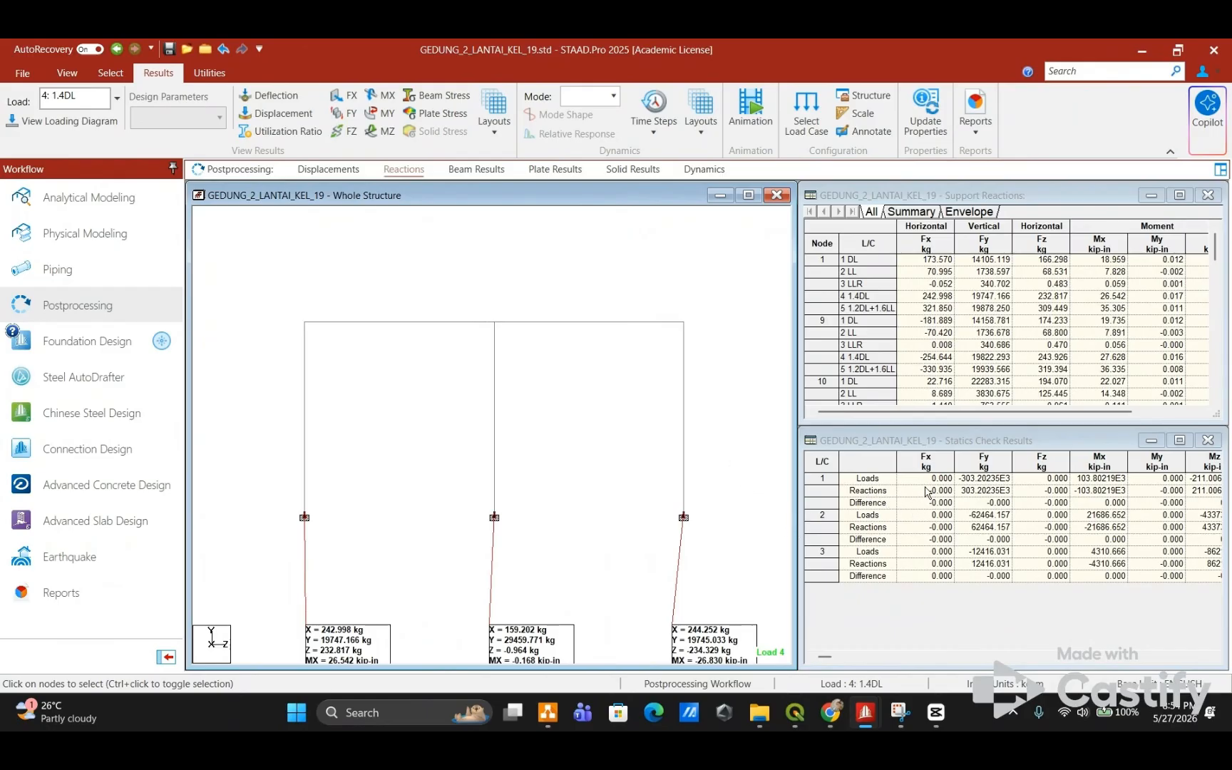
pyautogui.moveTo(1051, 412); pyautogui.dragTo(1148, 409)
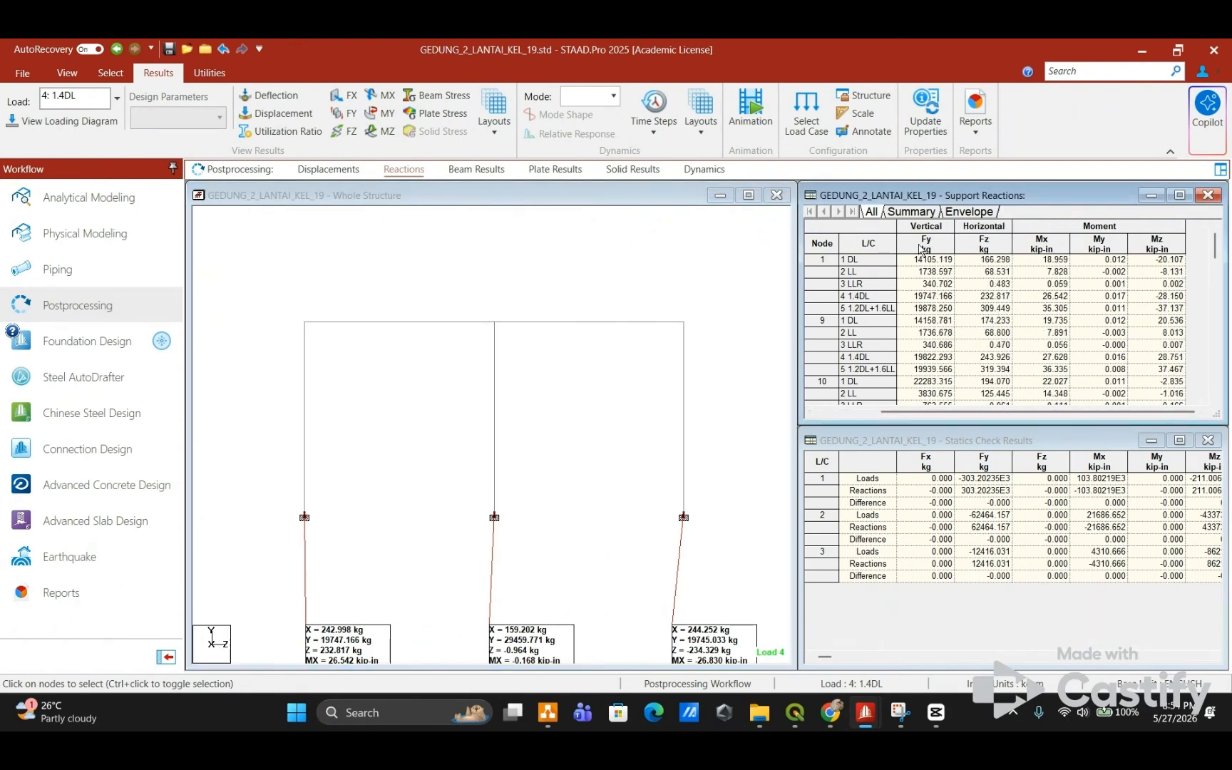
pyautogui.click(911, 213)
pyautogui.click(962, 212)
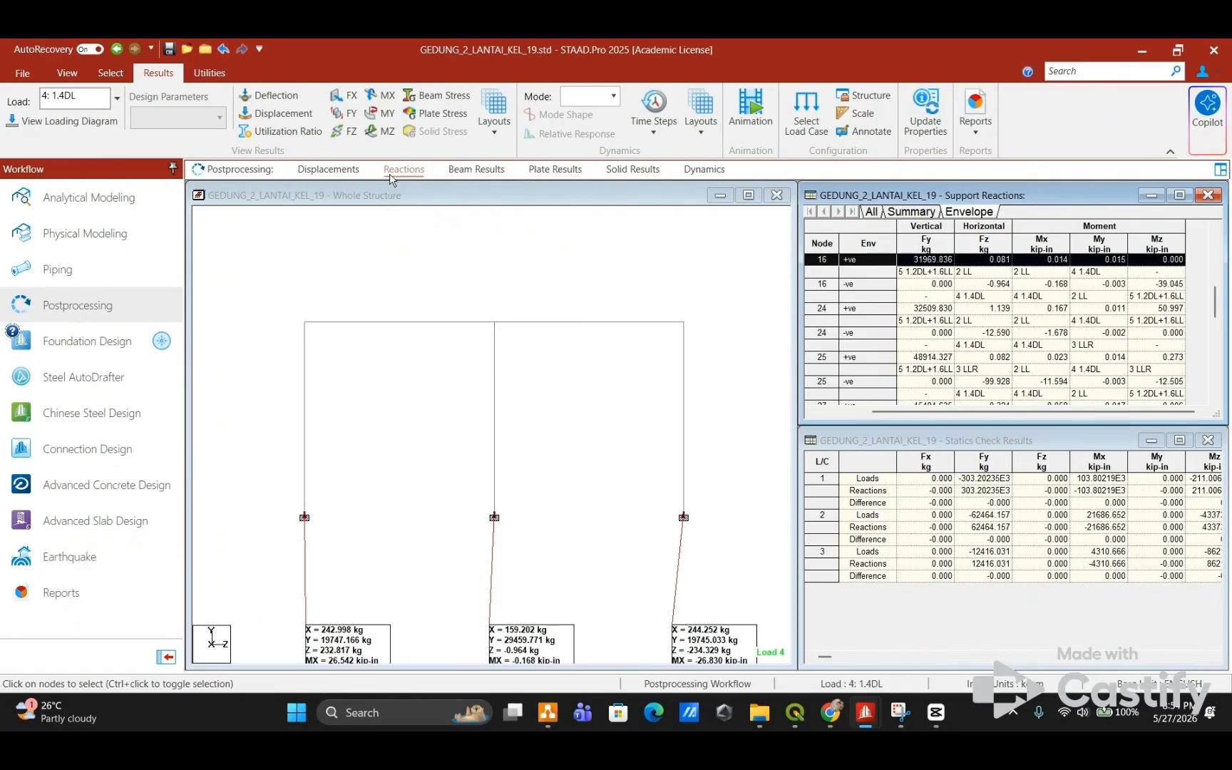
# Step: Show the displacement results, centre the frame, and examine the node rotations and the beam relative displacements
pyautogui.click(350, 170)
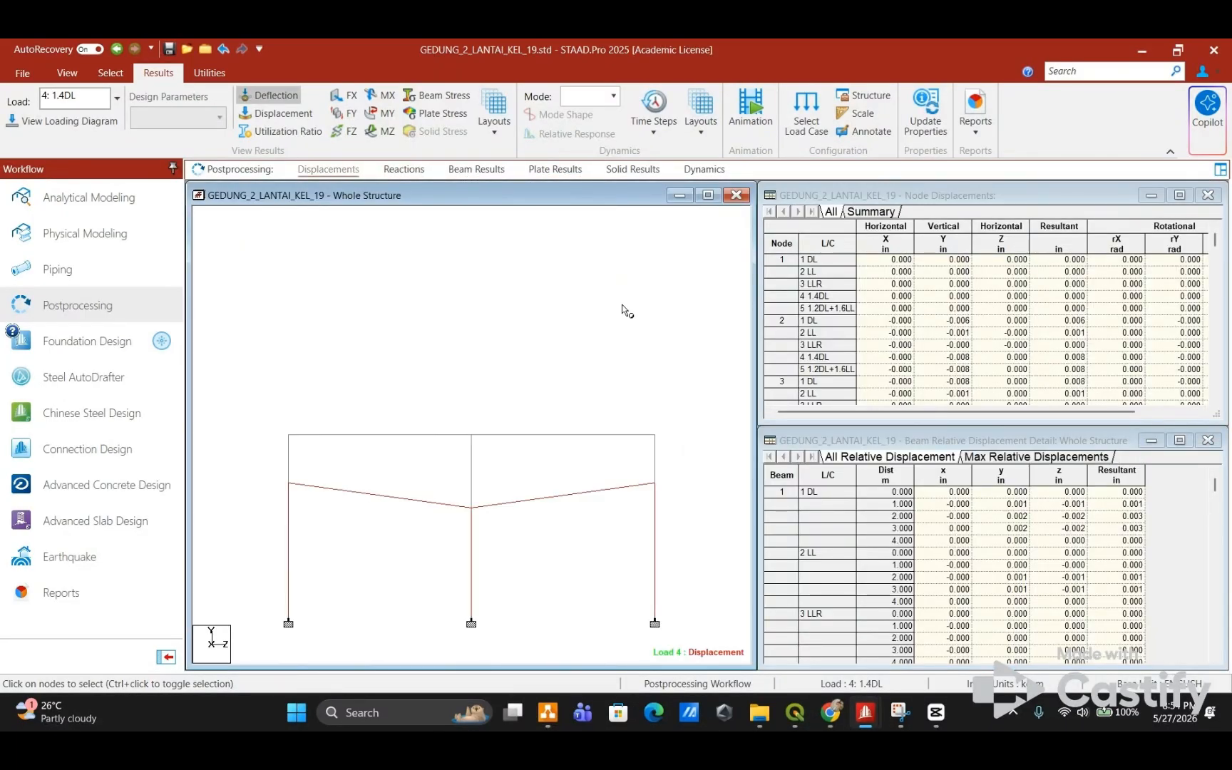
pyautogui.moveTo(587, 414); pyautogui.dragTo(585, 286, button='middle')
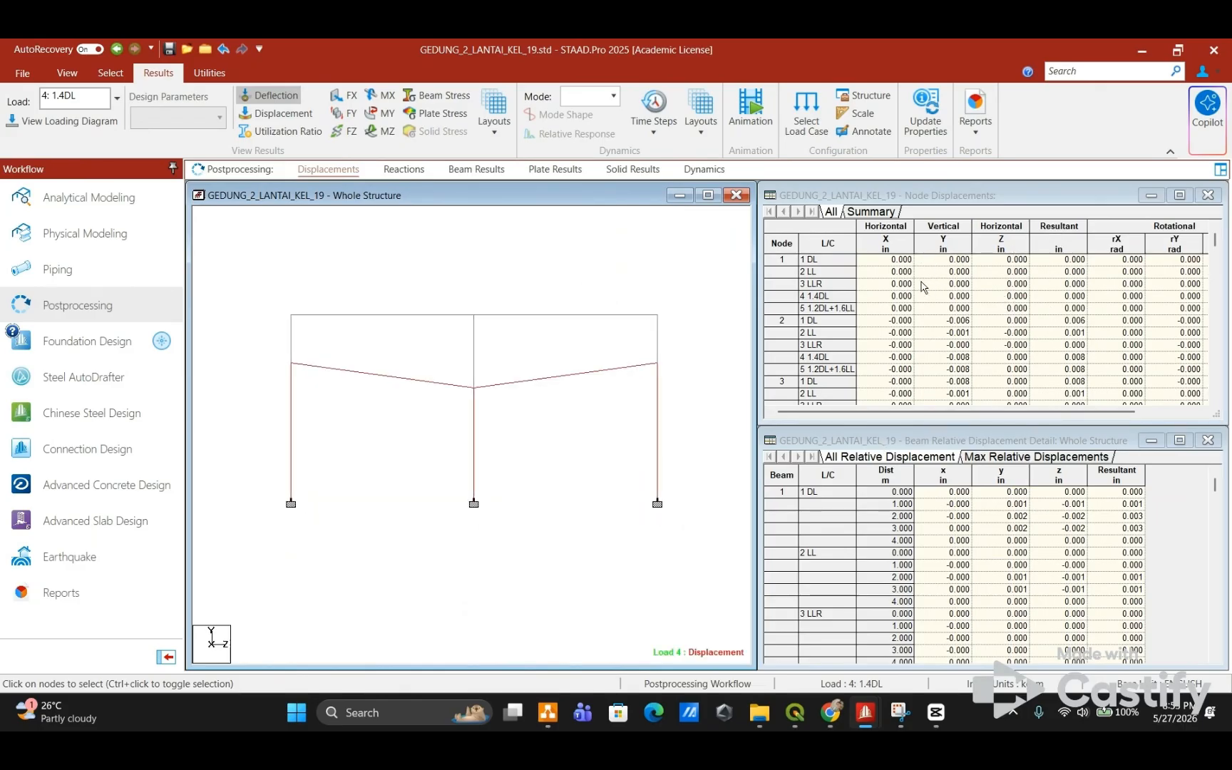
pyautogui.moveTo(981, 412); pyautogui.dragTo(1094, 411)
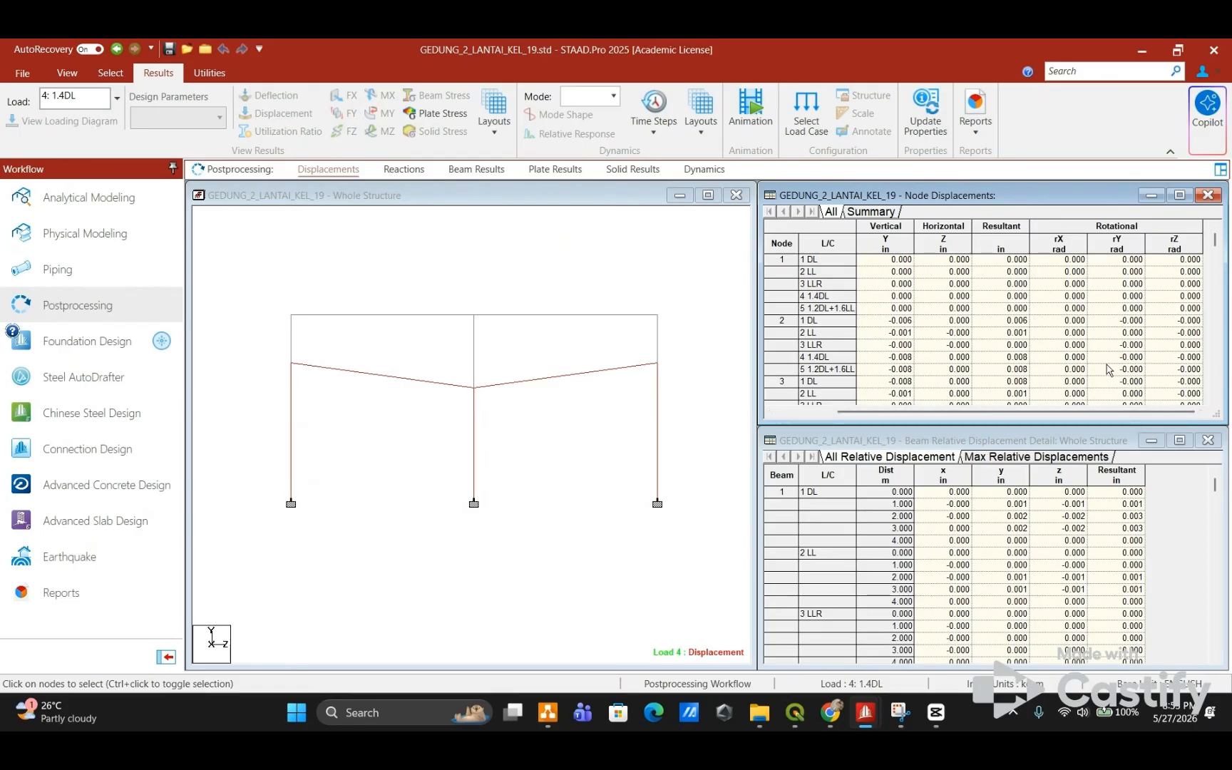
pyautogui.click(916, 456)
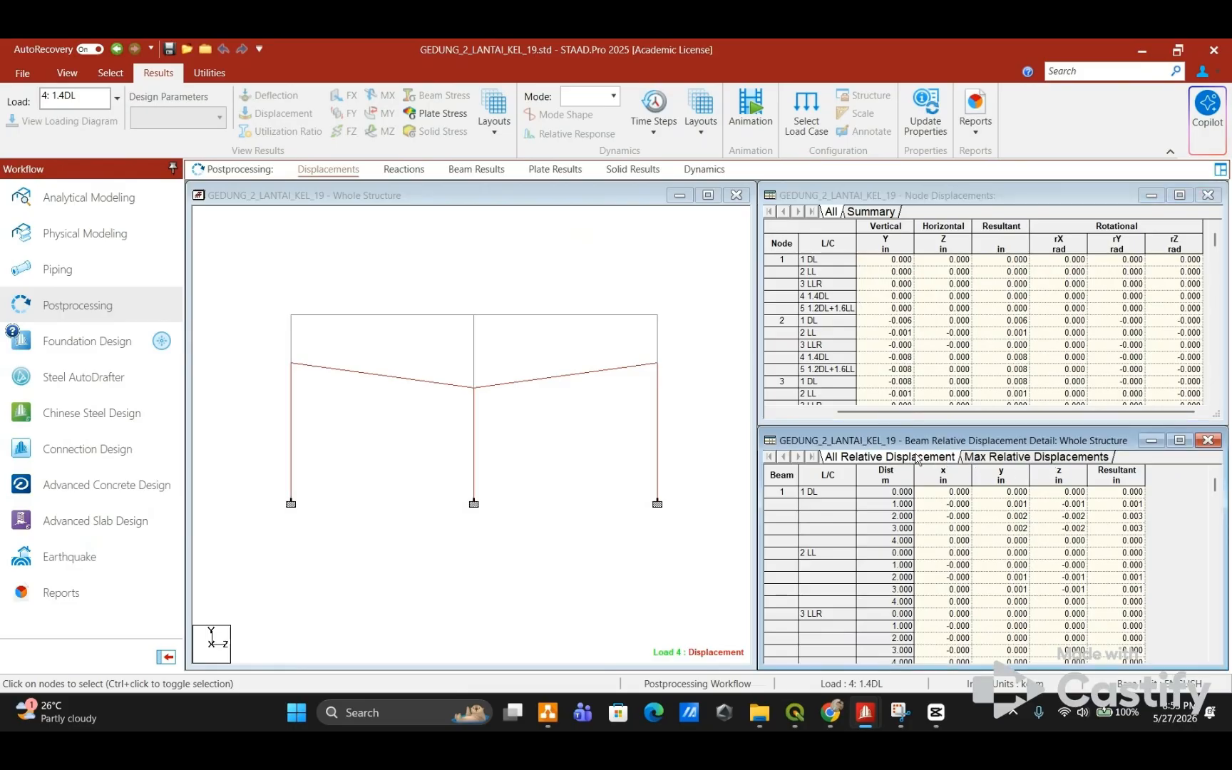
pyautogui.click(1058, 417)
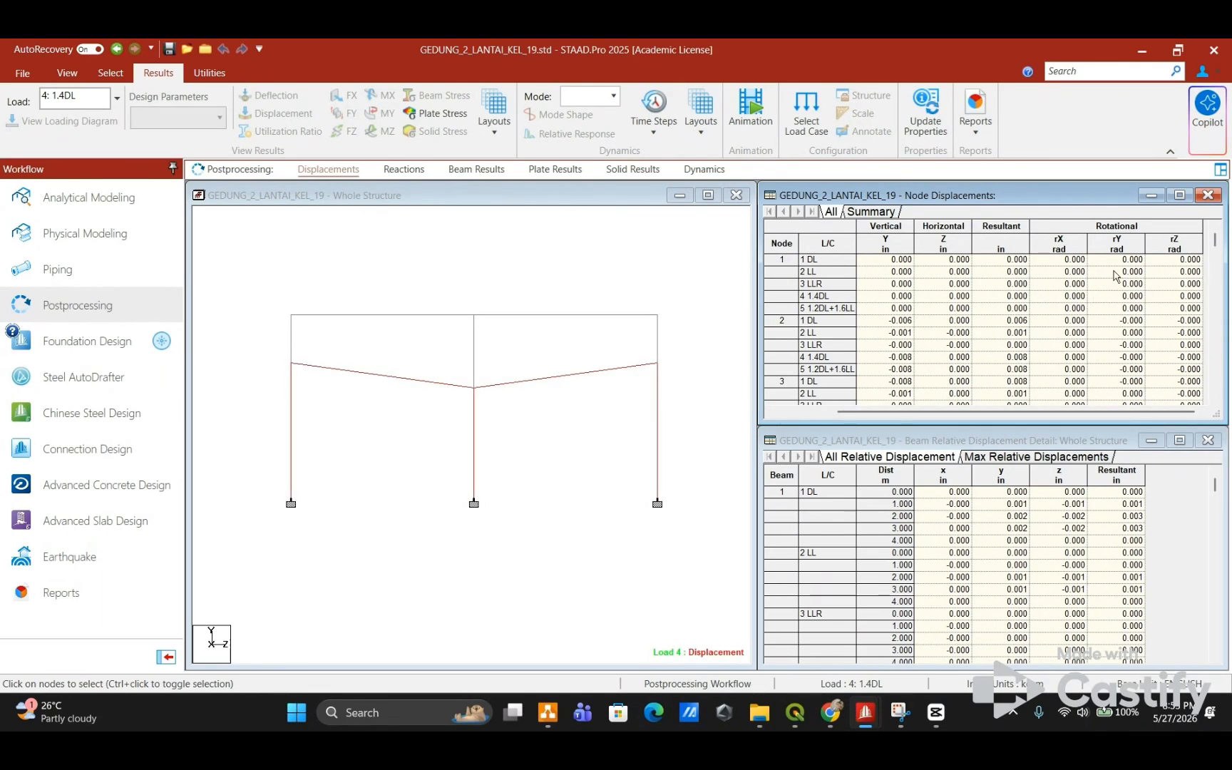
# Step: Look through the node displacements for each load case and select node 1's DL row
pyautogui.scroll(-5, 998, 340)
pyautogui.click(849, 333)
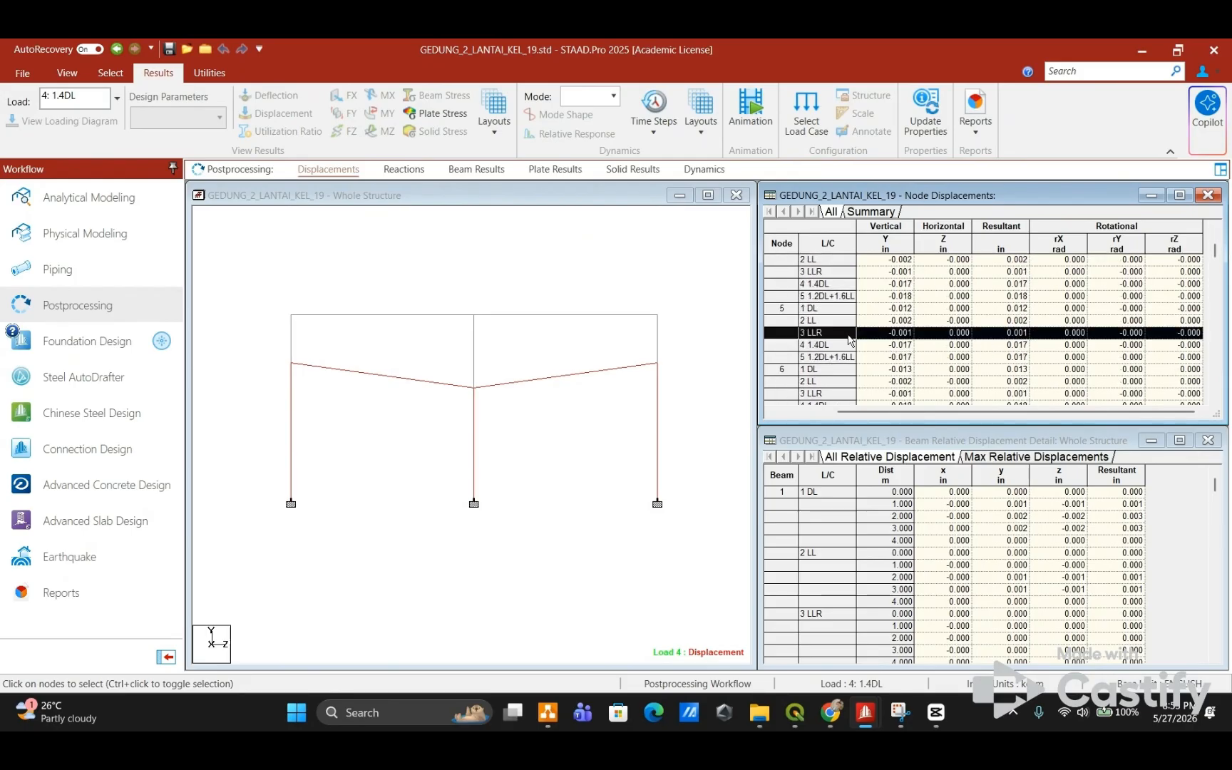
pyautogui.scroll(-8, 926, 360)
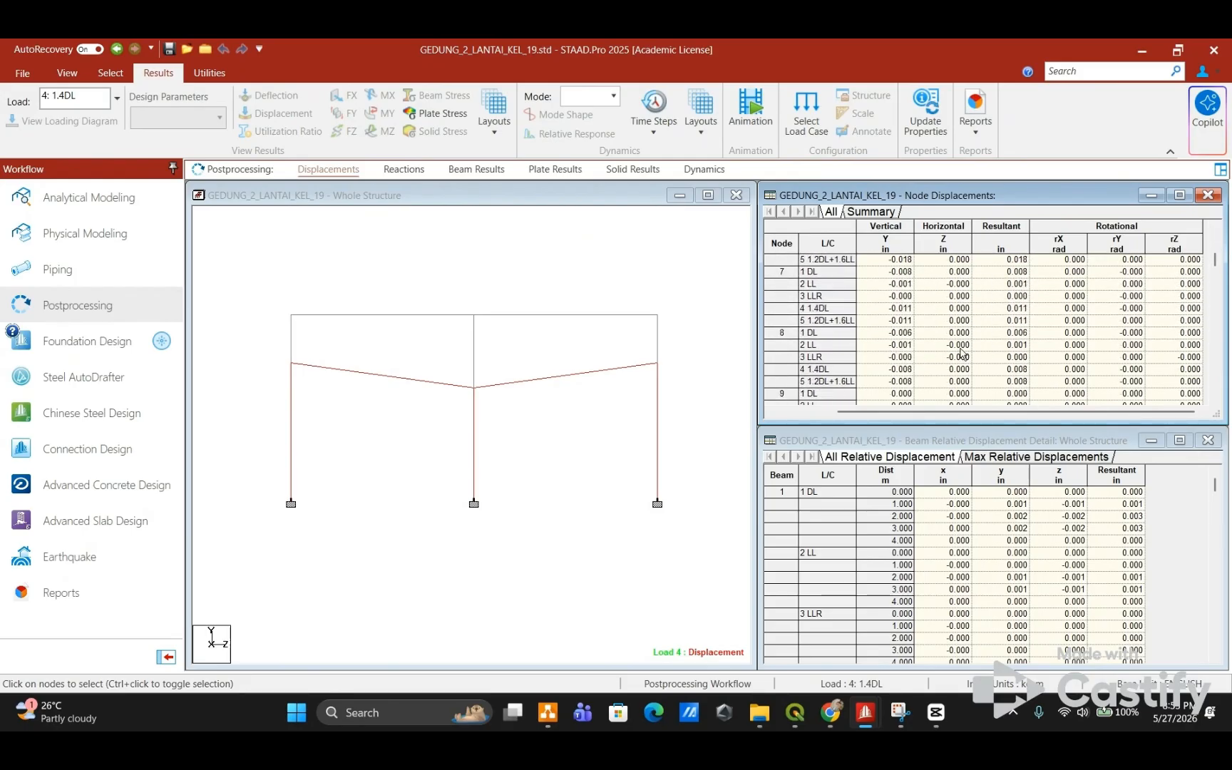
pyautogui.scroll(-9, 1098, 348)
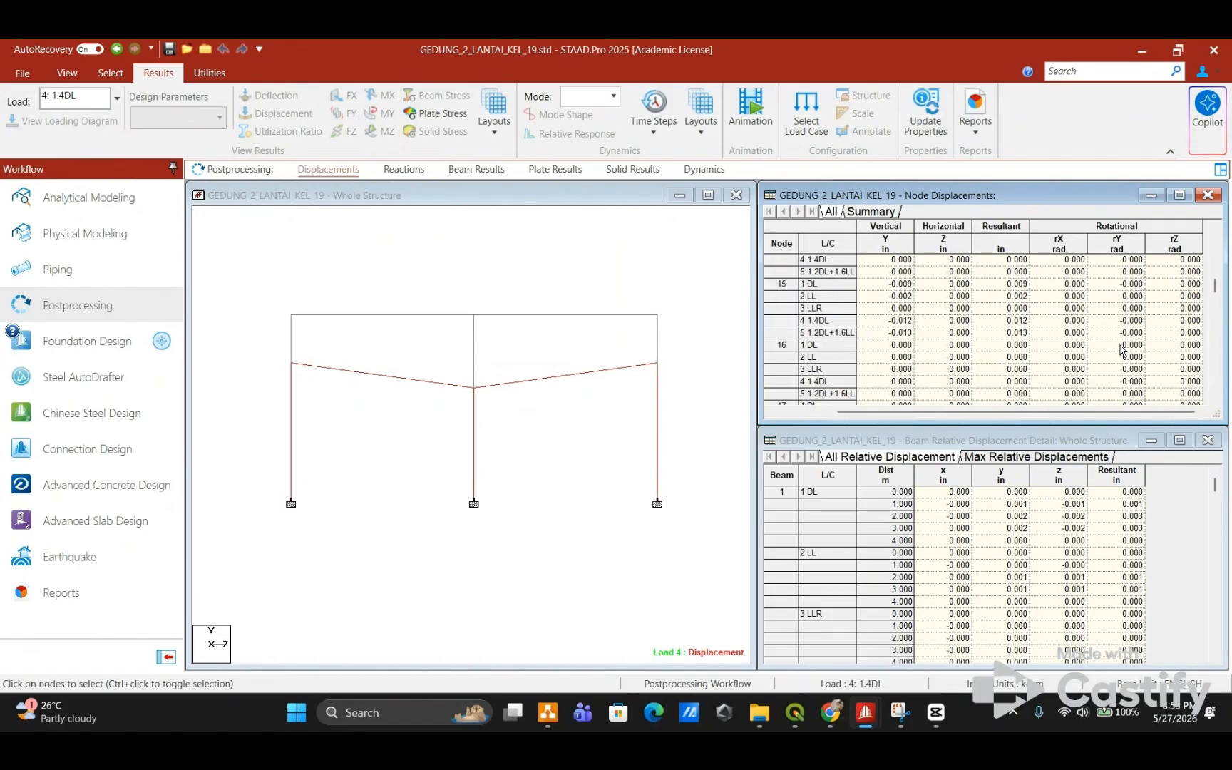
pyautogui.scroll(9, 873, 346)
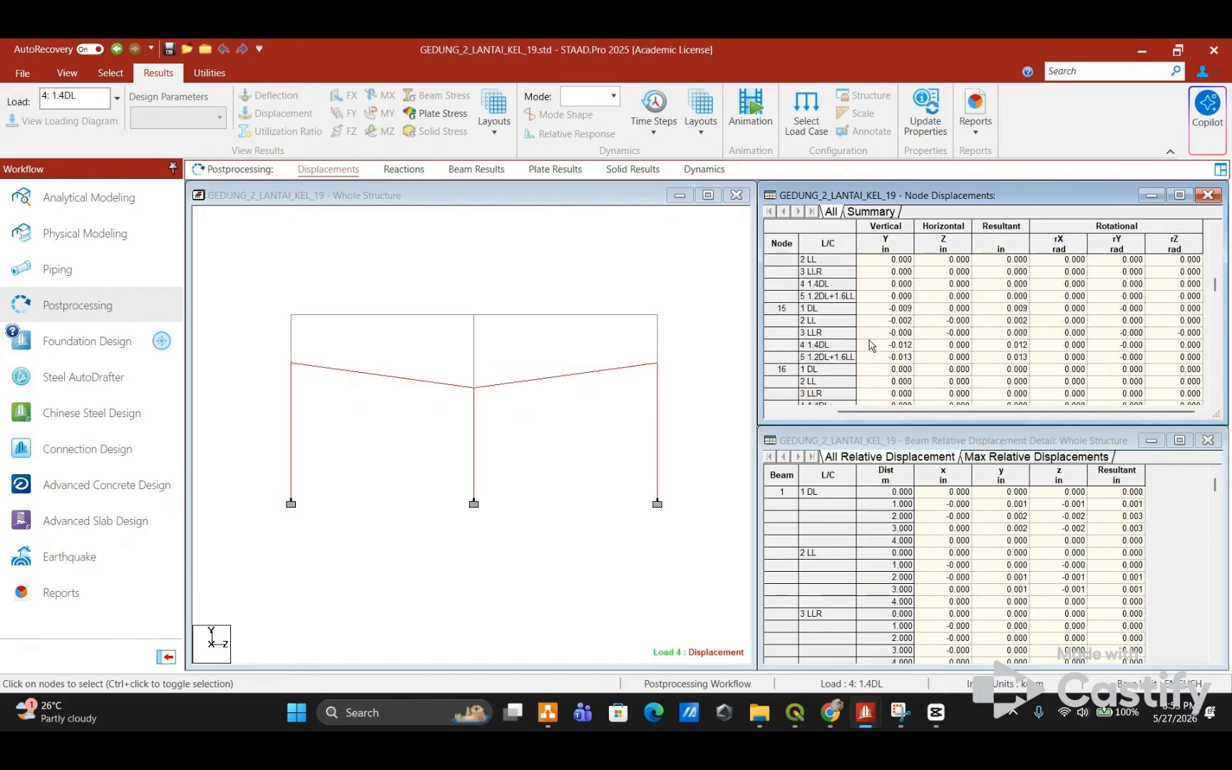
pyautogui.scroll(13, 873, 342)
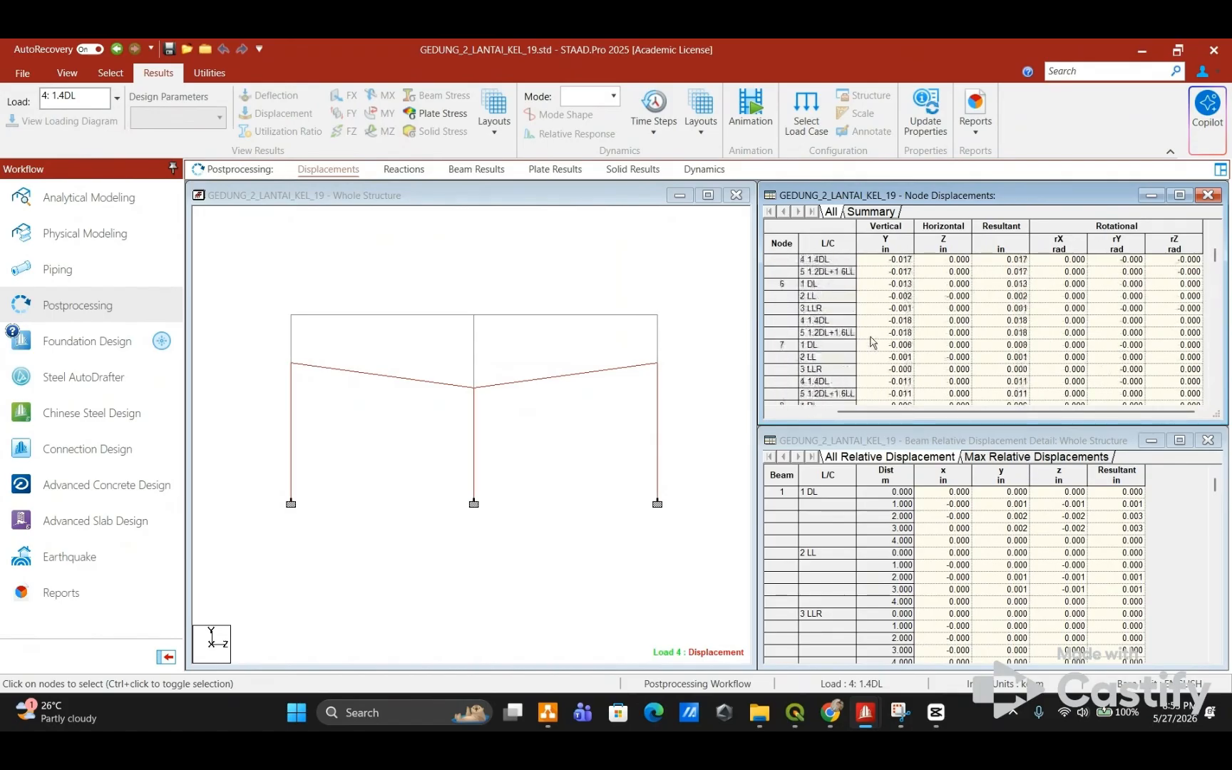
pyautogui.scroll(2, 873, 342)
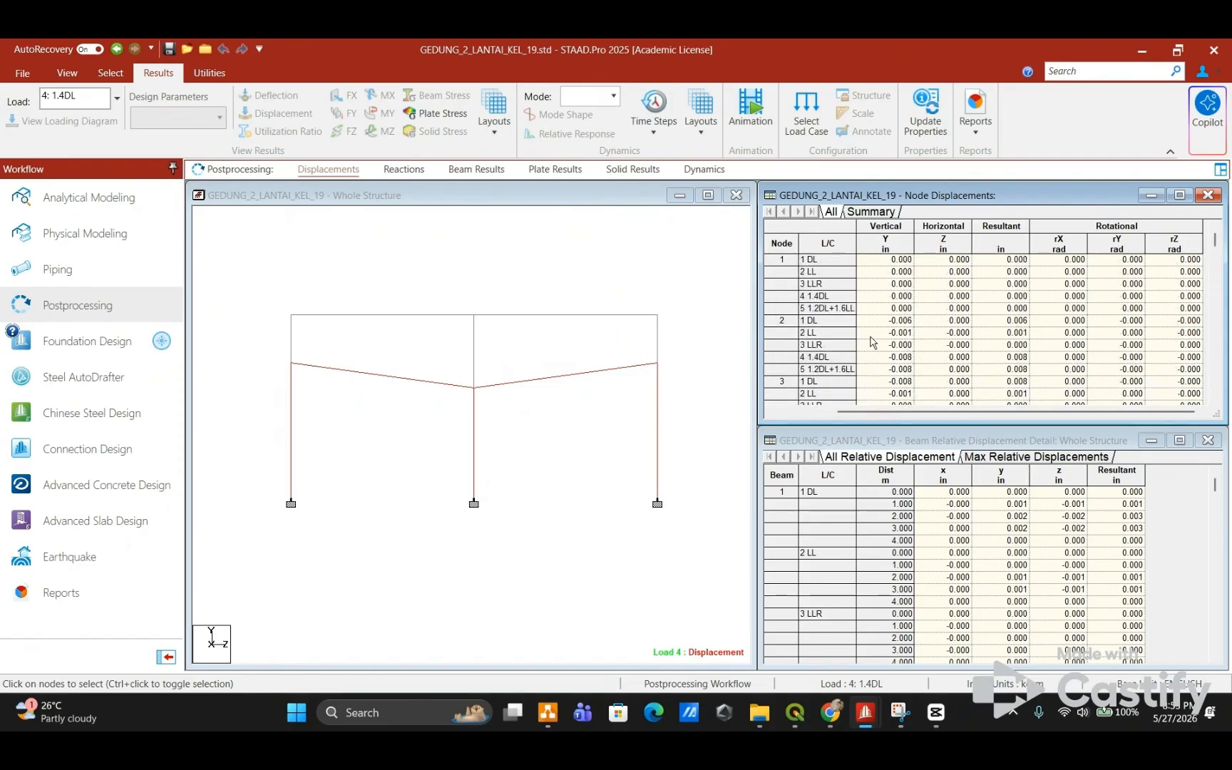
pyautogui.click(845, 260)
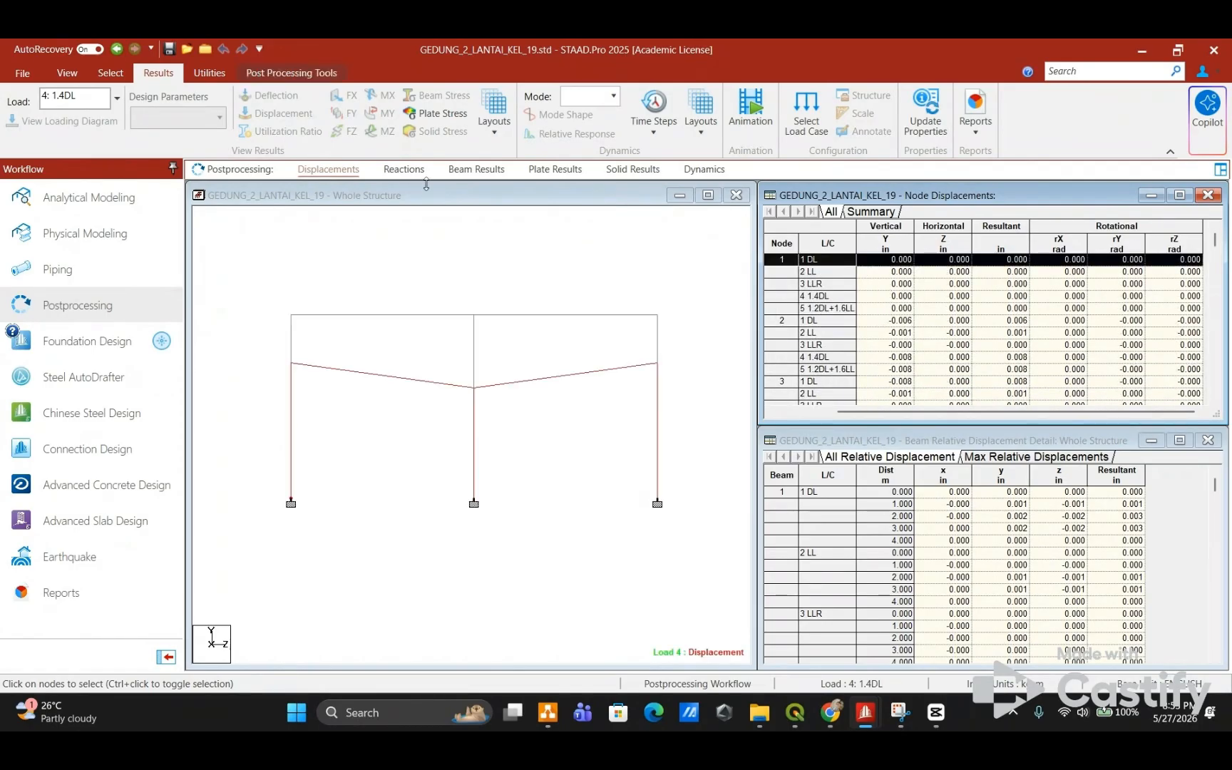
# Step: Add the MZ bending diagram to the deflected shape in the displacement results
pyautogui.click(214, 73)
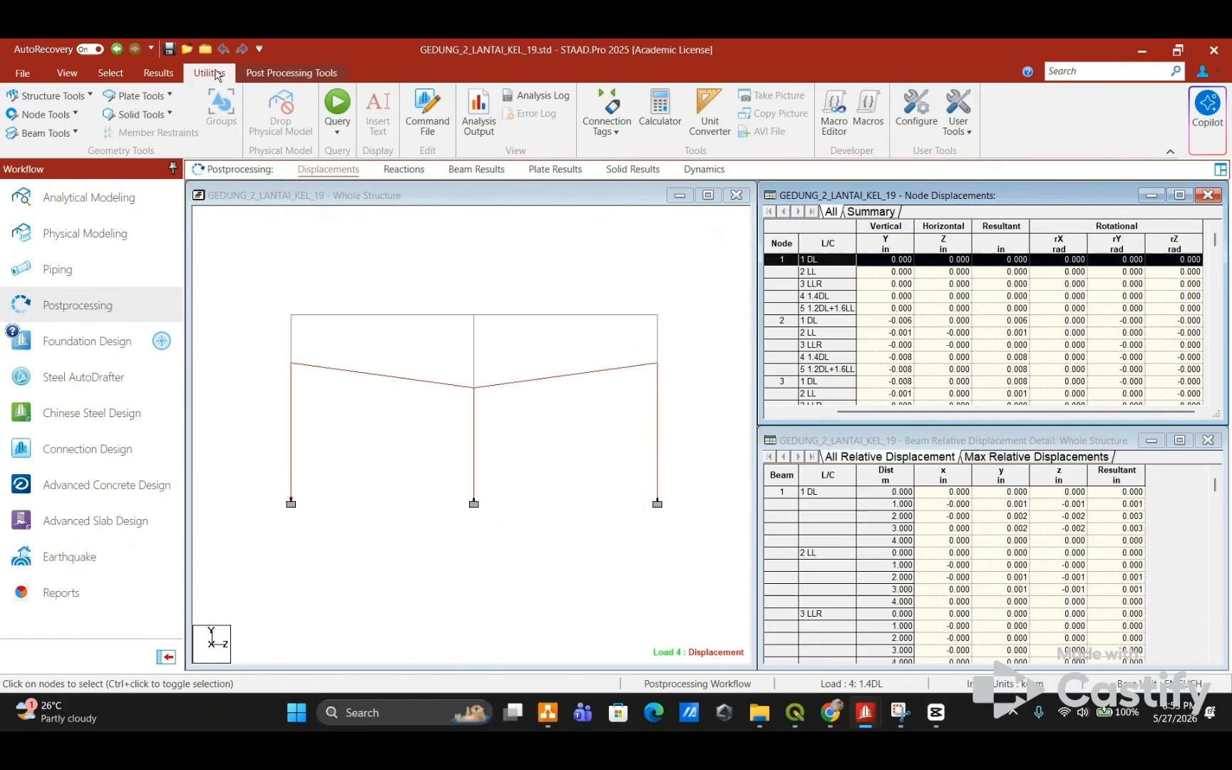
pyautogui.click(110, 73)
pyautogui.click(171, 71)
pyautogui.click(315, 171)
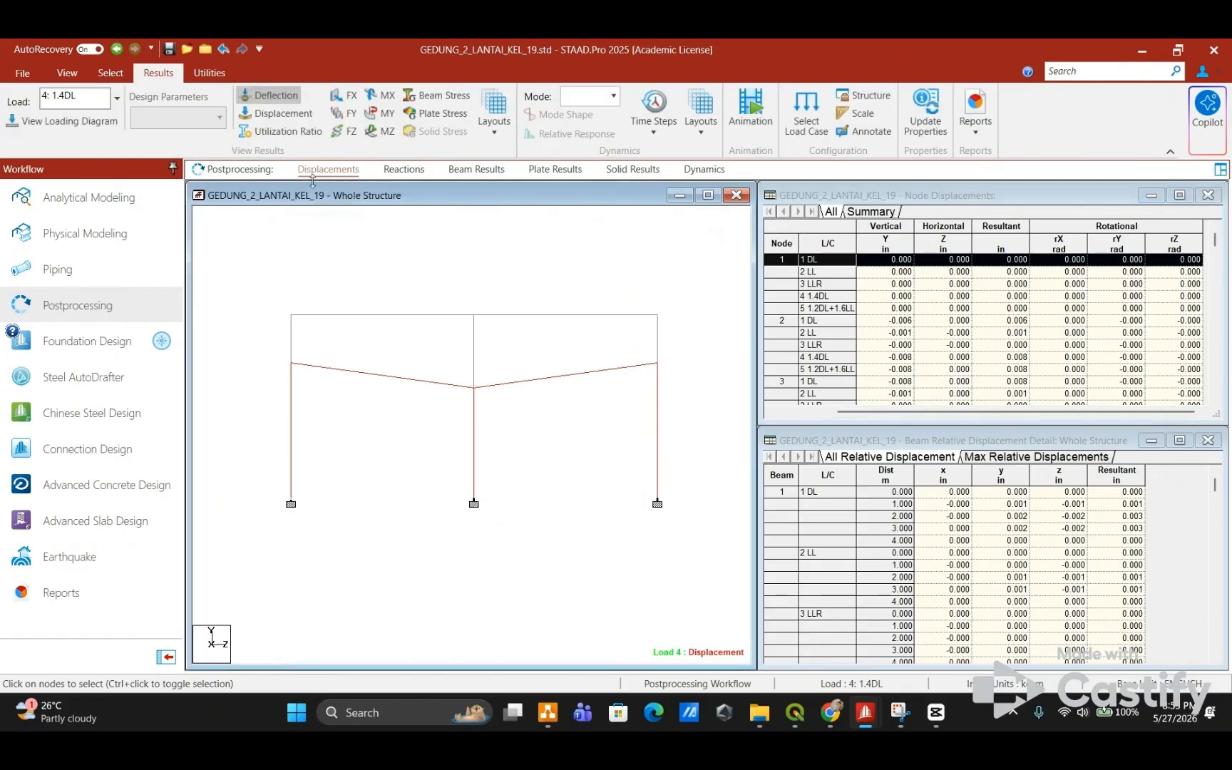
pyautogui.click(384, 131)
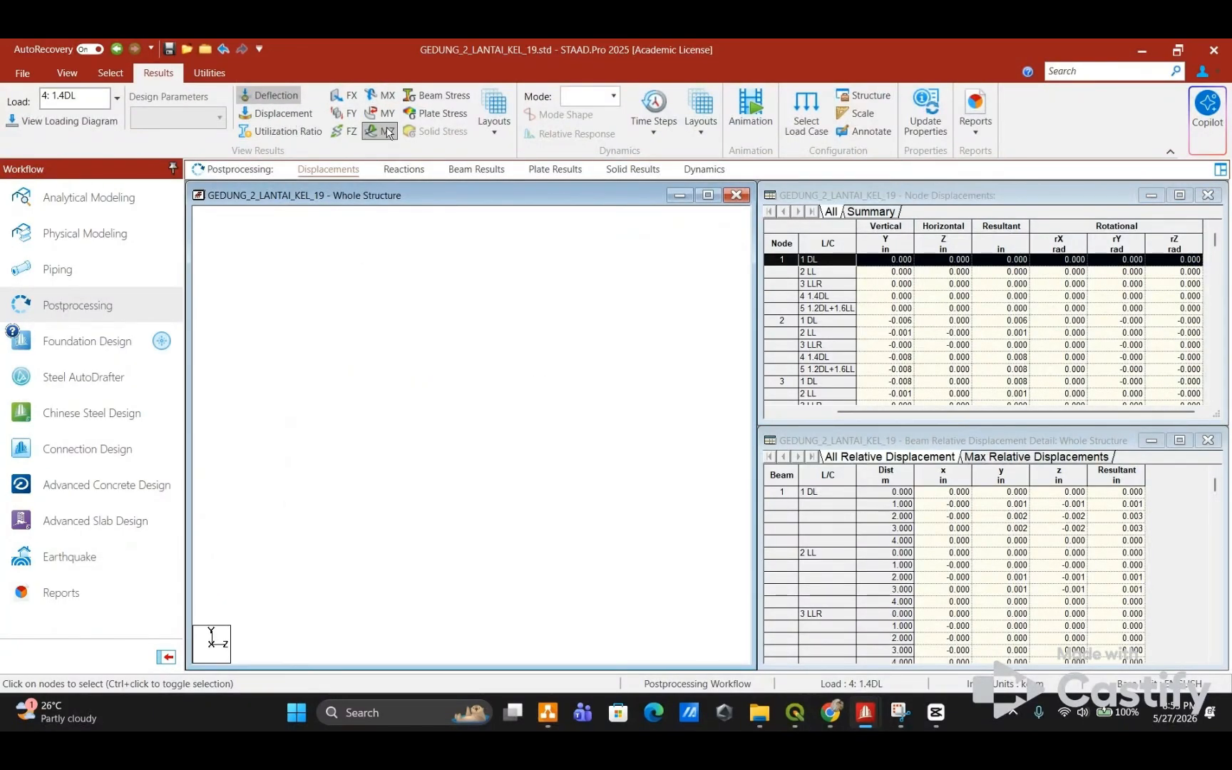
# Step: Hide the deflected shape and bring back the full structure with its MZ bending diagram
pyautogui.click(289, 99)
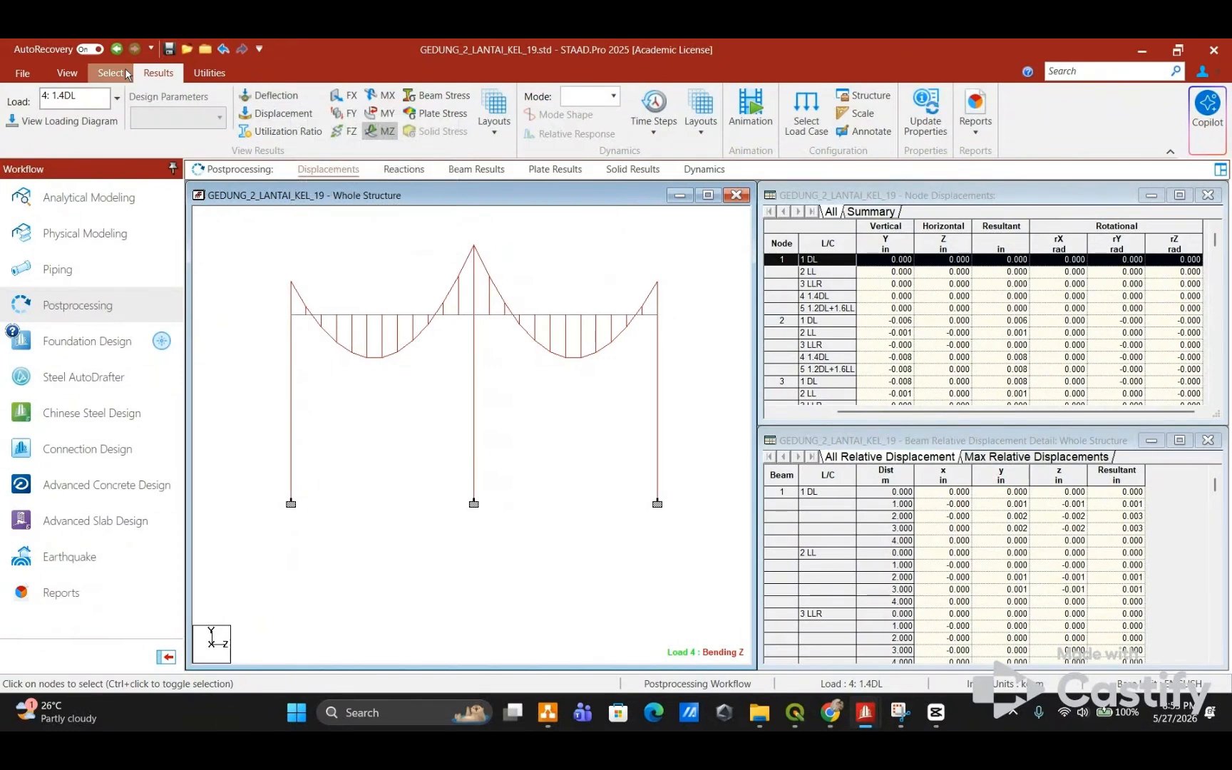
pyautogui.click(67, 72)
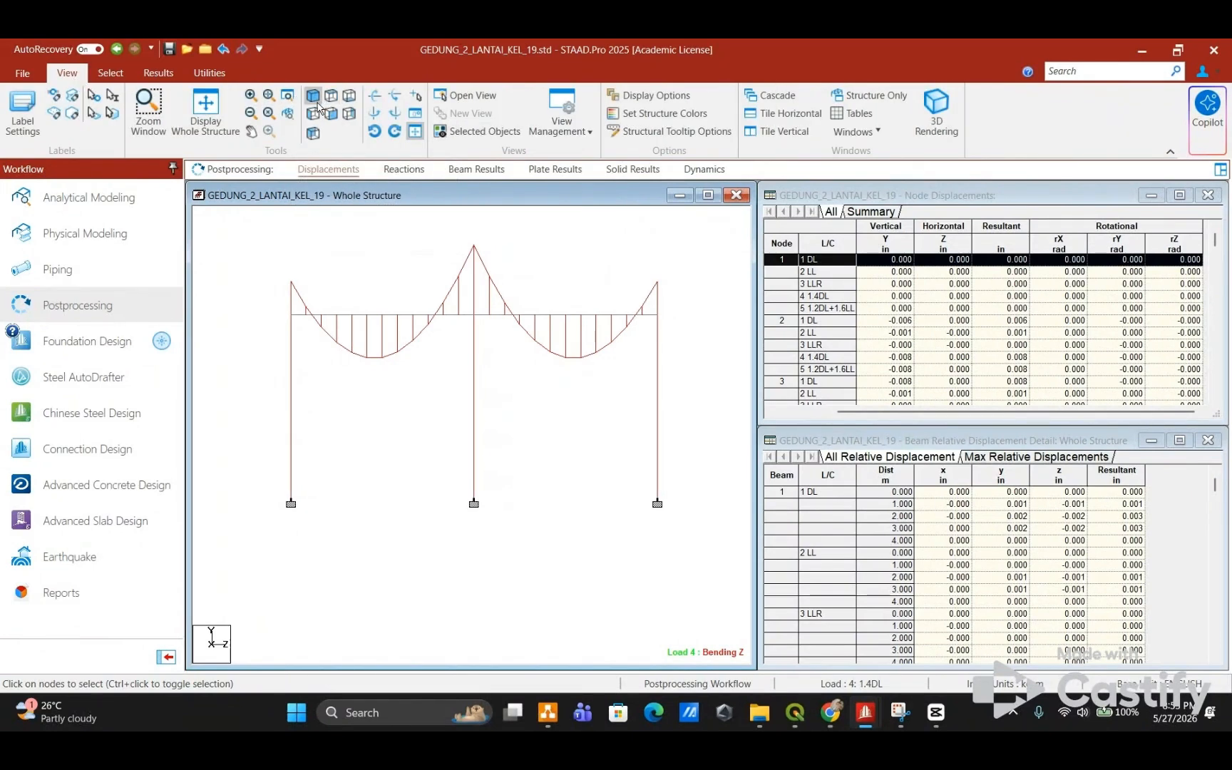
pyautogui.click(467, 132)
pyautogui.click(645, 414)
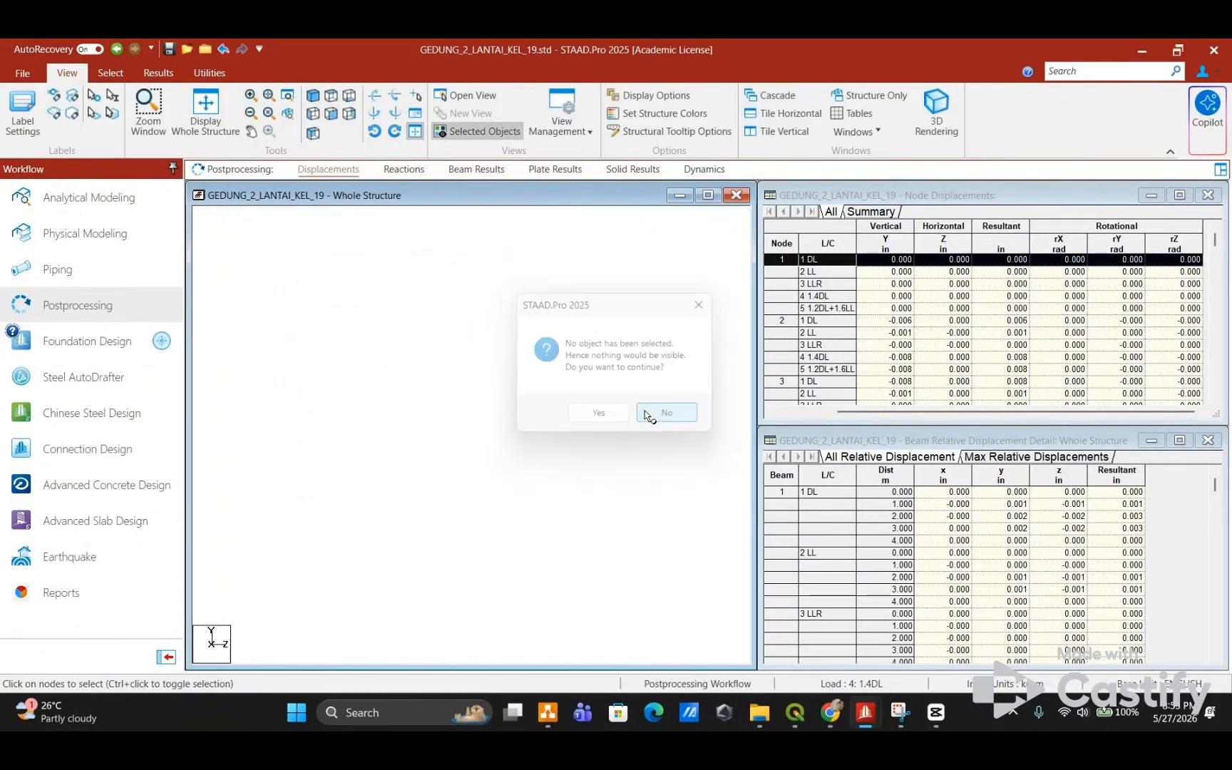
# Step: Look at the whole building's MZ bending diagram in front and isometric views, and turn the diagram off
pyautogui.click(331, 113)
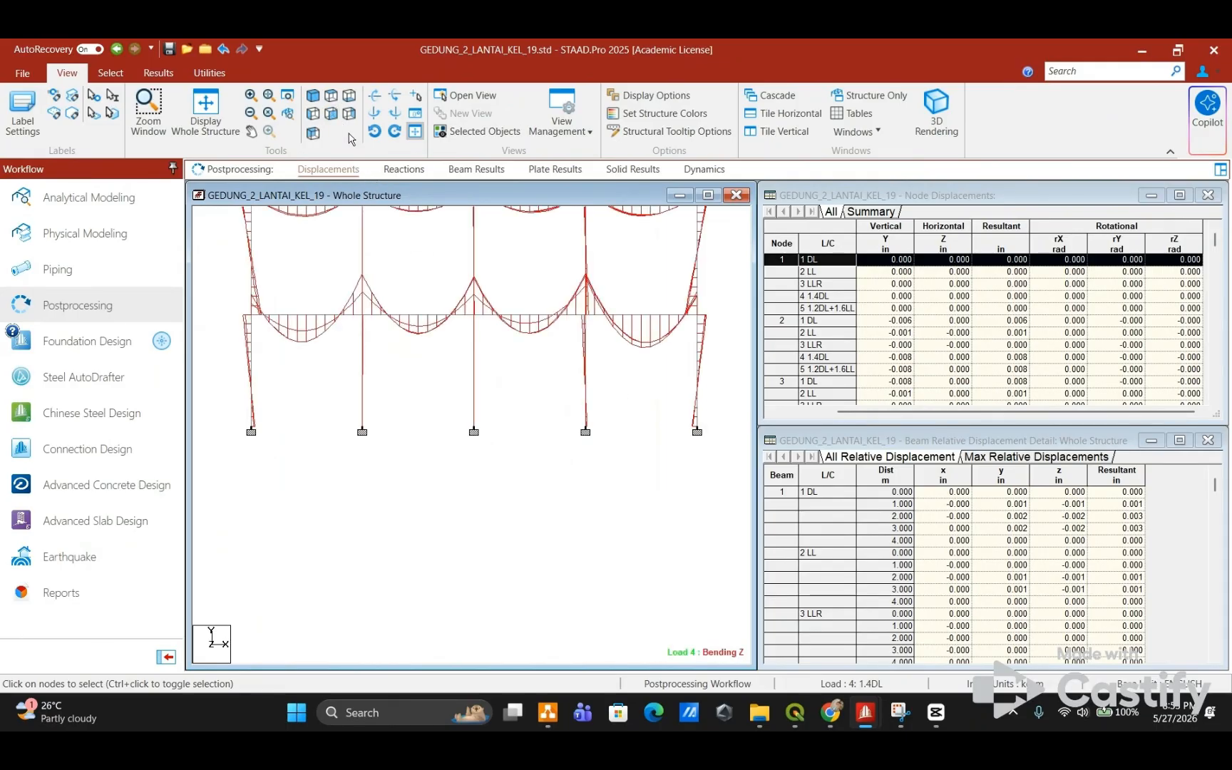
pyautogui.scroll(-6, 493, 523)
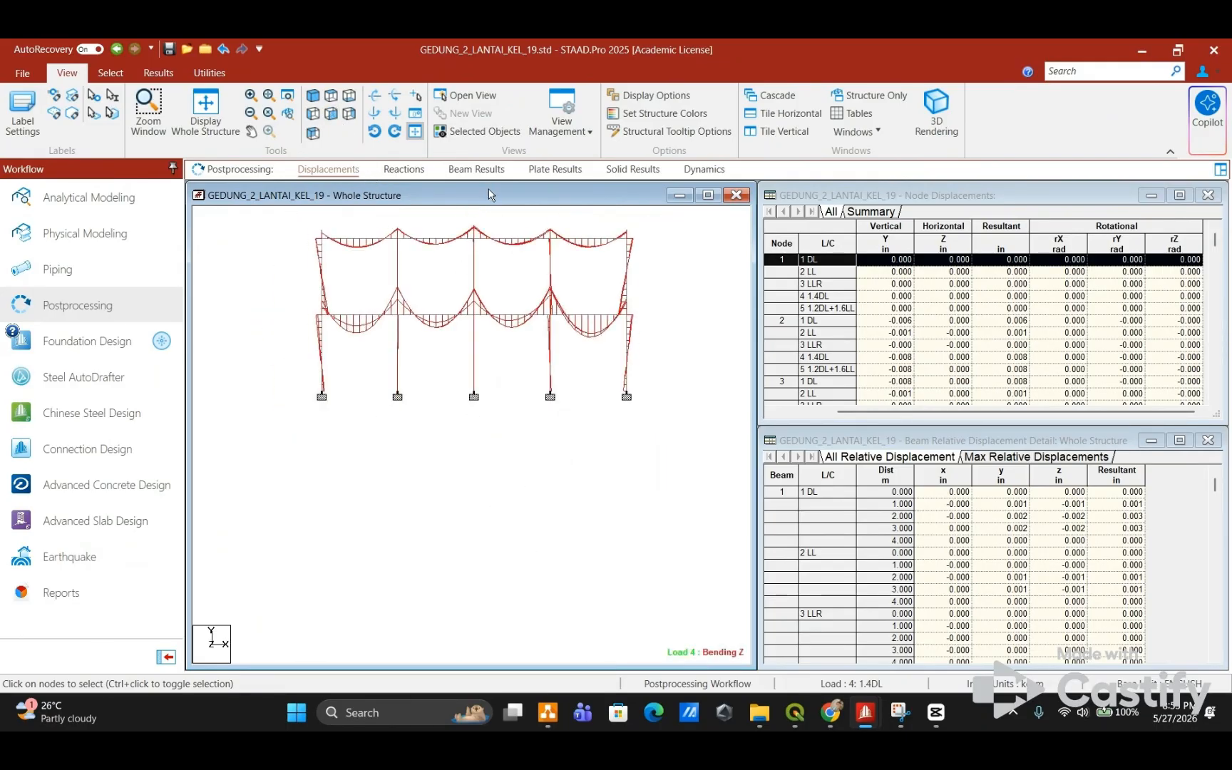
pyautogui.scroll(4, 494, 320)
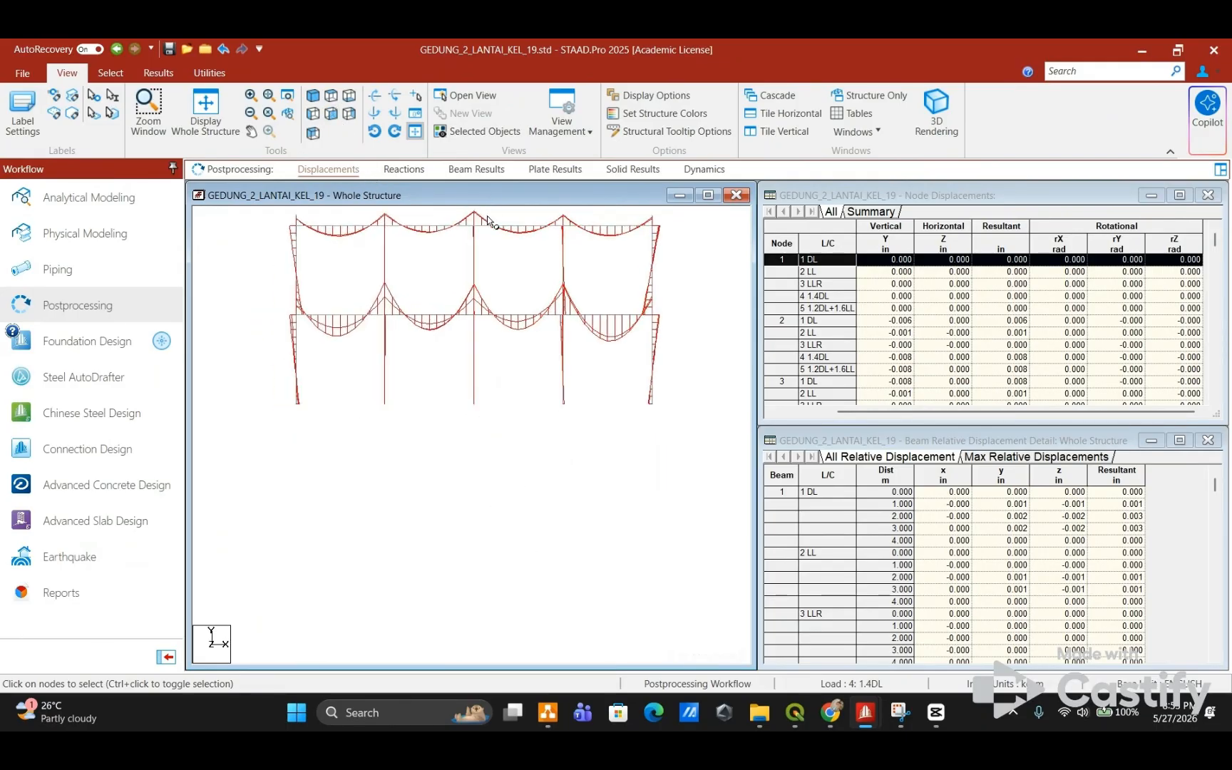
pyautogui.click(312, 94)
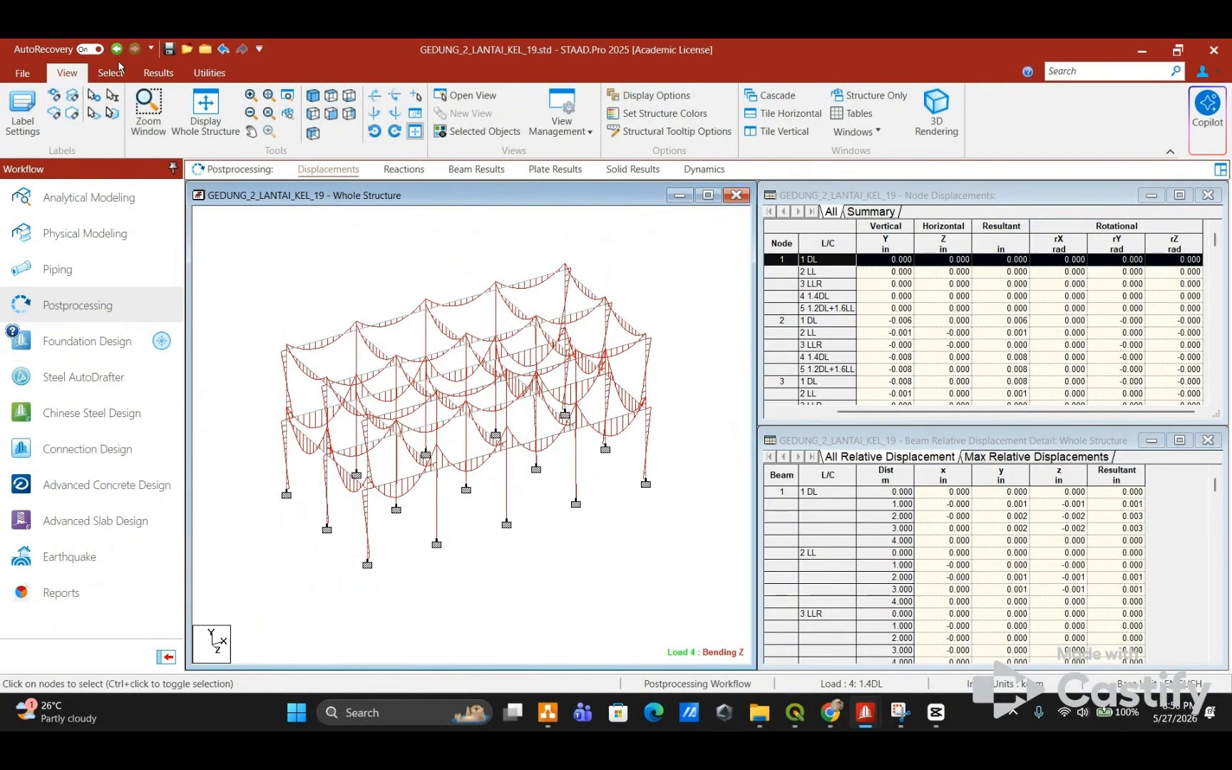
pyautogui.click(158, 72)
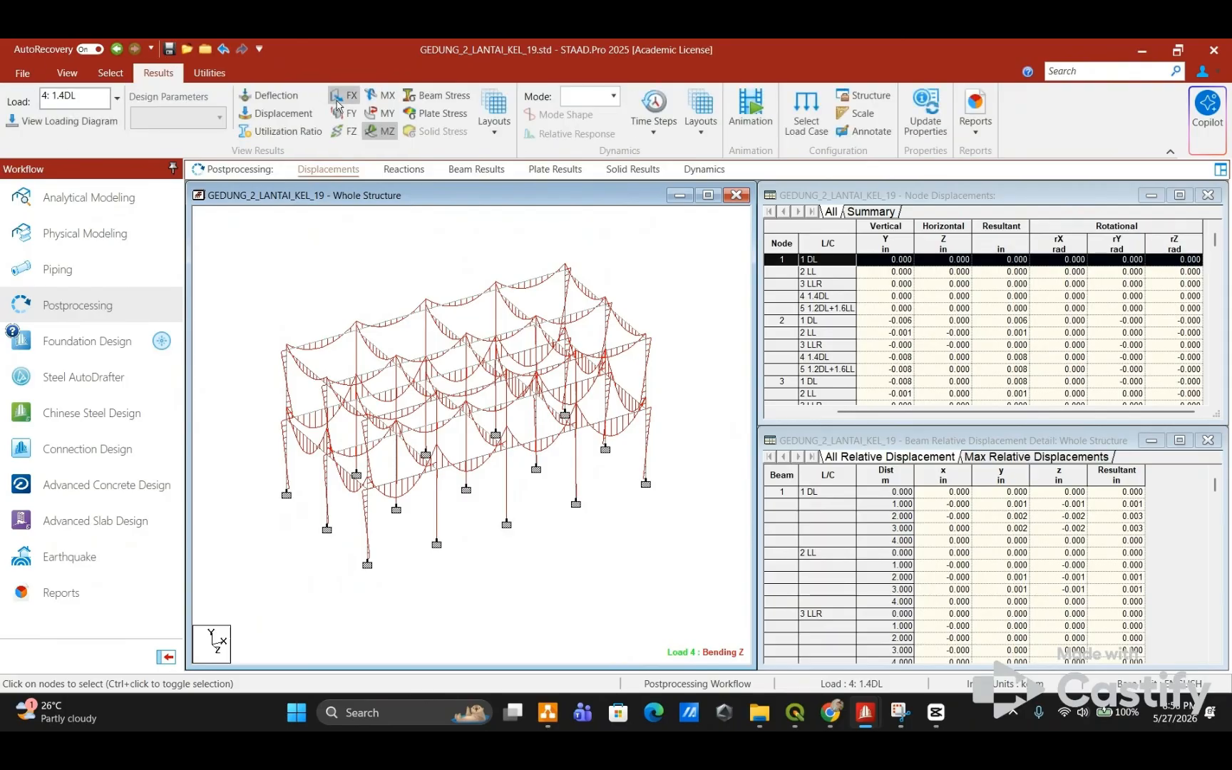
pyautogui.click(387, 133)
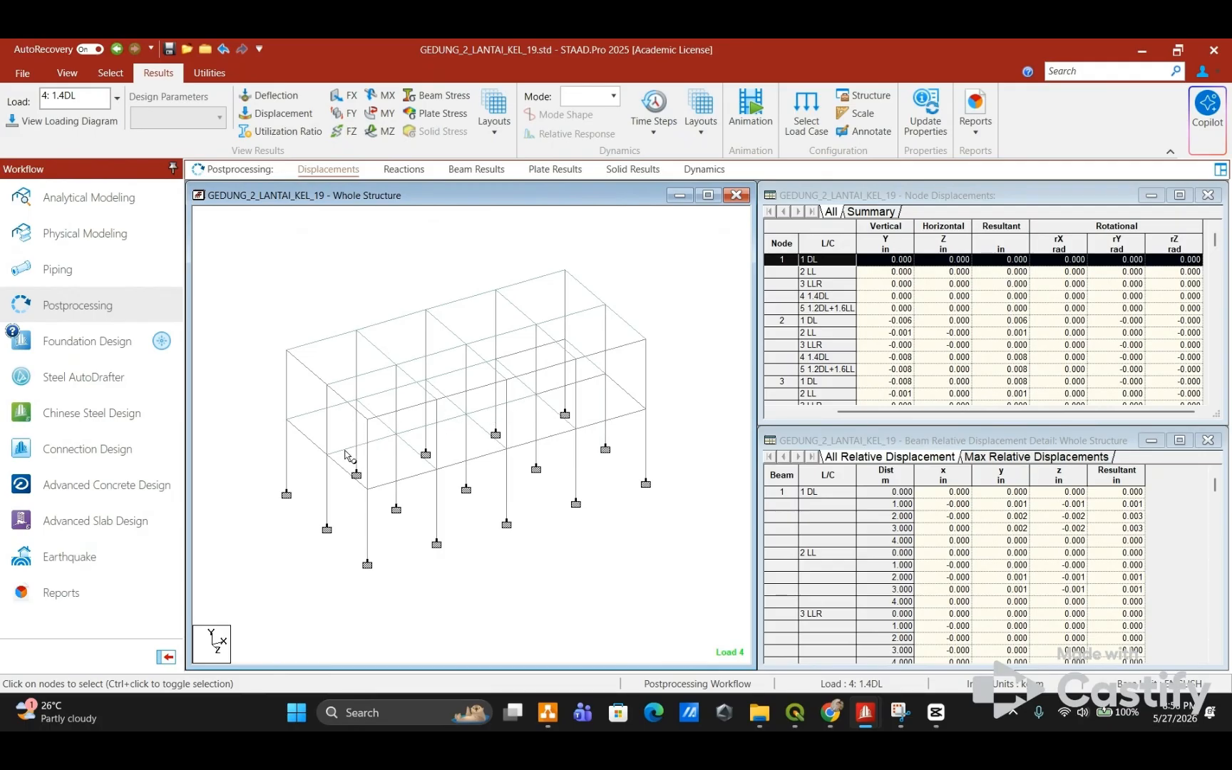
# Step: Select all beams and columns of the middle longitudinal frame on both storeys
pyautogui.click(110, 72)
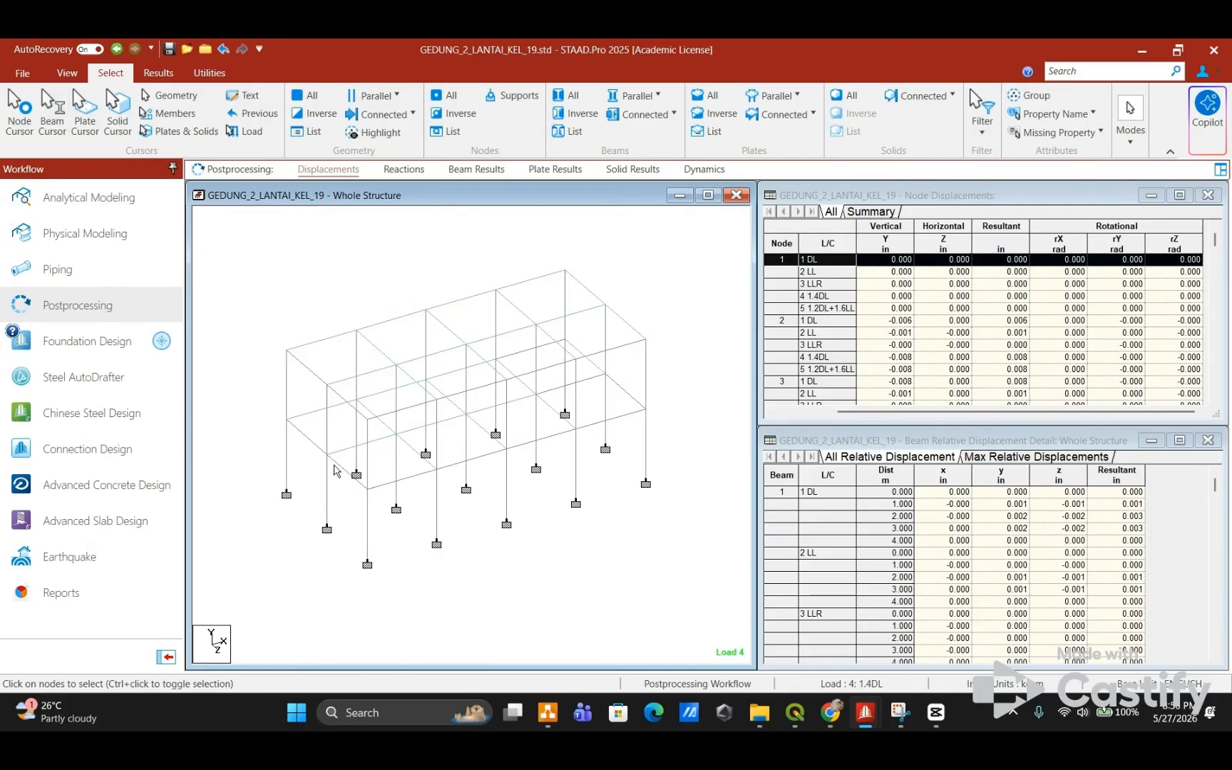
pyautogui.click(327, 466)
pyautogui.keyDown('ctrl'); pyautogui.click(350, 448); pyautogui.keyUp('ctrl')
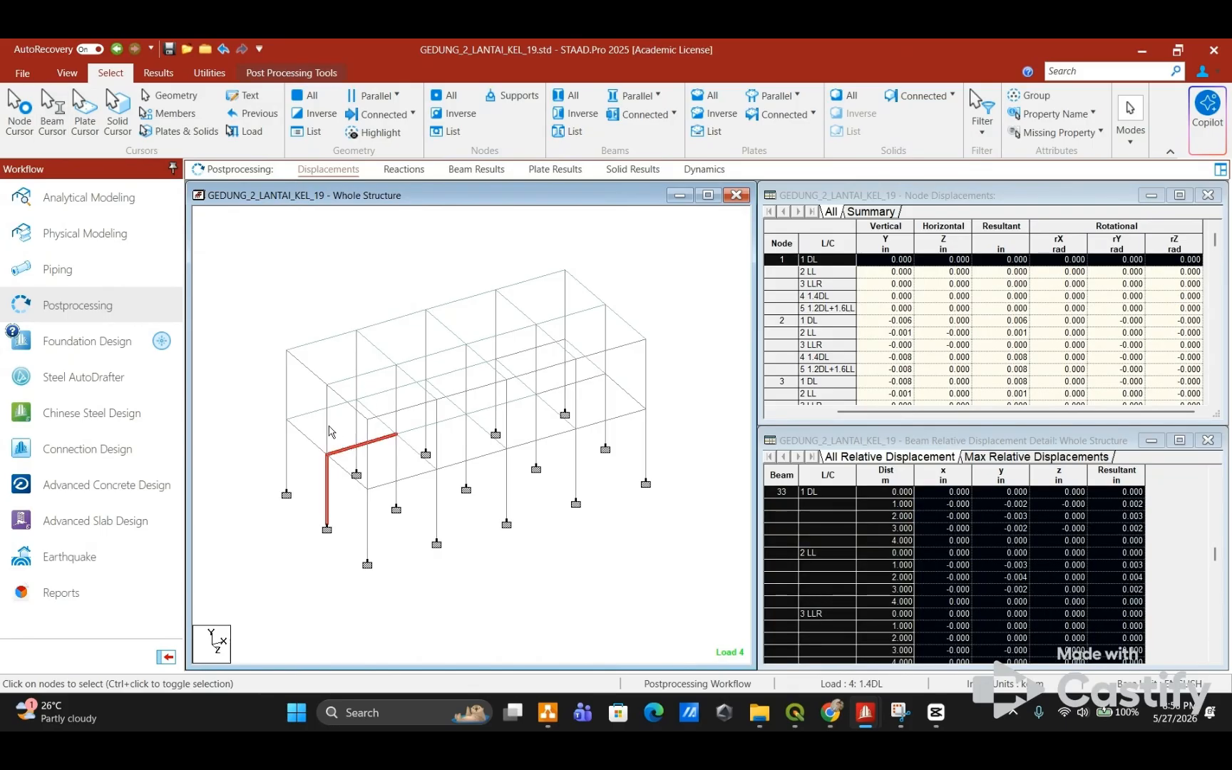
pyautogui.keyDown('ctrl'); pyautogui.click(346, 383); pyautogui.keyUp('ctrl')
pyautogui.keyDown('ctrl'); pyautogui.click(352, 376); pyautogui.keyUp('ctrl')
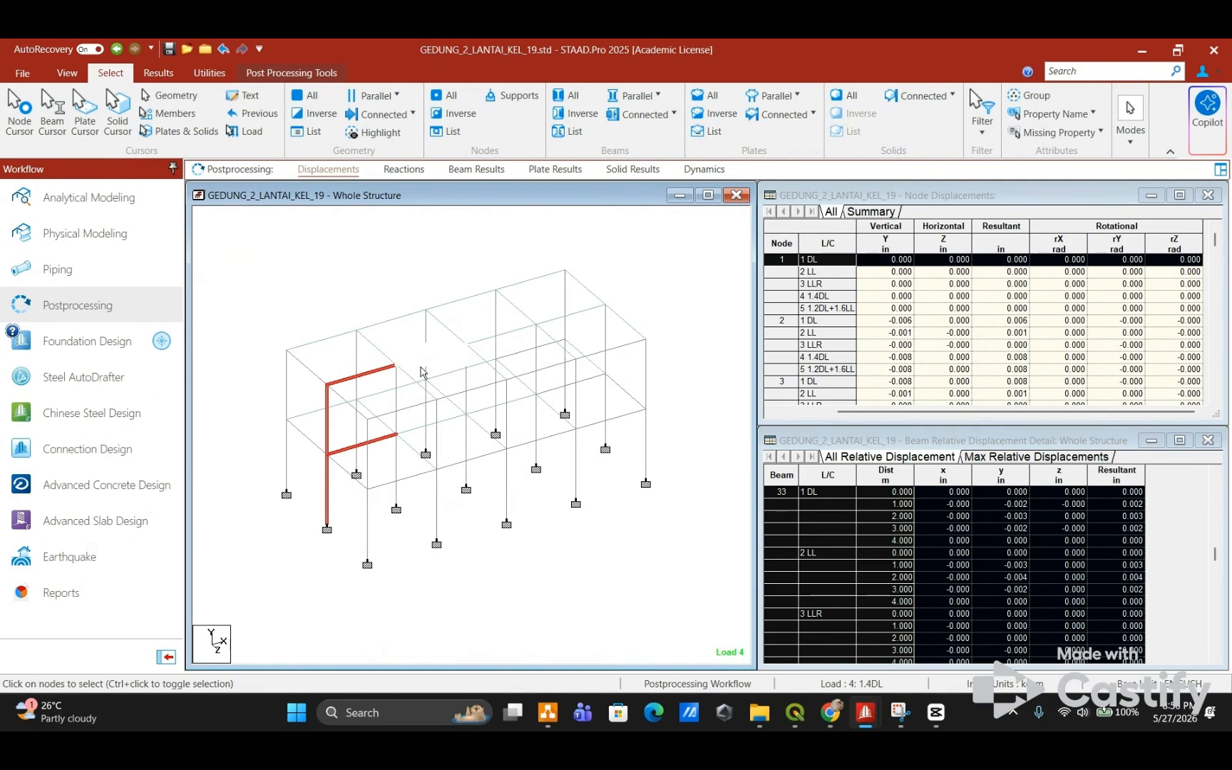
pyautogui.keyDown('ctrl'); pyautogui.click(409, 359); pyautogui.keyUp('ctrl')
pyautogui.keyDown('ctrl'); pyautogui.click(399, 391); pyautogui.keyUp('ctrl')
pyautogui.keyDown('ctrl'); pyautogui.click(400, 394); pyautogui.keyUp('ctrl')
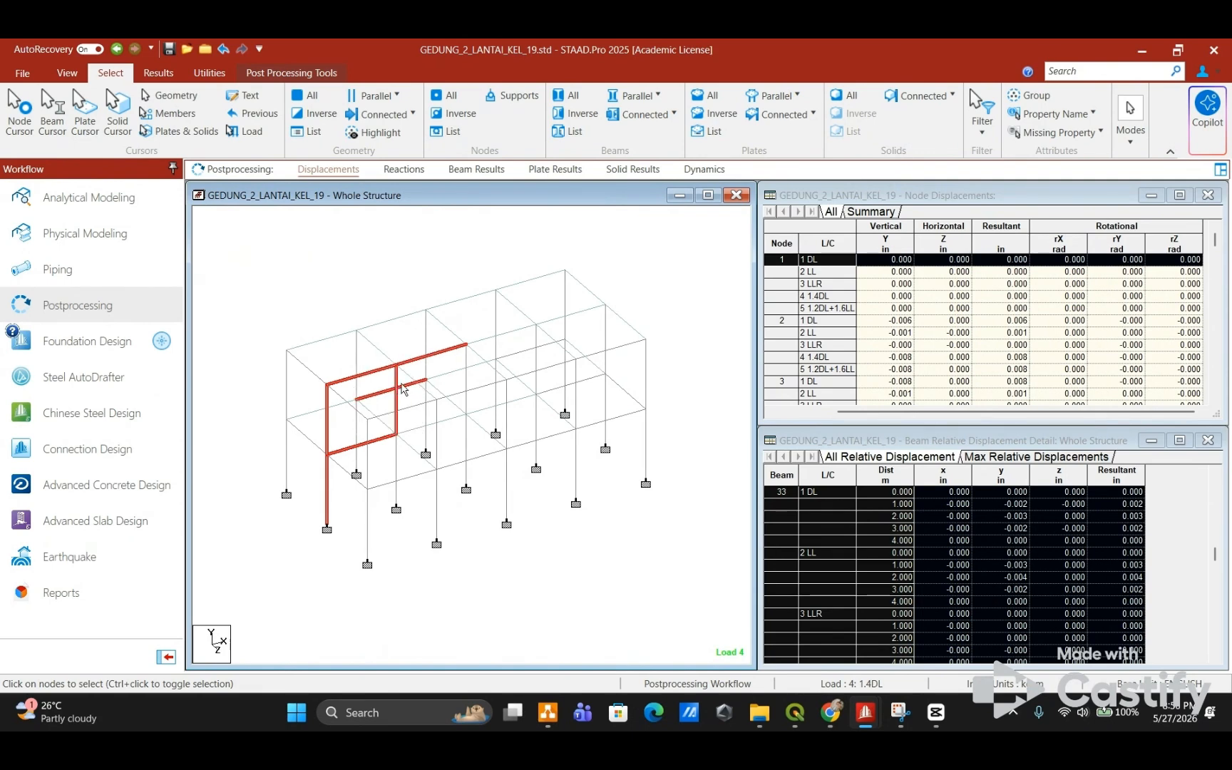
pyautogui.keyDown('ctrl'); pyautogui.click(401, 386); pyautogui.keyUp('ctrl')
pyautogui.keyDown('ctrl'); pyautogui.click(426, 425); pyautogui.keyUp('ctrl')
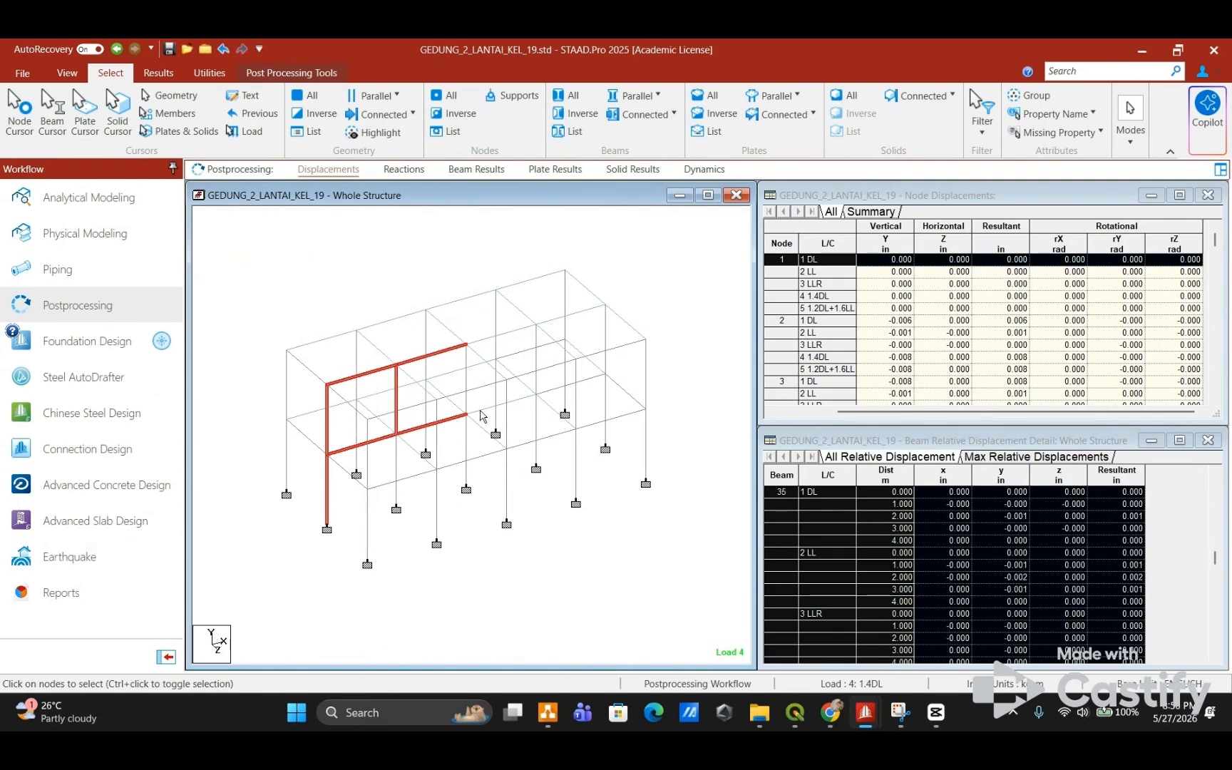
pyautogui.keyDown('ctrl'); pyautogui.click(481, 410); pyautogui.keyUp('ctrl')
pyautogui.keyDown('ctrl'); pyautogui.click(494, 338); pyautogui.keyUp('ctrl')
pyautogui.keyDown('ctrl'); pyautogui.click(467, 378); pyautogui.keyUp('ctrl')
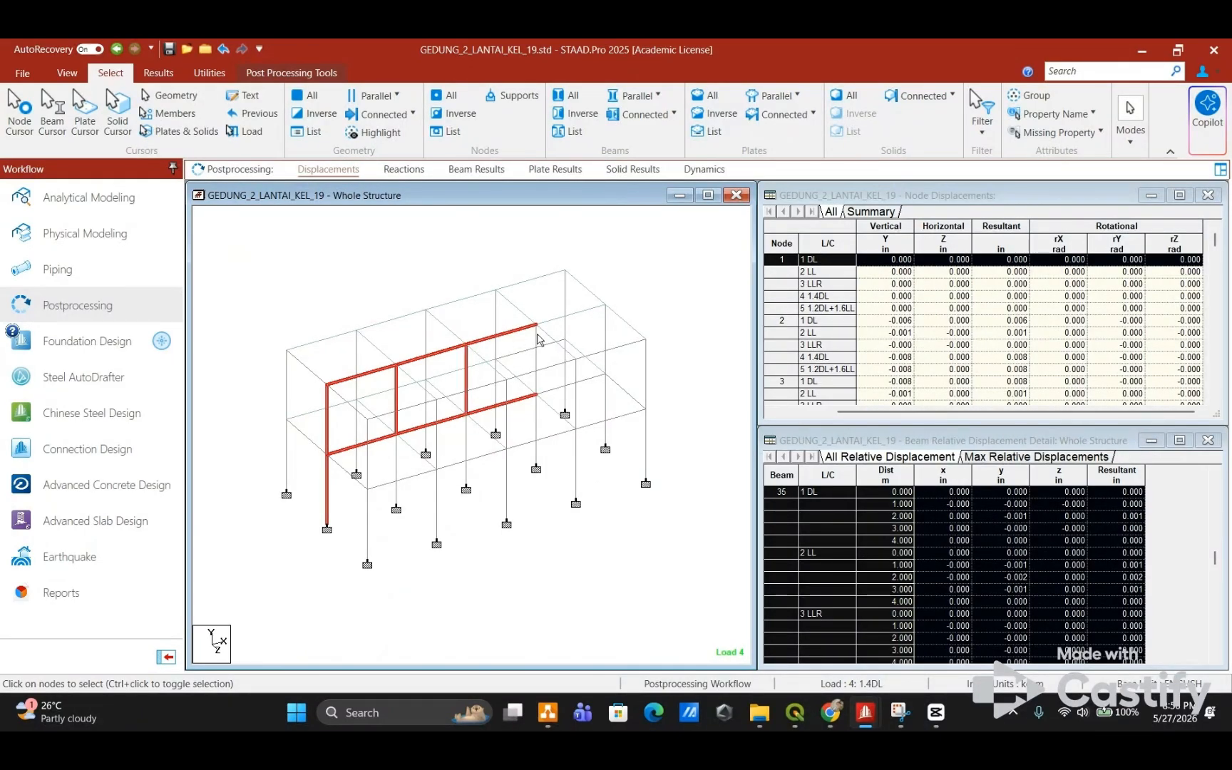
pyautogui.keyDown('ctrl'); pyautogui.click(537, 339); pyautogui.keyUp('ctrl')
pyautogui.keyDown('ctrl'); pyautogui.click(549, 322); pyautogui.keyUp('ctrl')
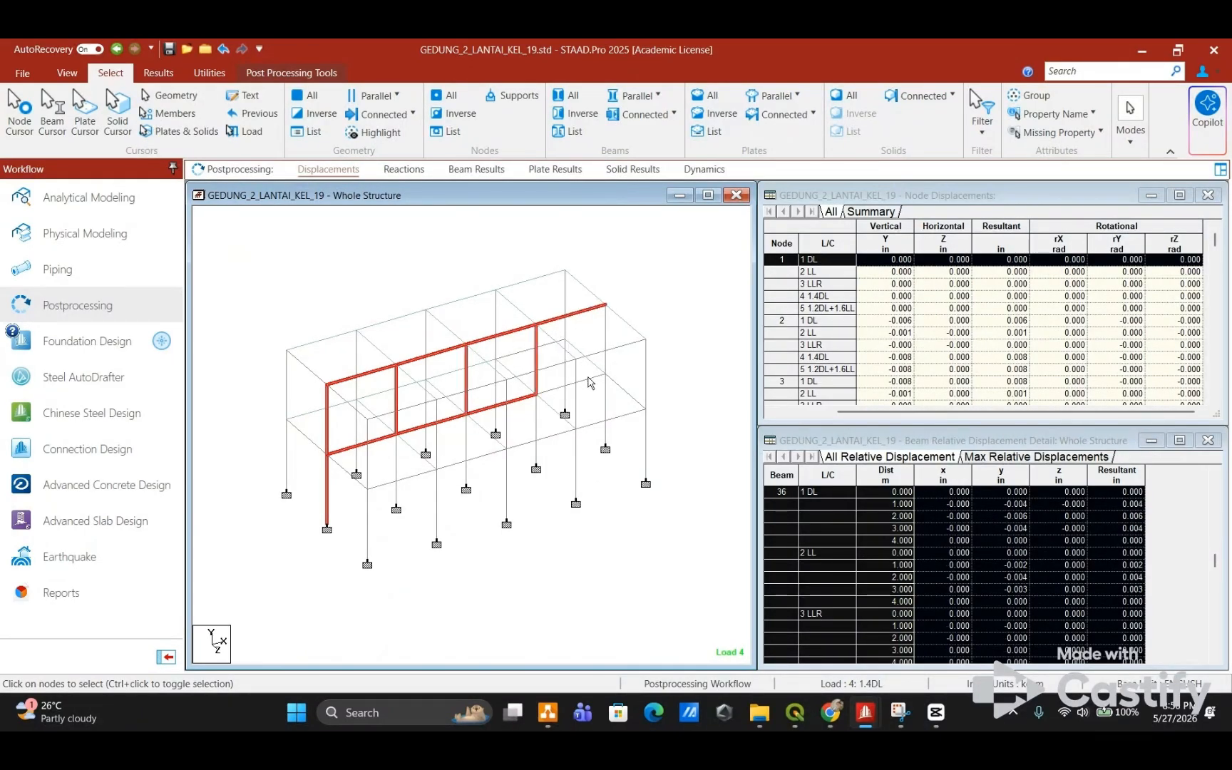
pyautogui.keyDown('ctrl'); pyautogui.click(588, 380); pyautogui.keyUp('ctrl')
pyautogui.keyDown('ctrl'); pyautogui.click(607, 360); pyautogui.keyUp('ctrl')
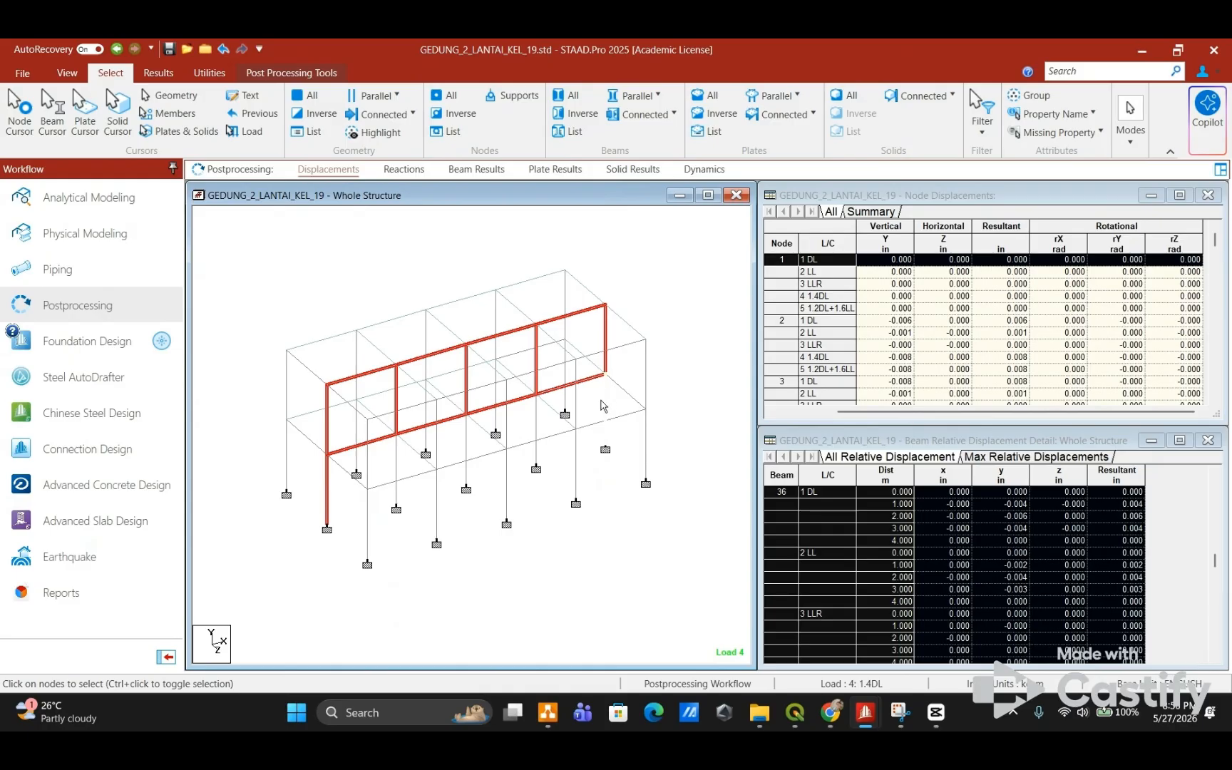
pyautogui.keyDown('ctrl'); pyautogui.click(605, 402); pyautogui.keyUp('ctrl')
pyautogui.keyDown('ctrl'); pyautogui.click(537, 426); pyautogui.keyUp('ctrl')
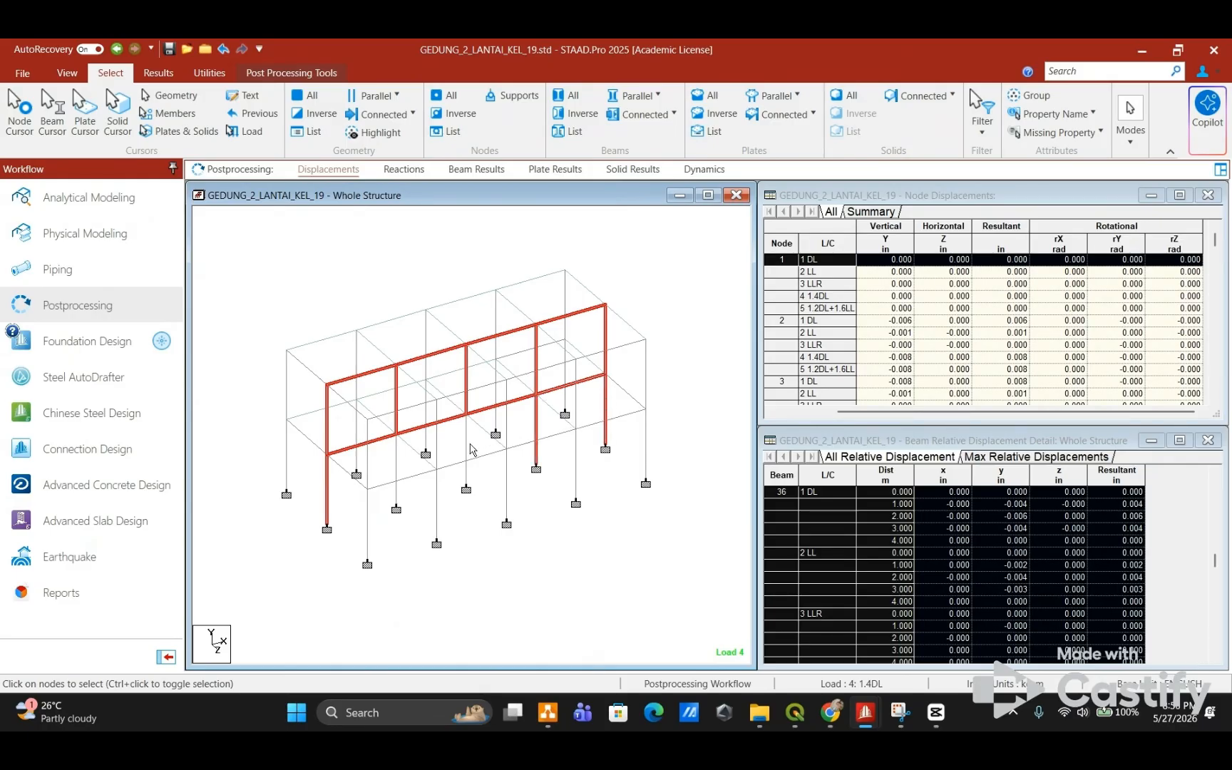
pyautogui.keyDown('ctrl'); pyautogui.click(467, 447); pyautogui.keyUp('ctrl')
pyautogui.keyDown('ctrl'); pyautogui.click(396, 458); pyautogui.keyUp('ctrl')
# Step: Isolate the selected middle frame and show it in front view
pyautogui.click(67, 73)
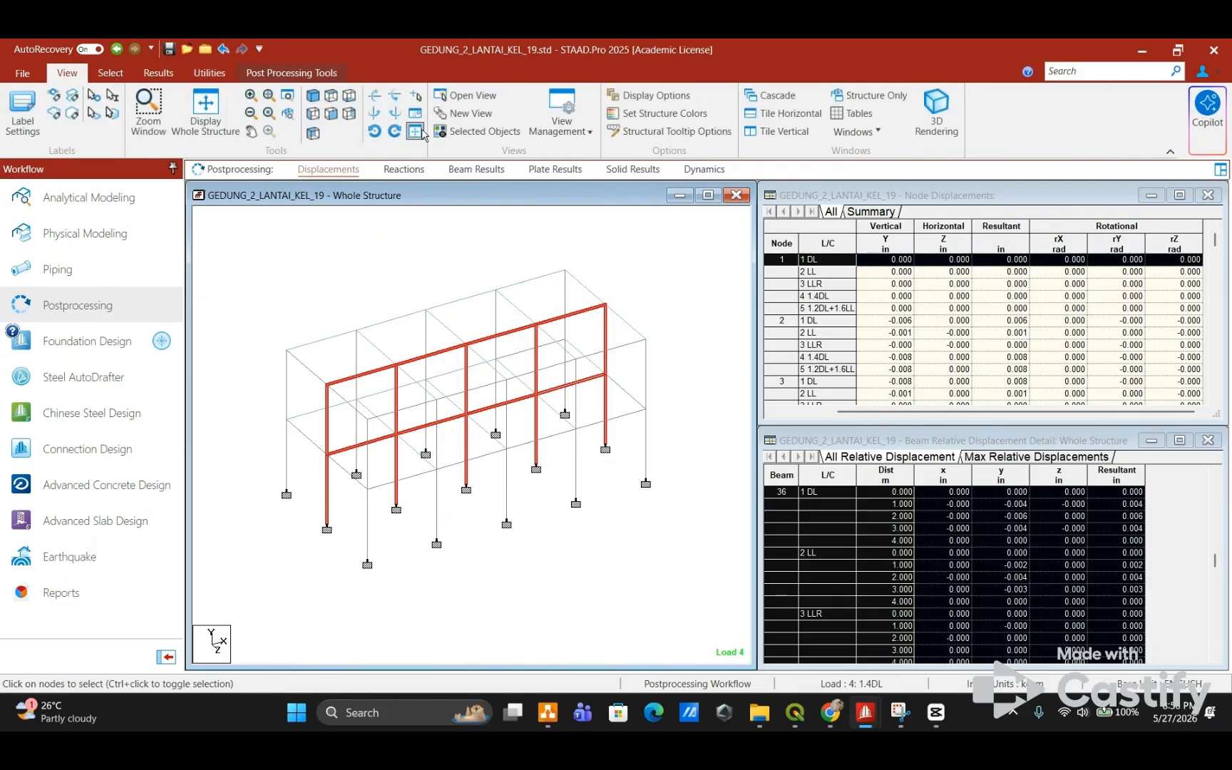
pyautogui.click(471, 131)
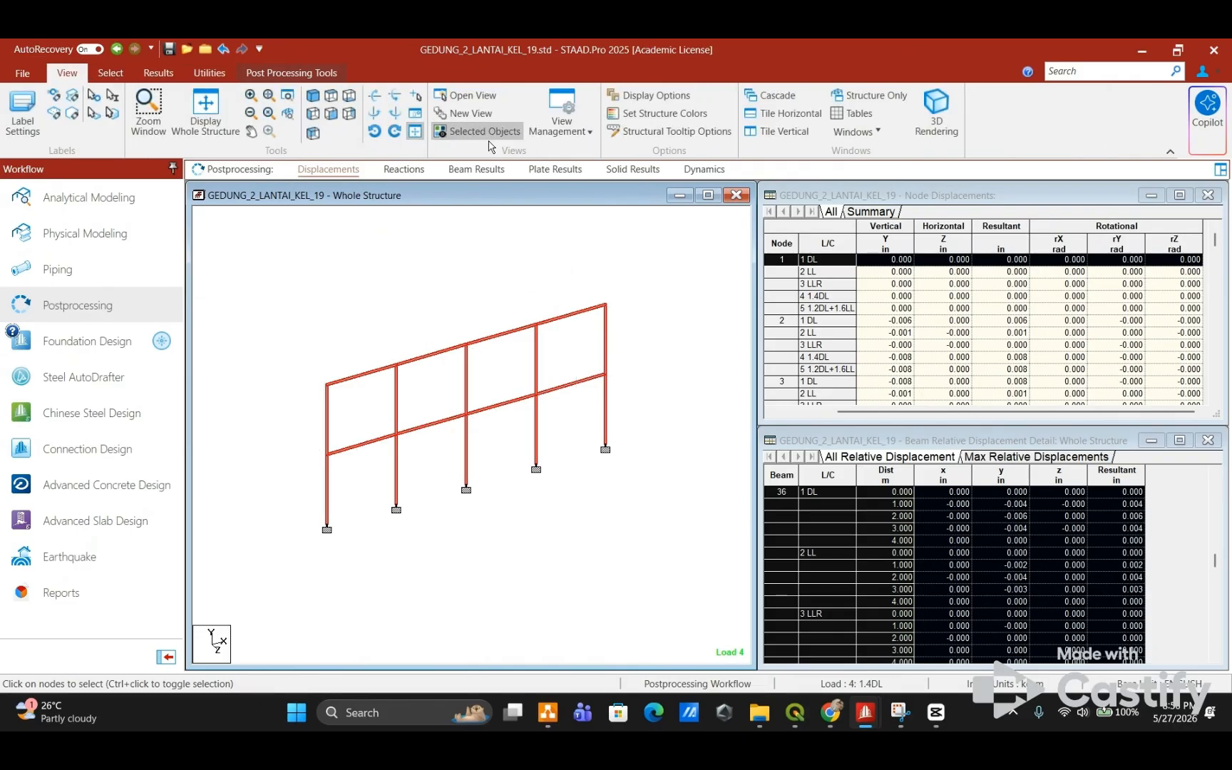
pyautogui.click(331, 113)
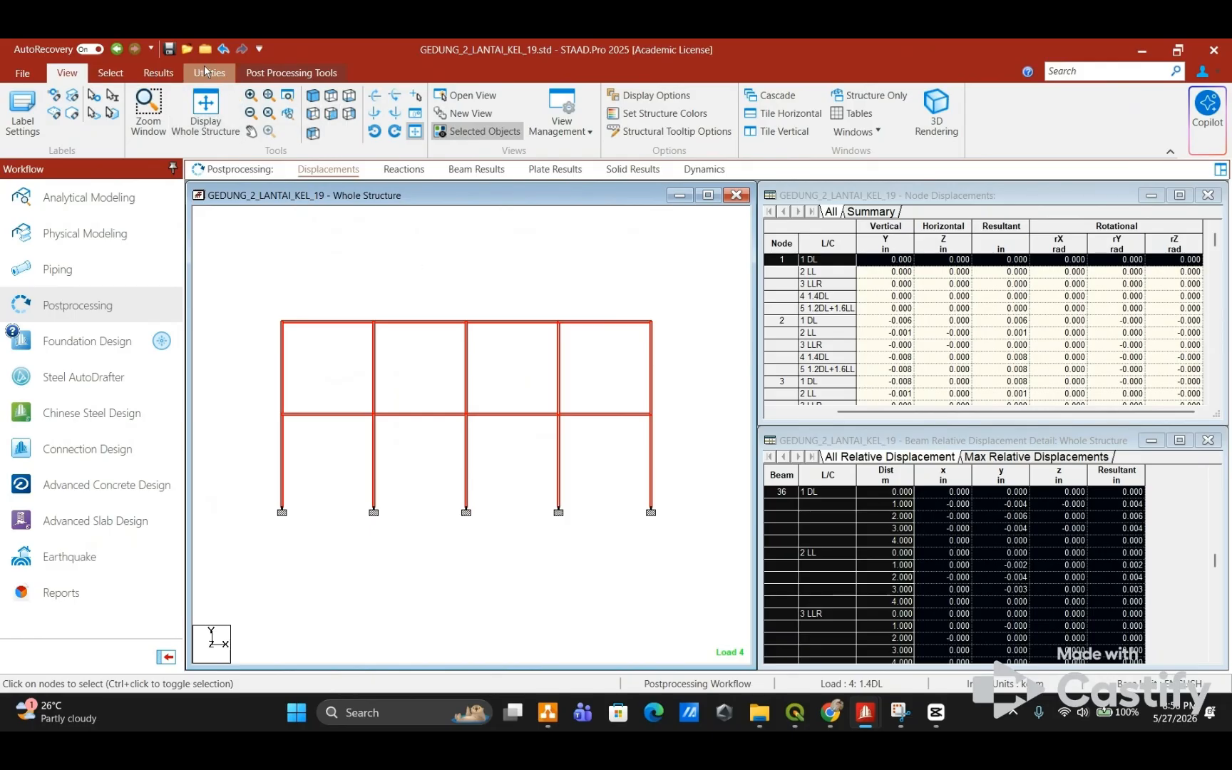
# Step: Show the deflection of the isolated frame for load case 4: 1.4DL and clear the member selection
pyautogui.click(158, 73)
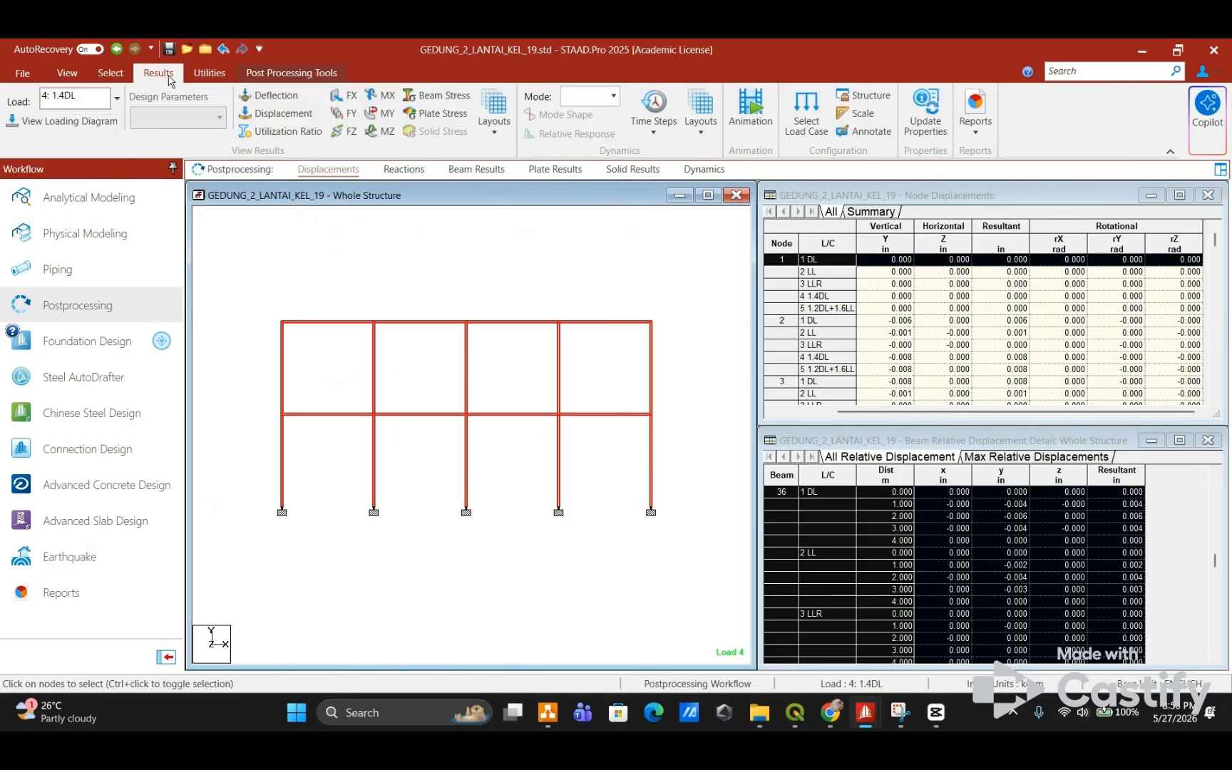
pyautogui.click(288, 104)
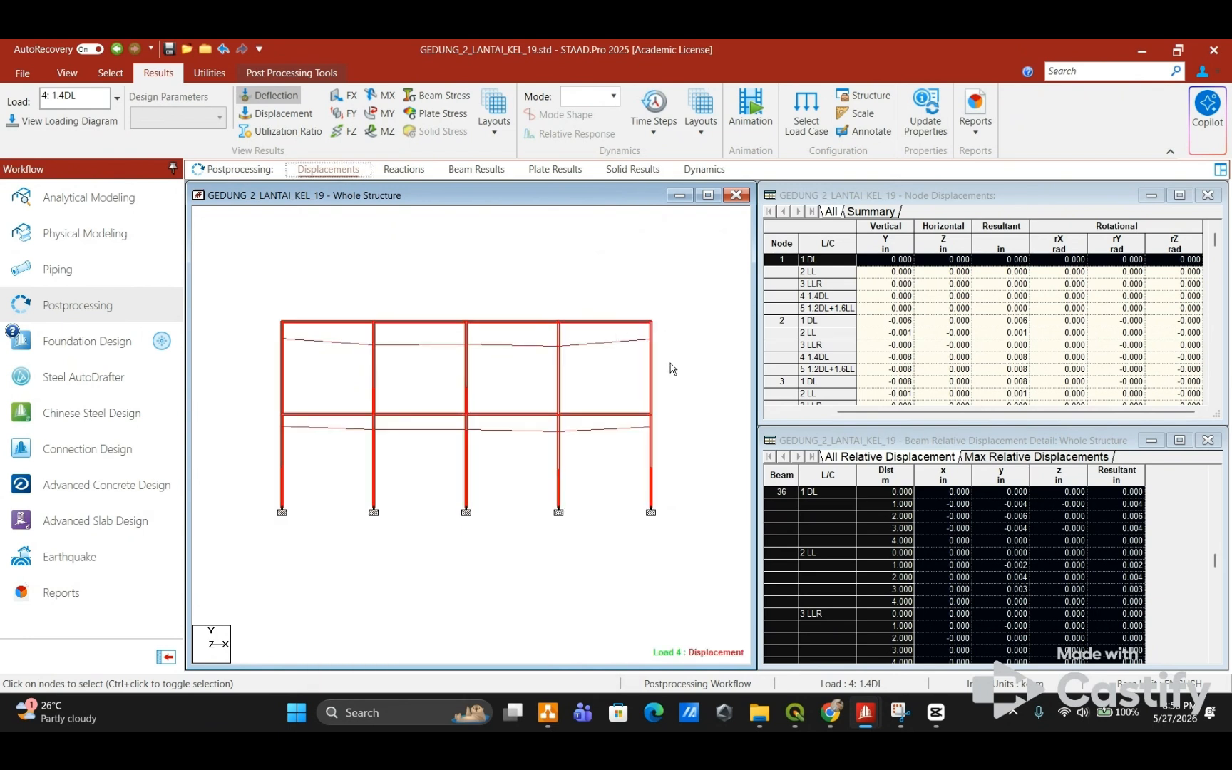
pyautogui.click(701, 361)
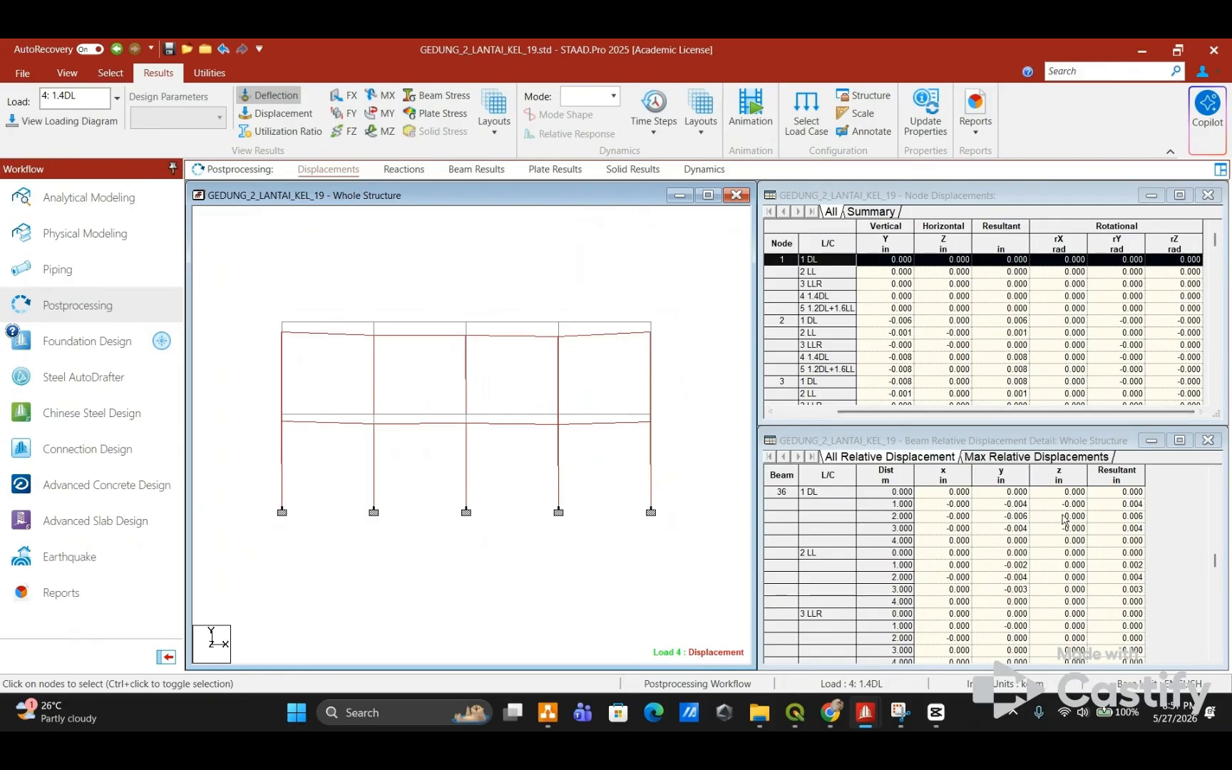
# Step: Examine the beam relative displacements for each load case, starting from beam 1
pyautogui.click(1138, 502)
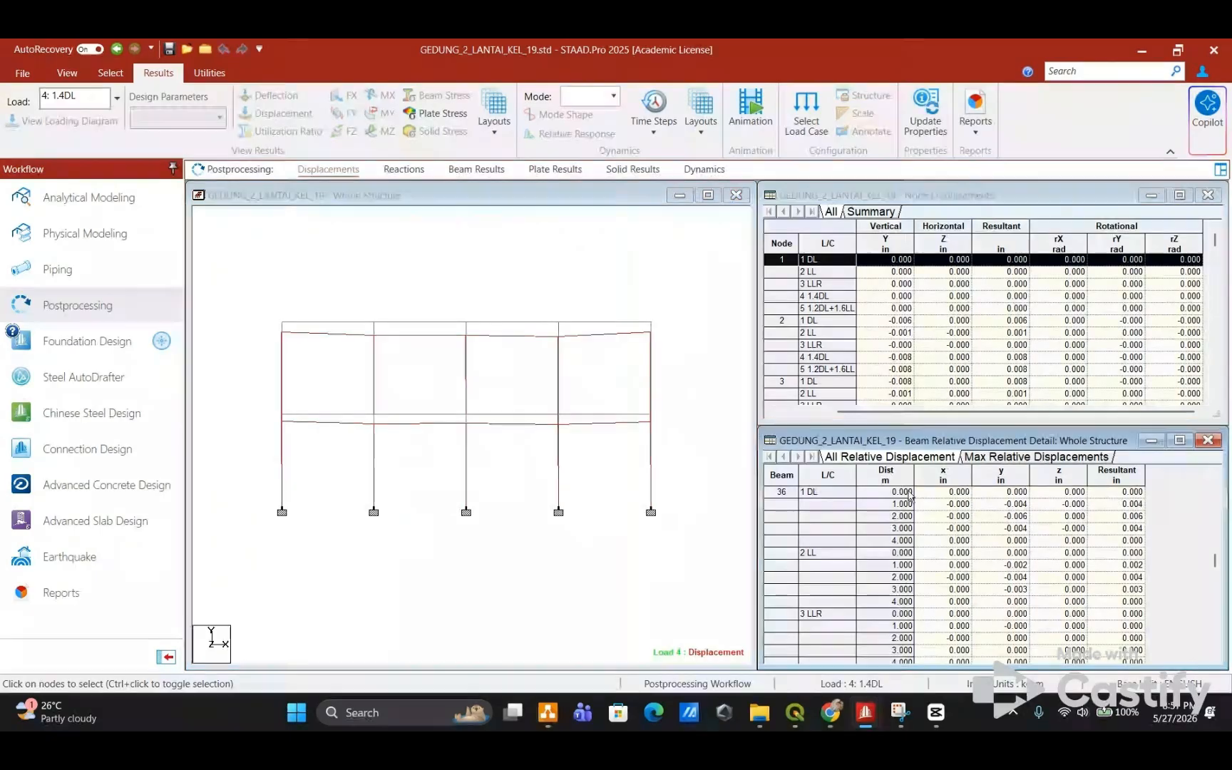
pyautogui.scroll(1, 1033, 534)
pyautogui.scroll(10, 1033, 534)
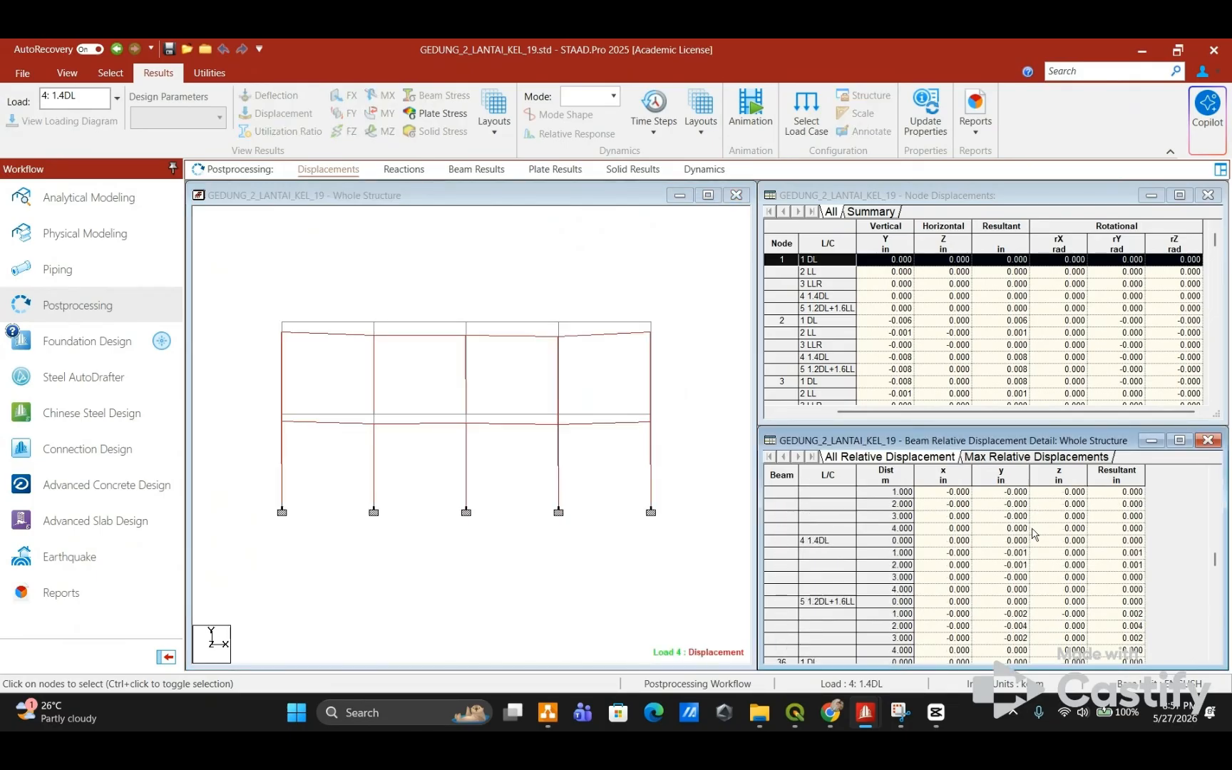
pyautogui.moveTo(1214, 556); pyautogui.dragTo(1215, 476)
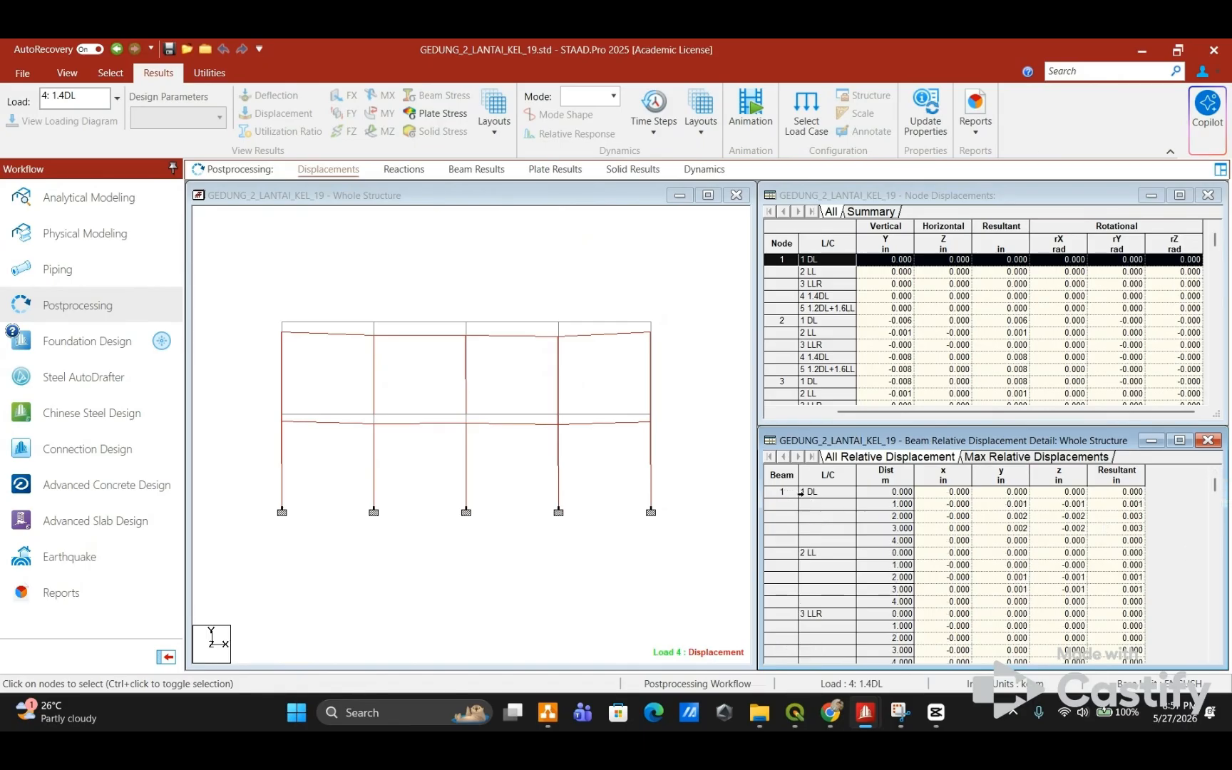
pyautogui.click(790, 492)
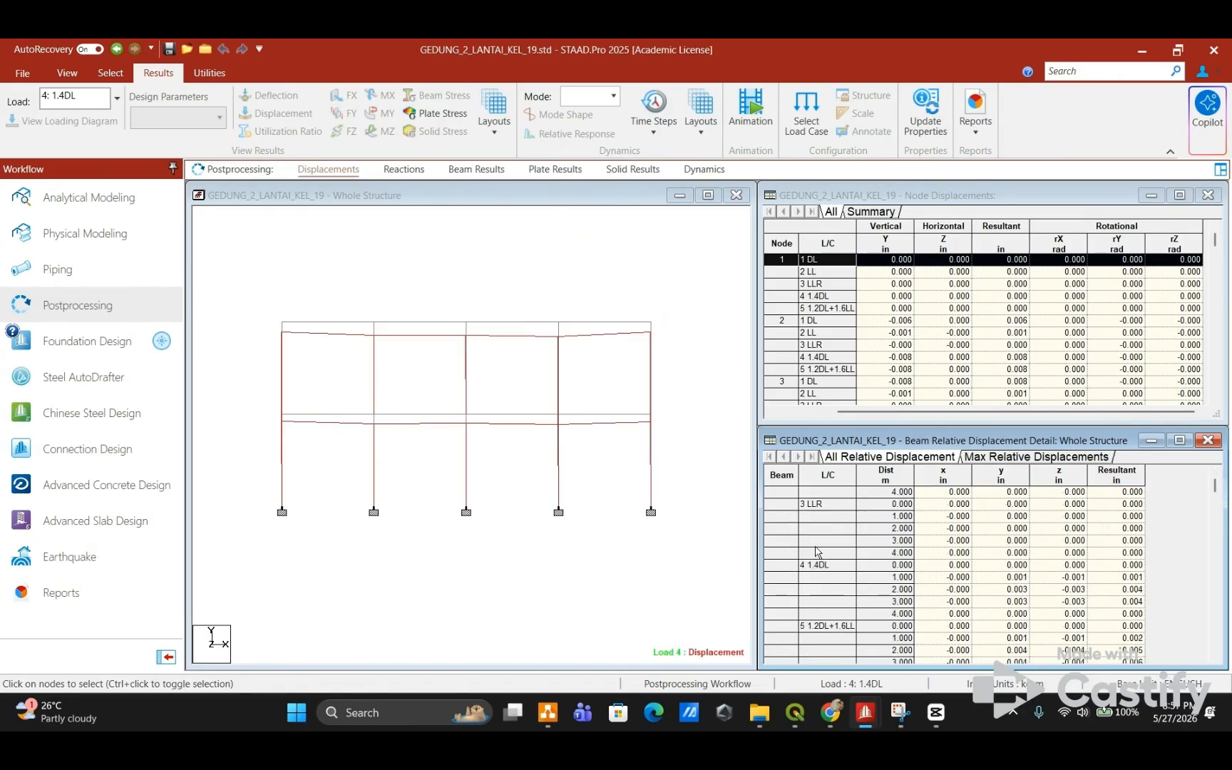
# Step: Select the upper-storey column on the fourth column line and examine its relative displacements and the nodes' horizontal X displacements
pyautogui.click(559, 396)
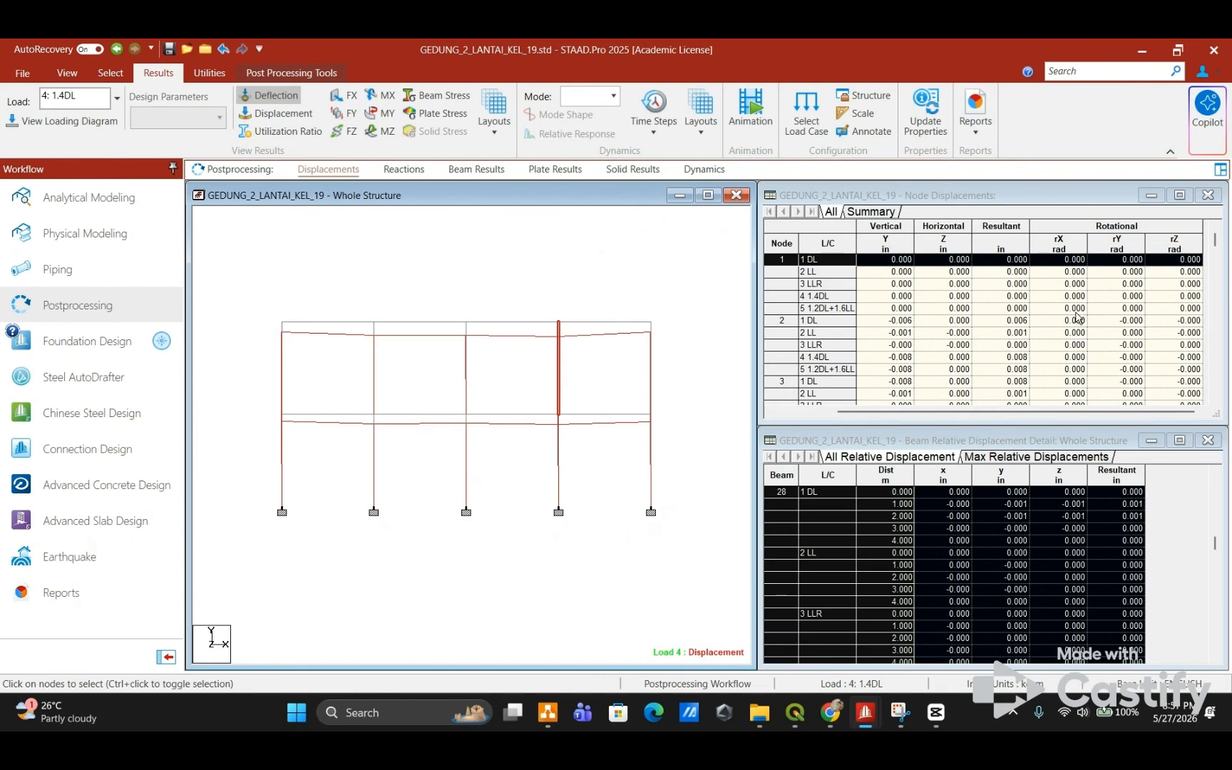
pyautogui.click(1045, 411)
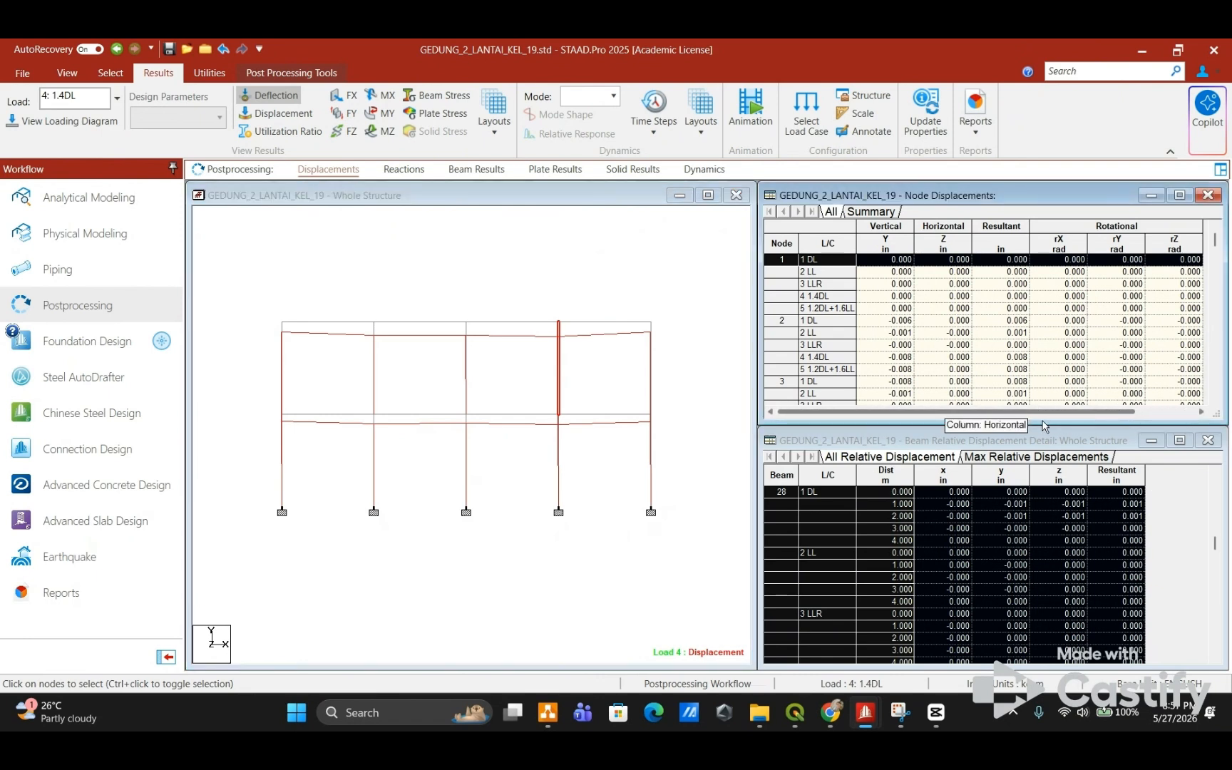
pyautogui.moveTo(1147, 412); pyautogui.dragTo(1065, 416)
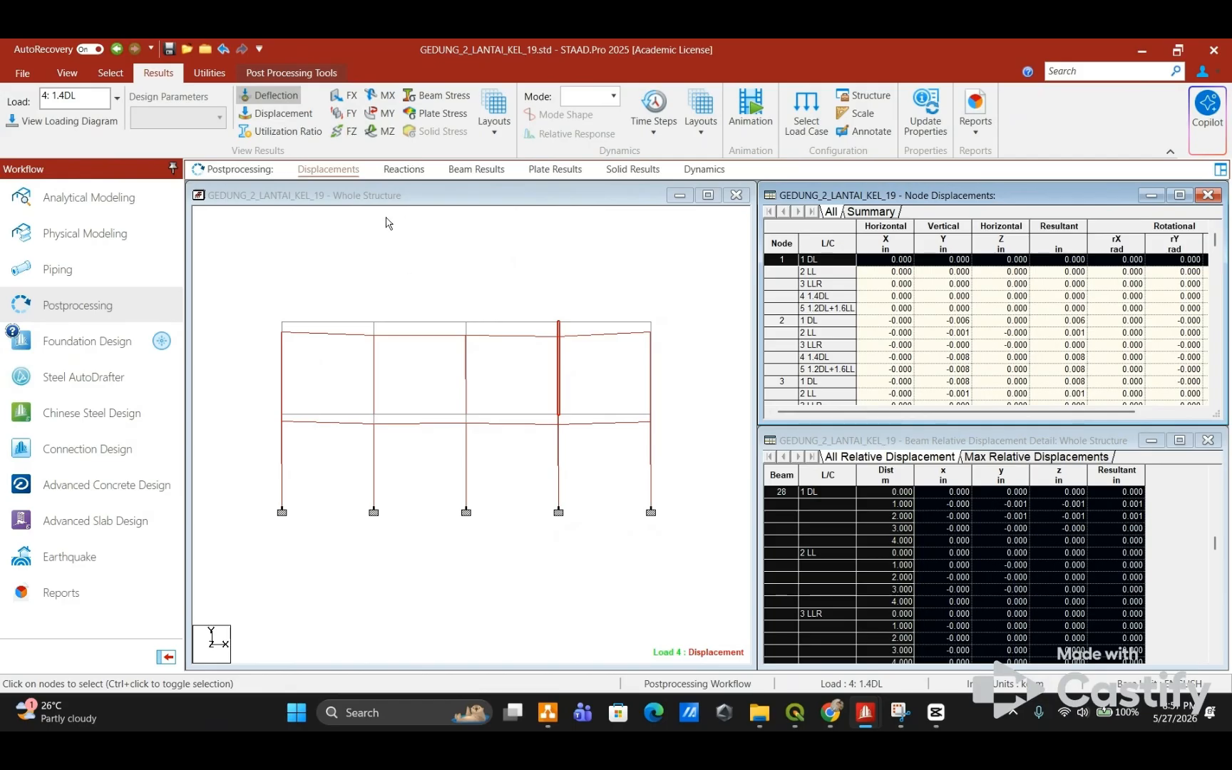
# Step: Switch the frame from deflection to the displacement shape, clear the column selection and examine the node rotations
pyautogui.click(283, 114)
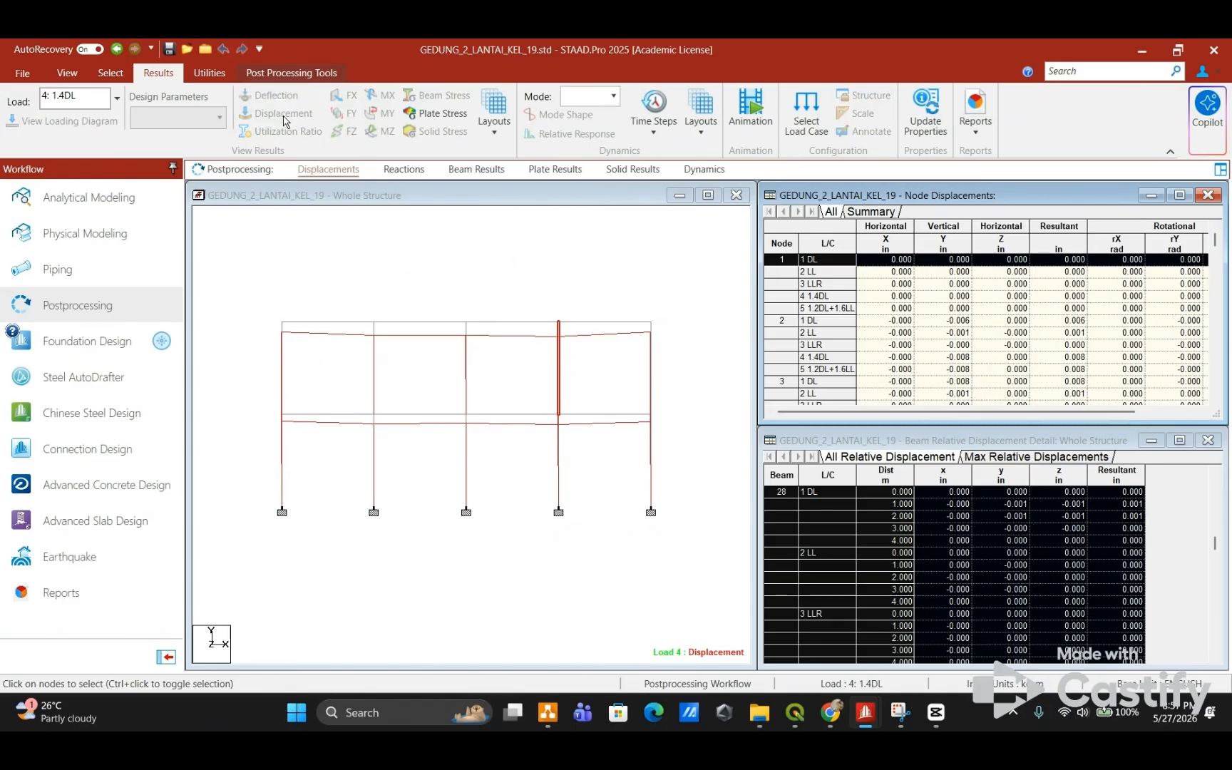
pyautogui.click(343, 241)
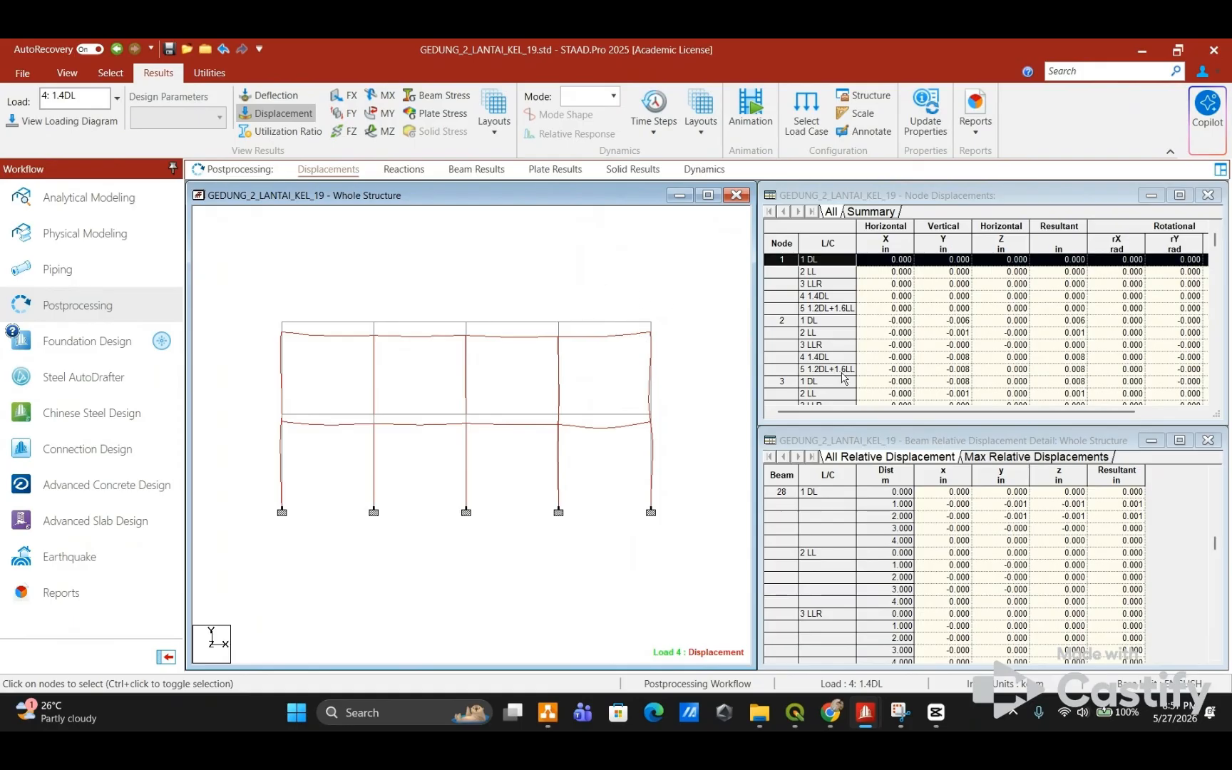
pyautogui.moveTo(980, 411); pyautogui.dragTo(1037, 413)
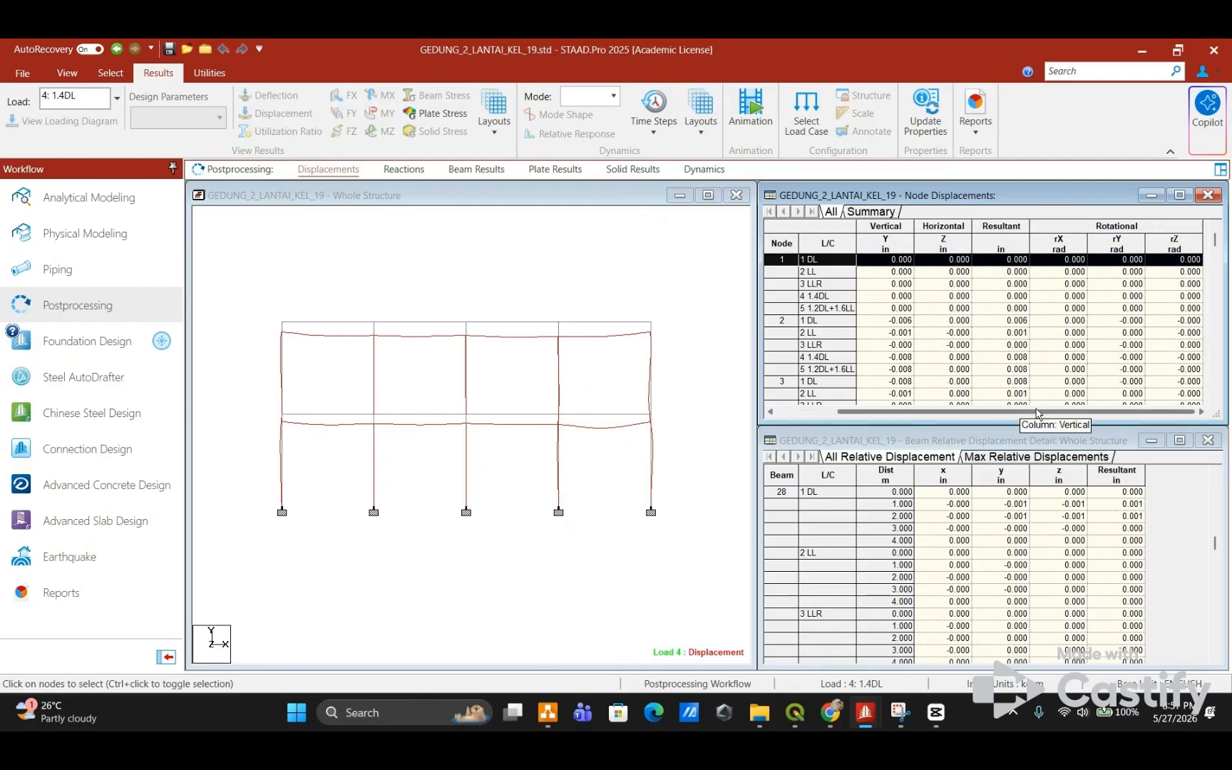
pyautogui.click(522, 266)
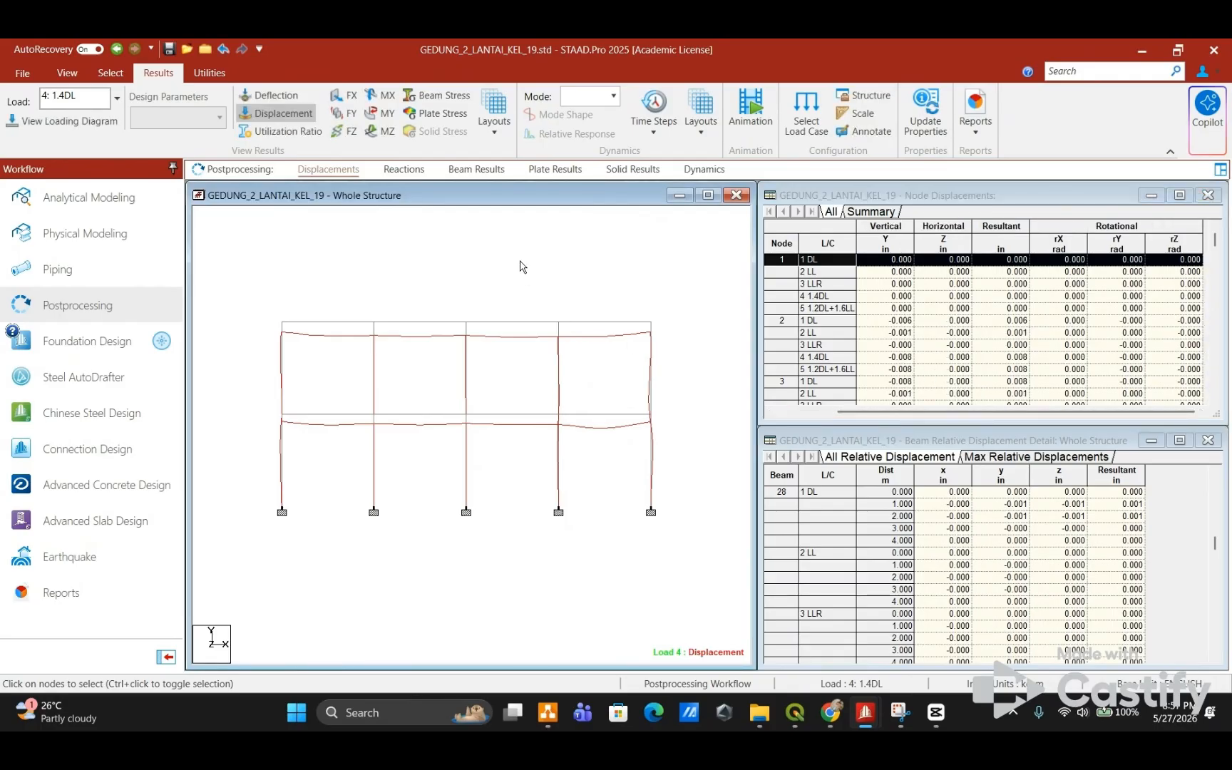
# Step: Replace the isolated frame's displacement shape with the bending Z diagram and examine it, followed by the axial force diagram
pyautogui.click(292, 116)
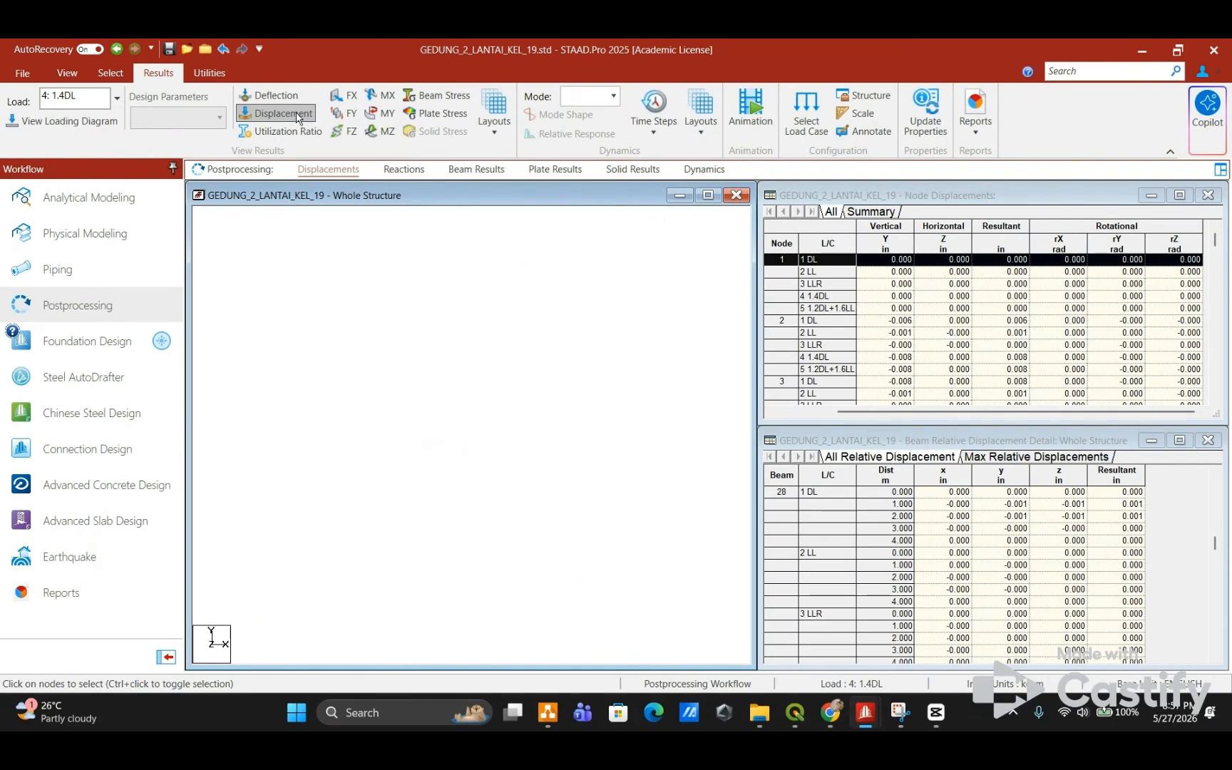
pyautogui.click(377, 131)
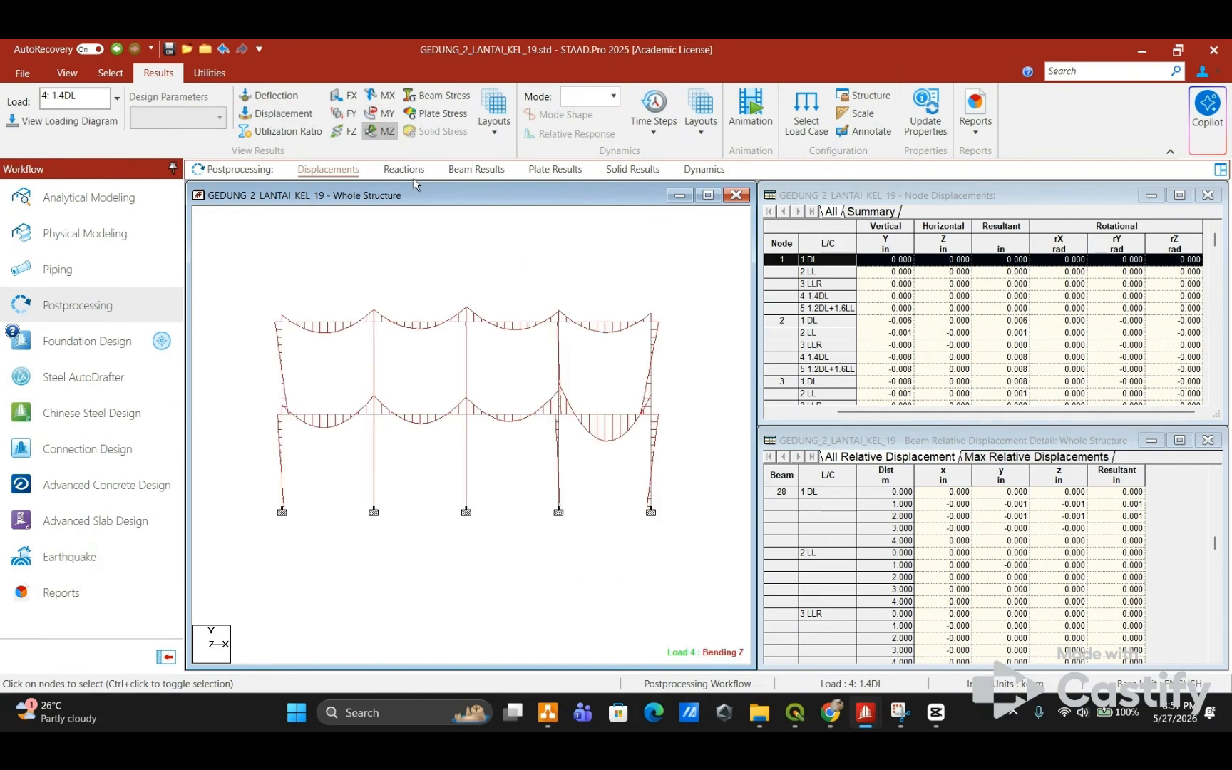
pyautogui.scroll(4, 508, 399)
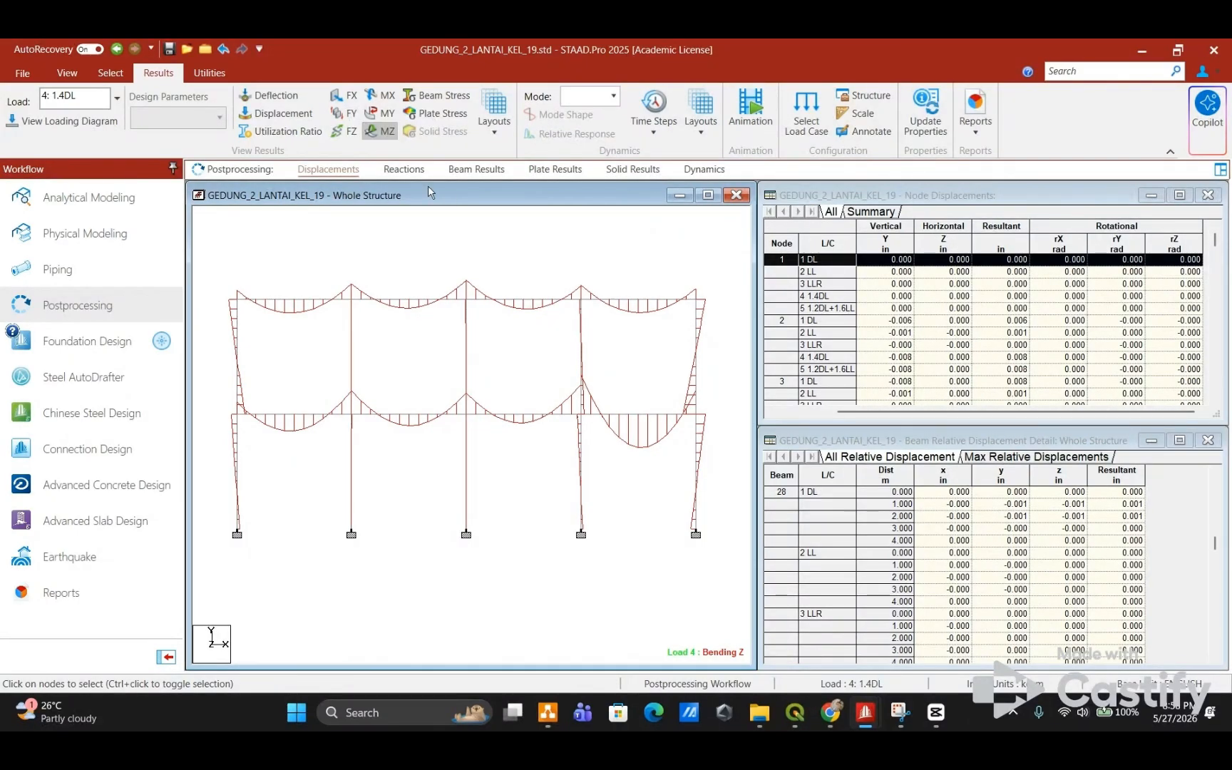
pyautogui.click(387, 114)
pyautogui.click(344, 95)
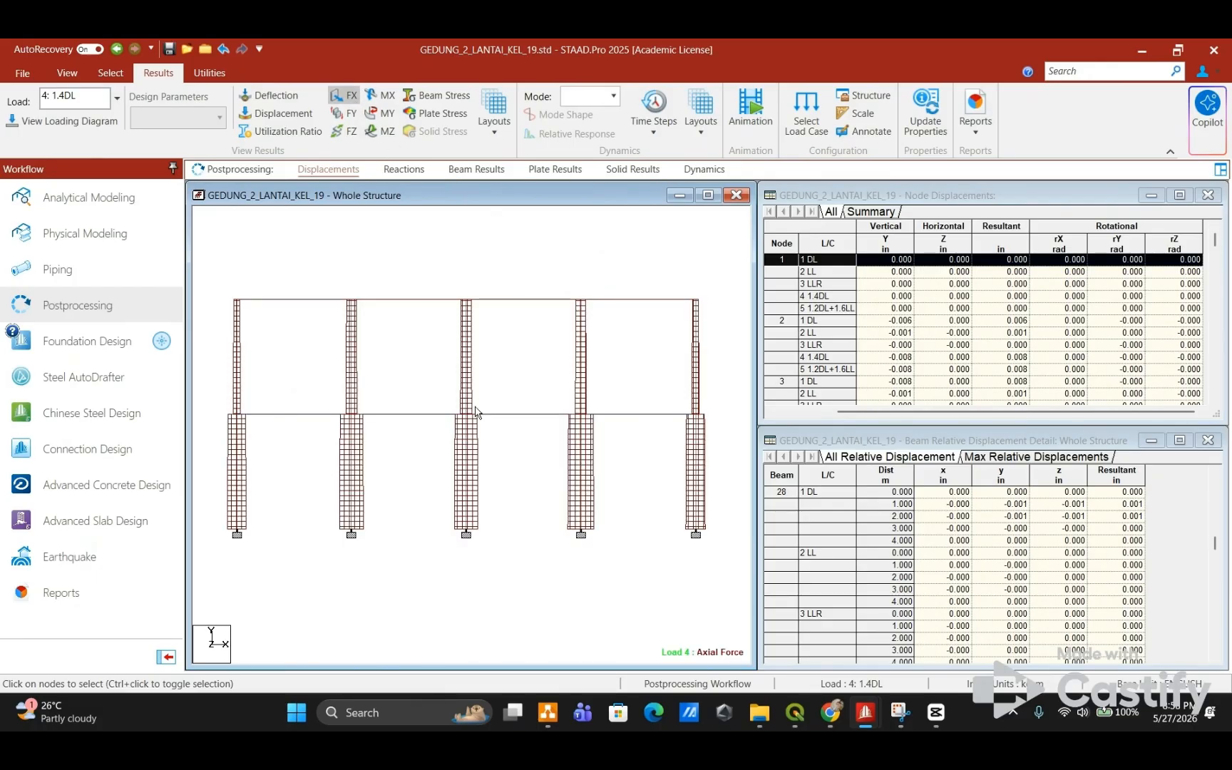
# Step: Show only the bending Y diagram on the isolated frame, examine its beam values and hide the diagram
pyautogui.click(387, 113)
pyautogui.click(346, 98)
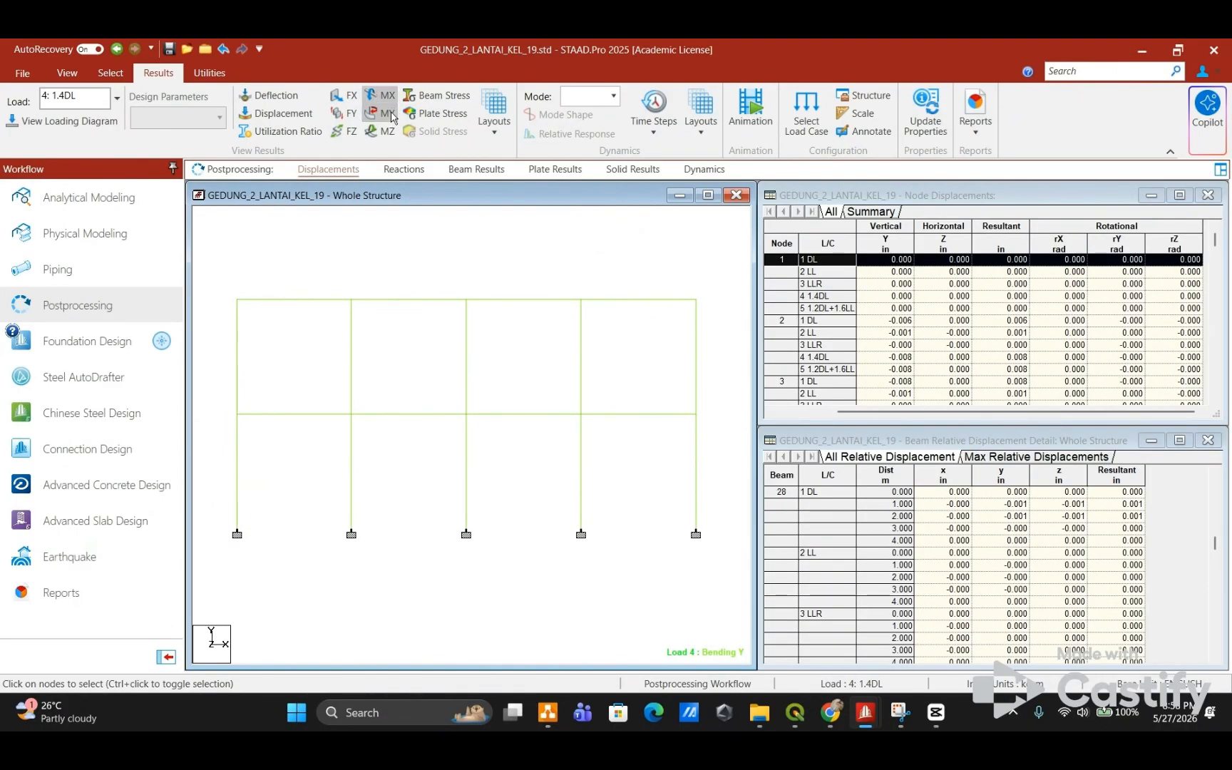
pyautogui.moveTo(494, 388)
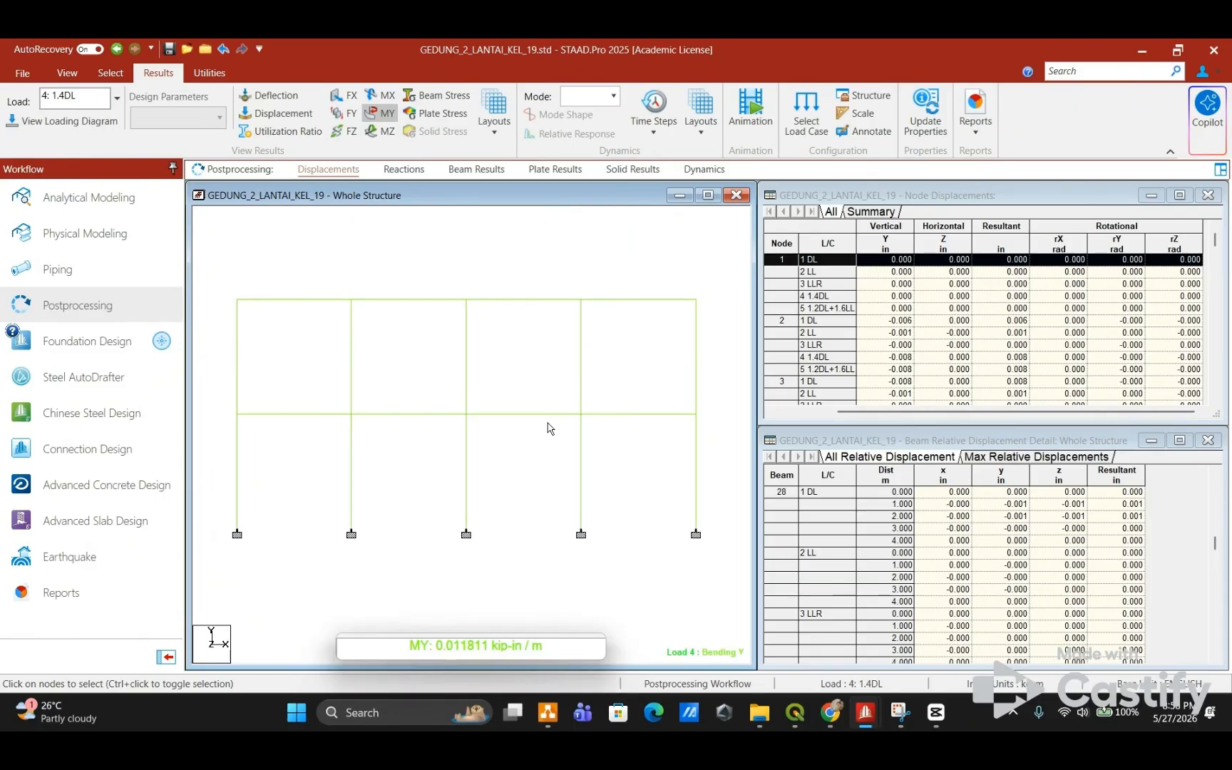
pyautogui.click(383, 114)
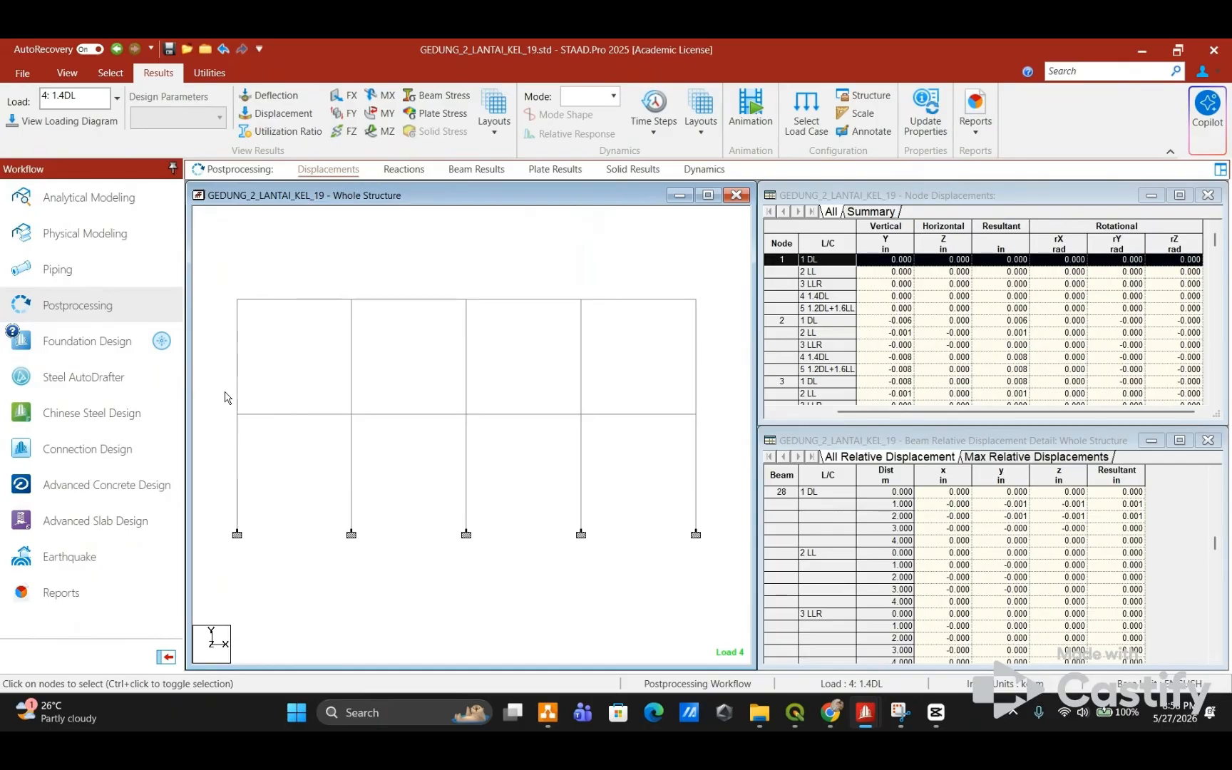
# Step: Display the frame's beam stress and open the plate stress contour settings, closing them without changes
pyautogui.click(437, 94)
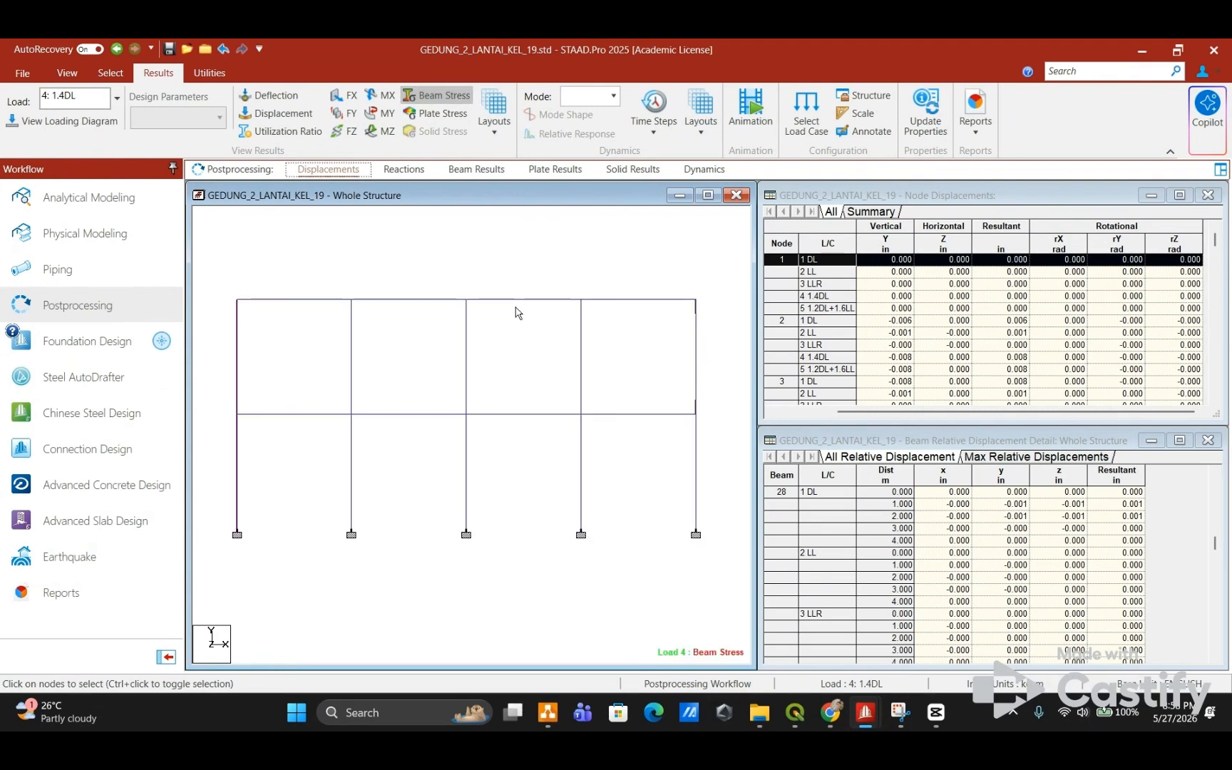
pyautogui.click(455, 113)
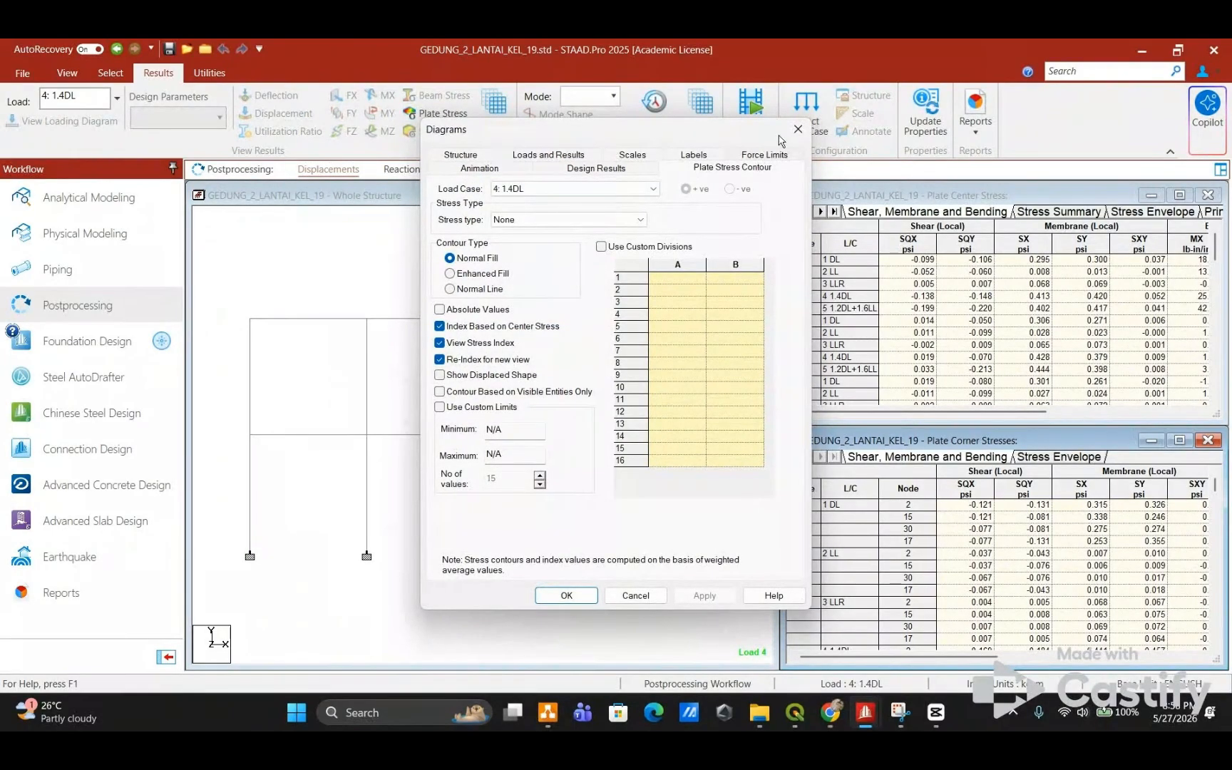
pyautogui.click(797, 129)
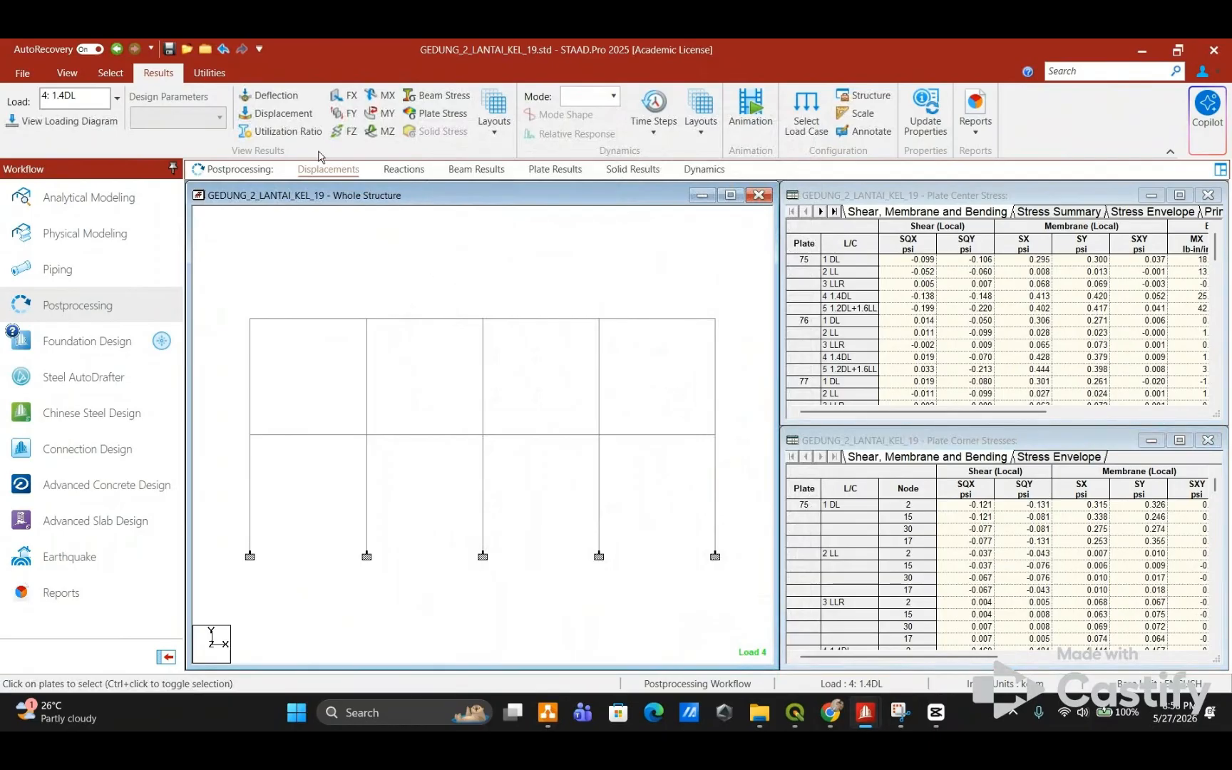
# Step: Compare the isolated frame's bending and axial force diagrams, returning to the displacement shape alone
pyautogui.click(392, 132)
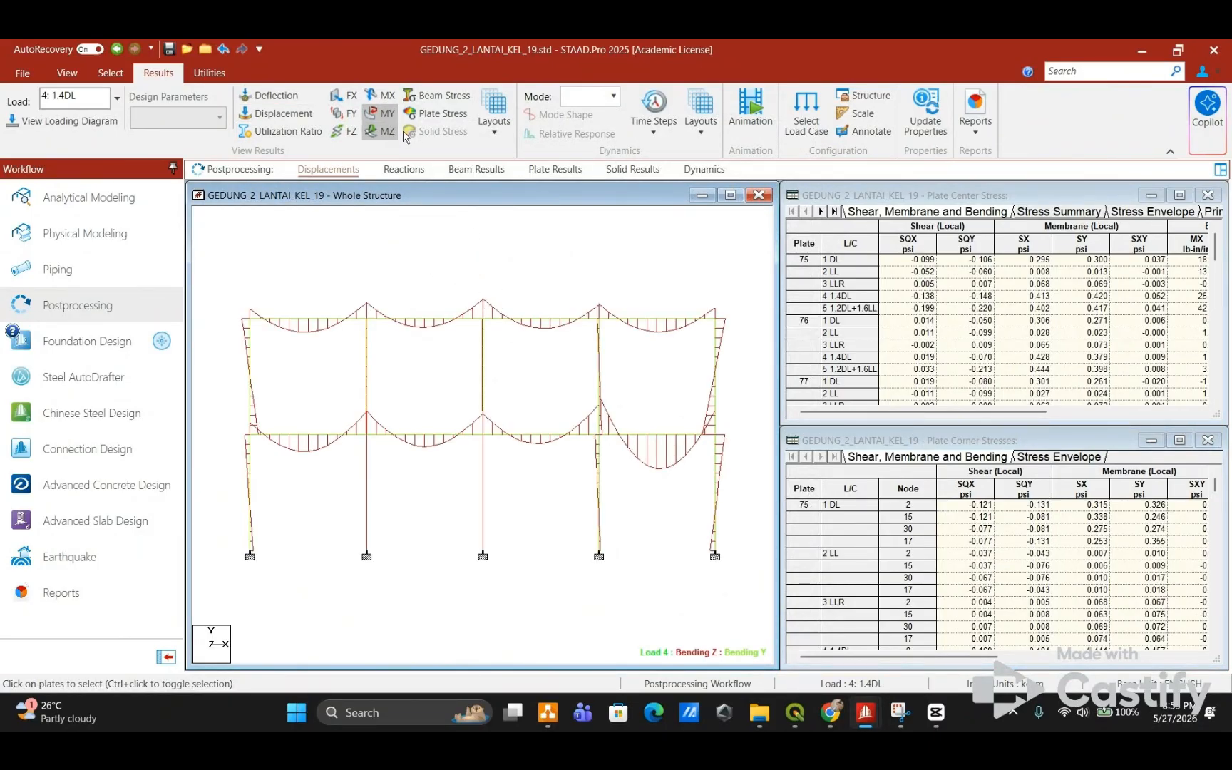
pyautogui.click(381, 113)
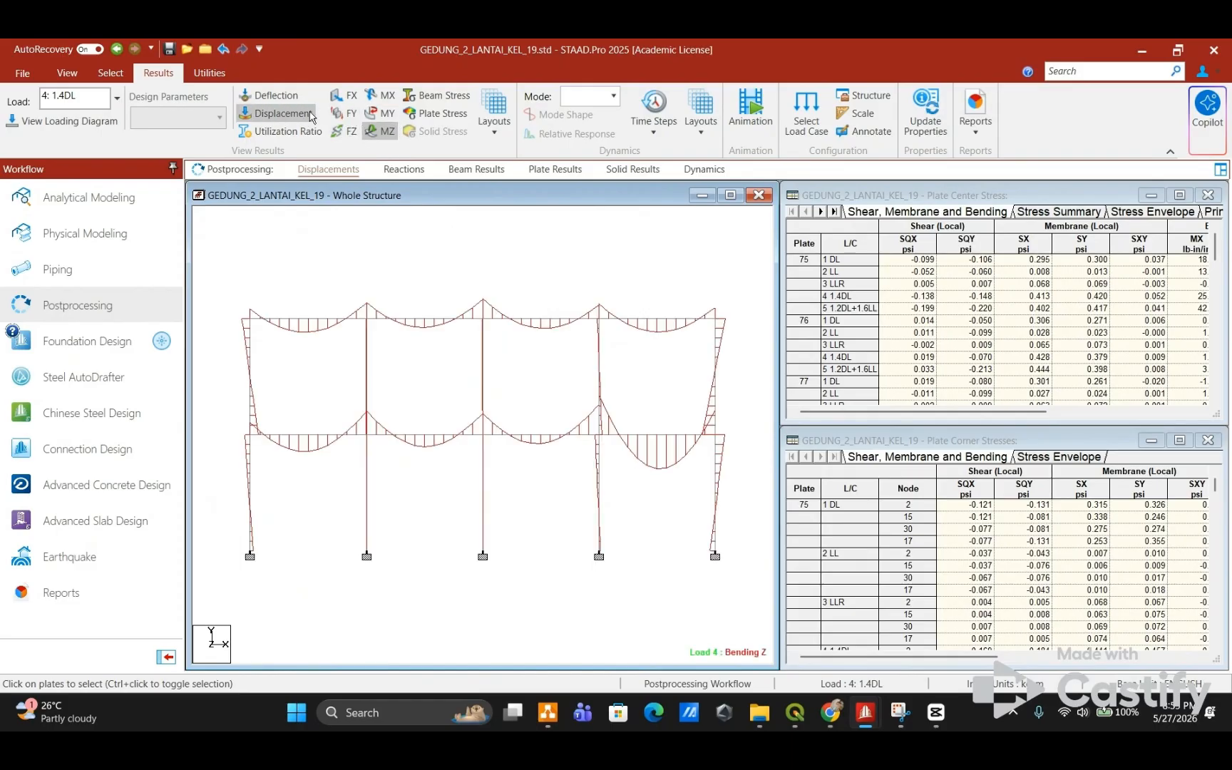
pyautogui.click(347, 95)
pyautogui.click(378, 131)
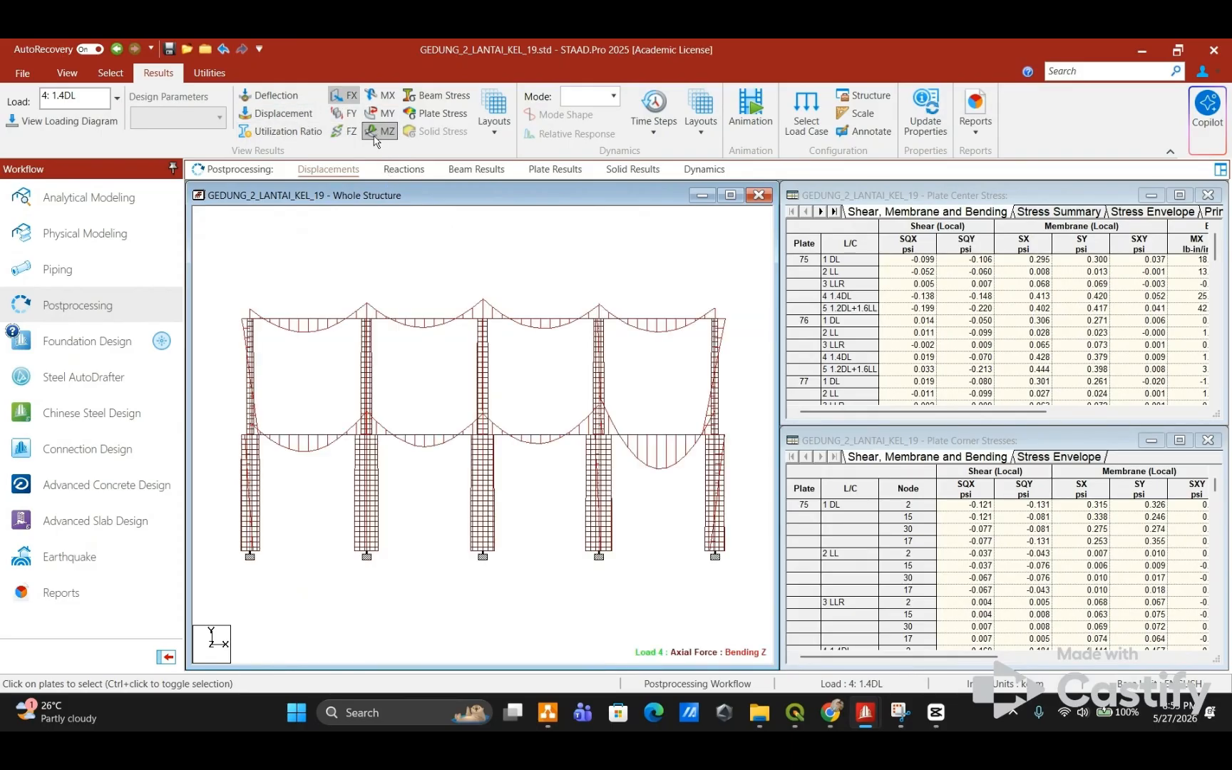
pyautogui.click(279, 112)
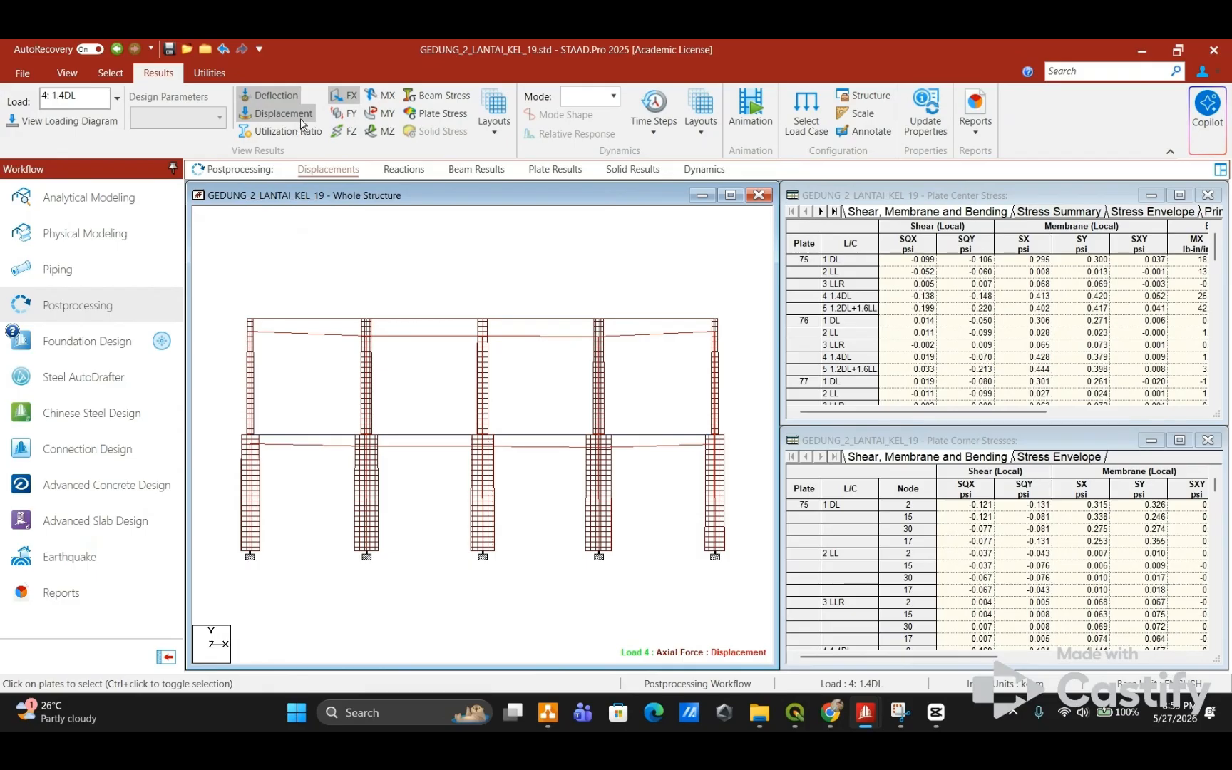
pyautogui.click(346, 94)
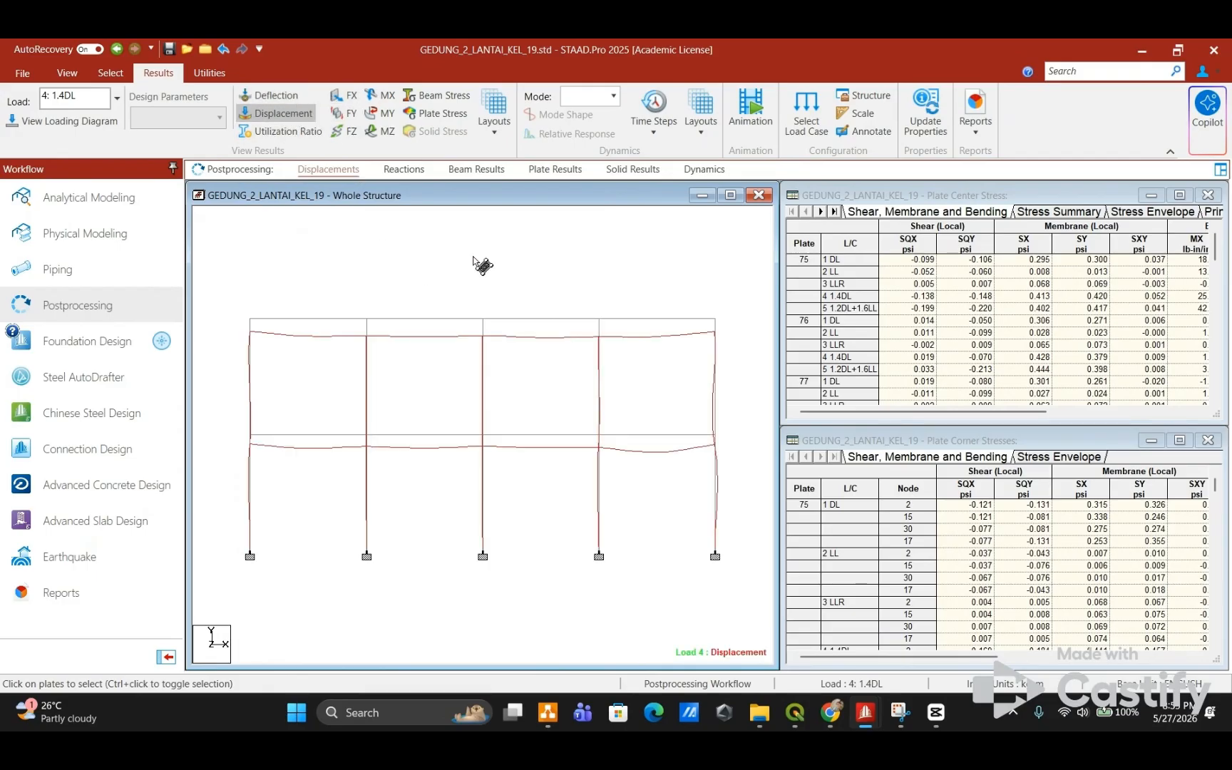
# Step: Choose load case 1: DL and show the whole structure's deflection with the bending Z diagram, leaving only bending Z displayed
pyautogui.click(71, 74)
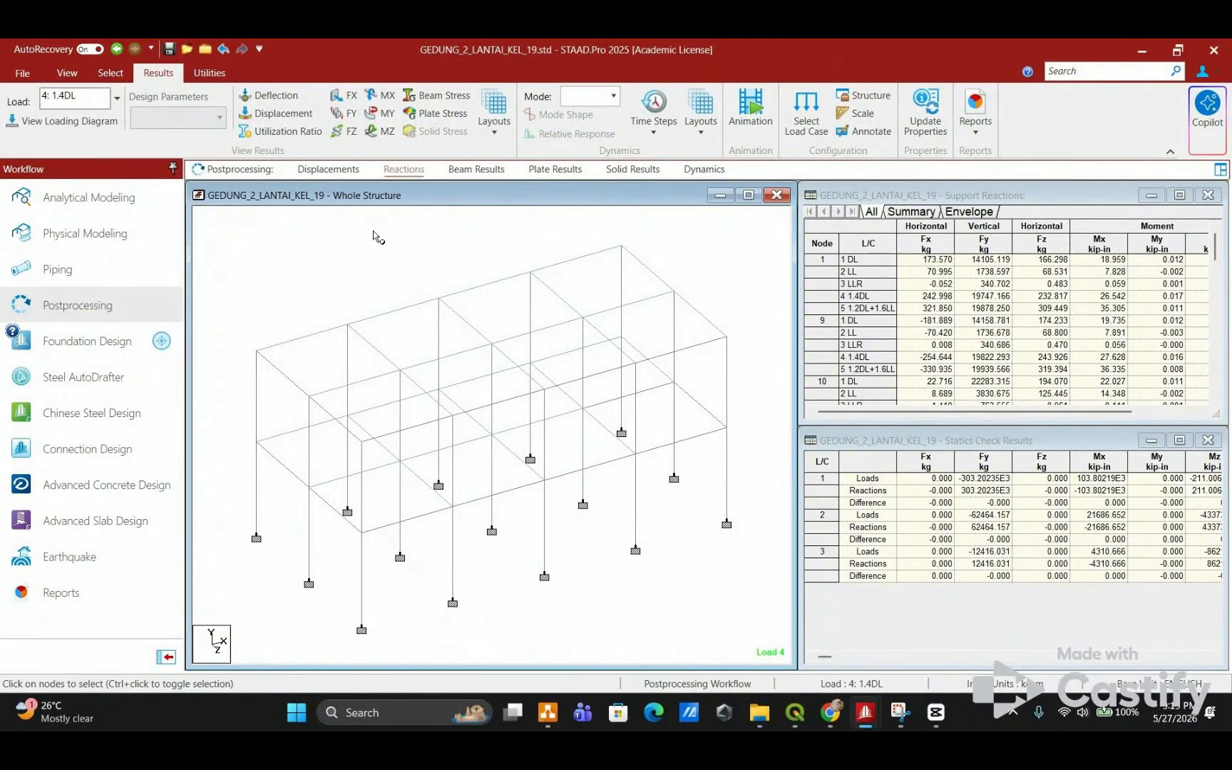
pyautogui.click(117, 102)
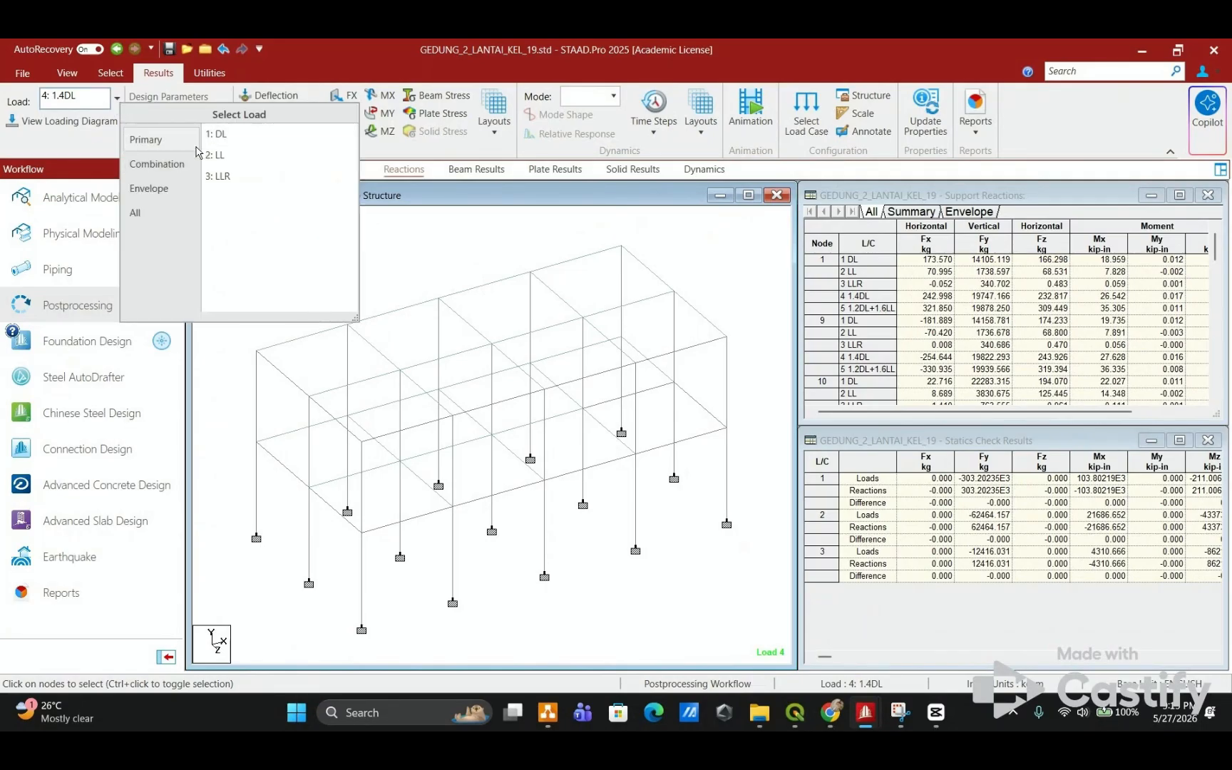
pyautogui.click(217, 136)
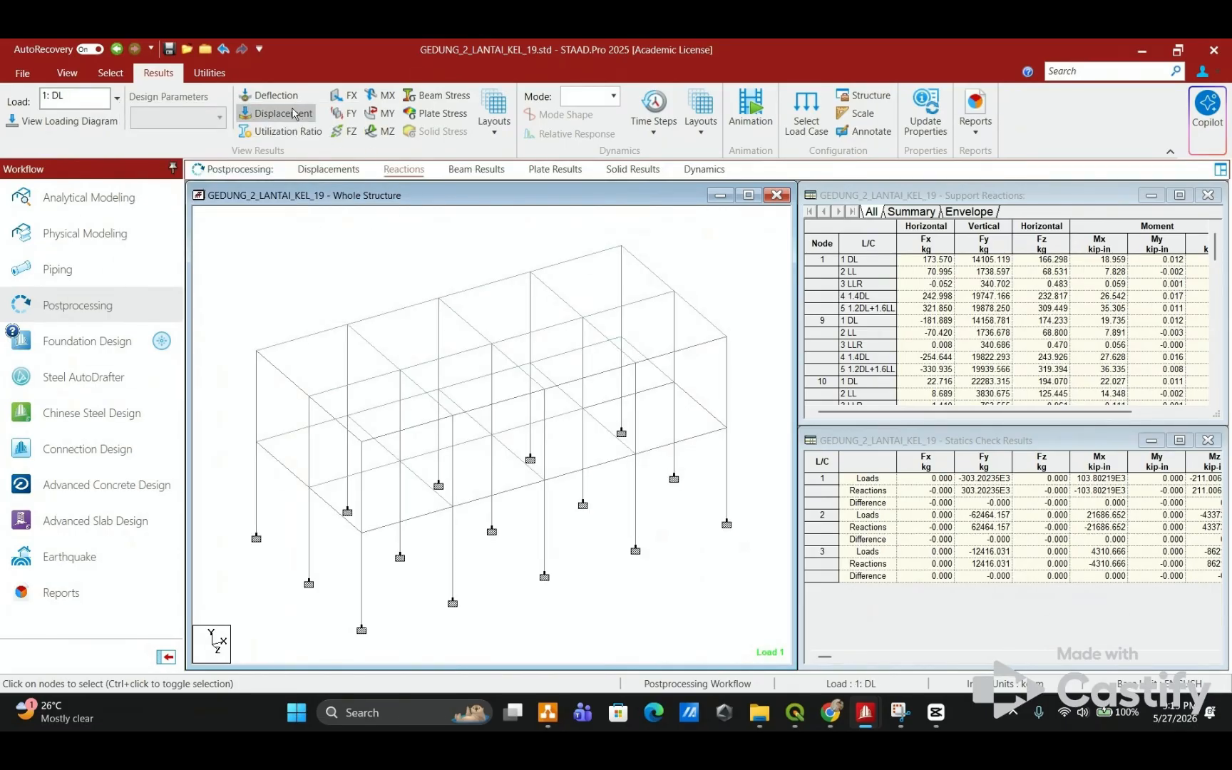
pyautogui.click(288, 102)
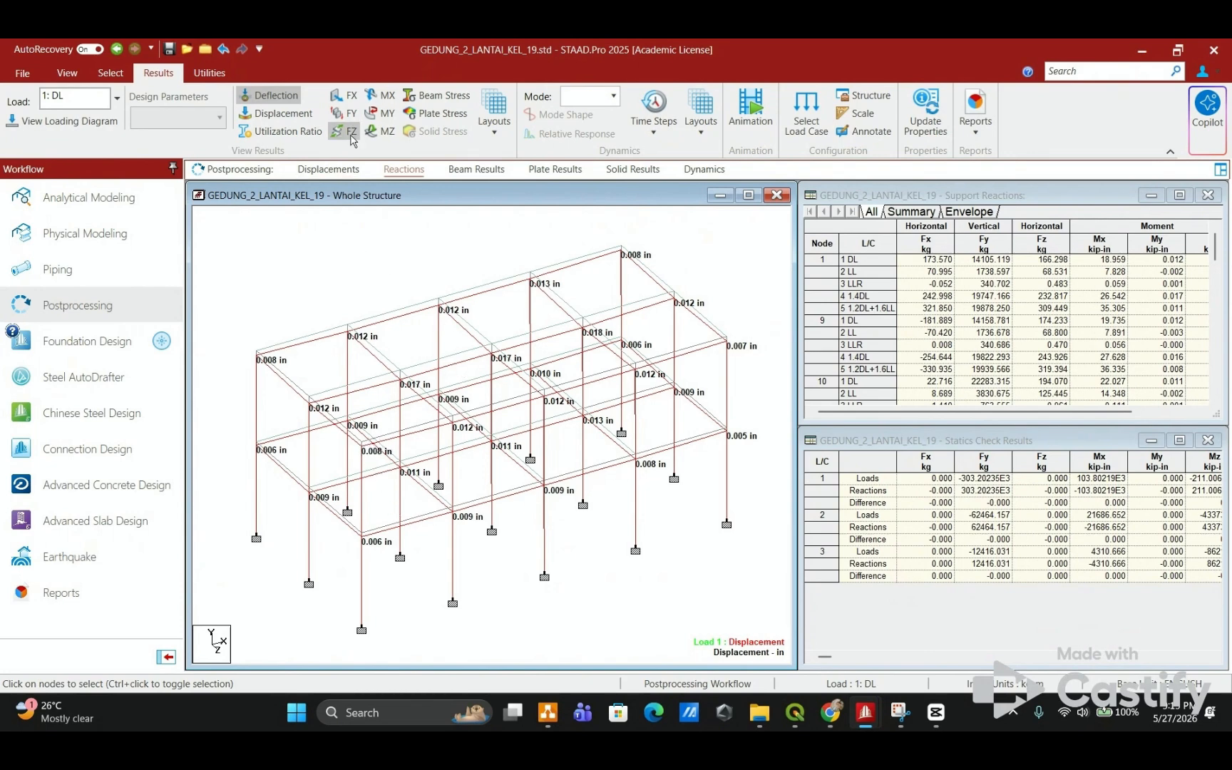
pyautogui.click(386, 133)
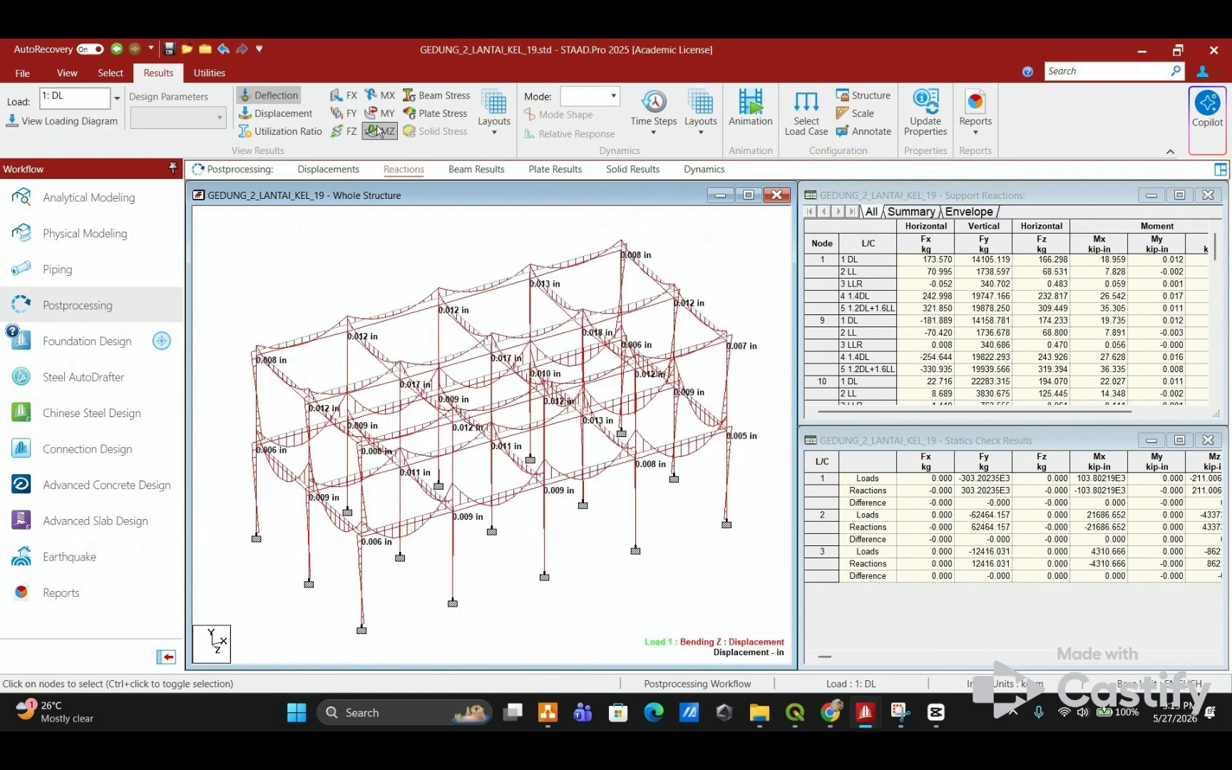
pyautogui.click(285, 96)
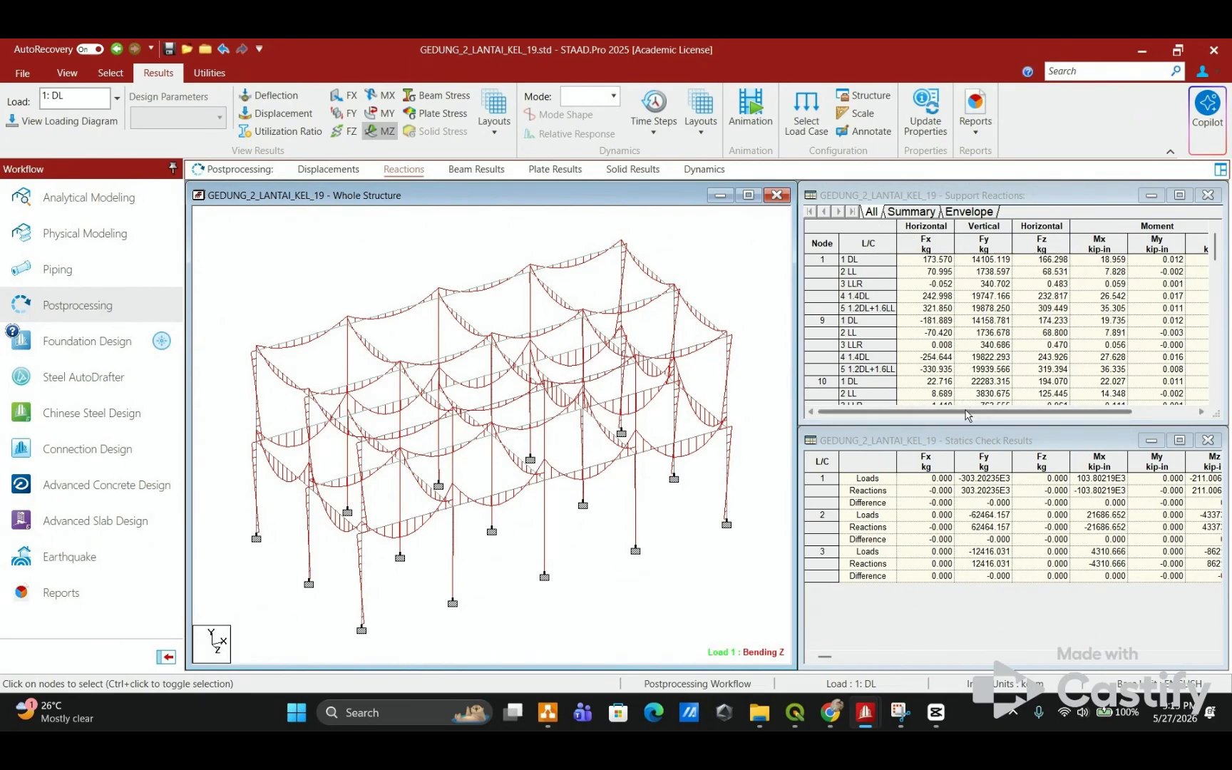
# Step: Examine the support reaction moments of node 1 for load case 1 DL and hide the bending Z diagram
pyautogui.moveTo(1009, 412); pyautogui.dragTo(1071, 412)
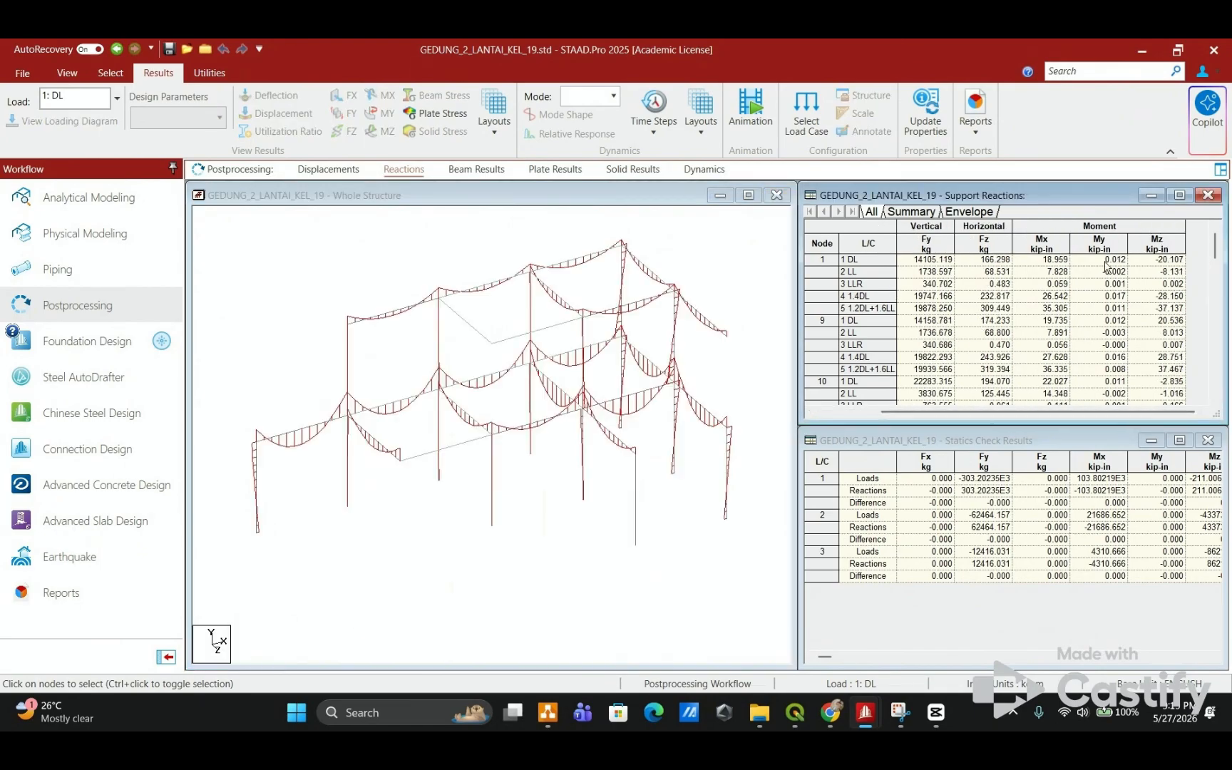
pyautogui.click(862, 261)
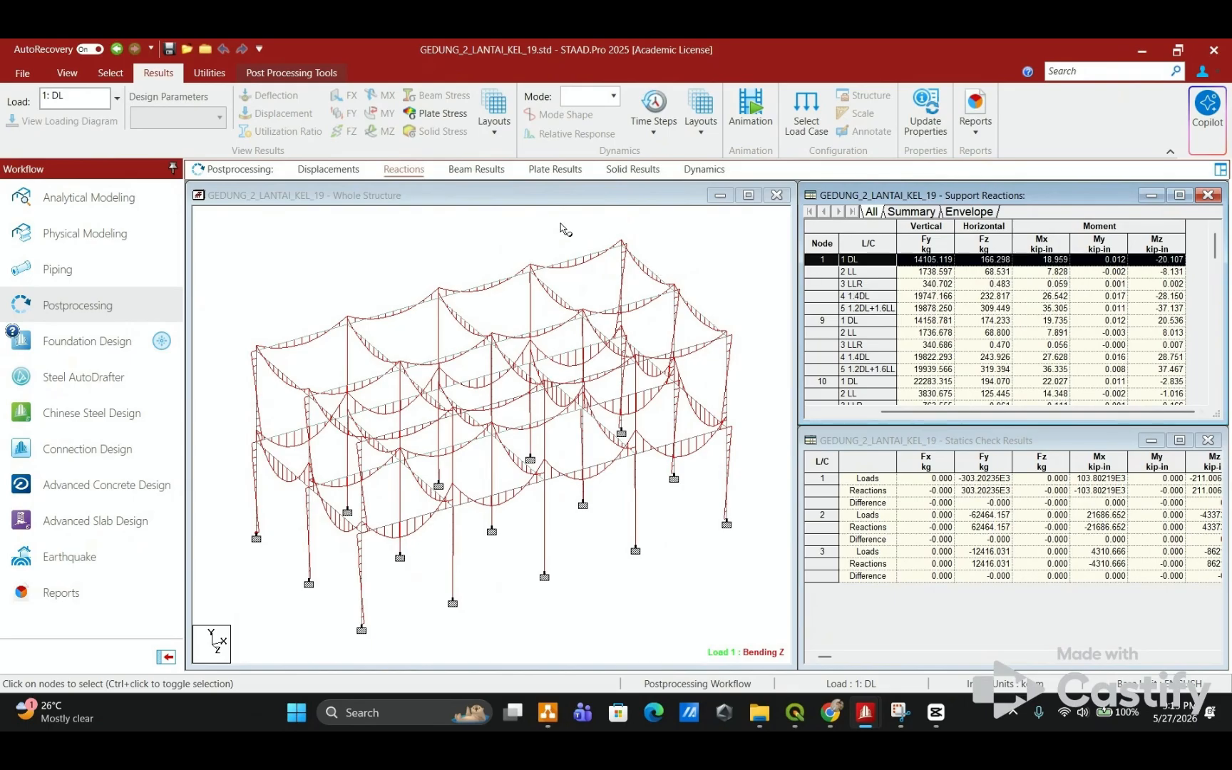
pyautogui.click(446, 225)
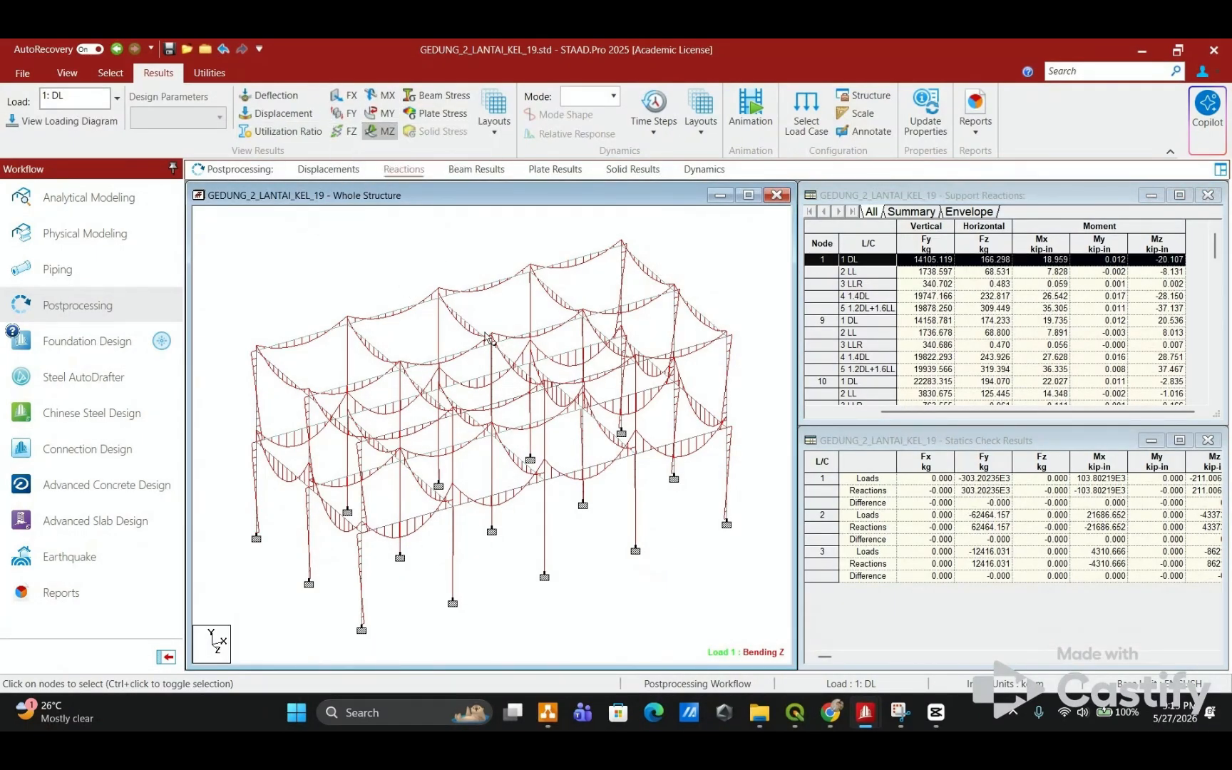
pyautogui.click(380, 131)
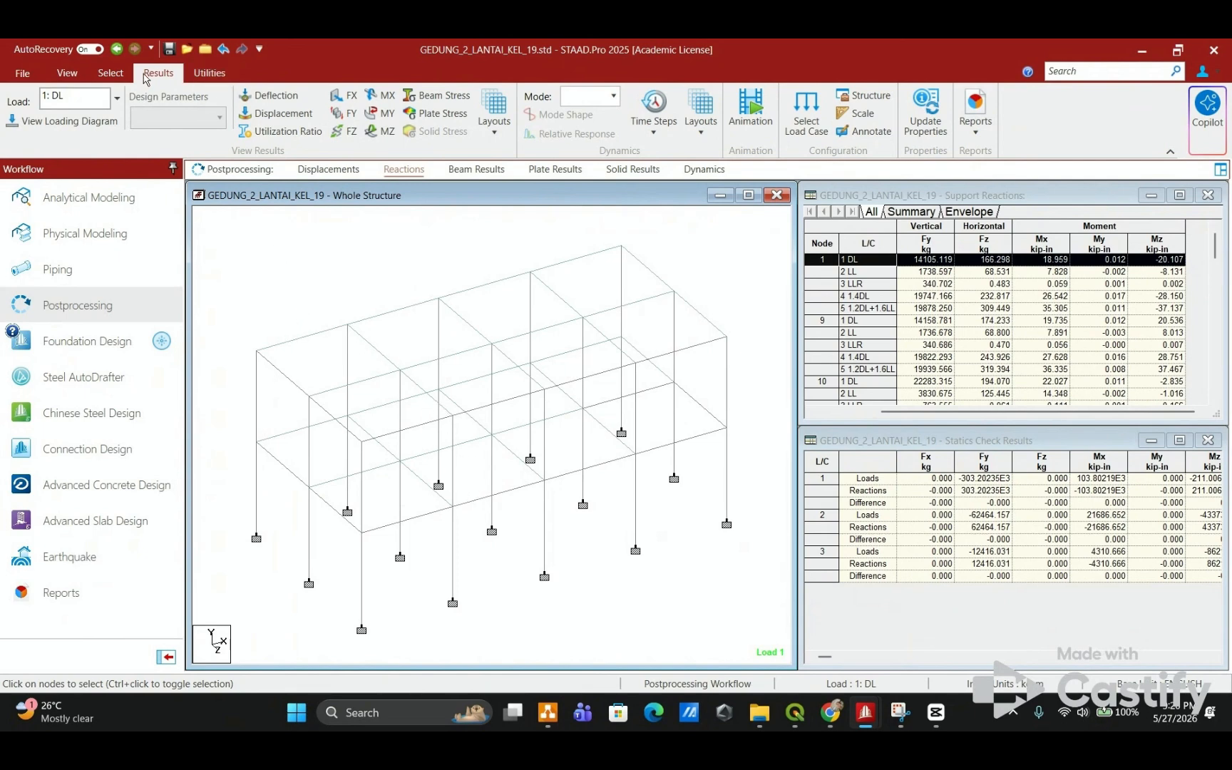
# Step: Select the columns and both levels of beams in the first two bays of the middle longitudinal frame
pyautogui.click(113, 74)
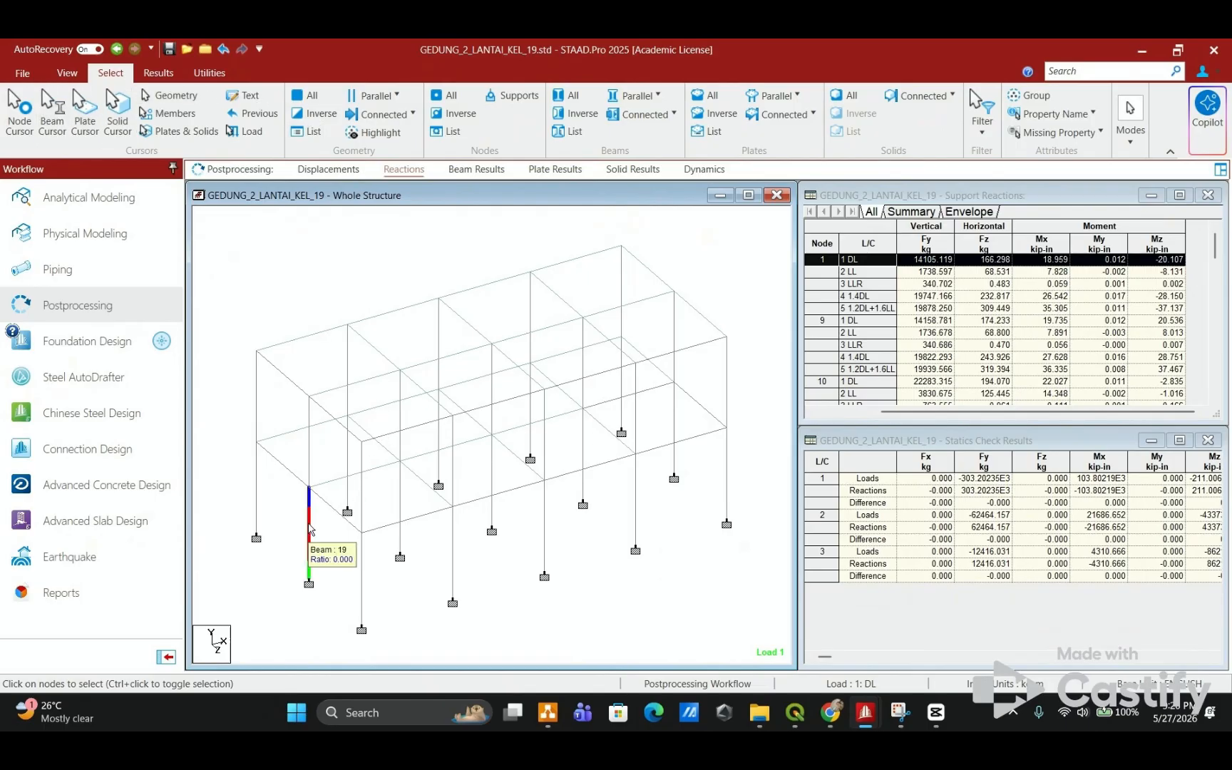
pyautogui.click(309, 523)
pyautogui.keyDown('ctrl'); pyautogui.click(309, 460); pyautogui.keyUp('ctrl')
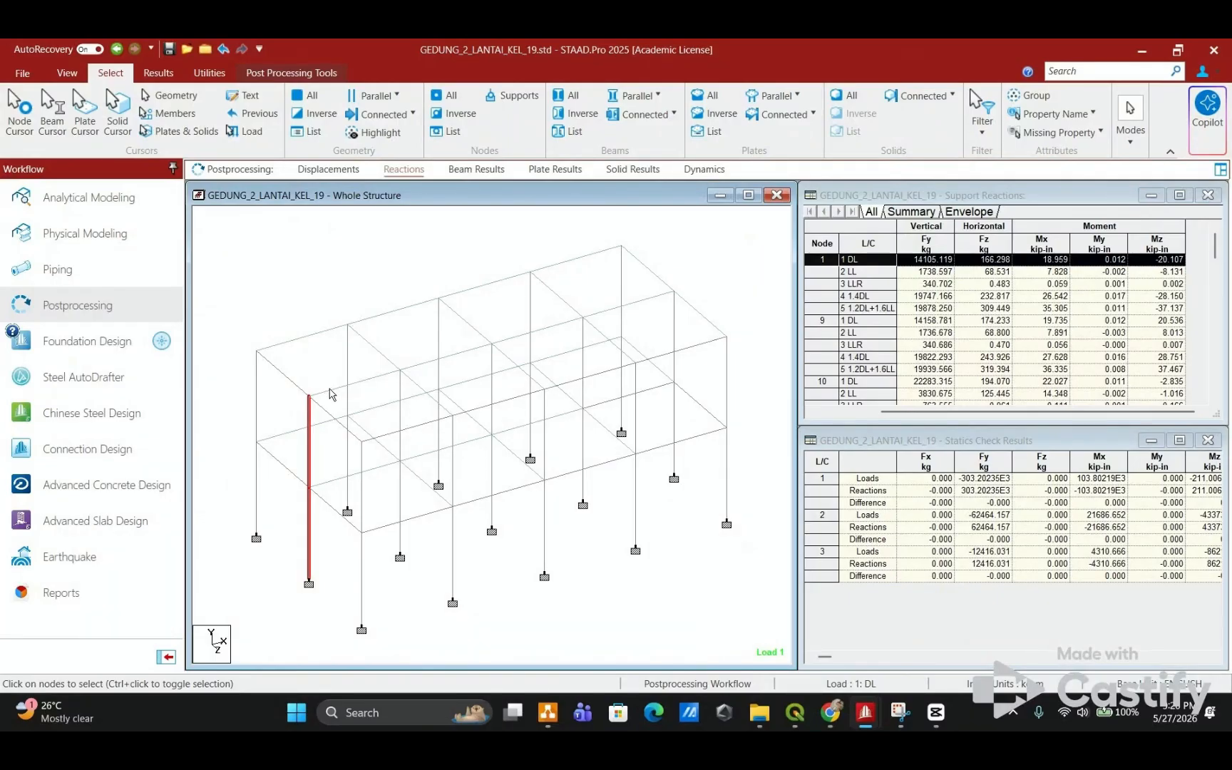
pyautogui.keyDown('ctrl'); pyautogui.click(334, 390); pyautogui.keyUp('ctrl')
pyautogui.keyDown('ctrl'); pyautogui.click(401, 413); pyautogui.keyUp('ctrl')
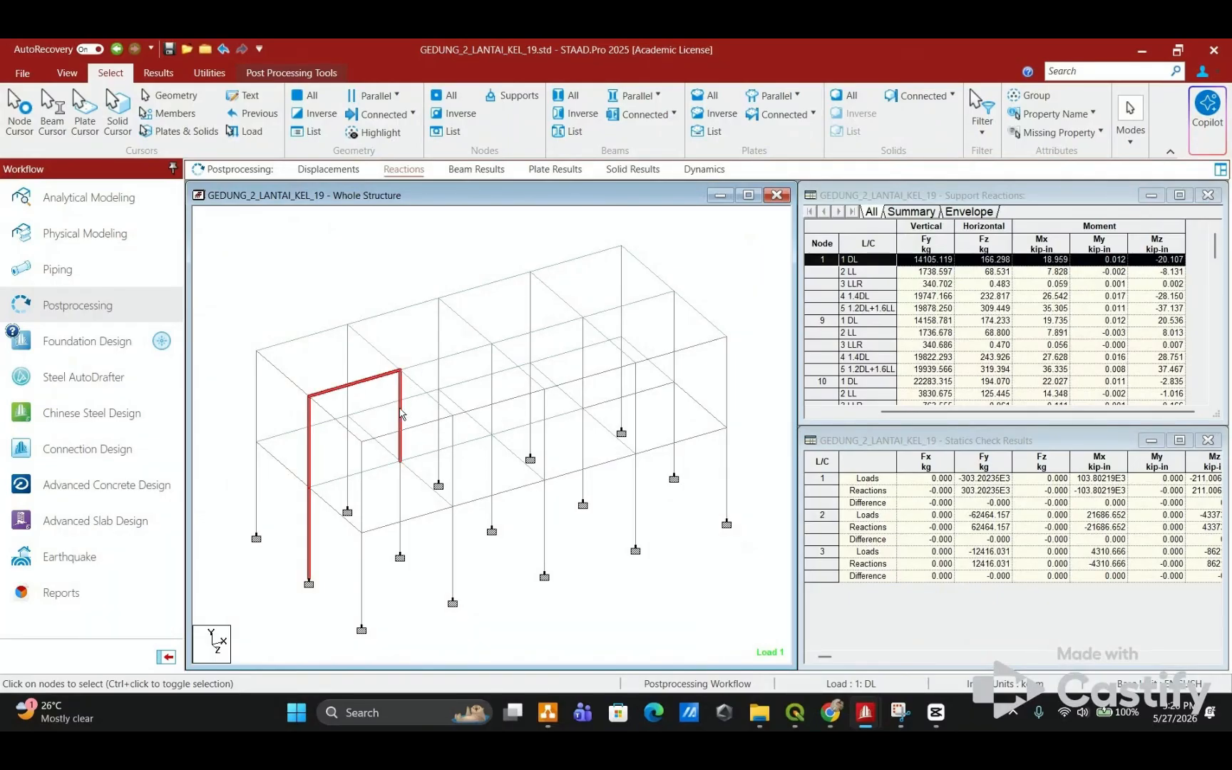
pyautogui.keyDown('ctrl'); pyautogui.click(387, 465); pyautogui.keyUp('ctrl')
pyautogui.keyDown('ctrl'); pyautogui.click(401, 477); pyautogui.keyUp('ctrl')
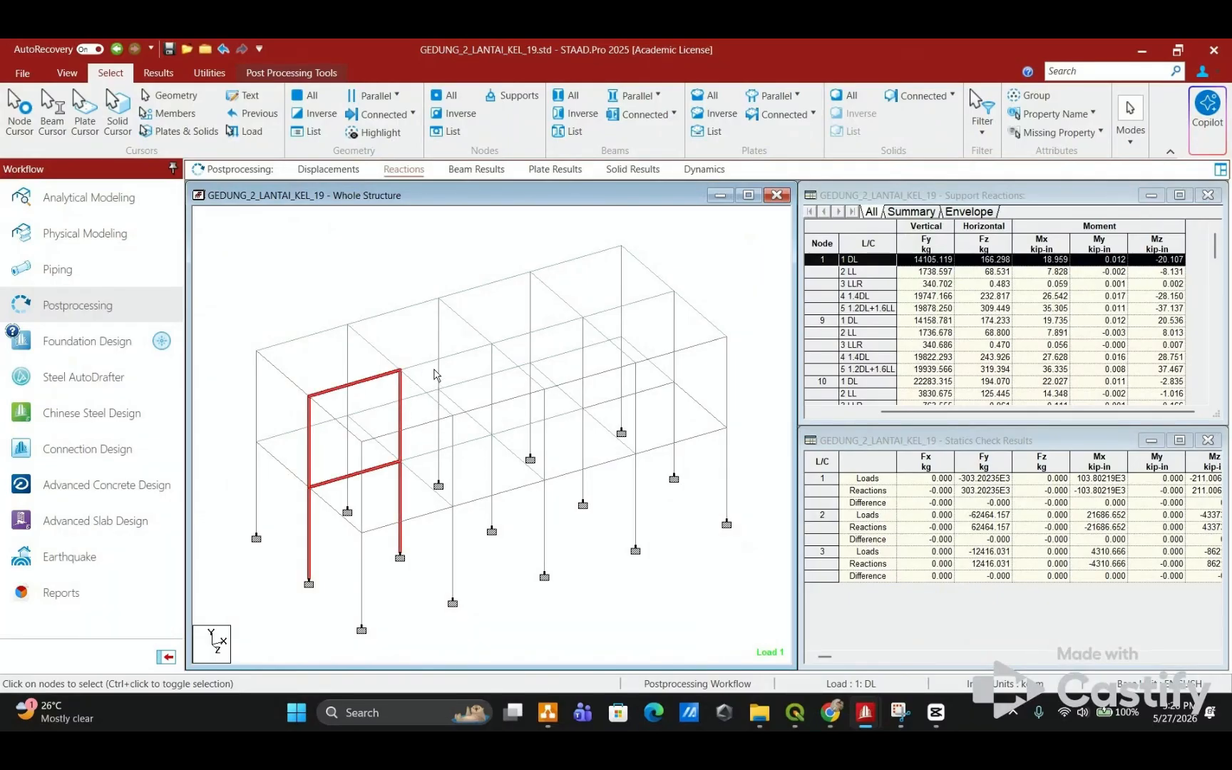
pyautogui.keyDown('ctrl'); pyautogui.click(443, 362); pyautogui.keyUp('ctrl')
pyautogui.keyDown('ctrl'); pyautogui.click(493, 403); pyautogui.keyUp('ctrl')
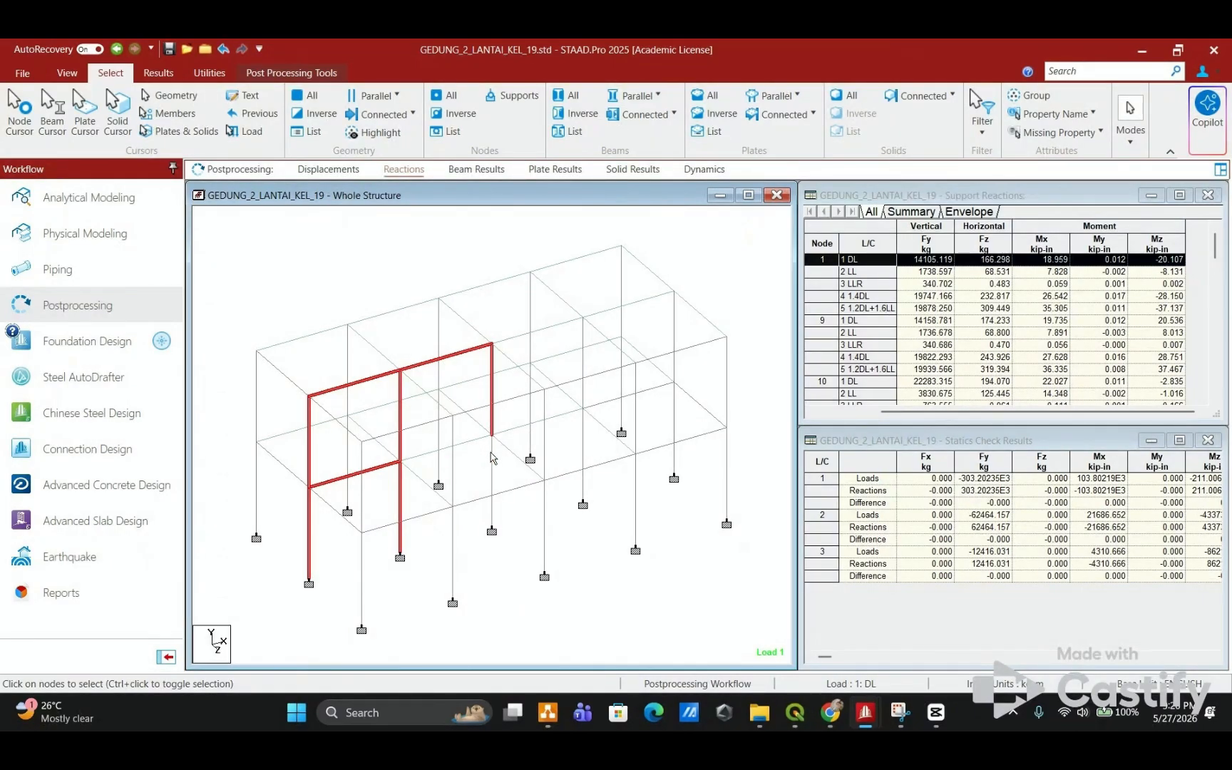
pyautogui.keyDown('ctrl'); pyautogui.click(492, 459); pyautogui.keyUp('ctrl')
pyautogui.keyDown('ctrl'); pyautogui.click(475, 441); pyautogui.keyUp('ctrl')
# Step: Add the beams and columns of the middle frame's remaining two bays to the selection and display only the selected objects
pyautogui.keyDown('ctrl'); pyautogui.click(531, 423); pyautogui.keyUp('ctrl')
pyautogui.keyDown('ctrl'); pyautogui.click(531, 401); pyautogui.keyUp('ctrl')
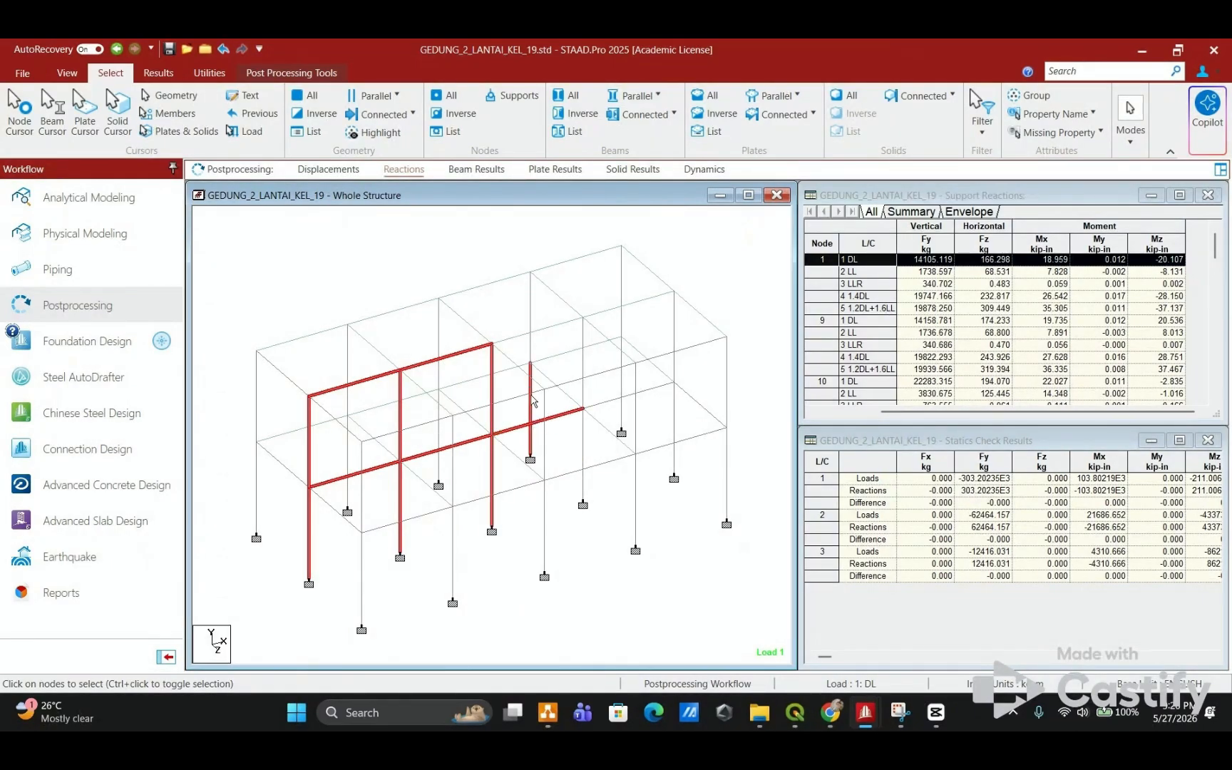
pyautogui.keyDown('ctrl'); pyautogui.click(531, 404); pyautogui.keyUp('ctrl')
pyautogui.keyDown('ctrl'); pyautogui.click(566, 325); pyautogui.keyUp('ctrl')
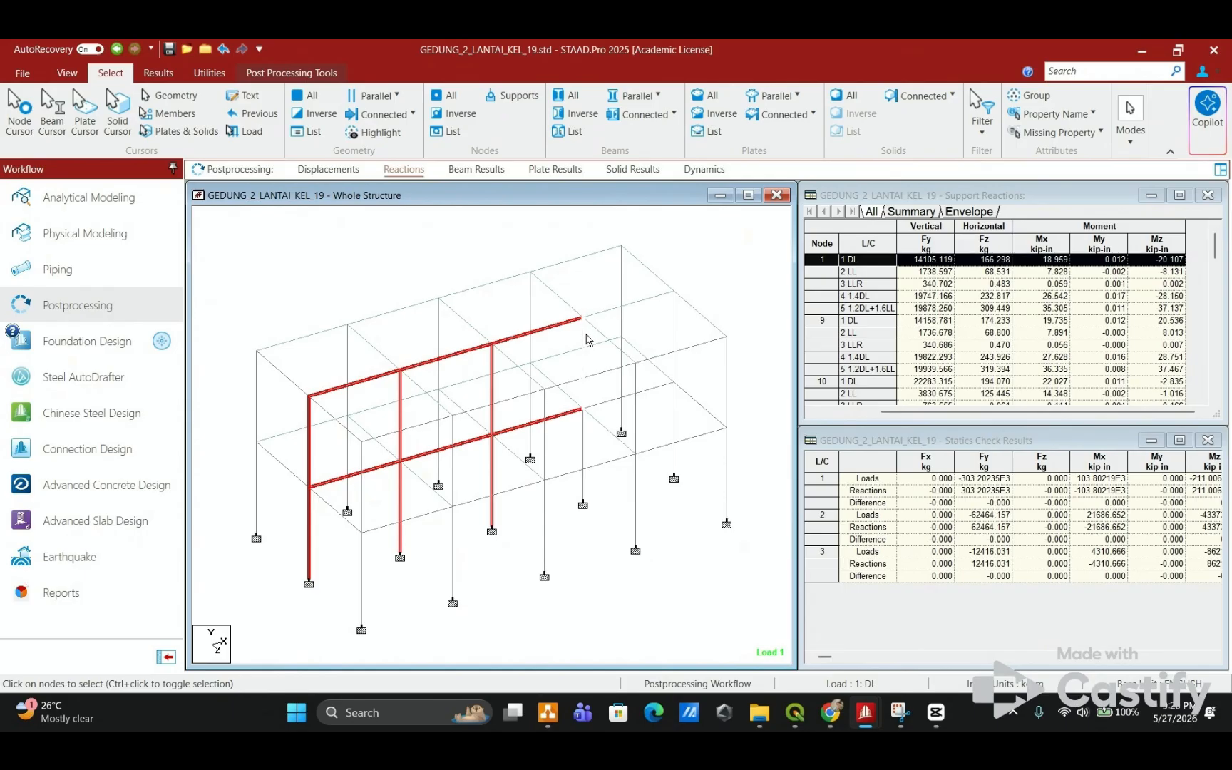
pyautogui.keyDown('ctrl'); pyautogui.click(585, 335); pyautogui.keyUp('ctrl')
pyautogui.keyDown('ctrl'); pyautogui.click(586, 436); pyautogui.keyUp('ctrl')
pyautogui.keyDown('ctrl'); pyautogui.click(603, 403); pyautogui.keyUp('ctrl')
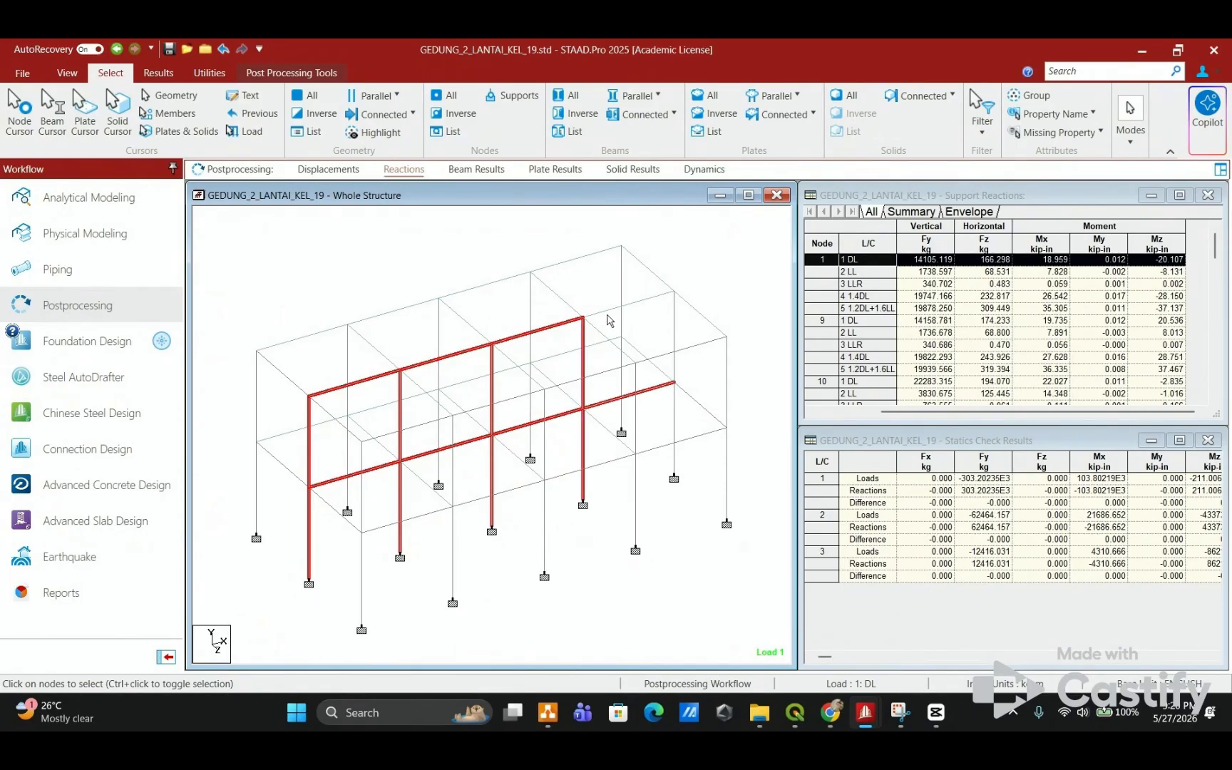
pyautogui.keyDown('ctrl'); pyautogui.click(637, 307); pyautogui.keyUp('ctrl')
pyautogui.keyDown('ctrl'); pyautogui.click(674, 325); pyautogui.keyUp('ctrl')
pyautogui.keyDown('ctrl'); pyautogui.click(674, 416); pyautogui.keyUp('ctrl')
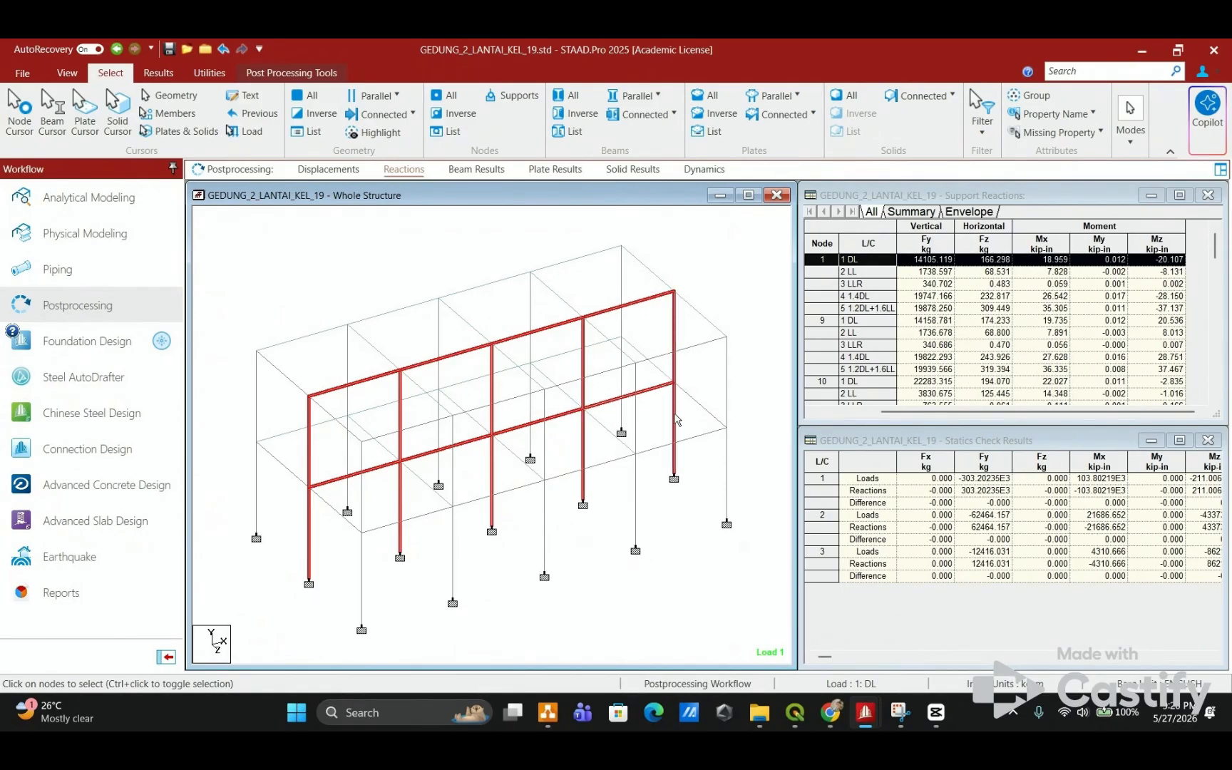
pyautogui.click(69, 74)
pyautogui.click(492, 133)
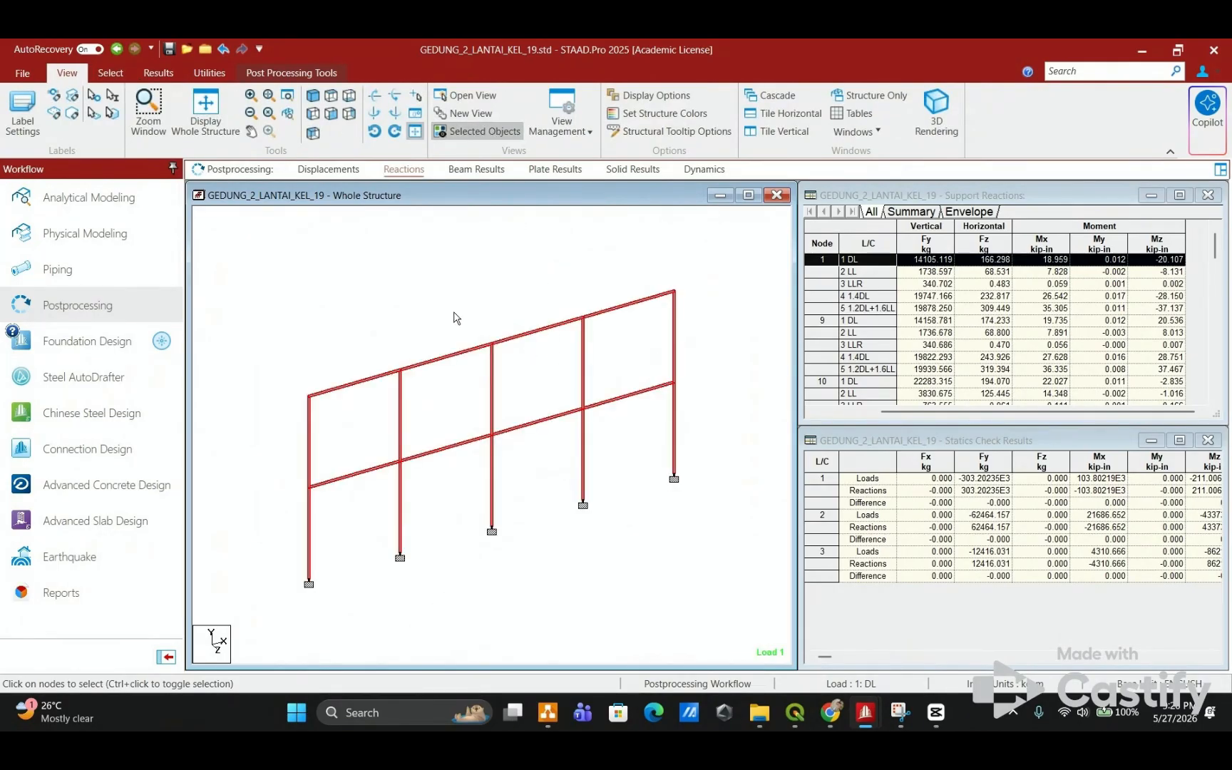
# Step: Clear the selection, view the isolated middle longitudinal frame in front elevation, and show its deflection under load case 1: DL
pyautogui.click(439, 283)
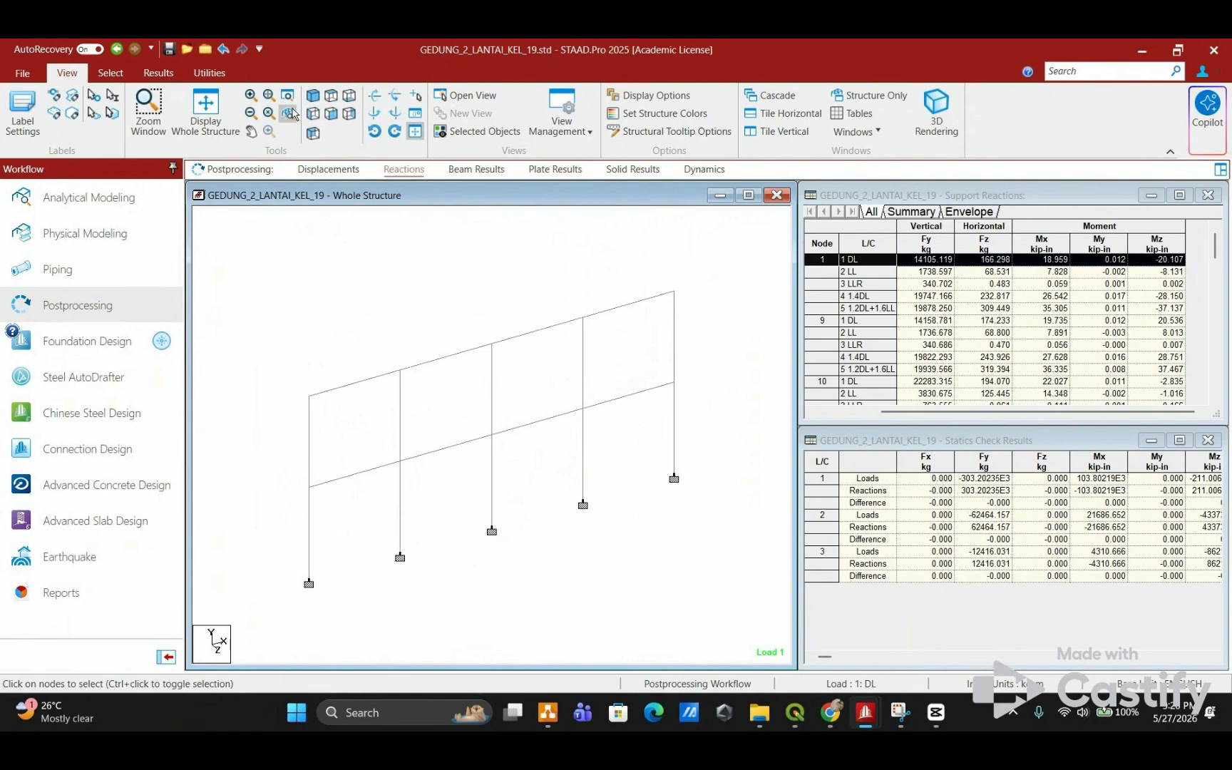
pyautogui.click(331, 113)
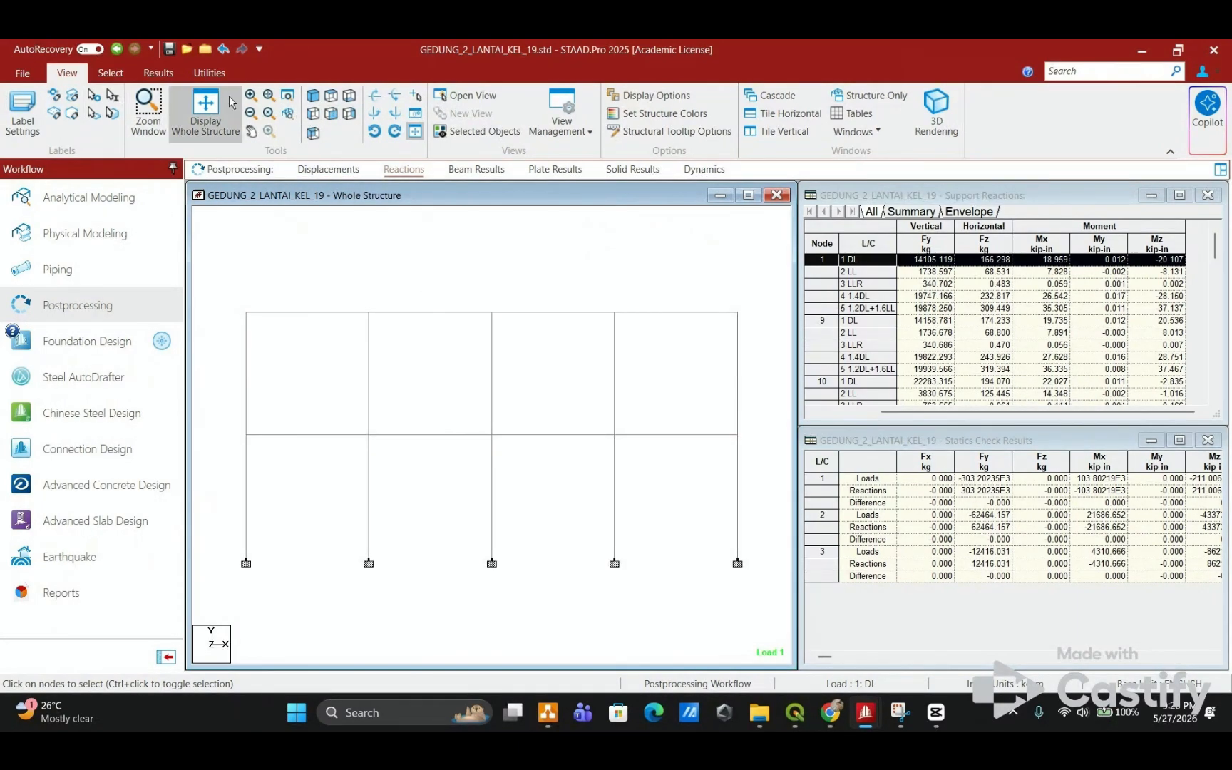
pyautogui.click(158, 72)
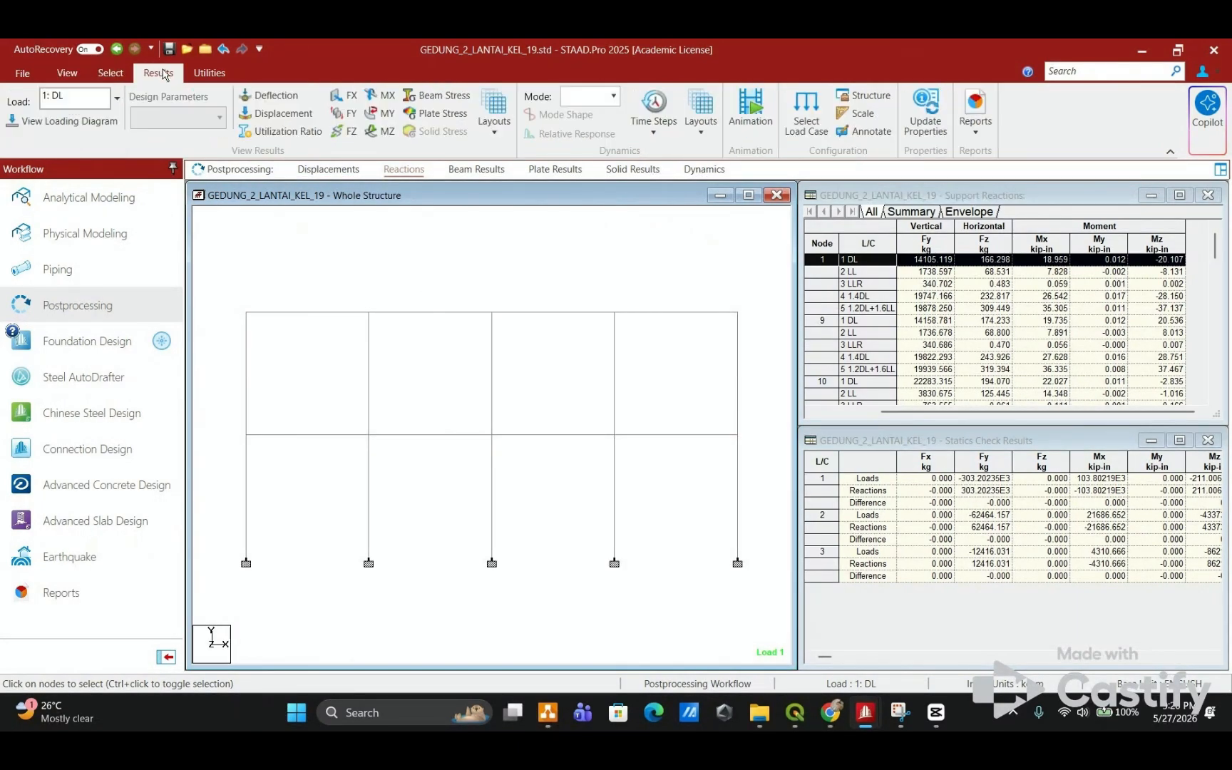
pyautogui.click(274, 95)
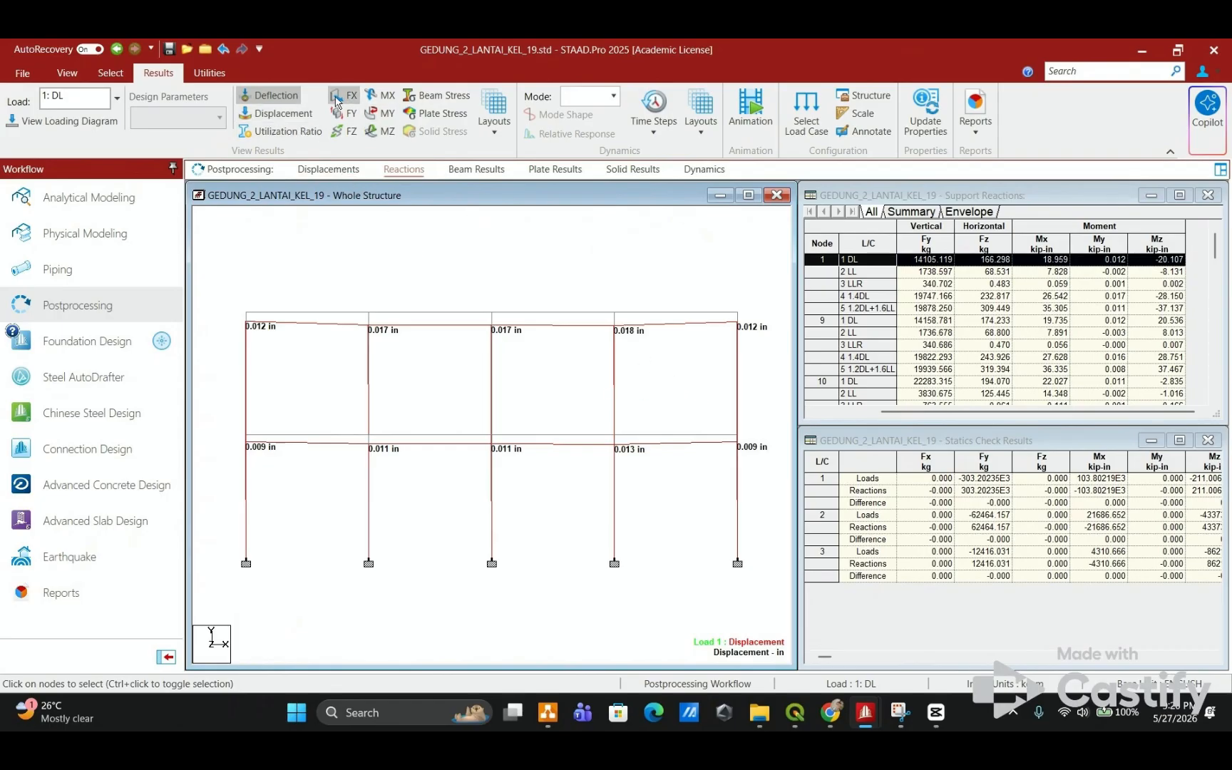
# Step: Examine the frame's bending Z, axial force and deflection diagrams, and leave all of them hidden
pyautogui.click(387, 132)
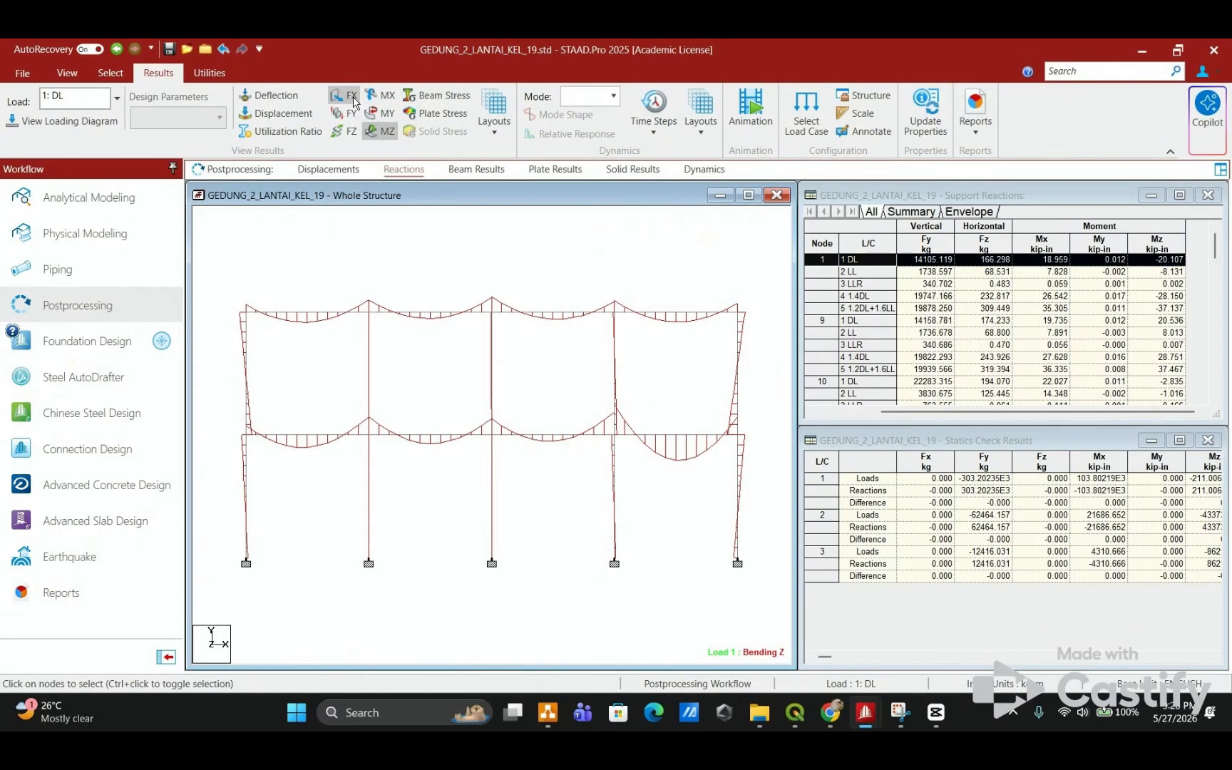
pyautogui.click(389, 133)
pyautogui.click(345, 94)
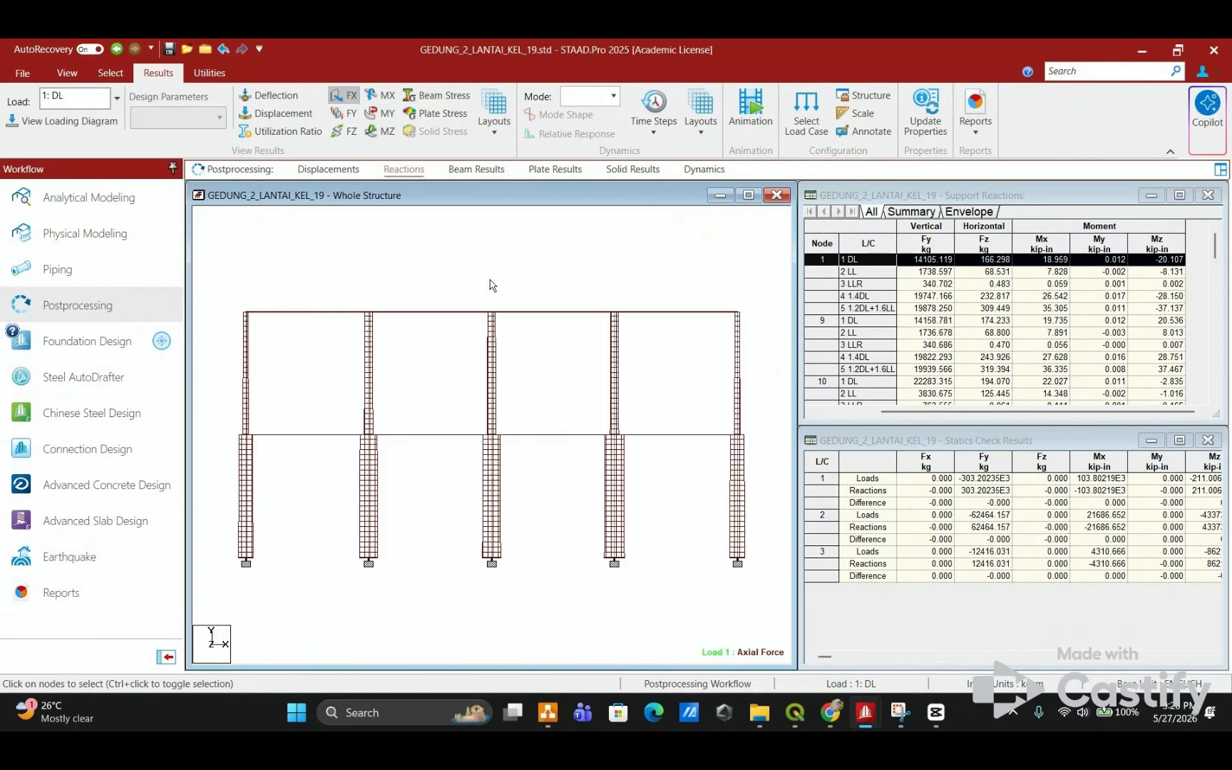
pyautogui.click(286, 97)
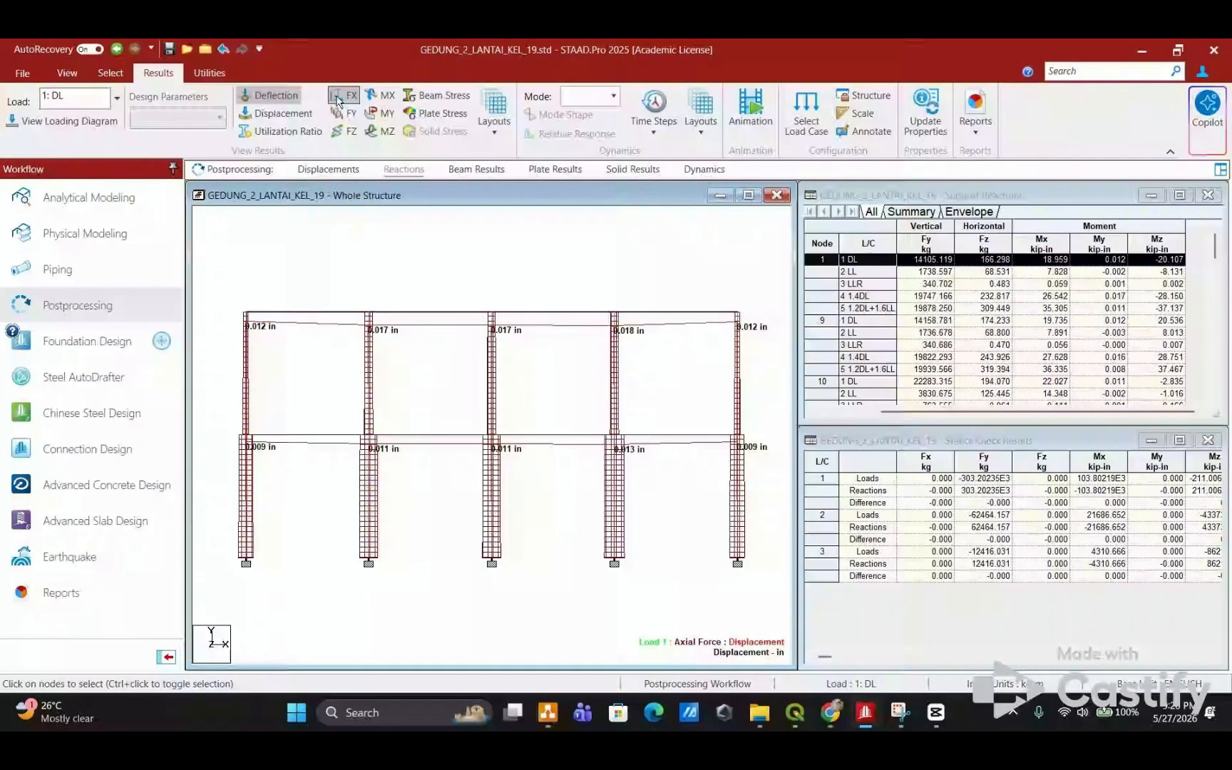
pyautogui.click(337, 97)
pyautogui.click(279, 98)
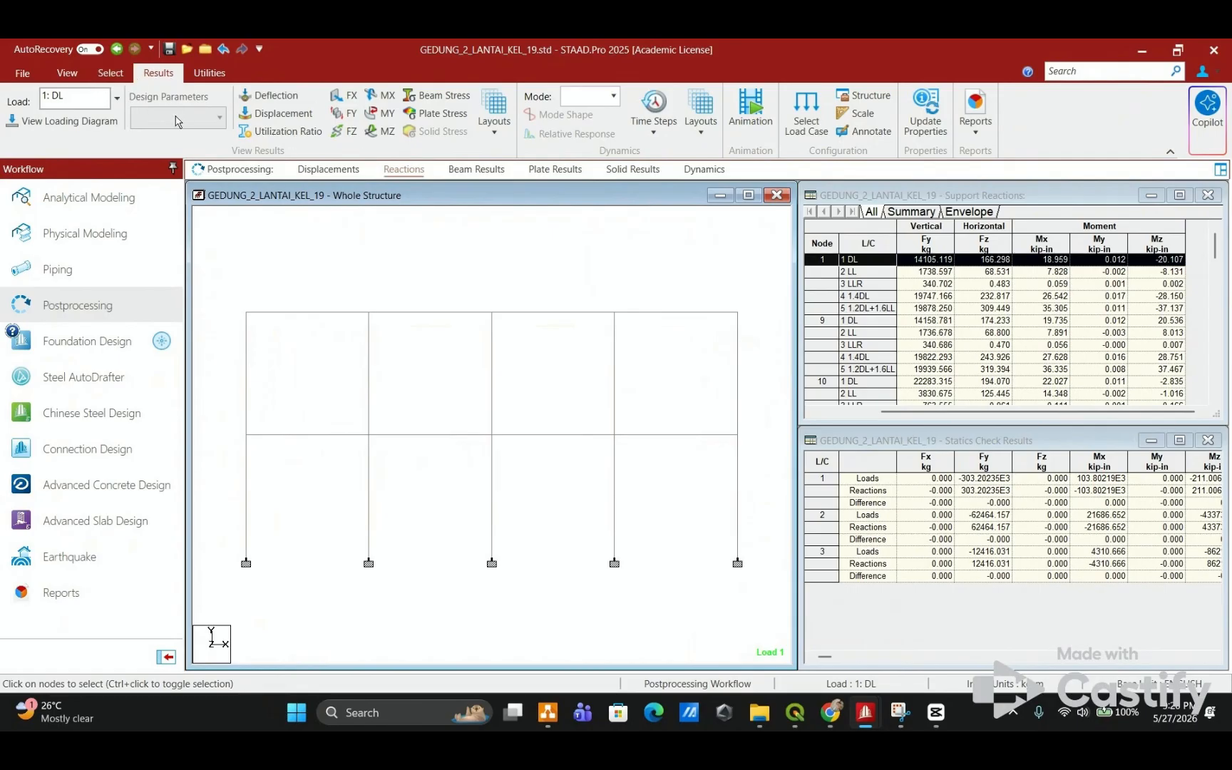
# Step: Check the beam results with the bending Z diagram hidden, and return to the support reactions of the frame
pyautogui.click(477, 169)
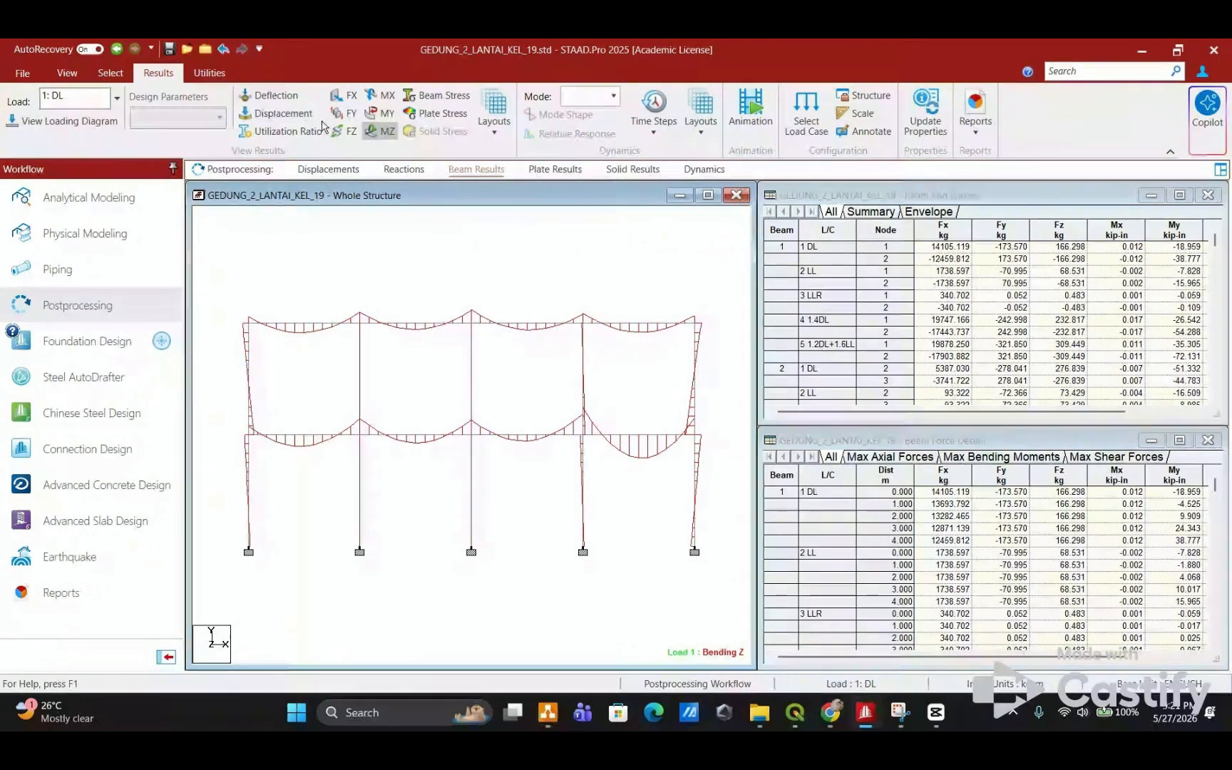
pyautogui.click(379, 131)
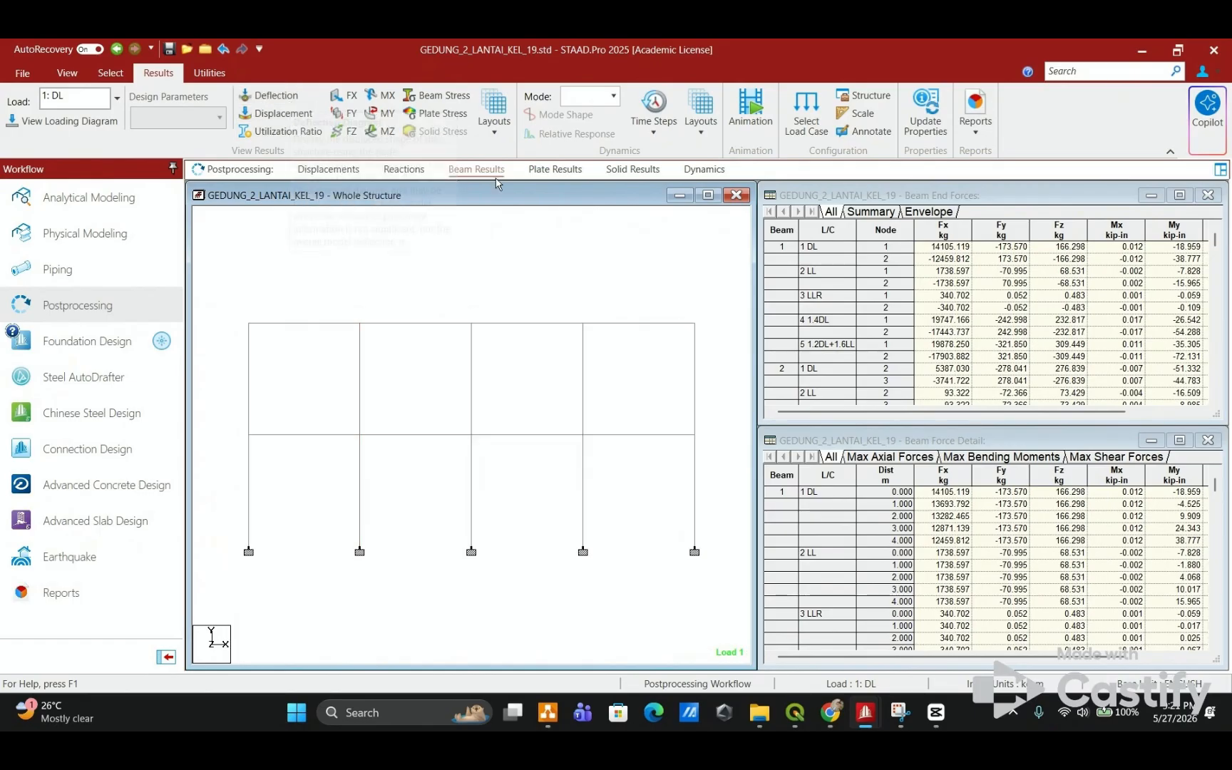
pyautogui.click(404, 169)
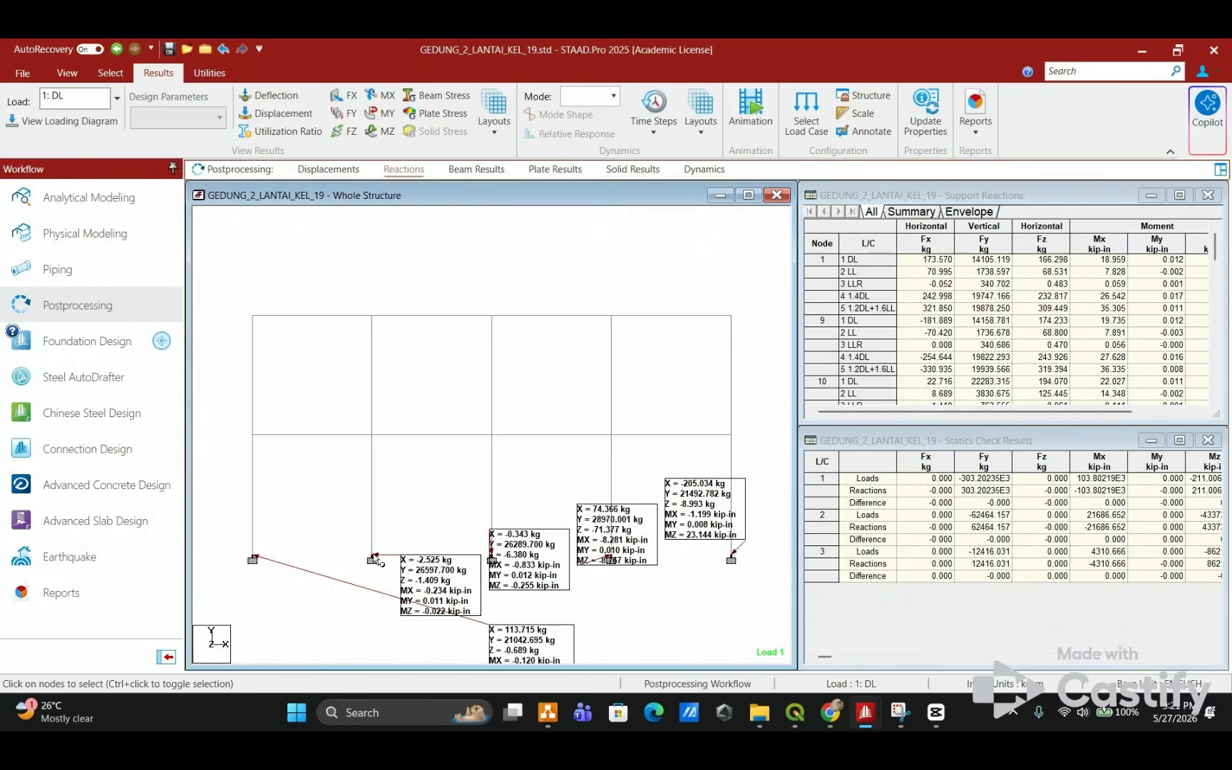
pyautogui.moveTo(374, 555)
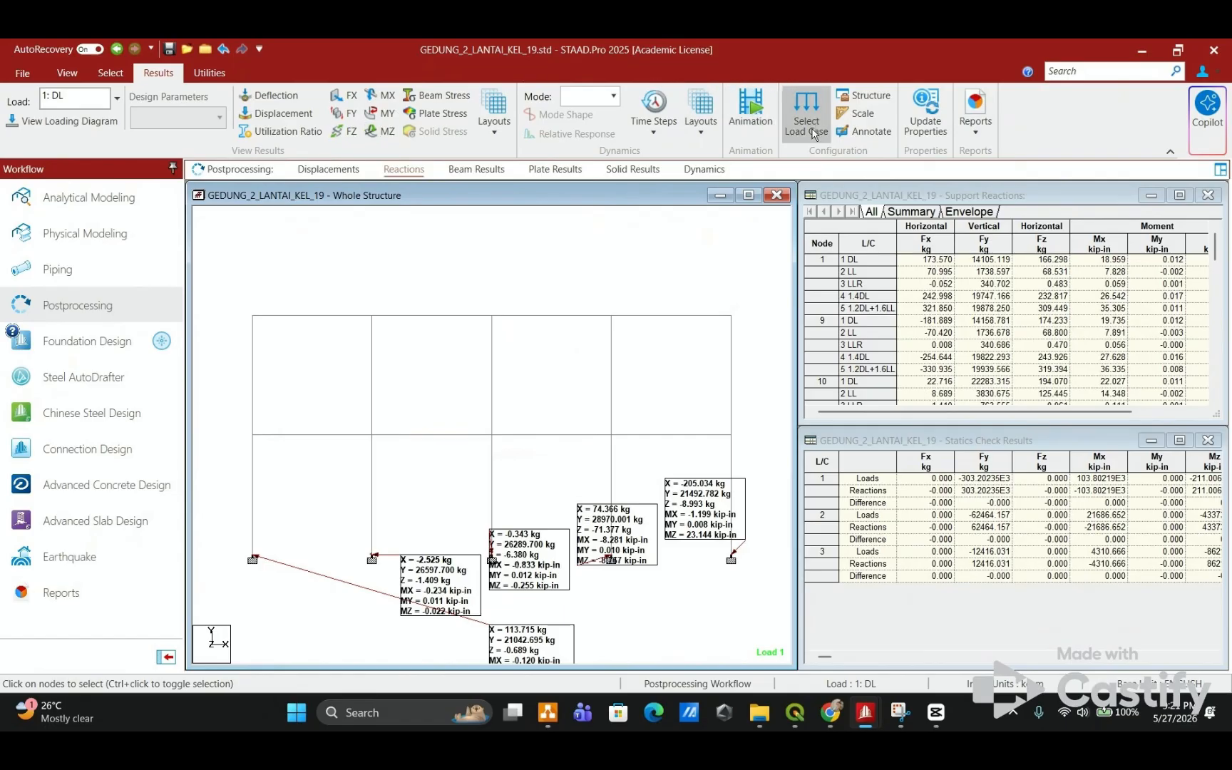
# Step: Turn off the reaction annotations for Global X, Y, Z and Global rX, rY, rZ
pyautogui.click(862, 133)
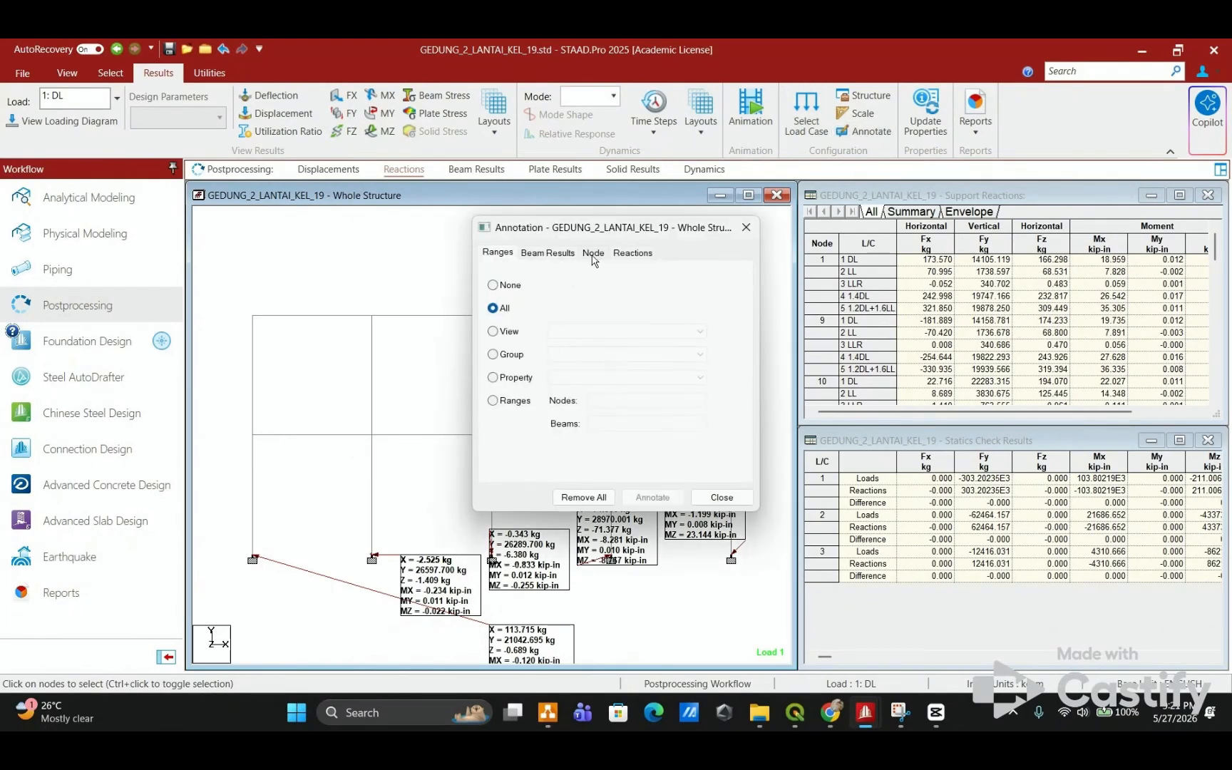
pyautogui.click(548, 253)
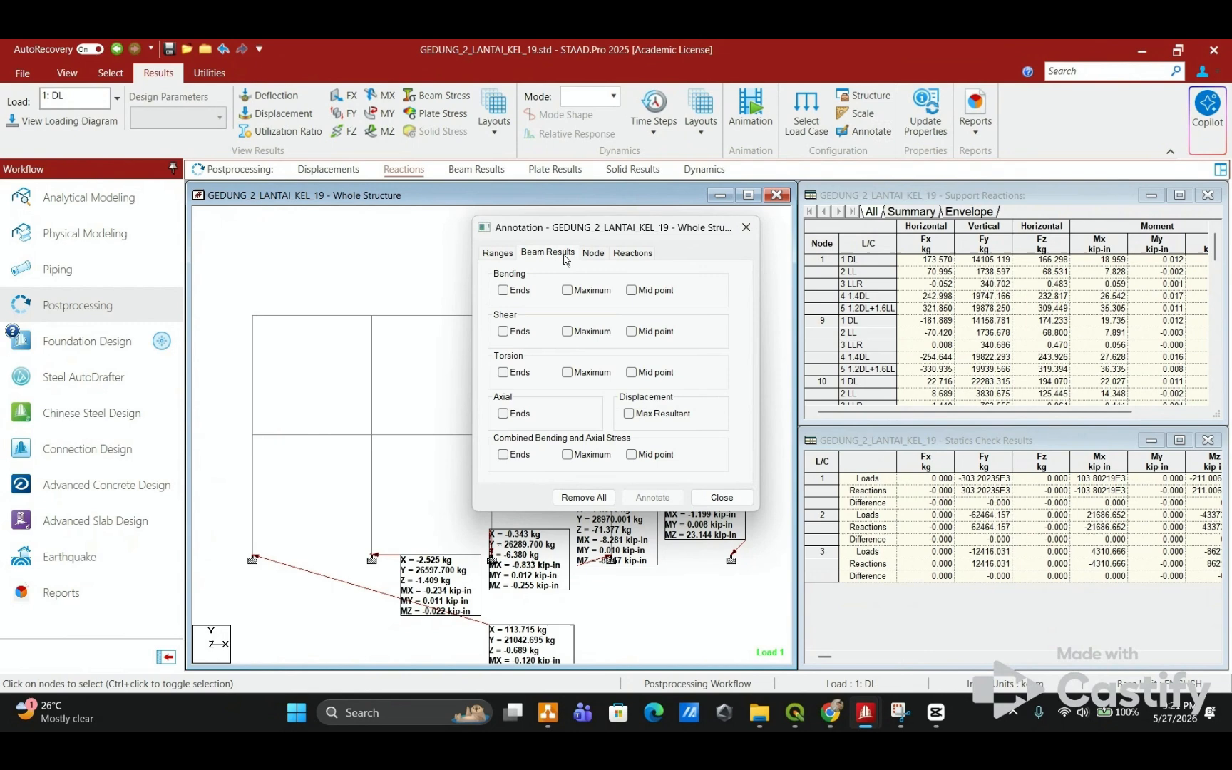
pyautogui.click(631, 254)
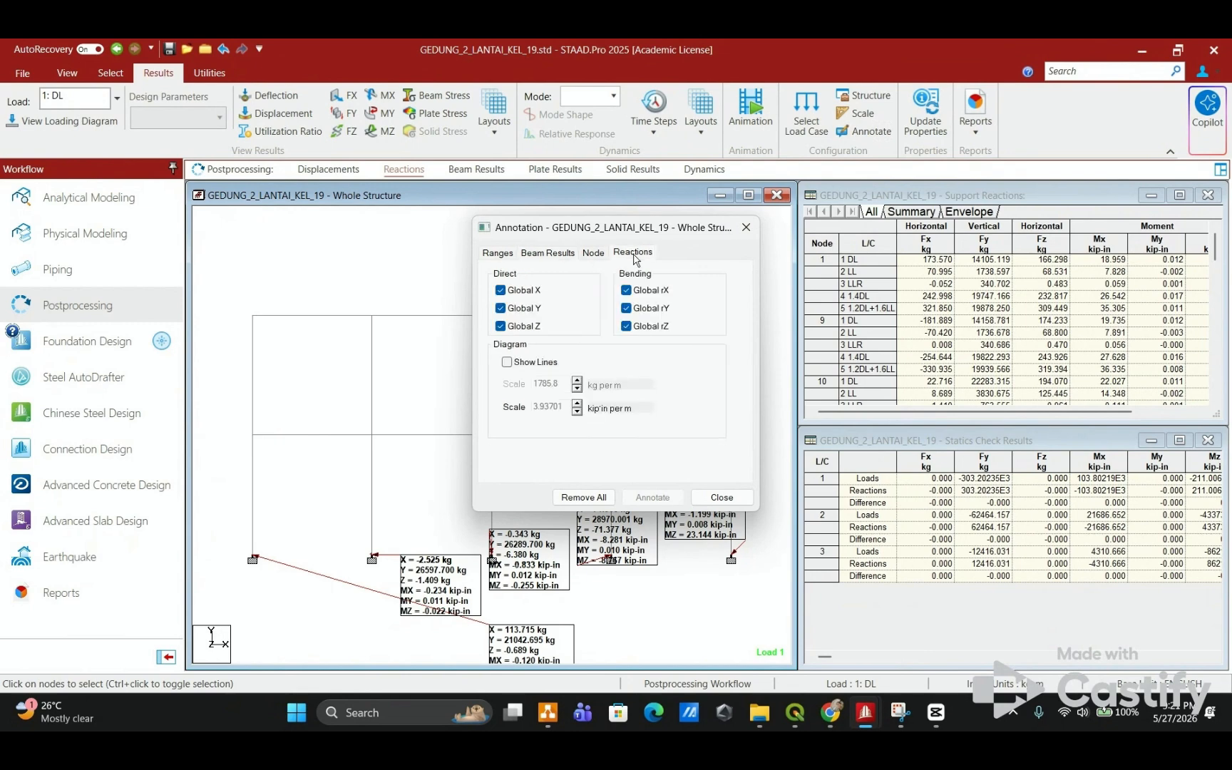
pyautogui.click(501, 290)
pyautogui.click(501, 308)
pyautogui.click(501, 326)
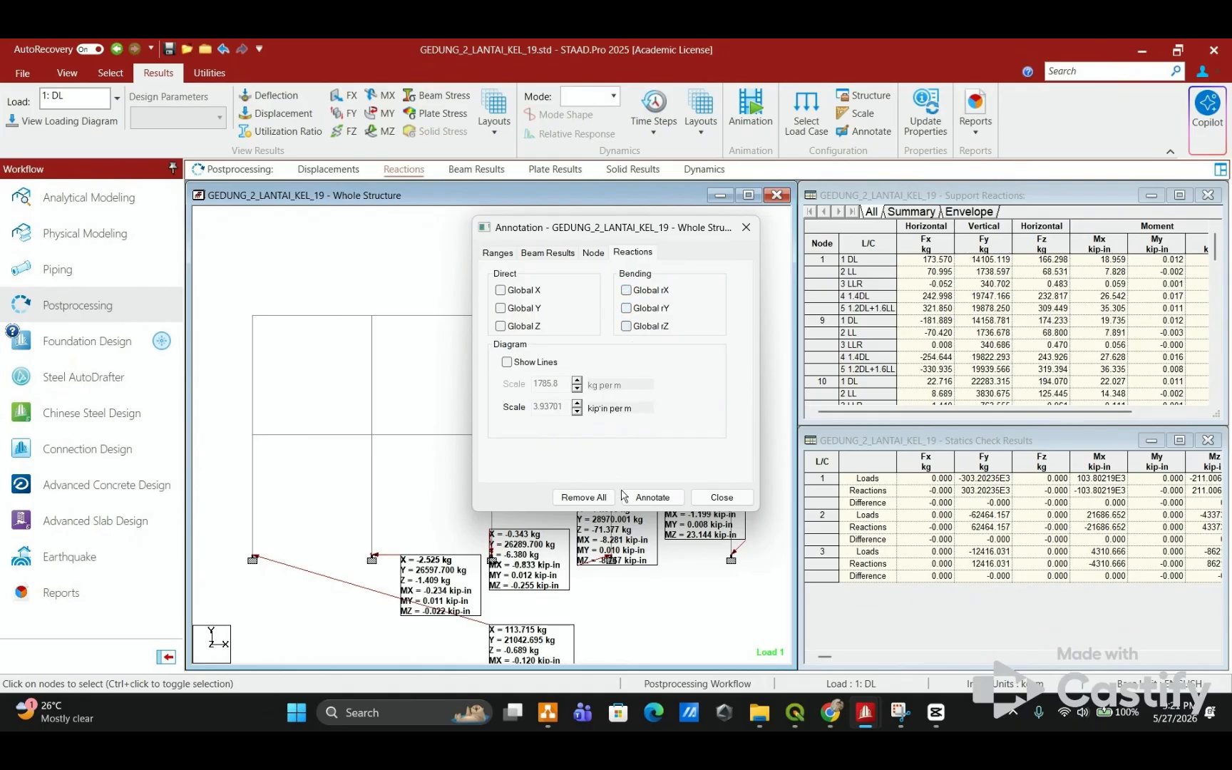
pyautogui.click(644, 497)
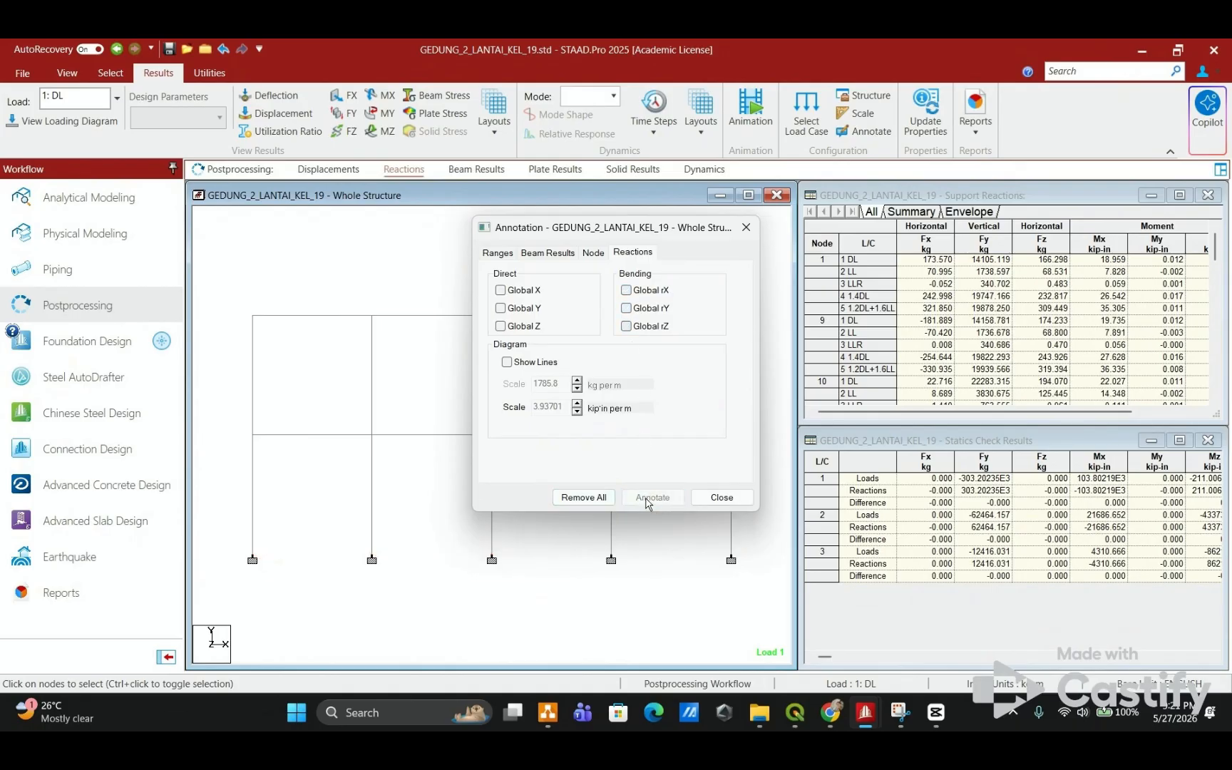
pyautogui.click(722, 498)
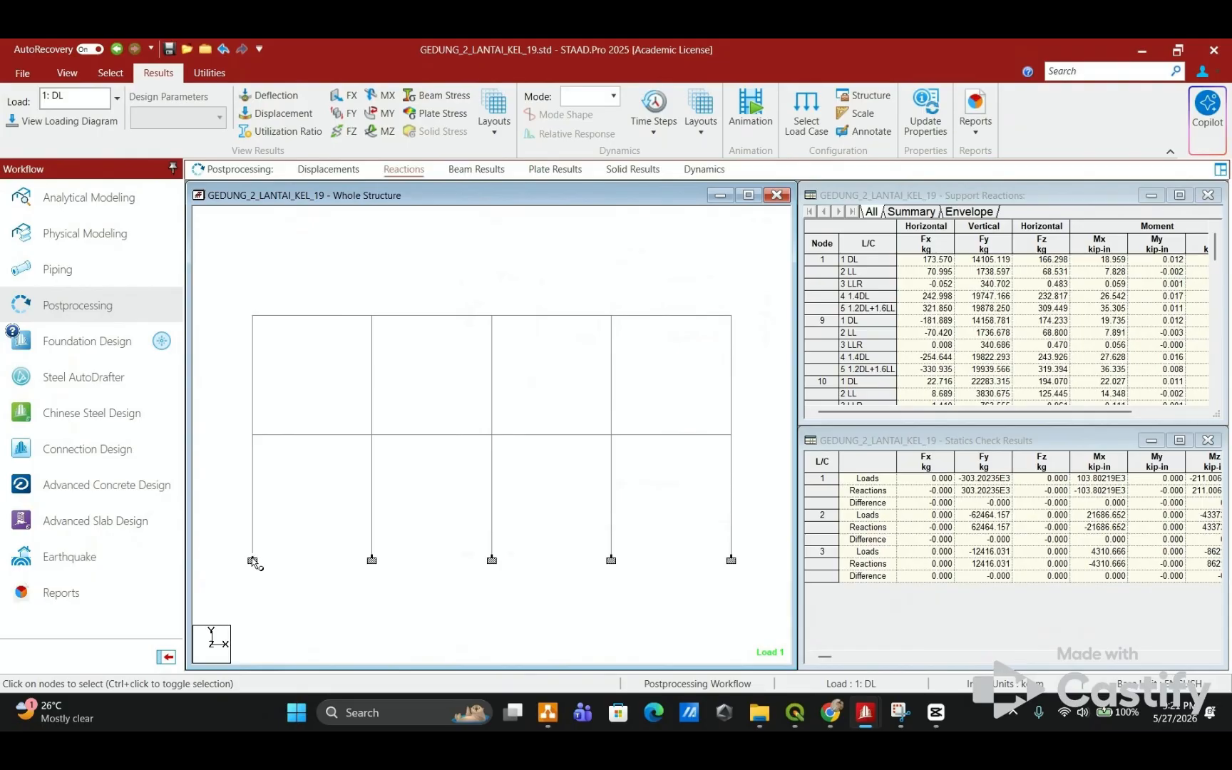
# Step: Turn off the selected-objects-only display and show the whole structure in isometric view
pyautogui.moveTo(253, 562)
pyautogui.click(67, 73)
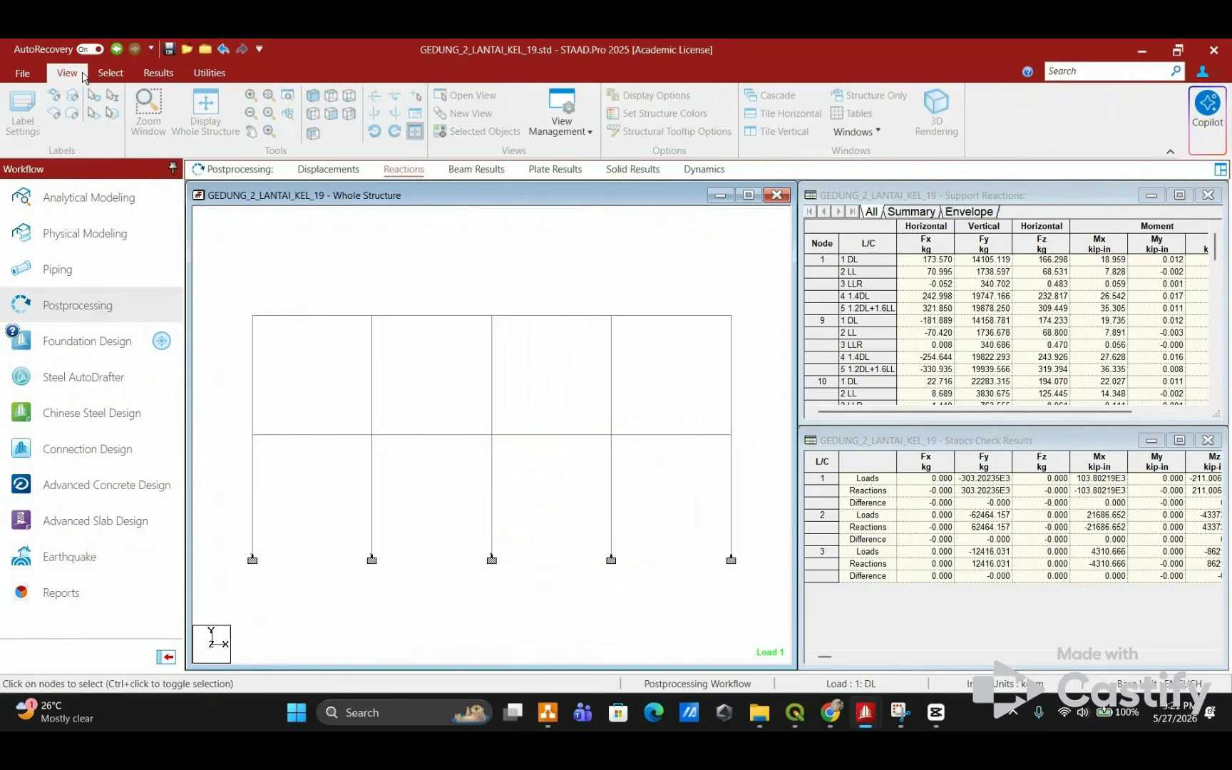
pyautogui.click(474, 132)
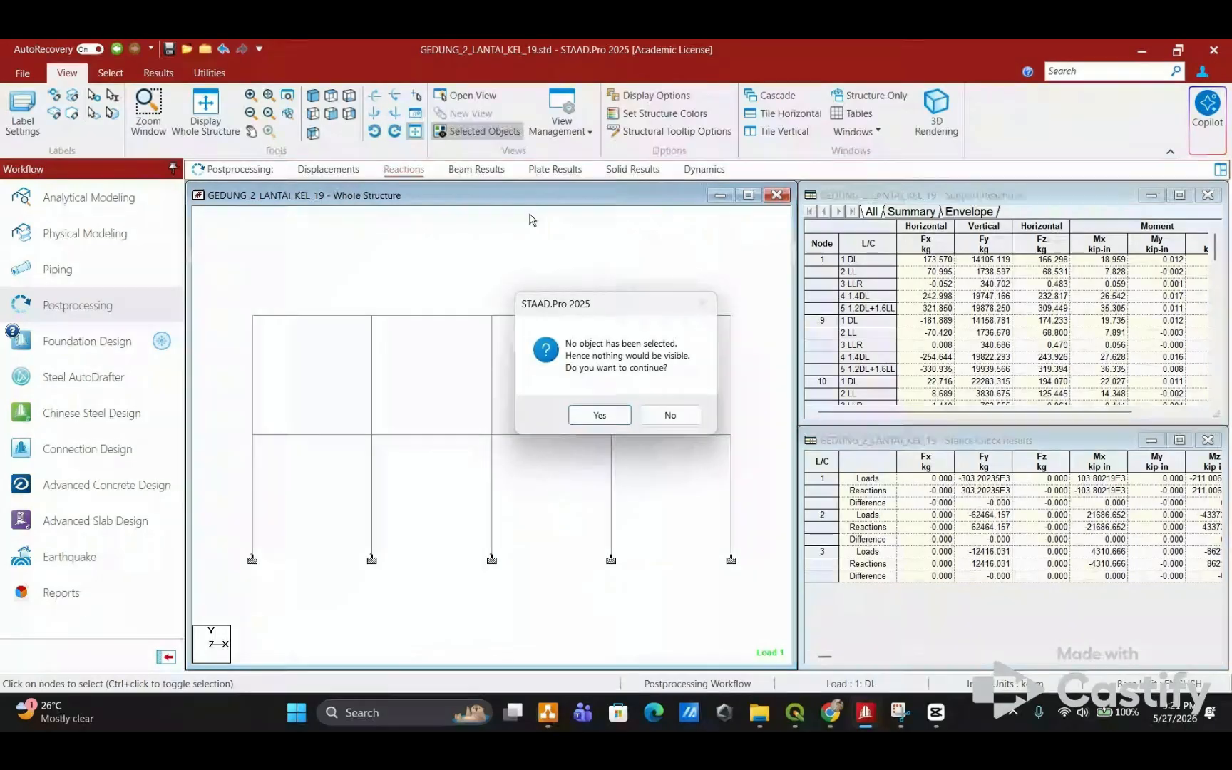
pyautogui.click(660, 413)
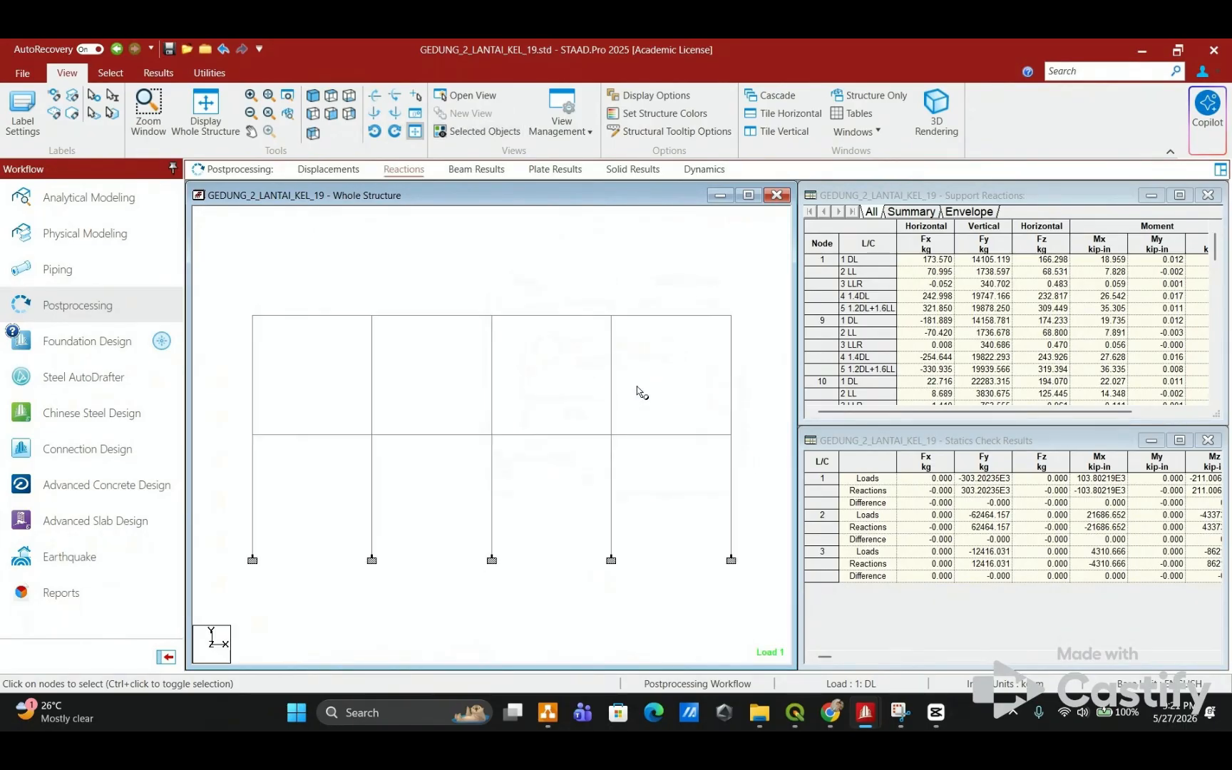
pyautogui.click(472, 132)
pyautogui.click(655, 421)
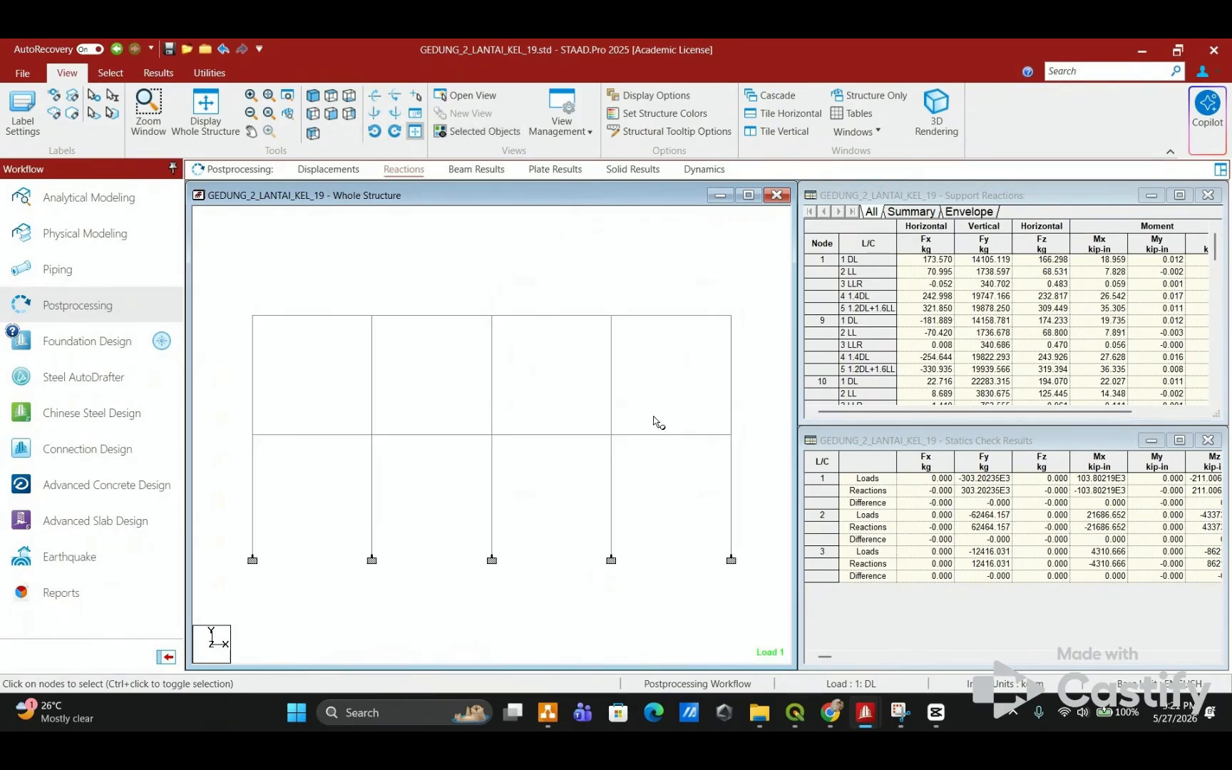
pyautogui.click(476, 132)
pyautogui.click(597, 412)
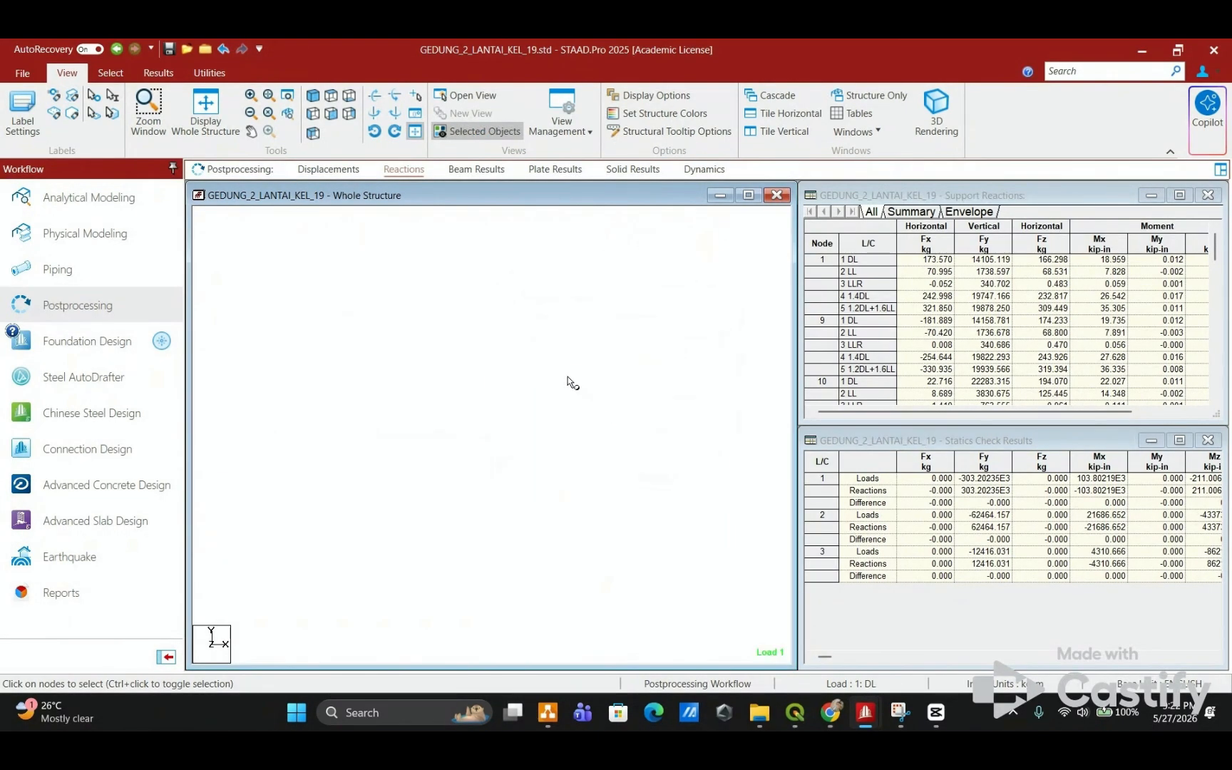
pyautogui.click(479, 133)
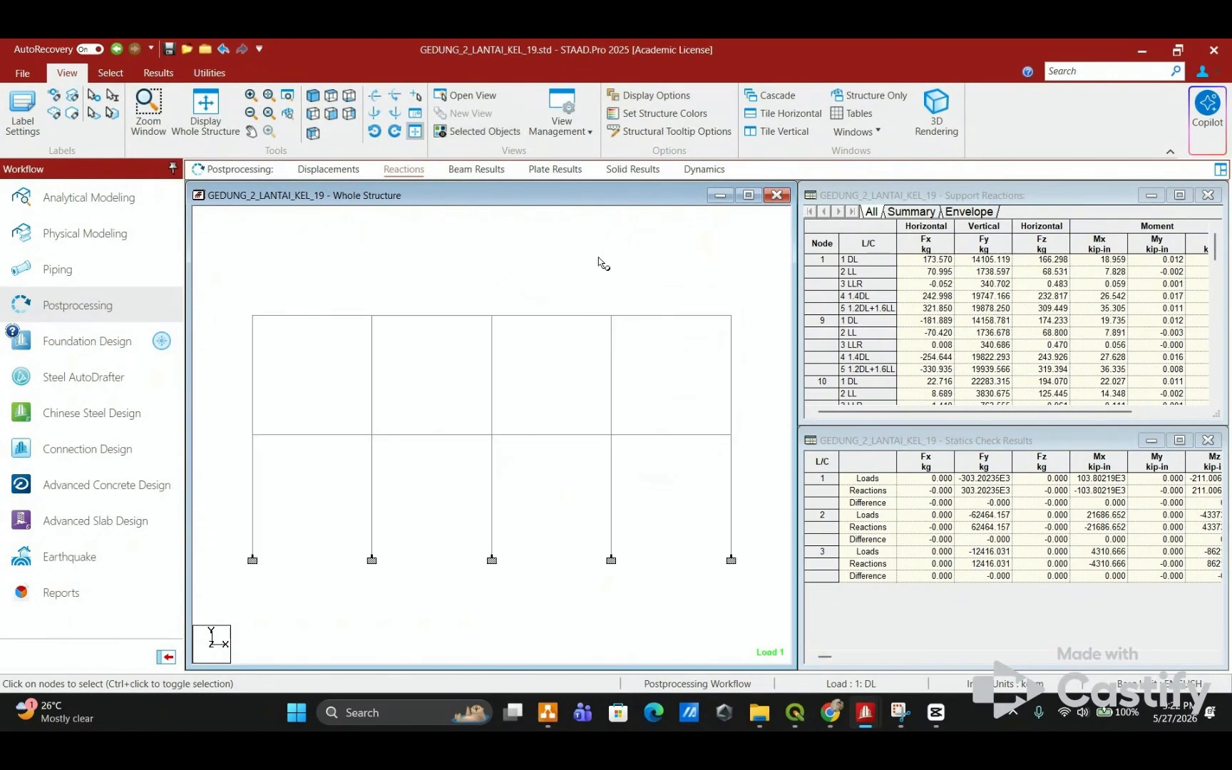
pyautogui.click(312, 96)
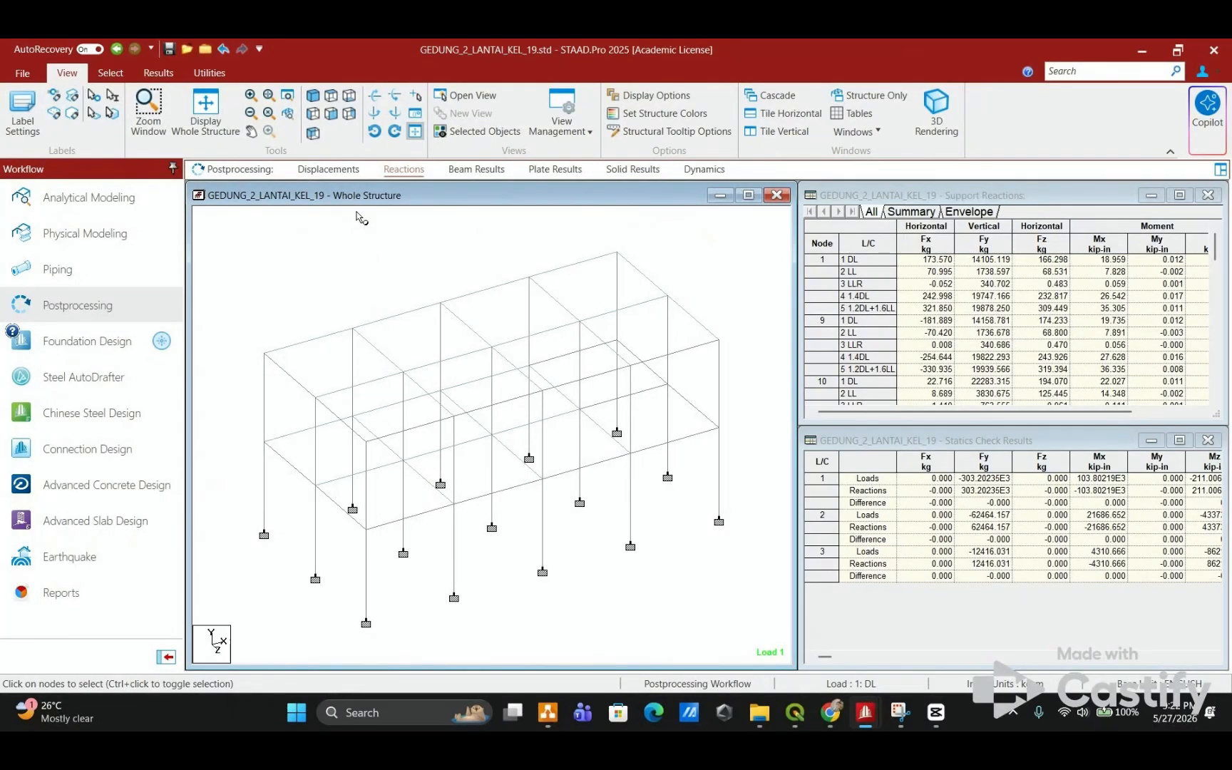
# Step: Select the columns and both levels of beams in the rear bay of the middle transverse frame
pyautogui.click(110, 73)
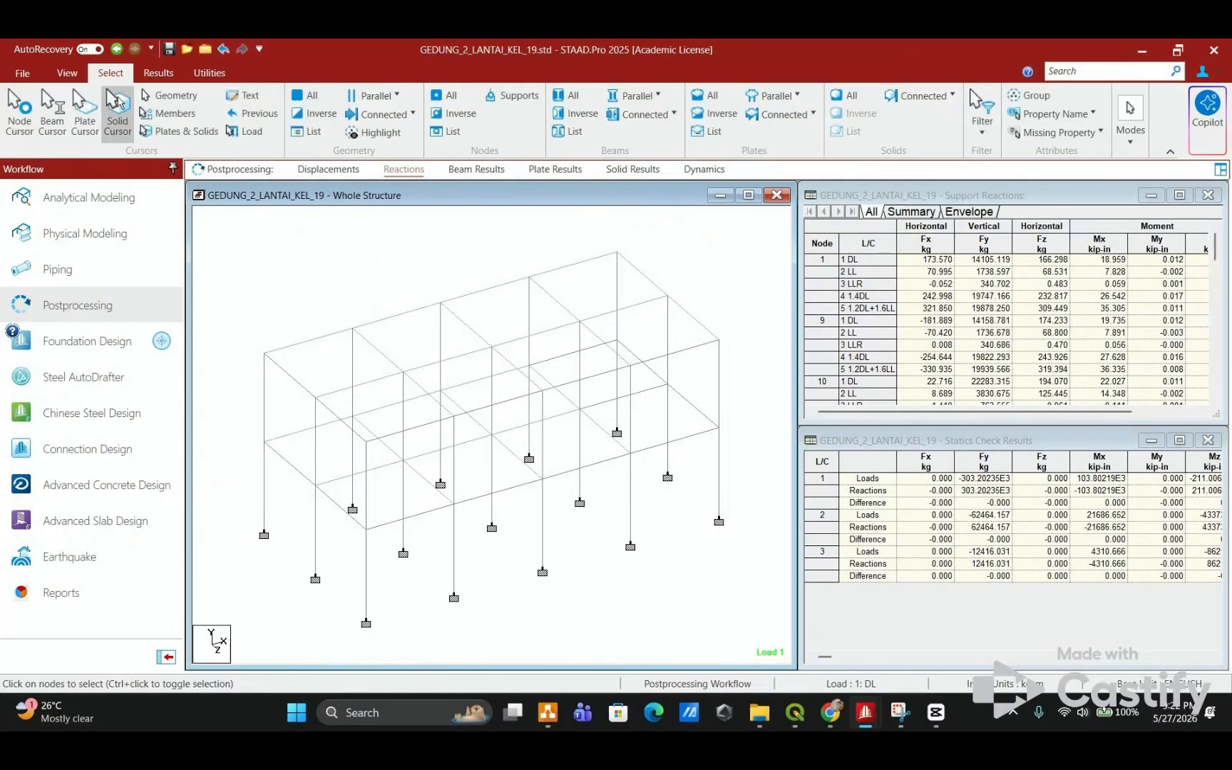
pyautogui.click(442, 333)
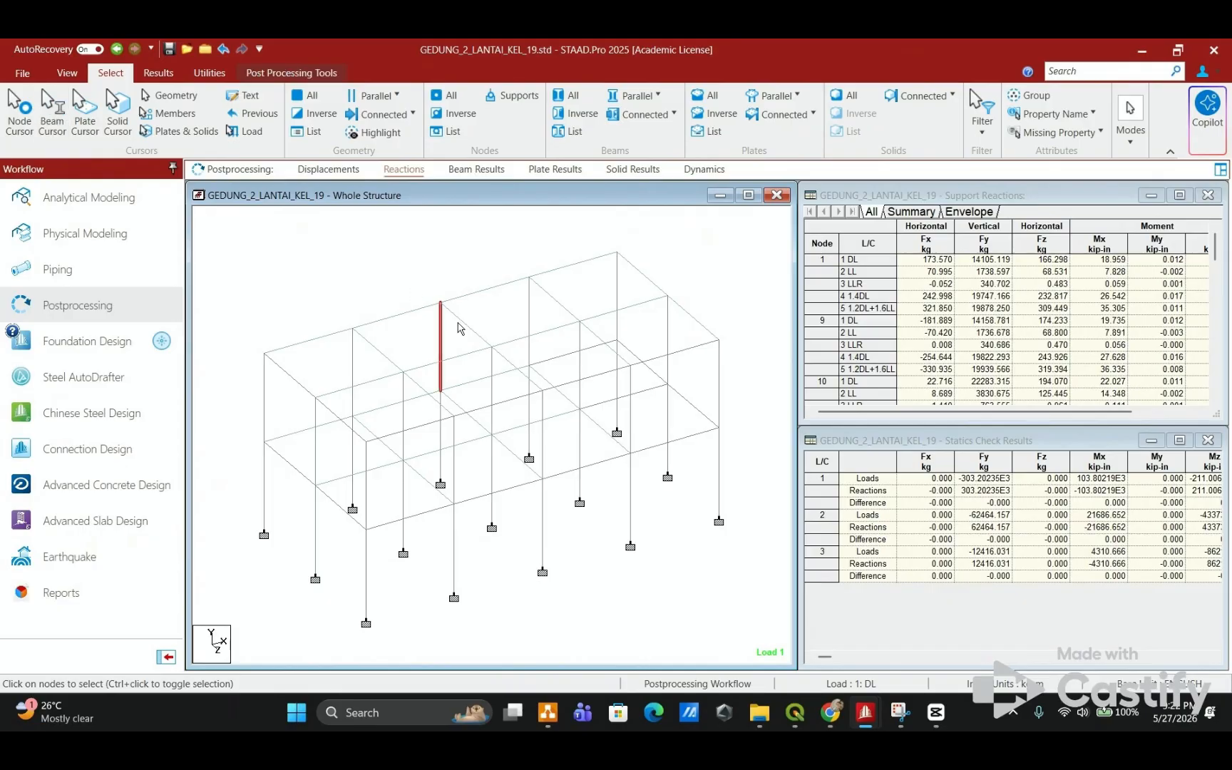
pyautogui.keyDown('ctrl'); pyautogui.click(457, 322); pyautogui.keyUp('ctrl')
pyautogui.keyDown('ctrl'); pyautogui.click(441, 421); pyautogui.keyUp('ctrl')
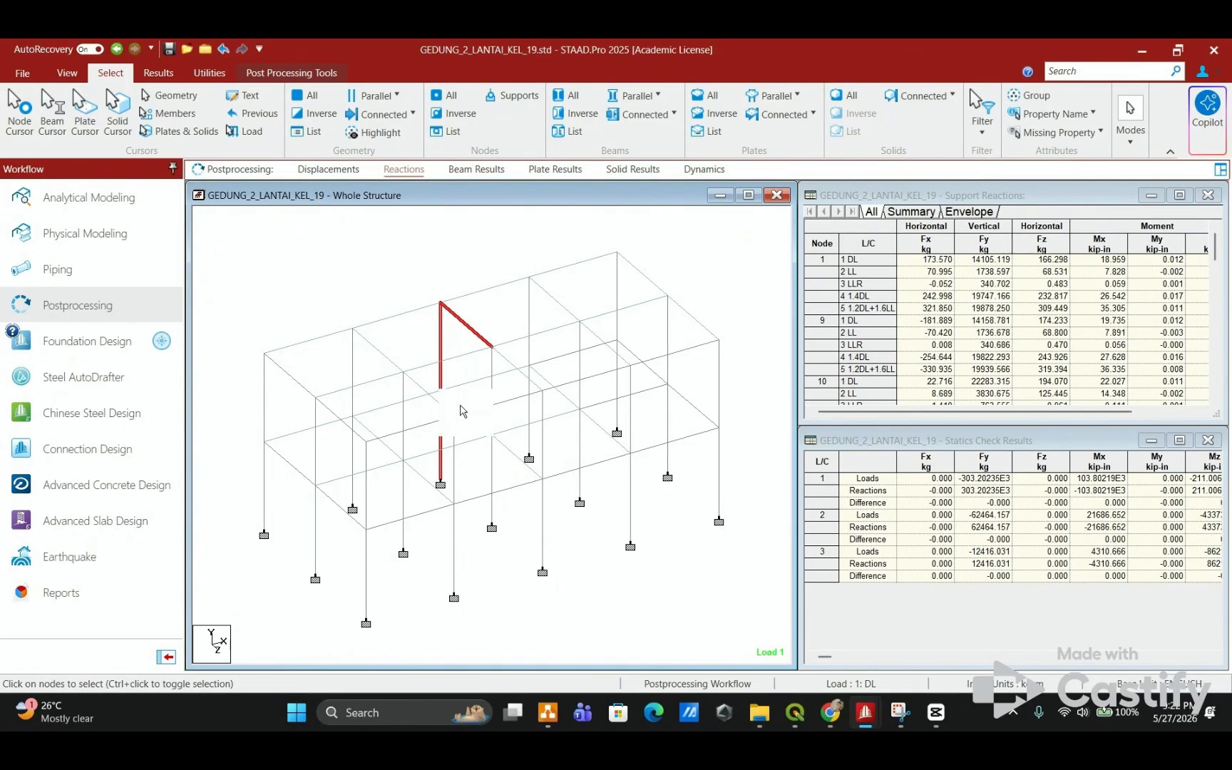
pyautogui.keyDown('ctrl'); pyautogui.click(470, 414); pyautogui.keyUp('ctrl')
pyautogui.keyDown('ctrl'); pyautogui.click(491, 449); pyautogui.keyUp('ctrl')
pyautogui.keyDown('ctrl'); pyautogui.click(493, 393); pyautogui.keyUp('ctrl')
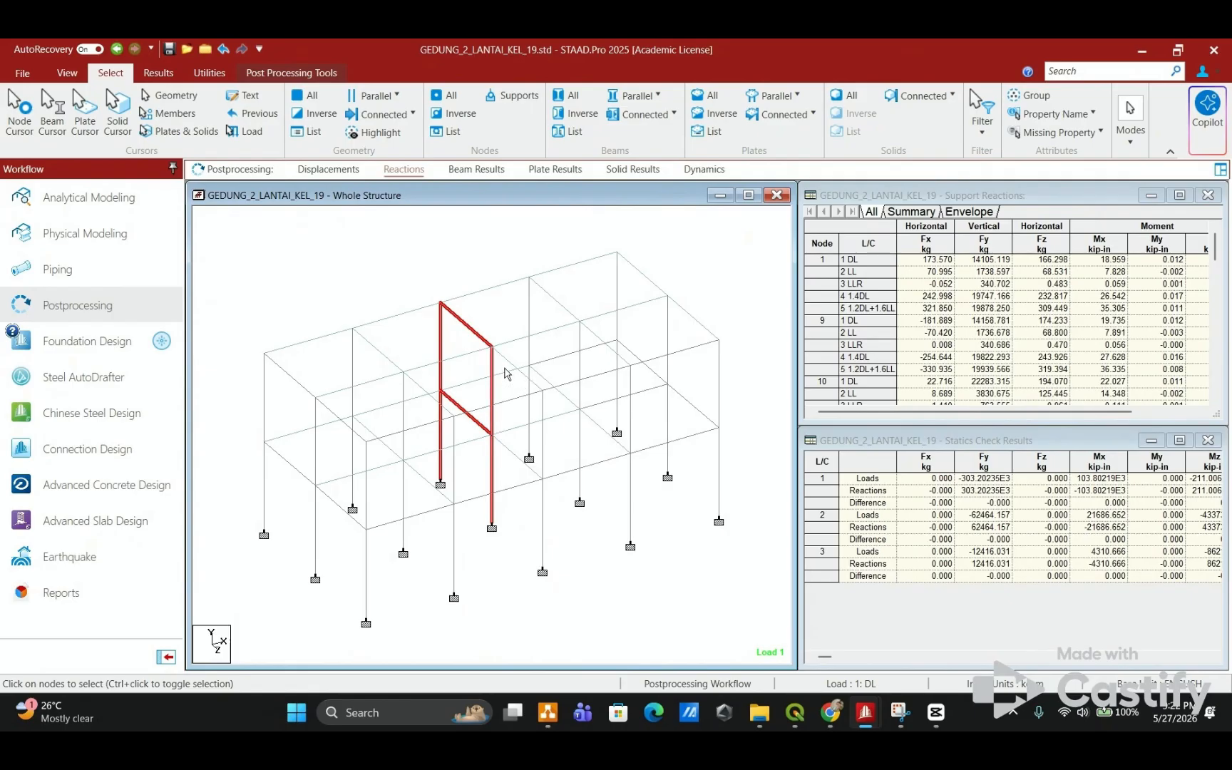
# Step: Add the beams and columns of the middle transverse frame's front bay to the selection and display only the selected objects
pyautogui.keyDown('ctrl'); pyautogui.click(507, 361); pyautogui.keyUp('ctrl')
pyautogui.keyDown('ctrl'); pyautogui.click(547, 464); pyautogui.keyUp('ctrl')
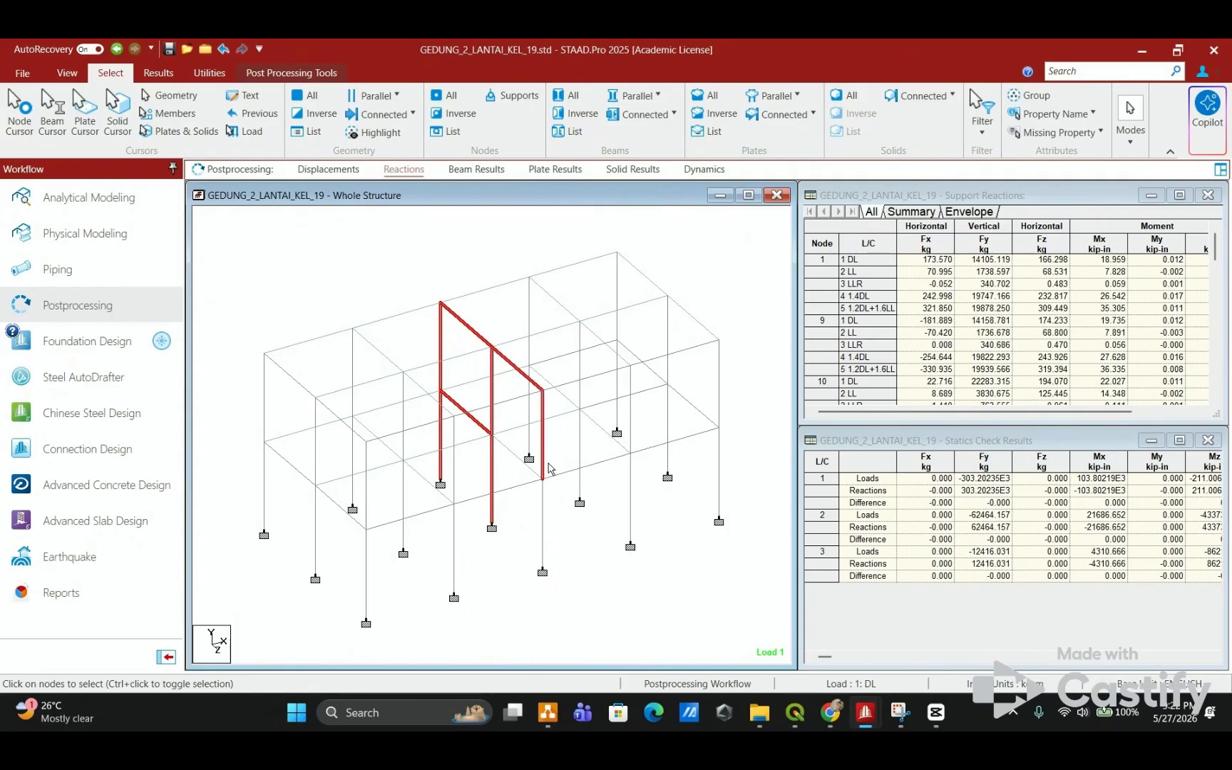
pyautogui.keyDown('ctrl'); pyautogui.click(535, 472); pyautogui.keyUp('ctrl')
pyautogui.keyDown('ctrl'); pyautogui.click(543, 503); pyautogui.keyUp('ctrl')
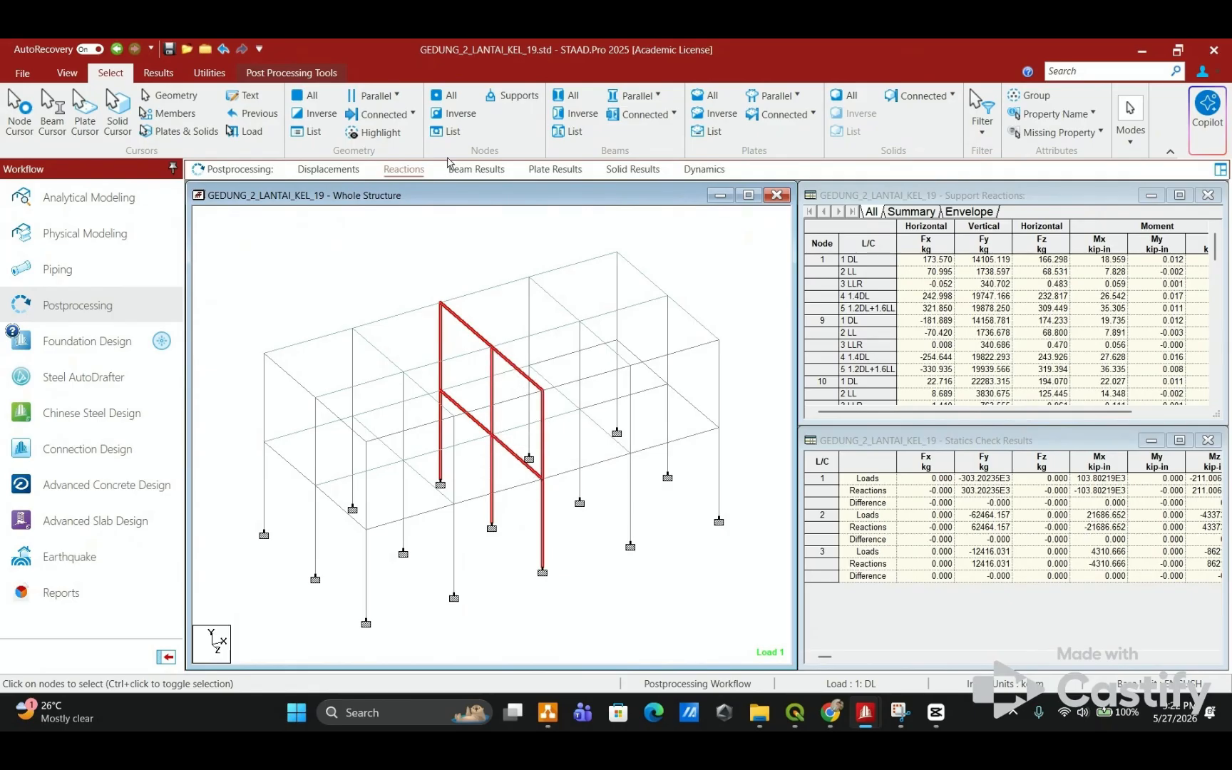
pyautogui.click(67, 73)
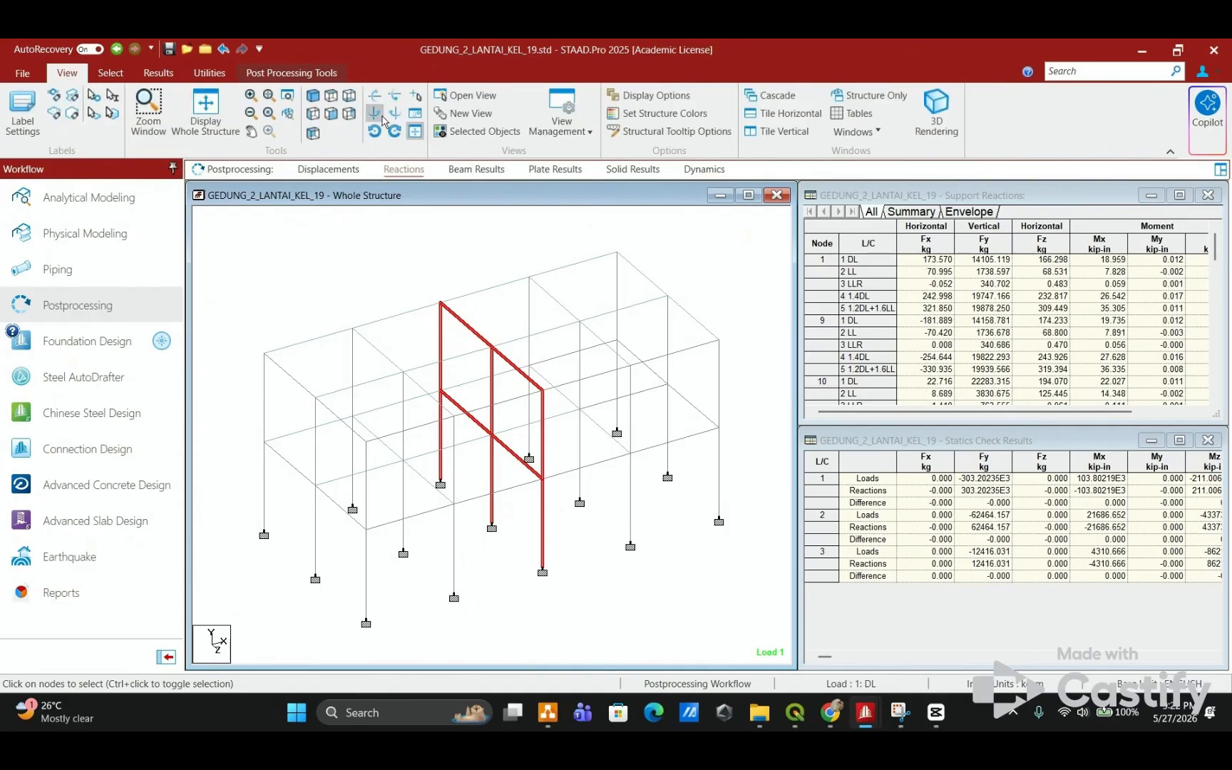
pyautogui.click(484, 131)
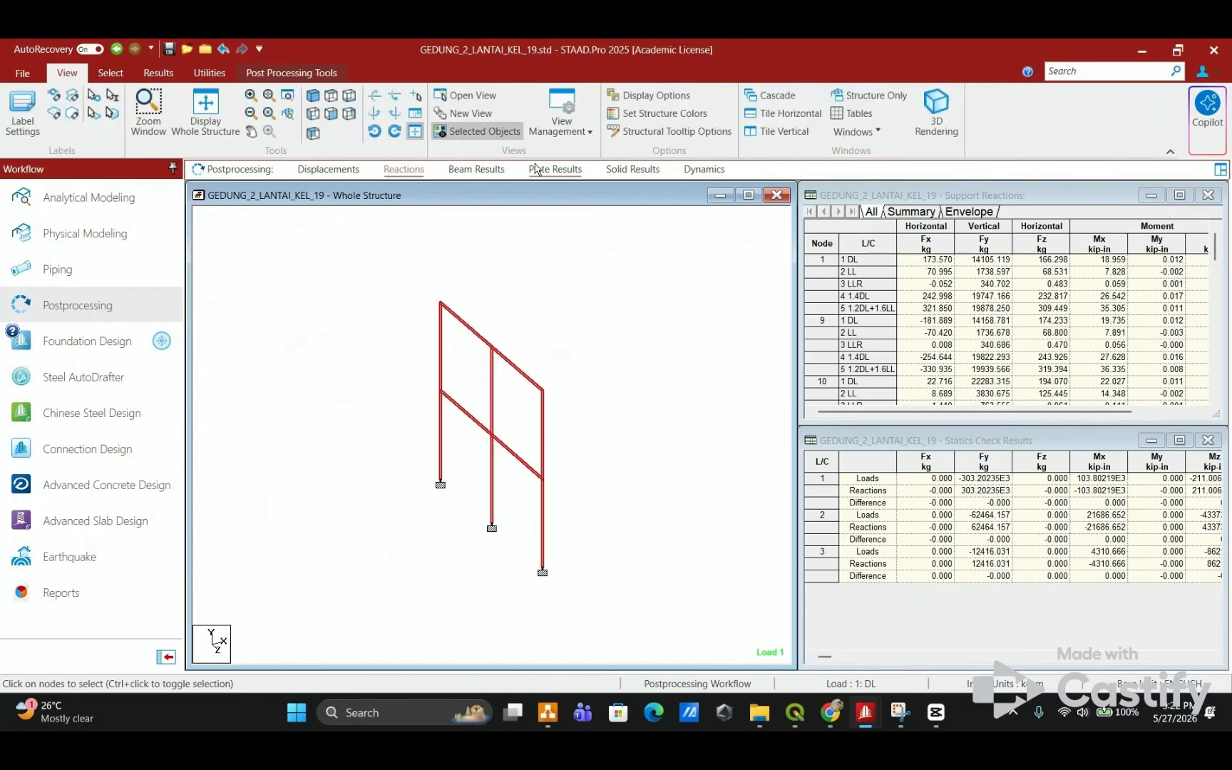
# Step: View the isolated transverse frame in side elevation and show its deflection under load case 1: DL
pyautogui.click(333, 112)
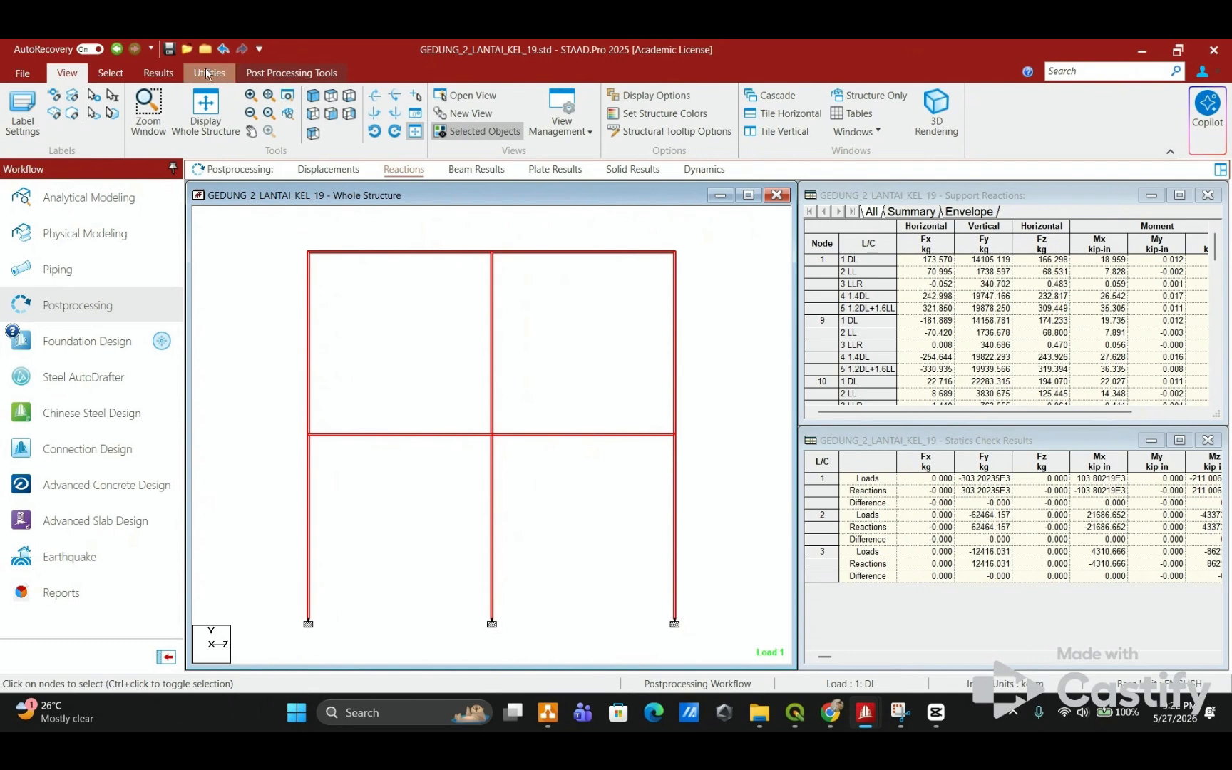
pyautogui.click(158, 73)
pyautogui.click(269, 95)
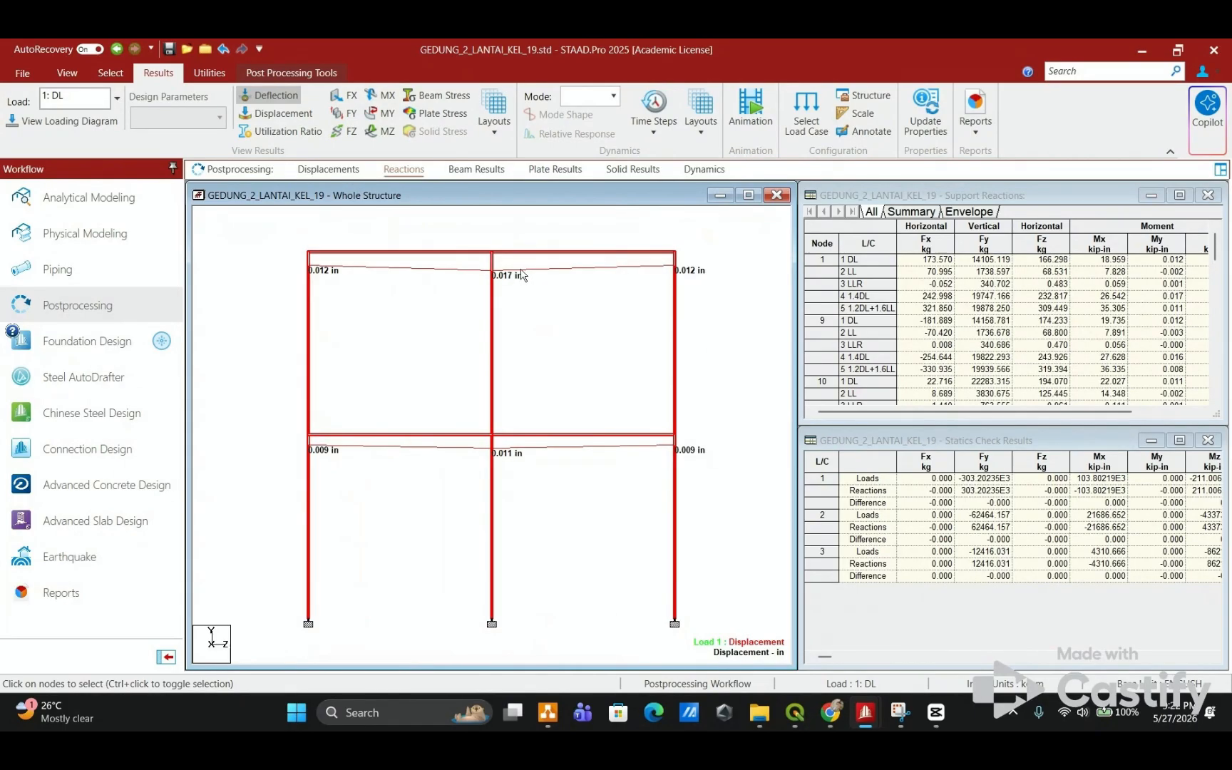
# Step: Replace the isolated frame's deflection display with its MZ bending and FX axial force diagrams, and turn the diagrams off after viewing
pyautogui.click(289, 97)
pyautogui.click(388, 131)
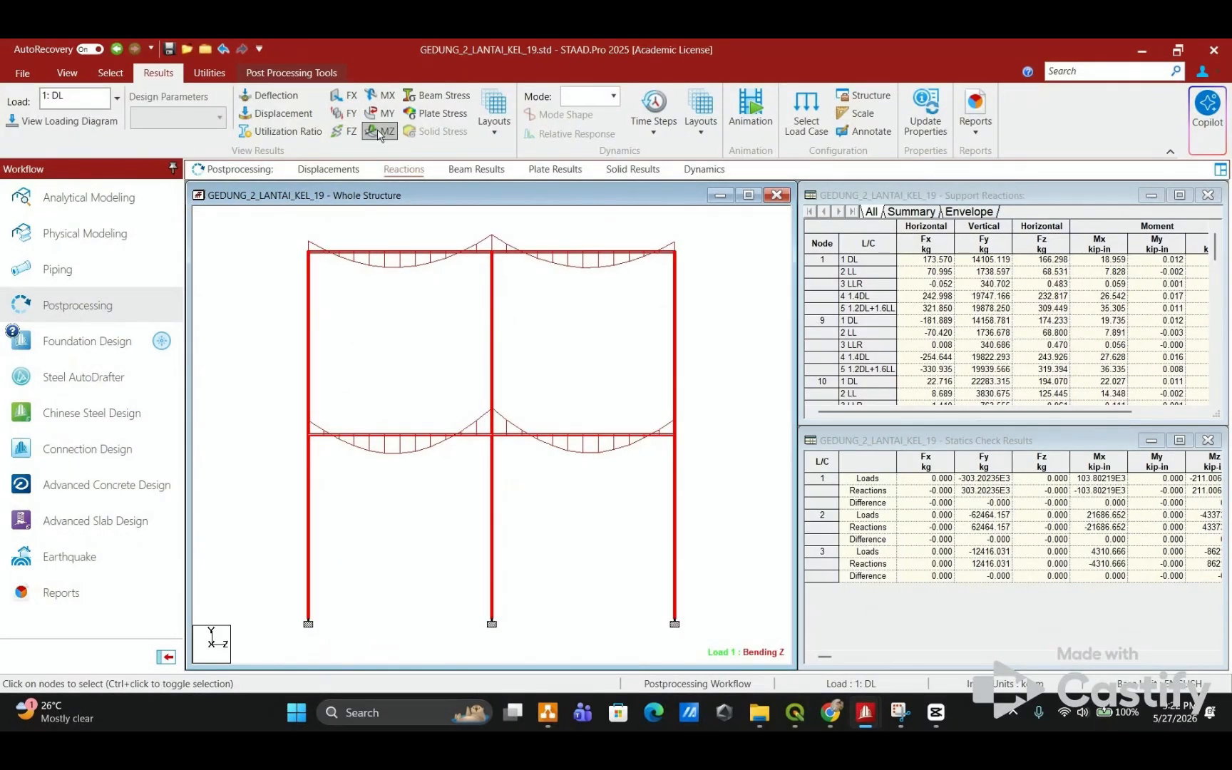
pyautogui.click(349, 96)
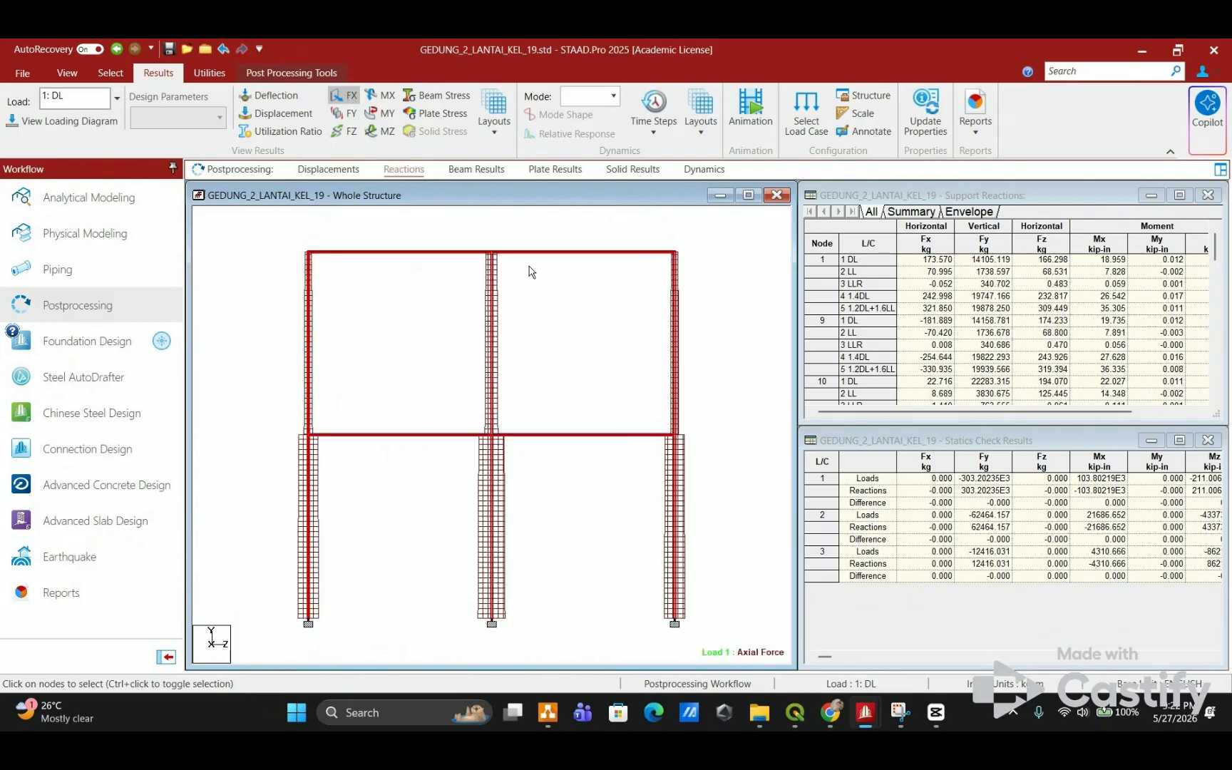
pyautogui.click(359, 96)
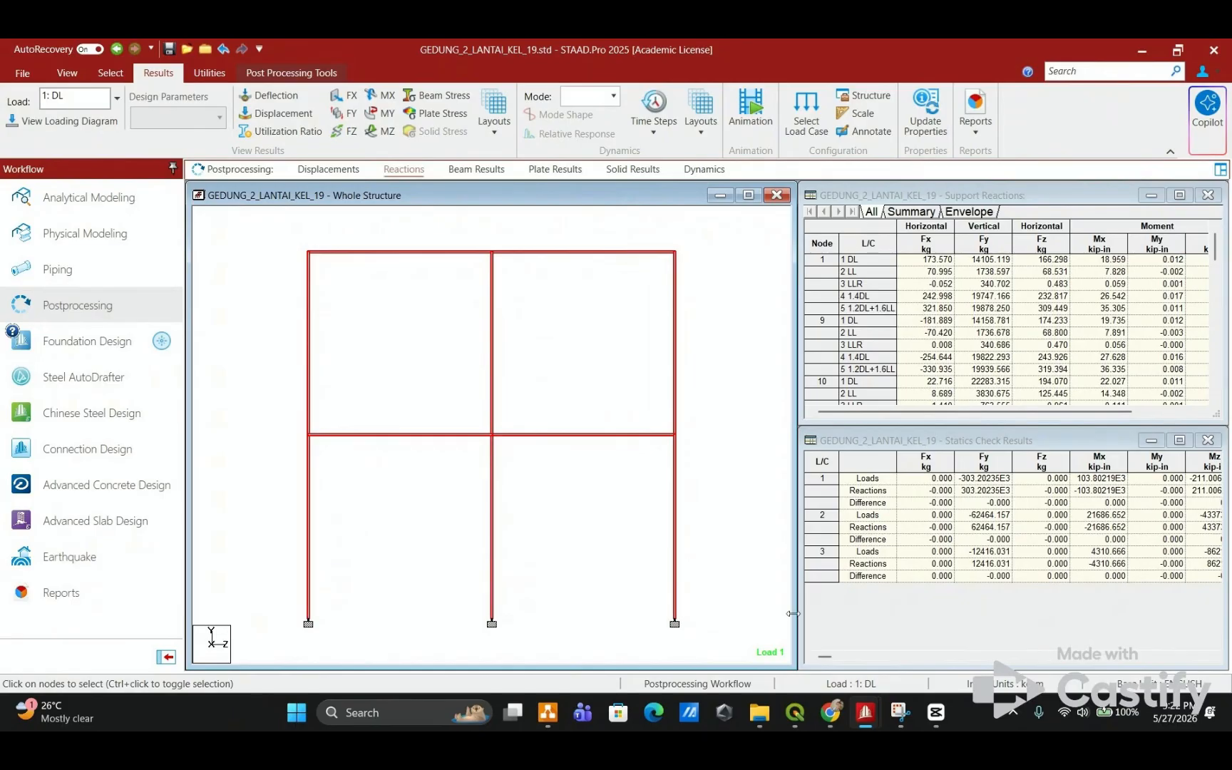
# Step: Return to isometric view and show the whole structure again with the transverse frame deselected
pyautogui.click(67, 73)
pyautogui.click(349, 114)
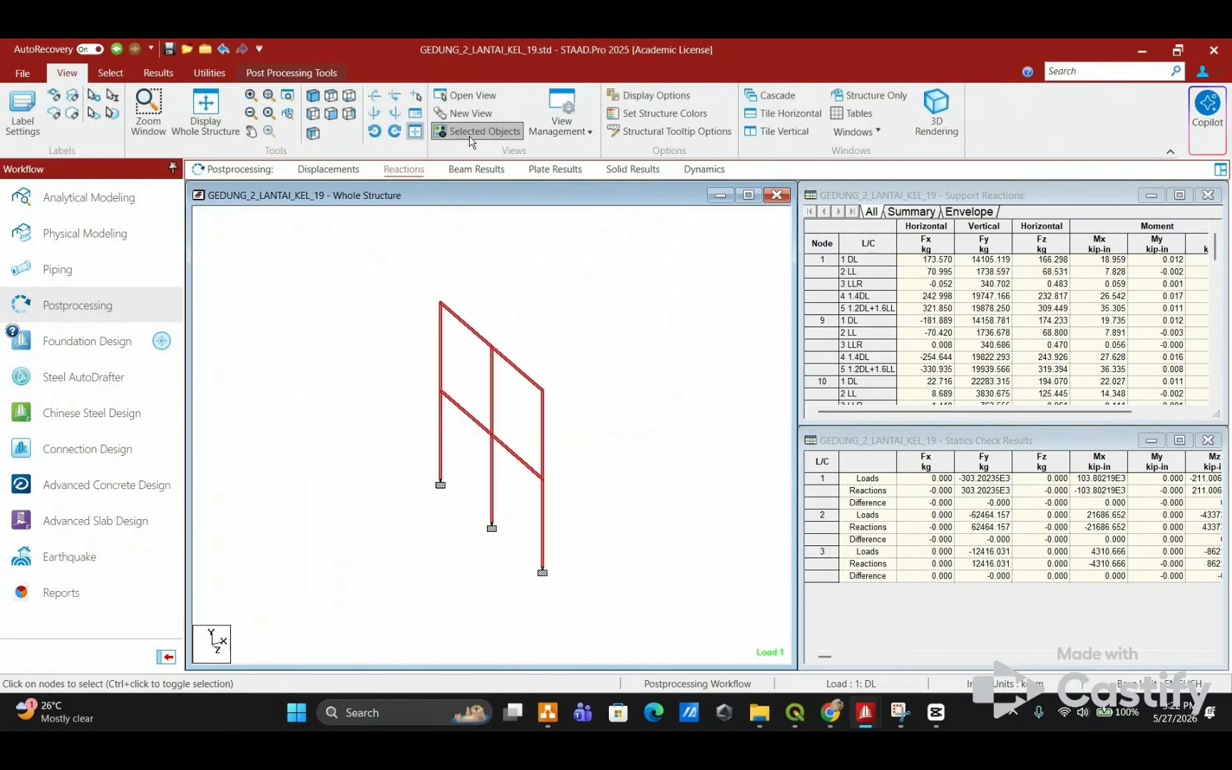
pyautogui.click(679, 269)
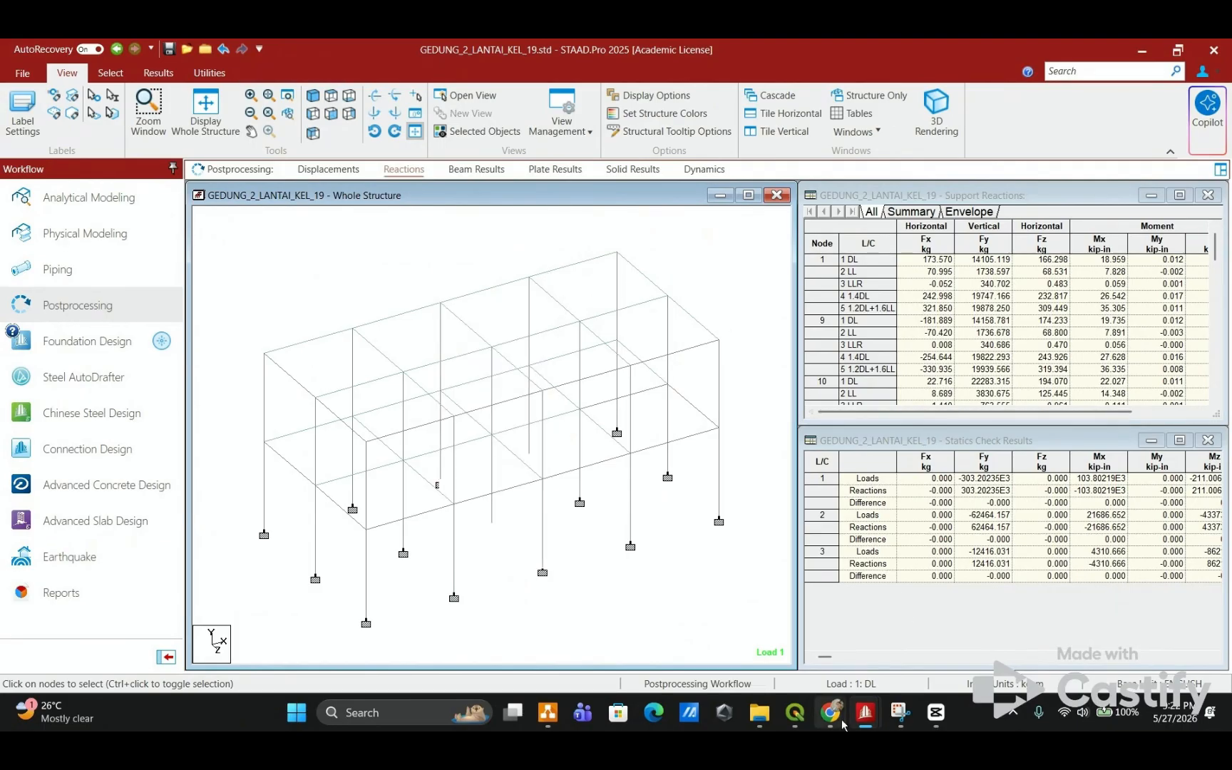
# Step: Switch to the open presentation window in Chrome
pyautogui.moveTo(839, 724)
pyautogui.click(743, 628)
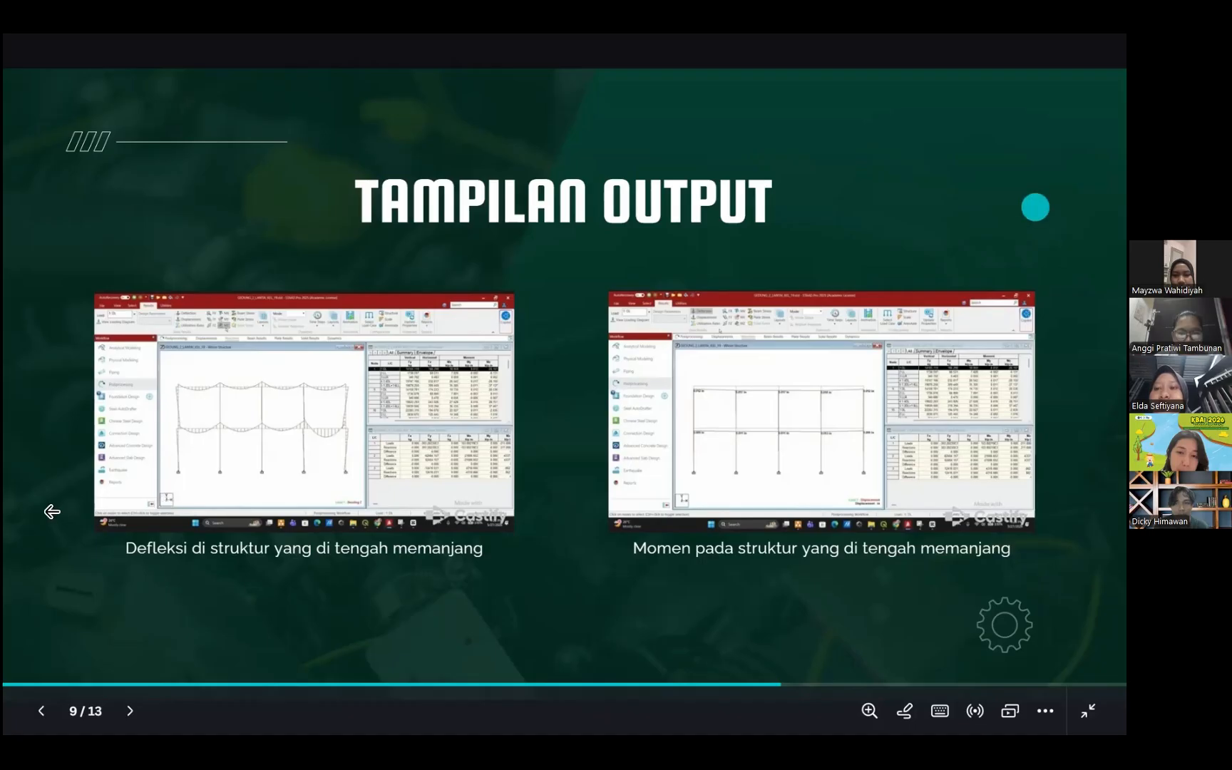
pyautogui.press('Right')
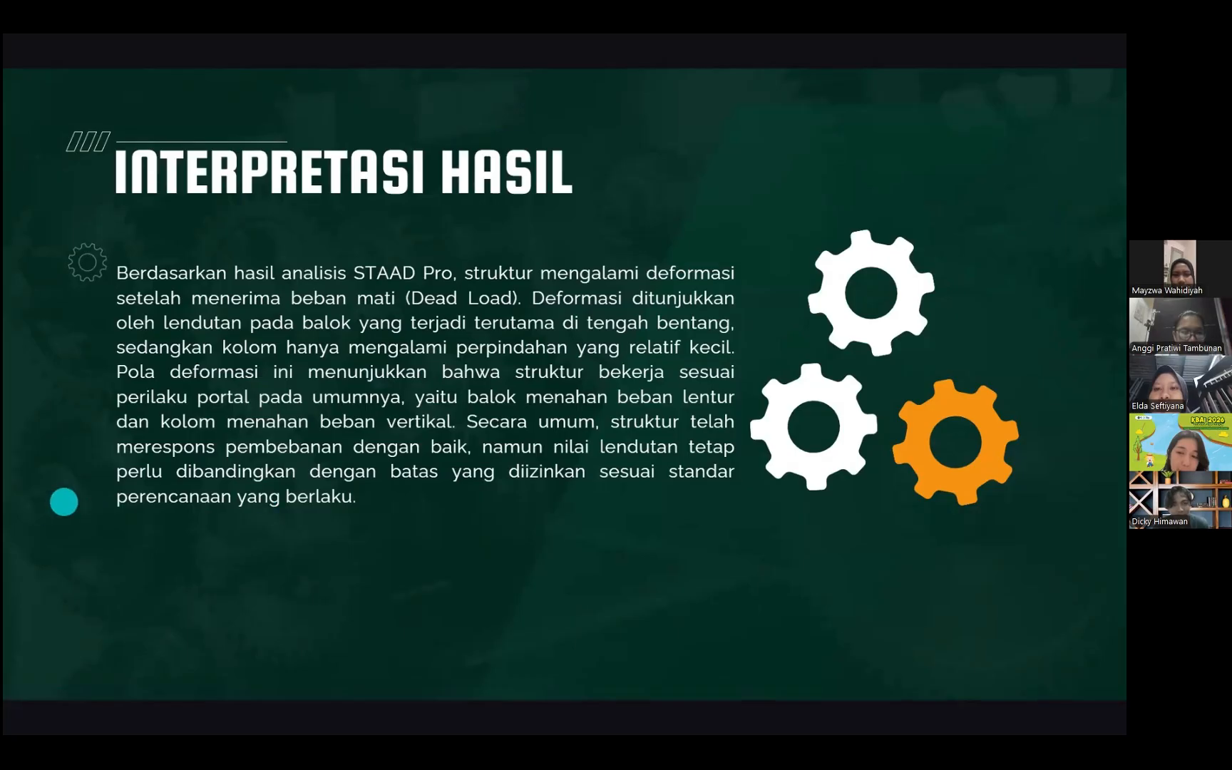
pyautogui.press('Left')
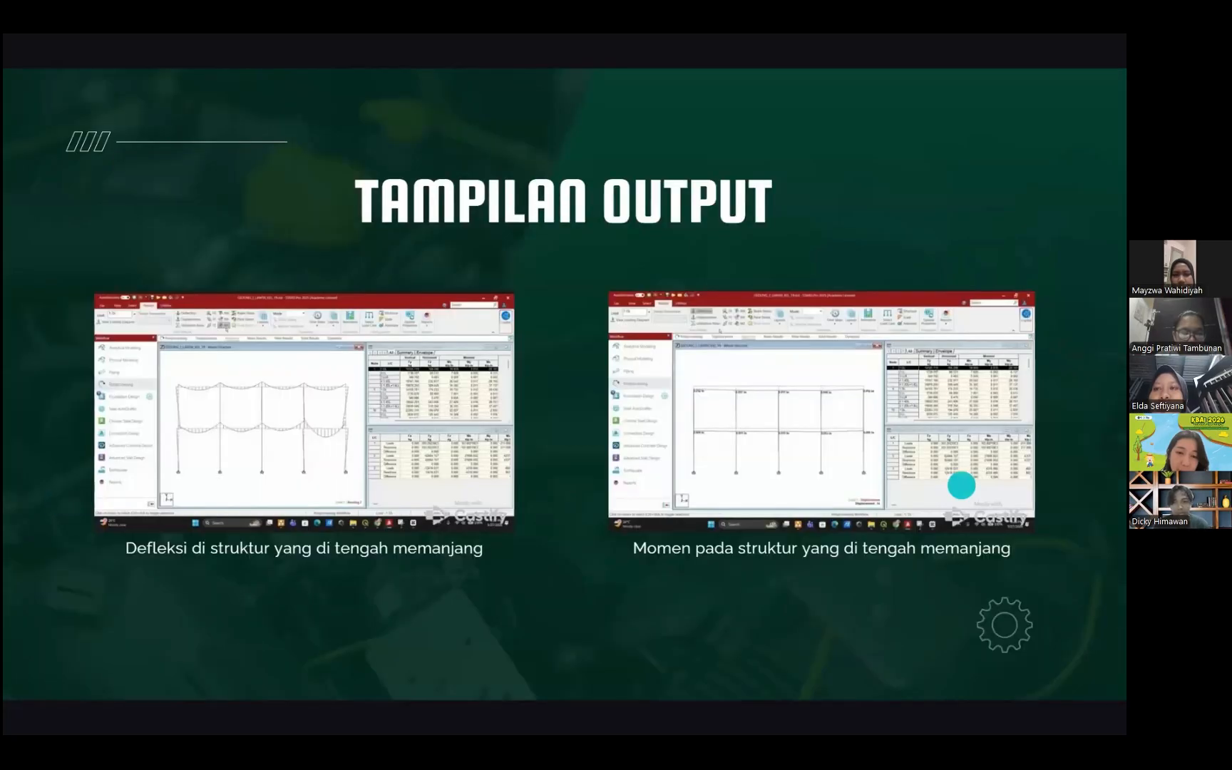